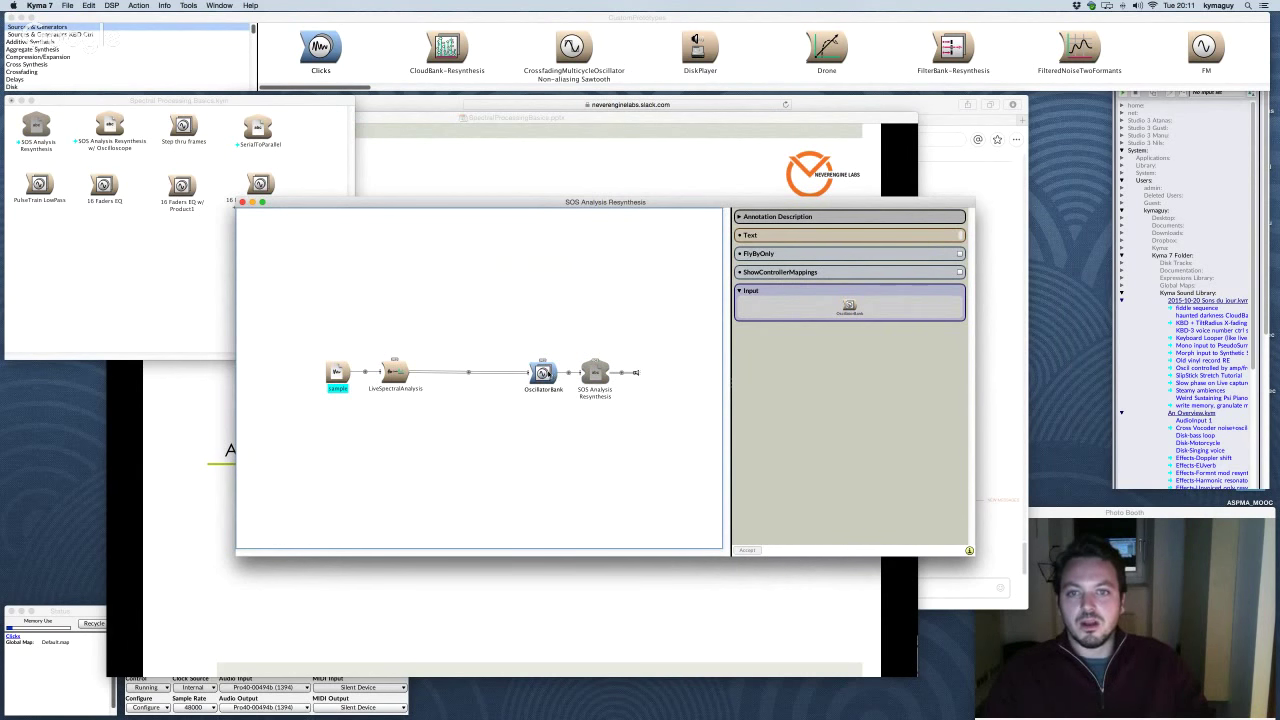
# Step: Move the SOS Analysis Resynthesis window to compare its signal flow with the Sum of Sines slide in PowerPoint, and return to Kyma
pyautogui.moveTo(519, 203); pyautogui.dragTo(450, 31)
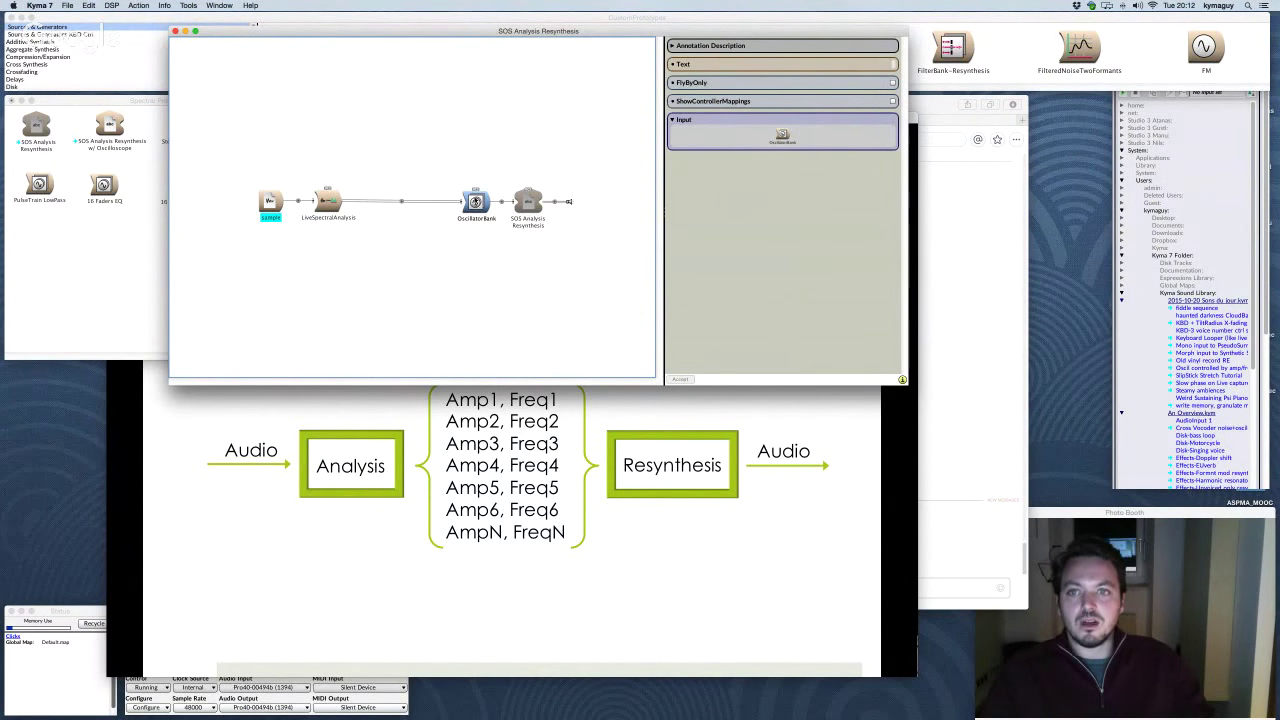
pyautogui.moveTo(255, 31); pyautogui.dragTo(300, 156)
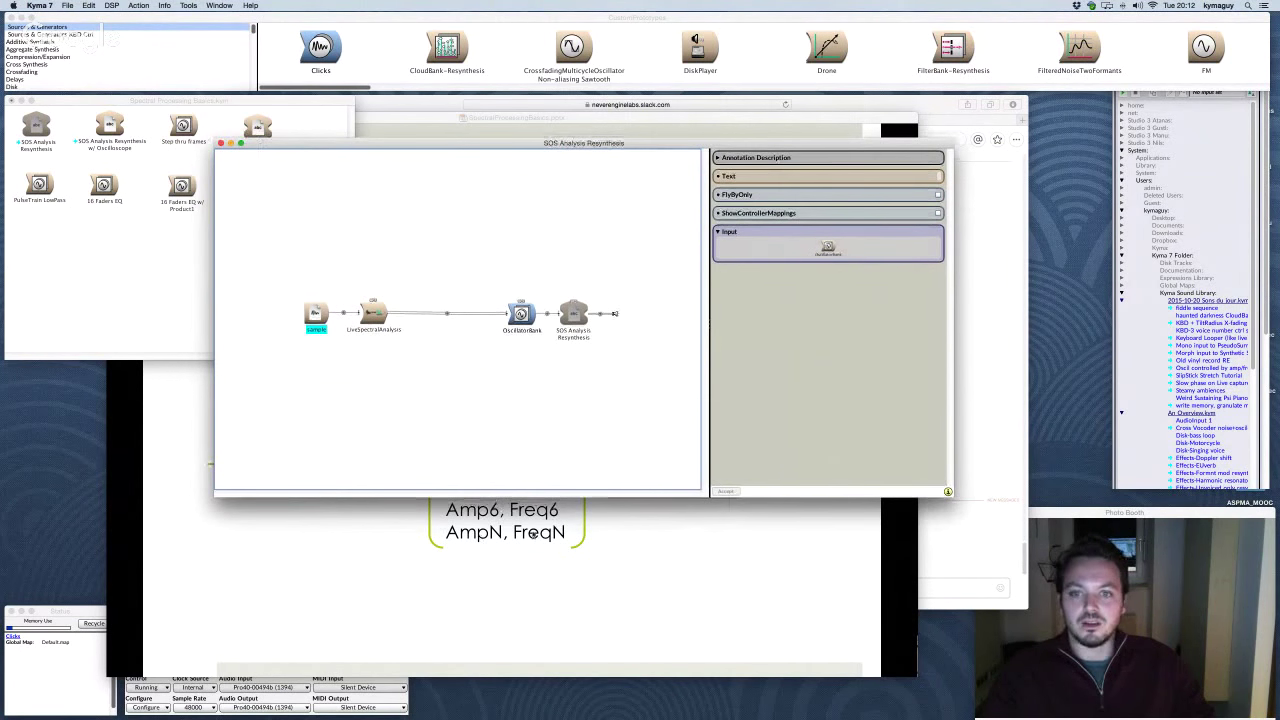
pyautogui.click(531, 532)
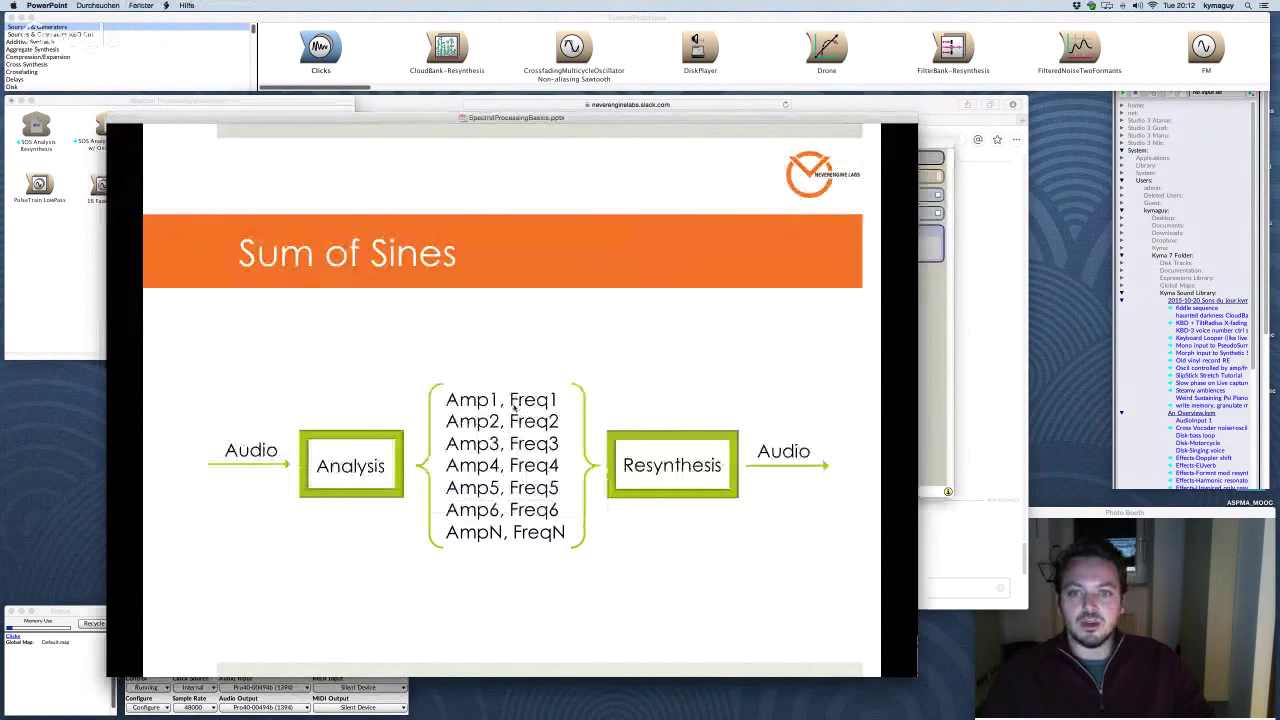
pyautogui.press('super+Tab')
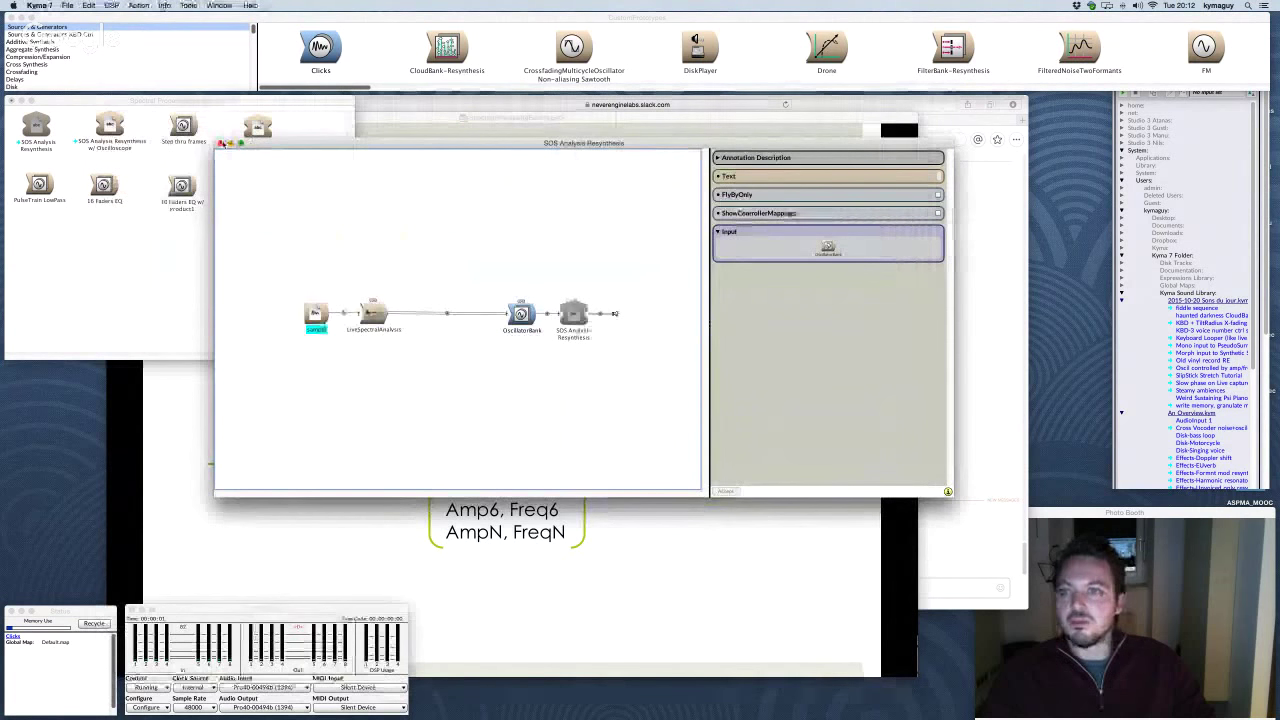
# Step: Close the SOS Analysis Resynthesis sound and open SOS Analysis Resynthesis w/ Oscilloscope
pyautogui.click(221, 143)
pyautogui.doubleClick(110, 125)
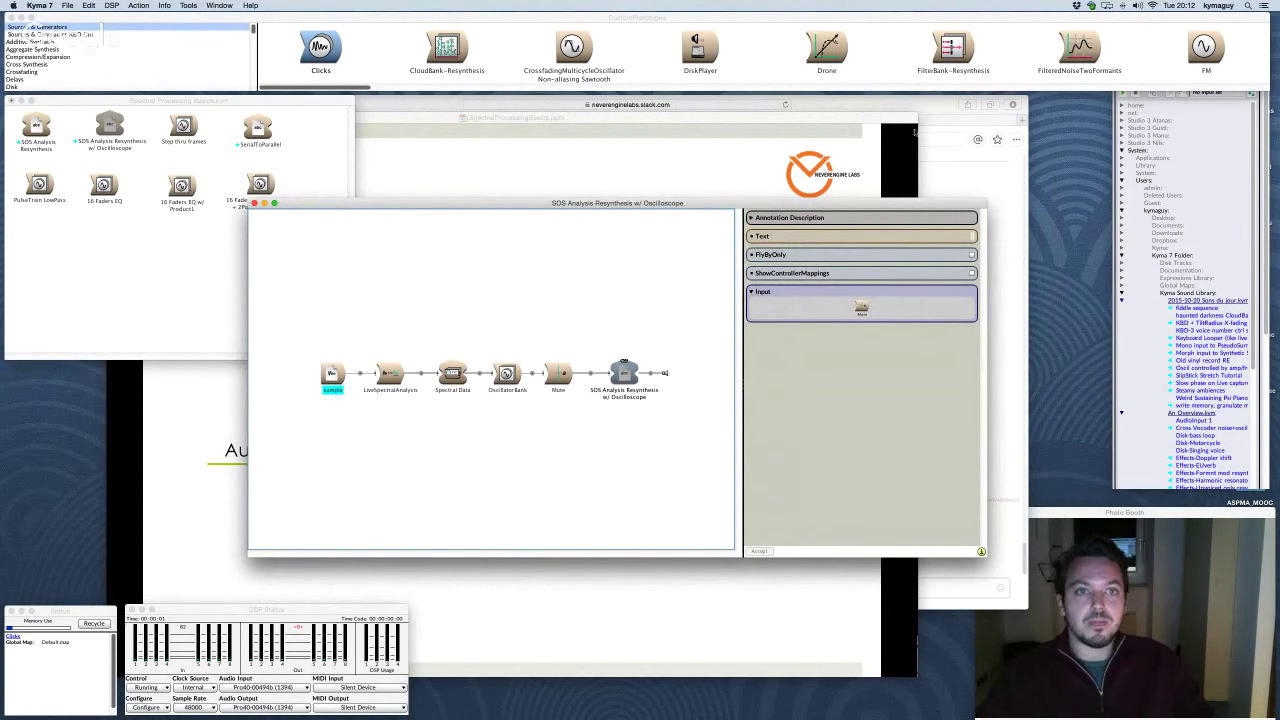
# Step: Switch to the Slack chat in Safari and post "can everybody hear and see me nice and clear?" in the spectrallab channel
pyautogui.click(867, 129)
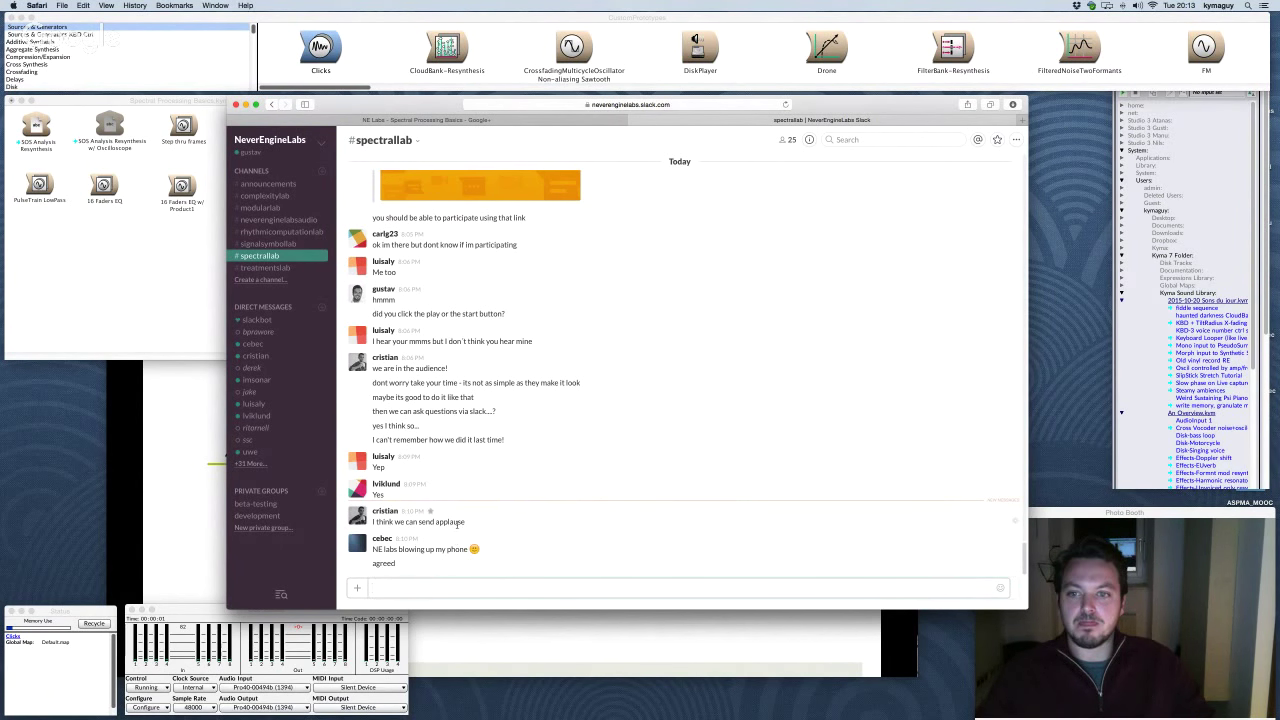
pyautogui.write('can')
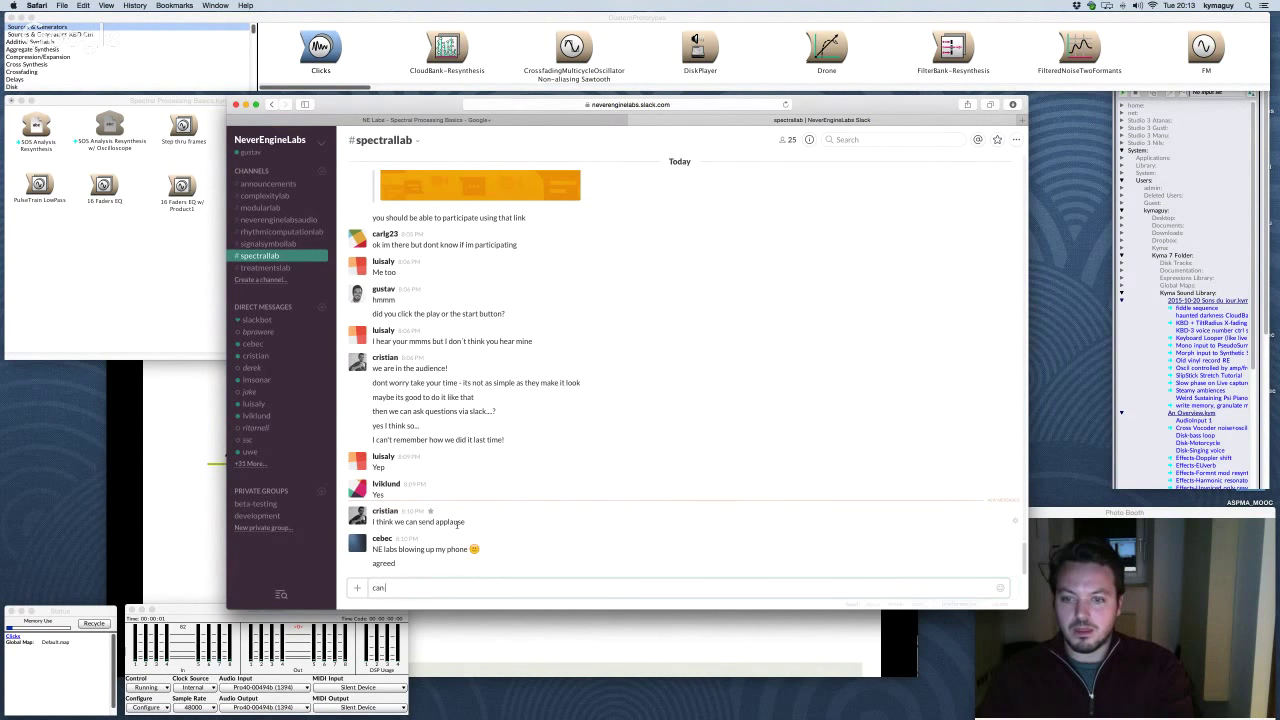
pyautogui.write(' everybo')
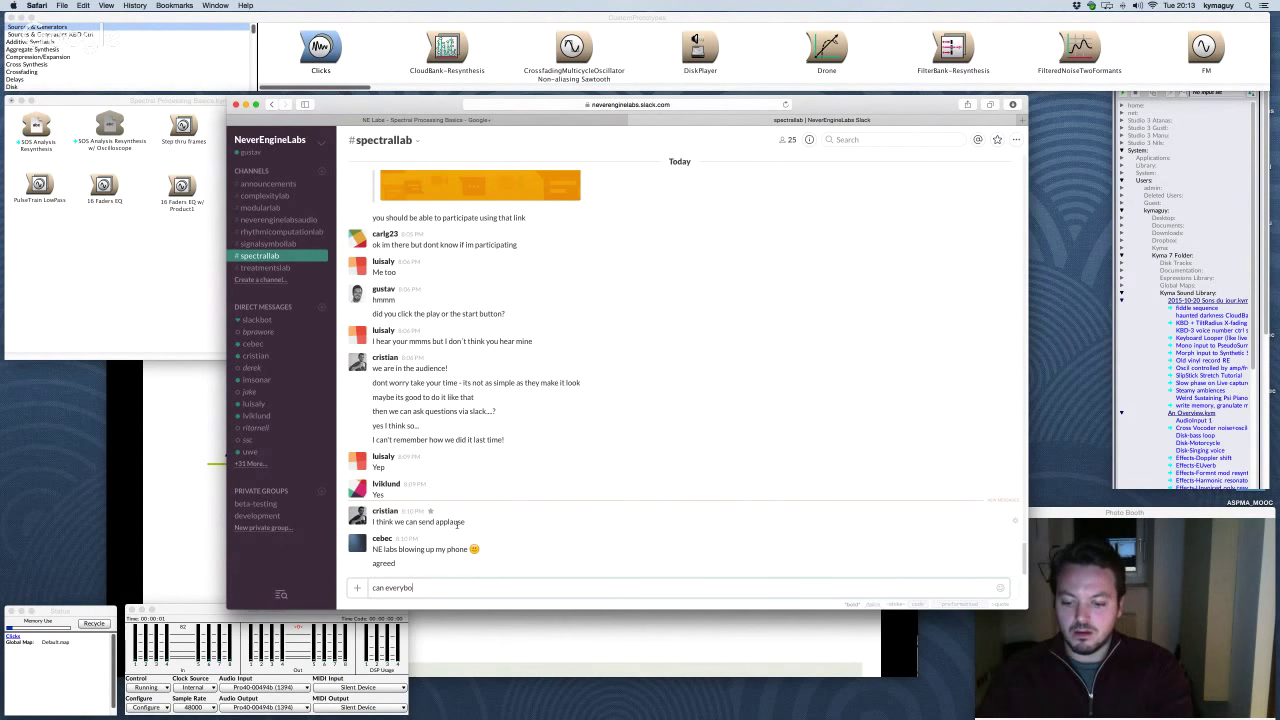
pyautogui.write('dy hear')
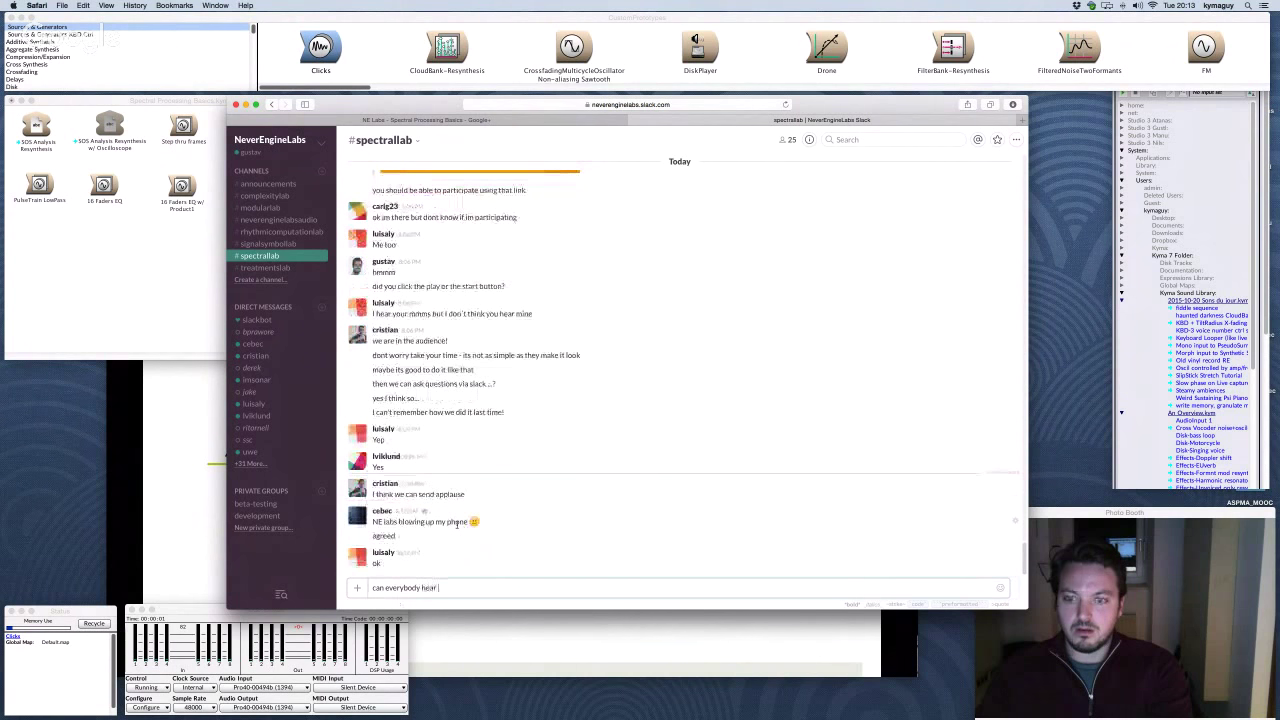
pyautogui.write(' and see m')
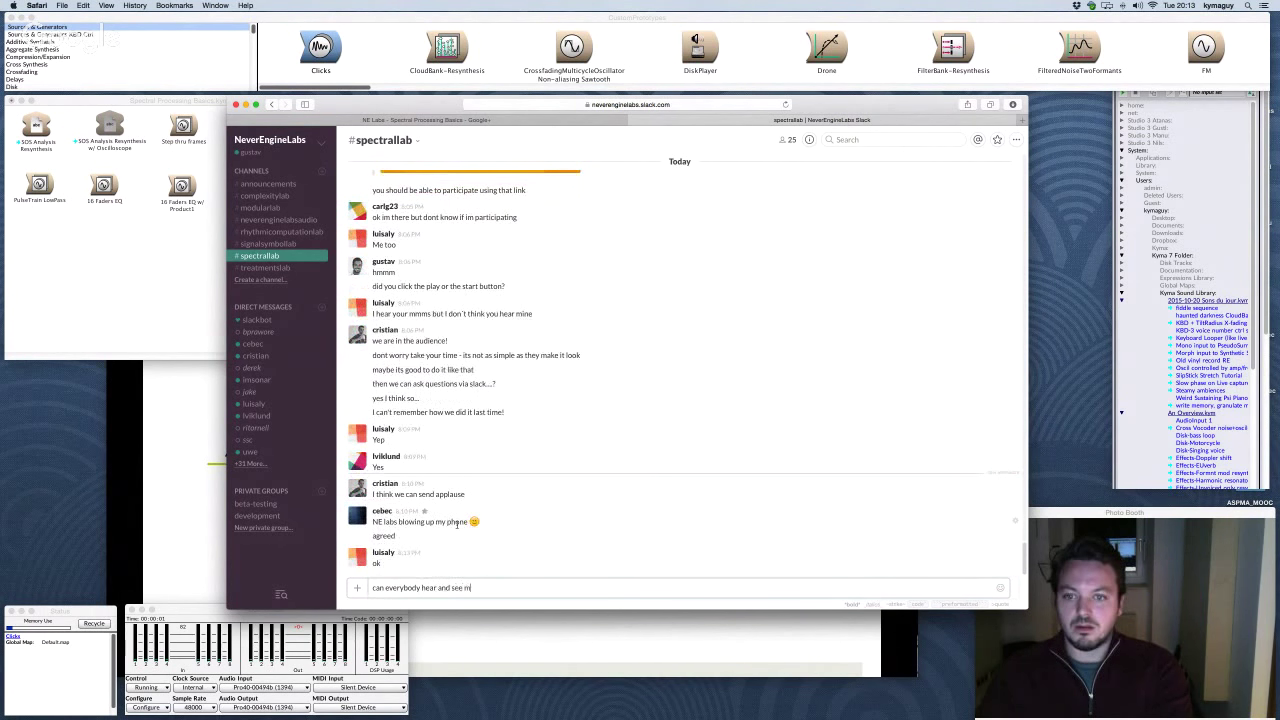
pyautogui.write('e nice and')
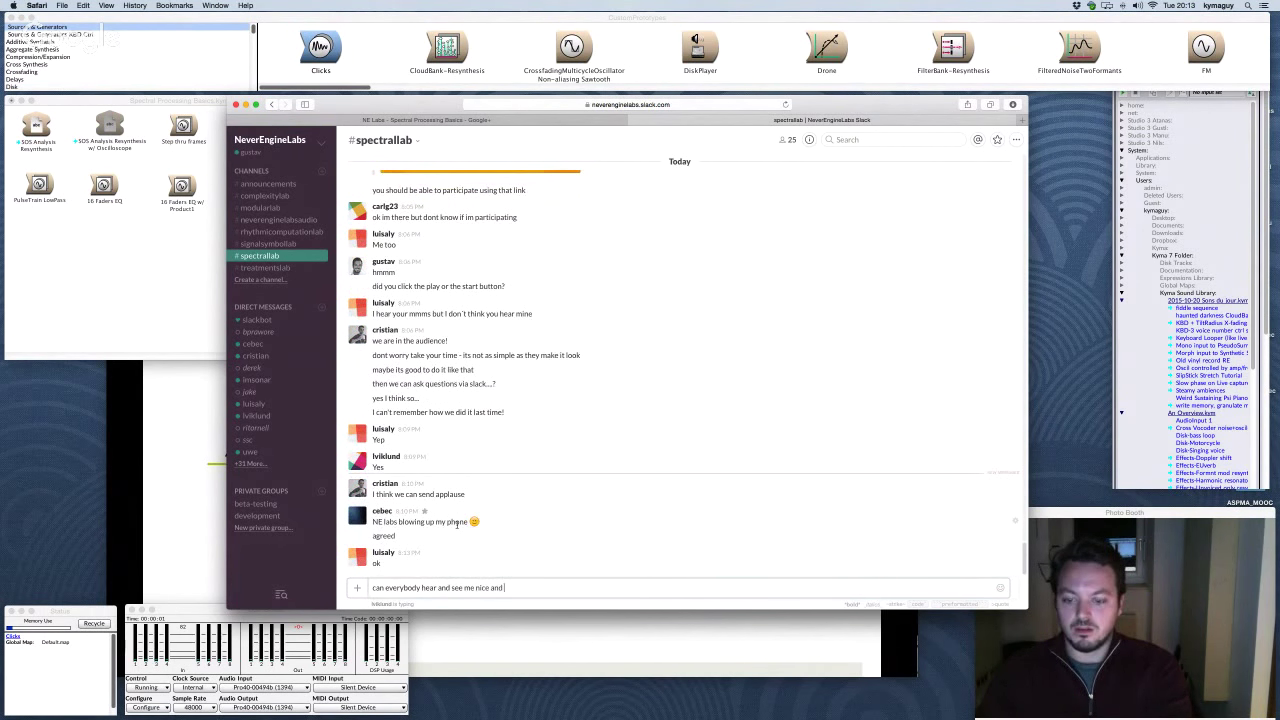
pyautogui.write(' clear')
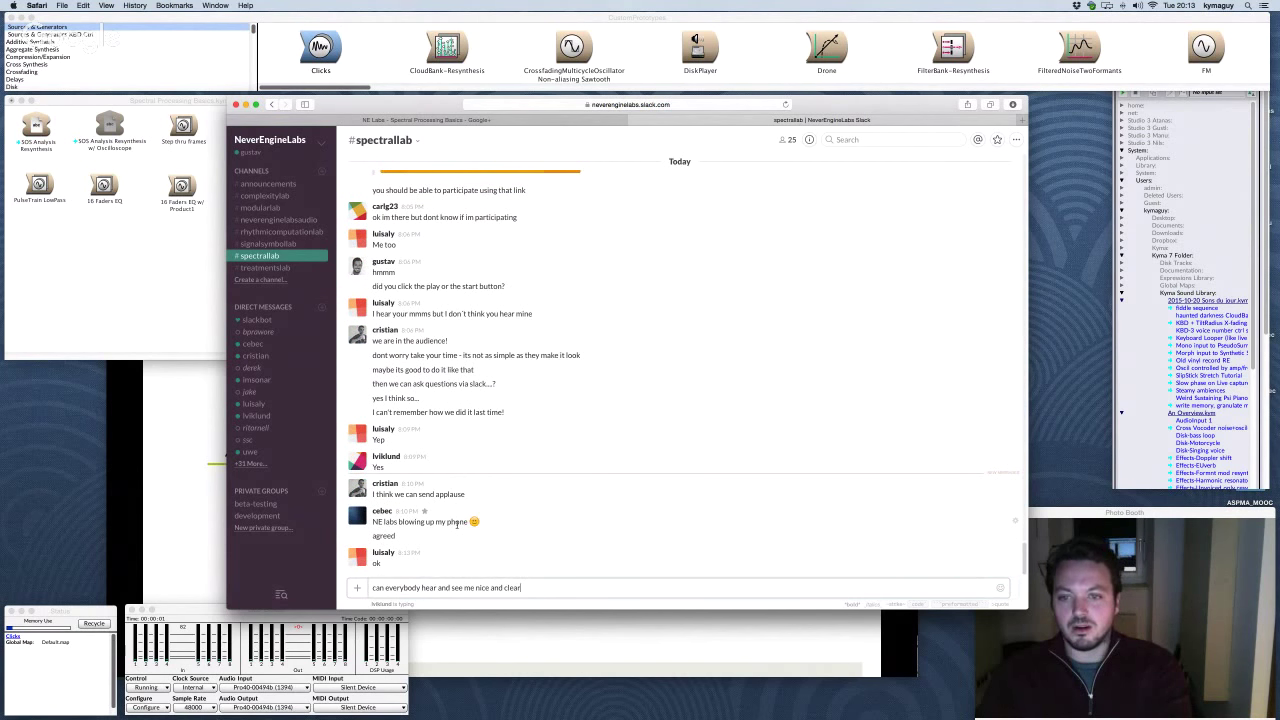
pyautogui.write('?')
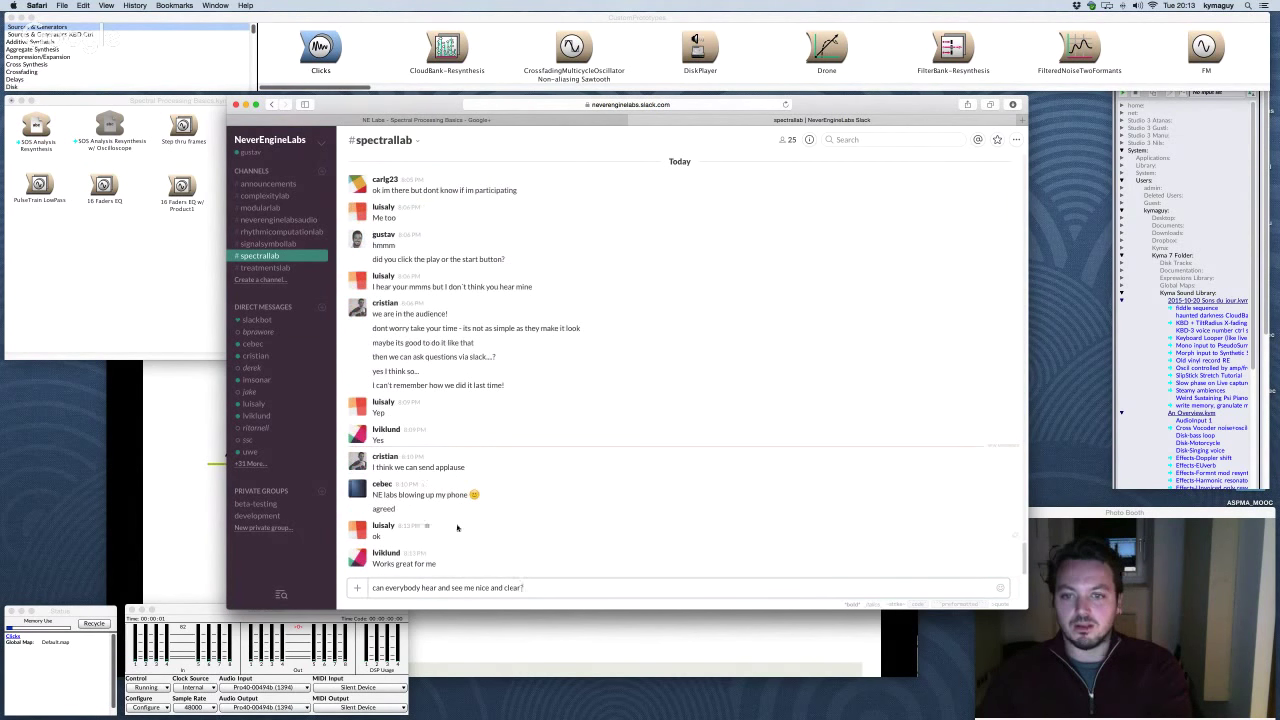
pyautogui.press('Return')
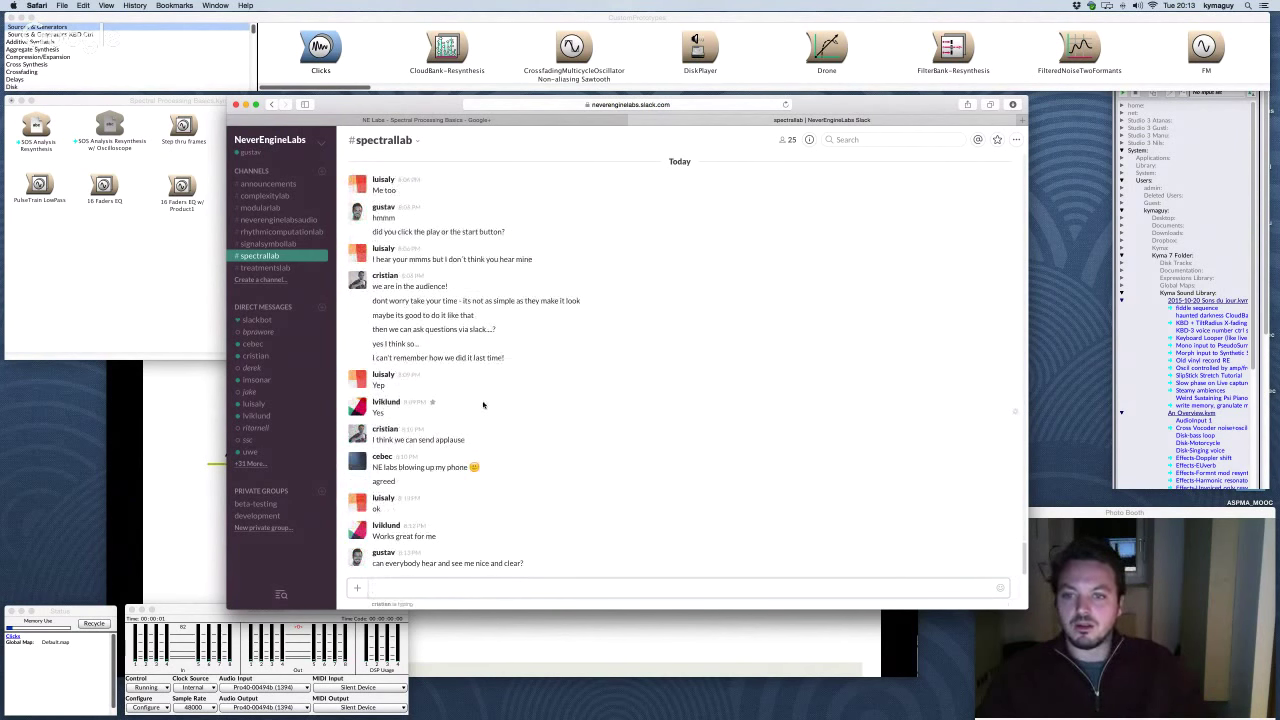
# Step: Return to Kyma, play SOS Analysis Resynthesis w/ Oscilloscope and stretch the spectral data display's time axis to a single frame
pyautogui.click(162, 429)
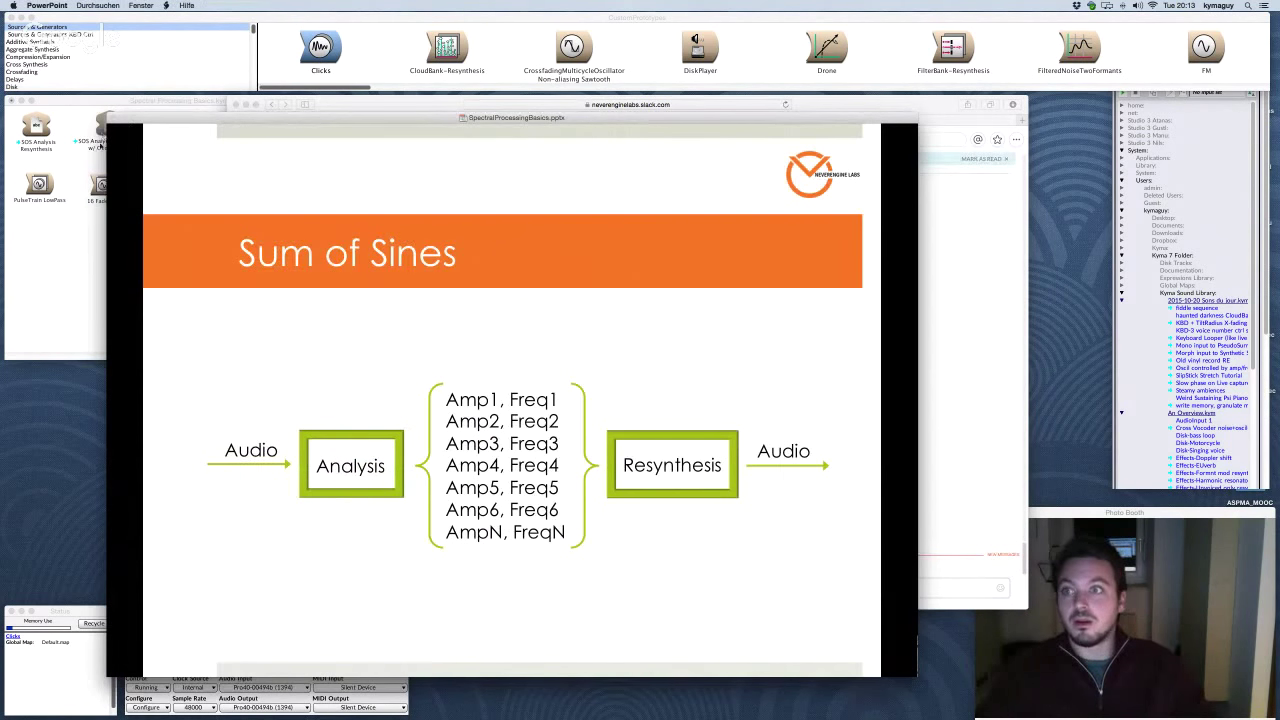
pyautogui.doubleClick(100, 145)
pyautogui.moveTo(598, 207); pyautogui.dragTo(552, 204)
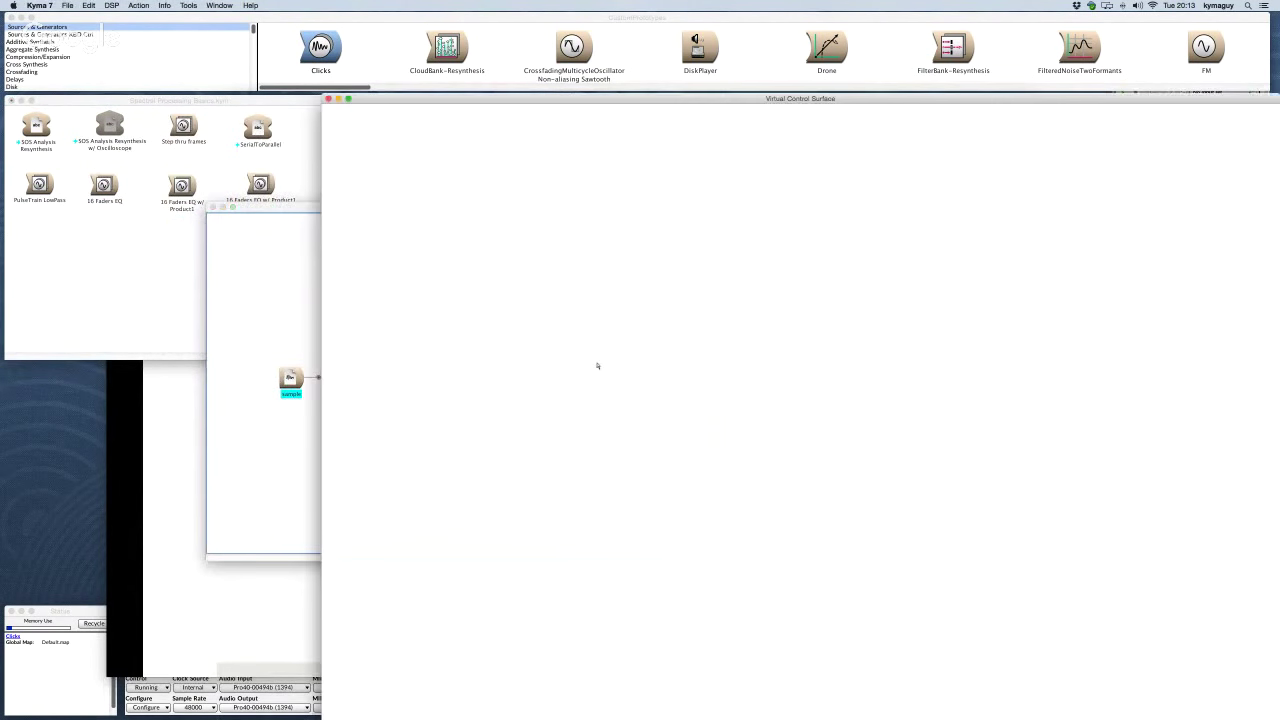
pyautogui.hotkey('ctrl', 'space')
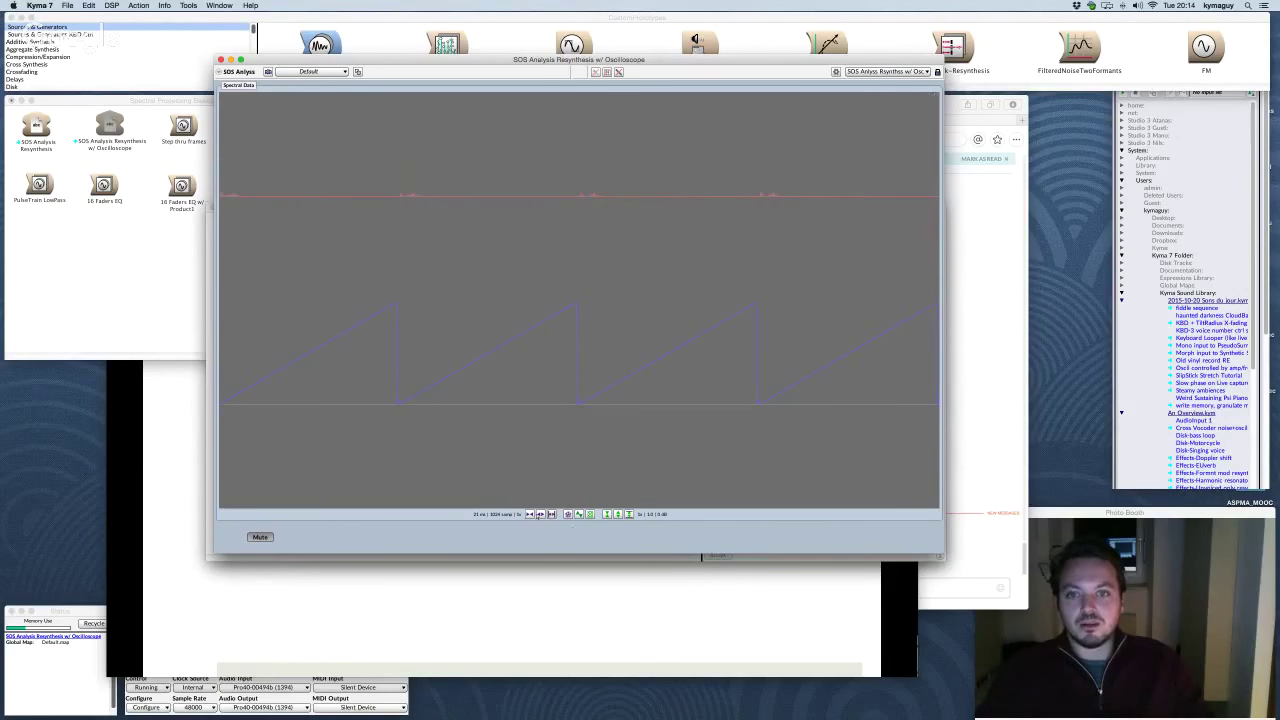
pyautogui.click(540, 514)
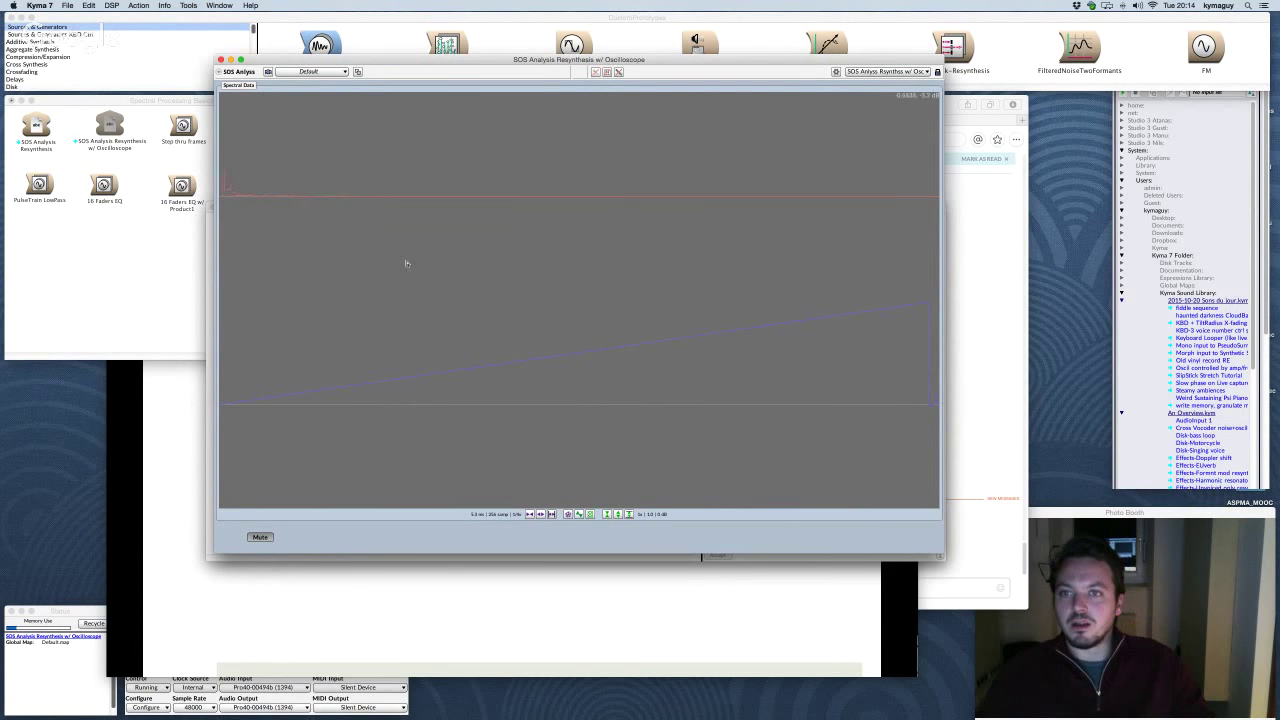
# Step: Advance the PowerPoint slides to Frame = Array, compare with Kyma's oscilloscope, and reveal the stream divided into 6-sample frames
pyautogui.click(166, 437)
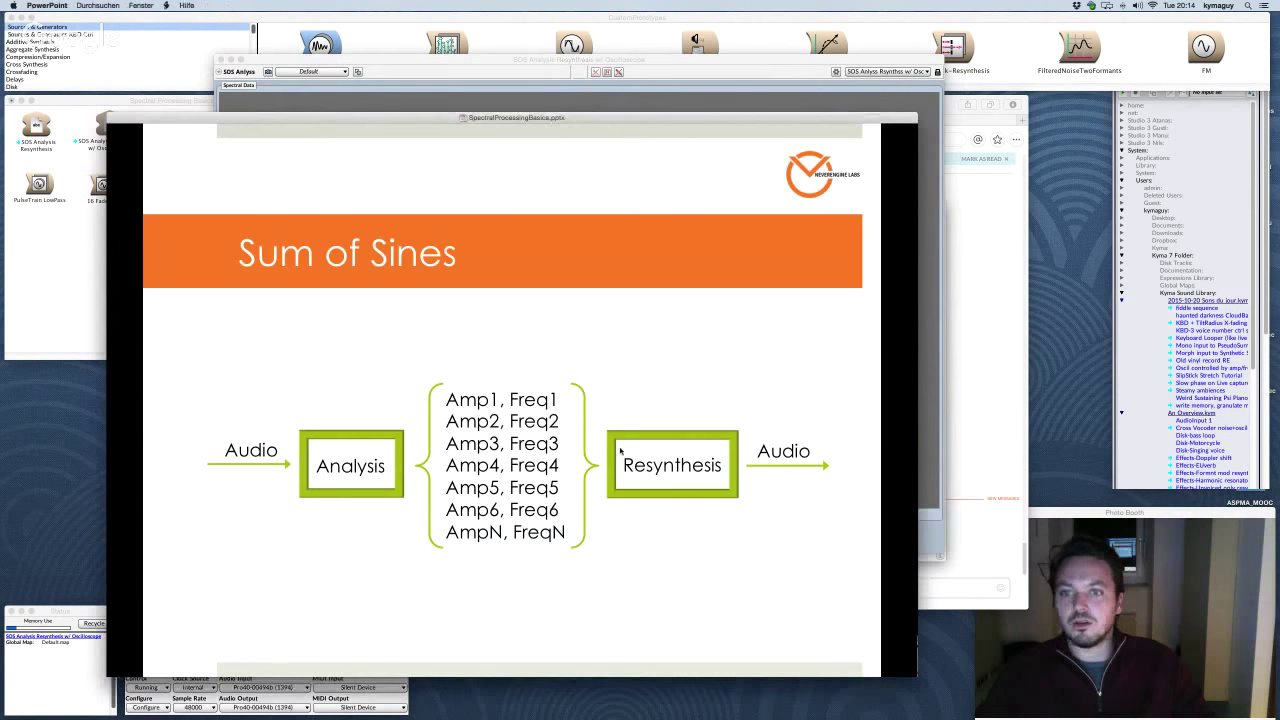
pyautogui.press('Down')
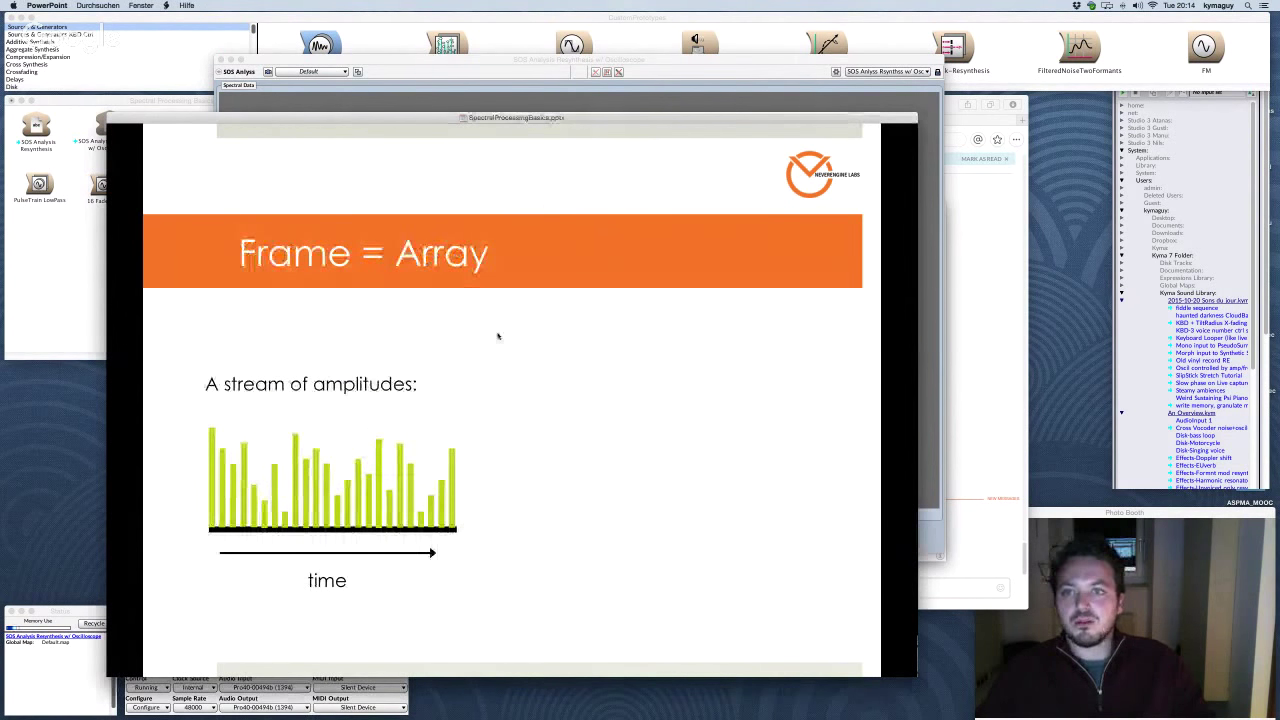
pyautogui.click(624, 66)
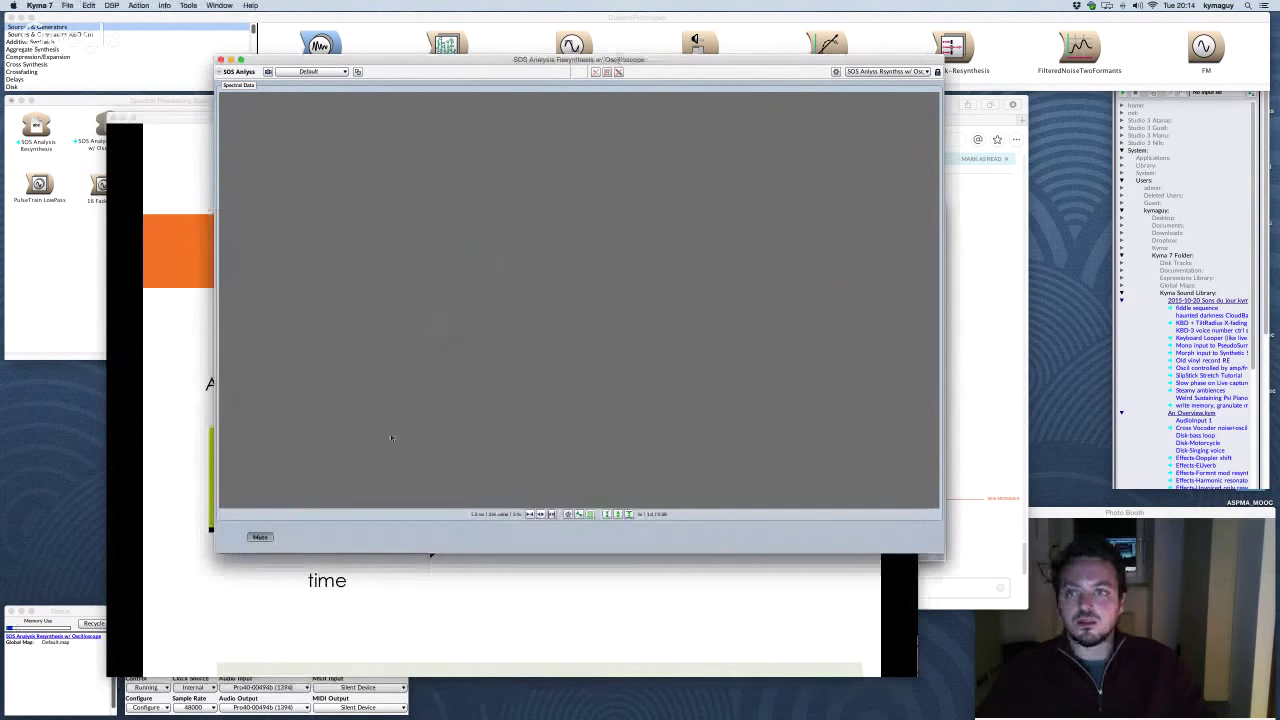
pyautogui.click(503, 637)
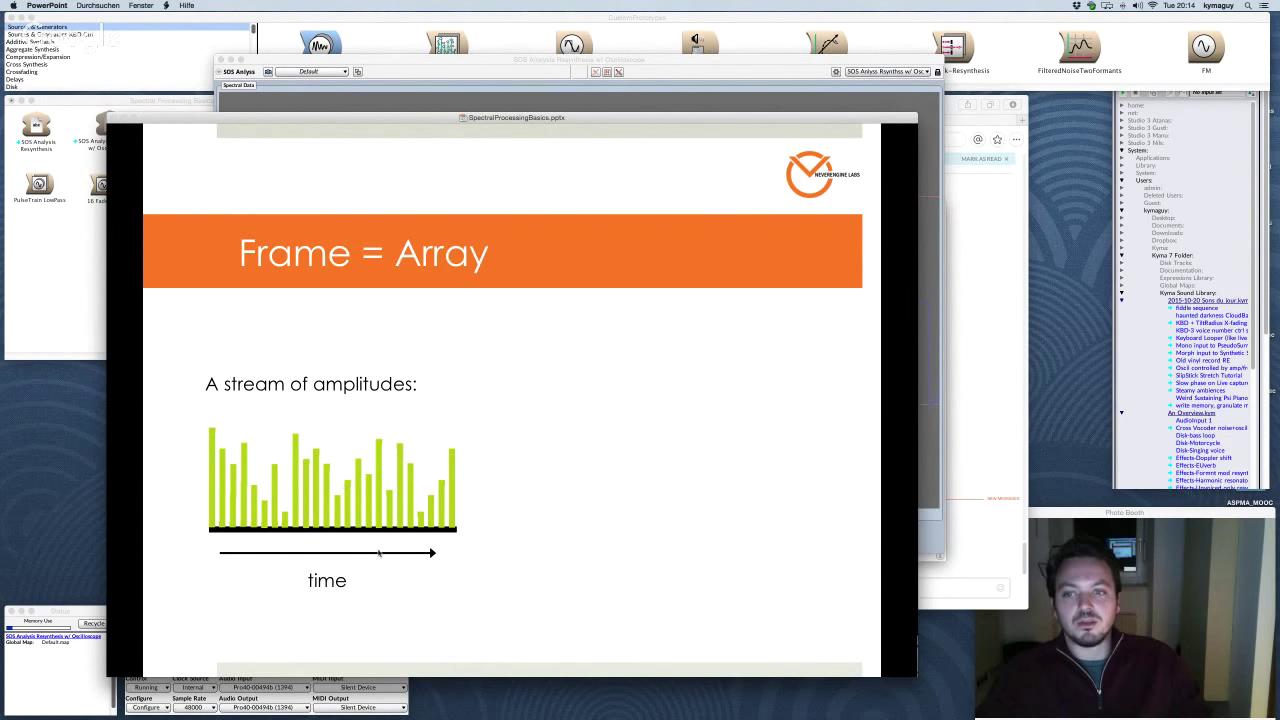
pyautogui.click(419, 475)
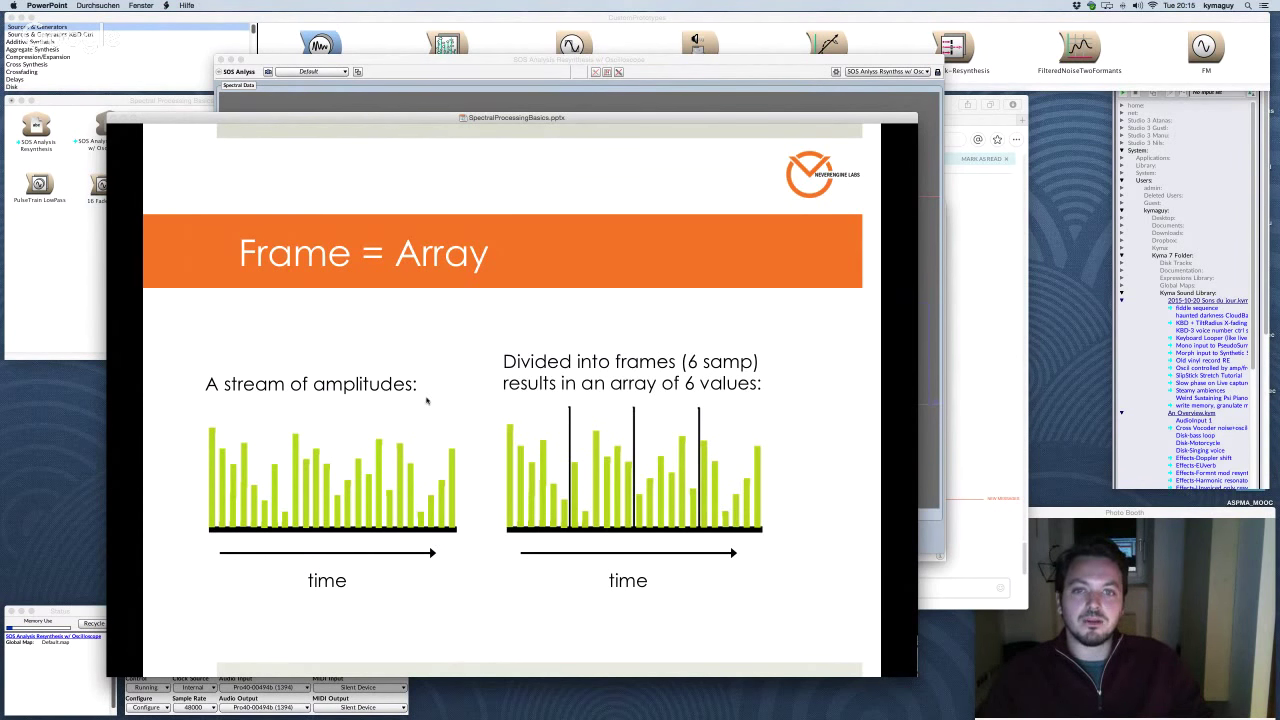
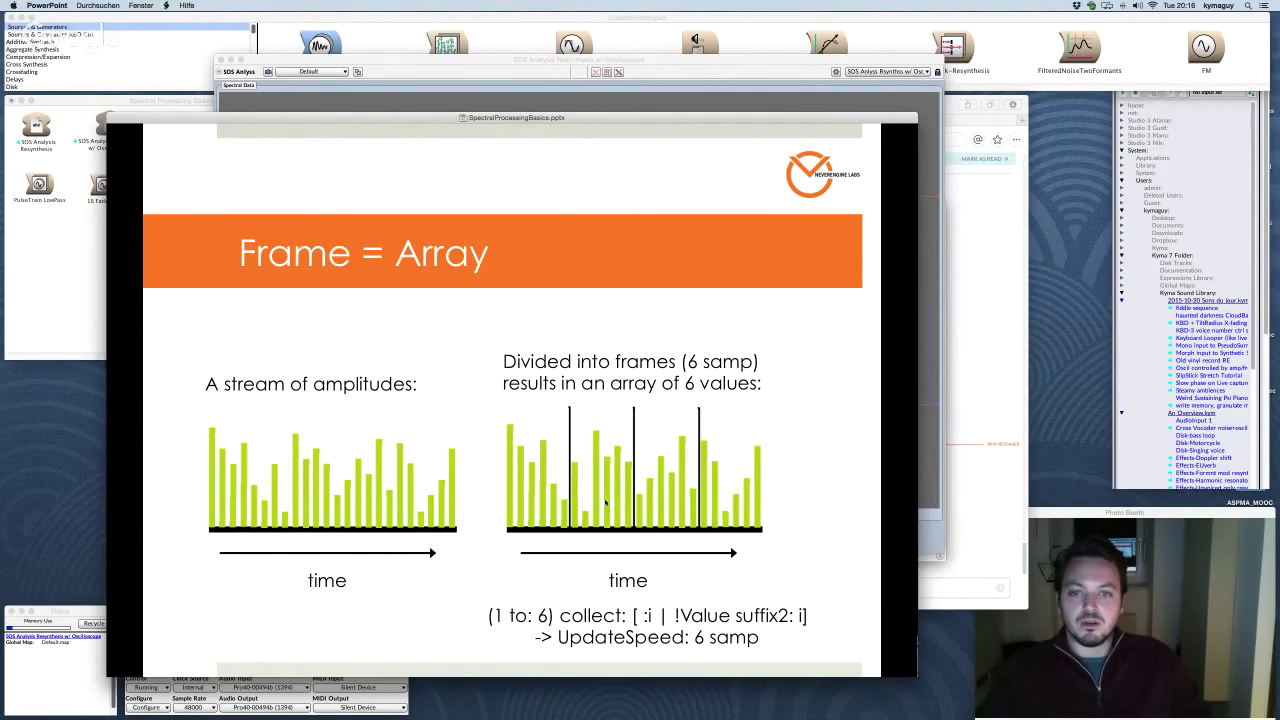
# Step: Advance to the Time vs. Samples slide and reveal its separated frames with the samples and time axis labels
pyautogui.press('Right')
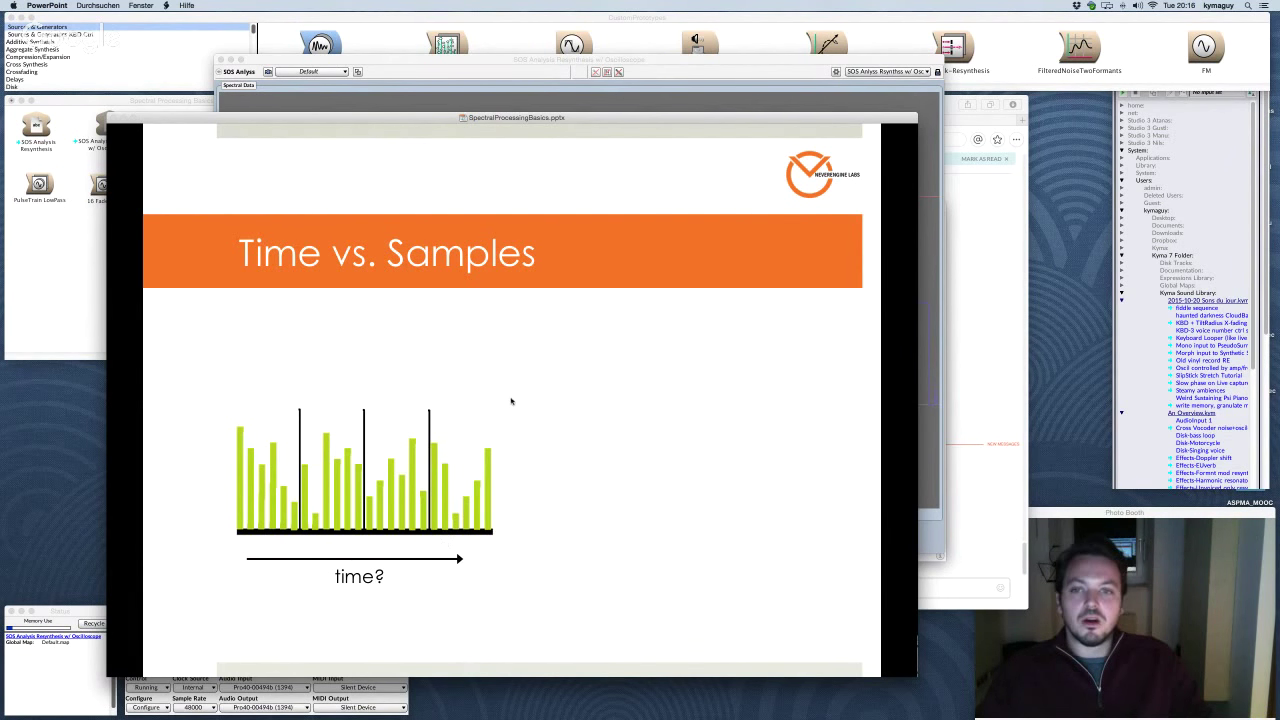
pyautogui.click(411, 345)
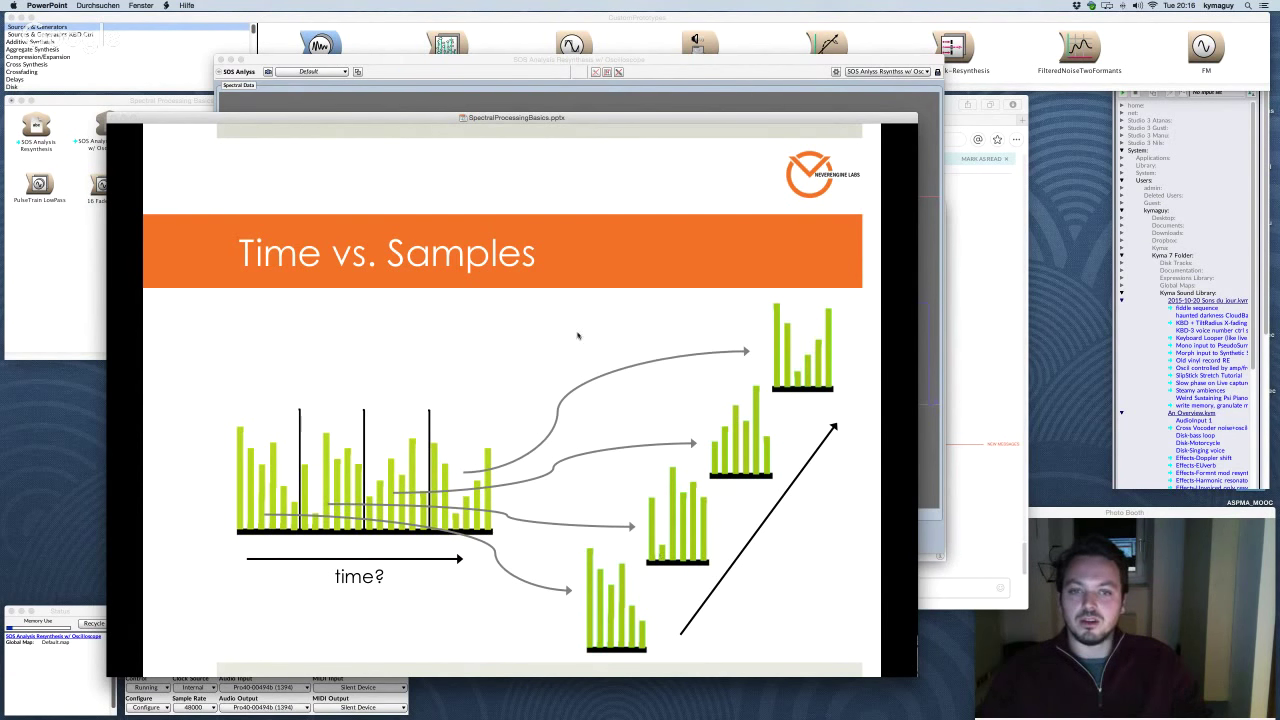
pyautogui.click(518, 361)
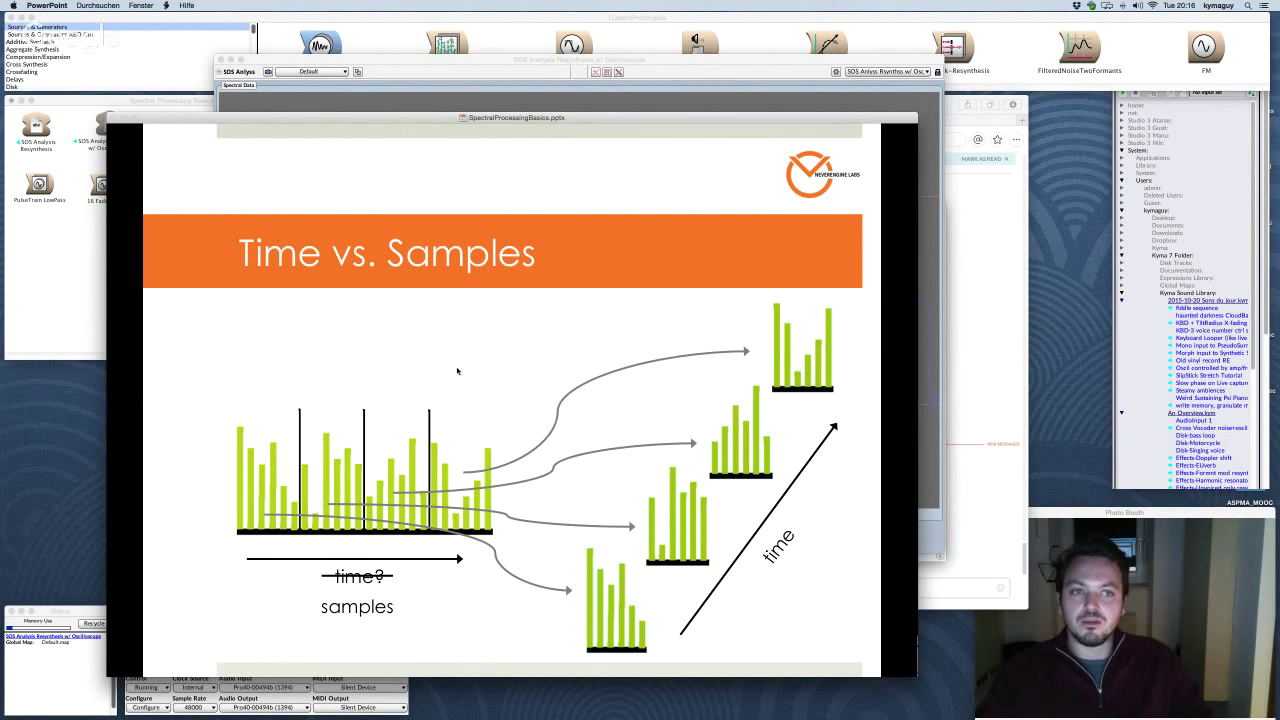
# Step: Check the spectrallab chat in Safari, return to PowerPoint and step the presentation back to the Frame = Array slide
pyautogui.click(995, 333)
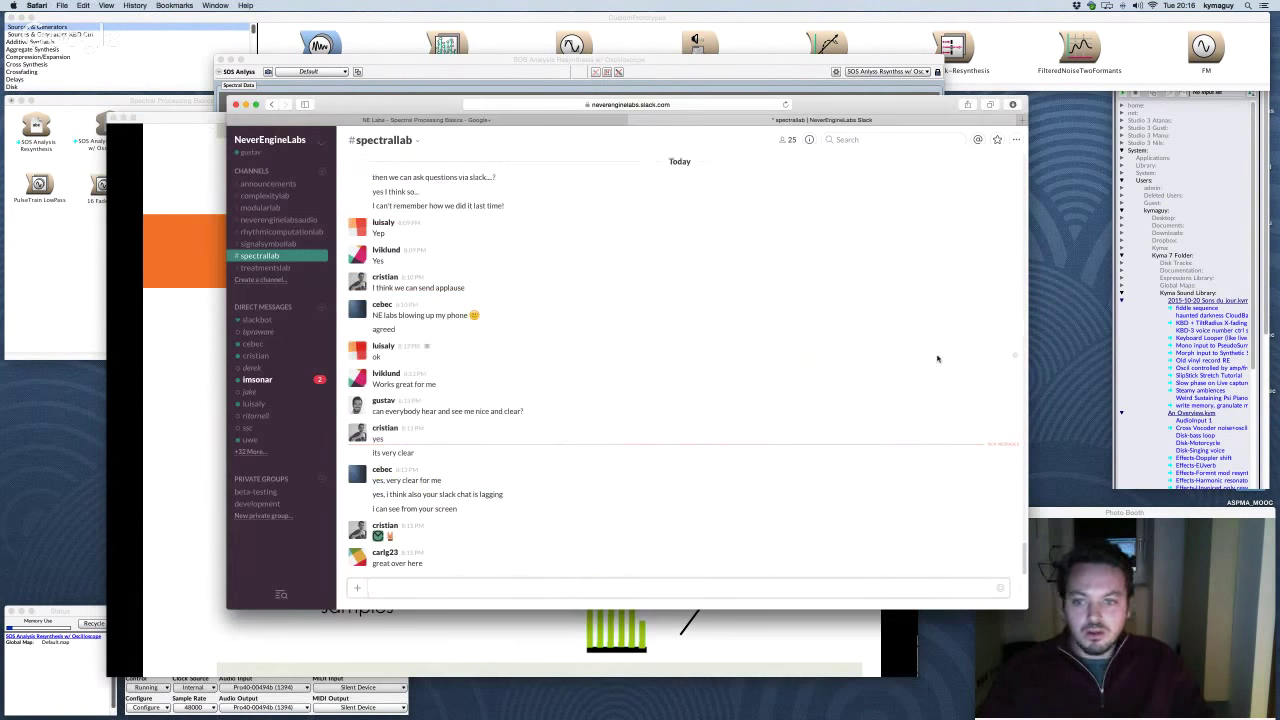
pyautogui.click(188, 580)
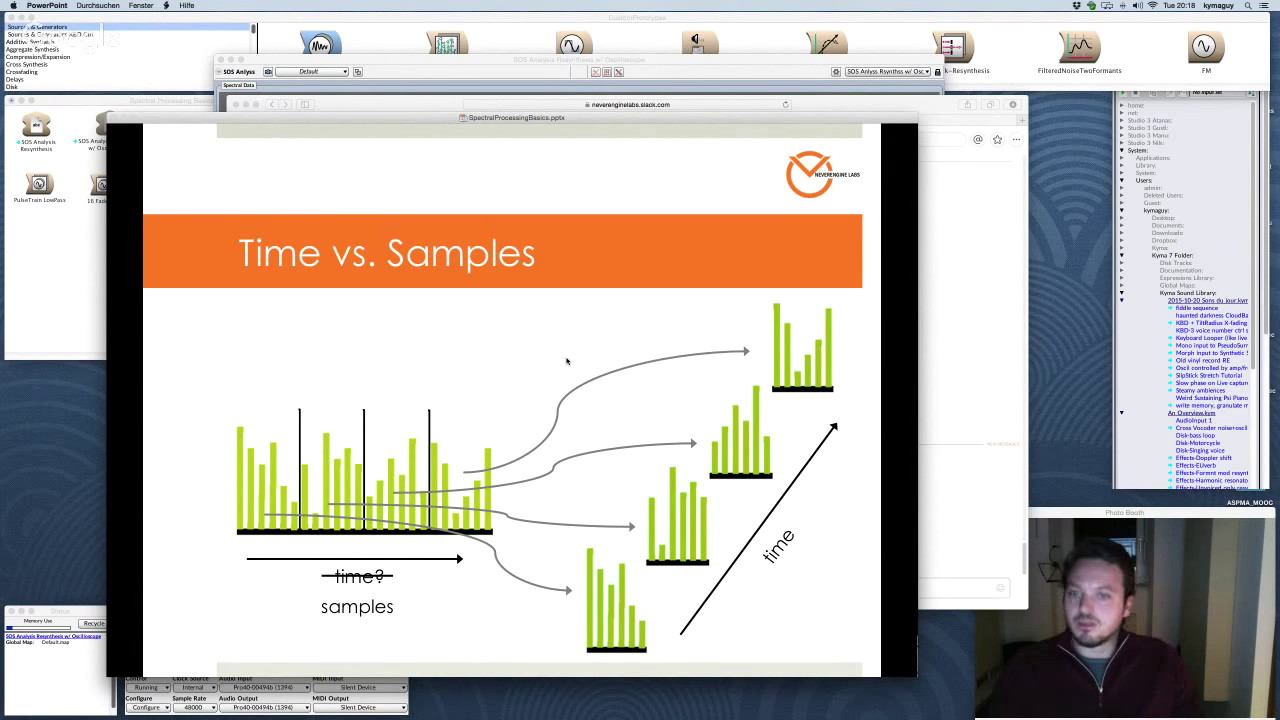
pyautogui.press('Left')
pyautogui.press('Left')
pyautogui.press('Left')
pyautogui.press('Left')
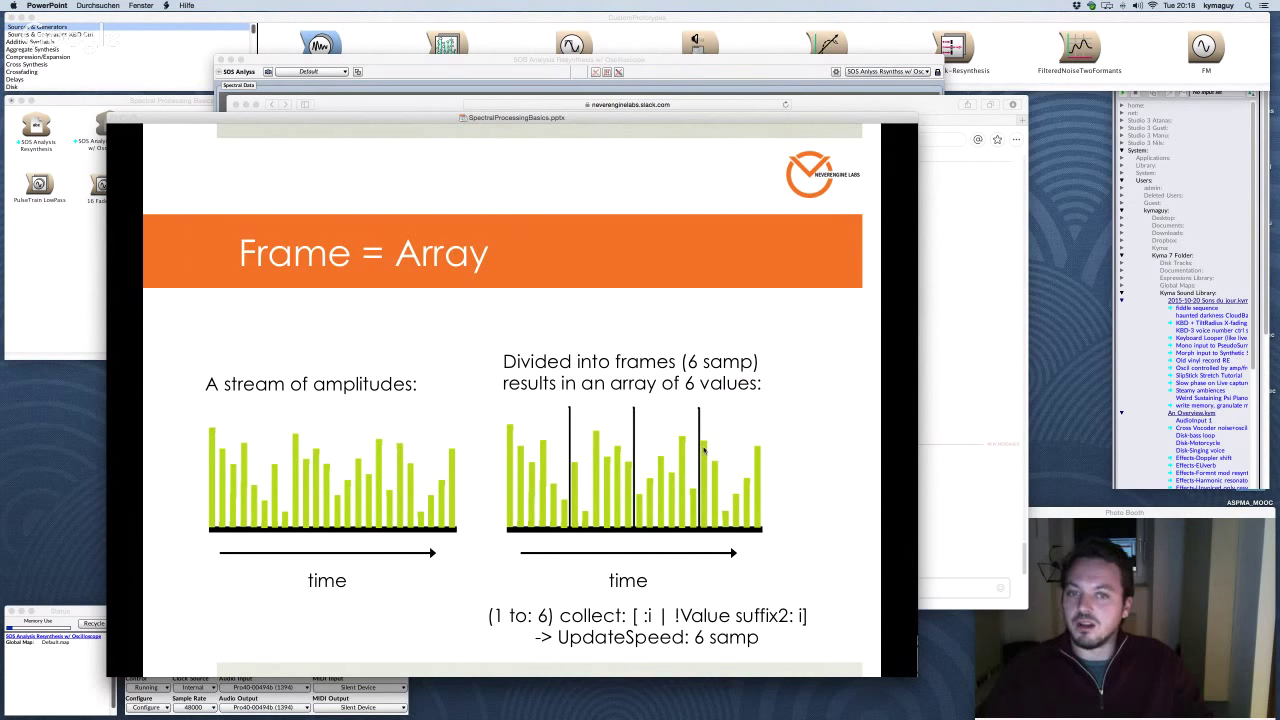
# Step: Replay the Time vs. Samples slide up to its corrected axis labels, checking the Slack chat partway through
pyautogui.click(670, 370)
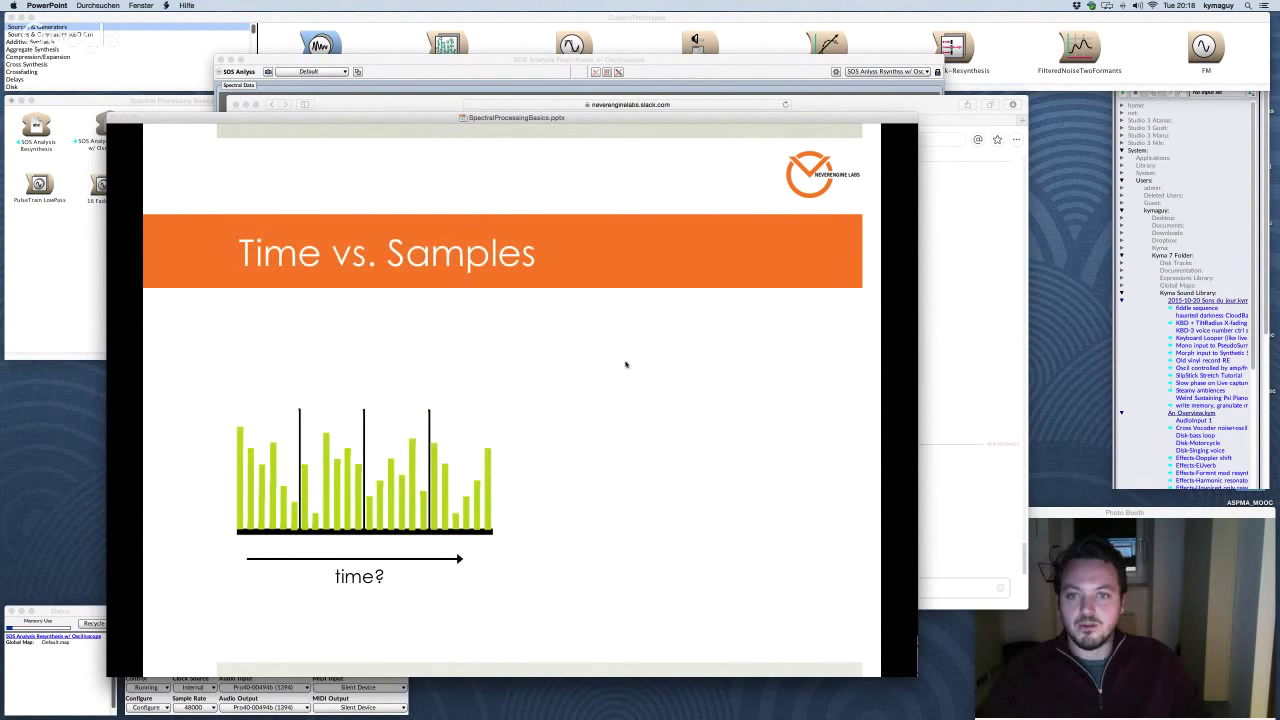
pyautogui.click(650, 363)
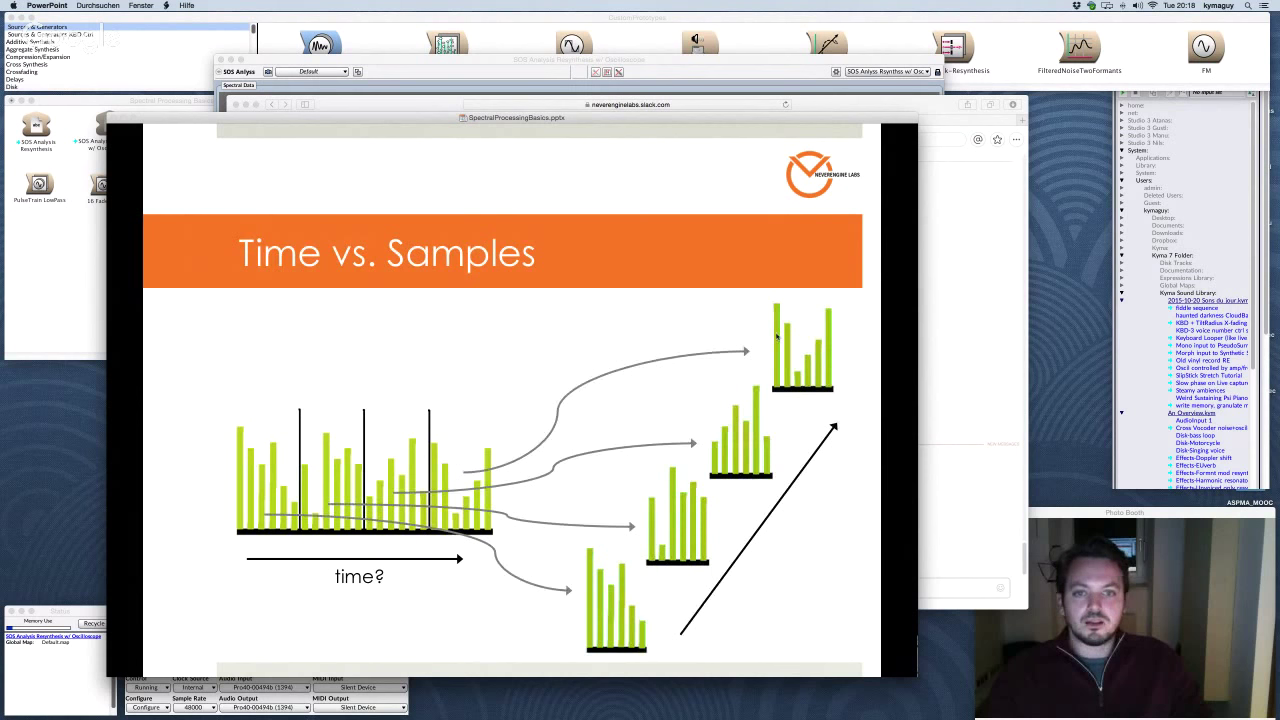
pyautogui.press('super+Tab')
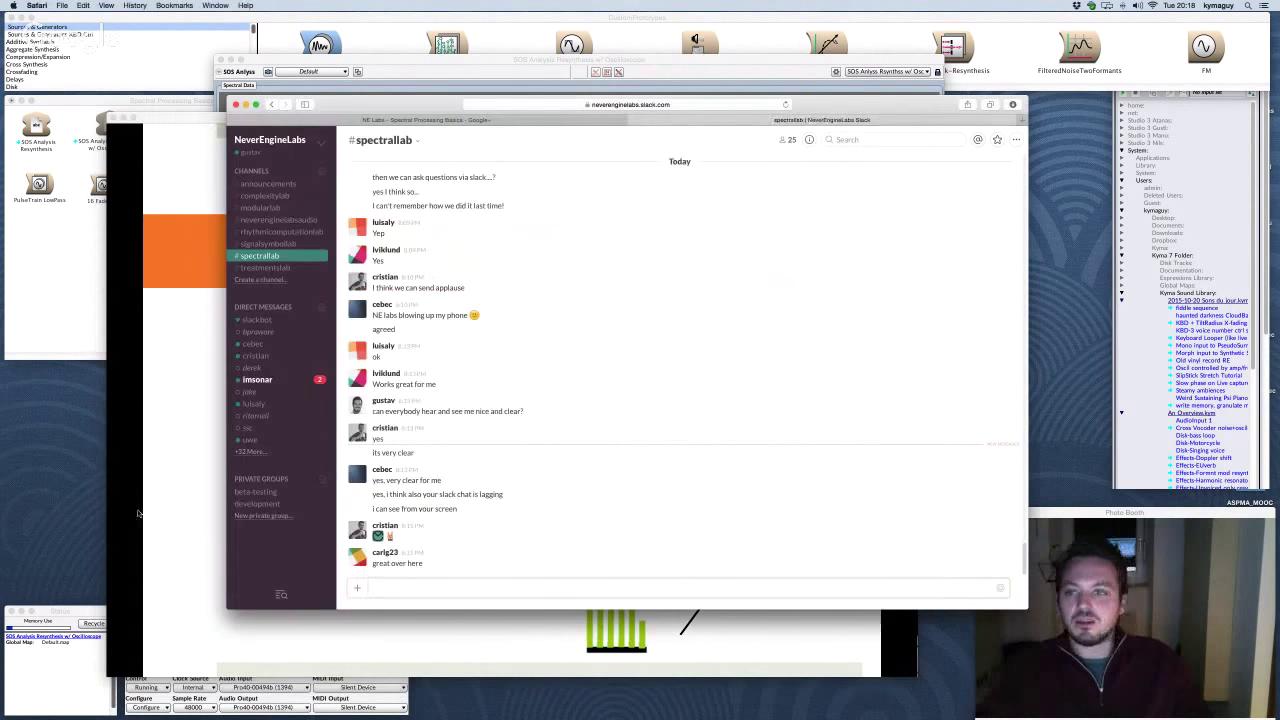
pyautogui.click(164, 485)
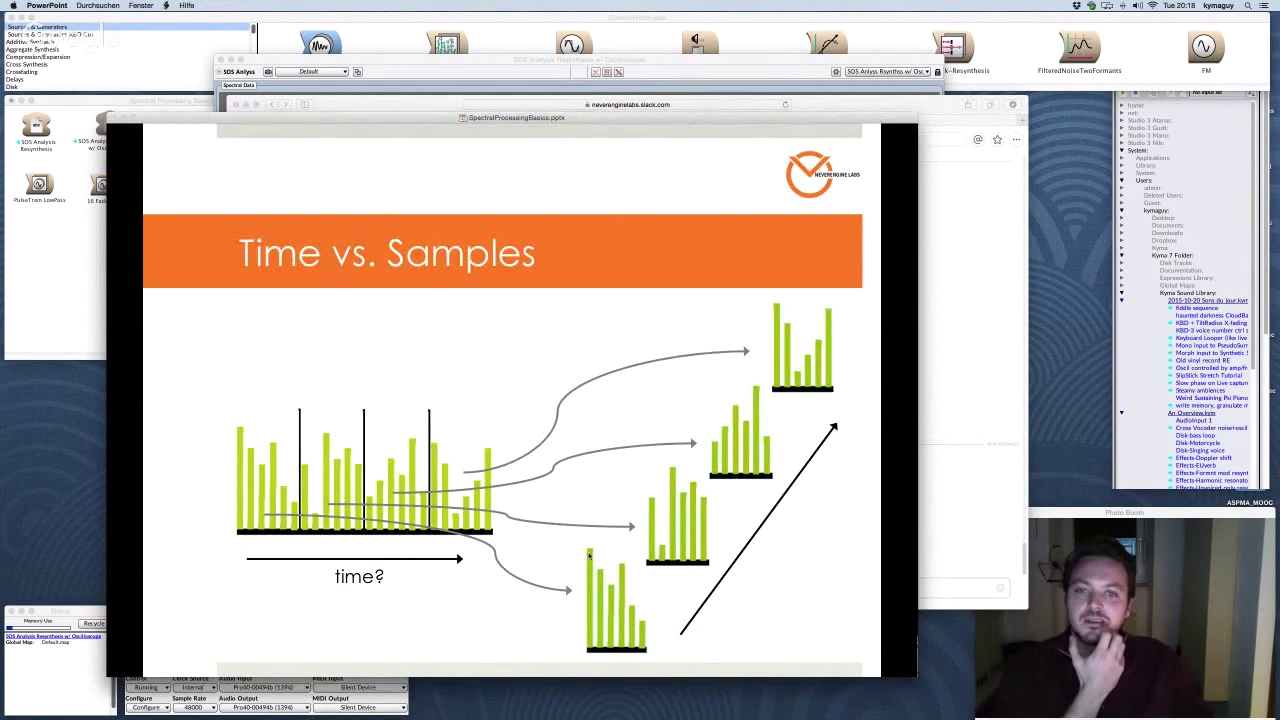
pyautogui.click(540, 363)
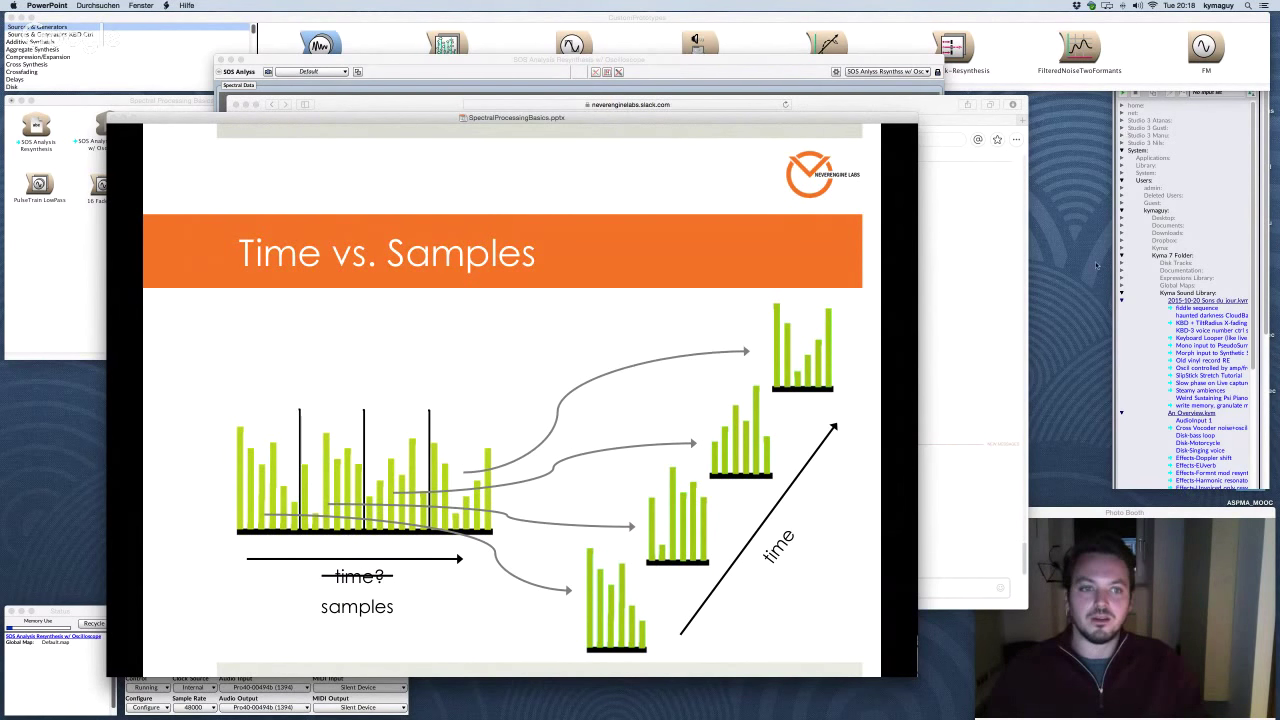
# Step: Read the unread direct message and the spectrallab channel in Slack in Safari, and return to the PowerPoint slide
pyautogui.click(988, 330)
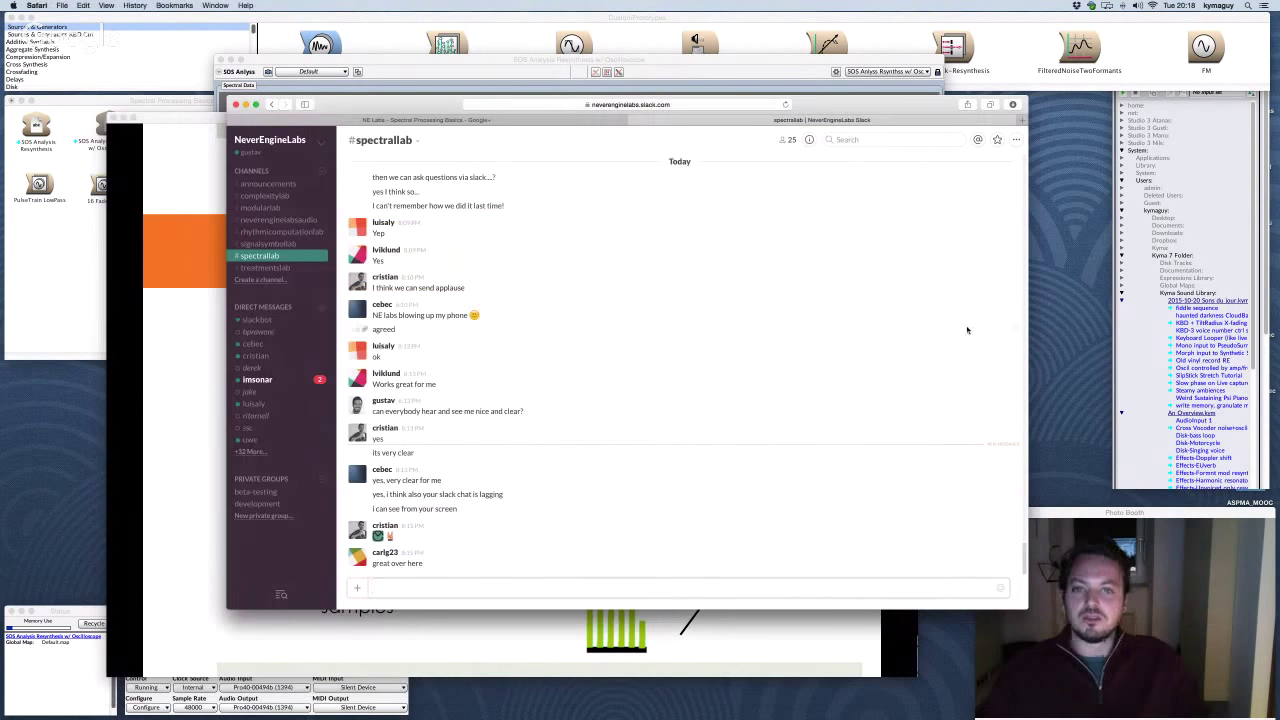
pyautogui.click(258, 380)
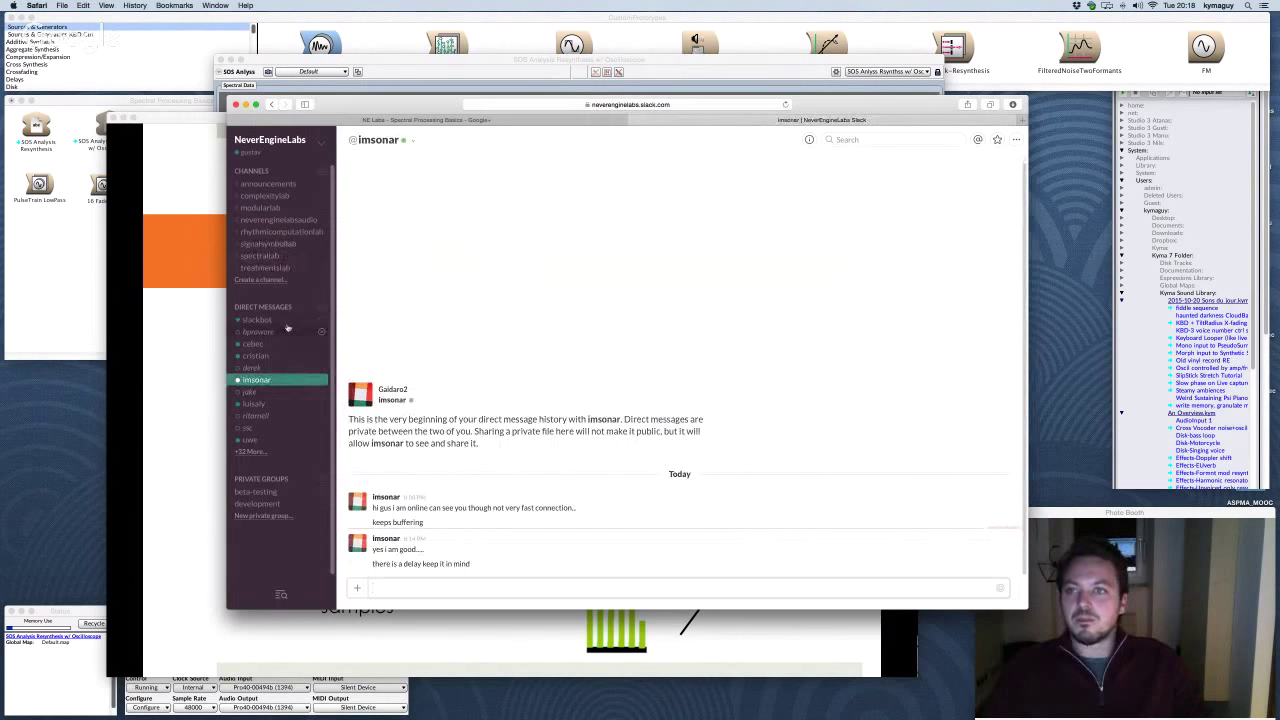
pyautogui.click(280, 257)
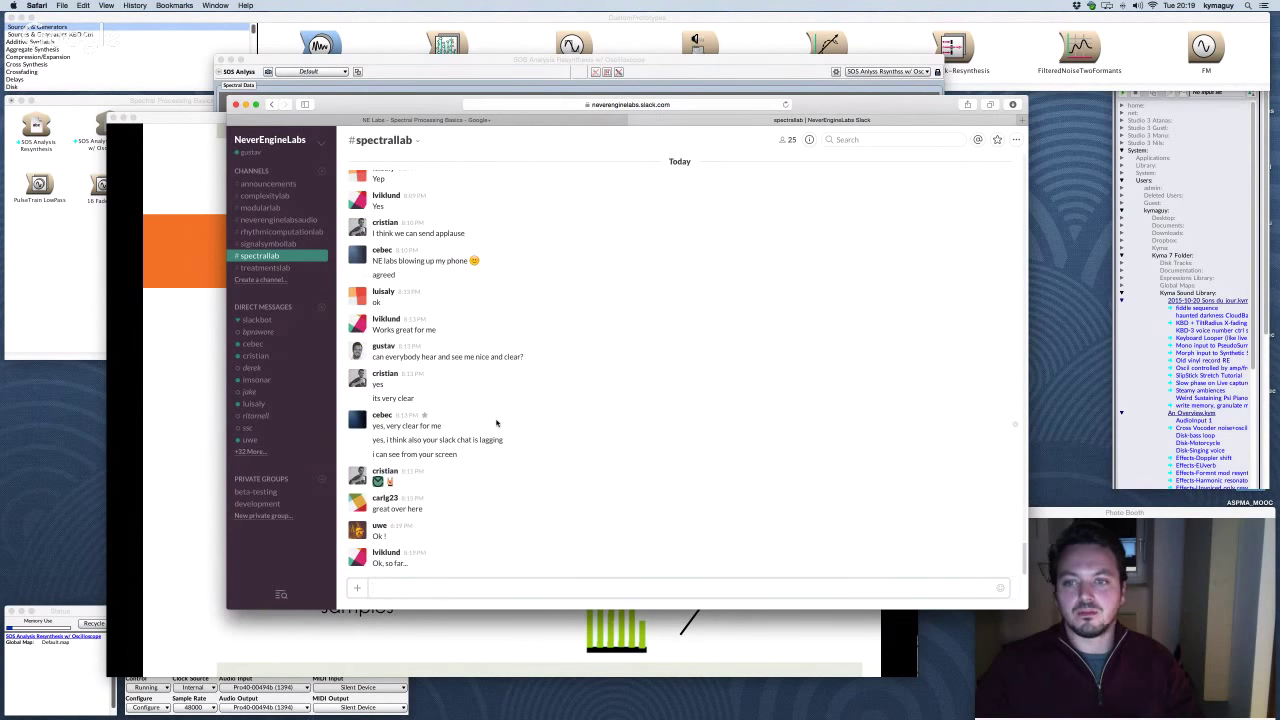
pyautogui.click(184, 353)
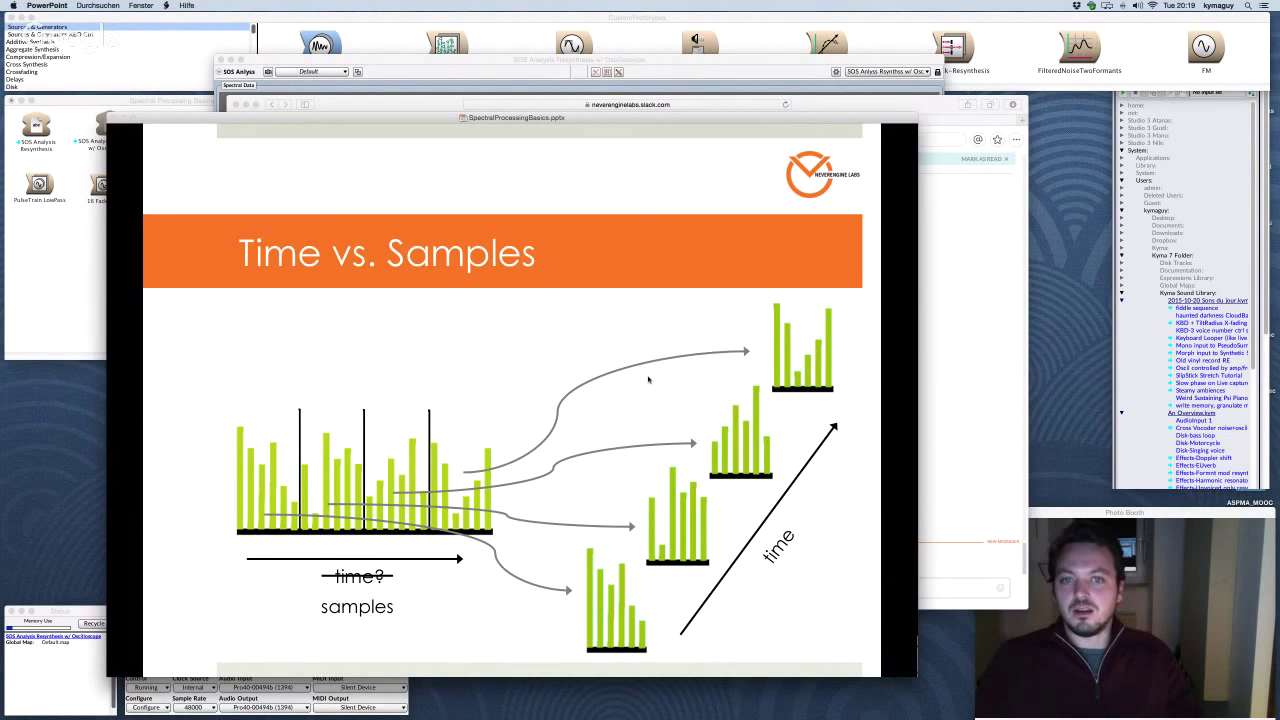
pyautogui.click(554, 335)
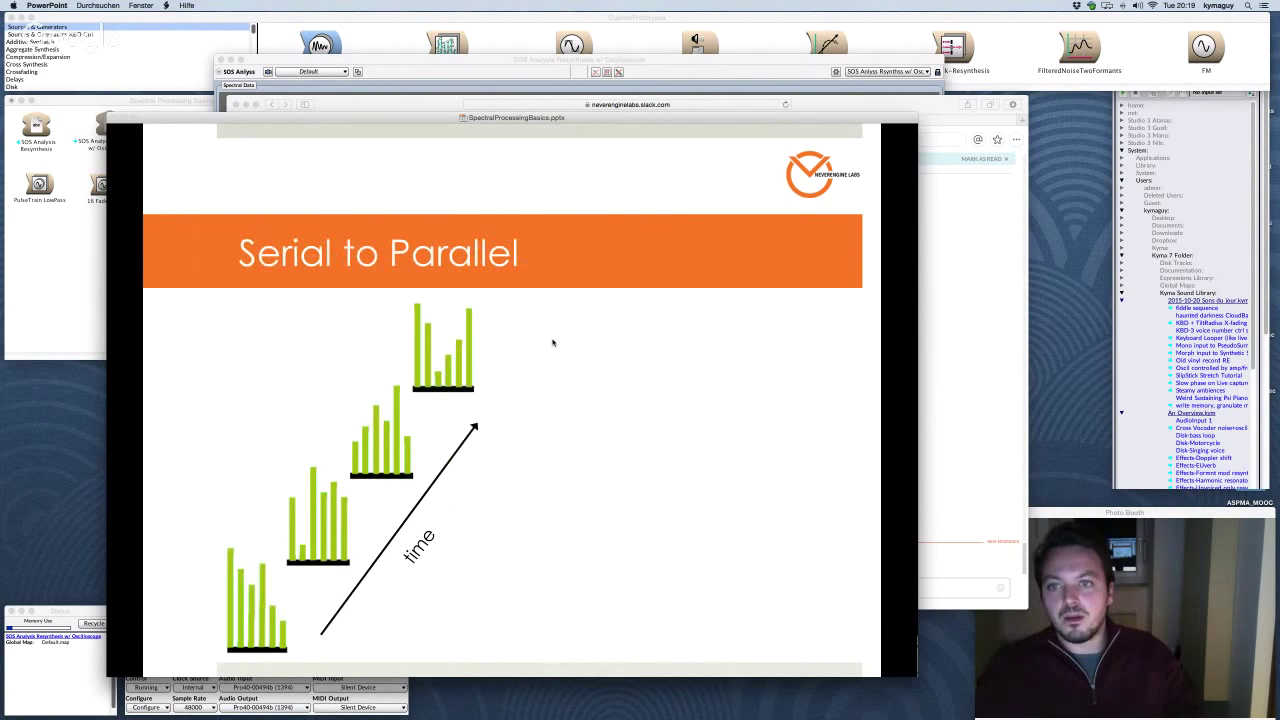
pyautogui.press('super+Tab')
pyautogui.click(534, 371)
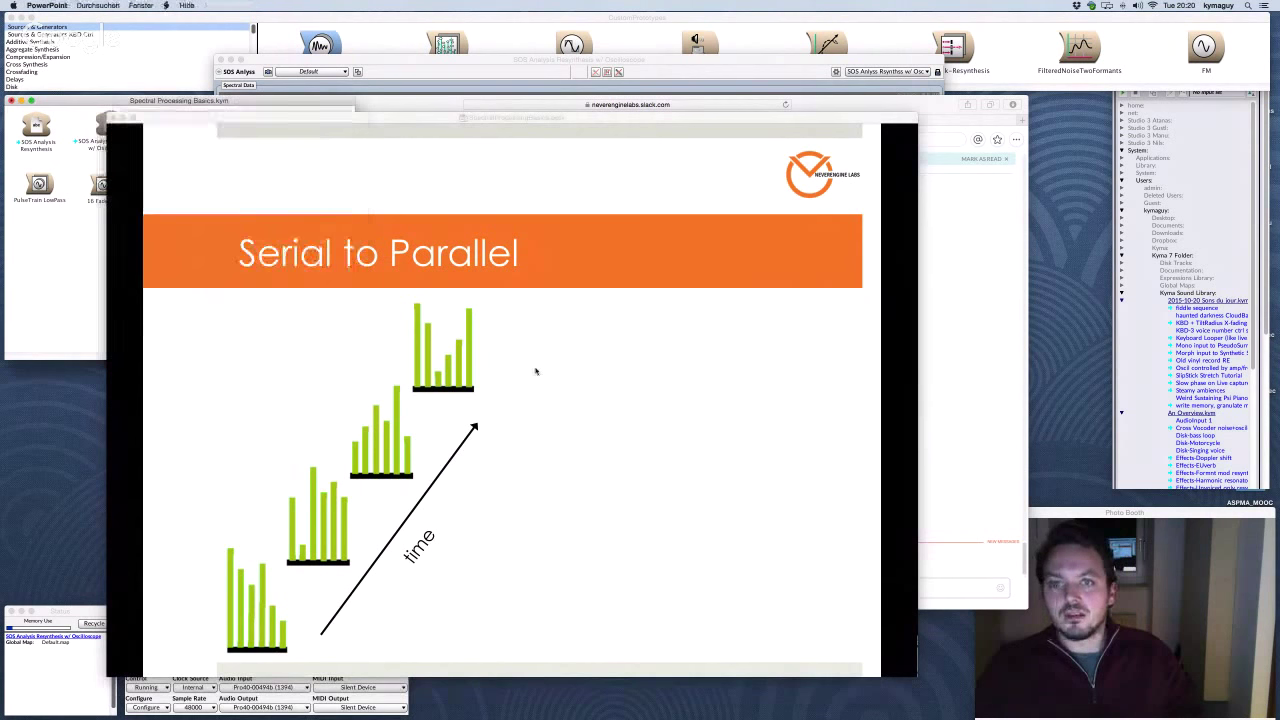
pyautogui.press('Left')
# Step: Open and play the Step thru frames Sound in Kyma, switching its Manual control off and back on
pyautogui.click(165, 113)
pyautogui.doubleClick(183, 126)
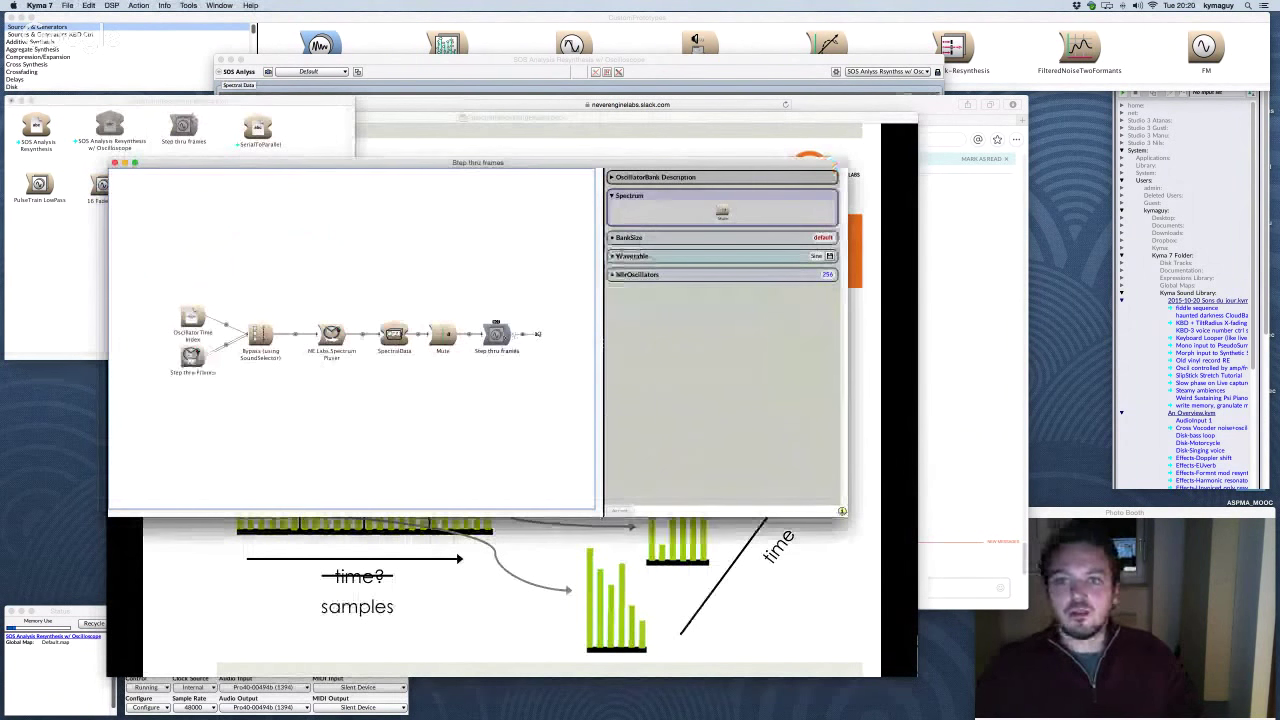
pyautogui.press('super+p')
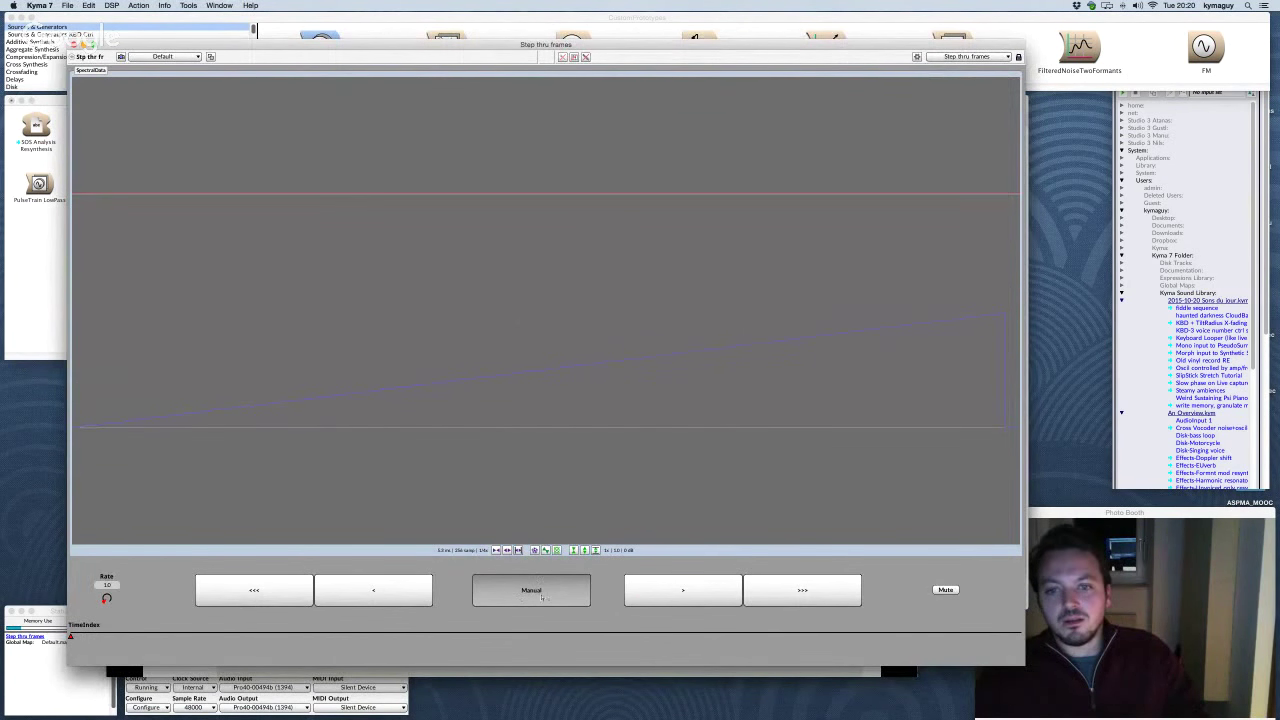
pyautogui.click(546, 597)
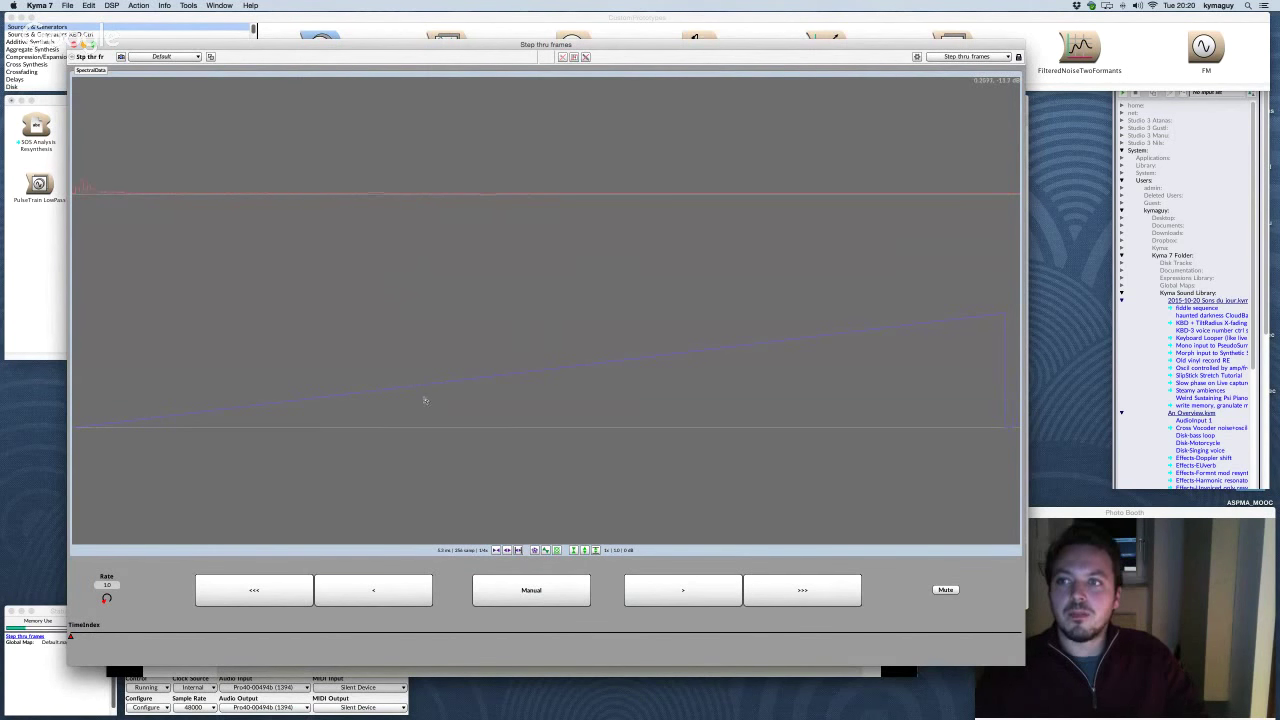
pyautogui.click(541, 595)
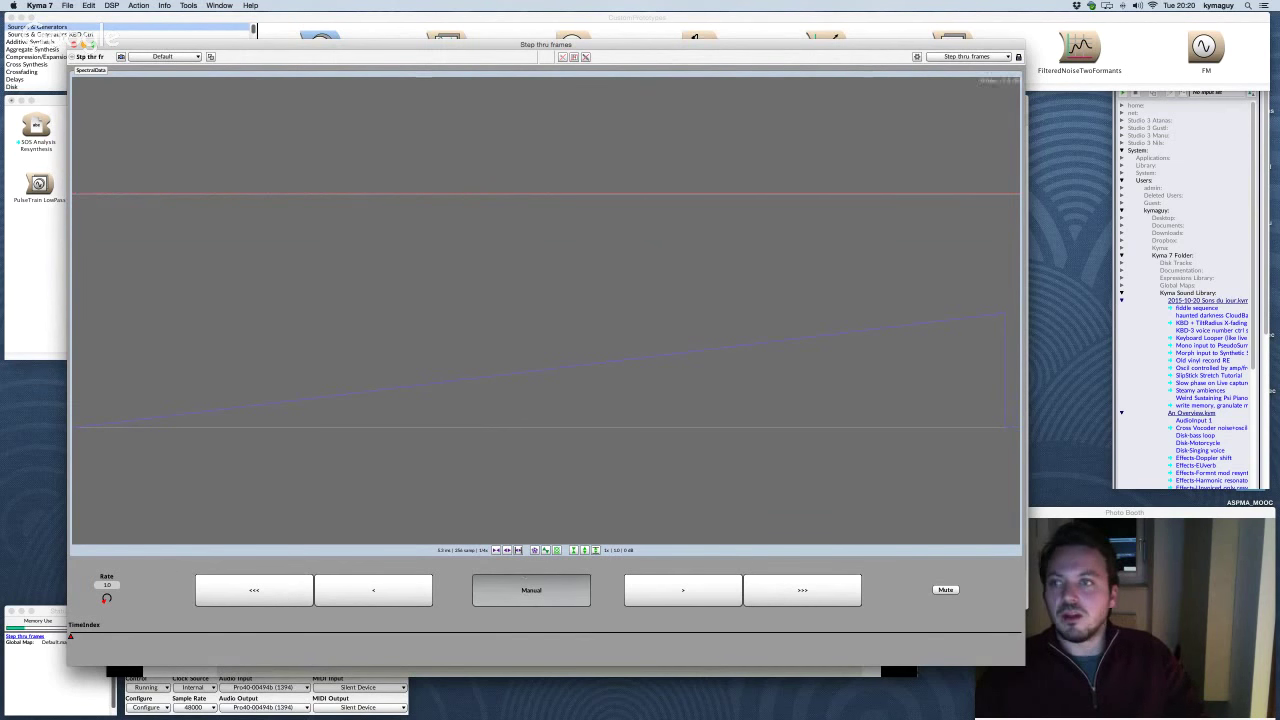
# Step: Scrub TimeIndex to a frame near the start and on to about a third of its range, toggling Mute at each frame
pyautogui.moveTo(70, 637); pyautogui.dragTo(117, 637)
pyautogui.click(947, 590)
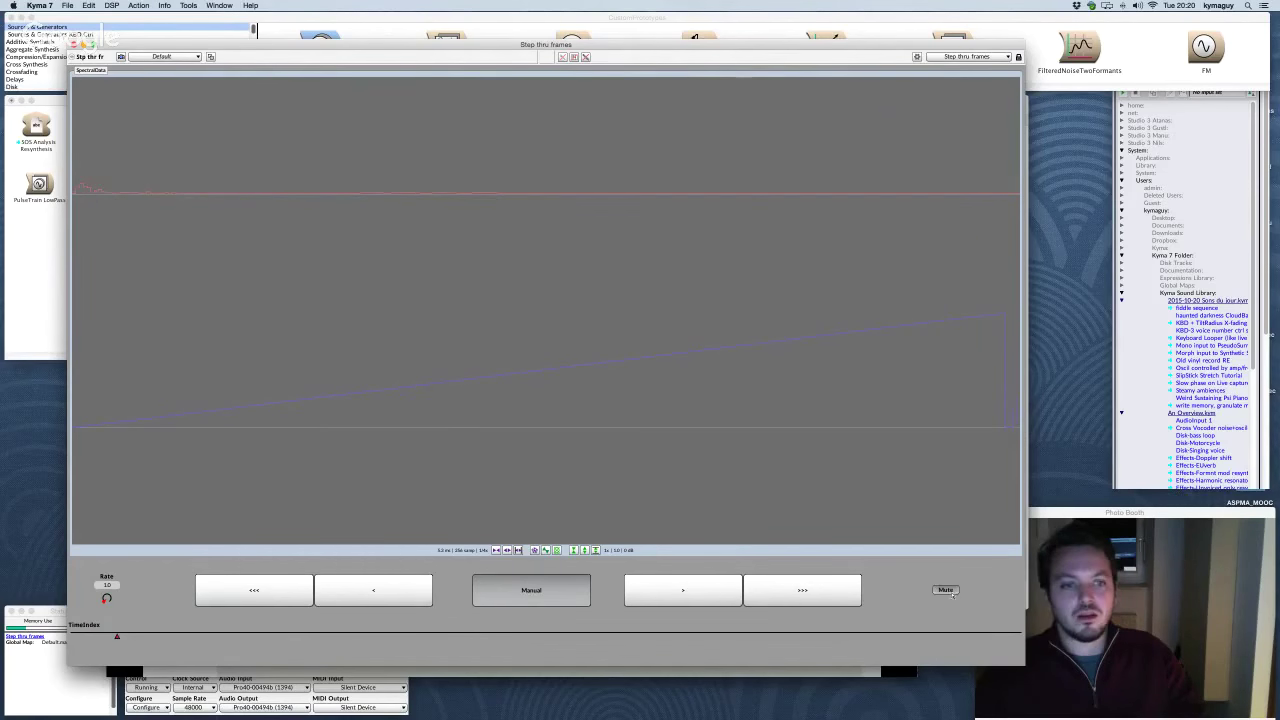
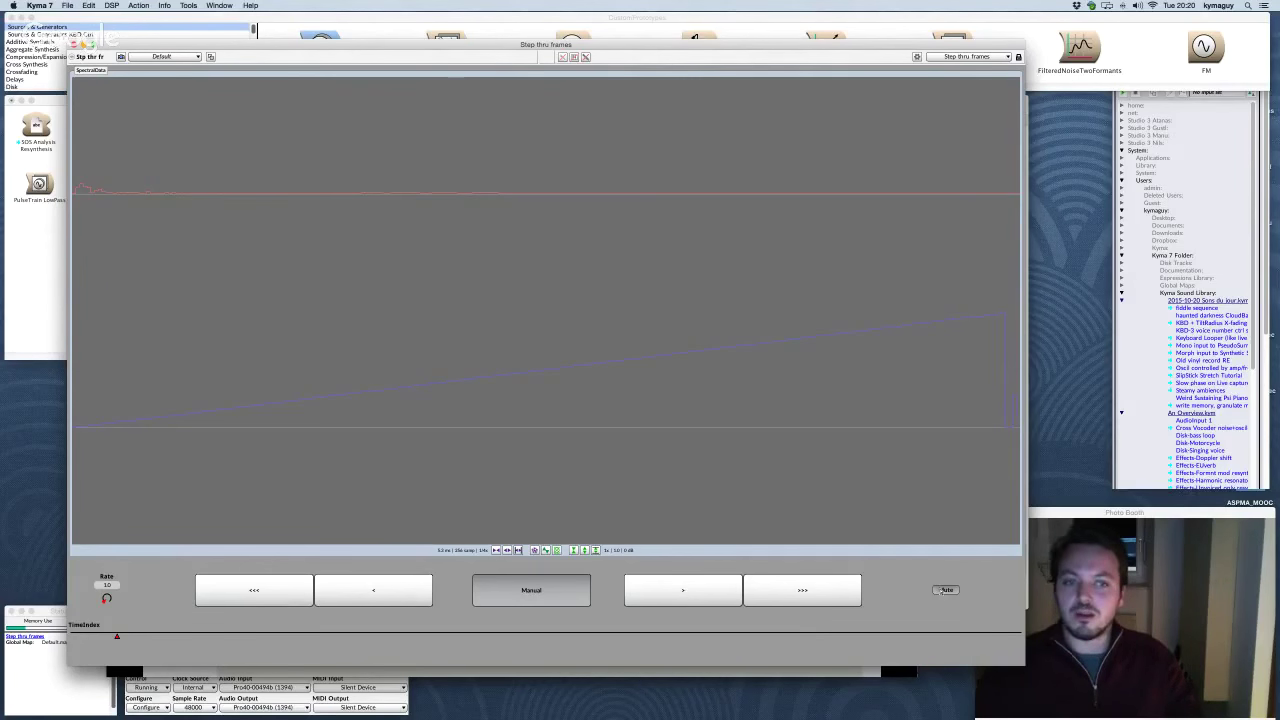
pyautogui.click(945, 591)
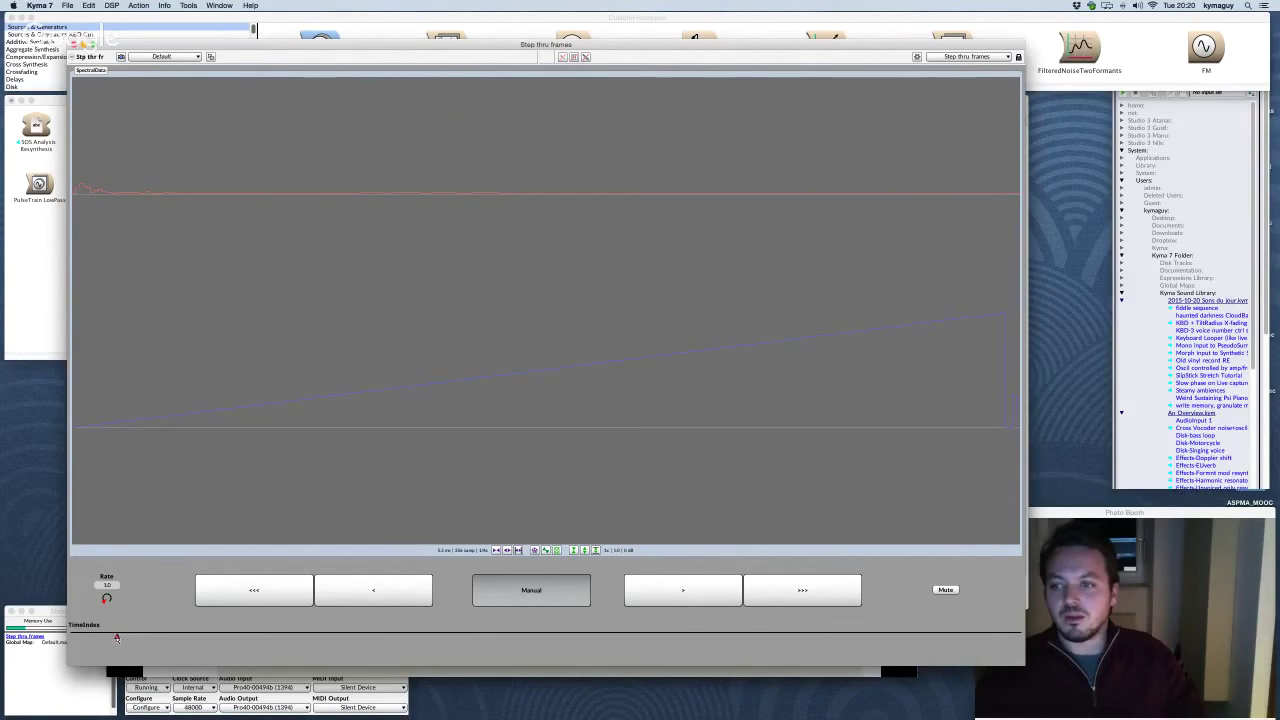
pyautogui.moveTo(133, 637)
pyautogui.mouseDown()
pyautogui.moveTo(122, 638)
pyautogui.moveTo(378, 637)
pyautogui.mouseUp()
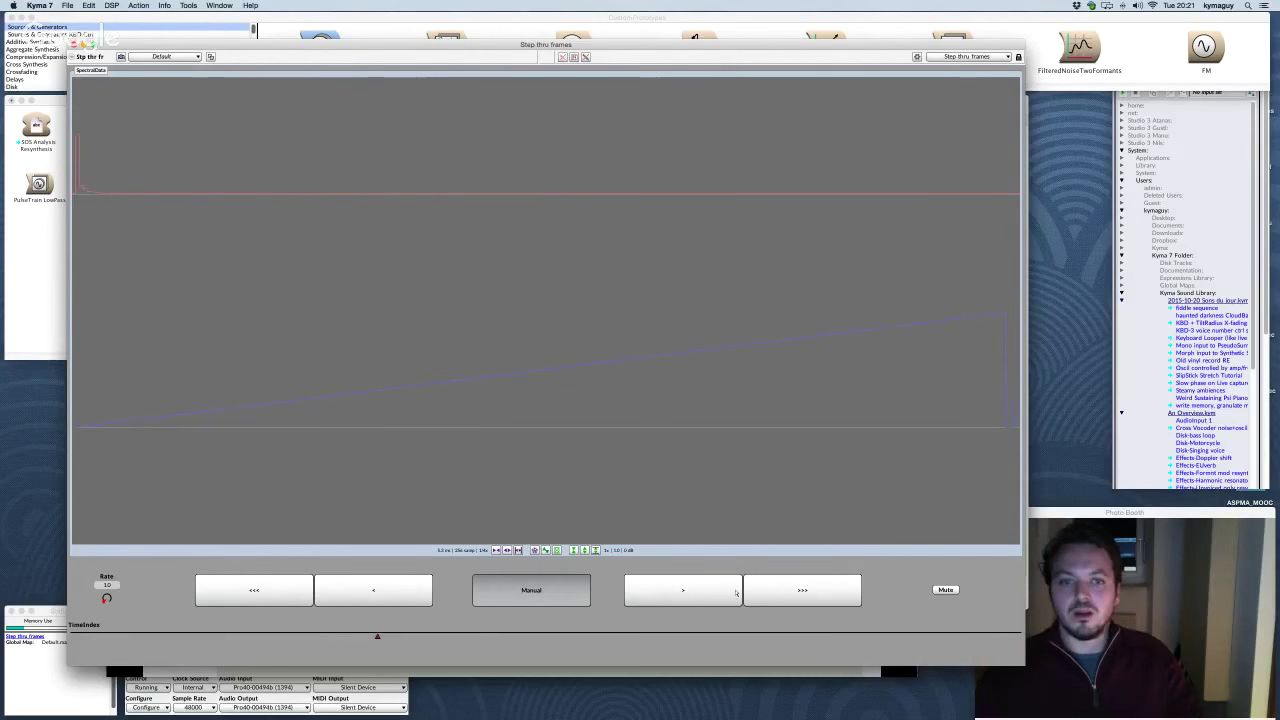
pyautogui.click(951, 591)
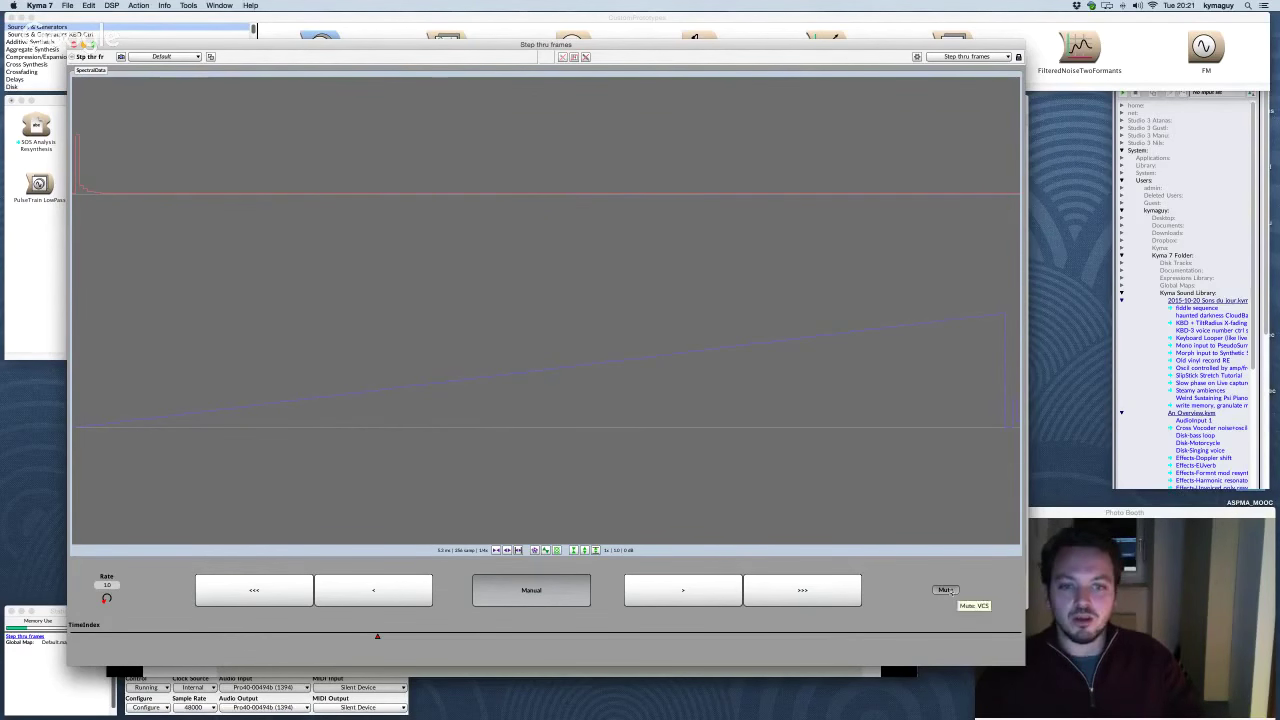
# Step: Step forward through the spectrum six times, one frame at a time, and toggle Mute on the resulting frame
pyautogui.click(683, 594)
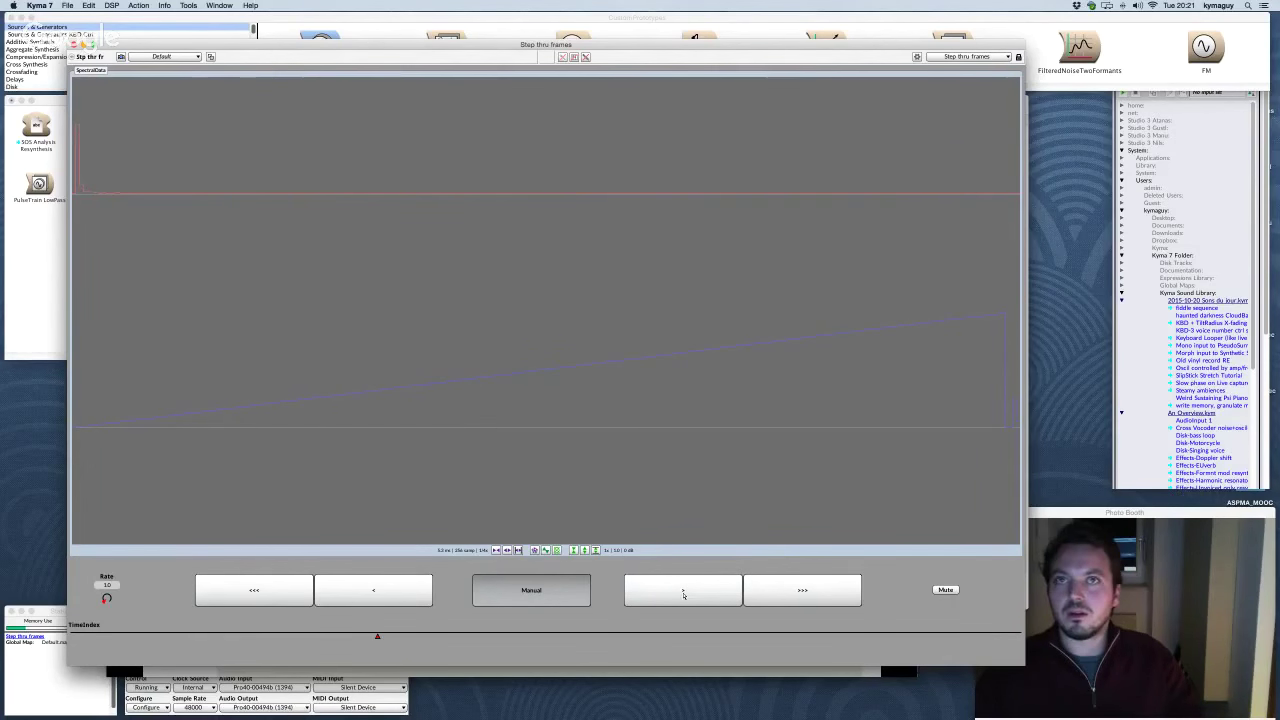
pyautogui.click(683, 594)
pyautogui.click(683, 594)
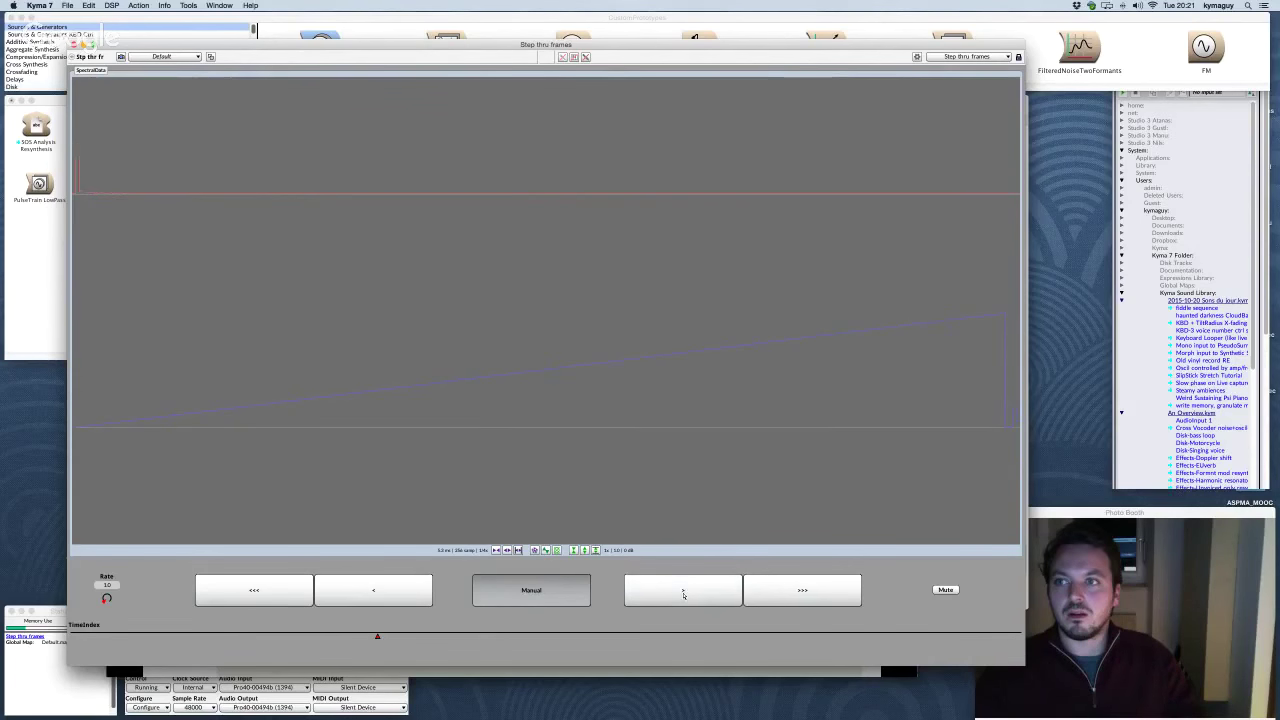
pyautogui.click(683, 594)
pyautogui.click(683, 594)
pyautogui.click(683, 594)
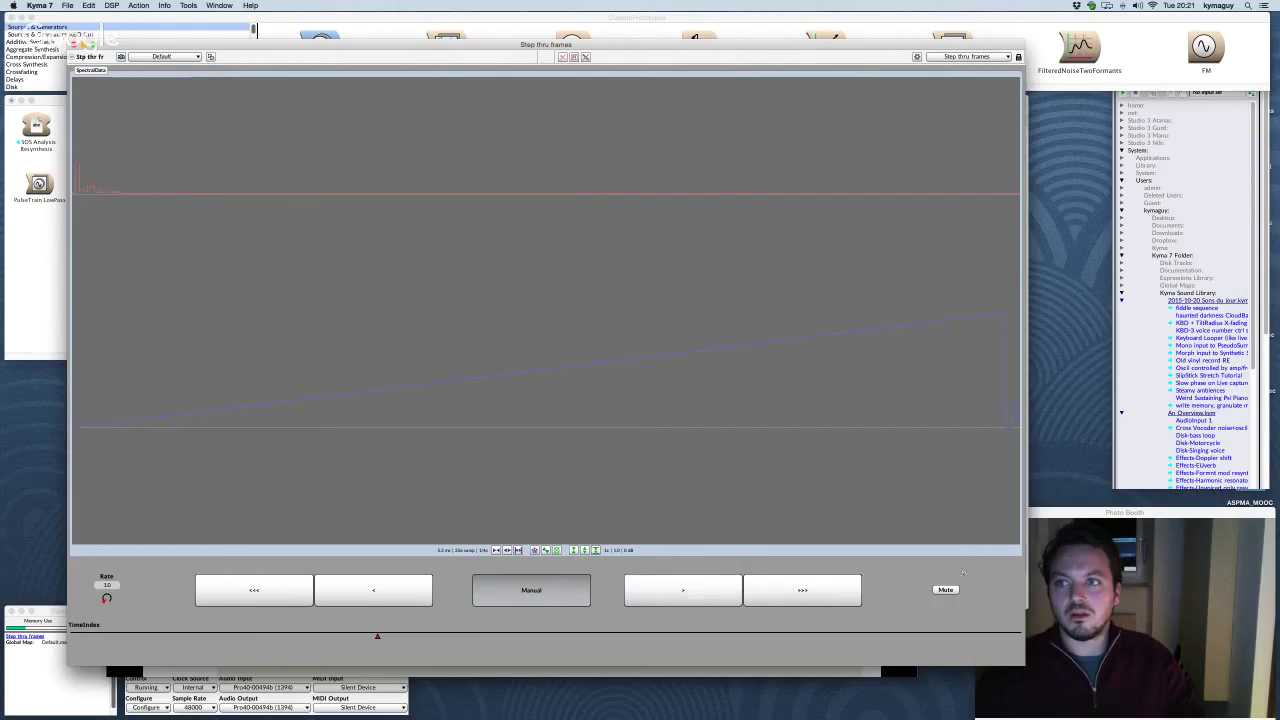
pyautogui.click(945, 590)
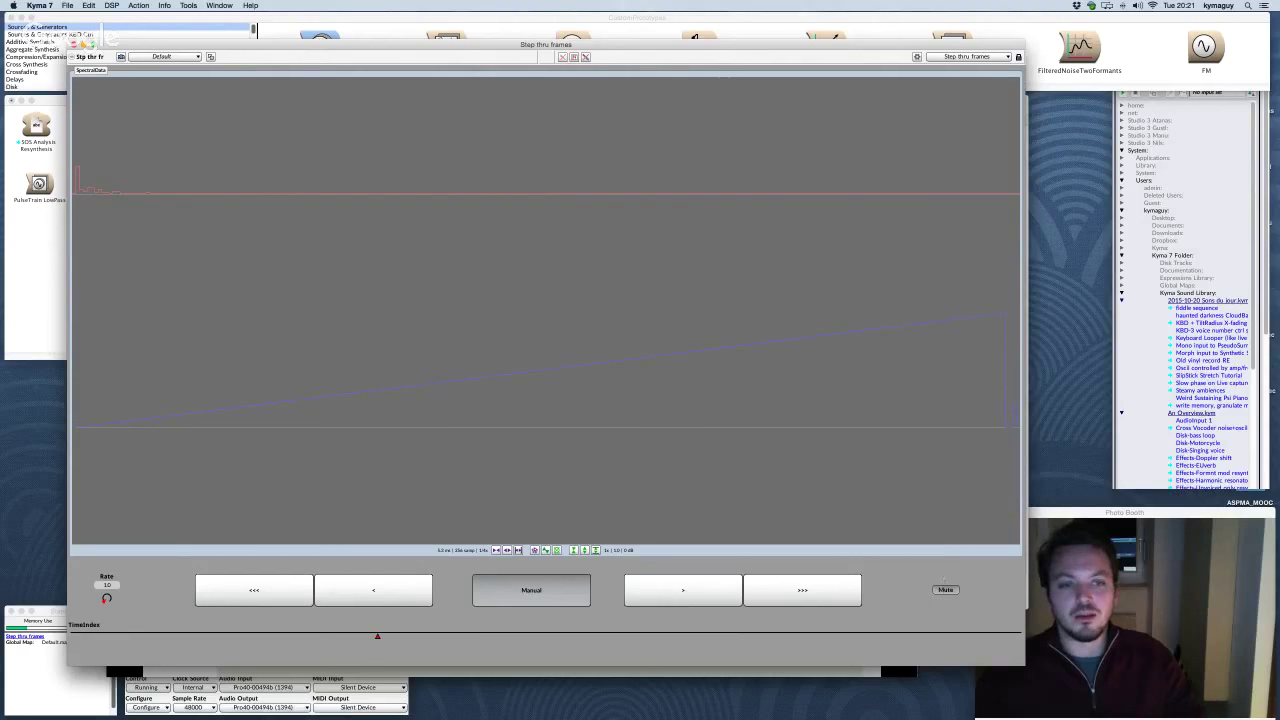
# Step: Turn off Manual, vary the frame playback Rate down and up, and close the muted Step thru frames control surface
pyautogui.click(481, 595)
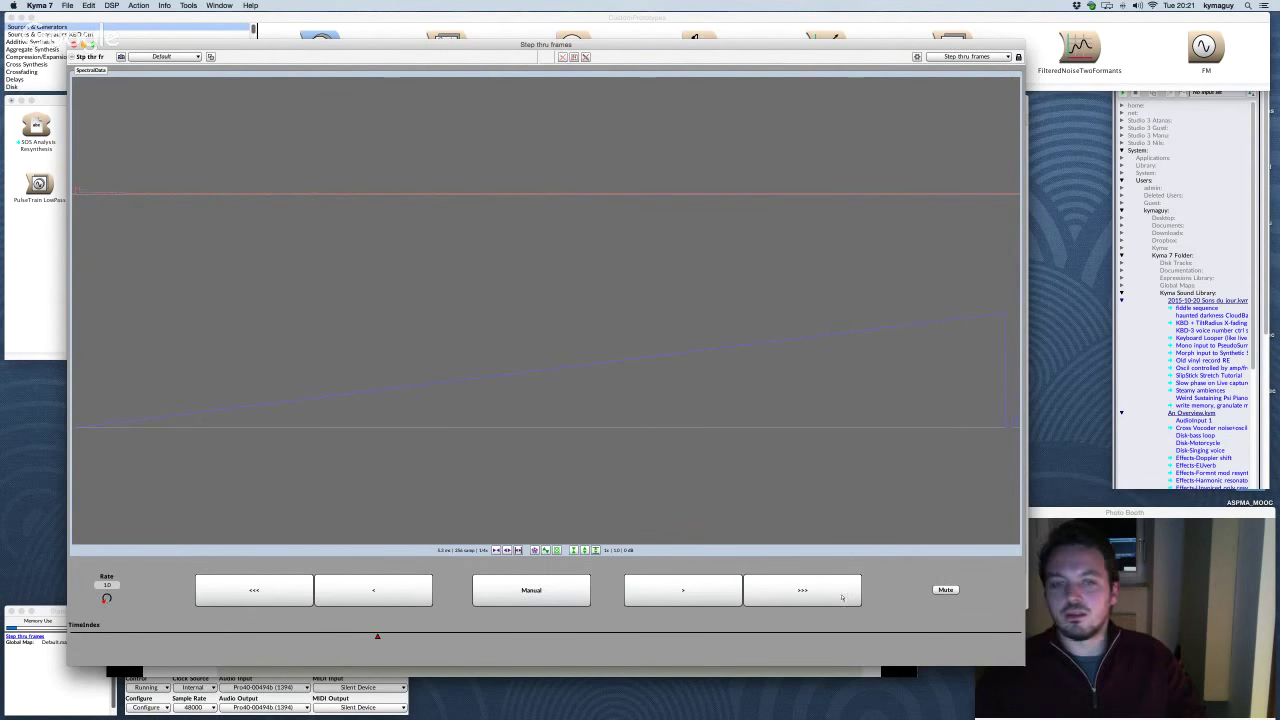
pyautogui.click(945, 590)
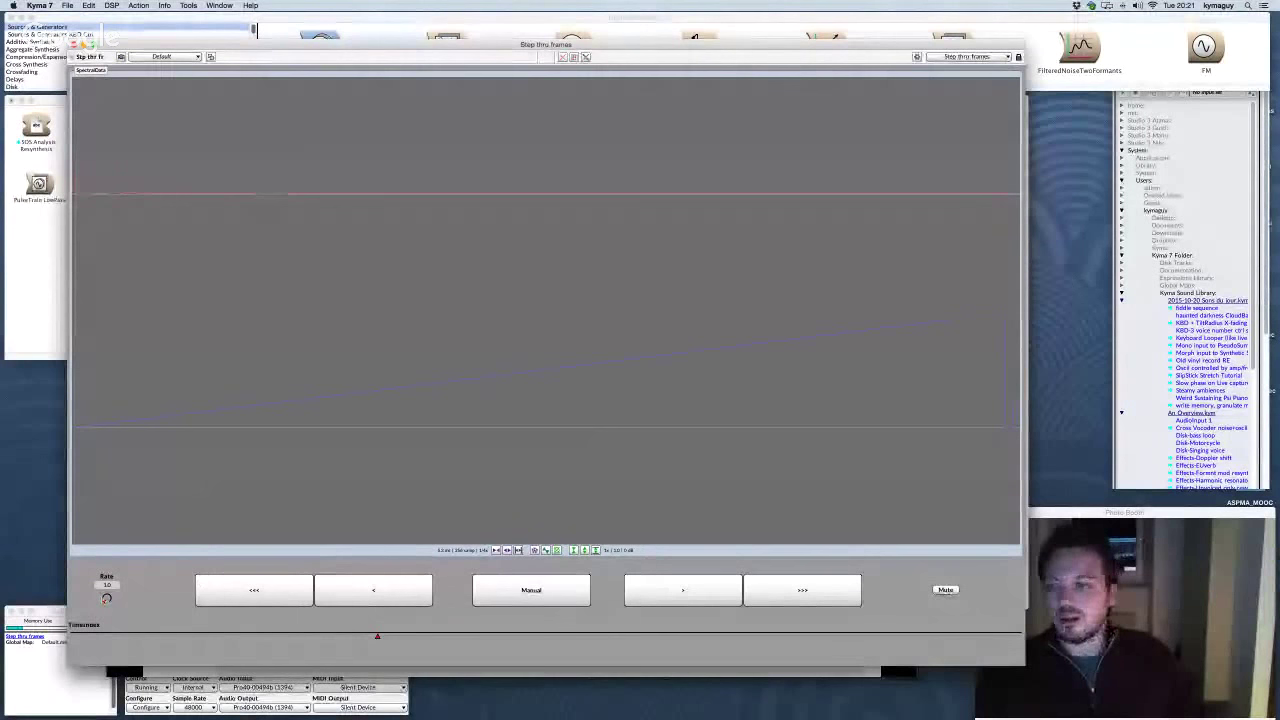
pyautogui.moveTo(113, 594)
pyautogui.moveTo(113, 594); pyautogui.dragTo(107, 597)
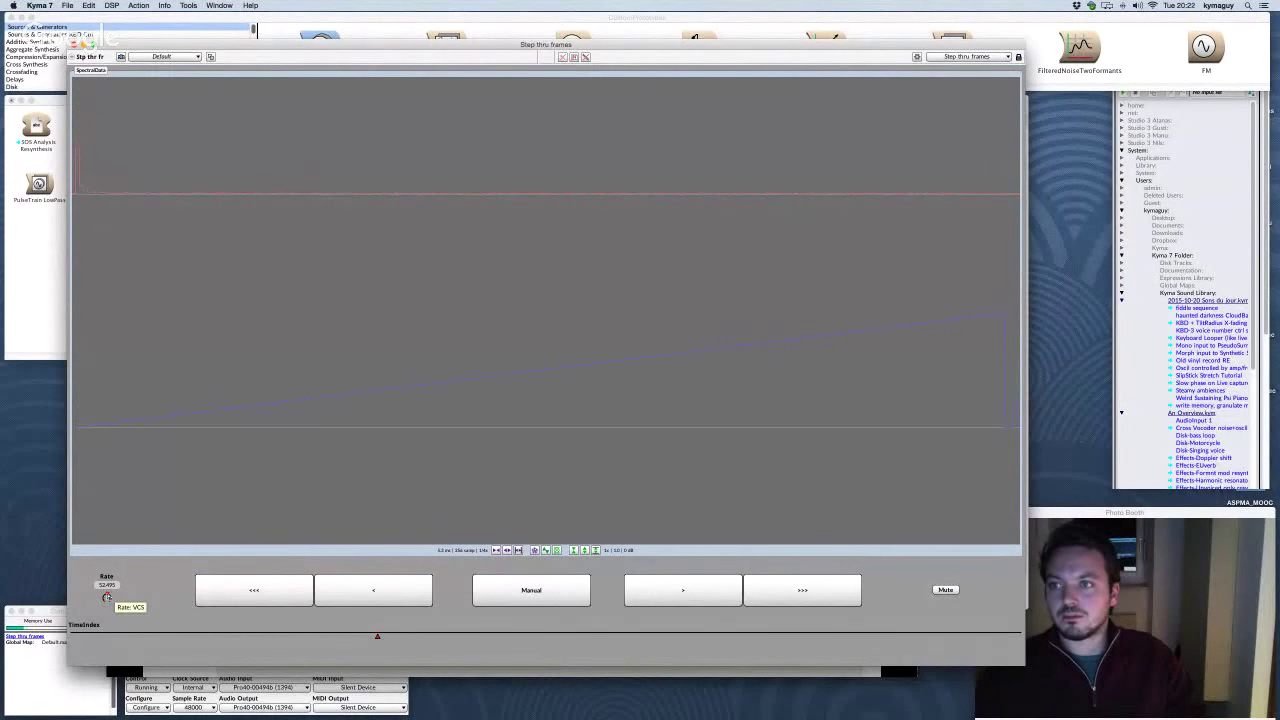
pyautogui.moveTo(107, 597); pyautogui.dragTo(102, 600)
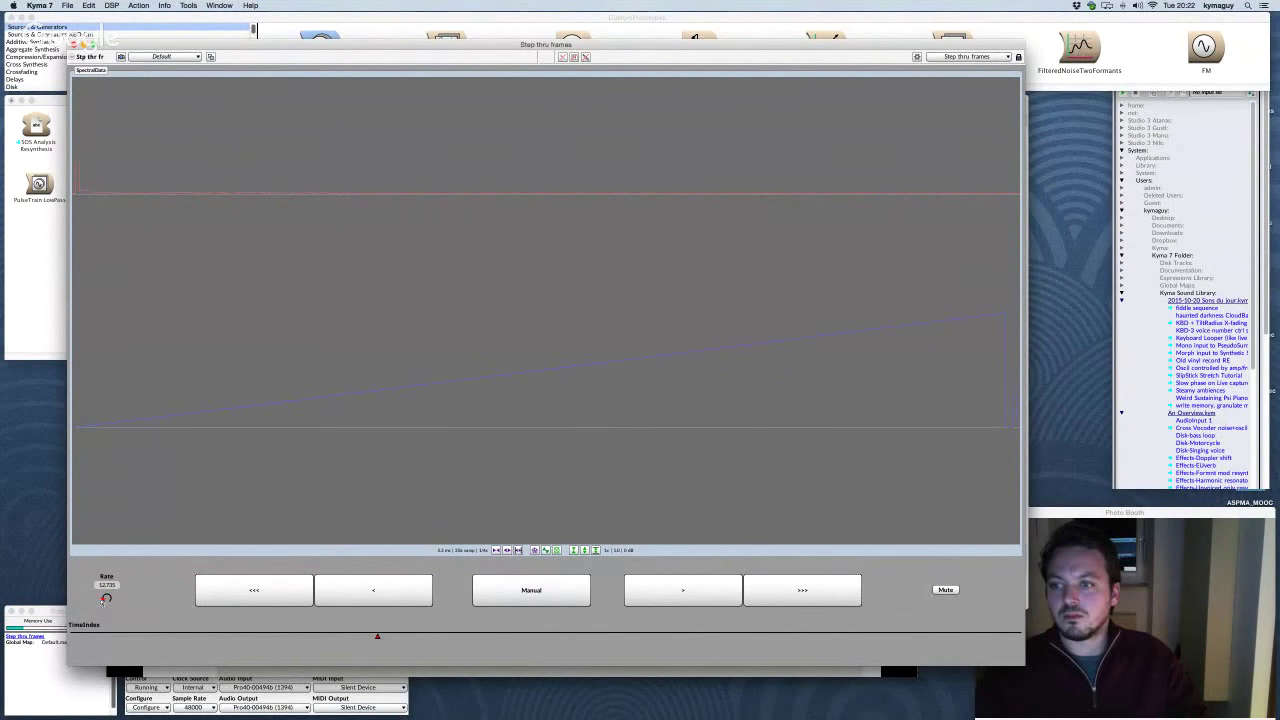
pyautogui.moveTo(102, 601); pyautogui.dragTo(117, 597)
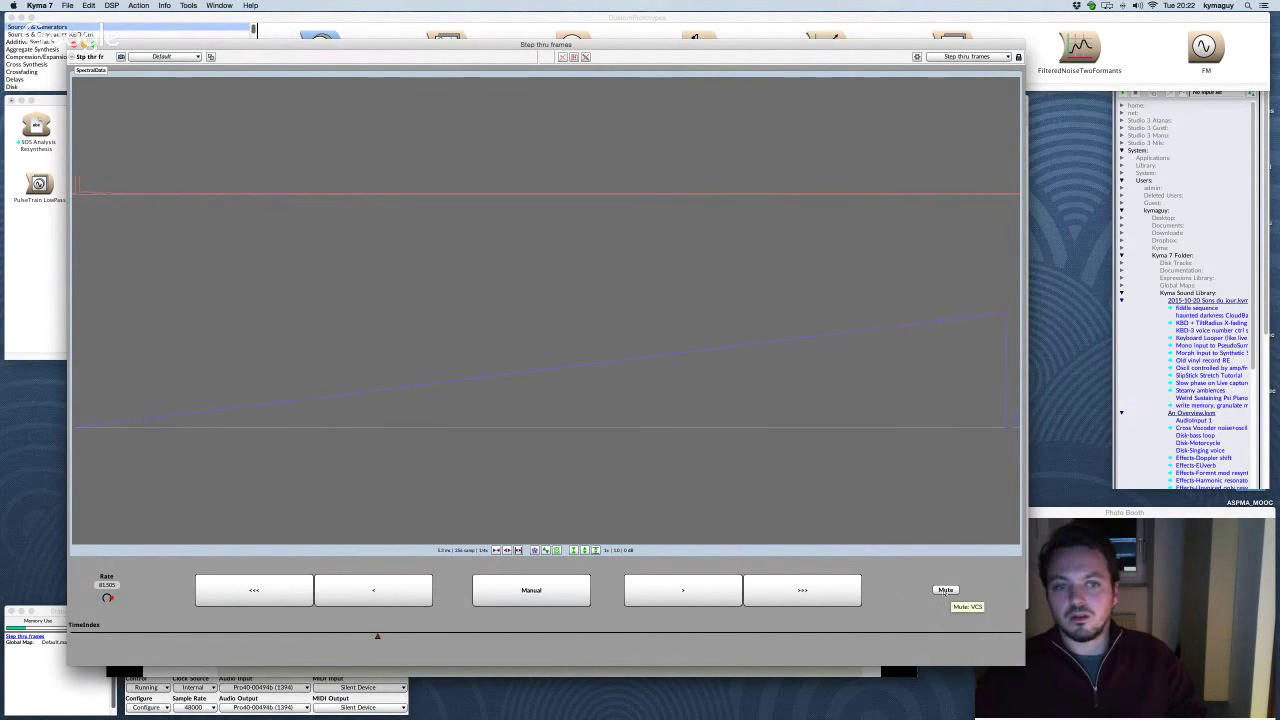
pyautogui.click(946, 591)
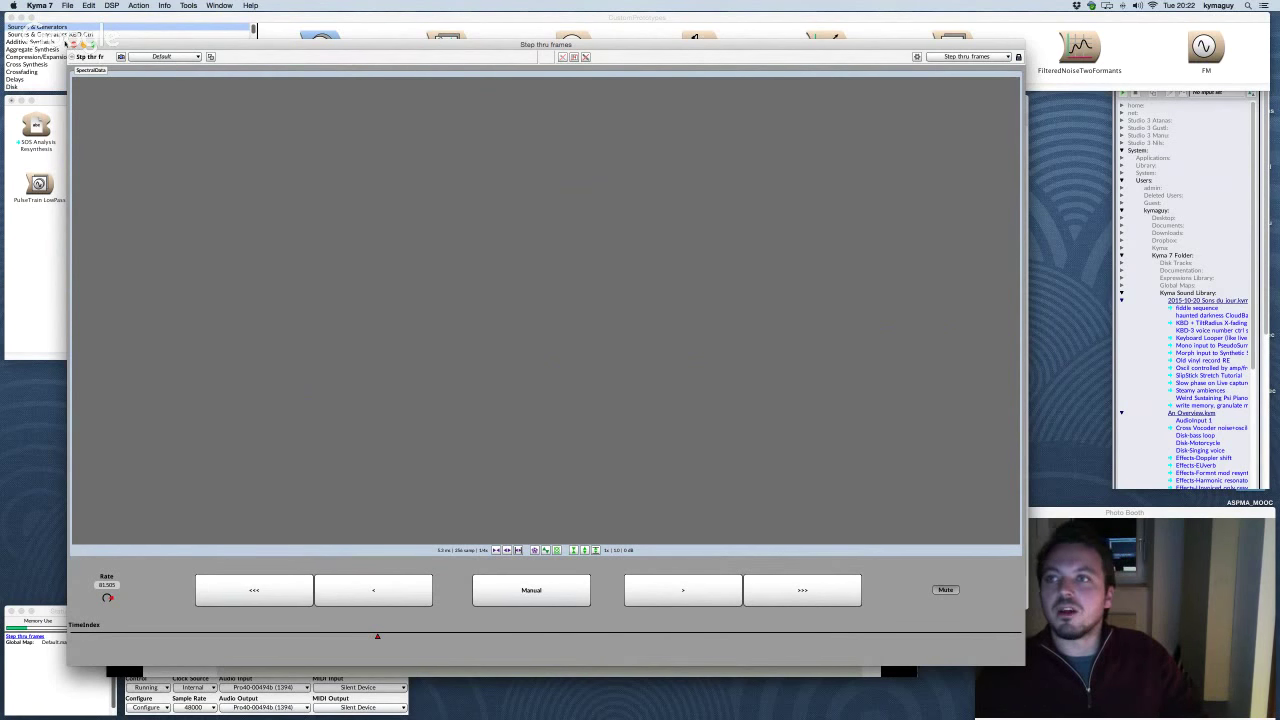
pyautogui.click(77, 44)
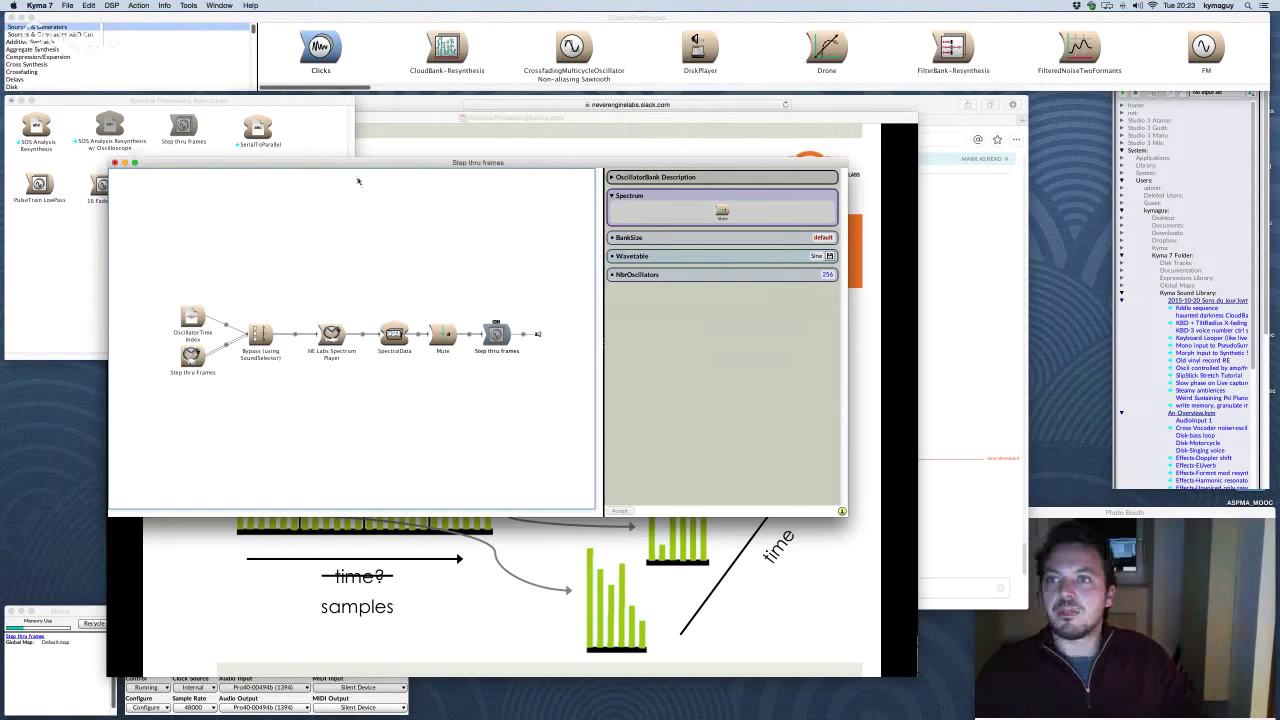
# Step: Check the spectrallab chat in Safari and step the Time vs. Samples slide in PowerPoint back to its uncorrected time label
pyautogui.click(508, 625)
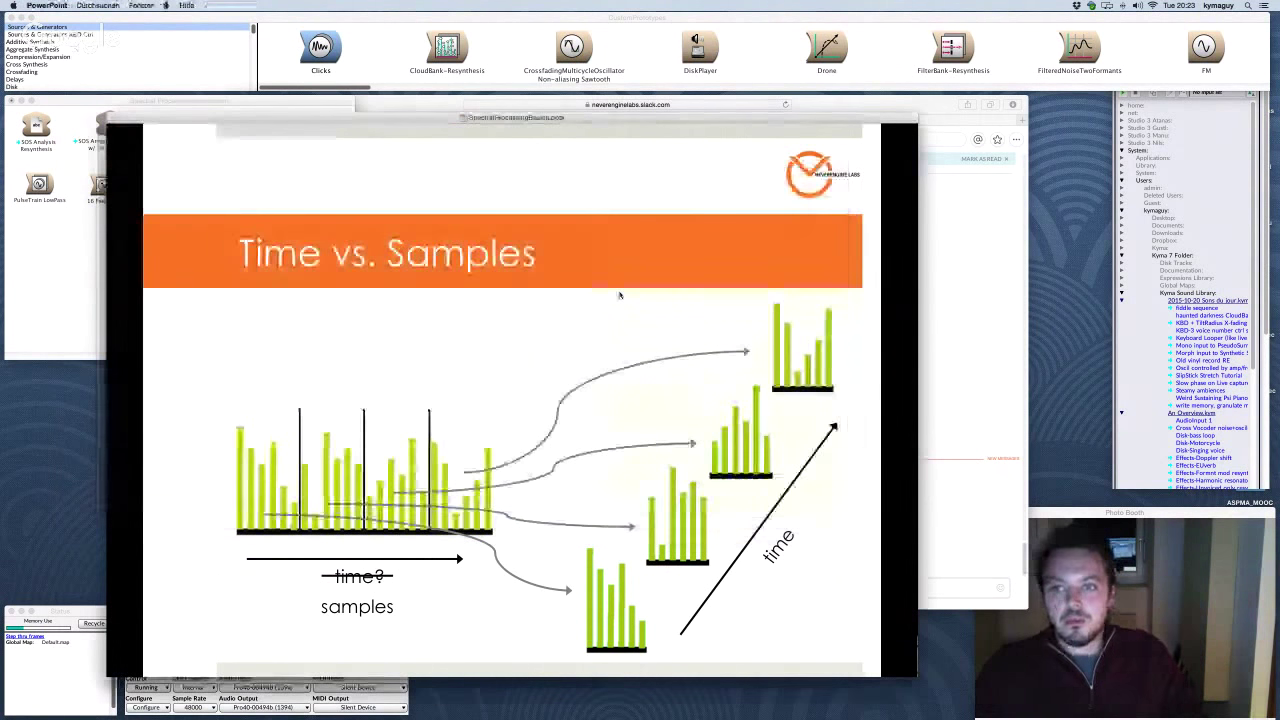
pyautogui.click(954, 267)
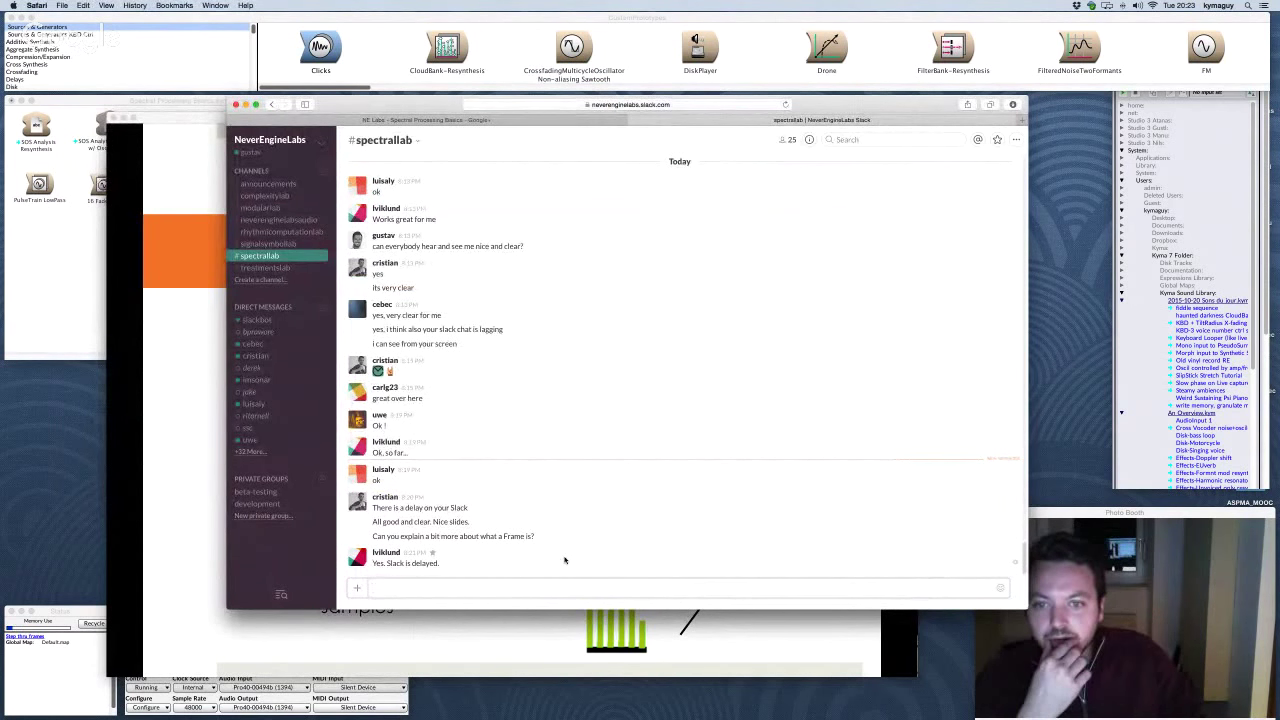
pyautogui.click(177, 363)
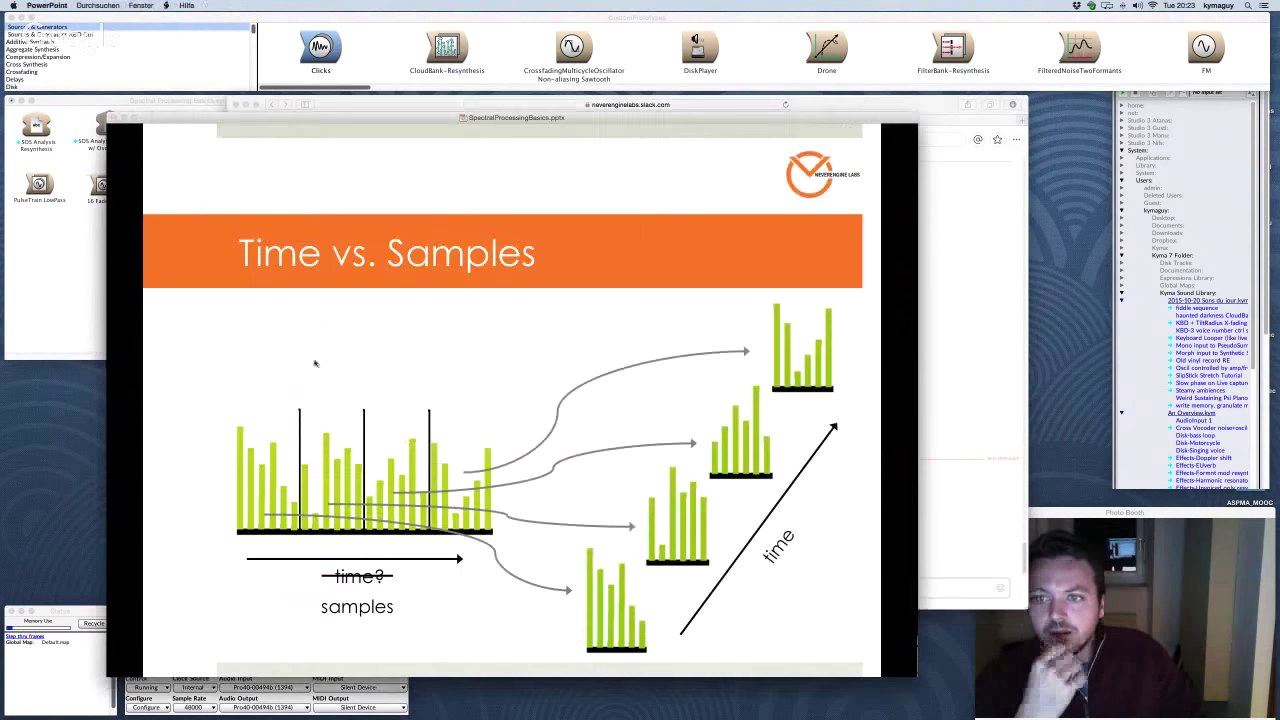
pyautogui.press('Left')
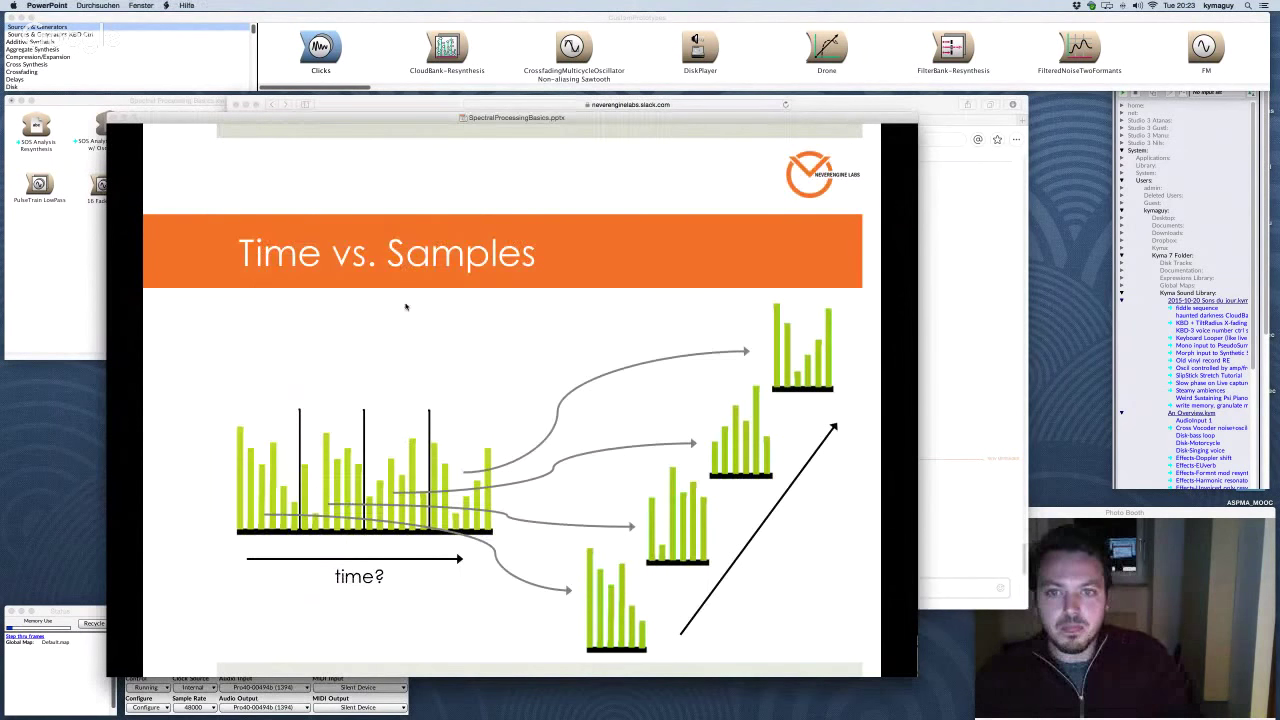
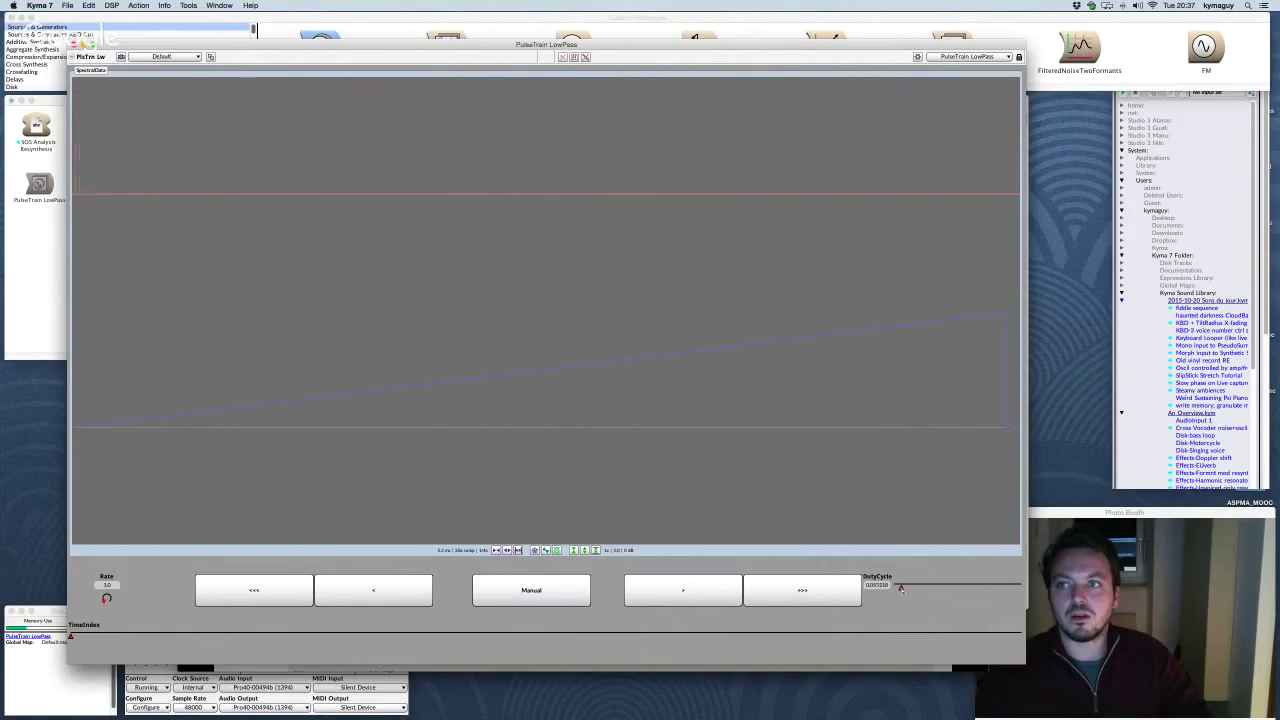
# Step: Raise the PulseTrain LowPass DutyCycle to its maximum and close the Sound's control surface
pyautogui.moveTo(900, 589); pyautogui.dragTo(1020, 588)
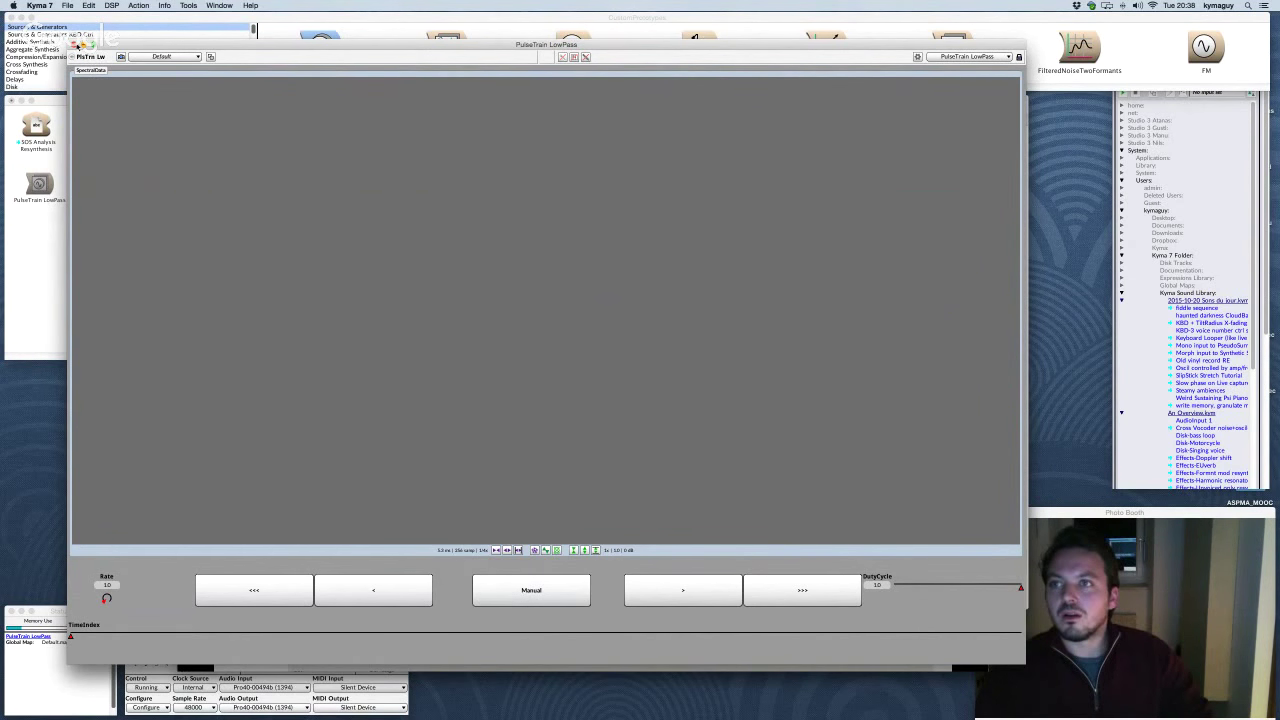
pyautogui.click(77, 45)
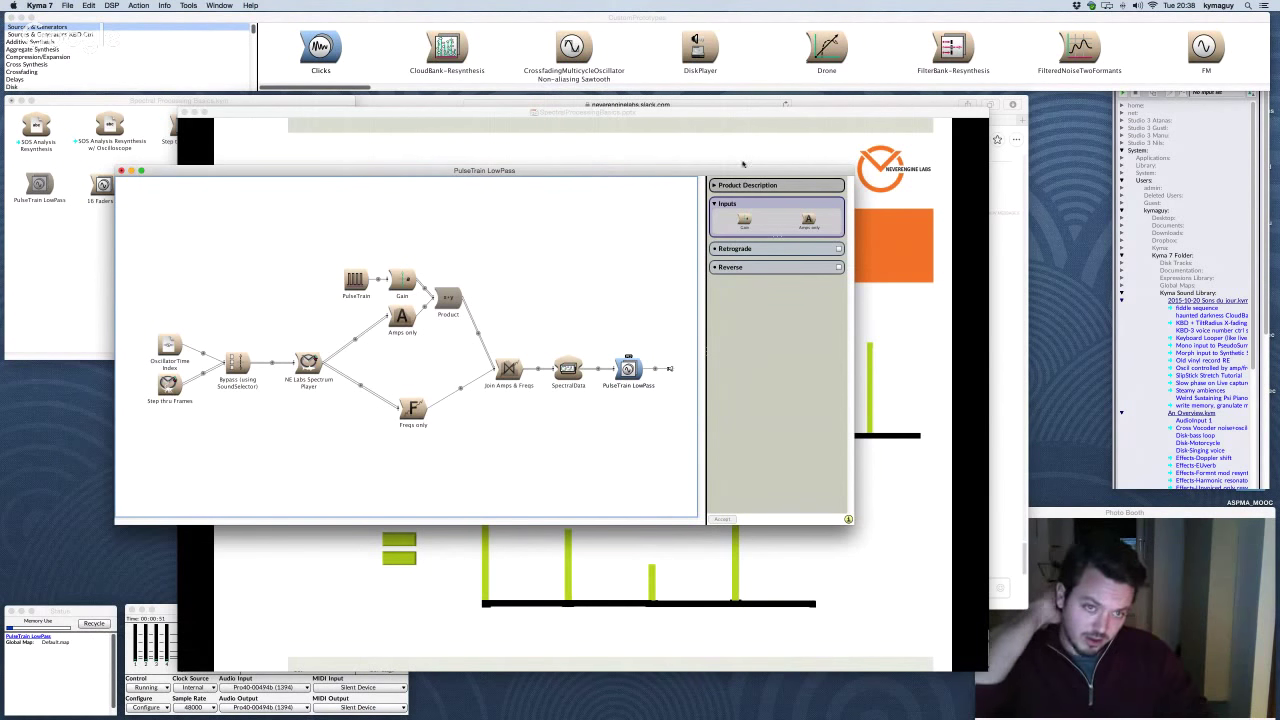
# Step: Read the latest spectrallab chat messages in Safari and return to the PulseTrain LowPass Sound editor in Kyma
pyautogui.click(822, 101)
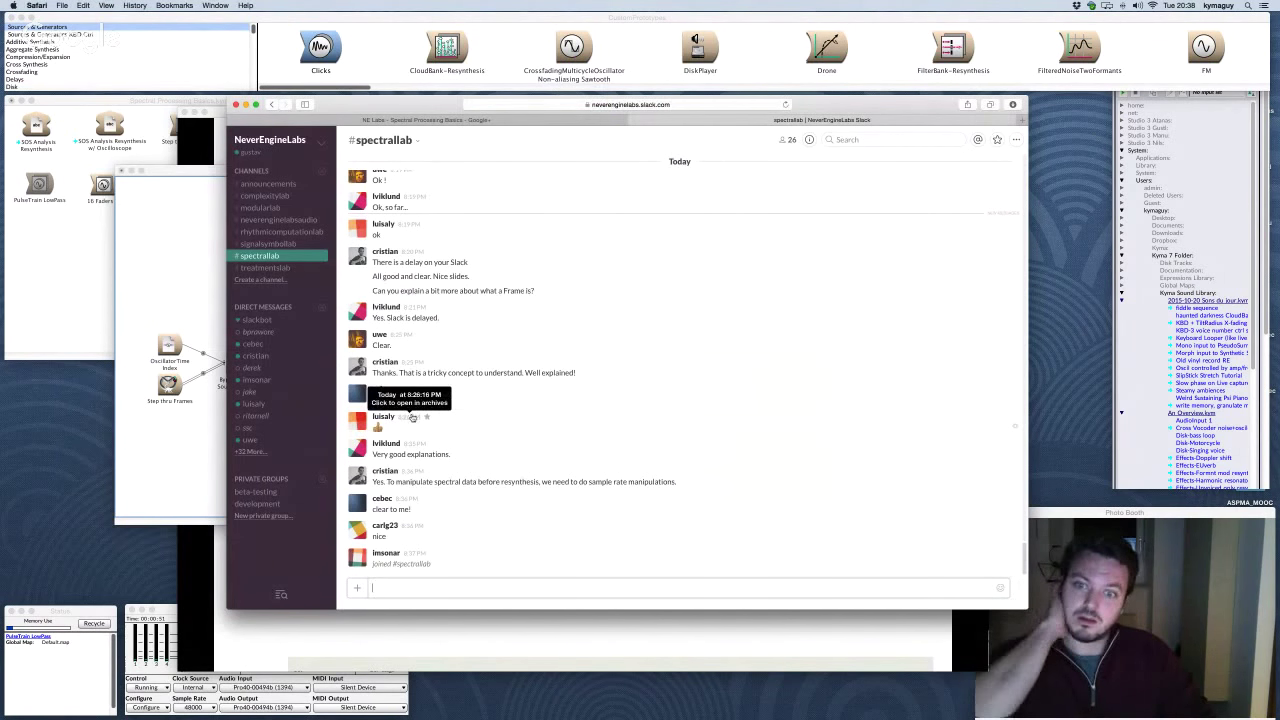
pyautogui.click(195, 263)
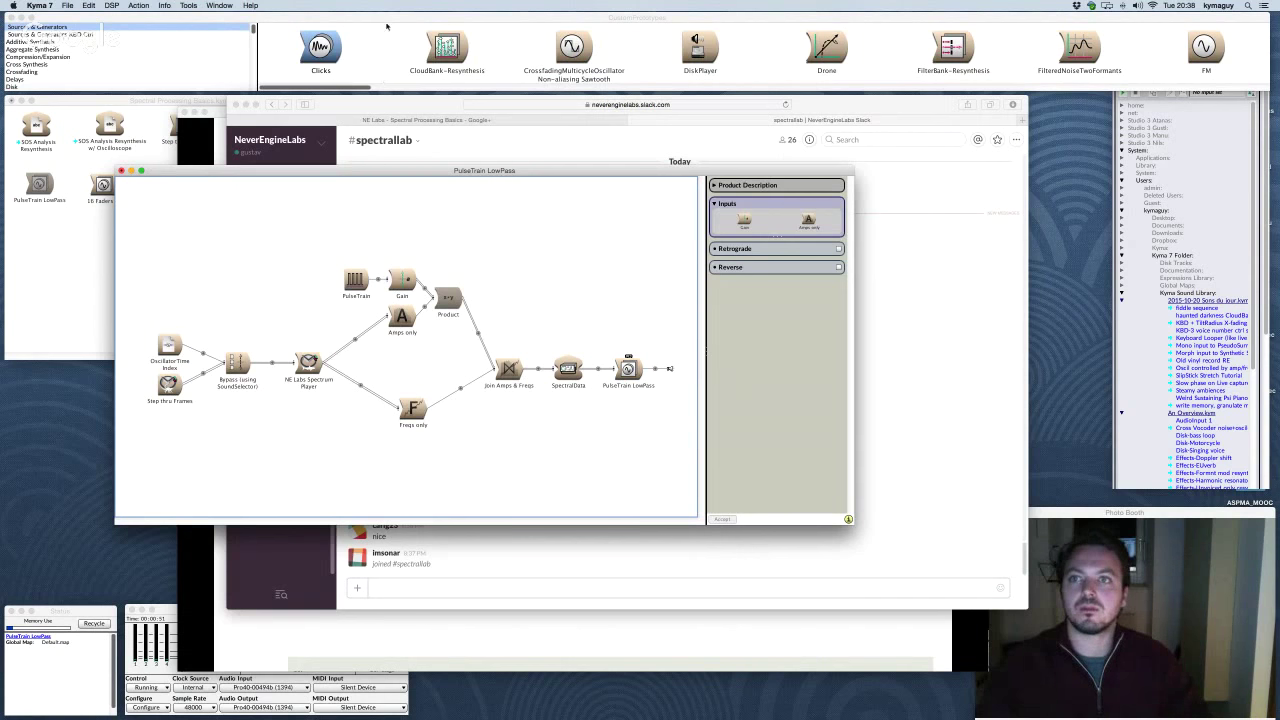
# Step: Find the Oscilloscope Display prototype and insert it between PulseTrain and Gain in the PulseTrain LowPass signal flow
pyautogui.hotkey('ctrl', 'f')
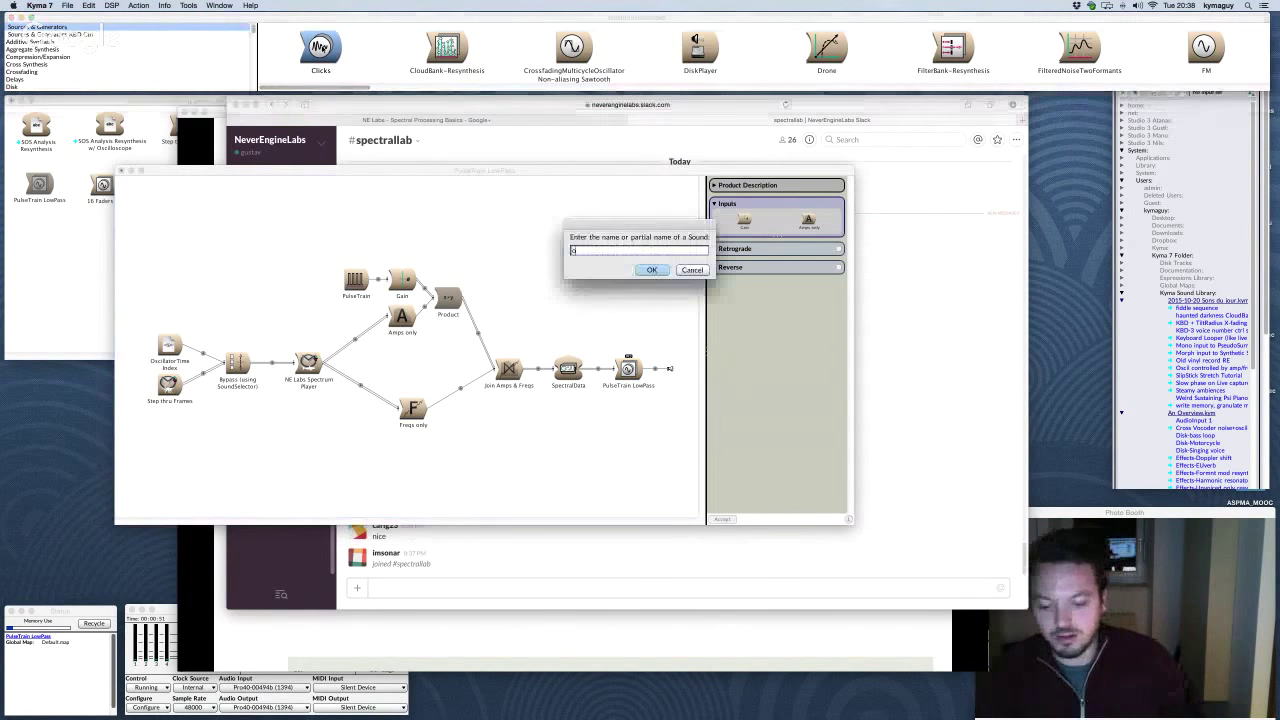
pyautogui.write('oscilloscope')
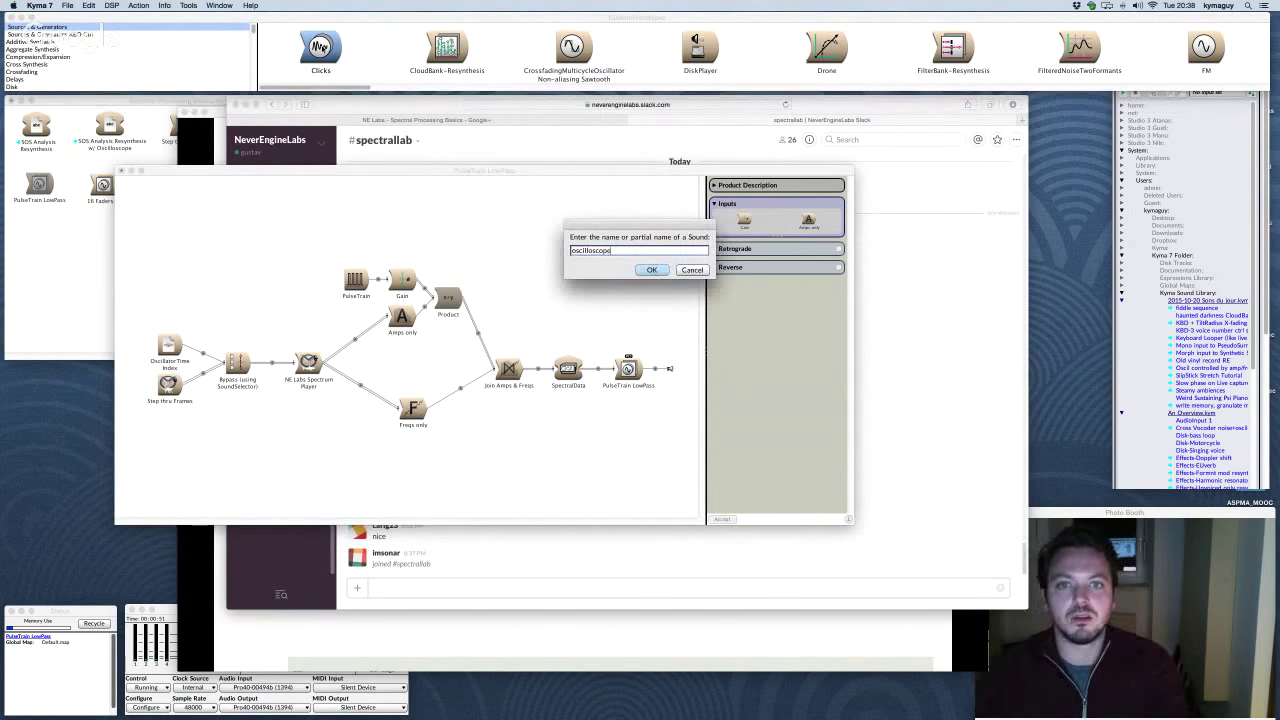
pyautogui.press('Return')
pyautogui.click(635, 251)
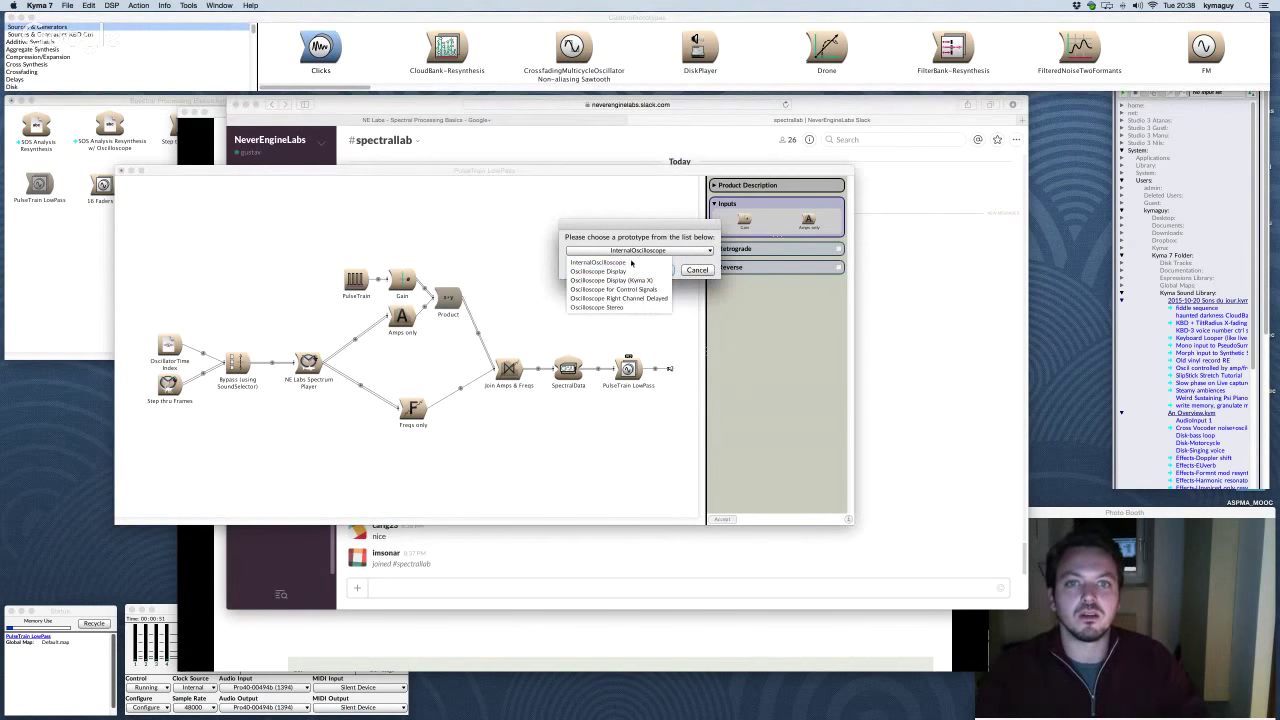
pyautogui.click(612, 271)
pyautogui.click(656, 270)
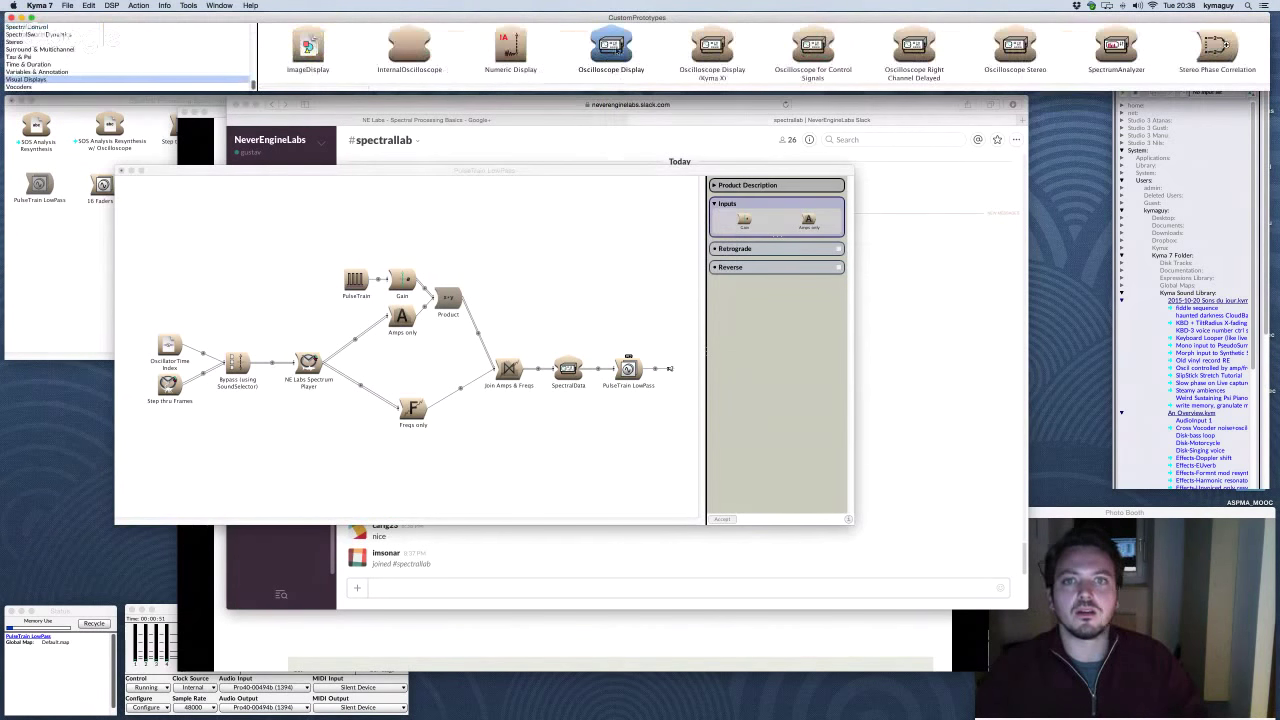
pyautogui.moveTo(618, 50); pyautogui.dragTo(385, 280)
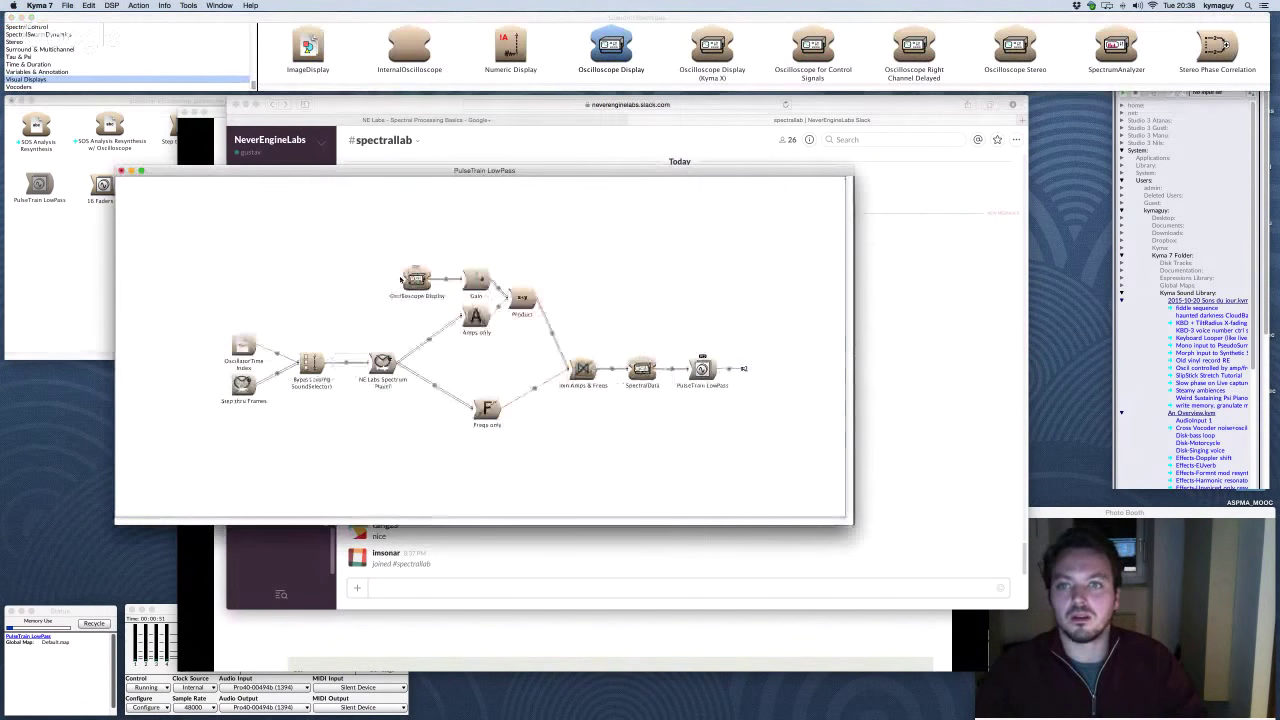
# Step: Set the Oscilloscope Display's SweepOrTrig to 0 and its SweepFreq to 256 samp
pyautogui.click(412, 279)
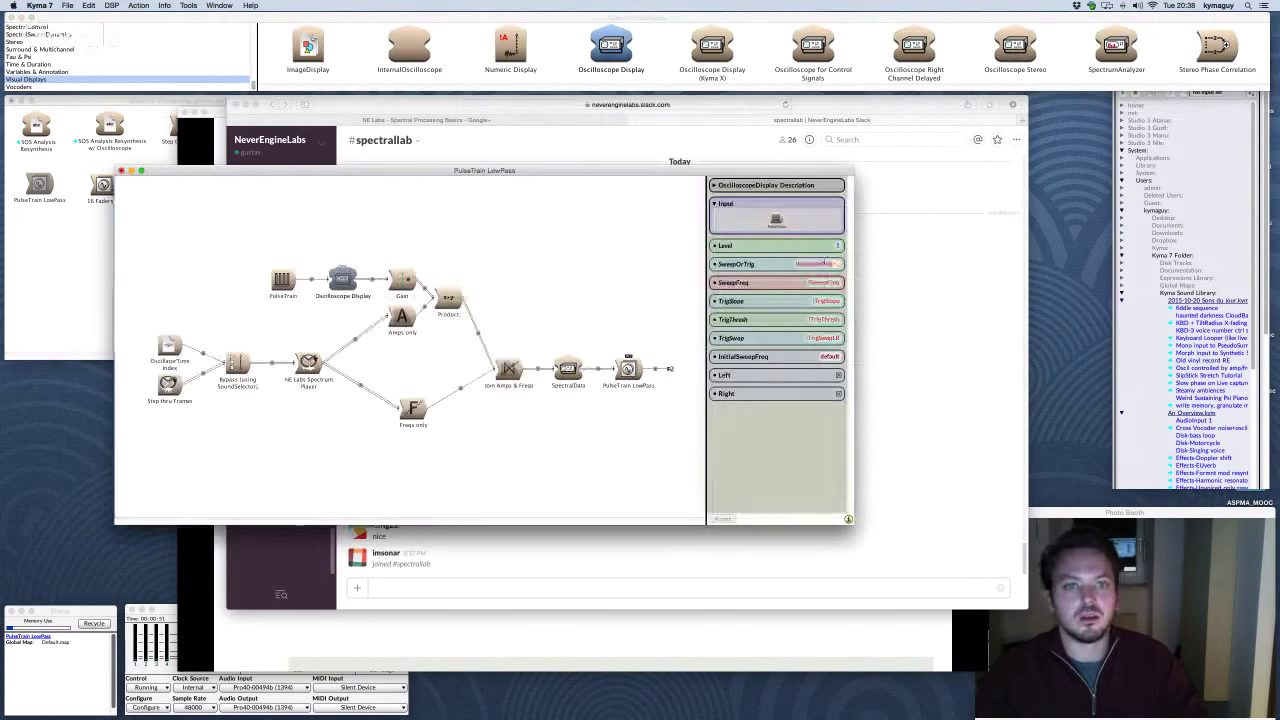
pyautogui.click(826, 263)
pyautogui.write('0')
pyautogui.press('Tab')
pyautogui.write('256 samp')
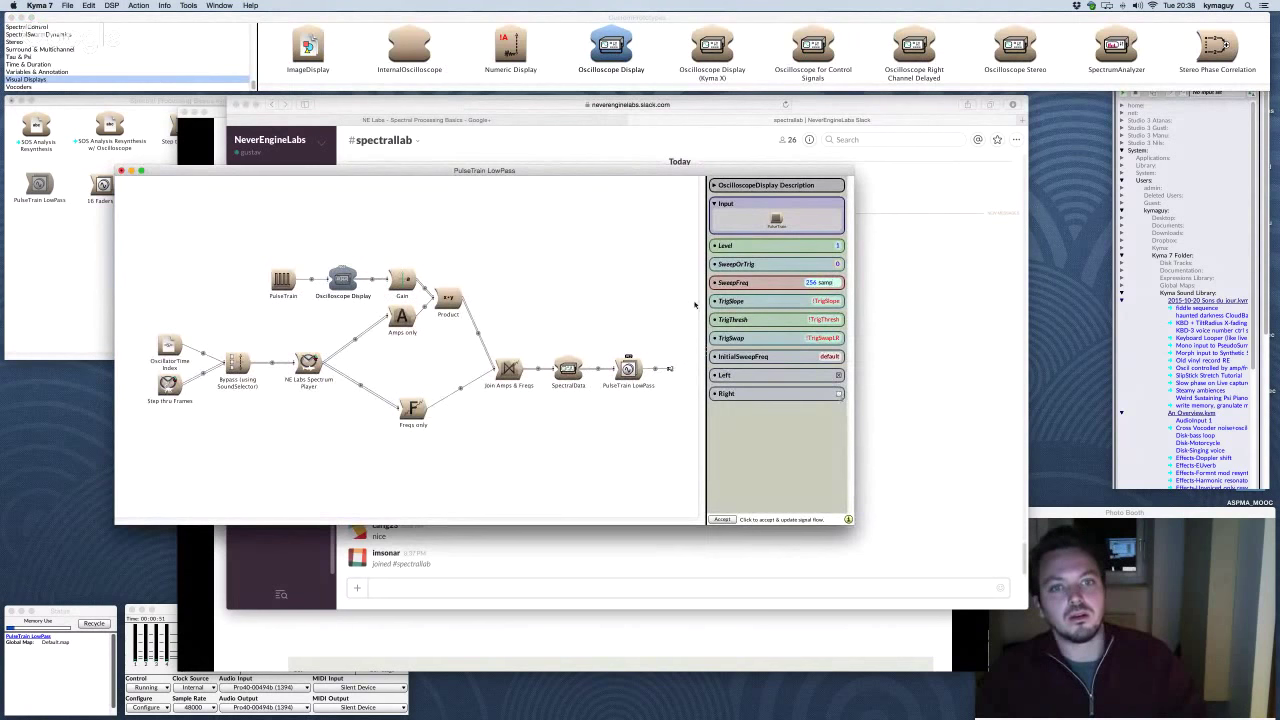
pyautogui.click(567, 291)
pyautogui.click(623, 360)
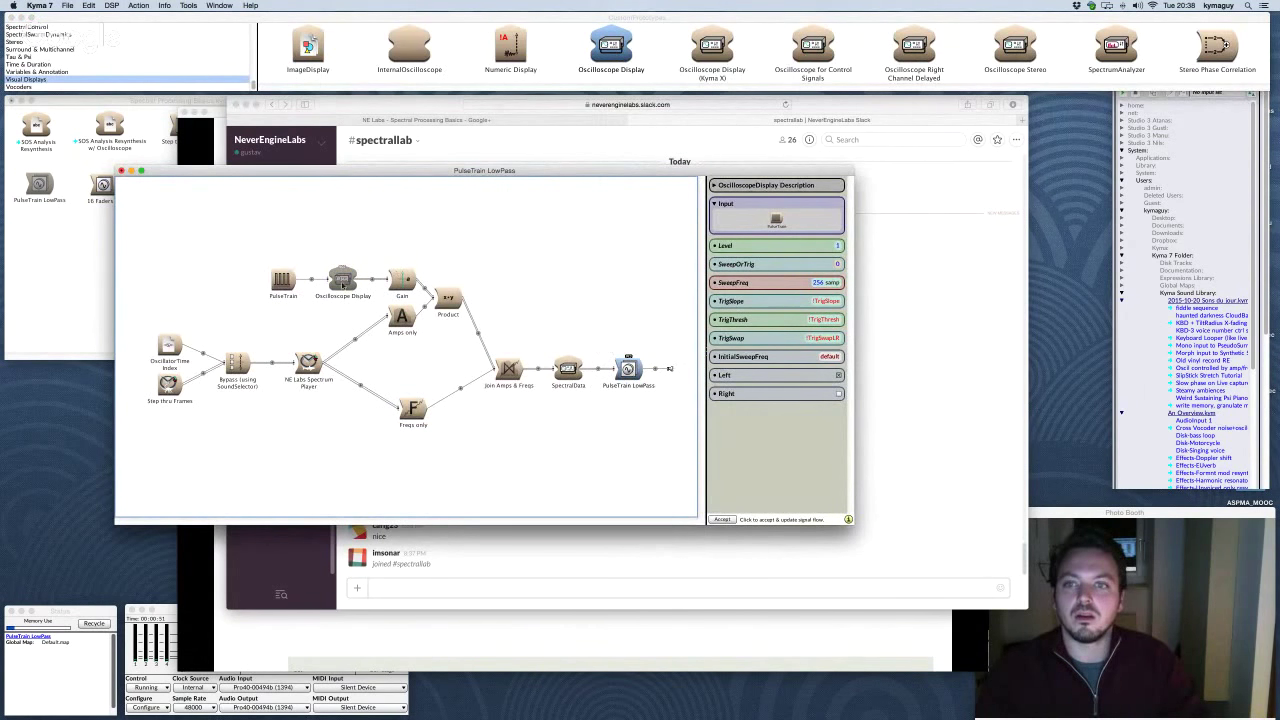
# Step: Rename the Oscilloscope Display Sound as PulseTrain
pyautogui.click(342, 282)
pyautogui.press('Return')
pyautogui.write('Puls')
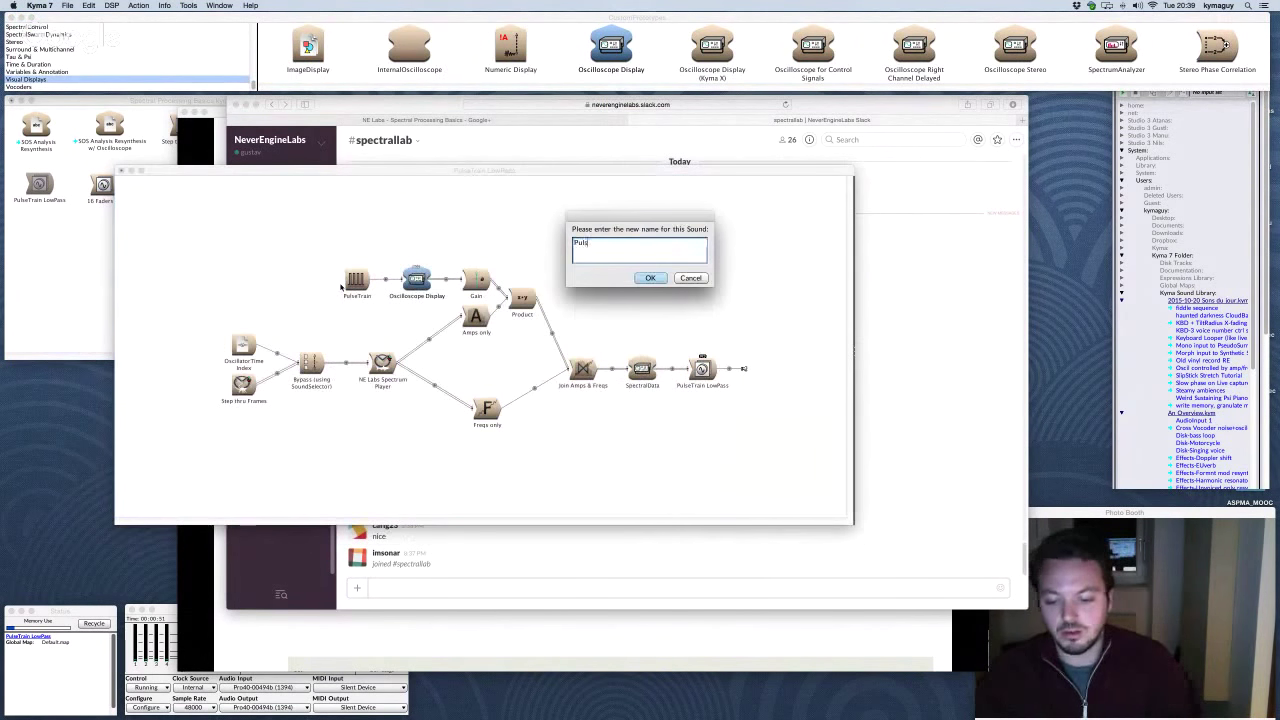
pyautogui.write('eTrain')
pyautogui.press('Return')
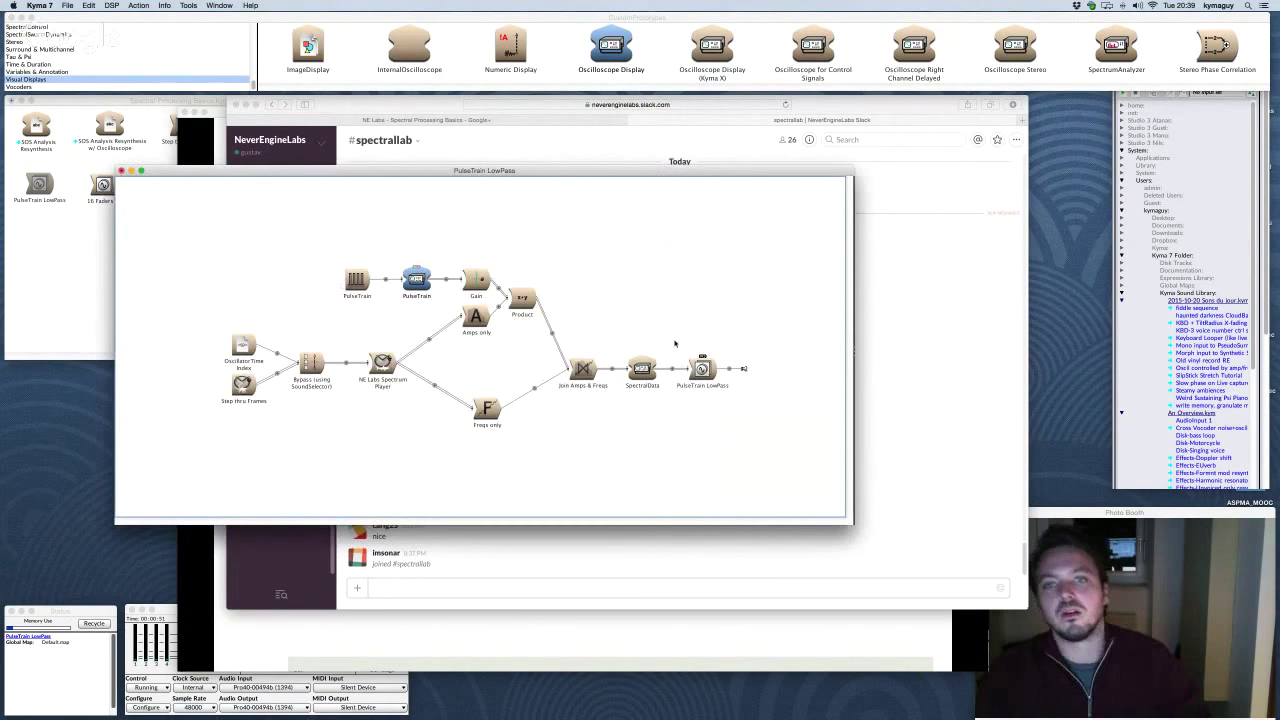
# Step: Play PulseTrain LowPass, try resizing its control surface window to fit the widgets, and discard the layout changes
pyautogui.click(704, 368)
pyautogui.hotkey('ctrl', 'space')
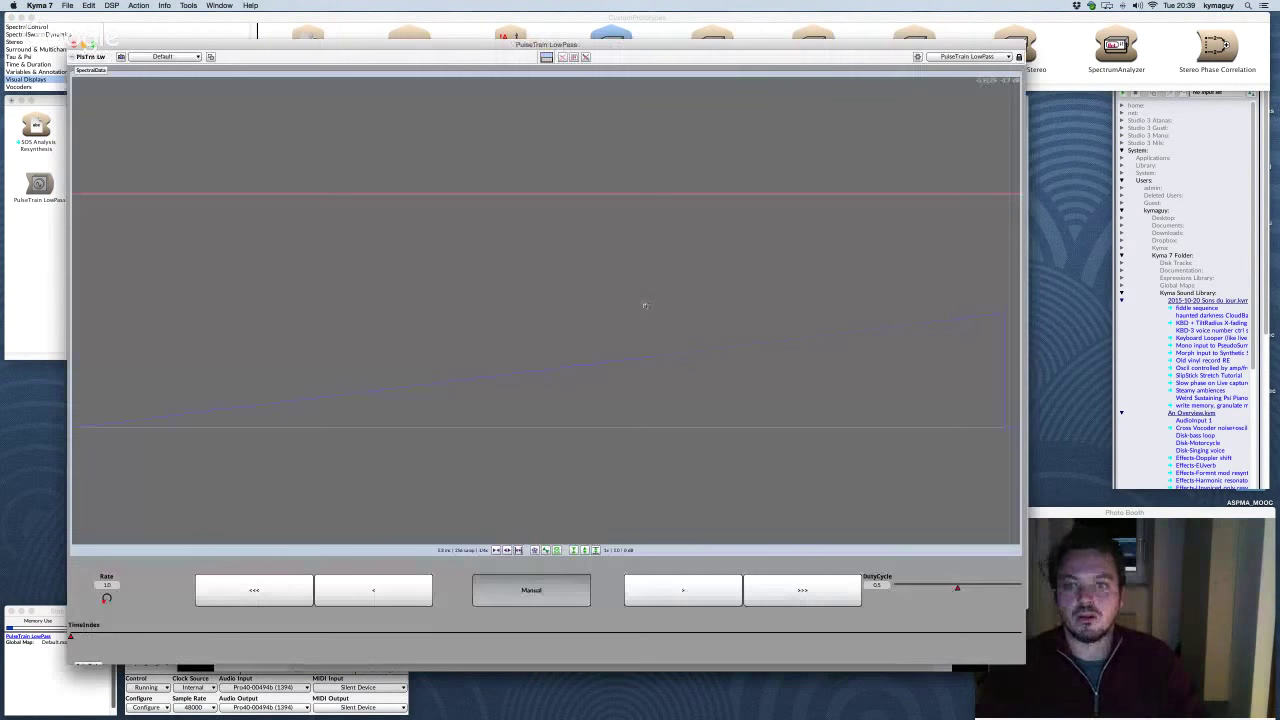
pyautogui.click(1018, 57)
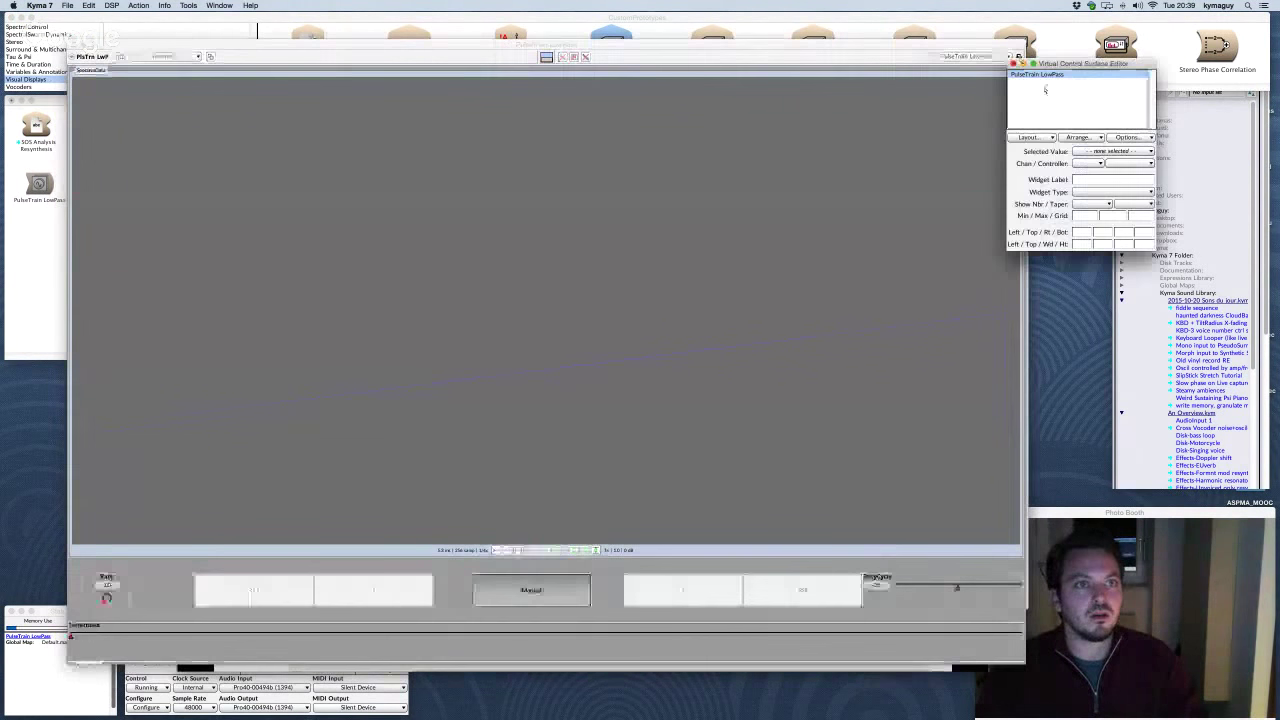
pyautogui.click(1127, 137)
pyautogui.moveTo(1100, 149)
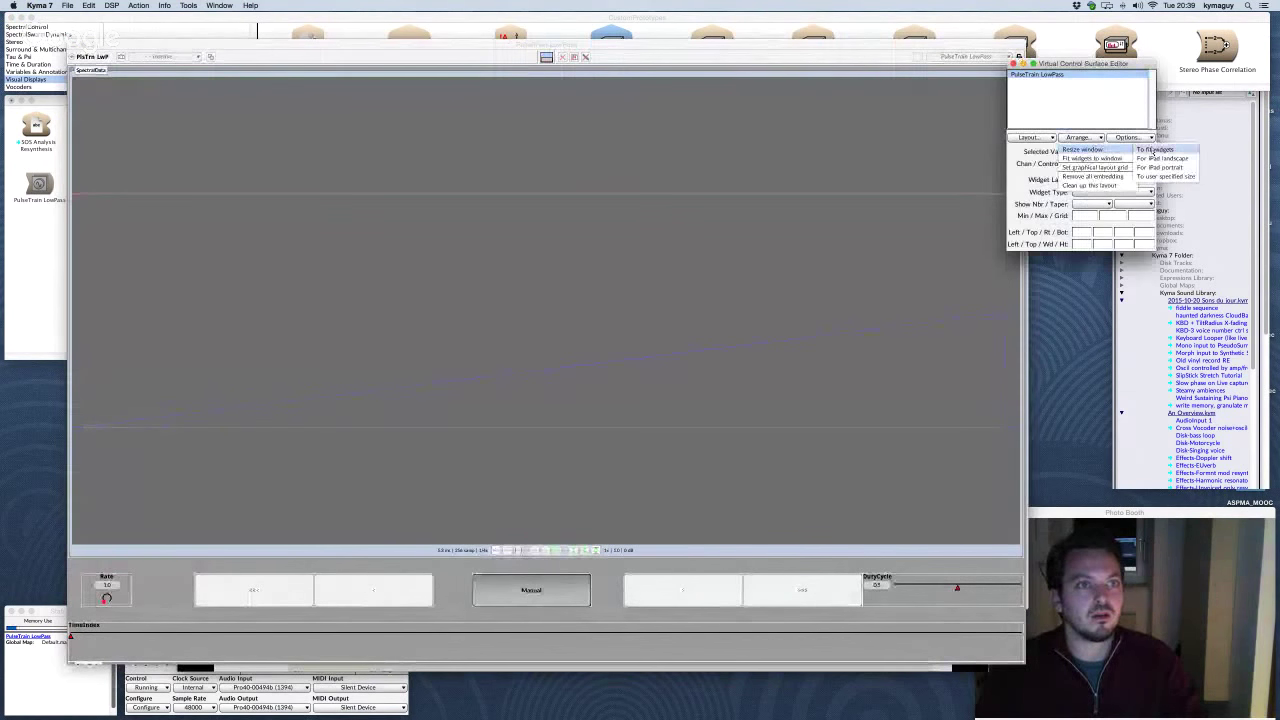
pyautogui.click(1158, 149)
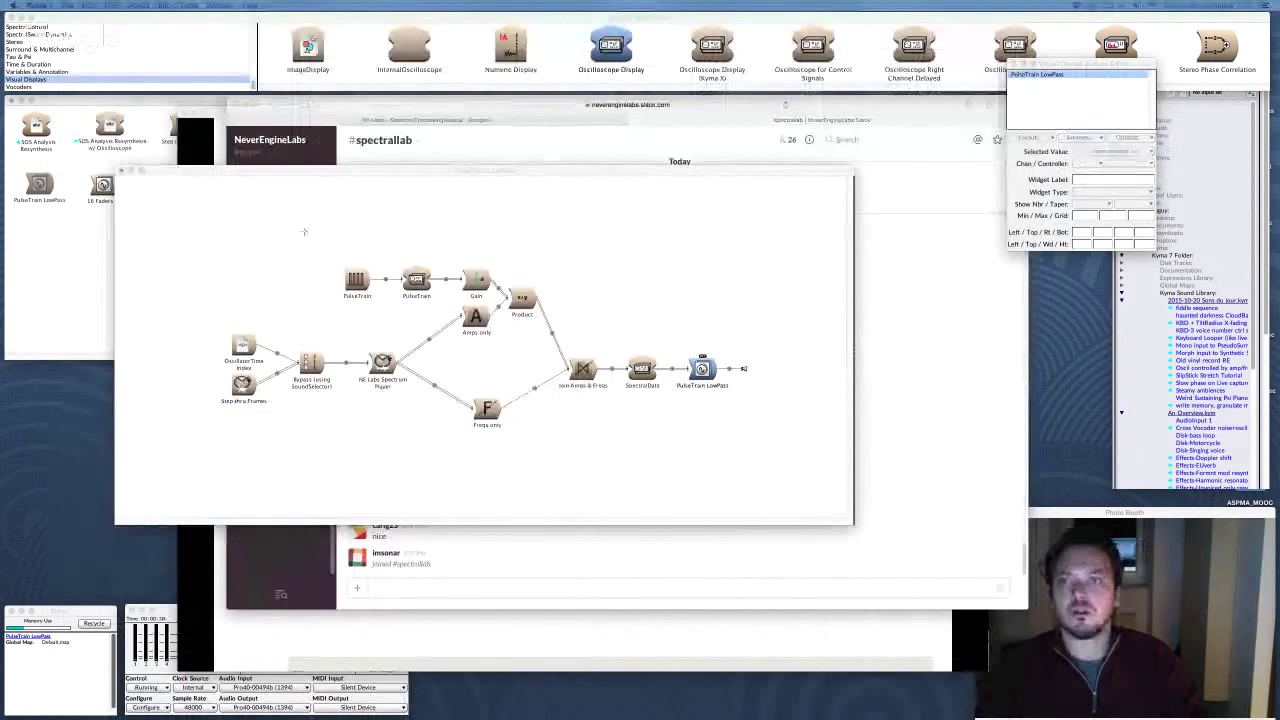
pyautogui.click(421, 209)
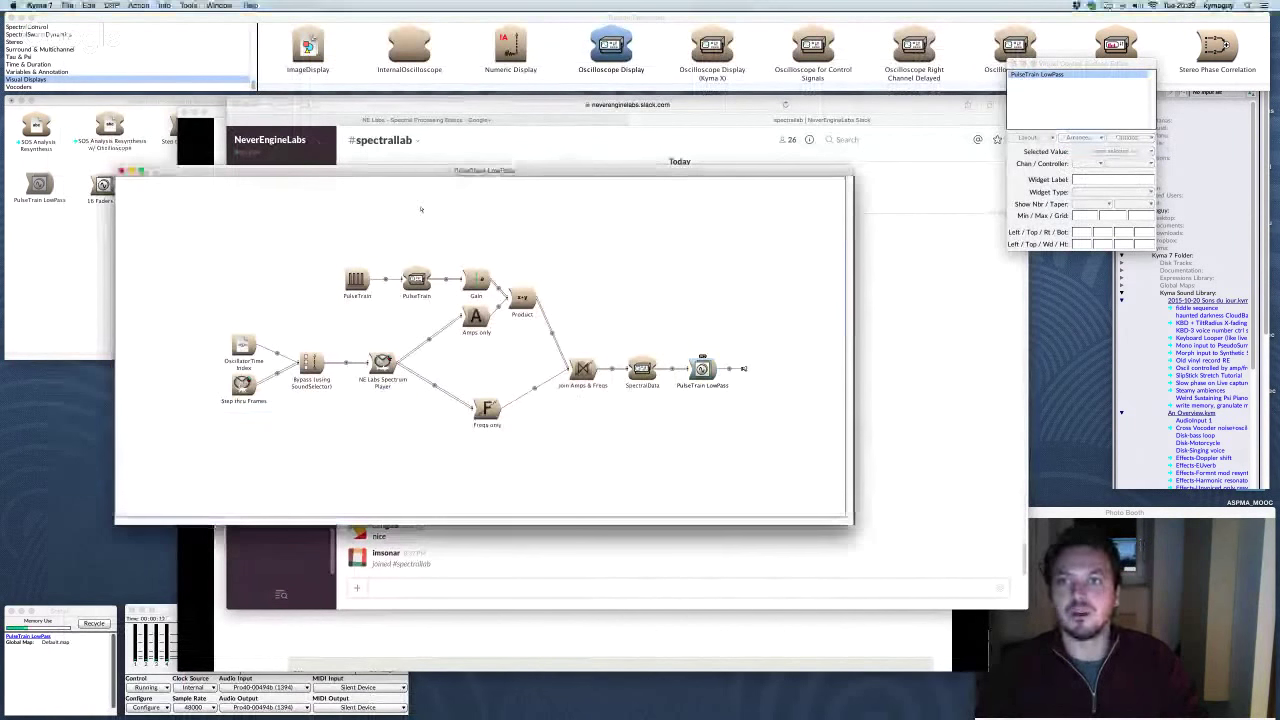
pyautogui.click(703, 370)
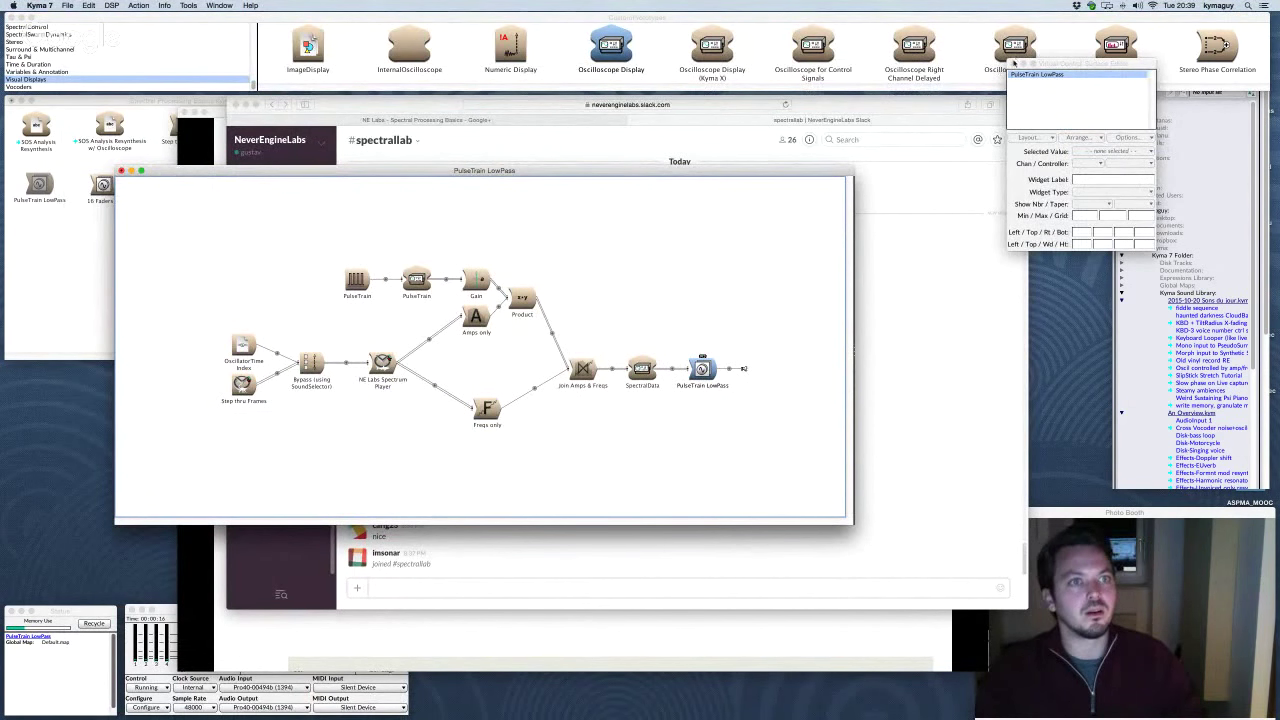
pyautogui.press('super+w')
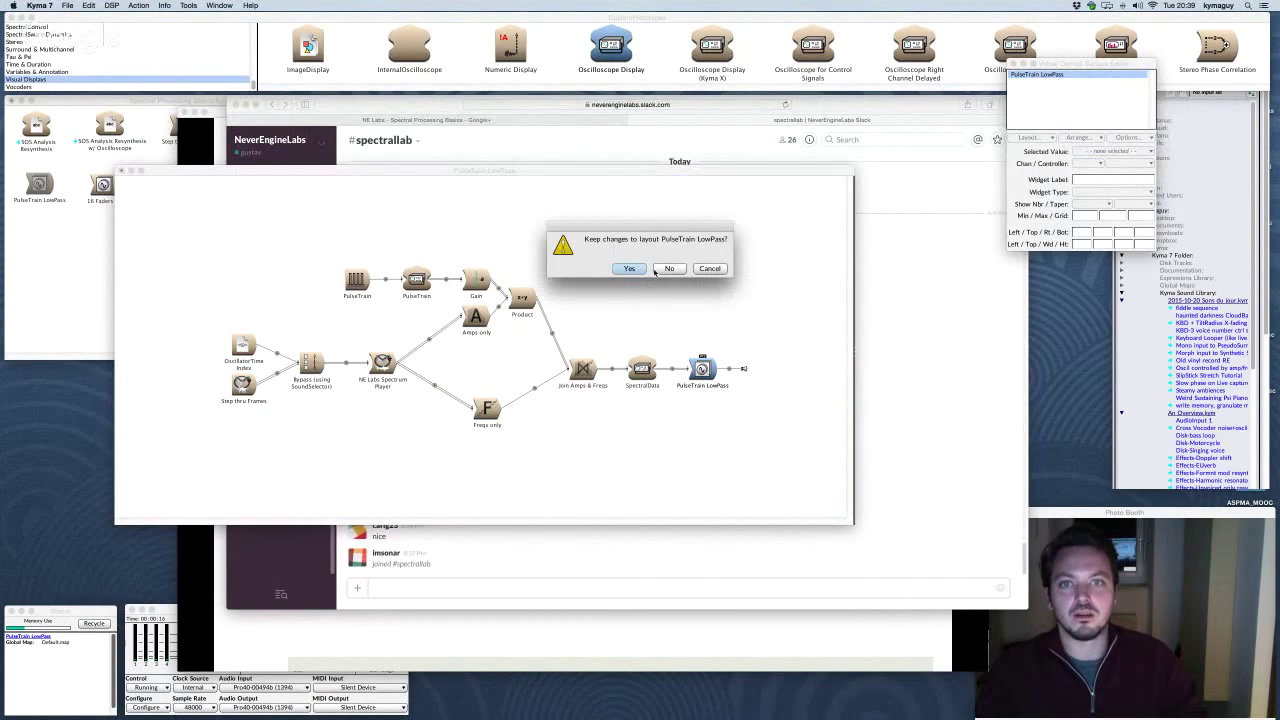
pyautogui.click(665, 269)
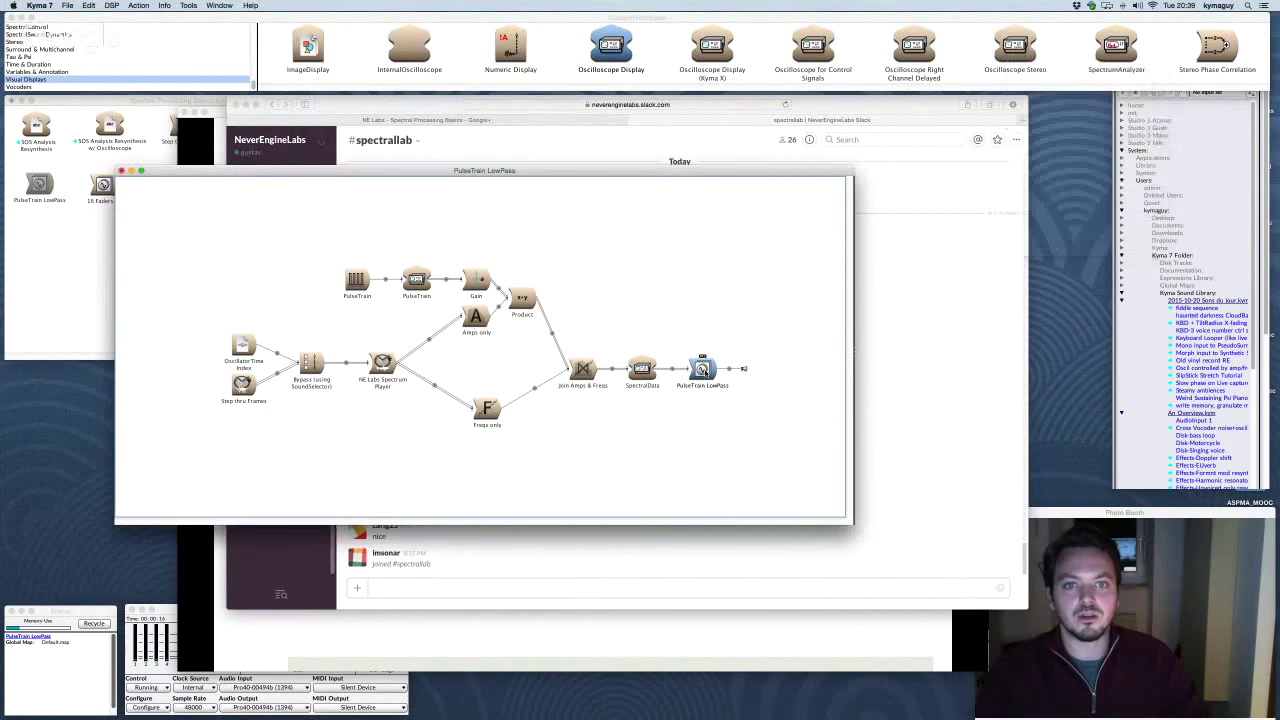
# Step: Play PulseTrain LowPass again and minimise the Safari and PowerPoint windows to clear the desktop
pyautogui.hotkey('ctrl', 'space')
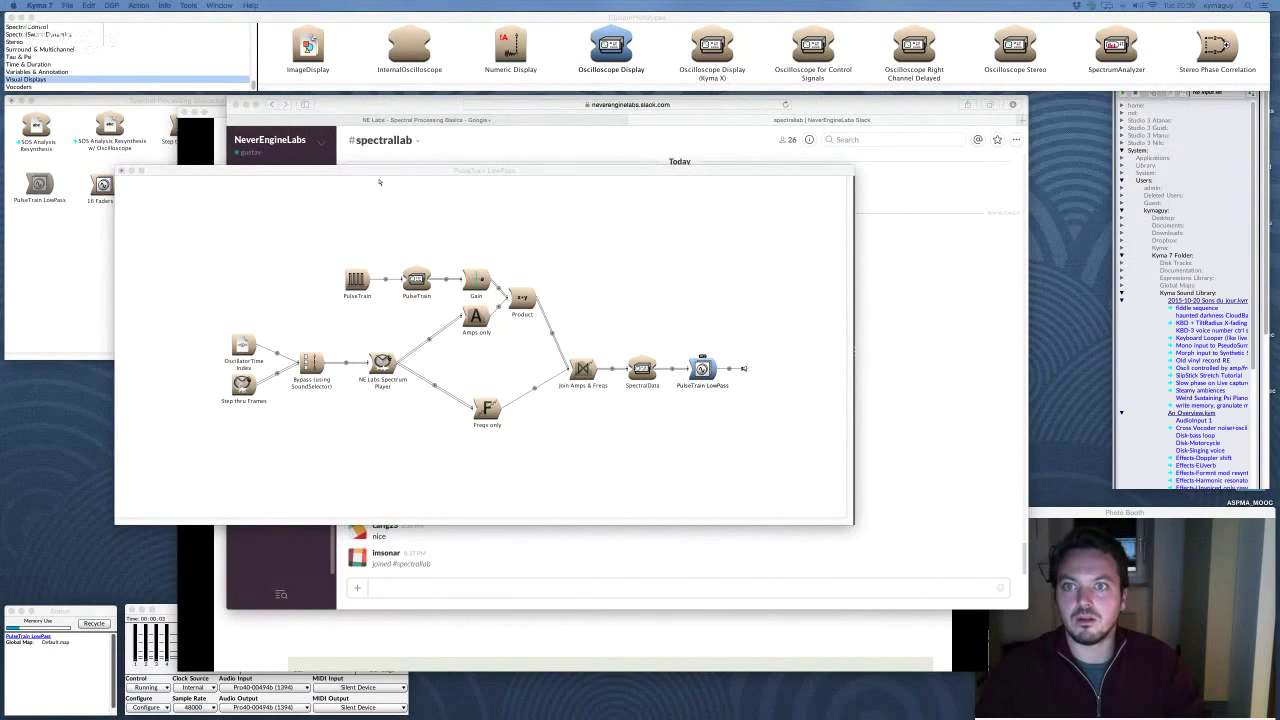
pyautogui.click(244, 106)
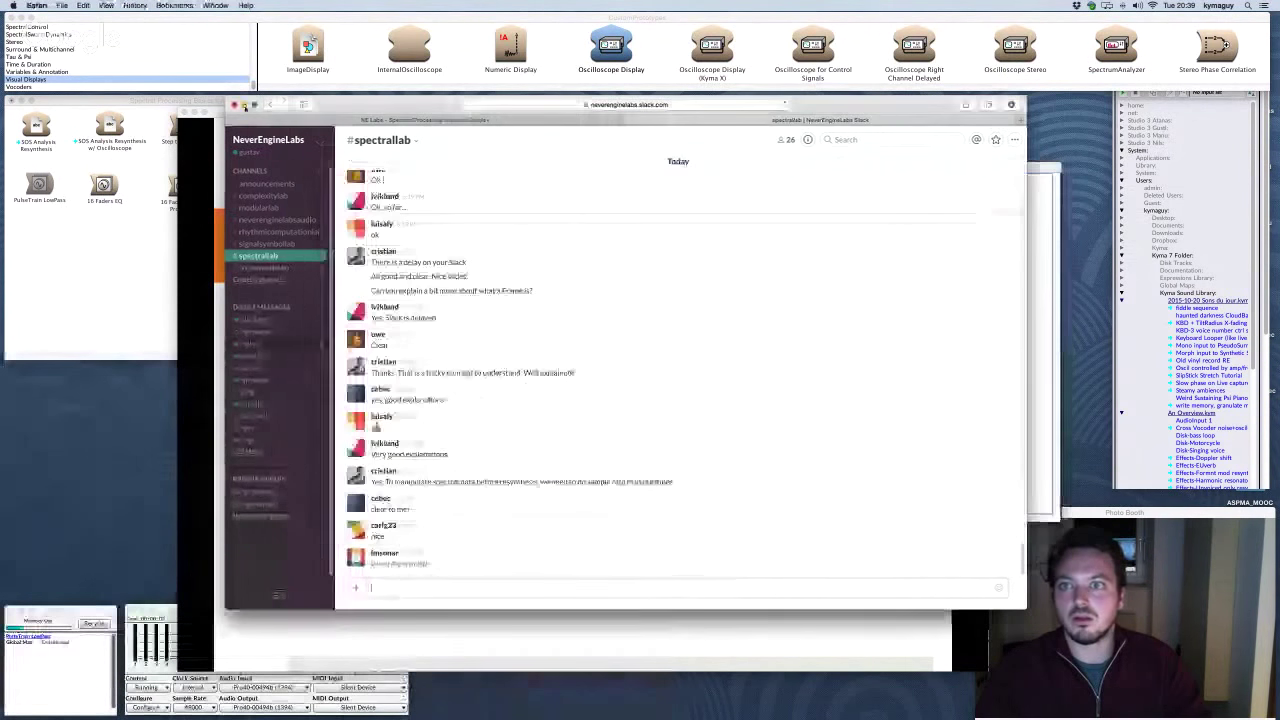
pyautogui.click(244, 105)
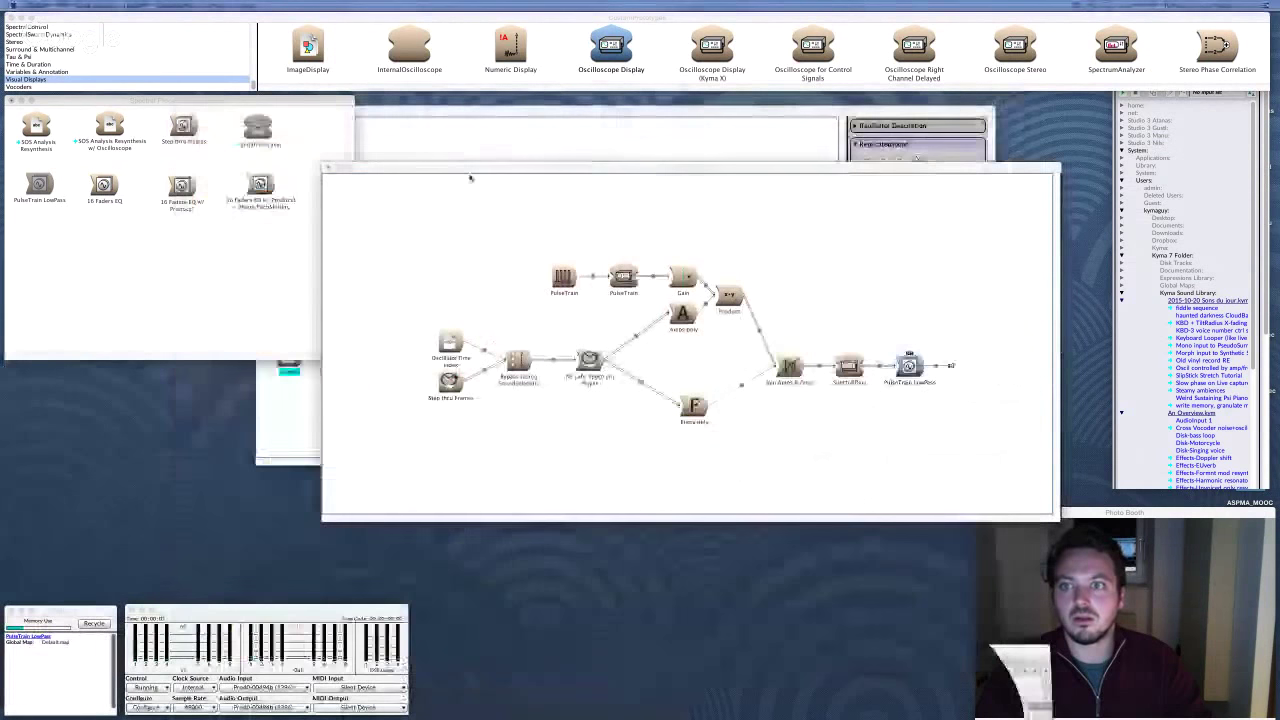
pyautogui.click(534, 174)
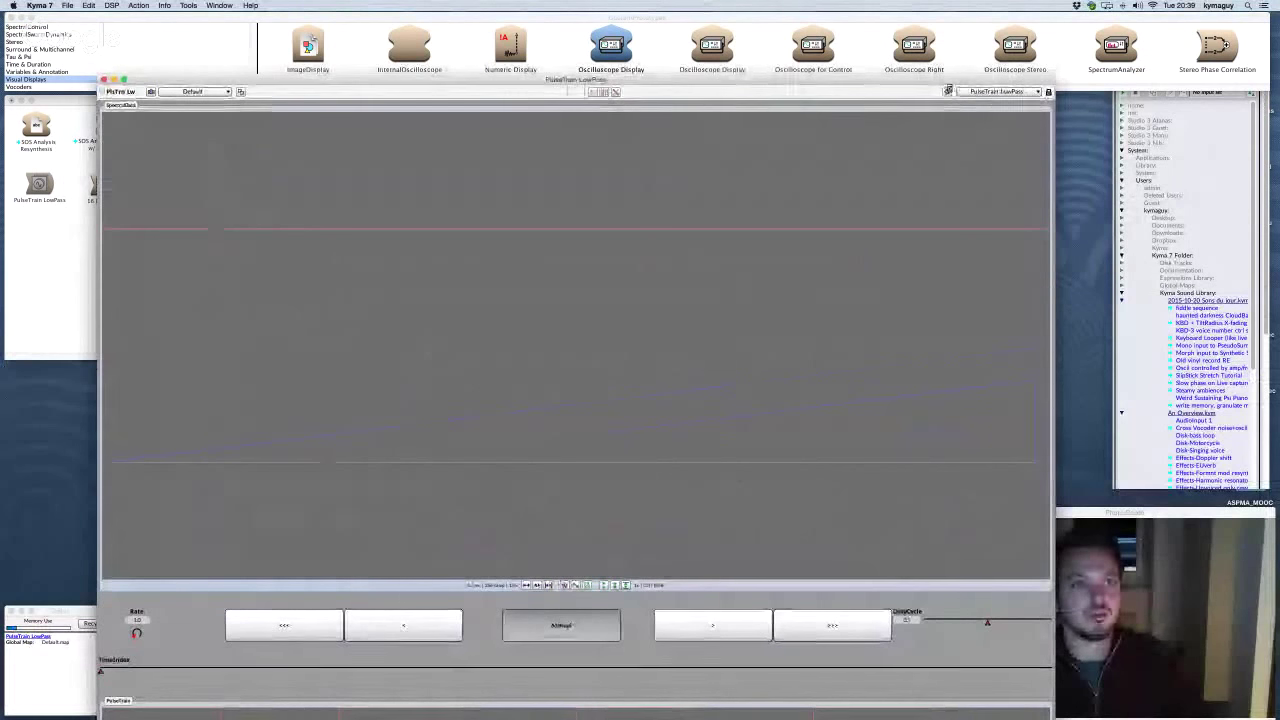
# Step: Rearrange the control surface widgets into columns with the PulseTrain and SpectralData displays side by side, and move the window up
pyautogui.click(948, 90)
pyautogui.click(1010, 128)
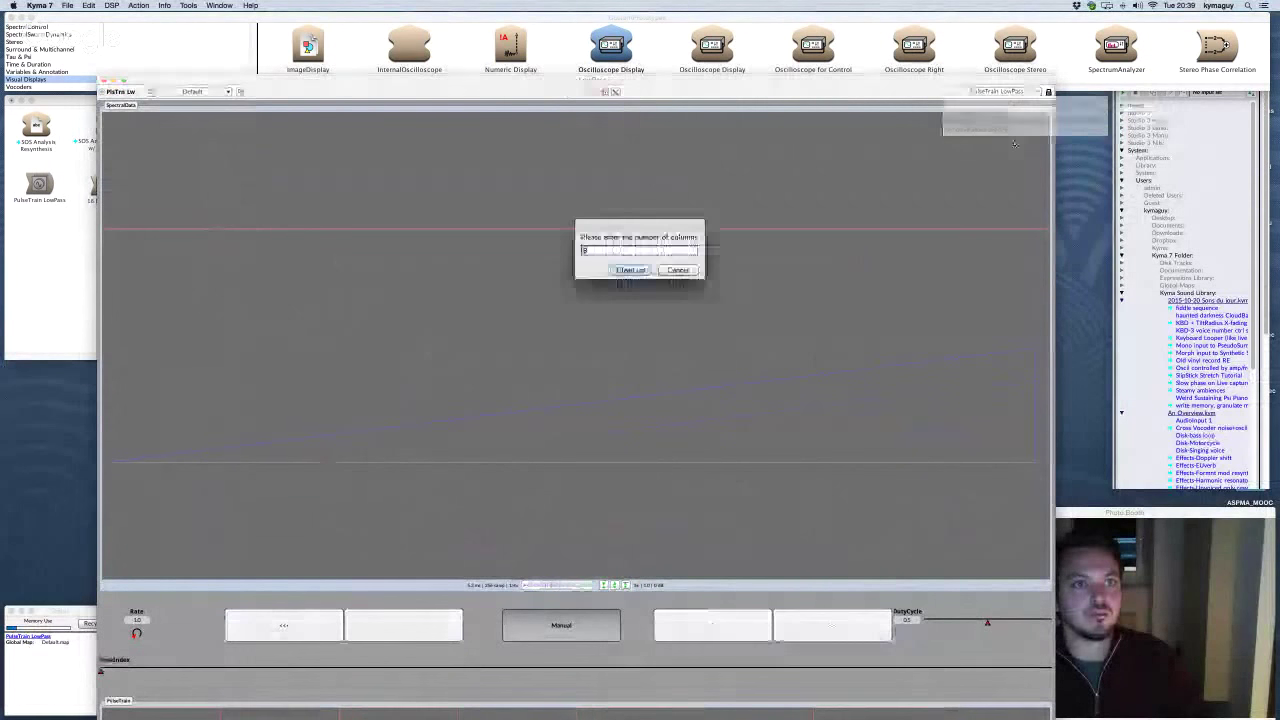
pyautogui.click(630, 270)
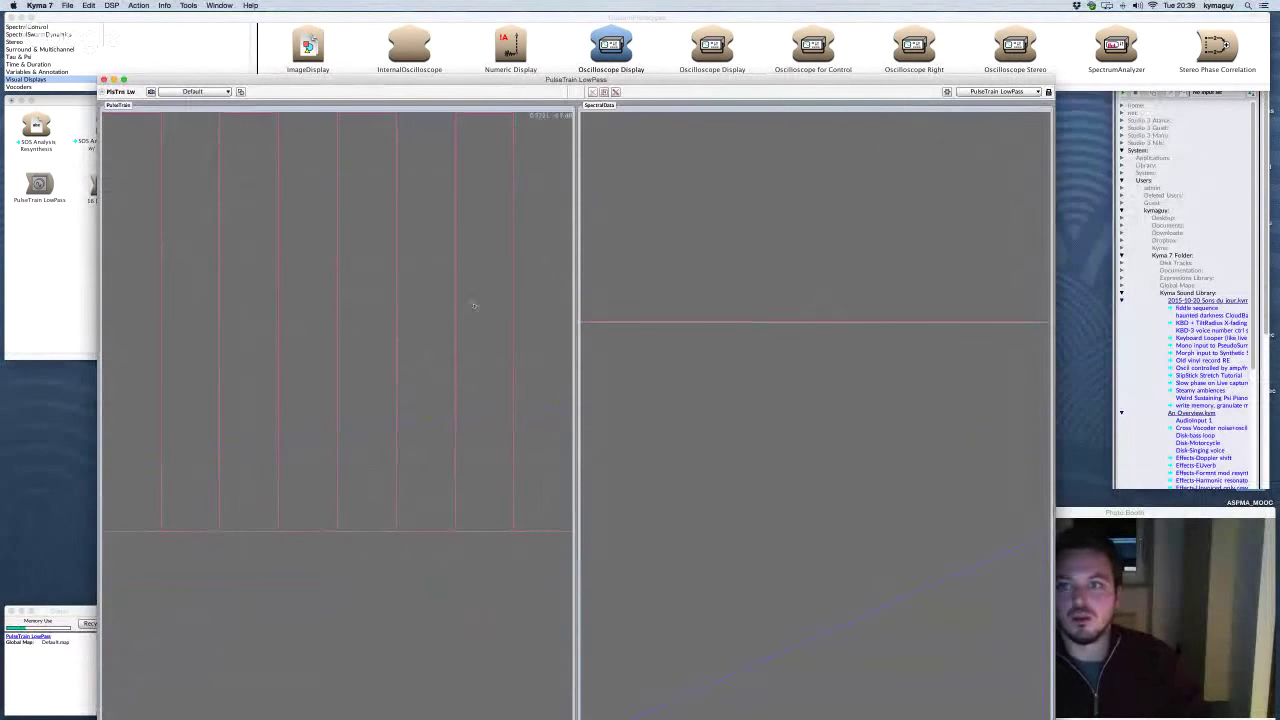
pyautogui.moveTo(493, 78); pyautogui.dragTo(524, 24)
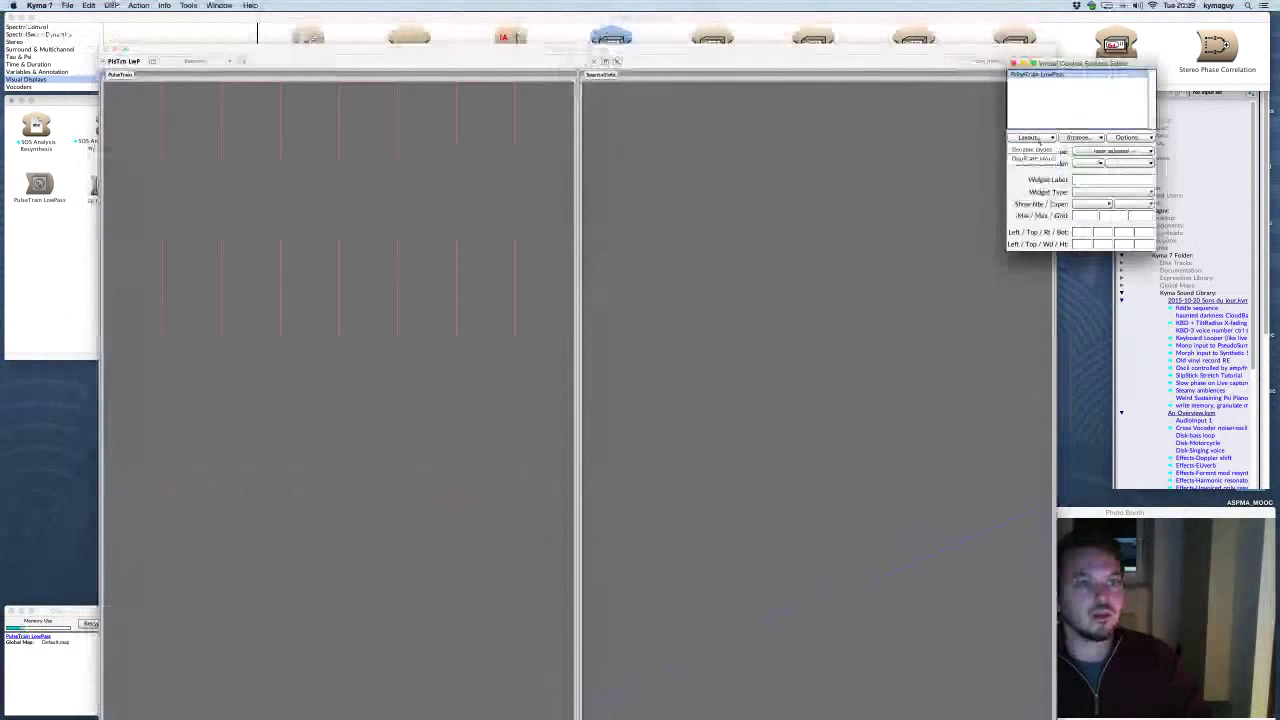
# Step: Resize the control surface window so all its widgets fit on screen and keep the layout changes
pyautogui.click(1075, 138)
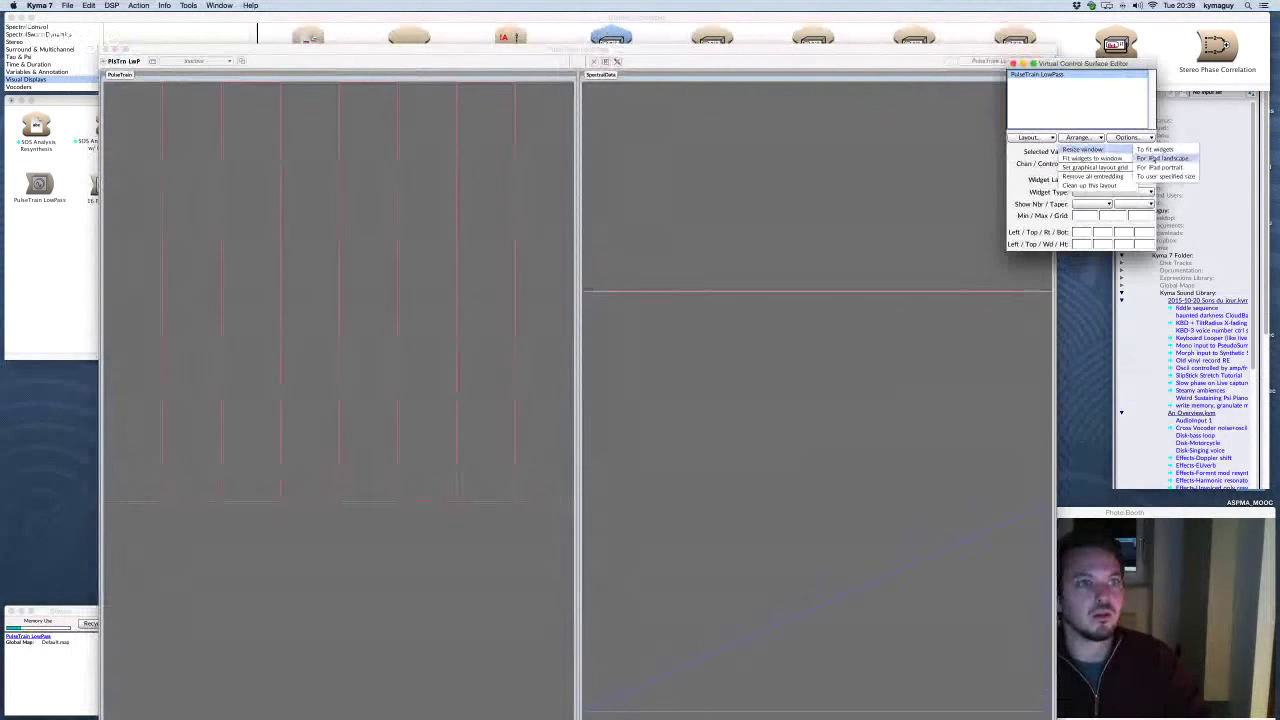
pyautogui.click(1083, 149)
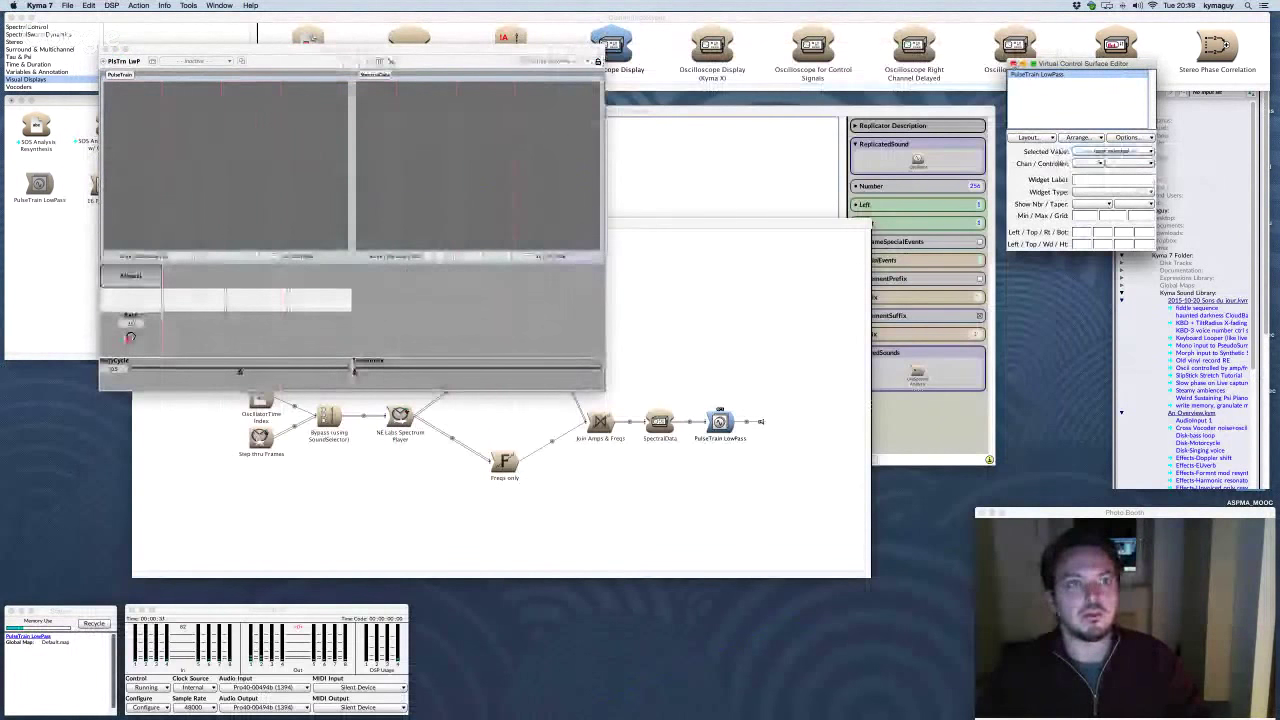
pyautogui.click(1014, 63)
pyautogui.click(629, 268)
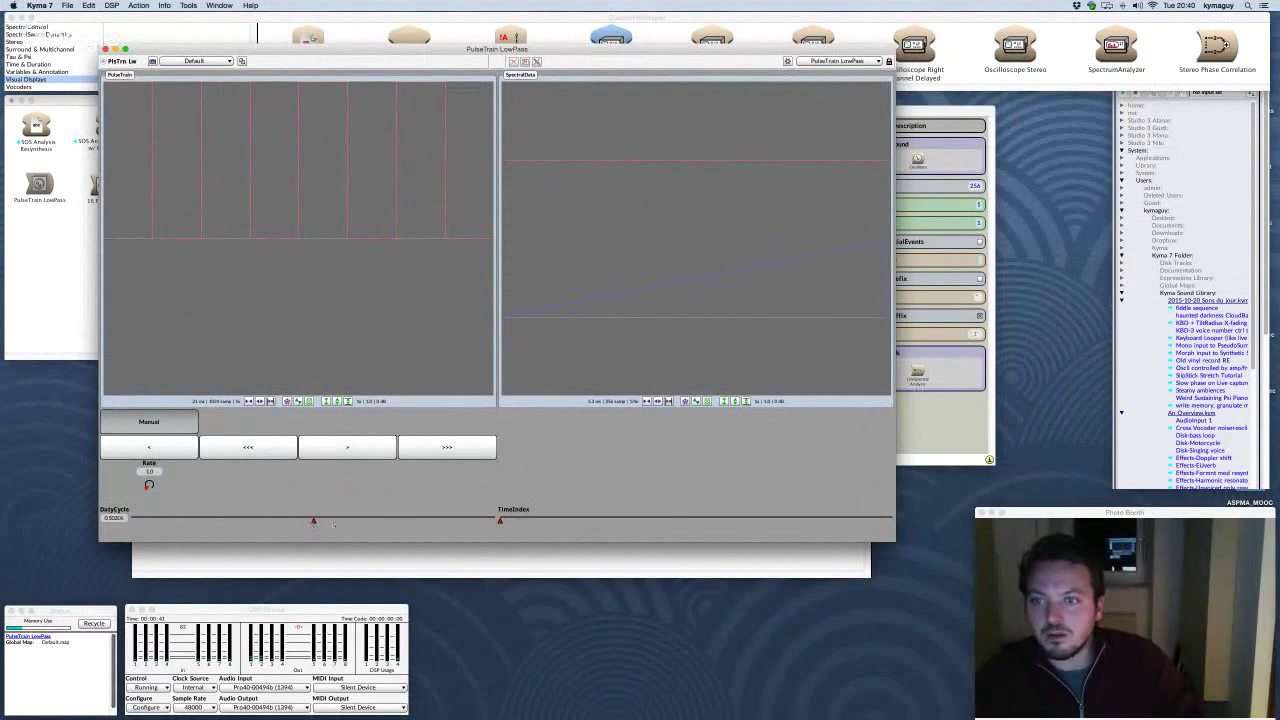
# Step: Raise the DutyCycle to about 0.70, lower it to about 0.16, and close the control surface
pyautogui.moveTo(333, 523); pyautogui.dragTo(390, 519)
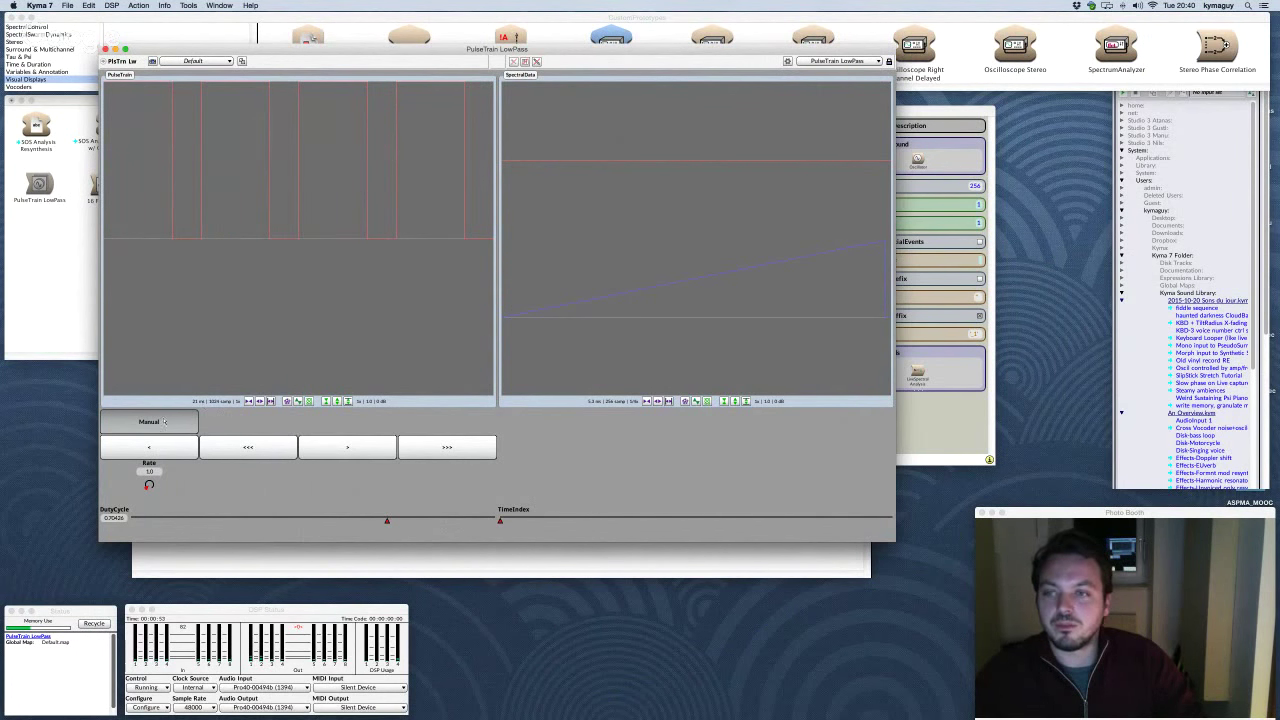
pyautogui.moveTo(386, 521); pyautogui.dragTo(188, 522)
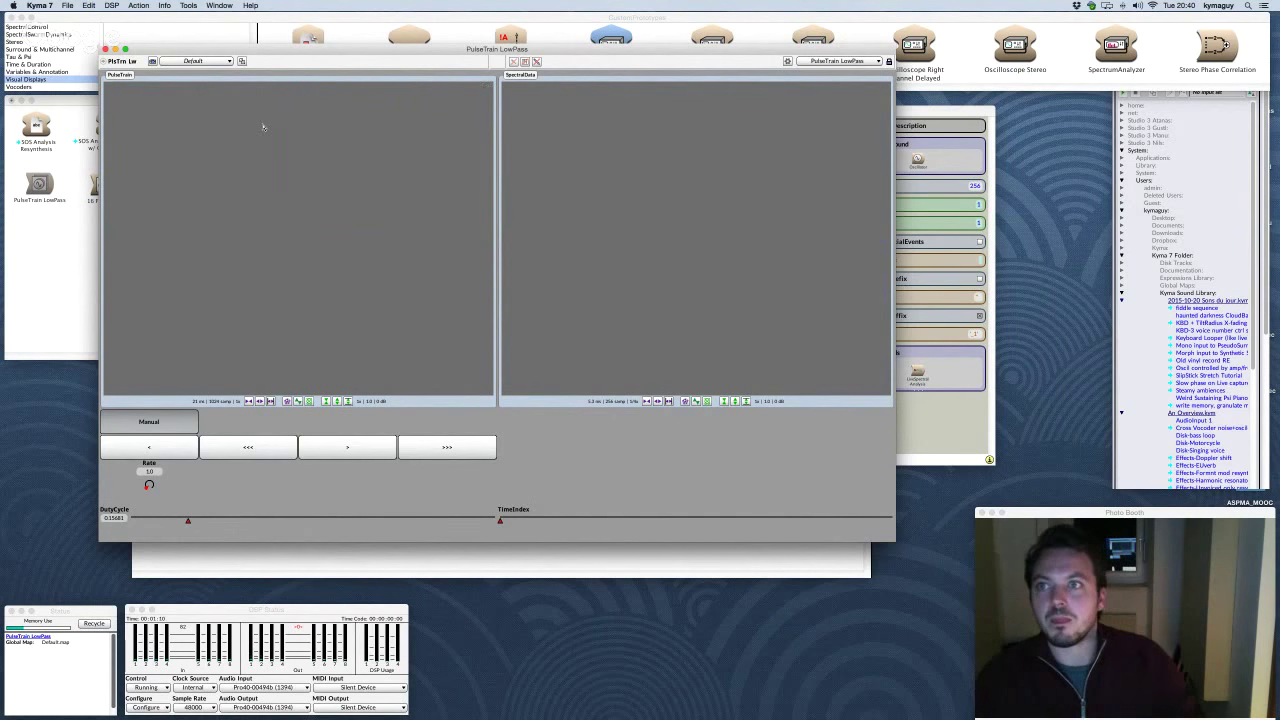
pyautogui.press('super+w')
# Step: Restore PowerPoint's Processing Serial Data slide and the Safari window, and read the latest spectrallab chat messages
pyautogui.moveTo(710, 717)
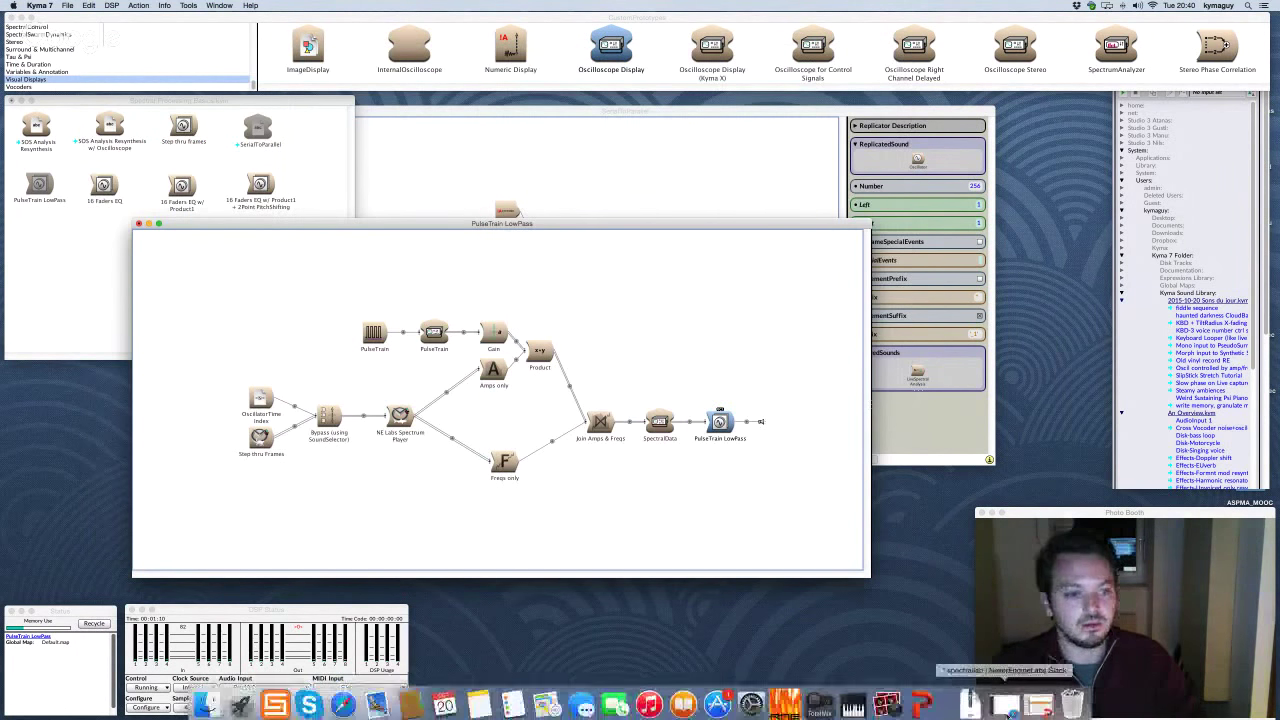
pyautogui.click(1038, 700)
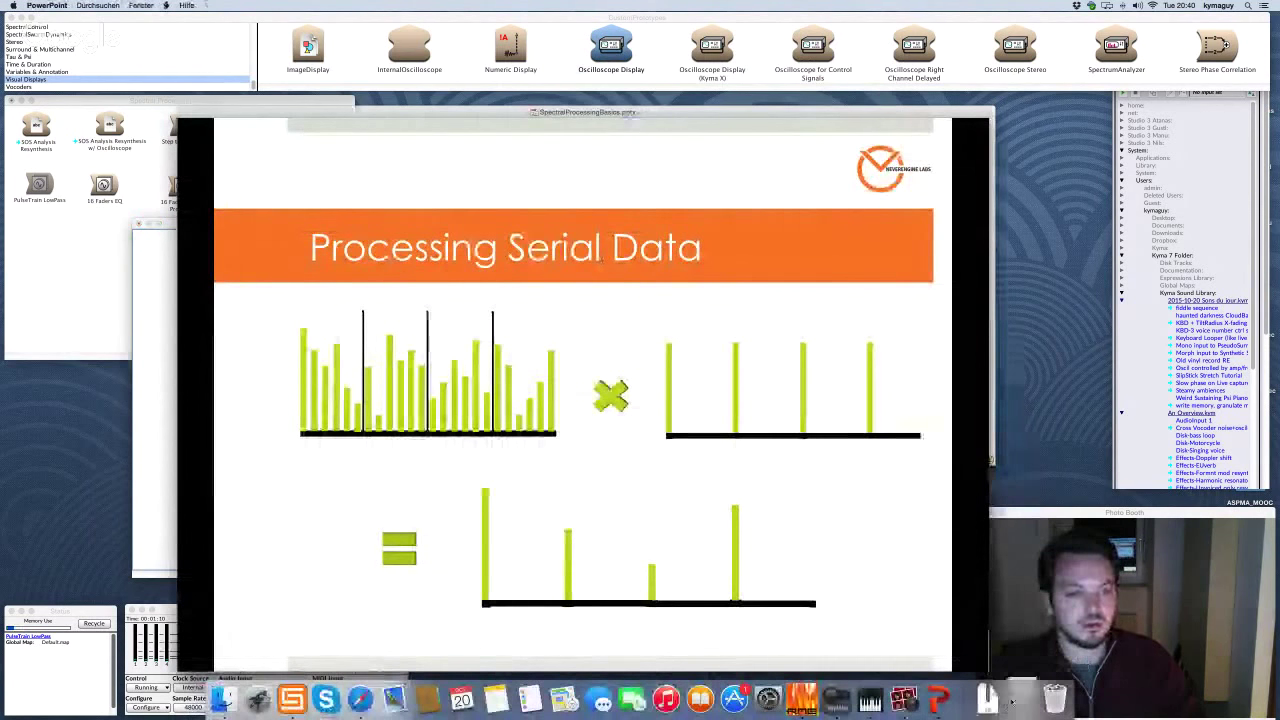
pyautogui.click(972, 700)
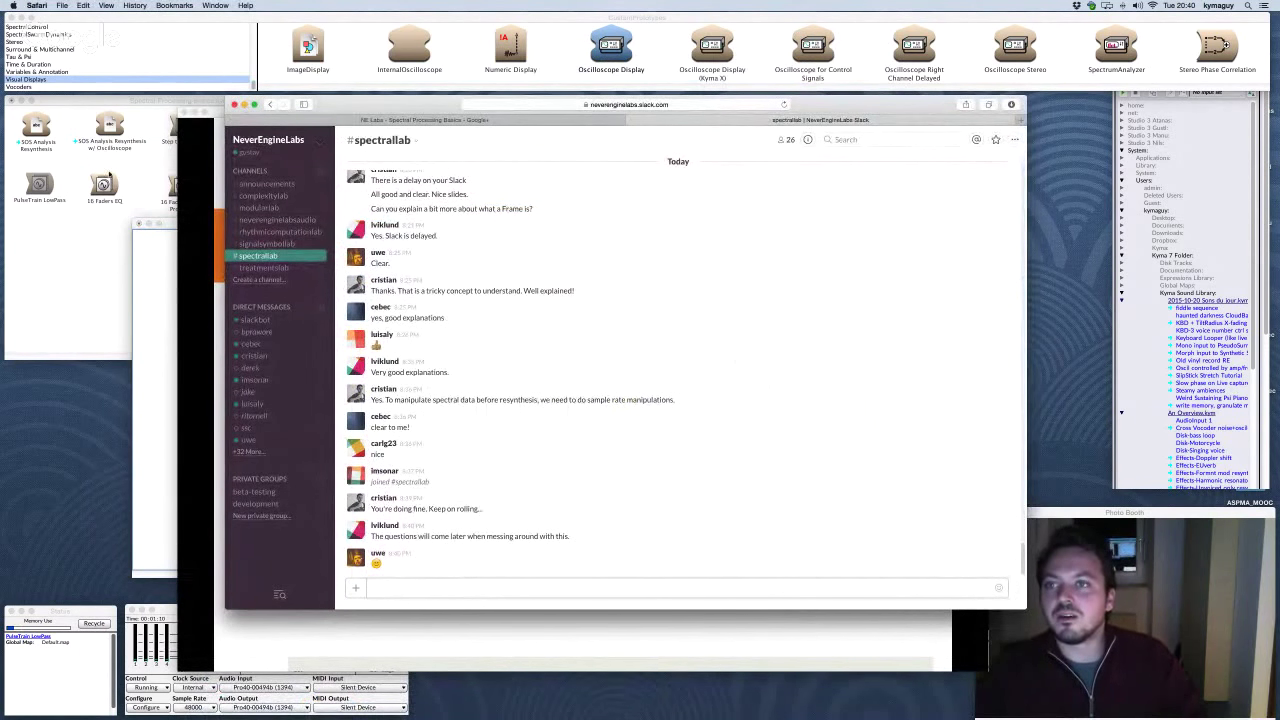
# Step: Return to Kyma and open the 16 Faders EQ Sound from the Spectral Processing Basics file for editing
pyautogui.click(58, 217)
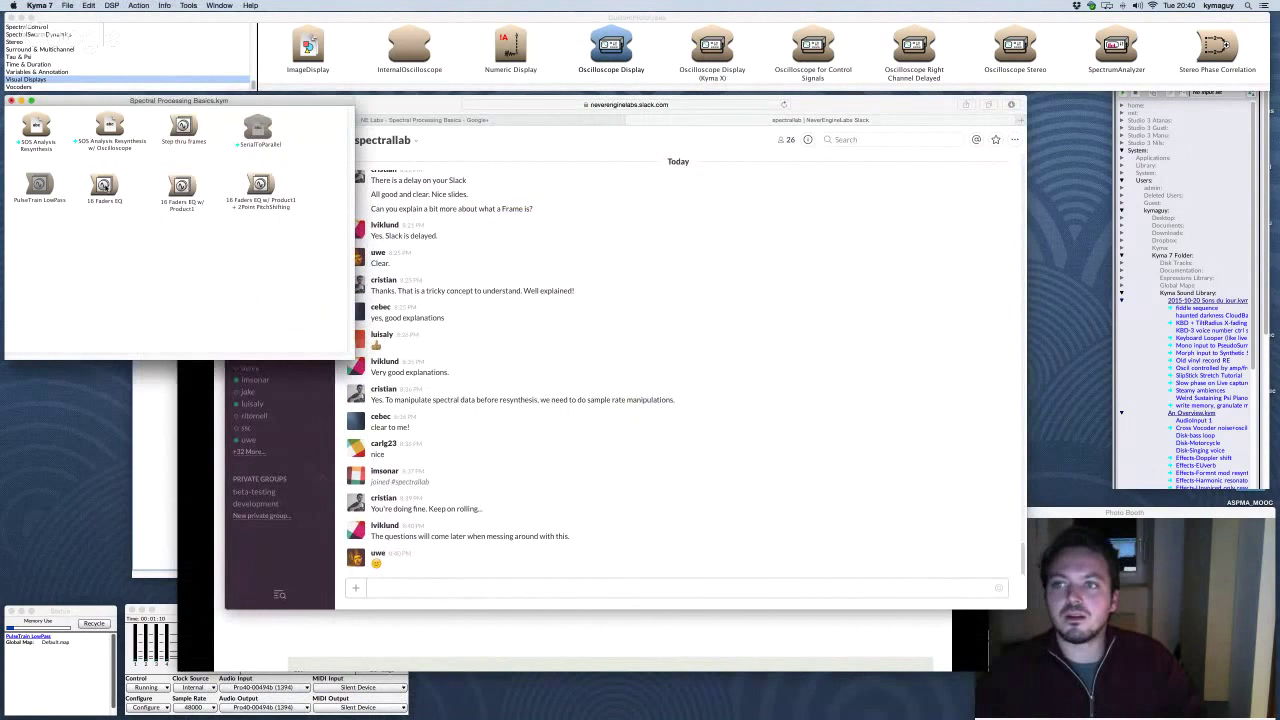
pyautogui.doubleClick(104, 186)
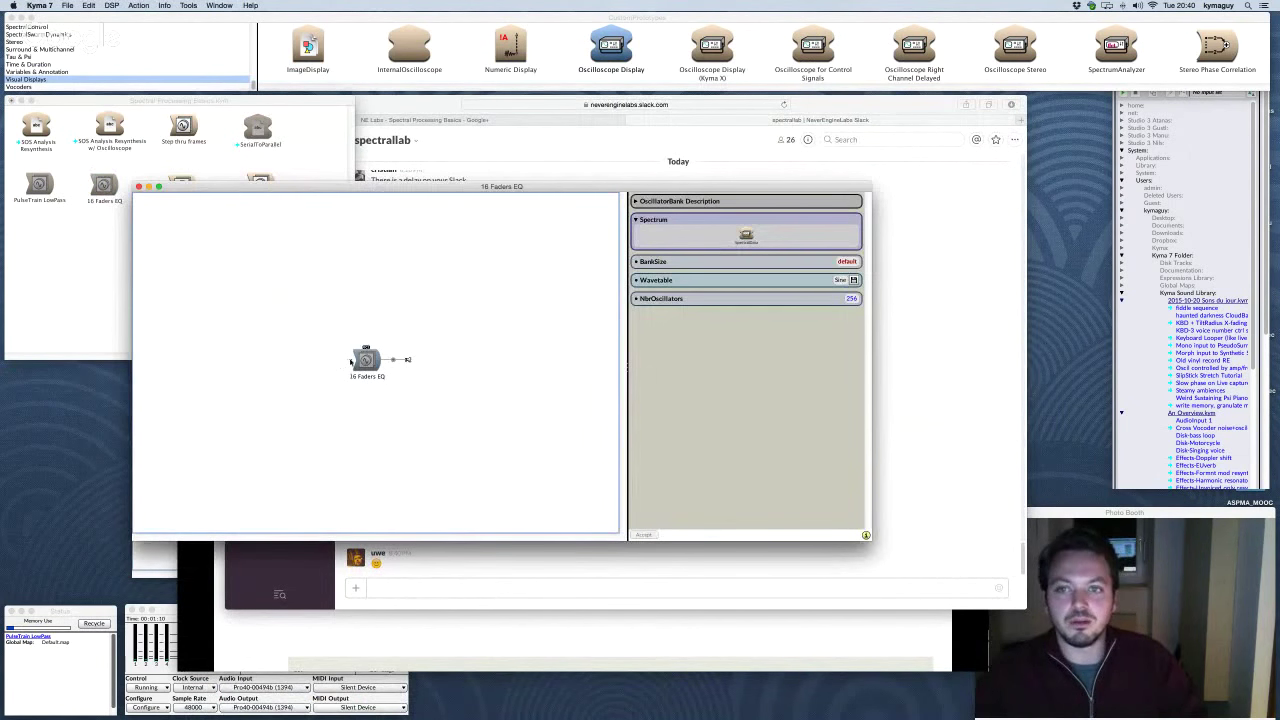
# Step: Expand the full signal flow feeding the 16 Faders EQ Sound and spread its modules apart for readability
pyautogui.click(351, 362)
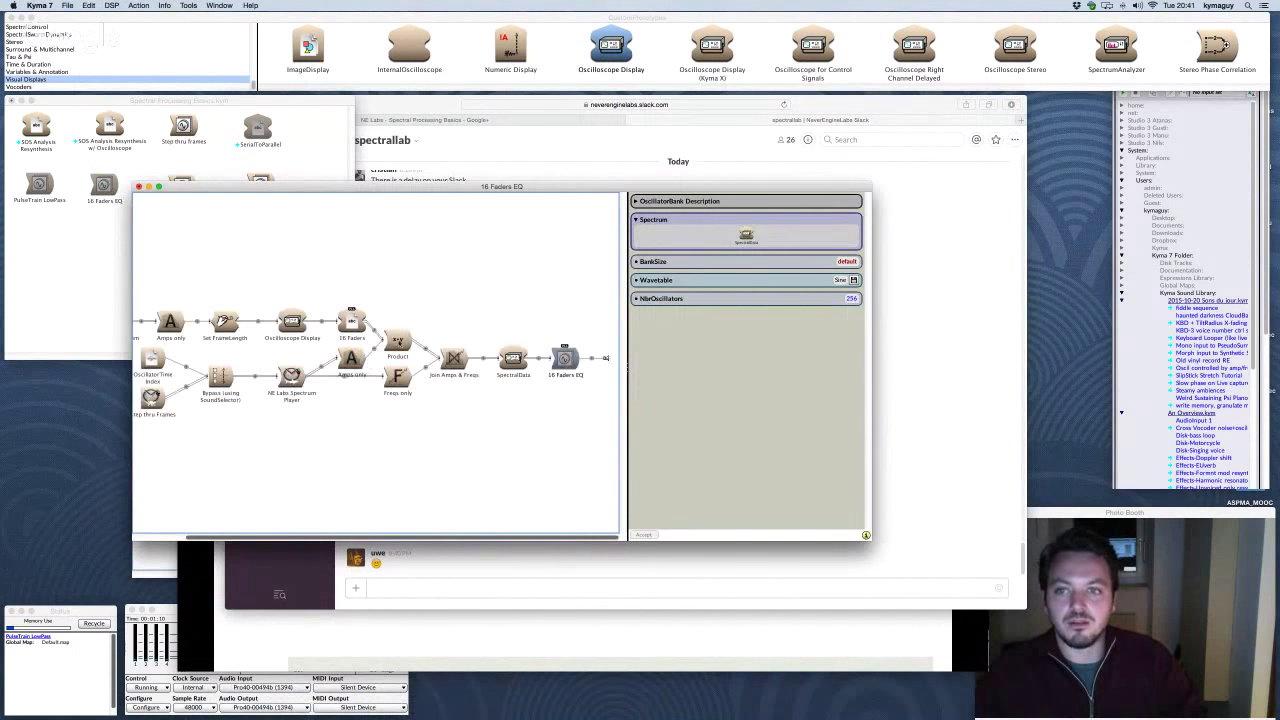
pyautogui.moveTo(397, 338); pyautogui.dragTo(403, 323)
pyautogui.moveTo(300, 364); pyautogui.dragTo(277, 422)
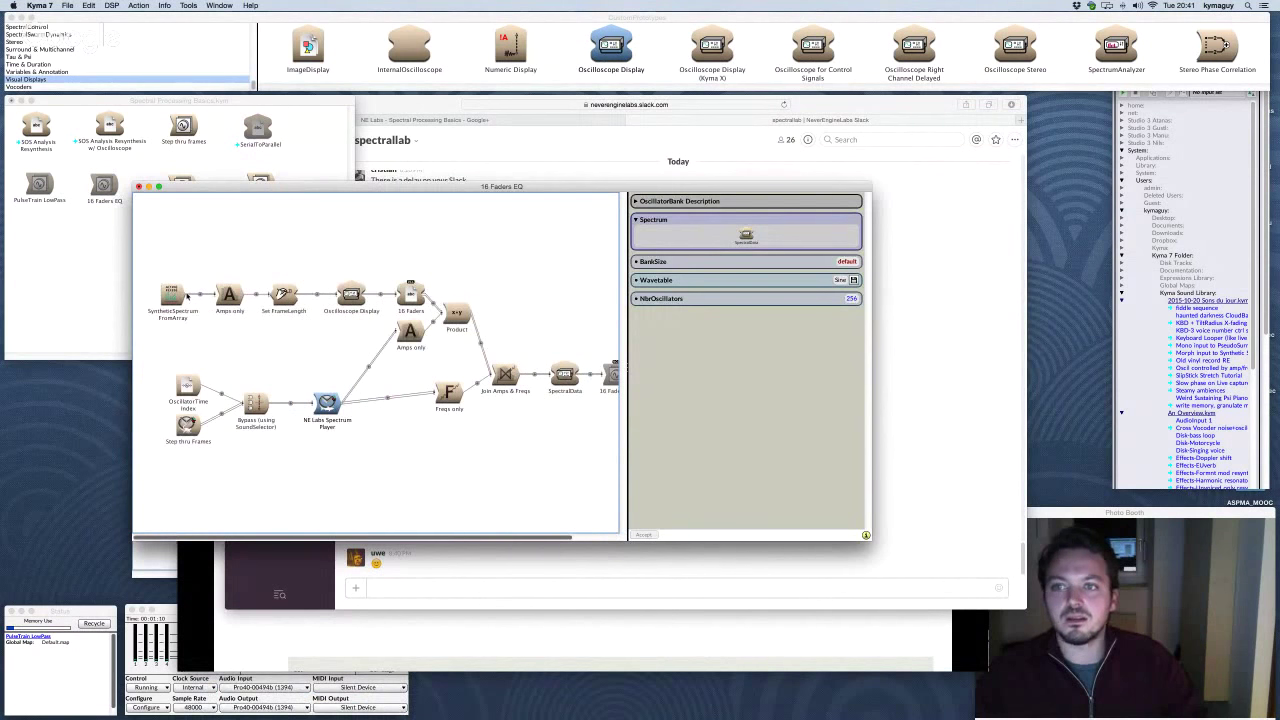
# Step: Examine the Amplitudes expression of SyntheticSpectrumFromArray and the Script of Set FrameLength within the signal flow
pyautogui.click(172, 293)
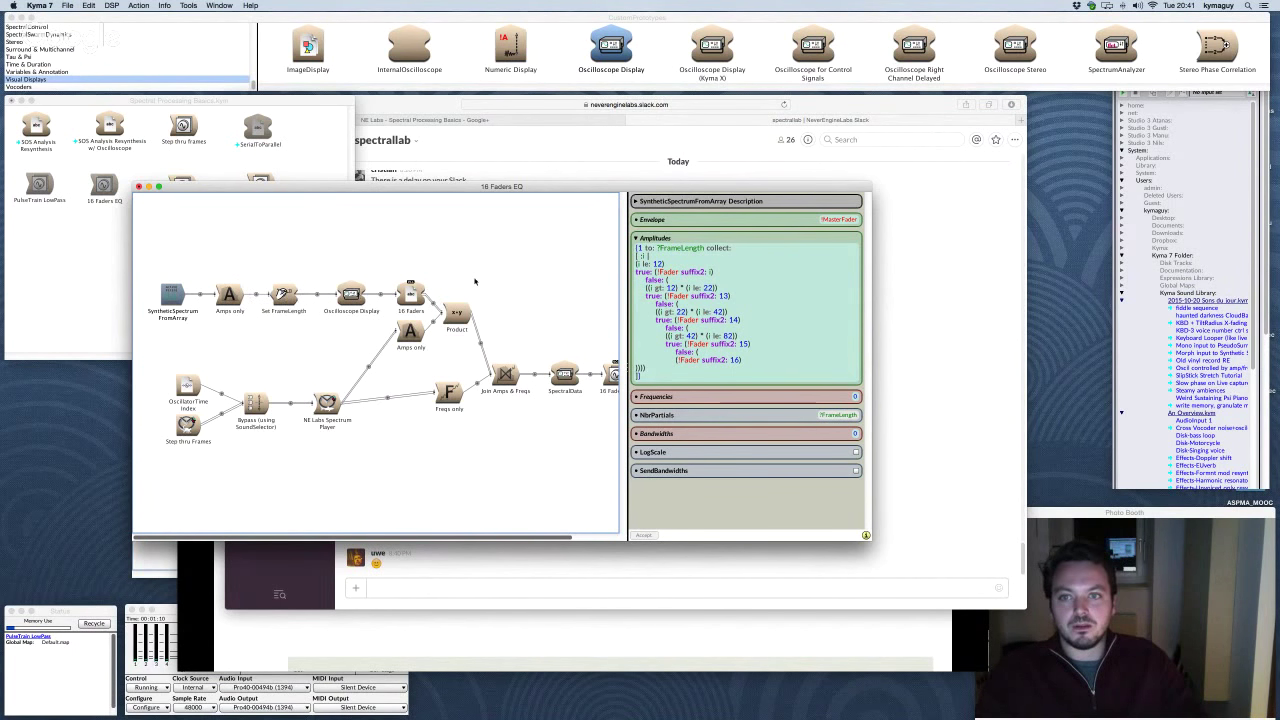
pyautogui.hscroll(3, 474, 281)
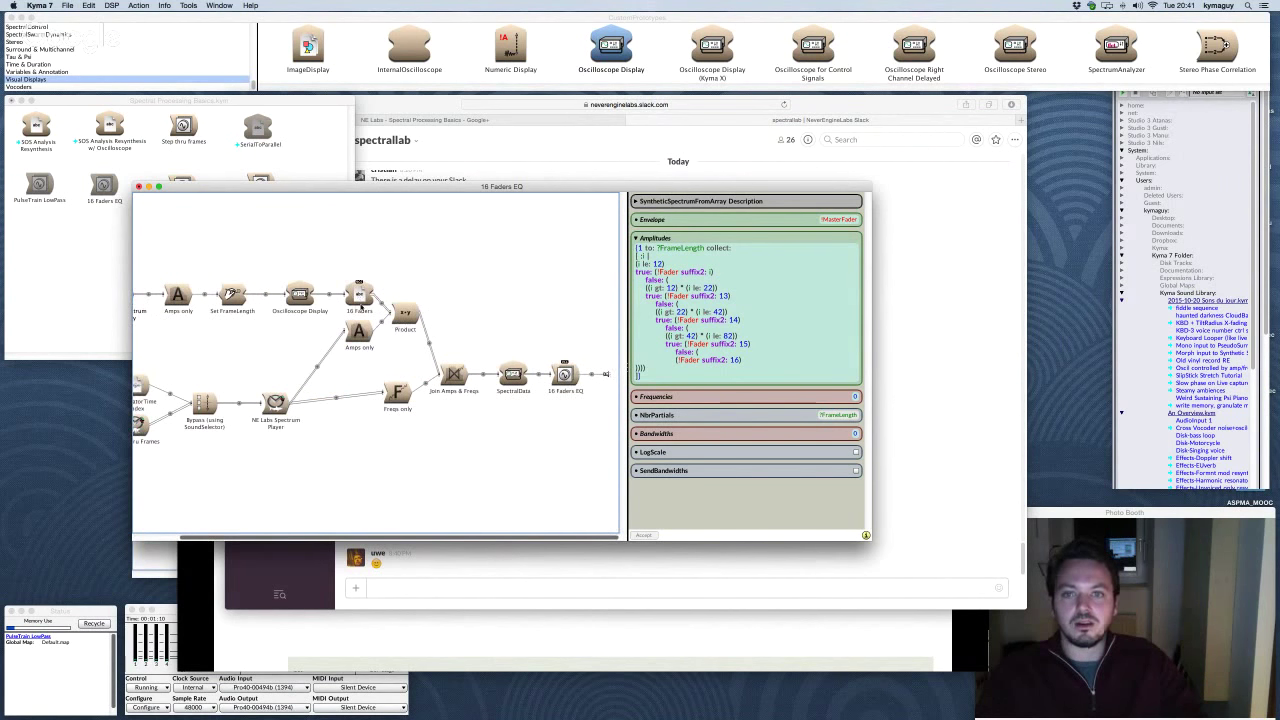
pyautogui.hscroll(-3, 174, 298)
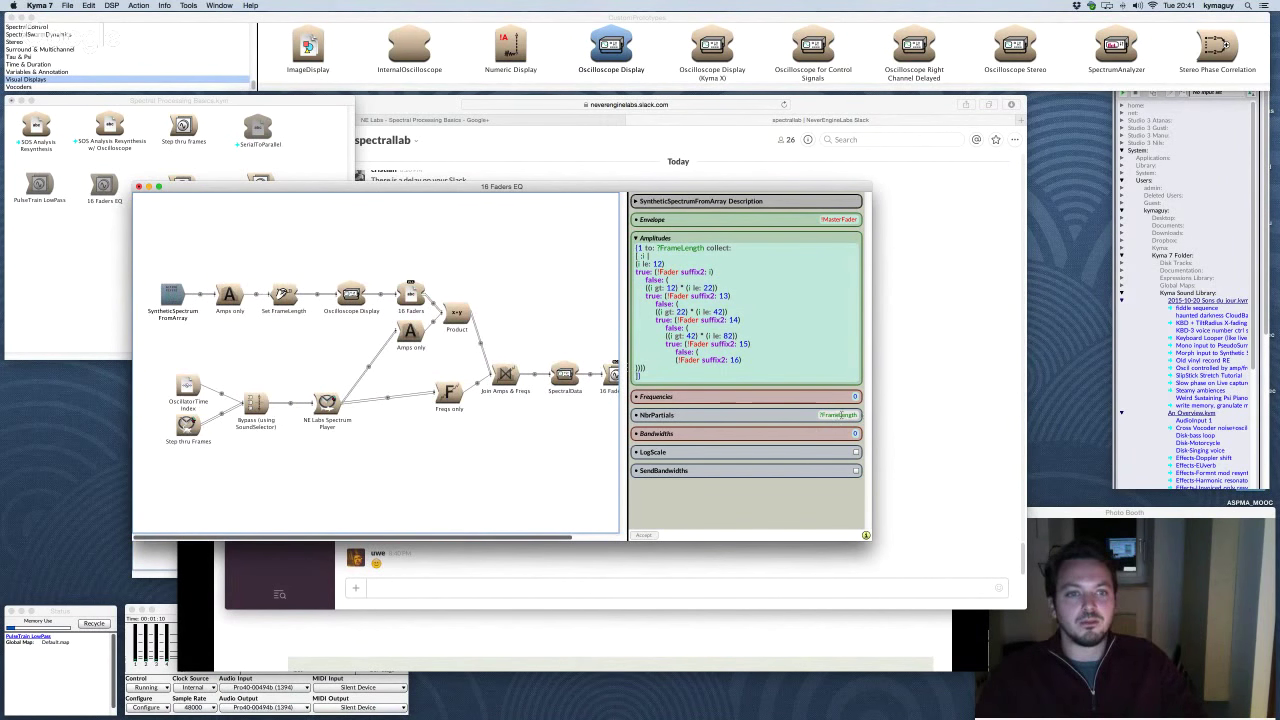
pyautogui.click(284, 294)
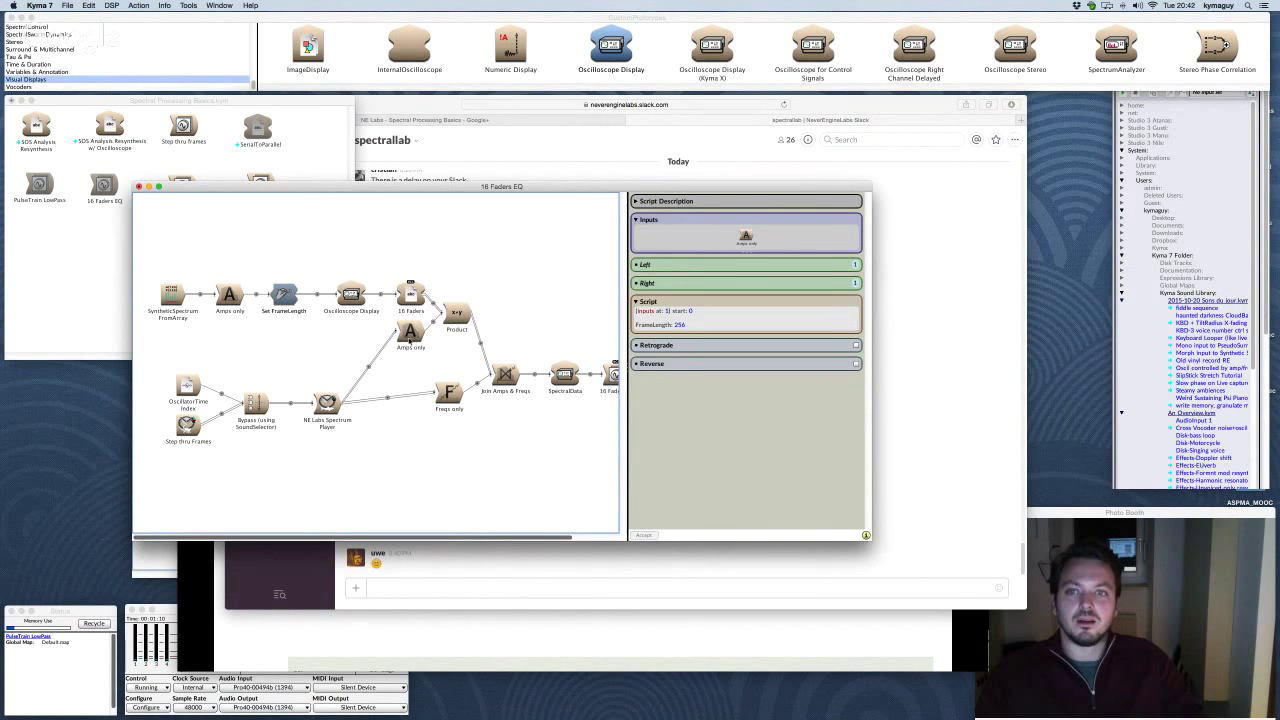
pyautogui.click(172, 294)
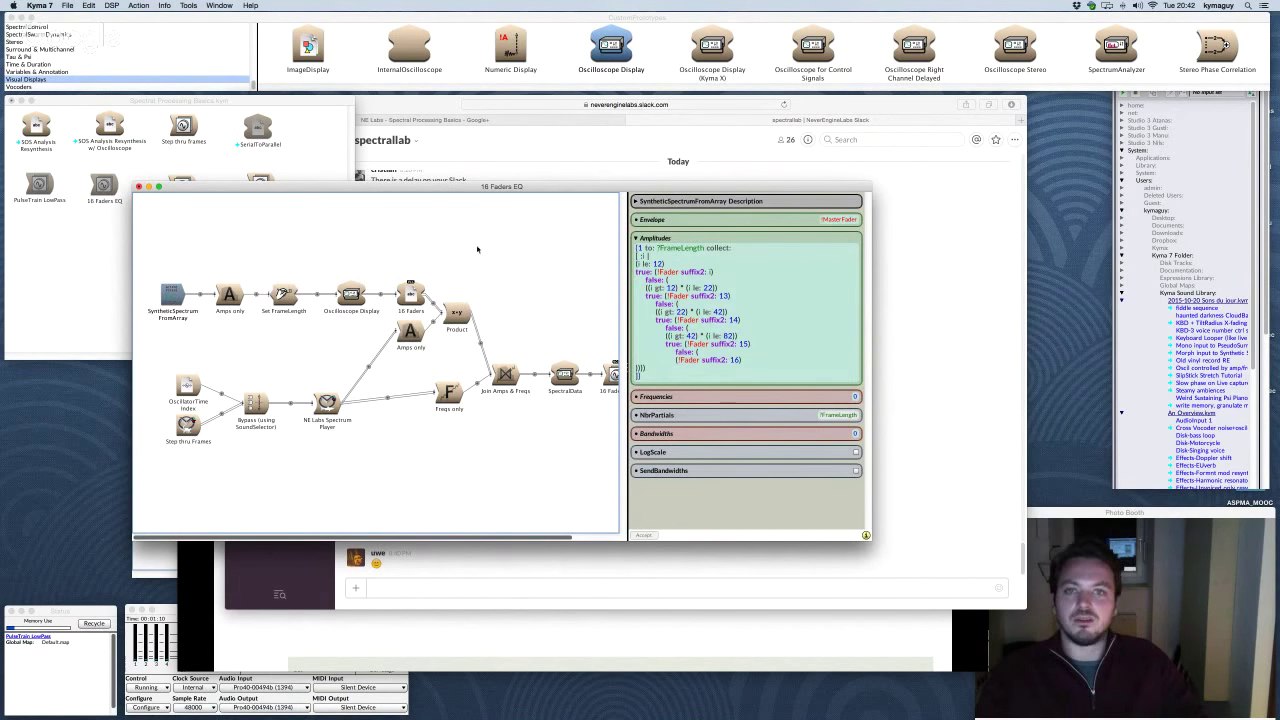
pyautogui.hscroll(3, 480, 252)
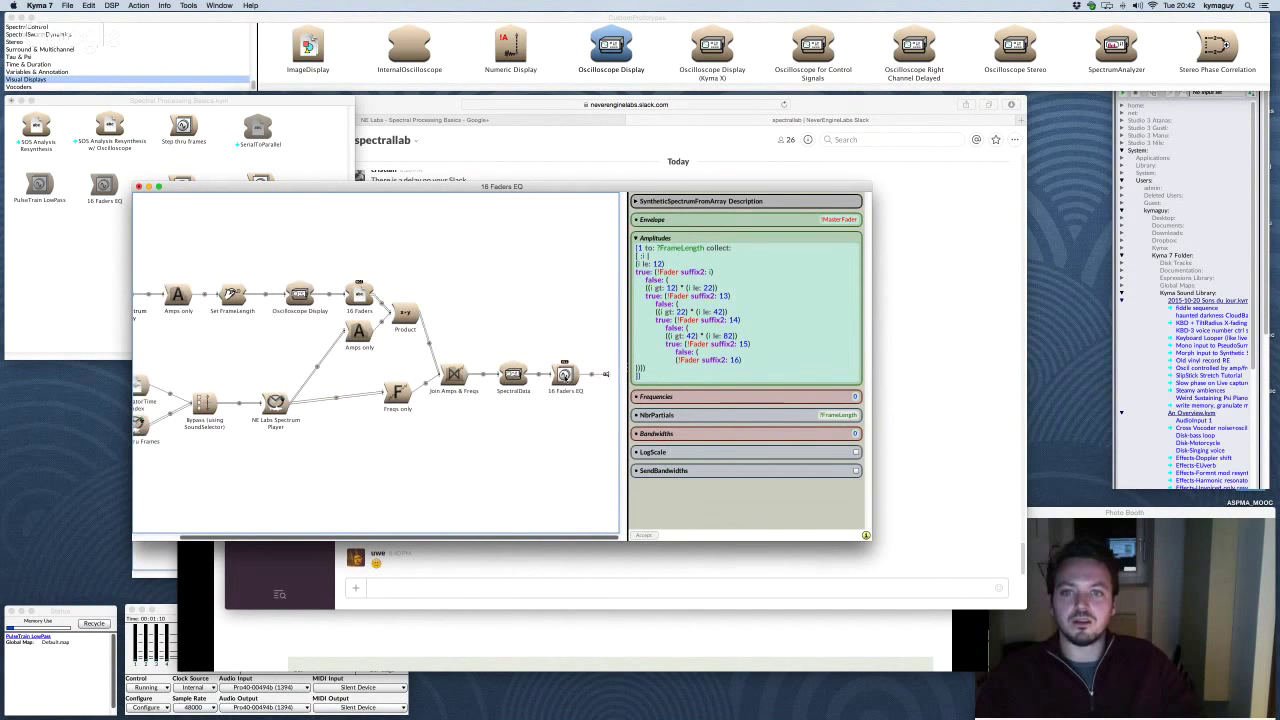
# Step: Play the 16 Faders EQ Sound and raise Fader01 to about 0.48, Fader02 to 0.60 and Fader03 to 0.67
pyautogui.hotkey('ctrl', 'space')
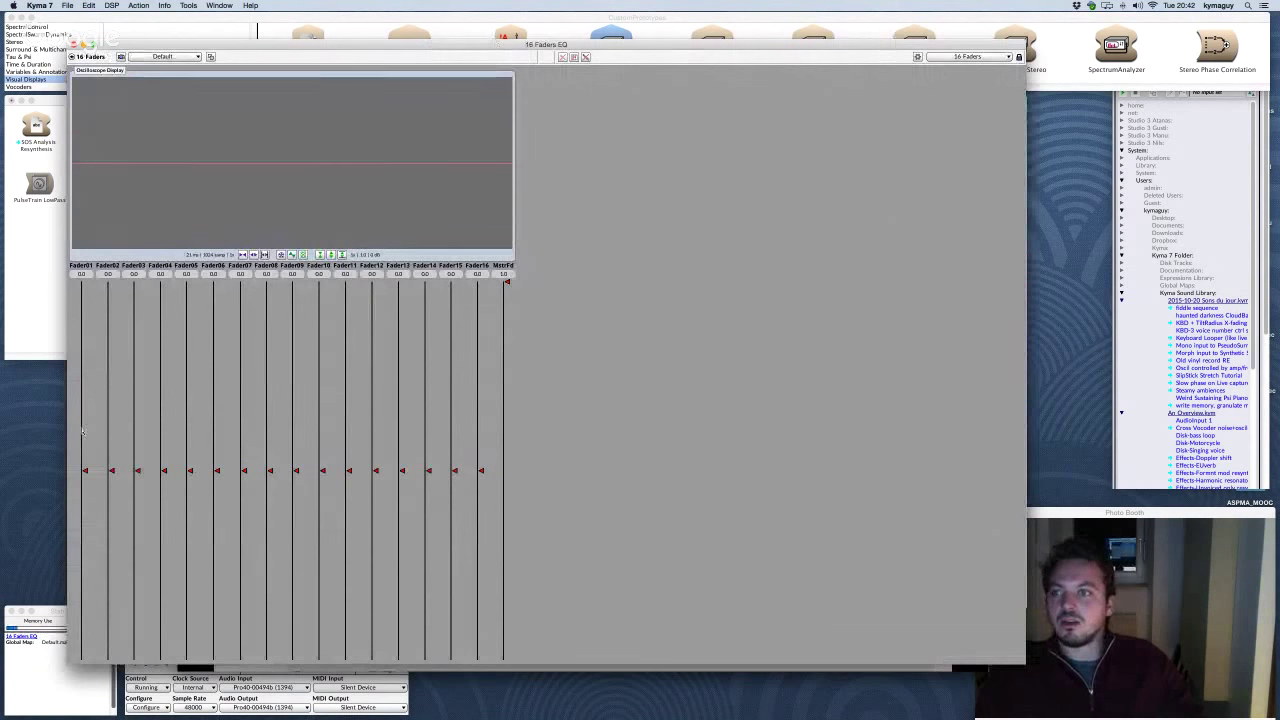
pyautogui.moveTo(83, 432)
pyautogui.mouseDown()
pyautogui.moveTo(84, 307)
pyautogui.moveTo(85, 380)
pyautogui.mouseUp()
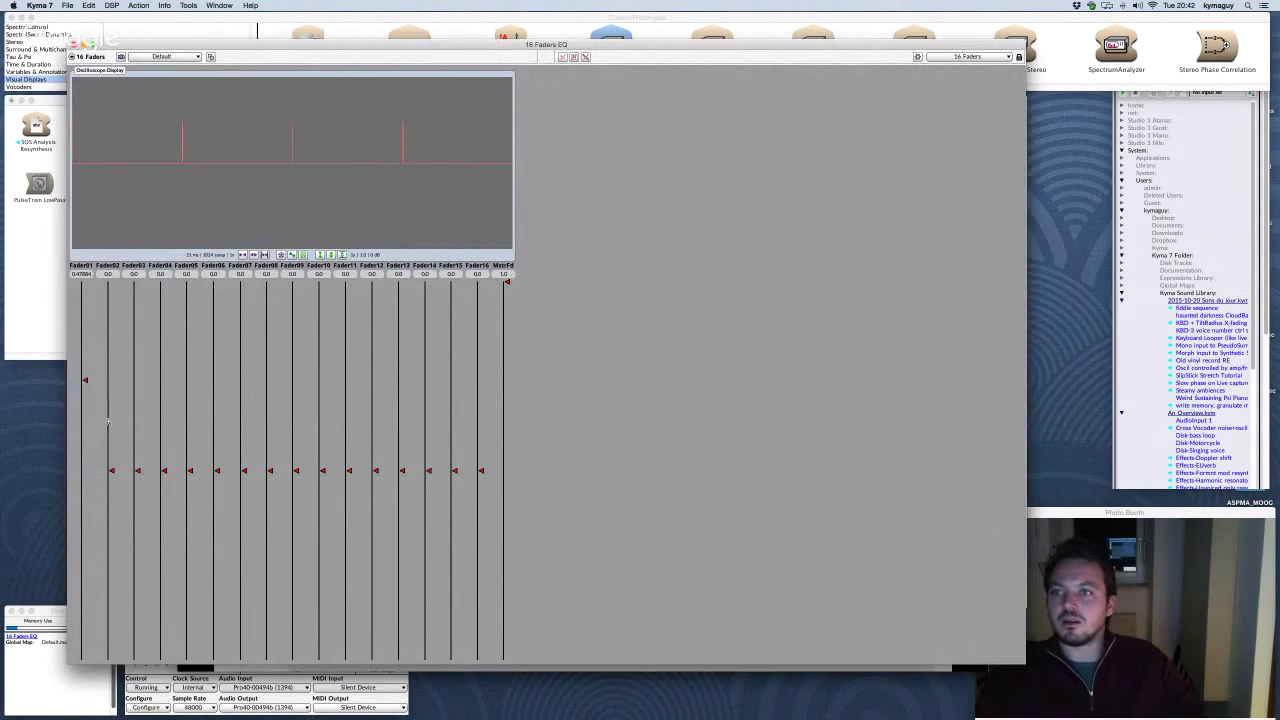
pyautogui.moveTo(110, 338); pyautogui.dragTo(111, 357)
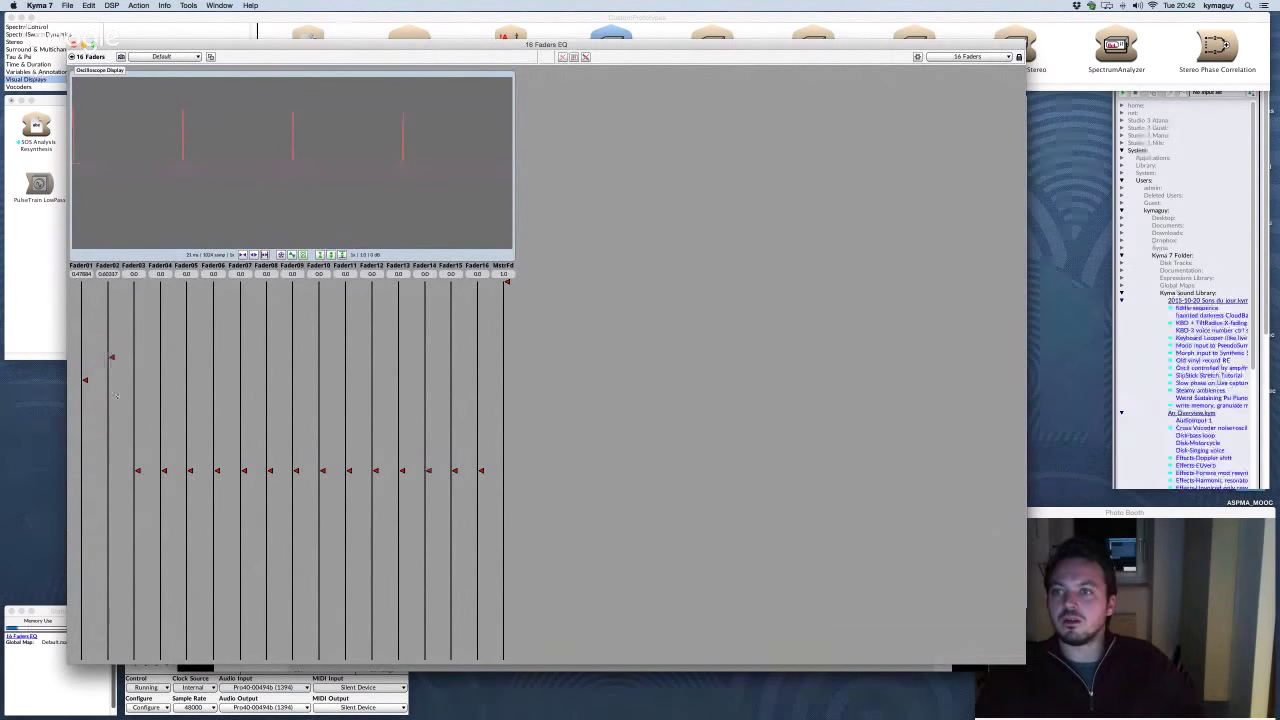
pyautogui.moveTo(135, 468)
pyautogui.mouseDown()
pyautogui.moveTo(137, 322)
pyautogui.moveTo(137, 345)
pyautogui.mouseUp()
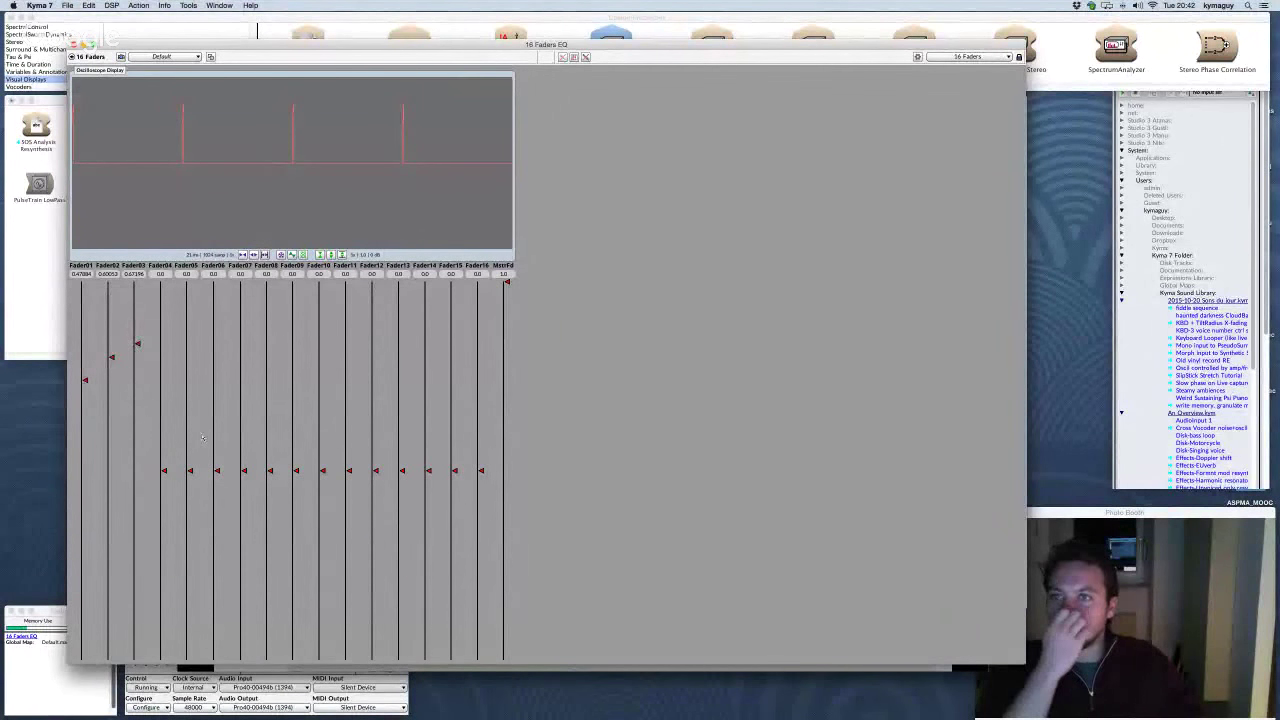
# Step: Raise Fader04 to about 0.78, Fader05 through Fader07 to about 0.82, and Fader08 to about 0.86
pyautogui.moveTo(164, 470)
pyautogui.mouseDown()
pyautogui.moveTo(165, 322)
pyautogui.moveTo(190, 315)
pyautogui.mouseUp()
pyautogui.click(217, 315)
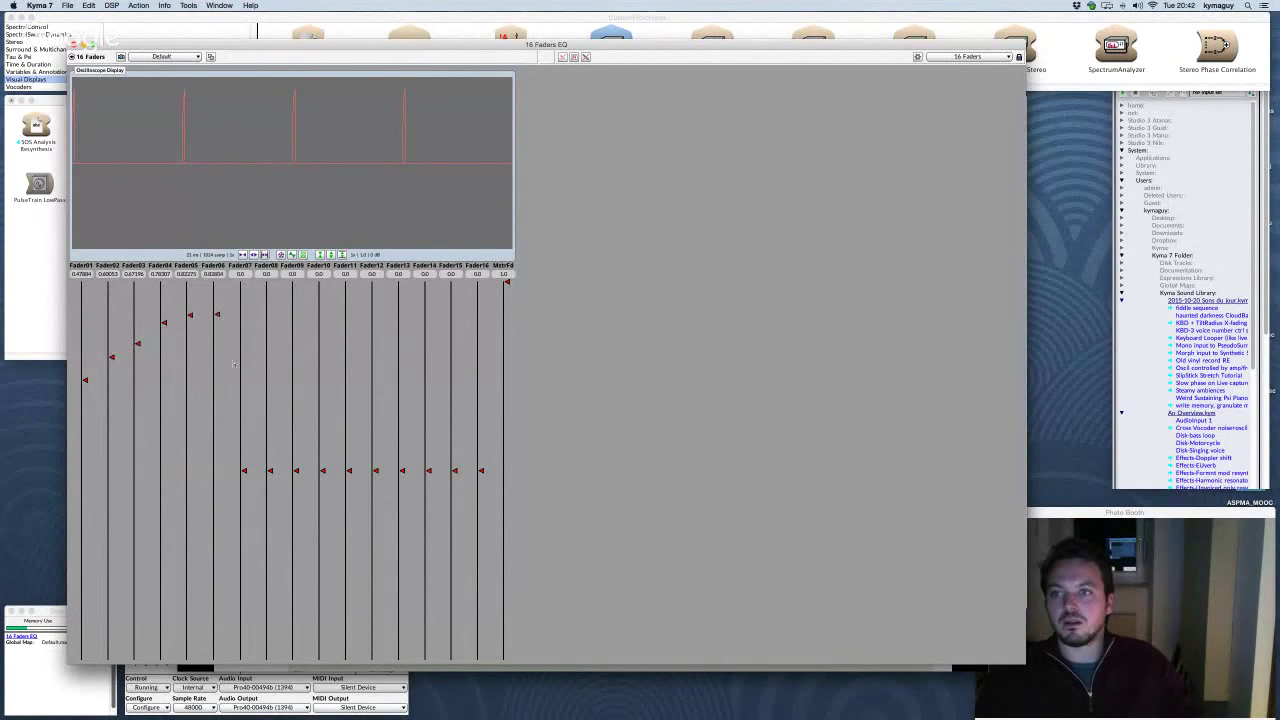
pyautogui.click(243, 316)
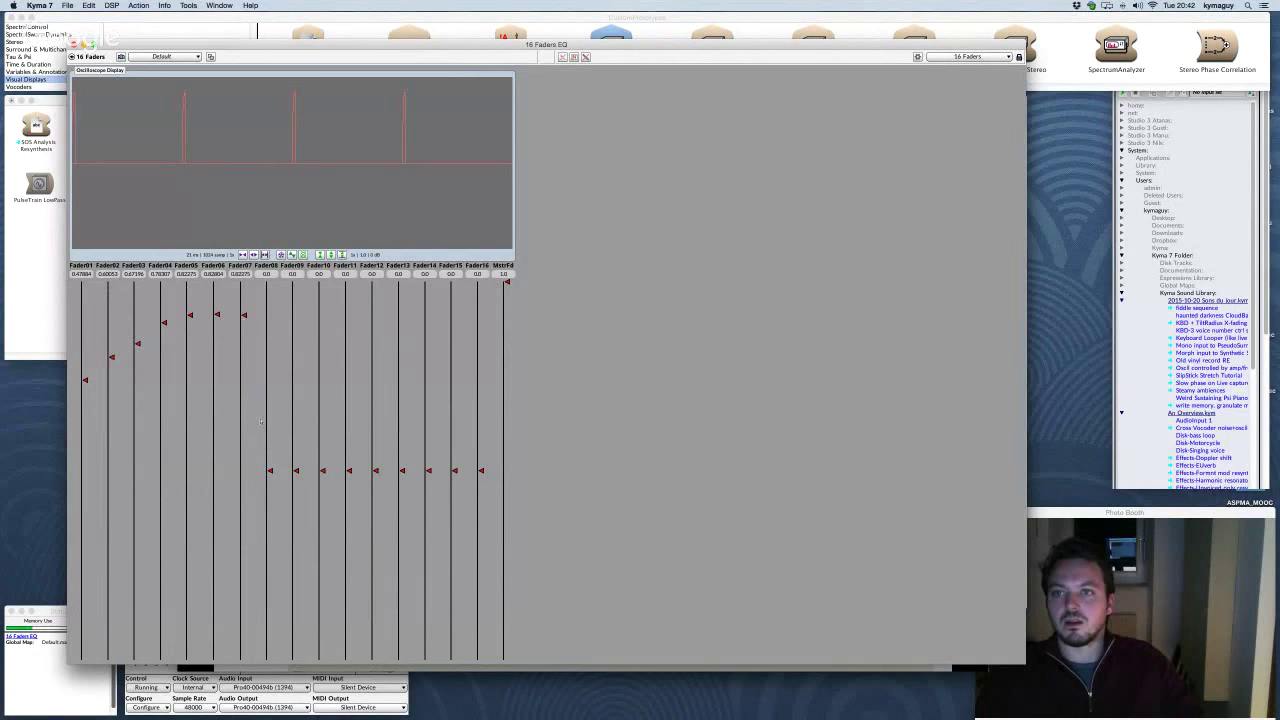
pyautogui.click(268, 300)
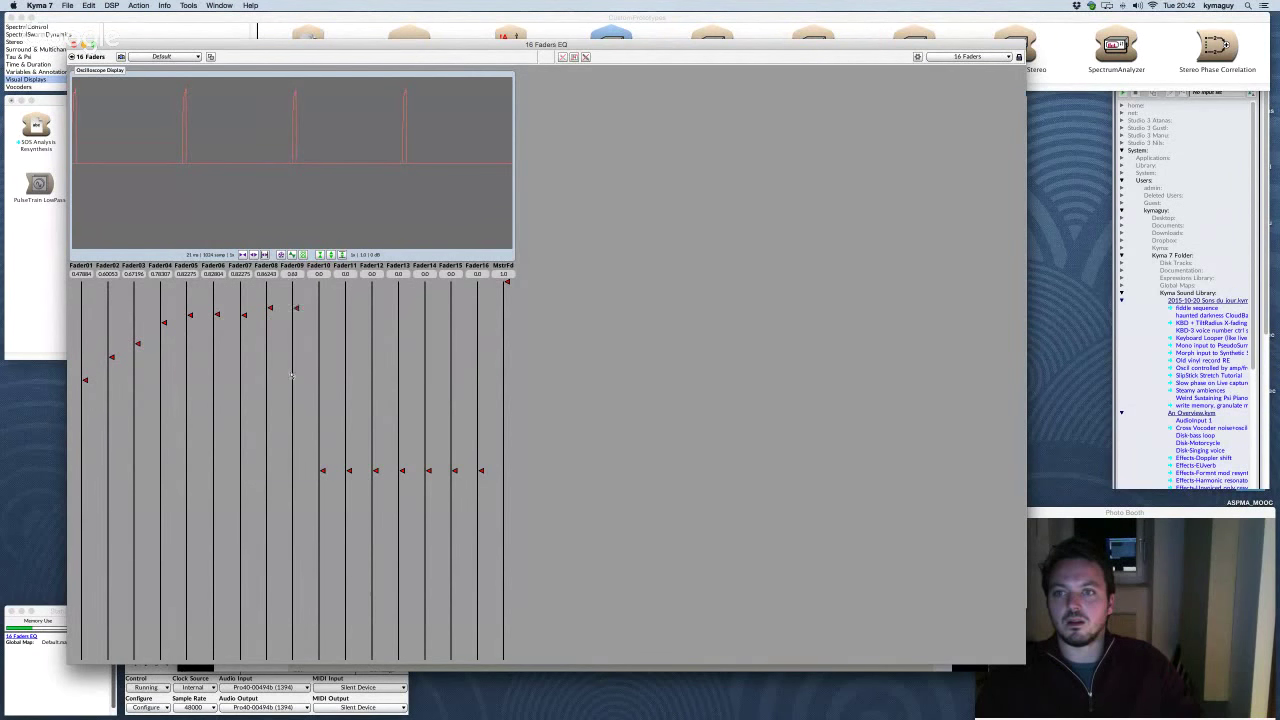
# Step: Set Fader09 to 0.7, Fader10 to 0.8 and Fader11 to 0.82
pyautogui.moveTo(292, 376); pyautogui.dragTo(295, 282)
pyautogui.moveTo(296, 338)
pyautogui.mouseDown()
pyautogui.moveTo(322, 410)
pyautogui.moveTo(322, 282)
pyautogui.mouseUp()
pyautogui.moveTo(348, 364); pyautogui.dragTo(348, 282)
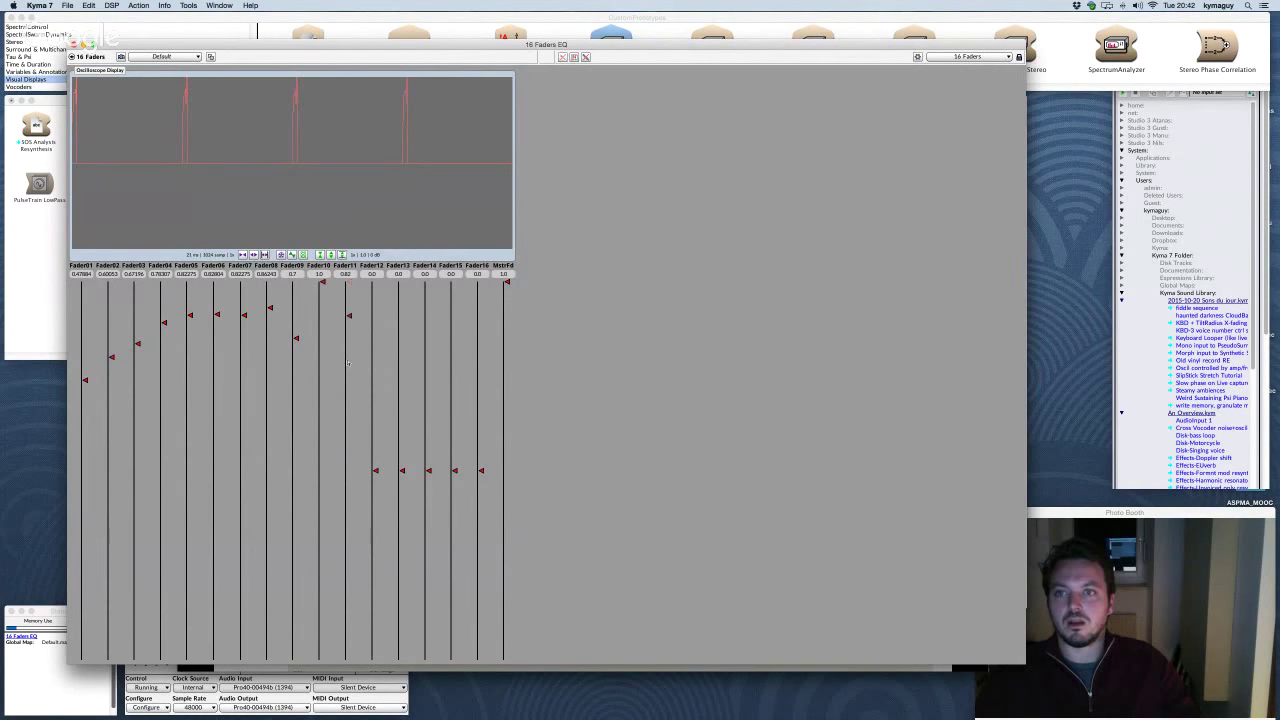
pyautogui.moveTo(323, 356); pyautogui.dragTo(322, 318)
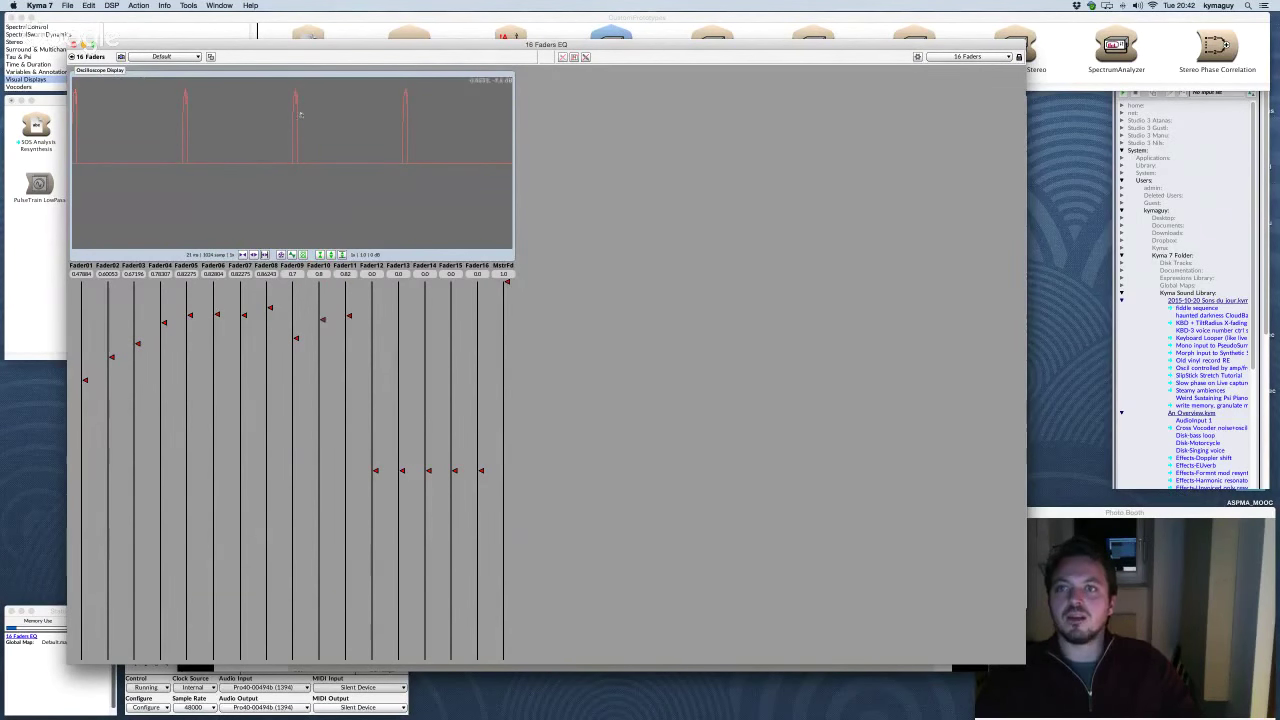
# Step: Set Fader12 to 0.62 and Fader13 to 0.72
pyautogui.moveTo(375, 470); pyautogui.dragTo(375, 330)
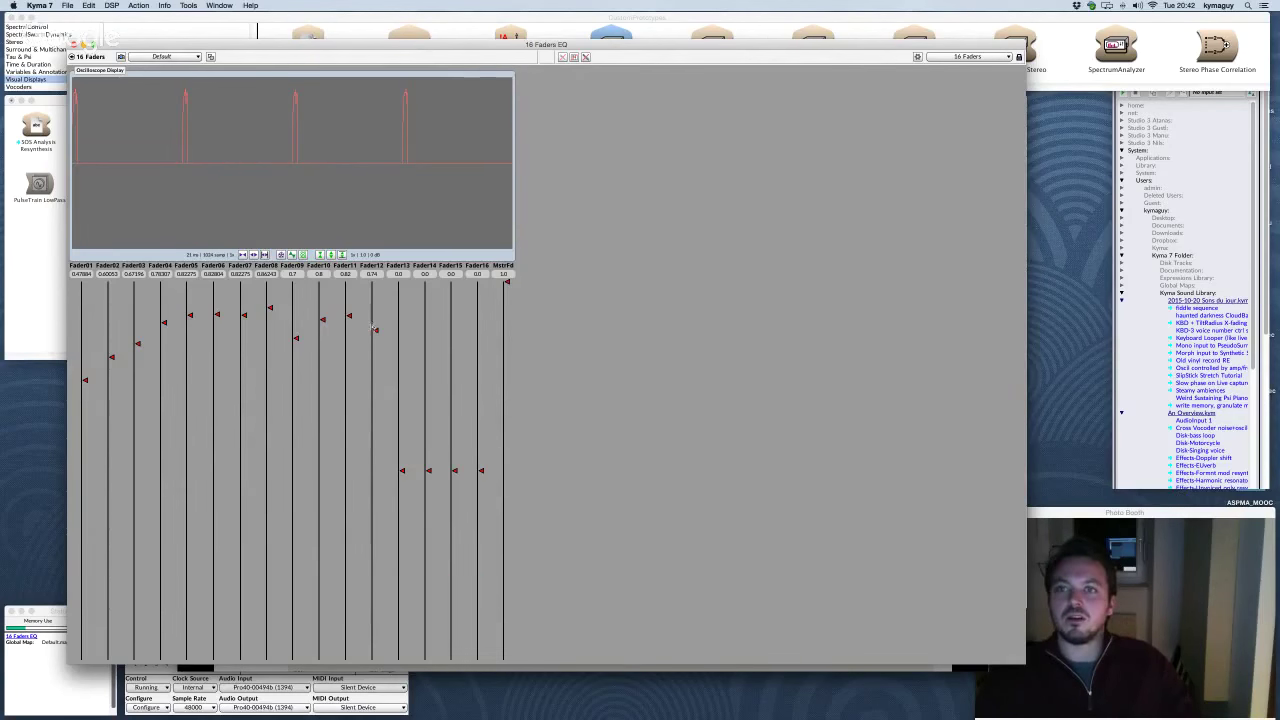
pyautogui.moveTo(374, 329); pyautogui.dragTo(372, 341)
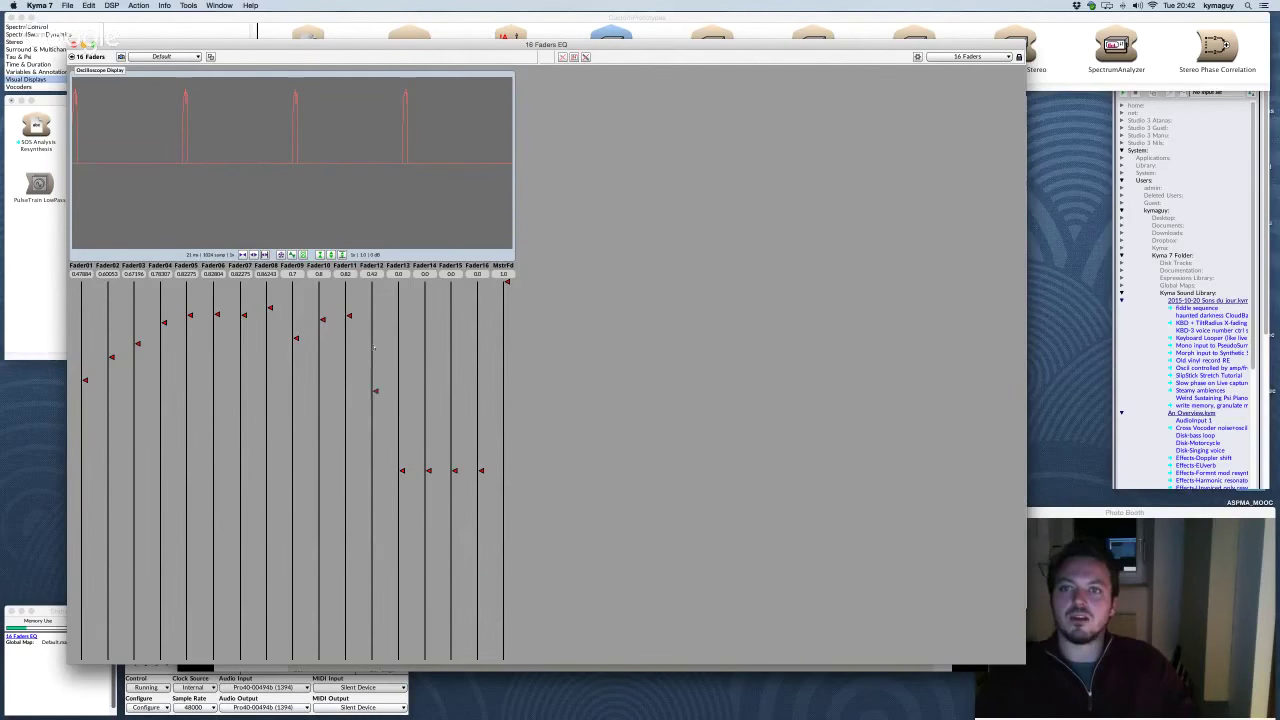
pyautogui.click(374, 350)
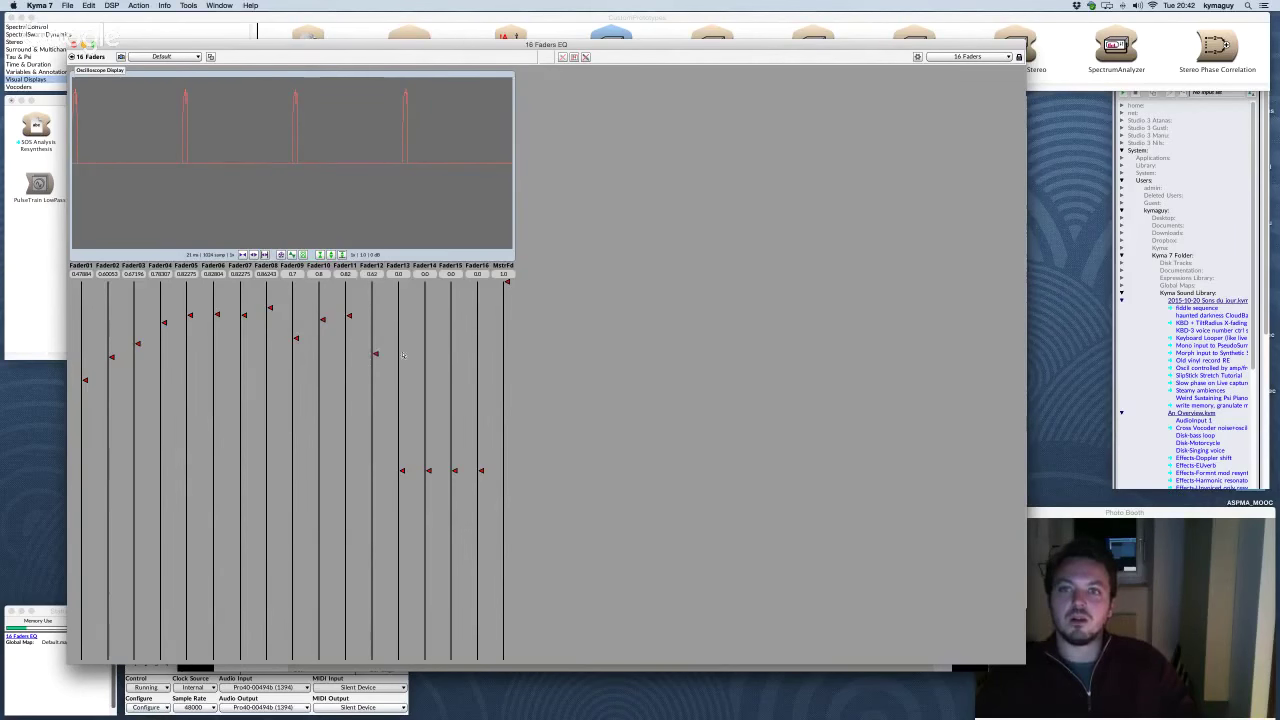
pyautogui.moveTo(403, 400); pyautogui.dragTo(403, 378)
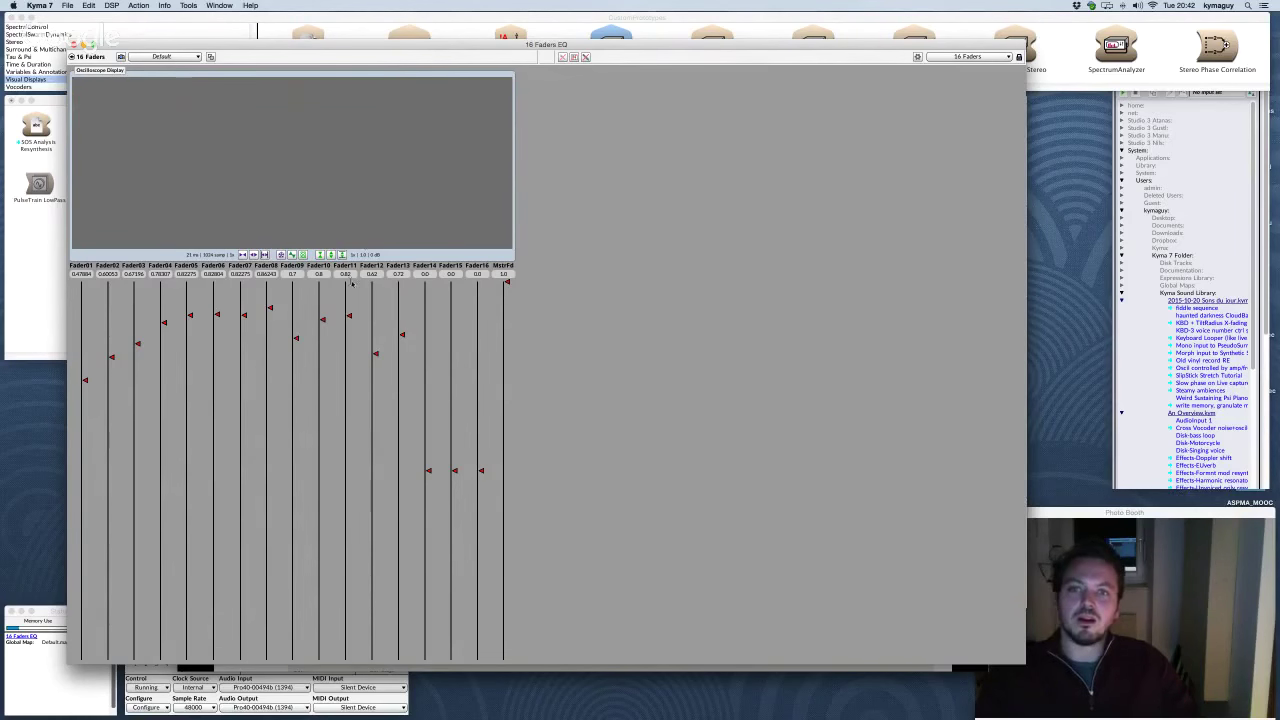
# Step: Lower Fader11 to 0.74, then raise Fader14 to 0.68, Fader15 to 0.72 and Fader16 to 0.54
pyautogui.moveTo(351, 284); pyautogui.dragTo(352, 298)
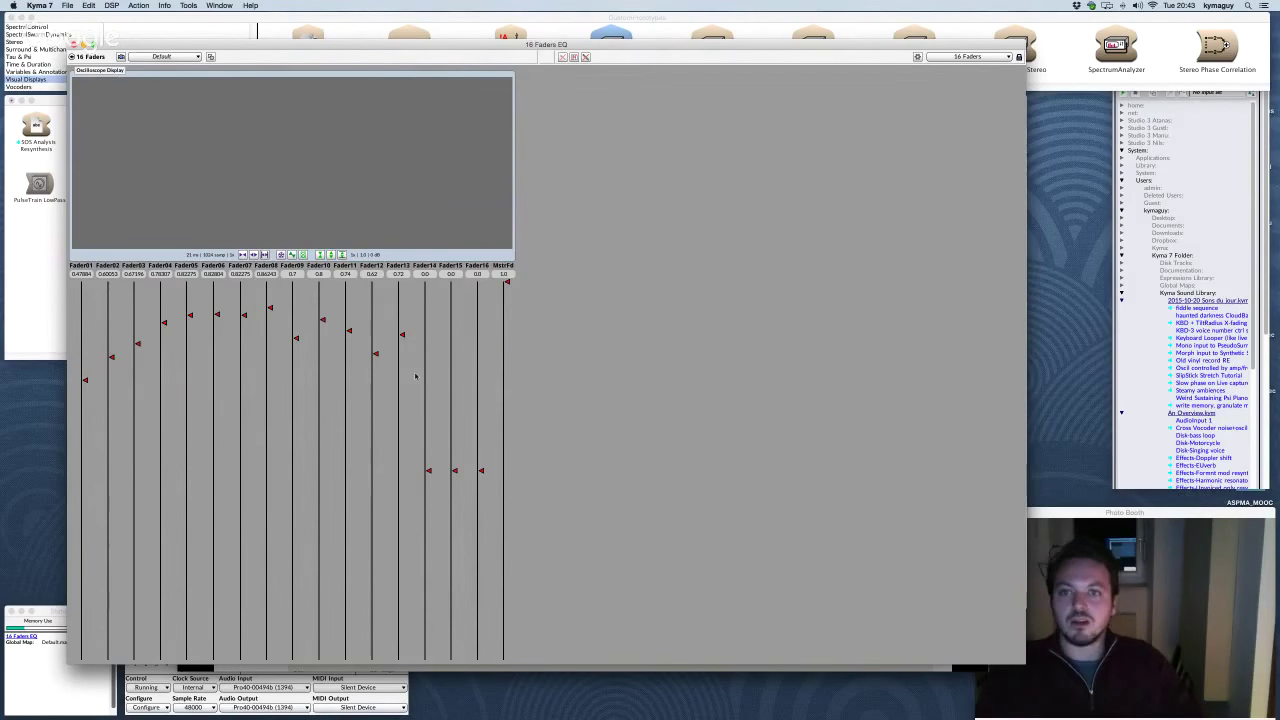
pyautogui.moveTo(427, 371); pyautogui.dragTo(428, 343)
pyautogui.moveTo(454, 470); pyautogui.dragTo(457, 418)
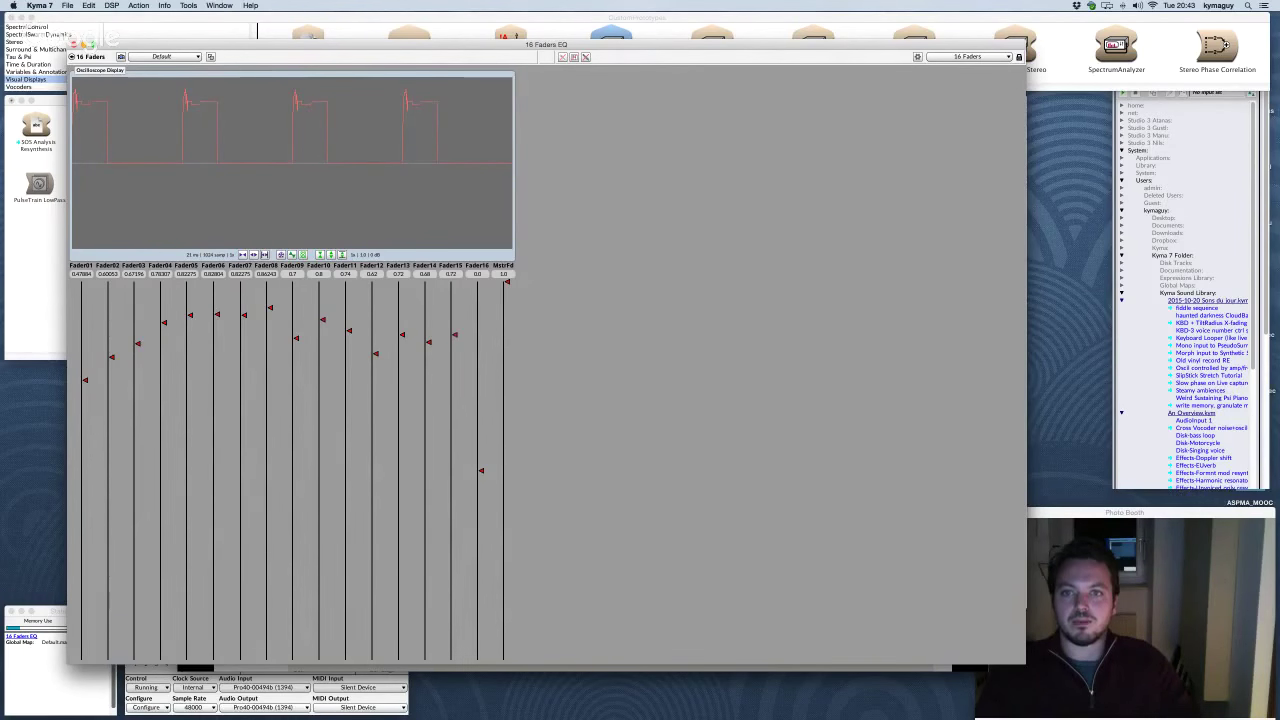
pyautogui.moveTo(481, 470); pyautogui.dragTo(483, 425)
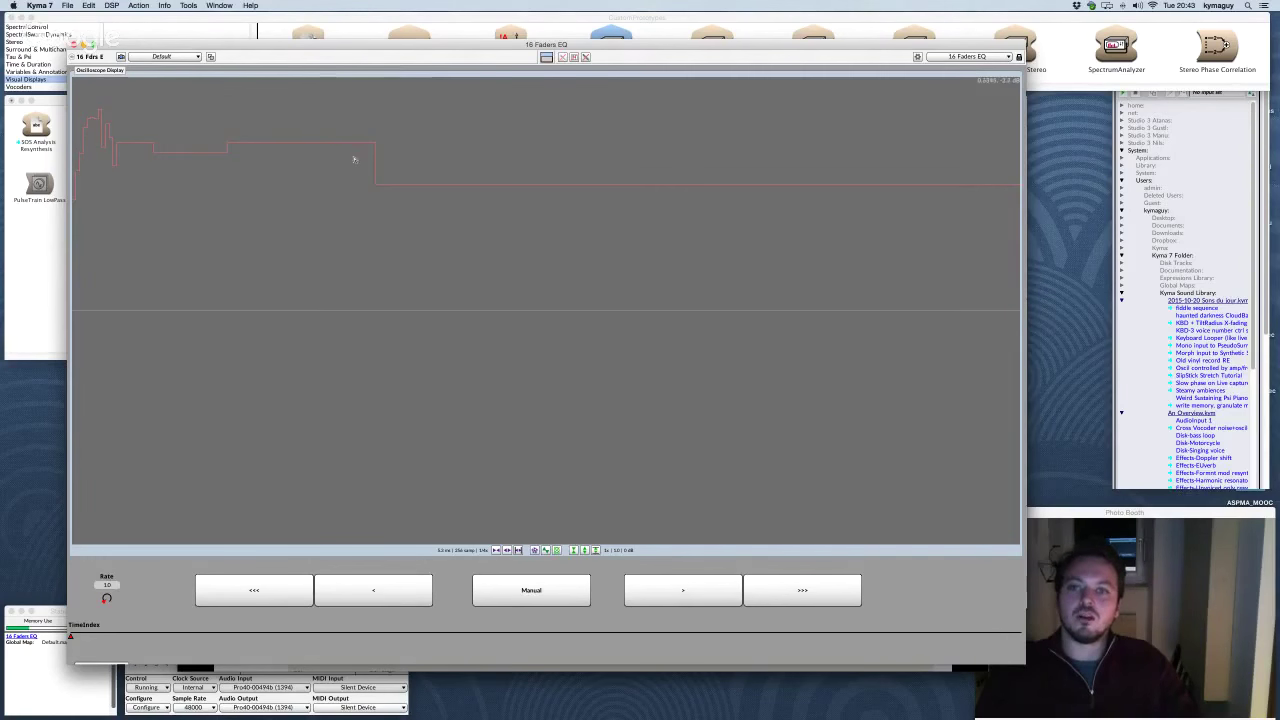
# Step: Show the 16 Faders control surface, randomize all fader values, and raise the master fader to its maximum
pyautogui.click(979, 58)
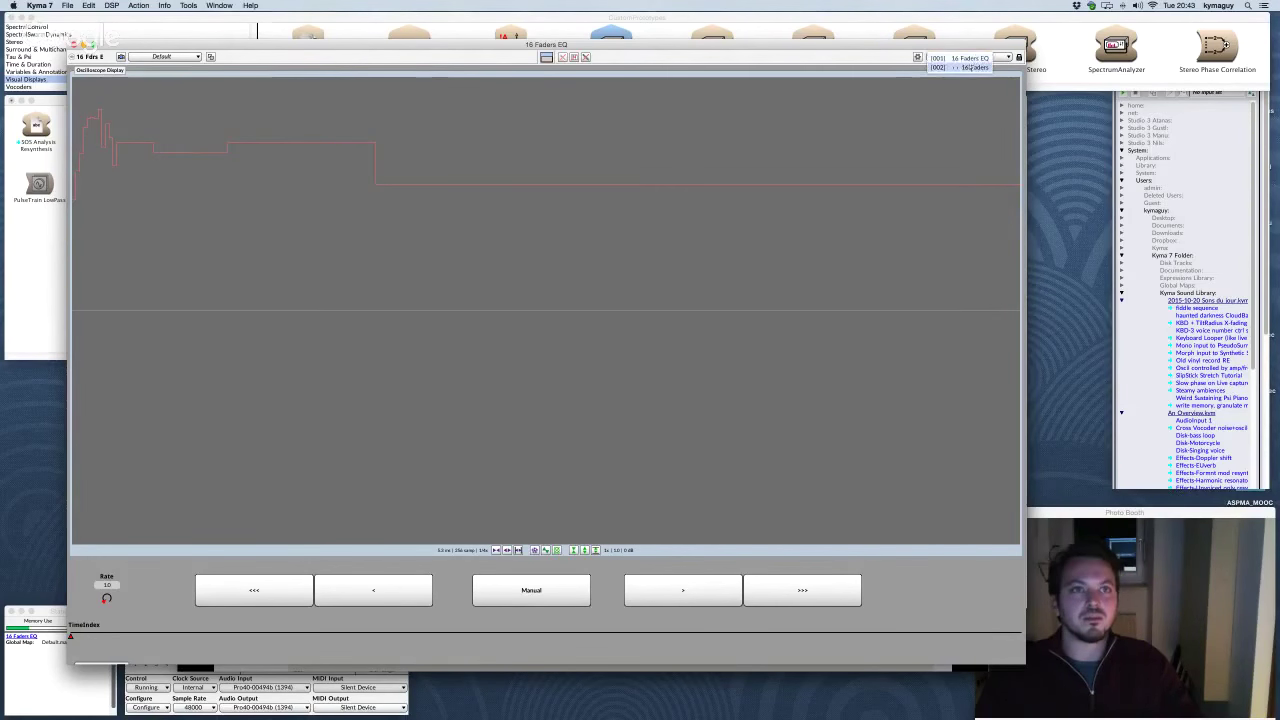
pyautogui.click(968, 68)
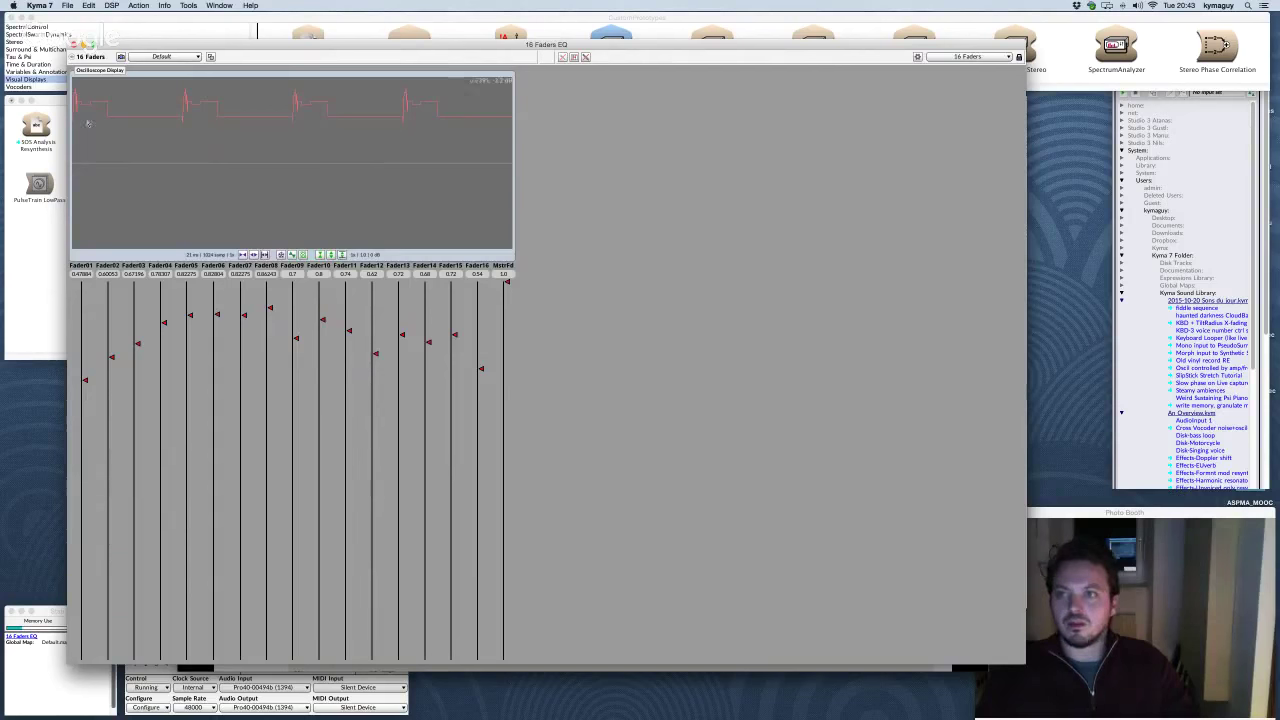
pyautogui.click(170, 57)
pyautogui.click(165, 58)
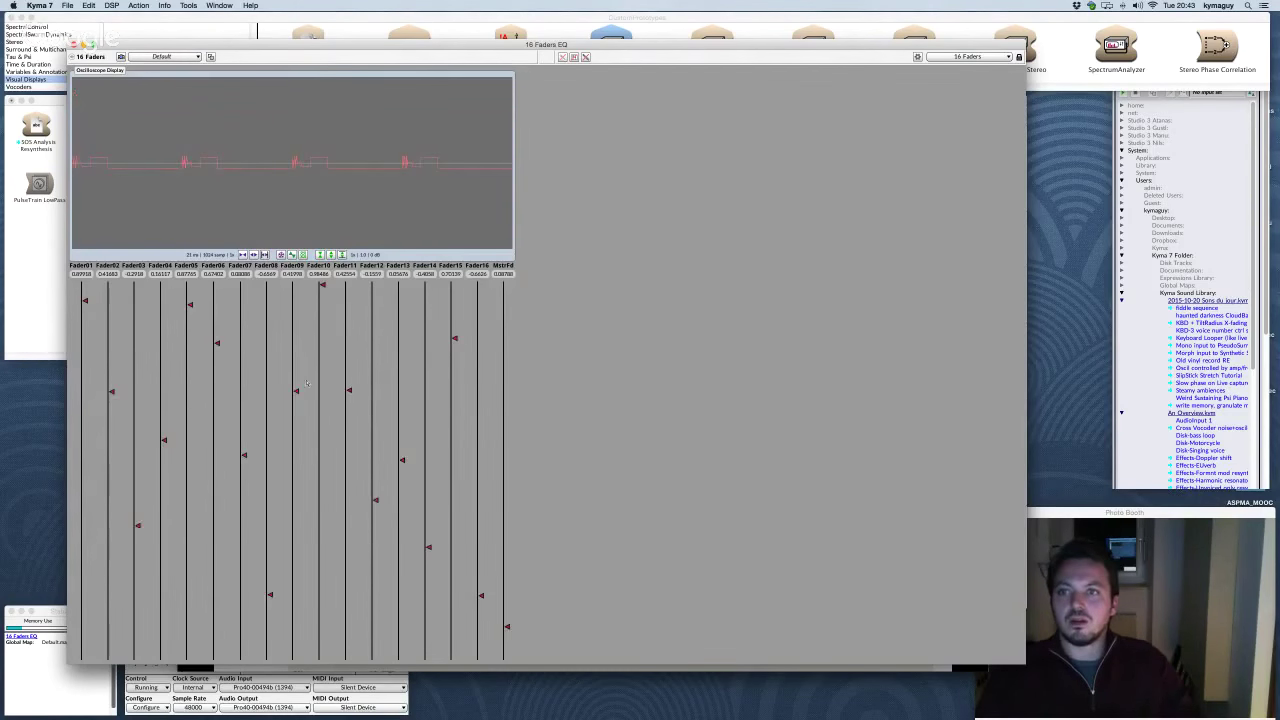
pyautogui.moveTo(507, 627); pyautogui.dragTo(503, 270)
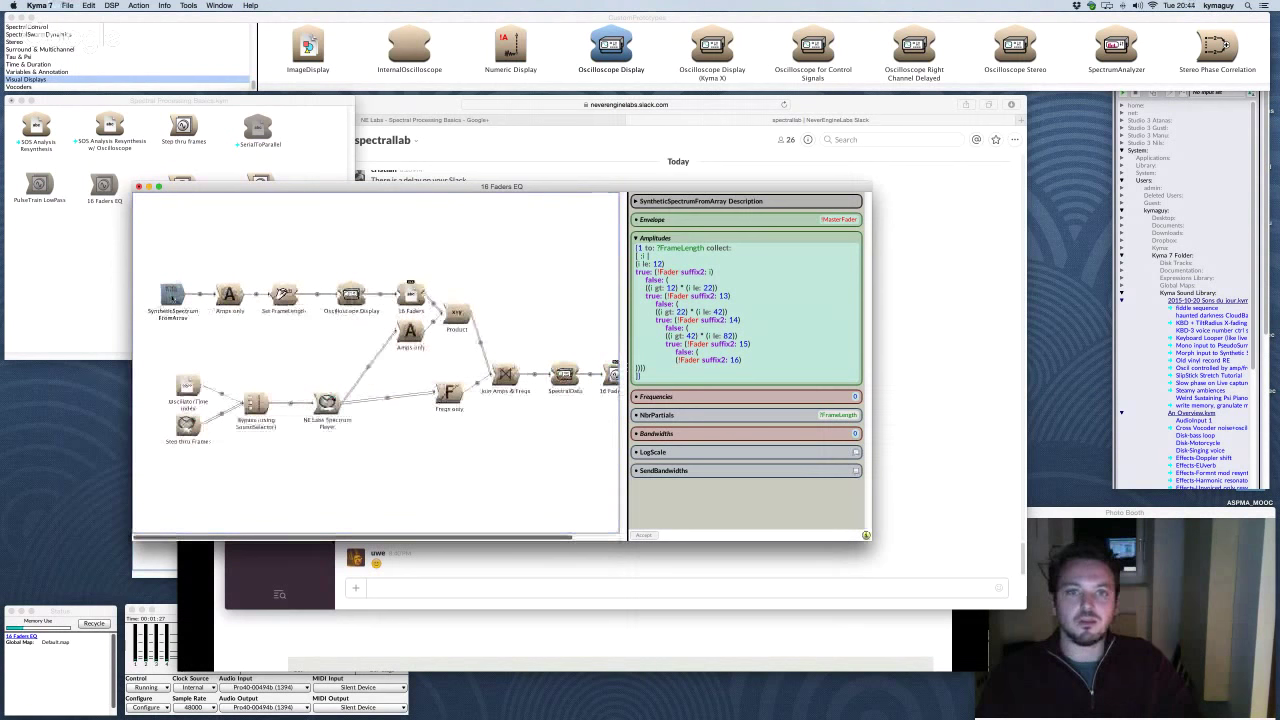
# Step: Review the 16 Faders EQ signal flow, close it, and open the 16 Faders EQ w/ Product1 Sound for editing
pyautogui.hscroll(3, 244, 259)
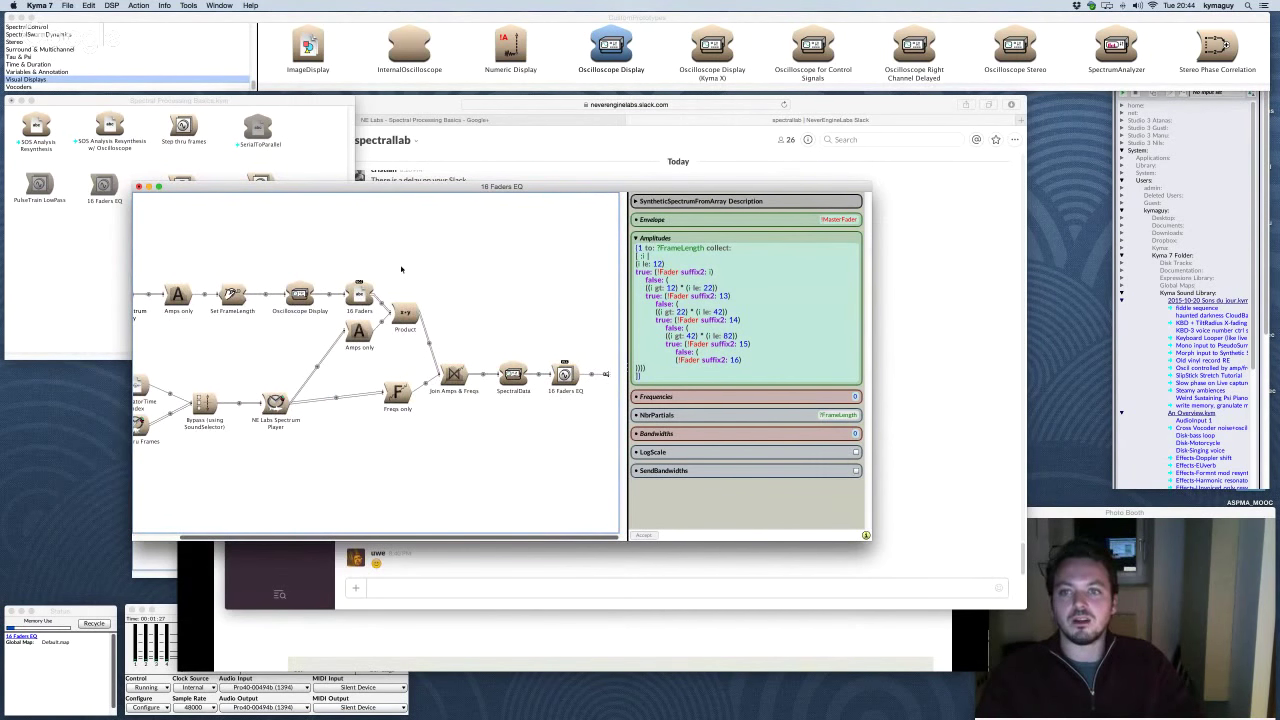
pyautogui.hscroll(-3, 401, 268)
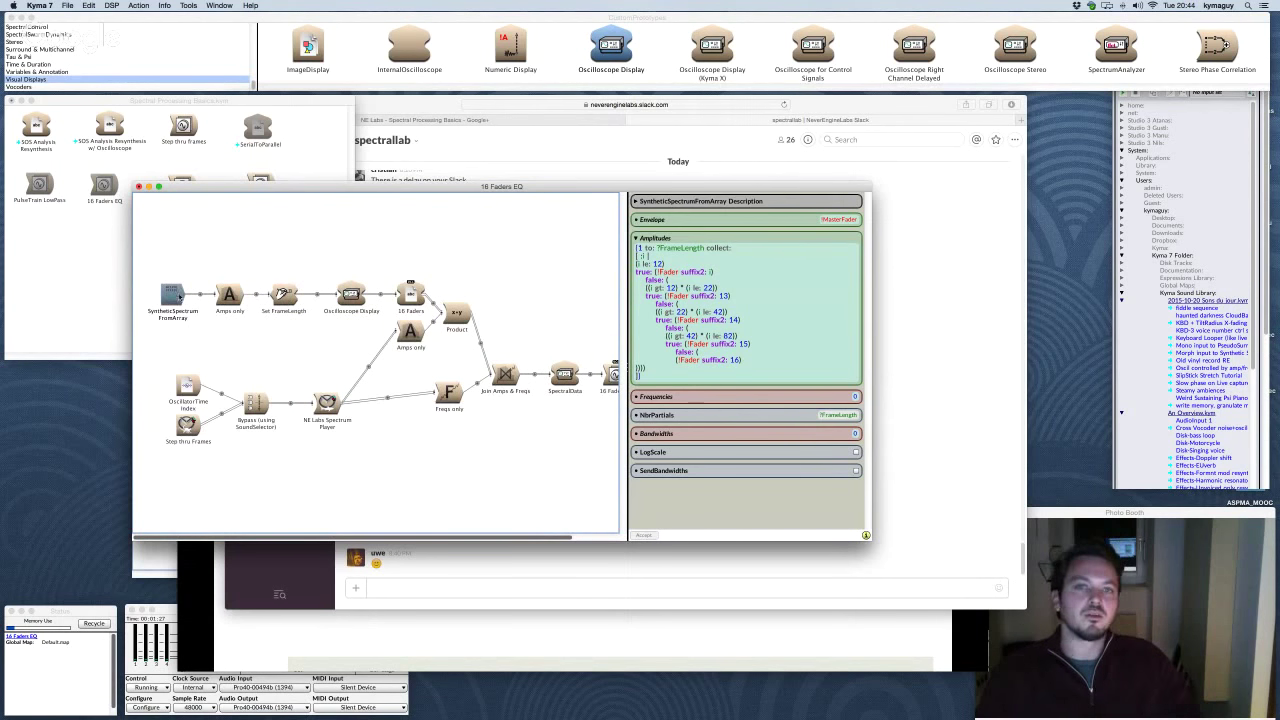
pyautogui.hscroll(3, 472, 284)
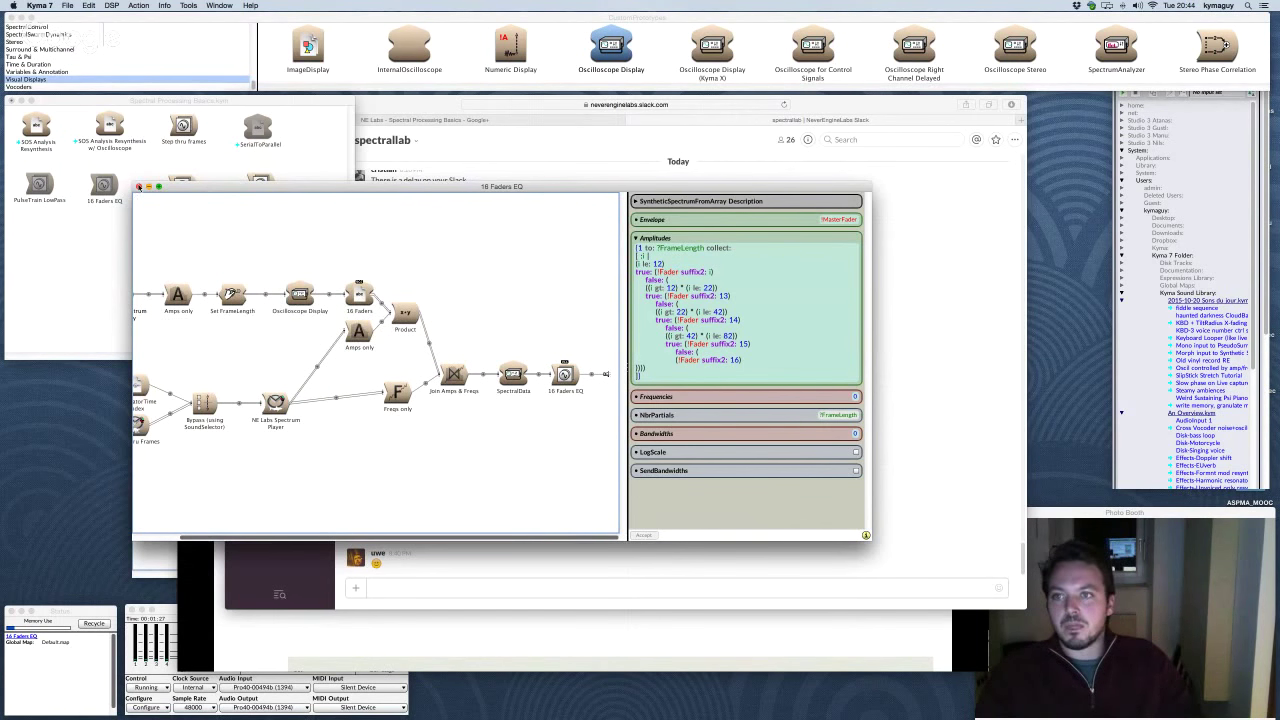
pyautogui.click(139, 186)
pyautogui.click(663, 268)
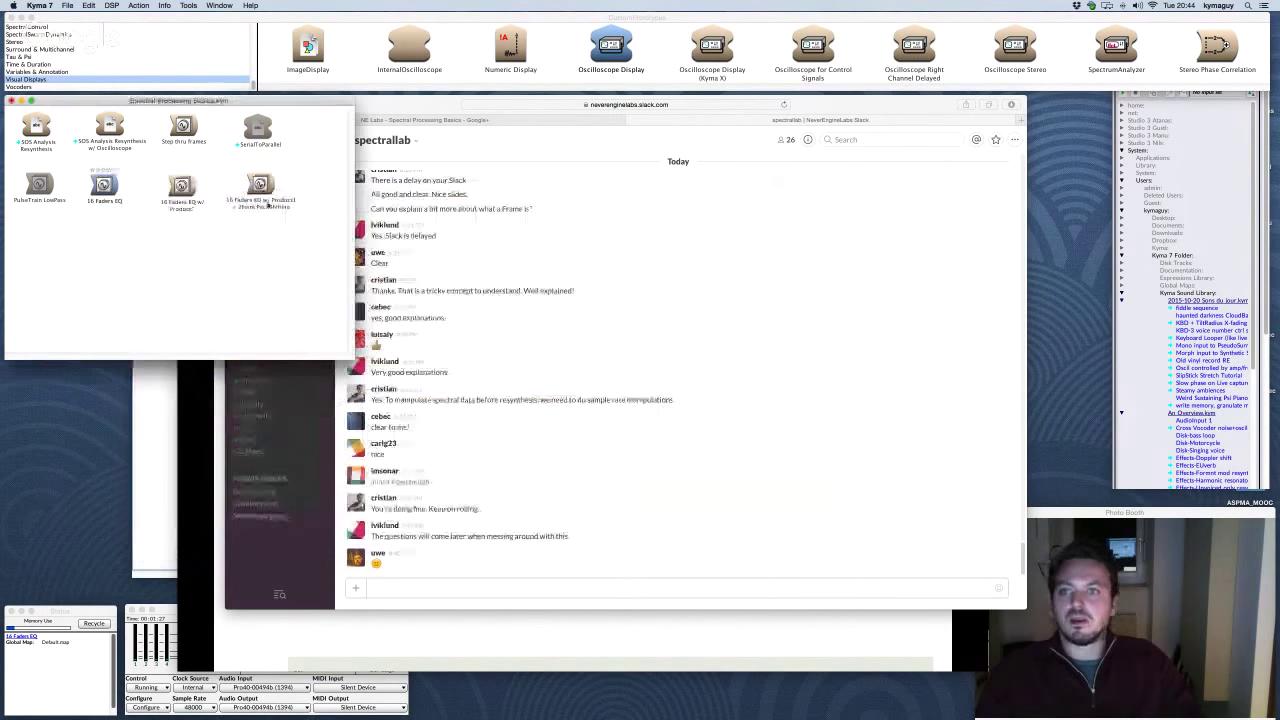
pyautogui.doubleClick(181, 185)
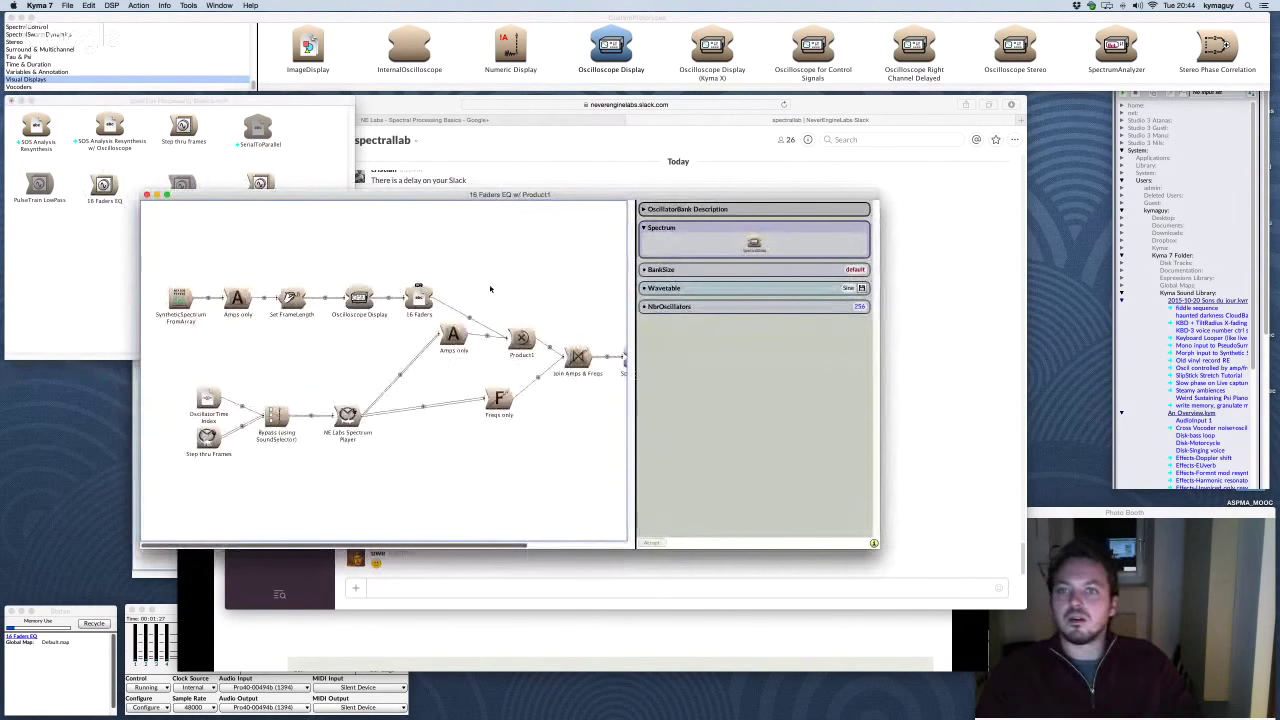
# Step: Spread the Amps only, Freqs only and neighbouring modules apart in the Product1 version's signal flow
pyautogui.hscroll(2, 476, 330)
pyautogui.click(476, 330)
pyautogui.click(393, 341)
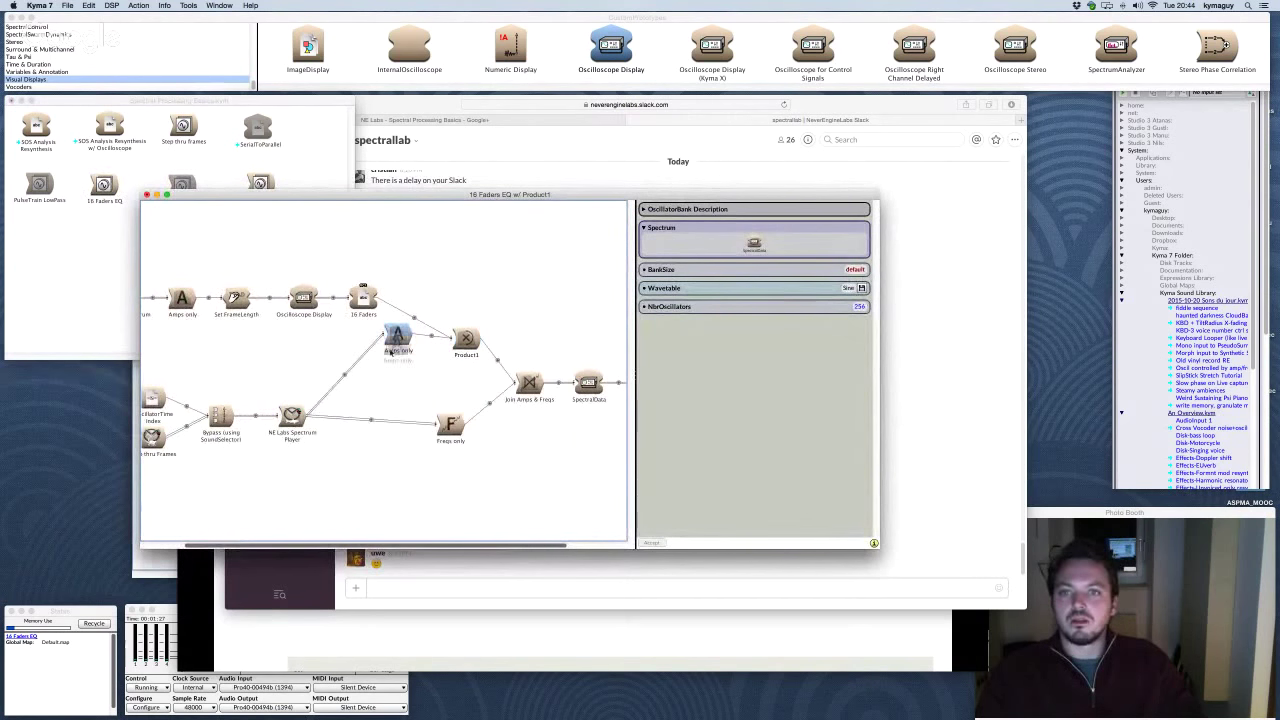
pyautogui.click(450, 421)
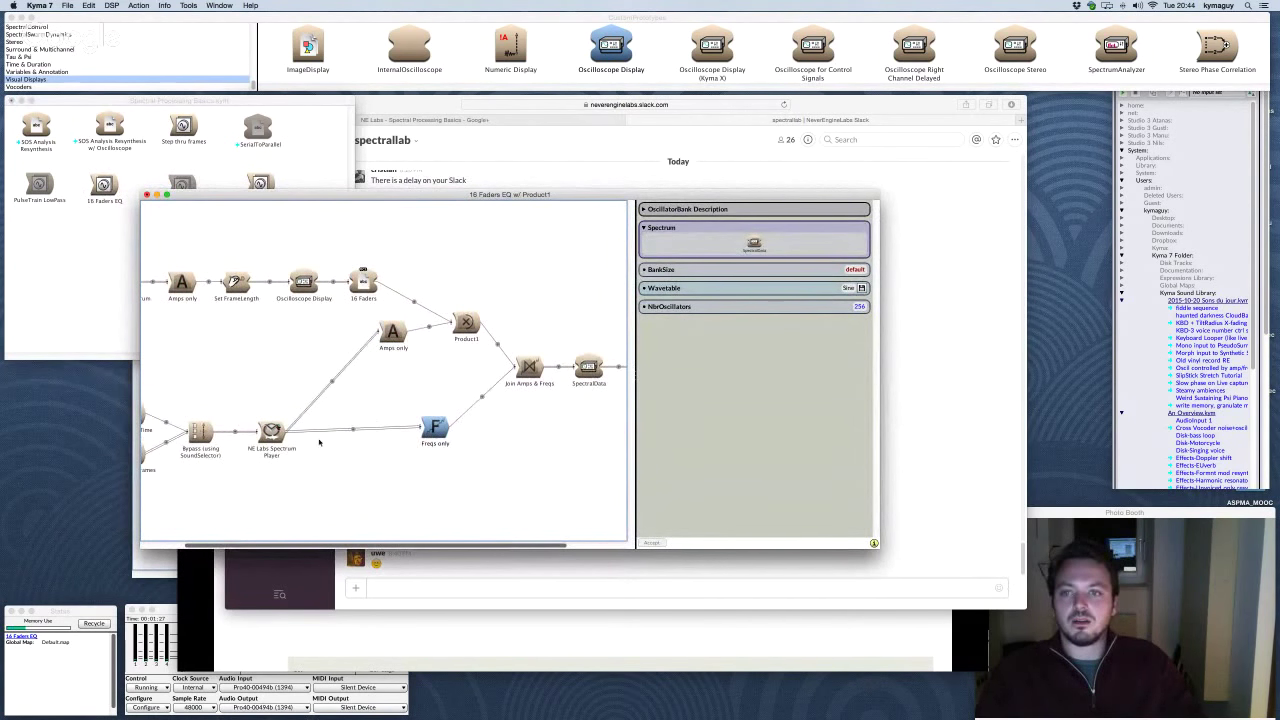
# Step: Select the Product1 module on the amplitude branch and set its Order to 1
pyautogui.click(271, 425)
pyautogui.click(468, 338)
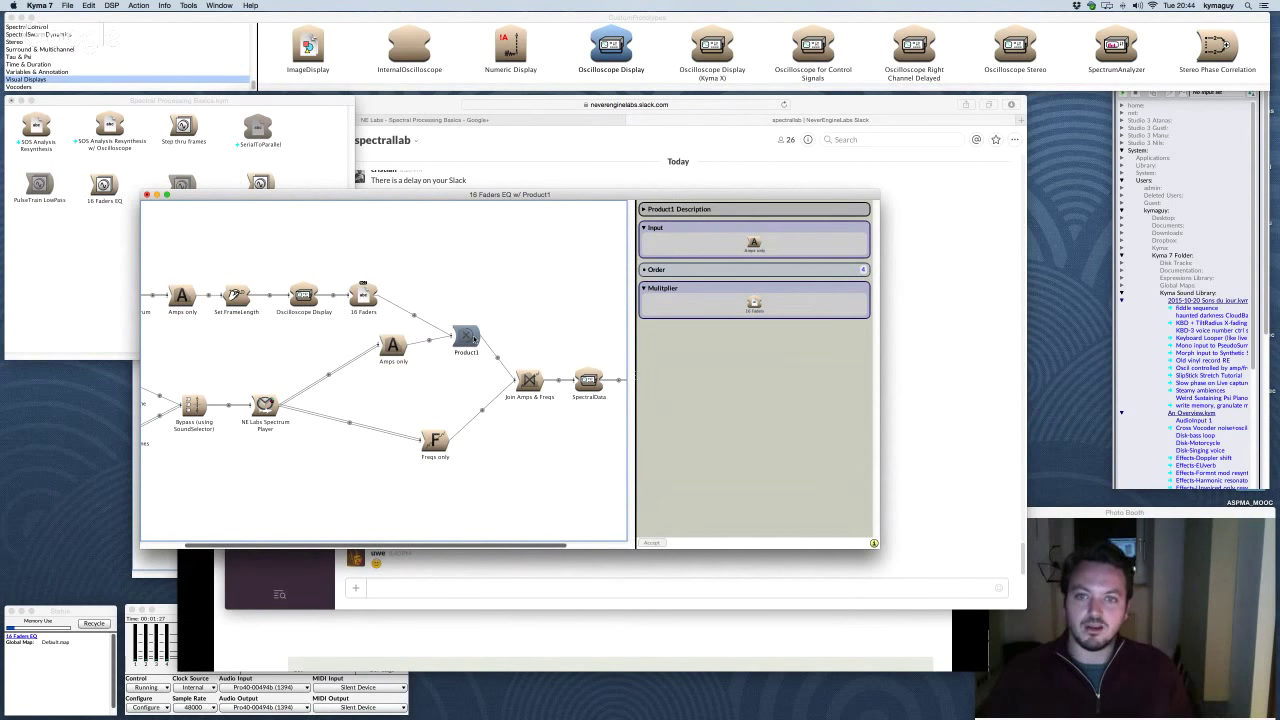
pyautogui.hscroll(-3, 436, 289)
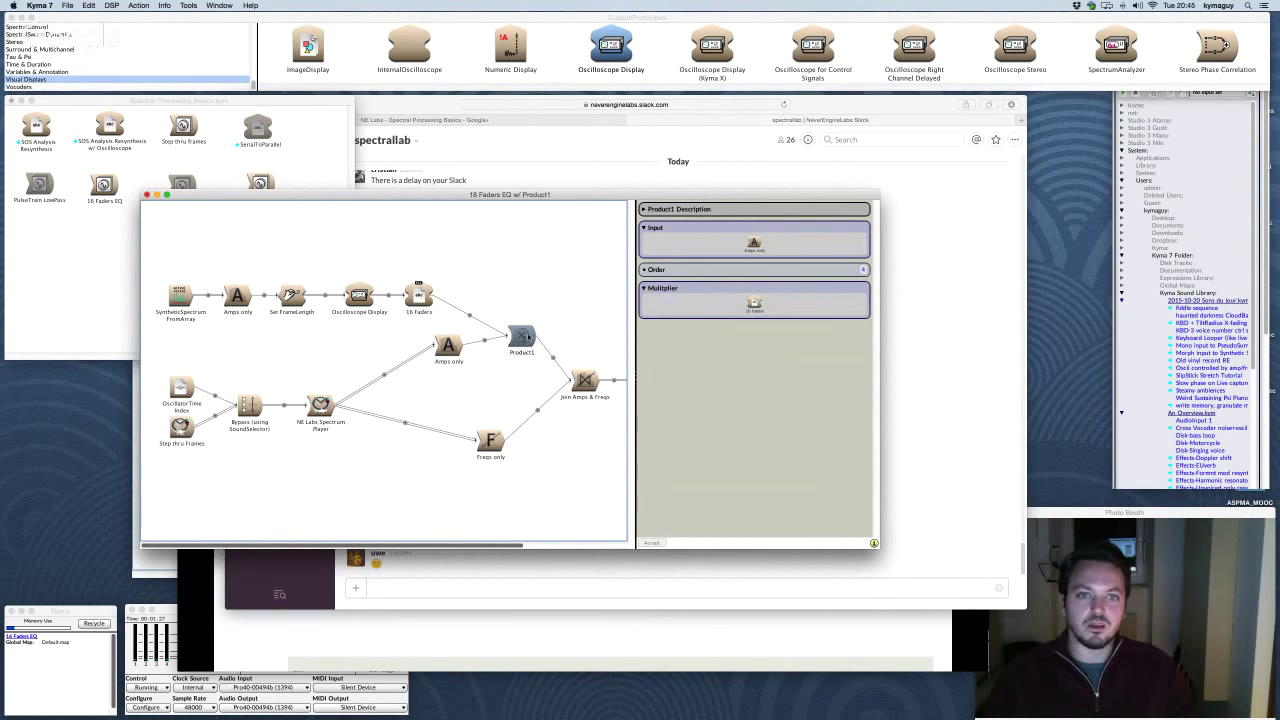
pyautogui.click(840, 270)
pyautogui.write('1')
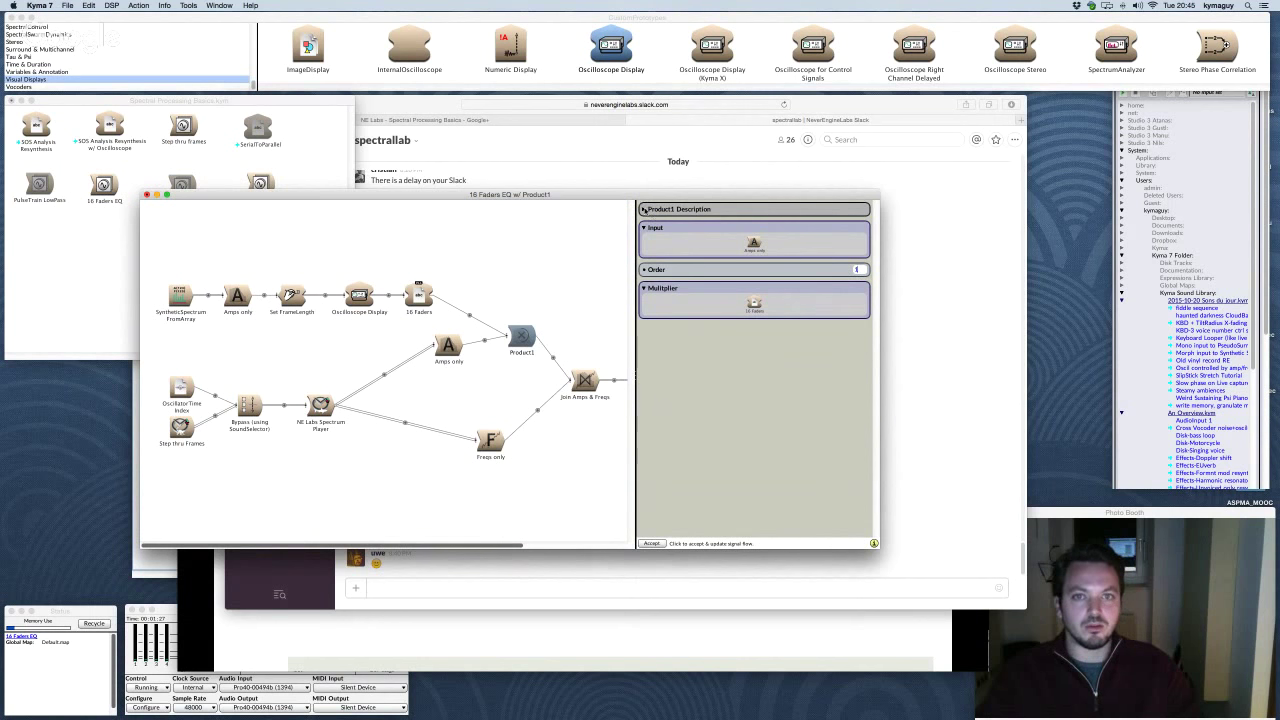
# Step: Read the Product1 description and set the module's Order to 4
pyautogui.click(644, 209)
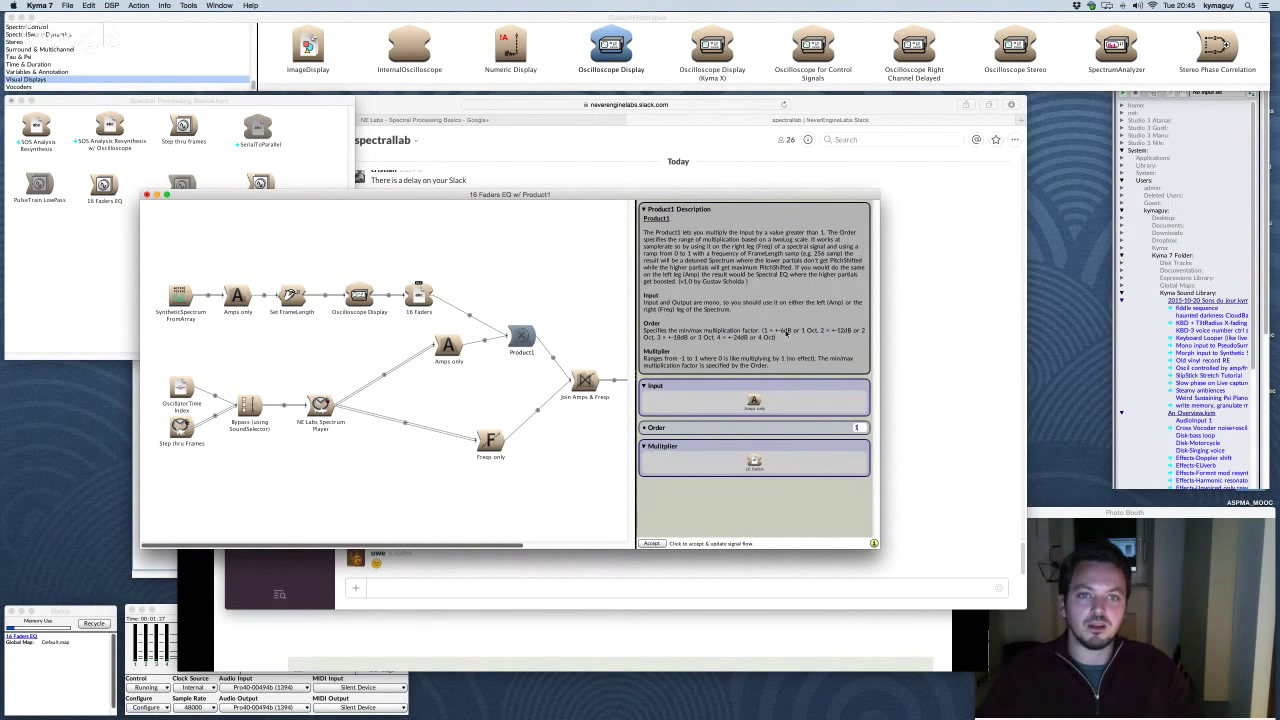
pyautogui.click(534, 269)
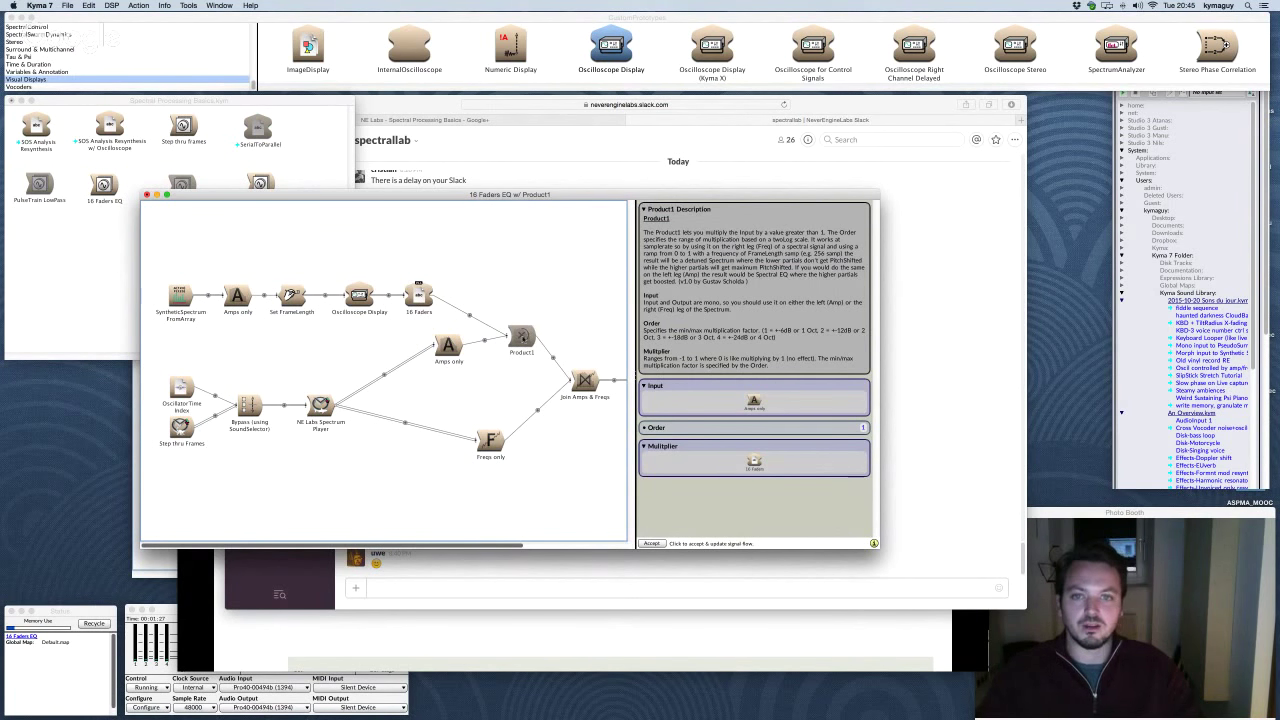
pyautogui.click(866, 428)
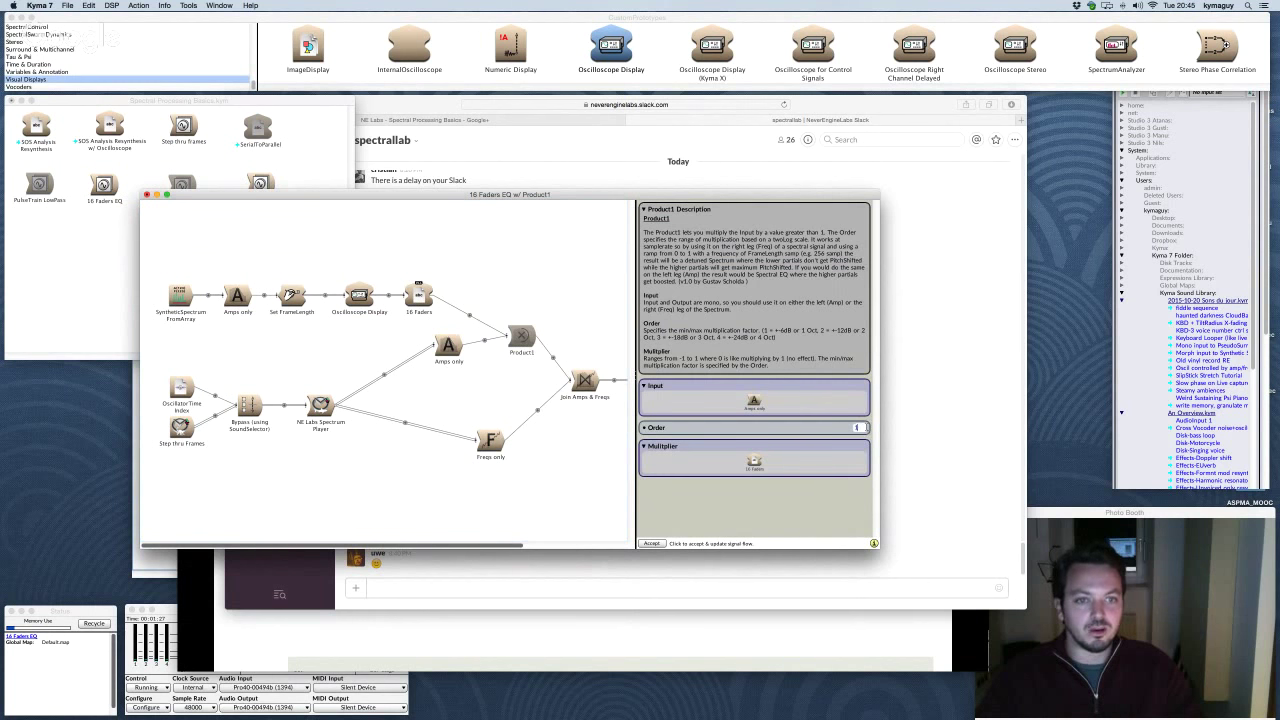
pyautogui.doubleClick(857, 427)
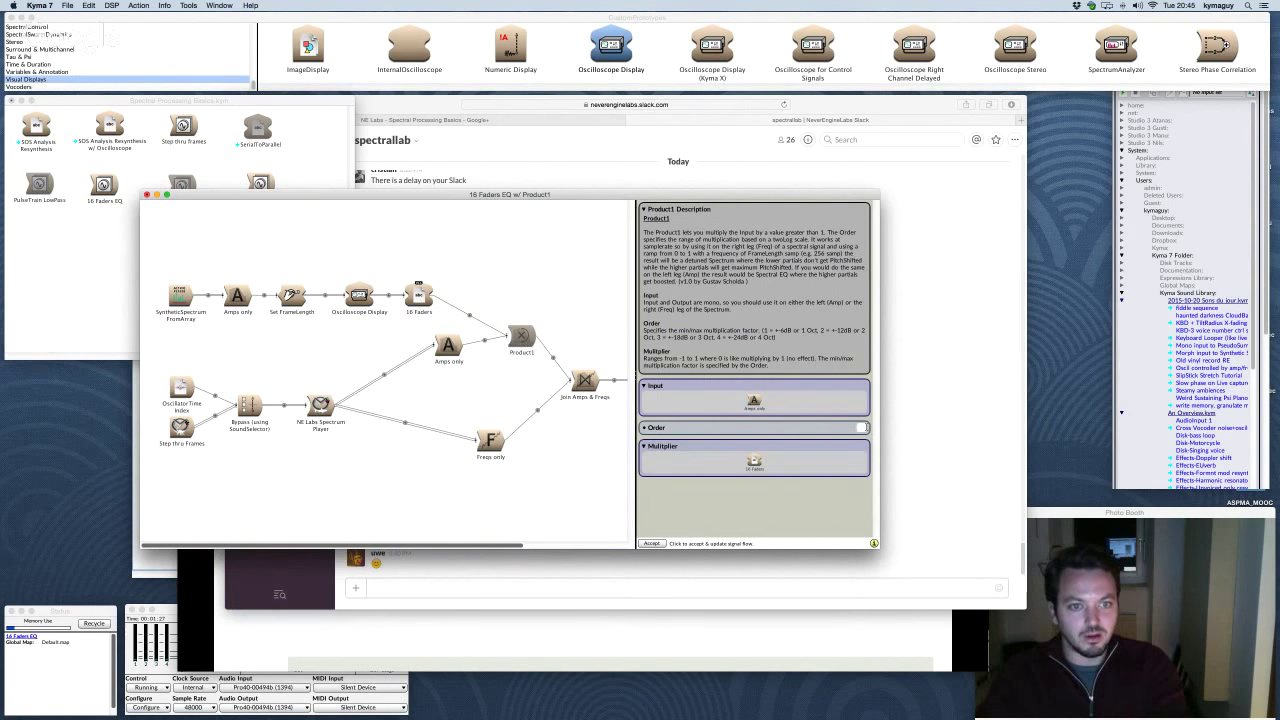
pyautogui.click(480, 366)
# Step: Play the 16 Faders EQ w/ Product1 Sound and show its SpectralControl surface
pyautogui.hscroll(5, 480, 366)
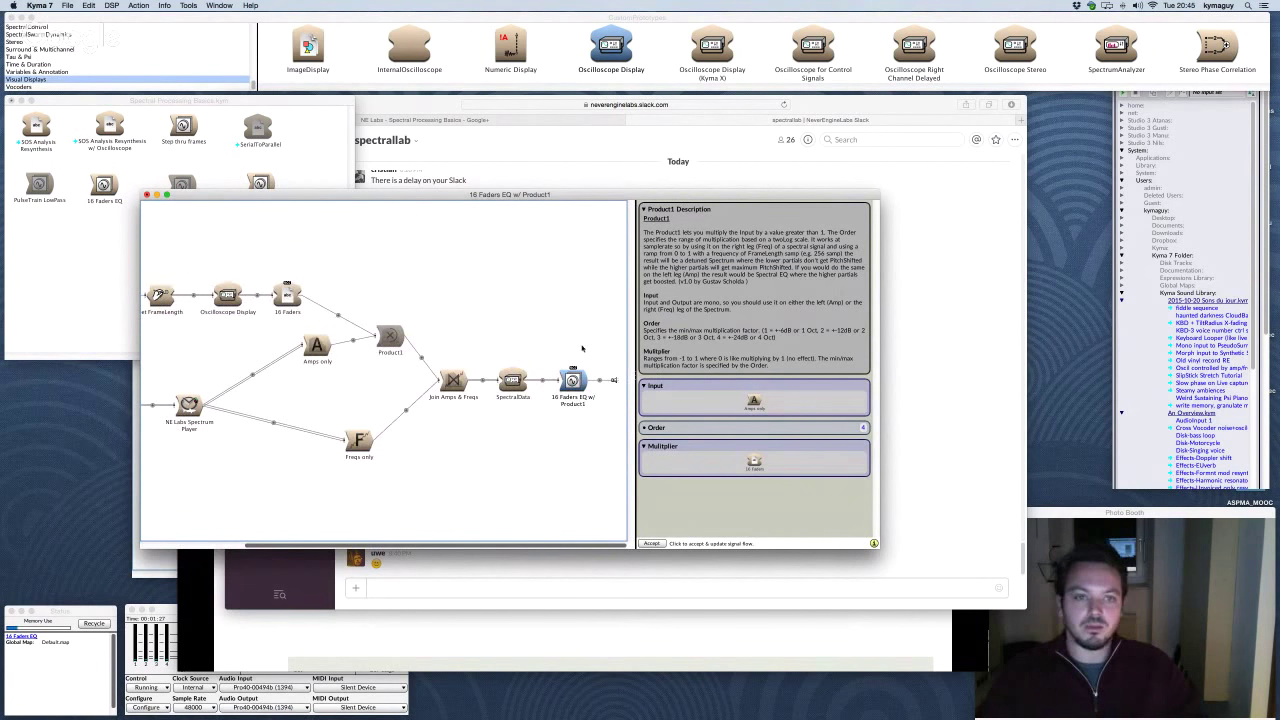
pyautogui.hscroll(-5, 520, 317)
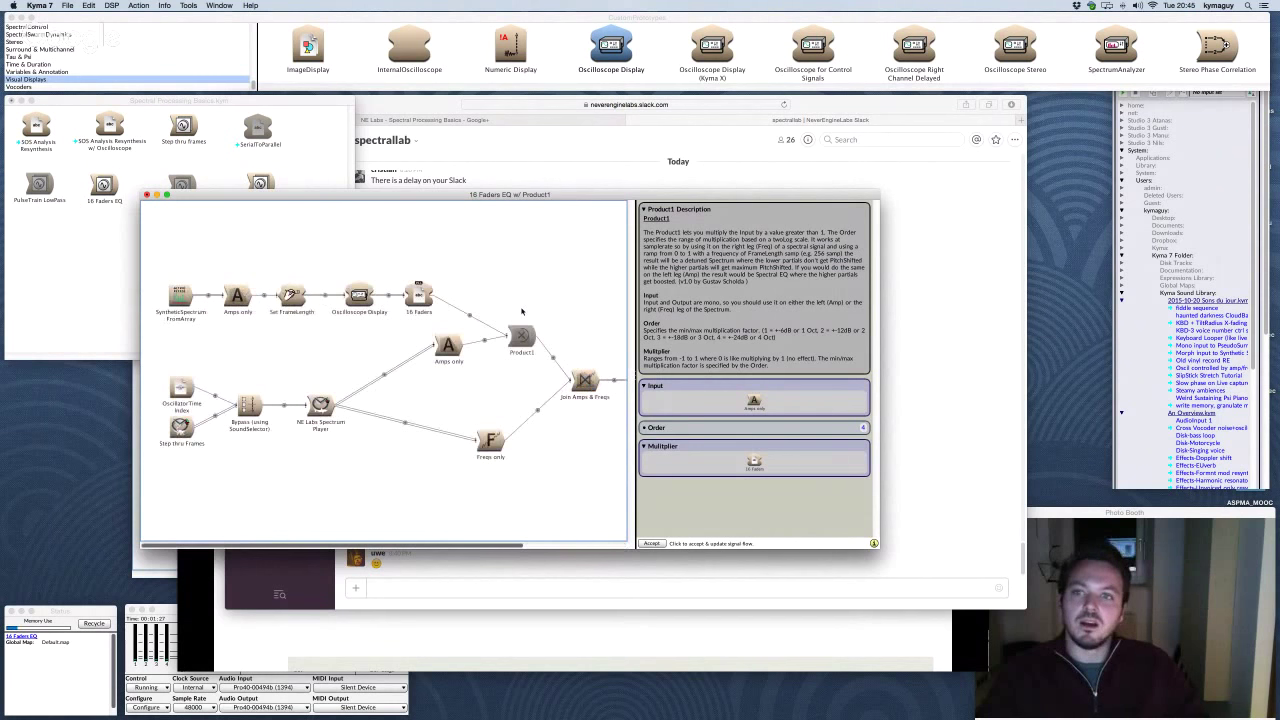
pyautogui.hscroll(5, 523, 313)
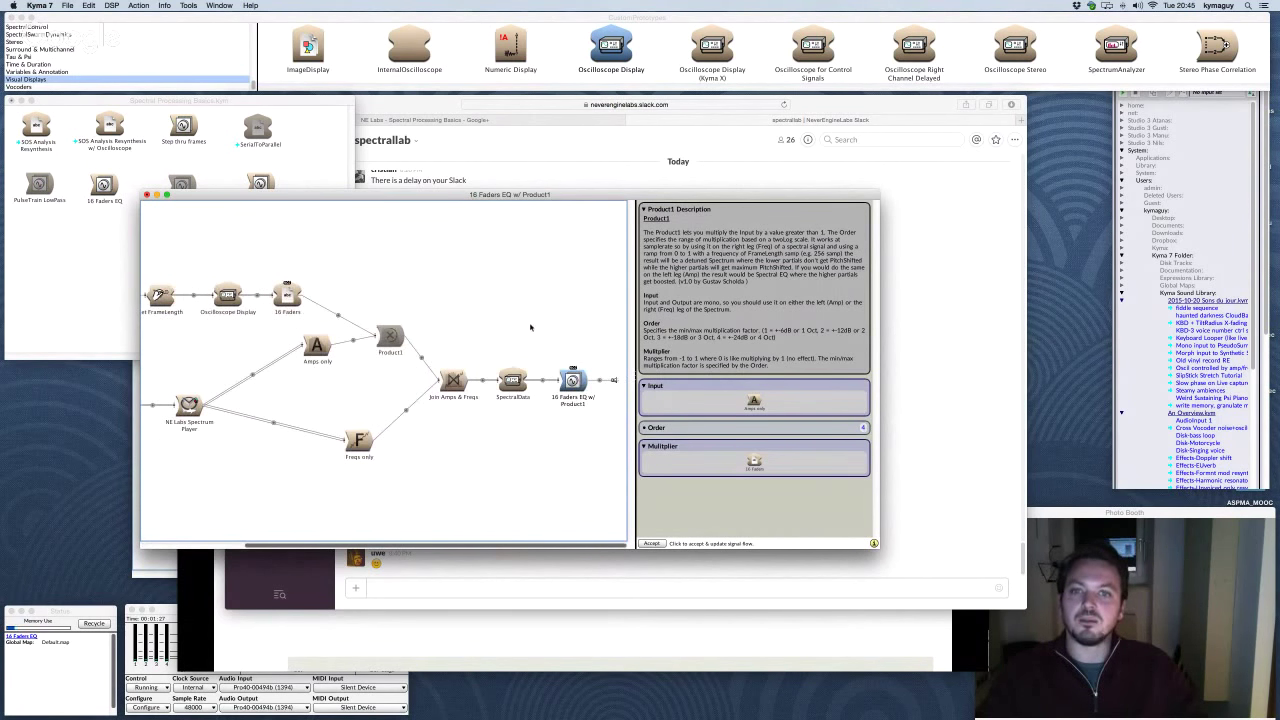
pyautogui.hscroll(-3, 400, 328)
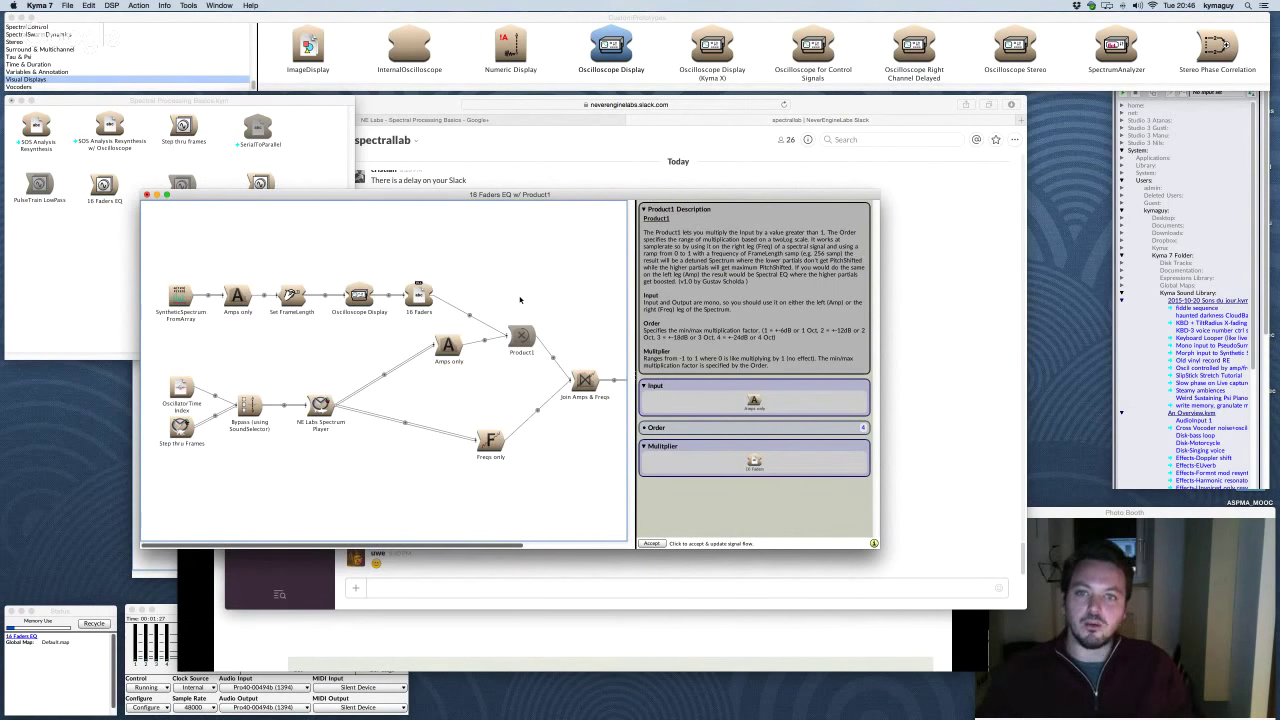
pyautogui.hscroll(3, 564, 411)
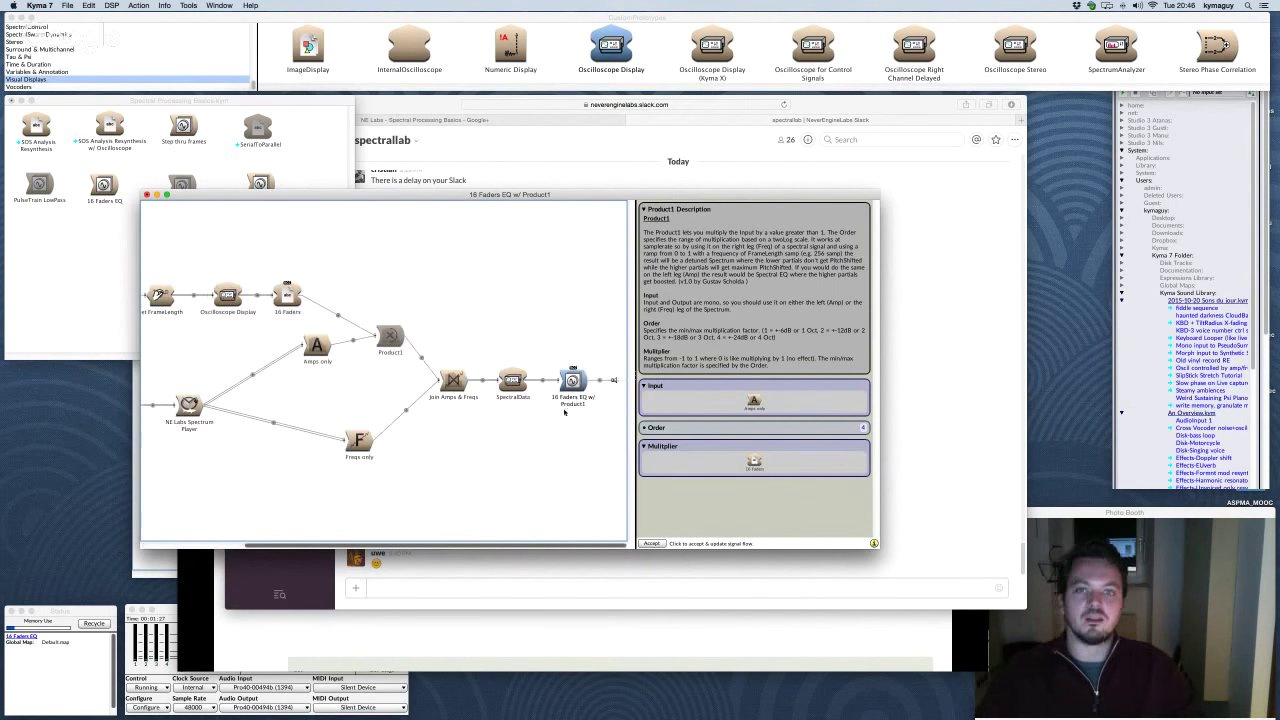
pyautogui.press('super+p')
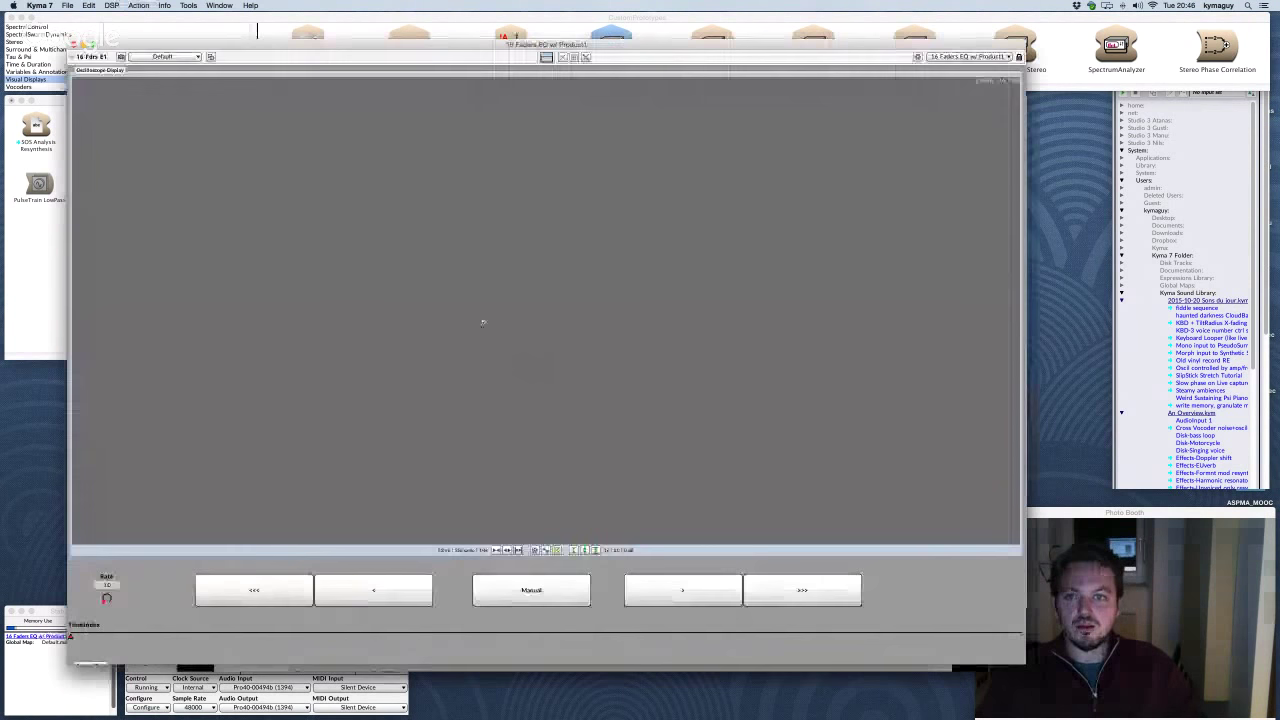
pyautogui.click(1018, 56)
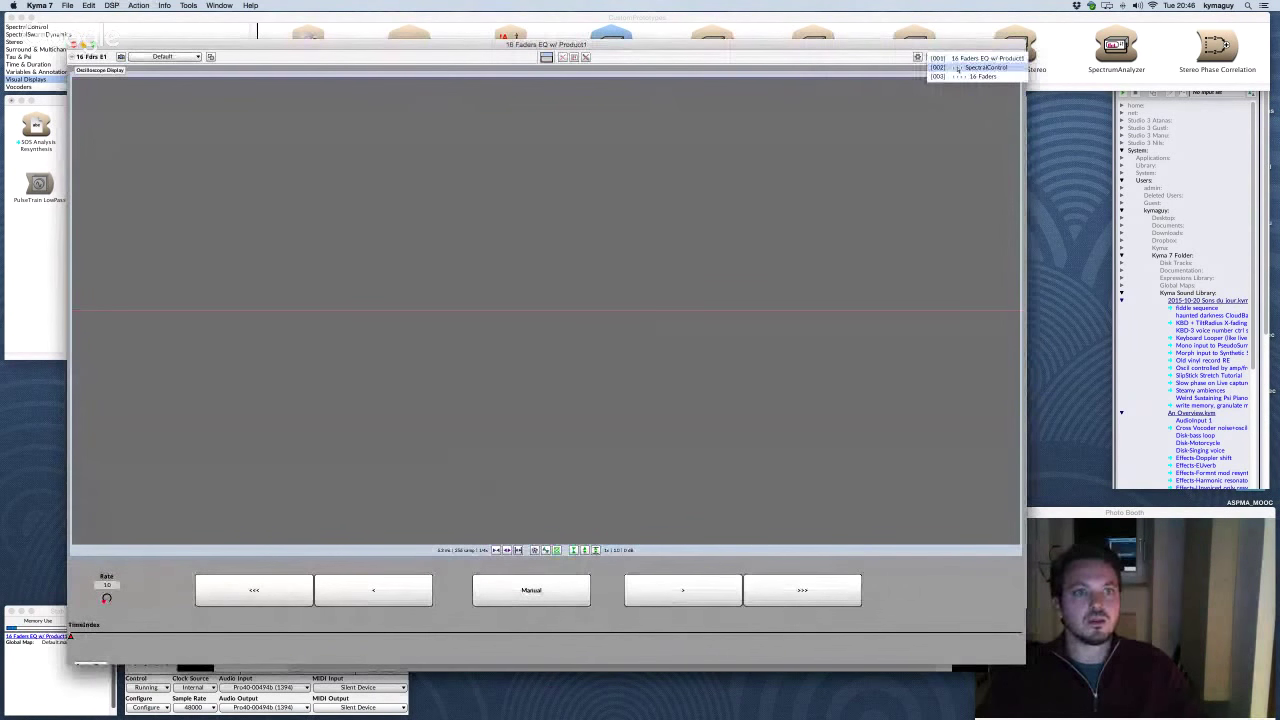
pyautogui.click(958, 67)
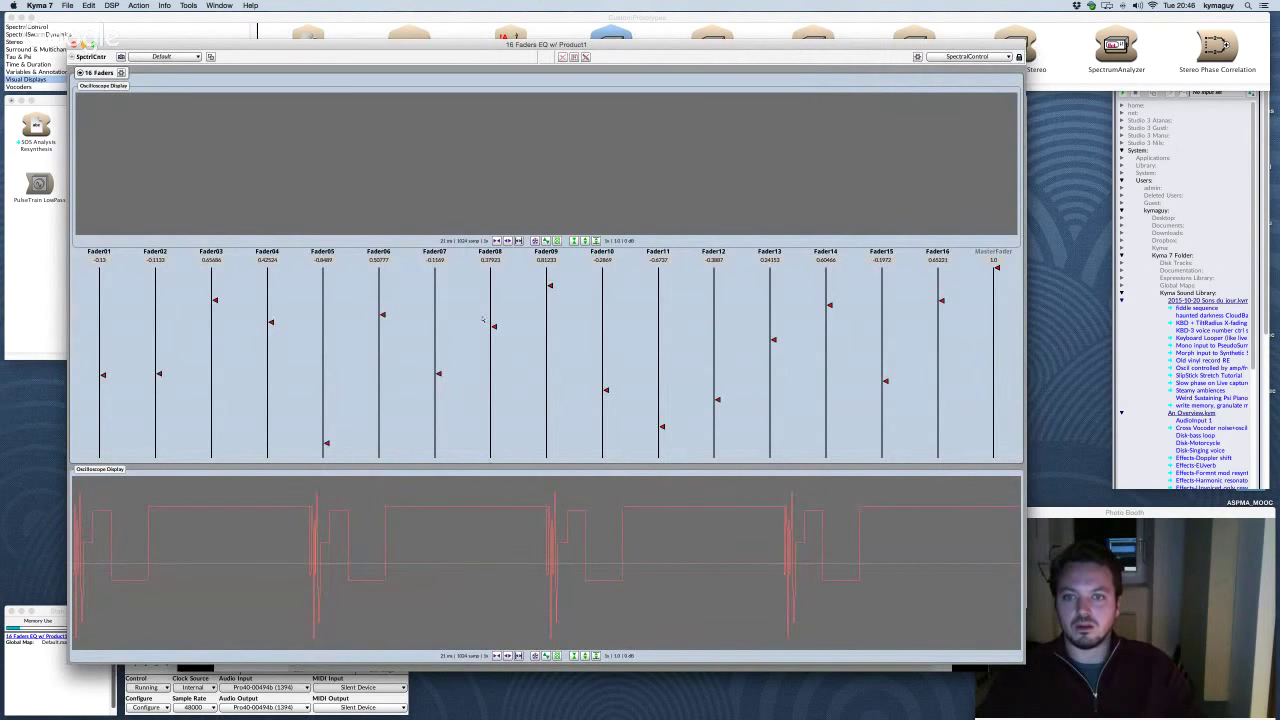
# Step: Lower the master fader to about 0.50, raise it to about 0.66, and close the control surface
pyautogui.moveTo(995, 285); pyautogui.dragTo(995, 362)
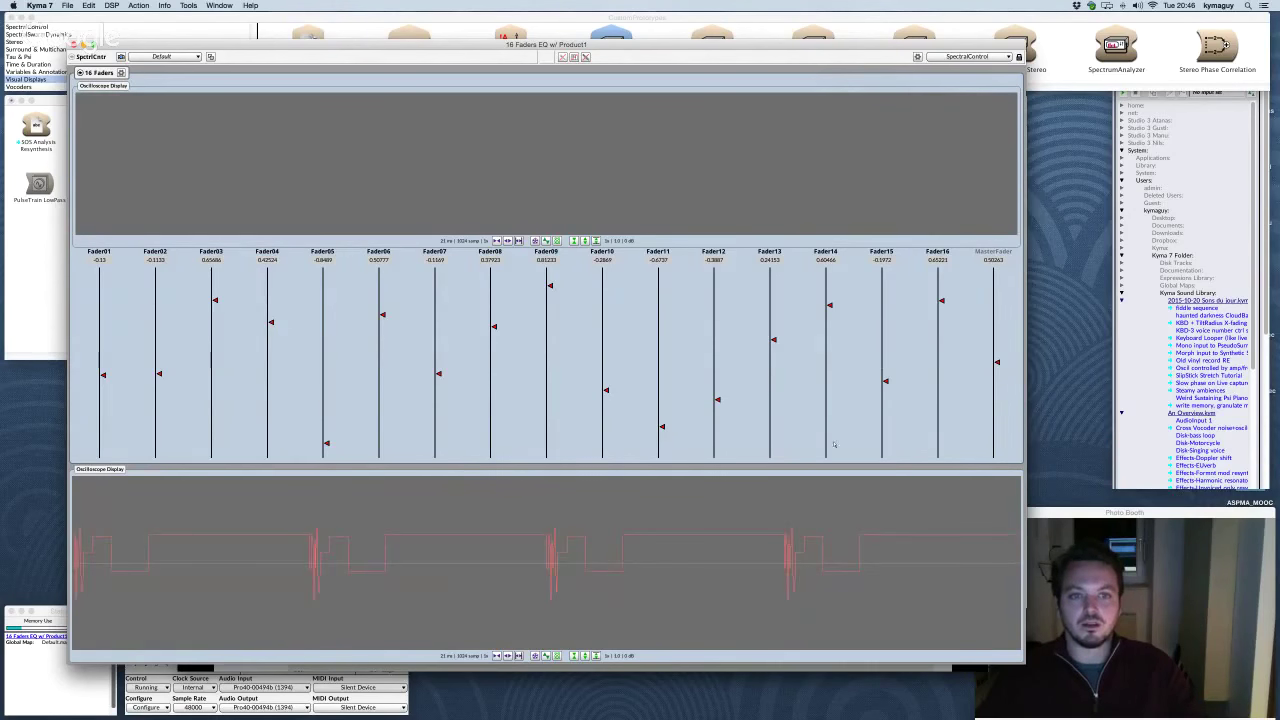
pyautogui.click(994, 331)
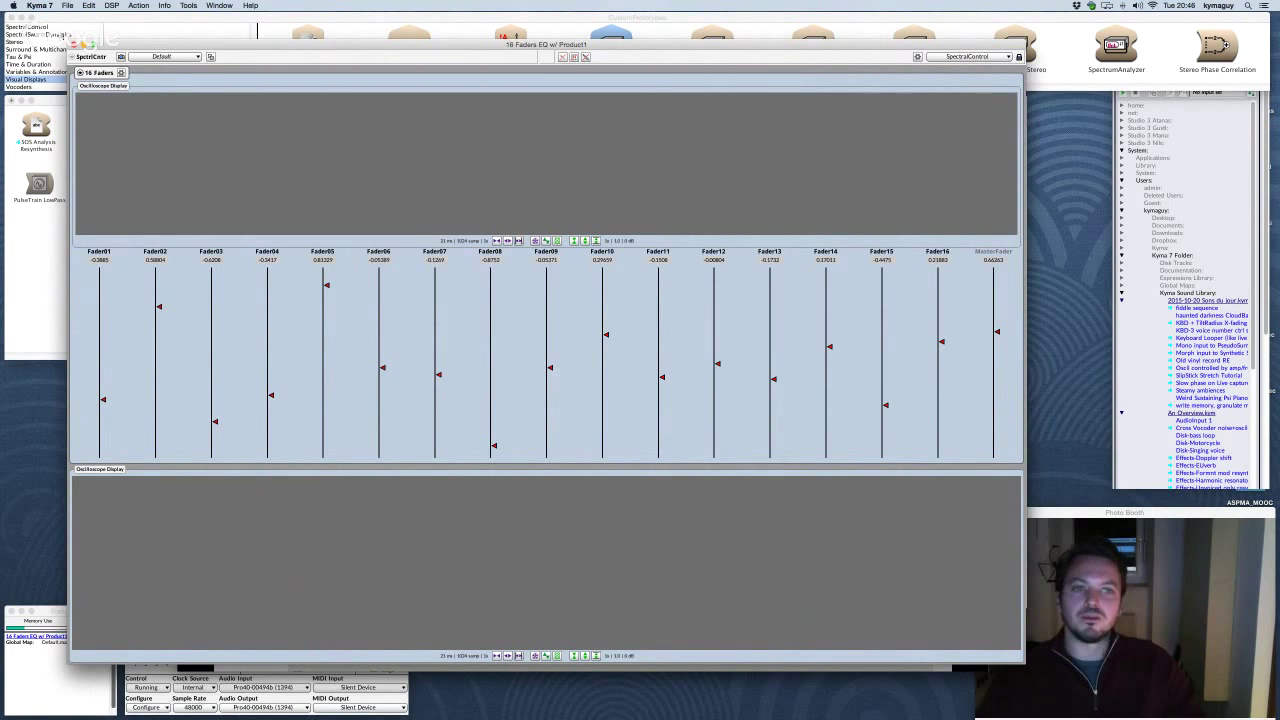
pyautogui.click(74, 46)
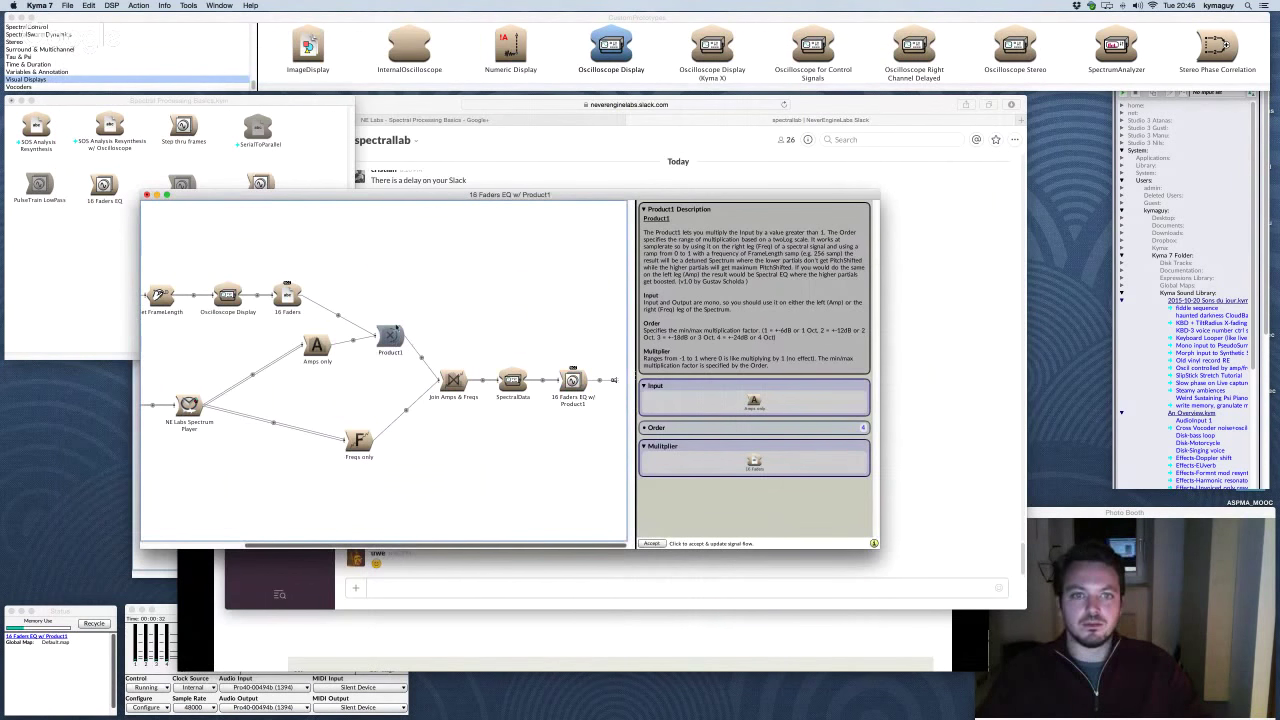
# Step: Examine Product1's multiplier input and the SyntheticSpectrumFromArray amplitude expression, and close the Sound's editor
pyautogui.hscroll(-5, 426, 234)
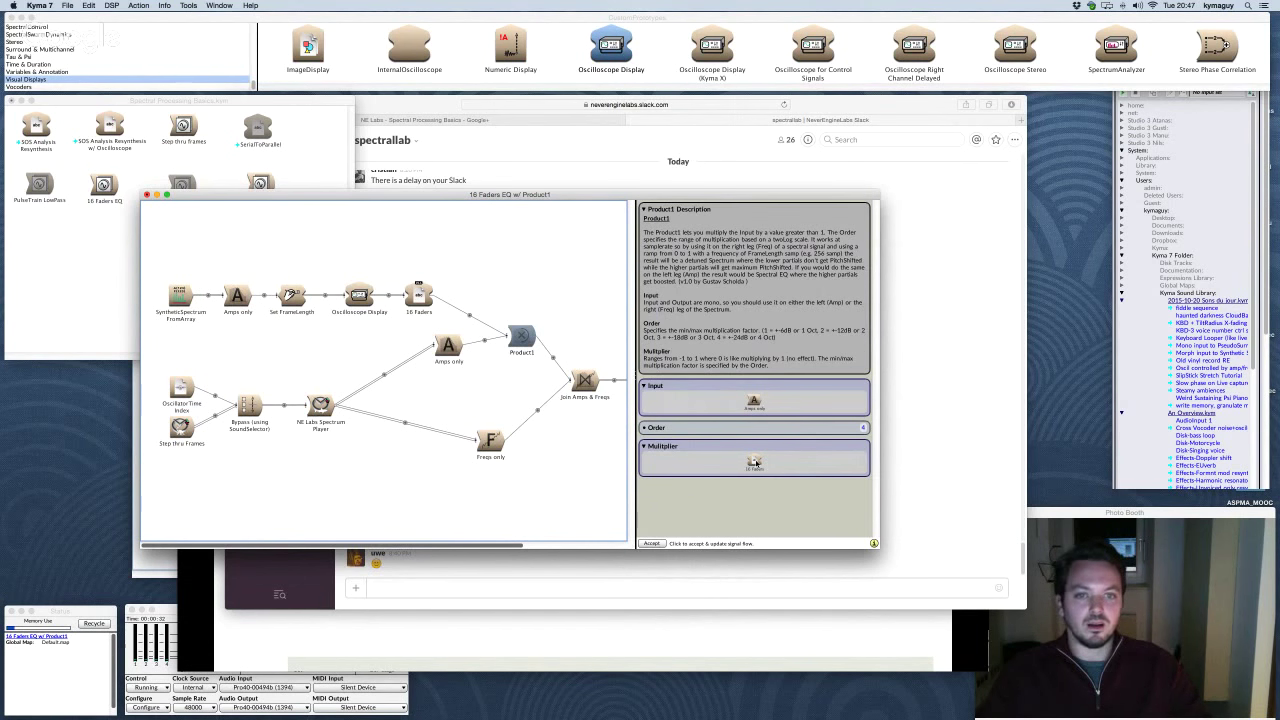
pyautogui.moveTo(662, 449)
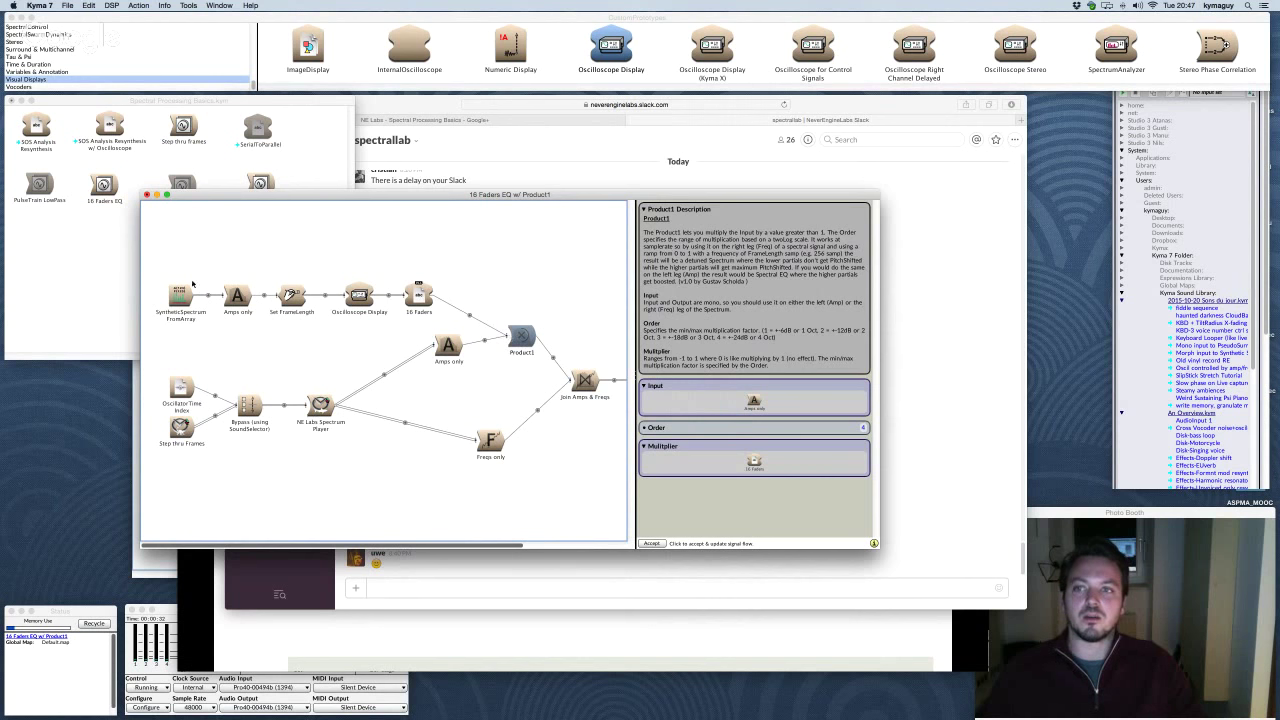
pyautogui.click(184, 298)
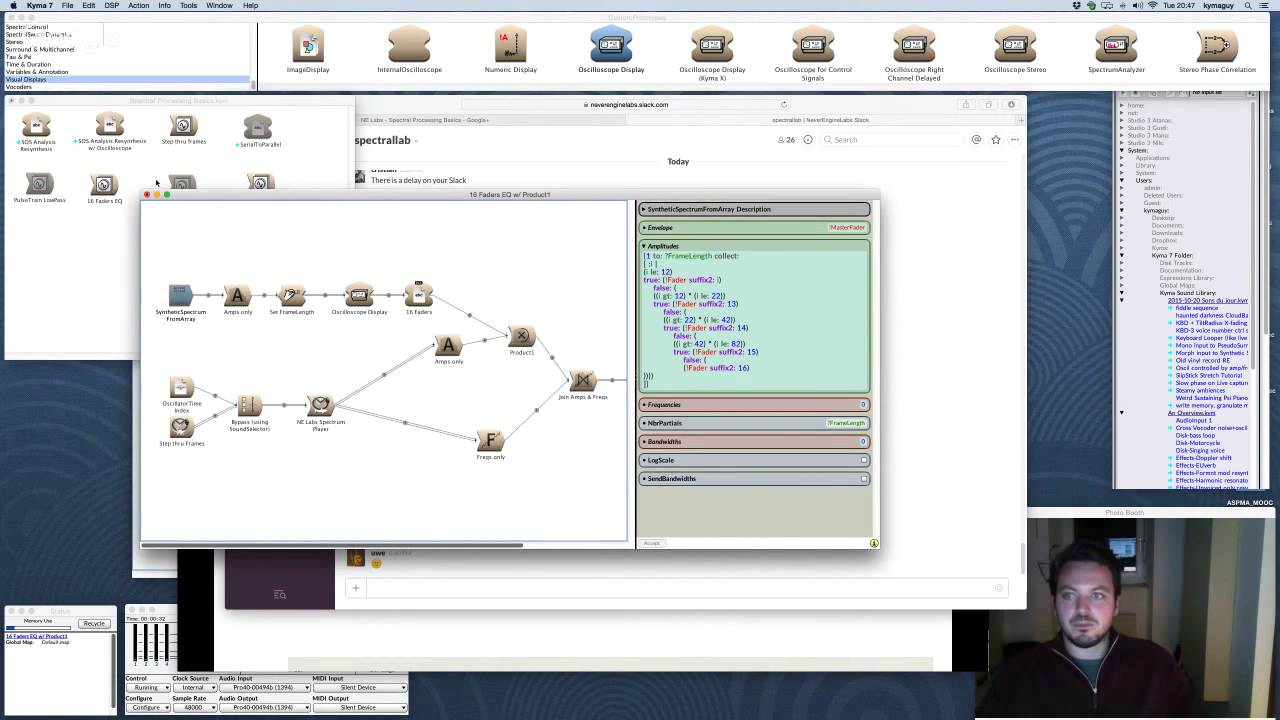
pyautogui.click(147, 194)
pyautogui.click(687, 268)
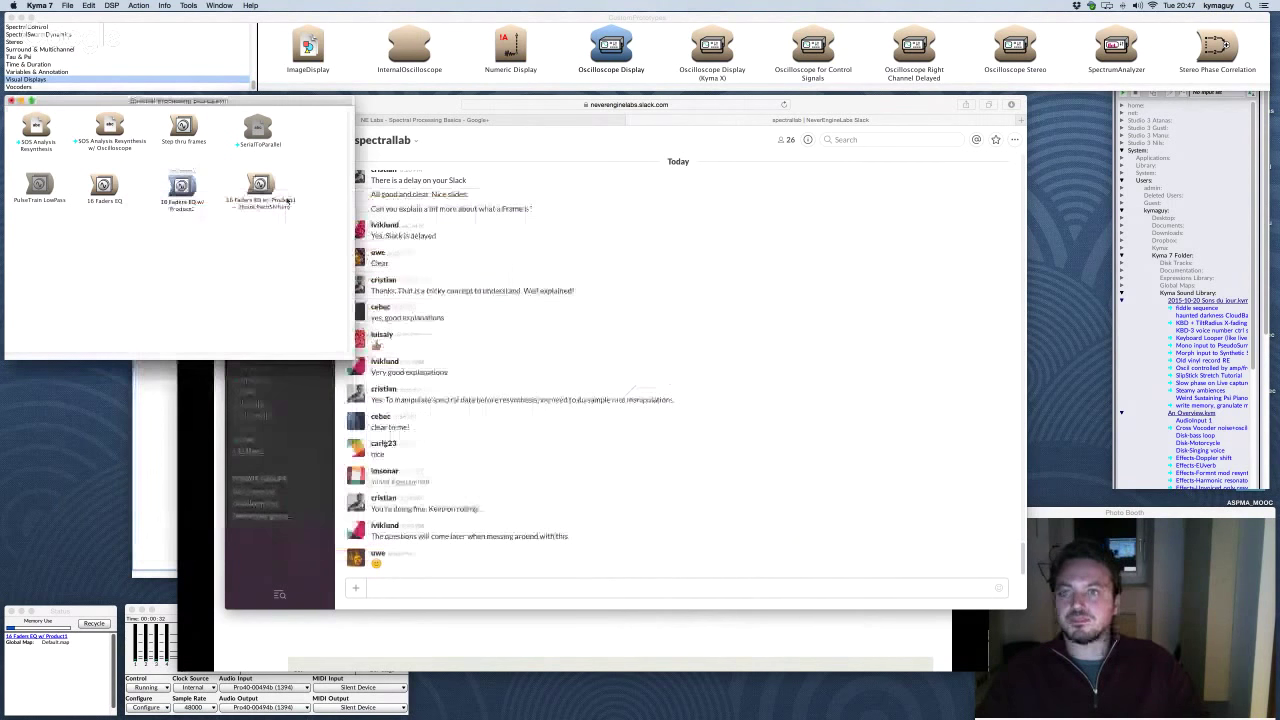
# Step: Open the 16 Faders EQ w/ Product1 + 2Point PitchShifting Sound and read the description of Product1 on the Freqs only branch
pyautogui.doubleClick(262, 185)
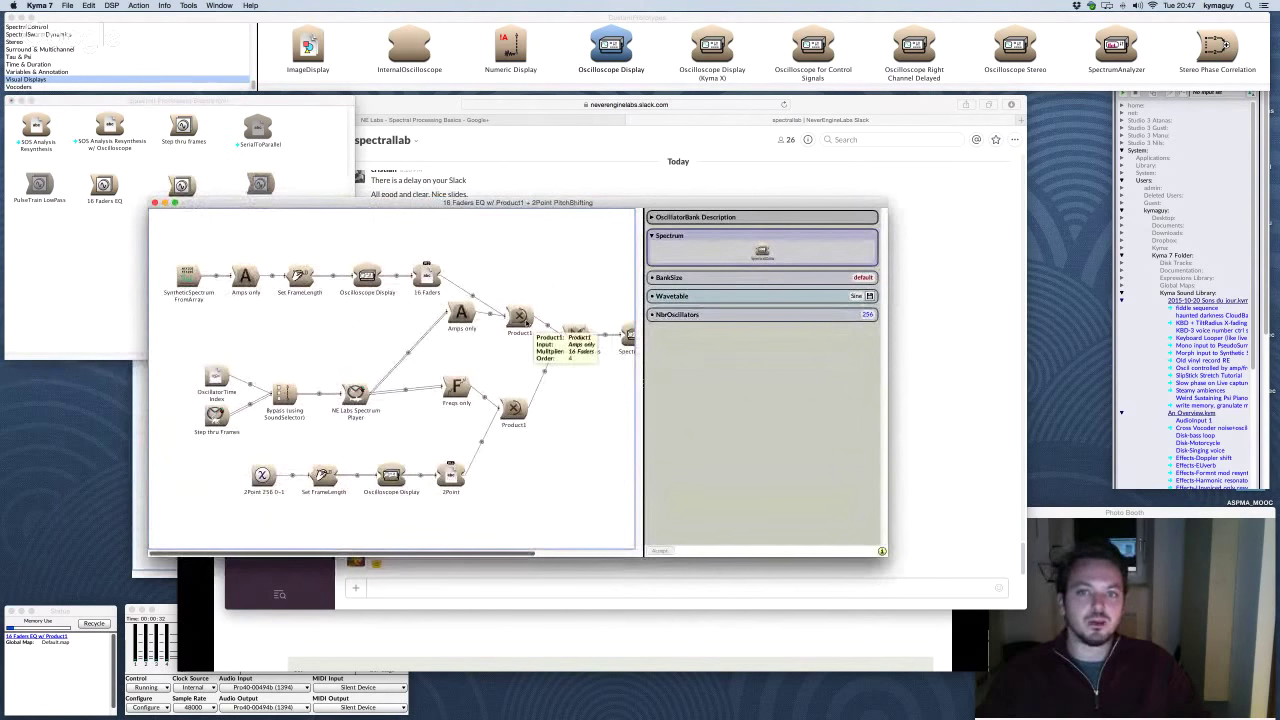
pyautogui.hscroll(3, 528, 335)
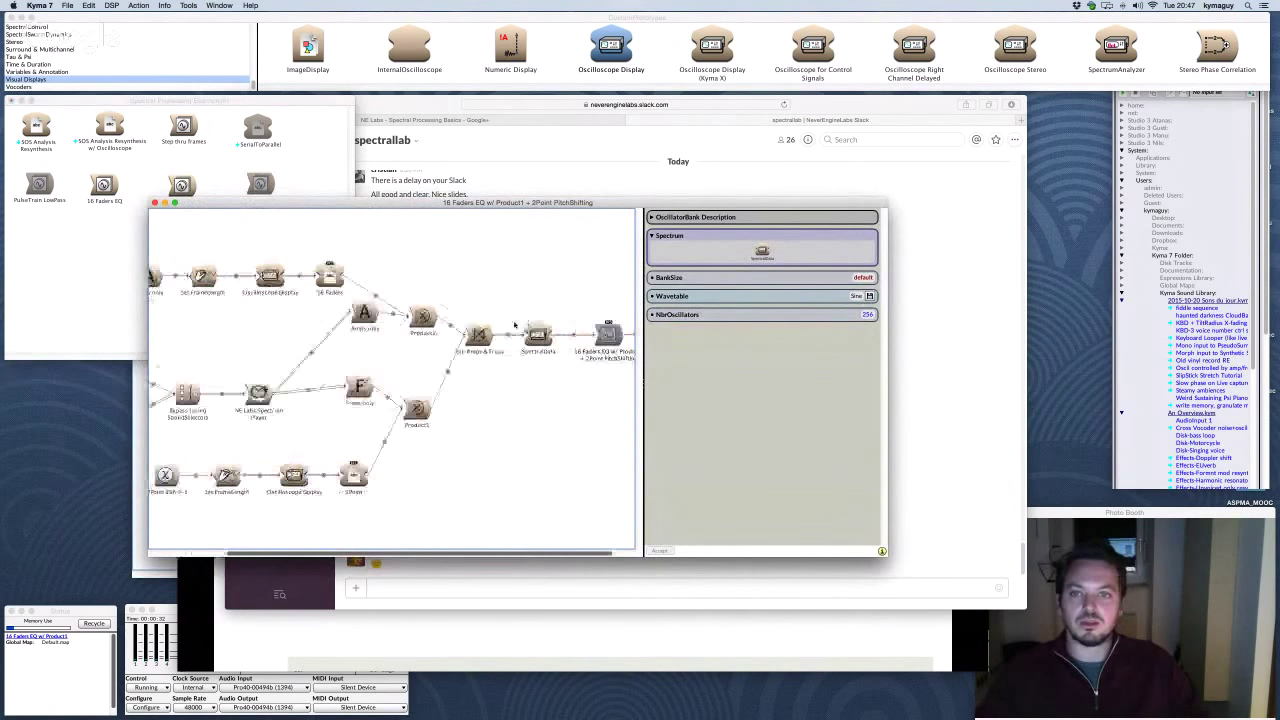
pyautogui.hscroll(-3, 533, 348)
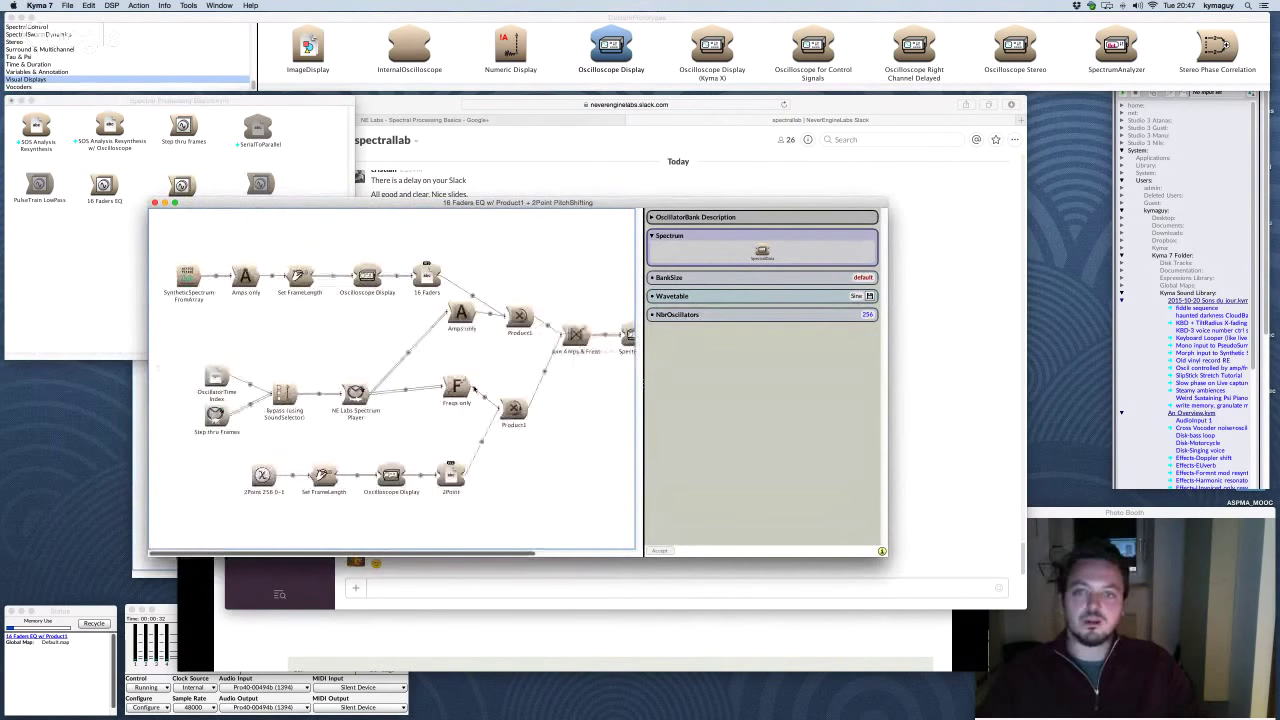
pyautogui.click(513, 410)
pyautogui.doubleClick(513, 410)
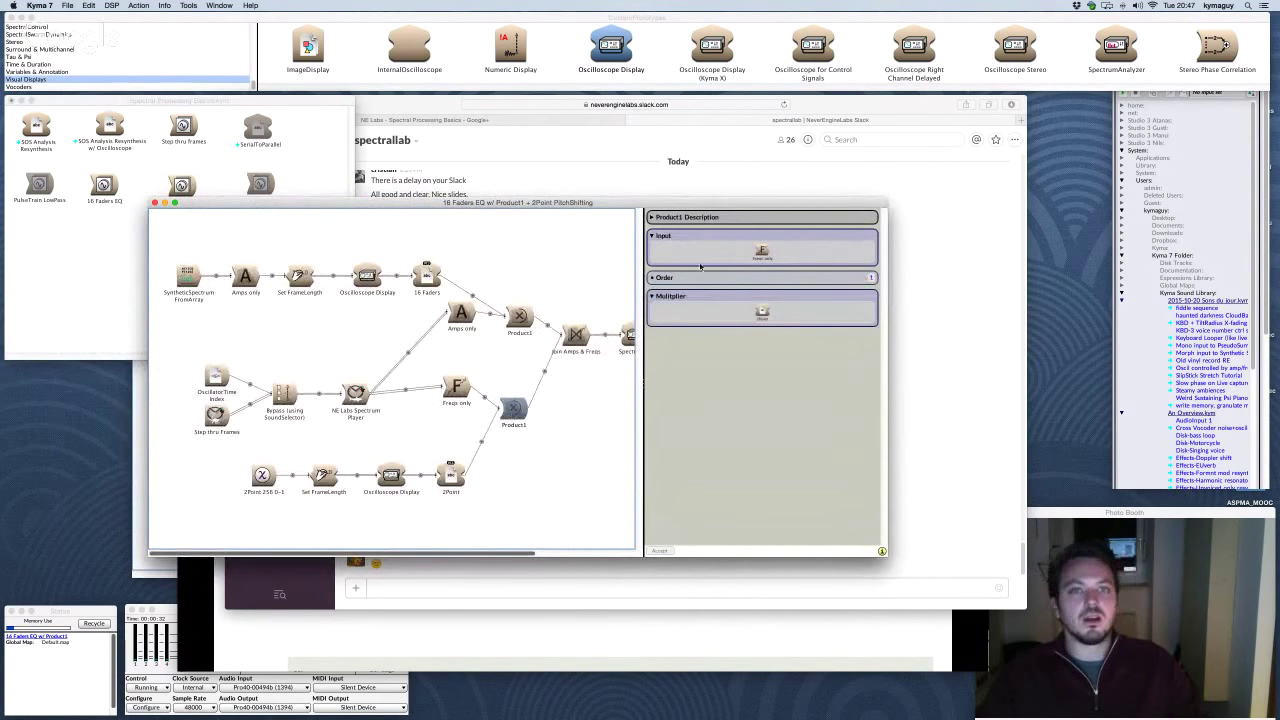
pyautogui.click(651, 218)
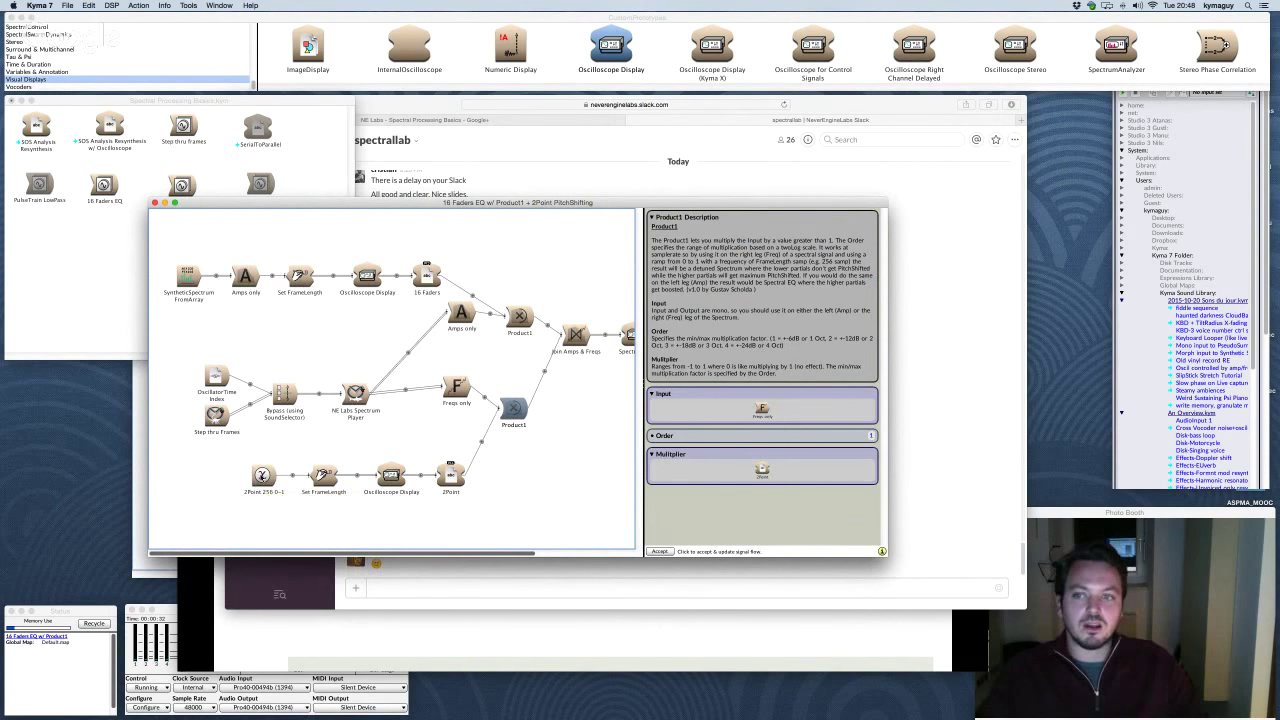
# Step: Examine the XValues, YValues and other parameters of the 2Point 256 oscillator feeding the pitch-shifting branch
pyautogui.moveTo(263, 477)
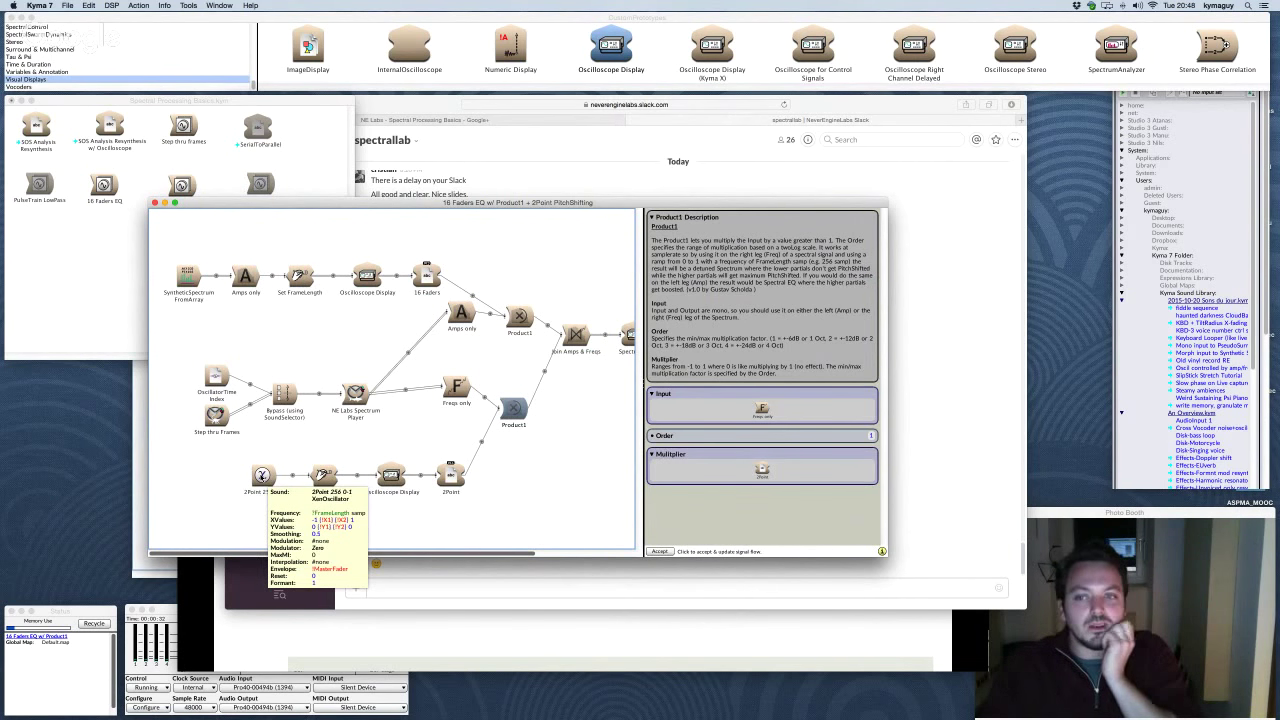
pyautogui.hscroll(3, 261, 477)
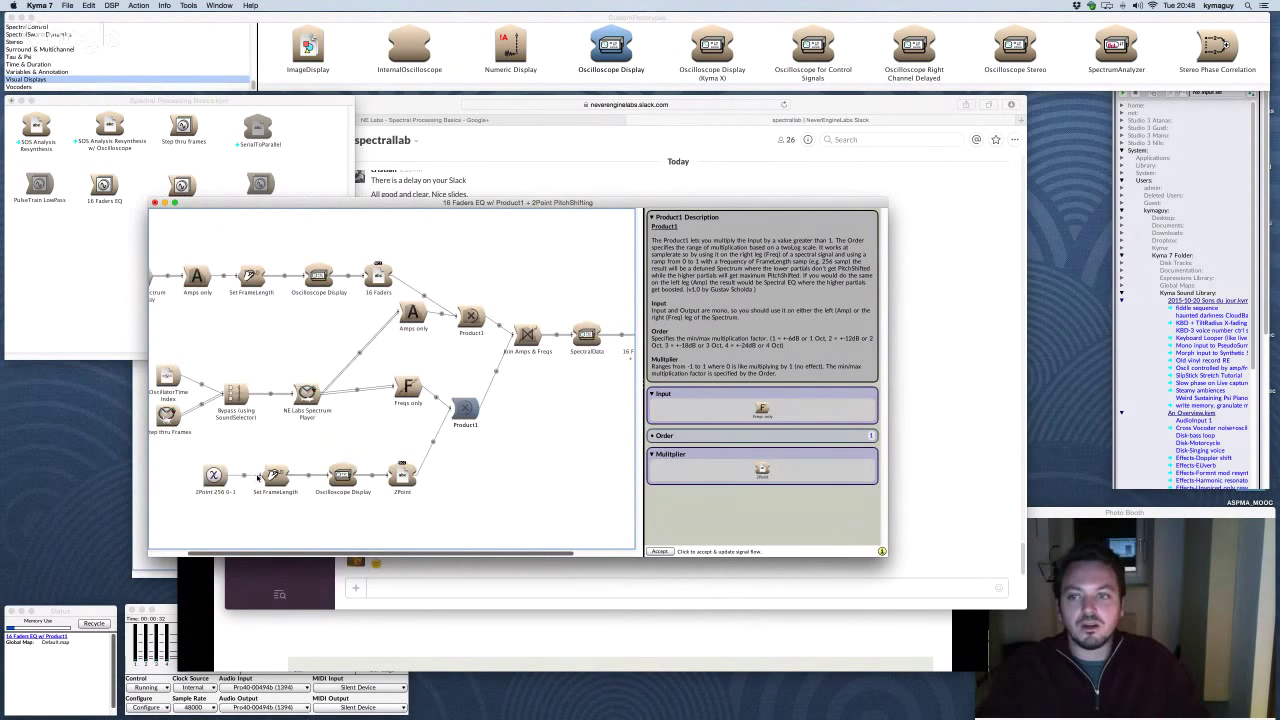
pyautogui.click(216, 476)
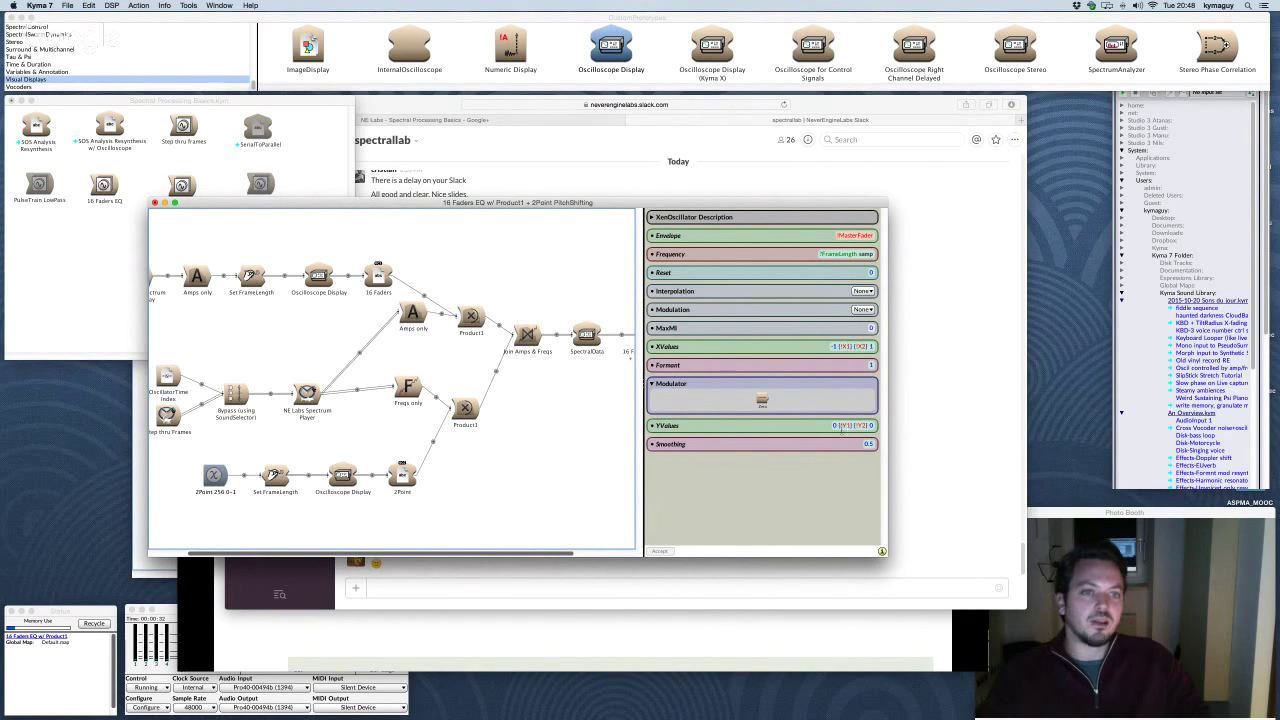
pyautogui.hscroll(3, 576, 352)
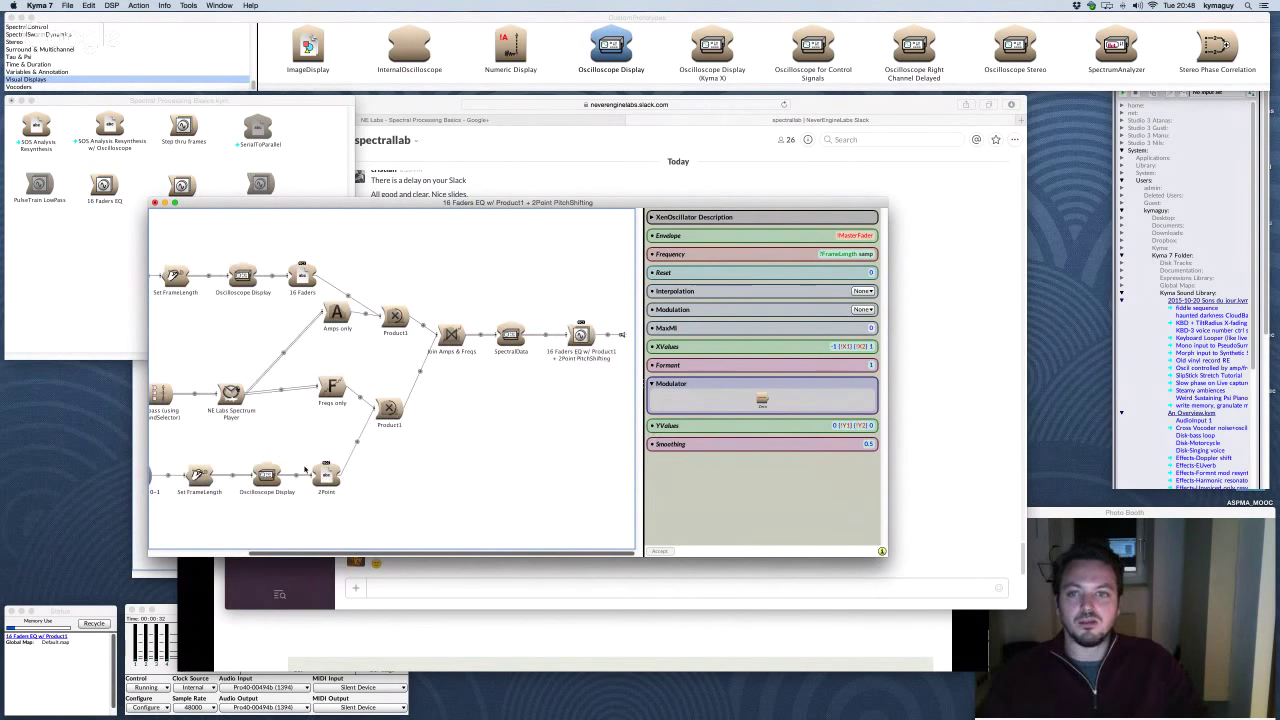
# Step: Rename the Oscilloscope Display in the 2Point branch as XenOsc
pyautogui.hscroll(-4, 476, 460)
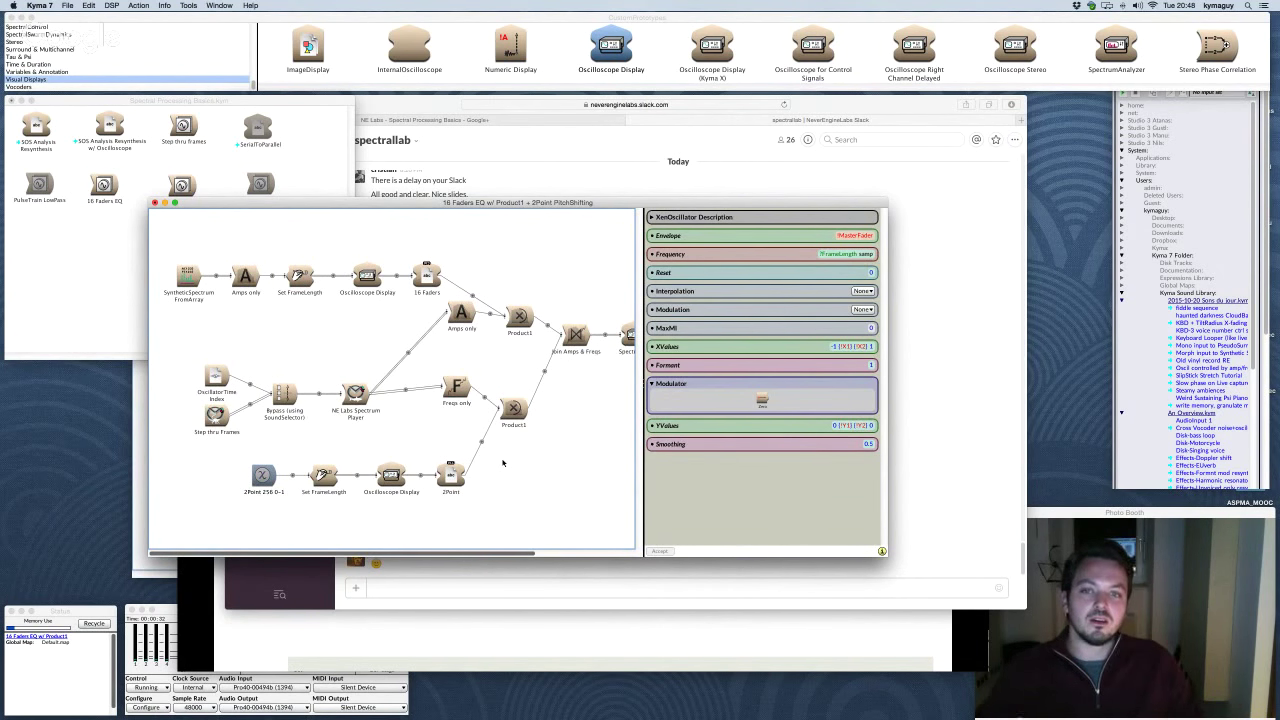
pyautogui.click(389, 478)
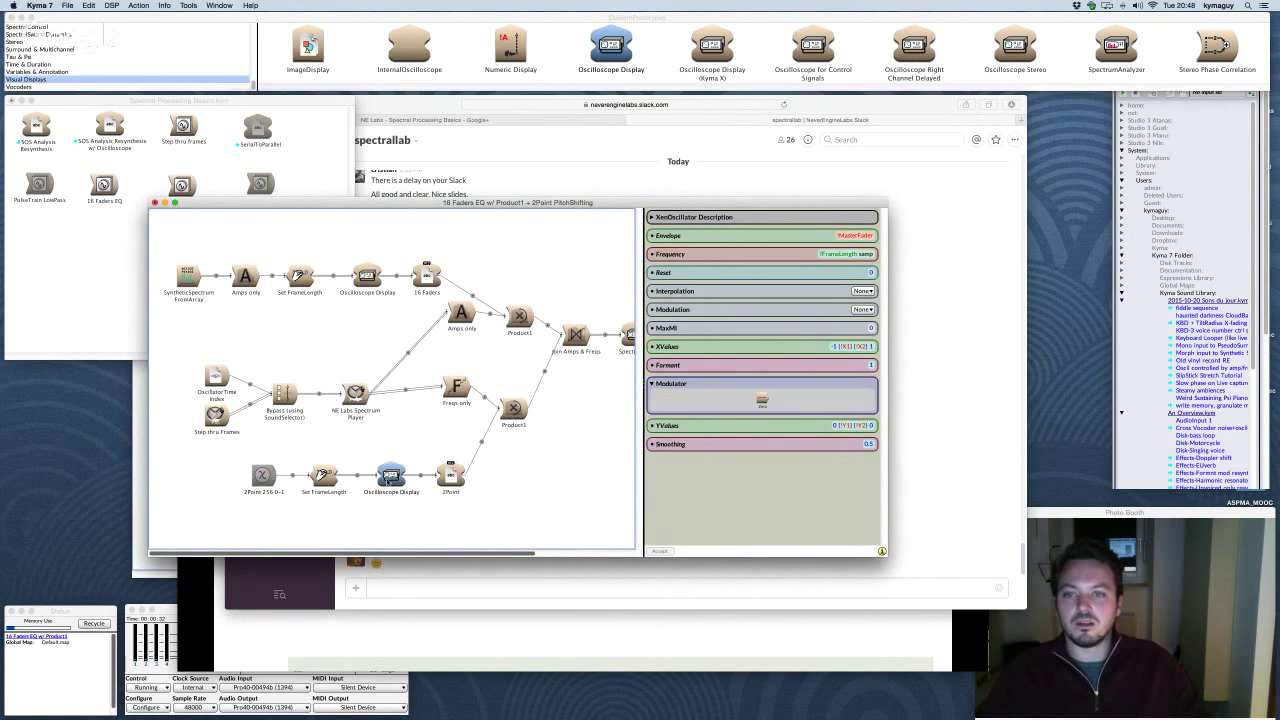
pyautogui.hotkey('ctrl', 'n')
pyautogui.write('Xen')
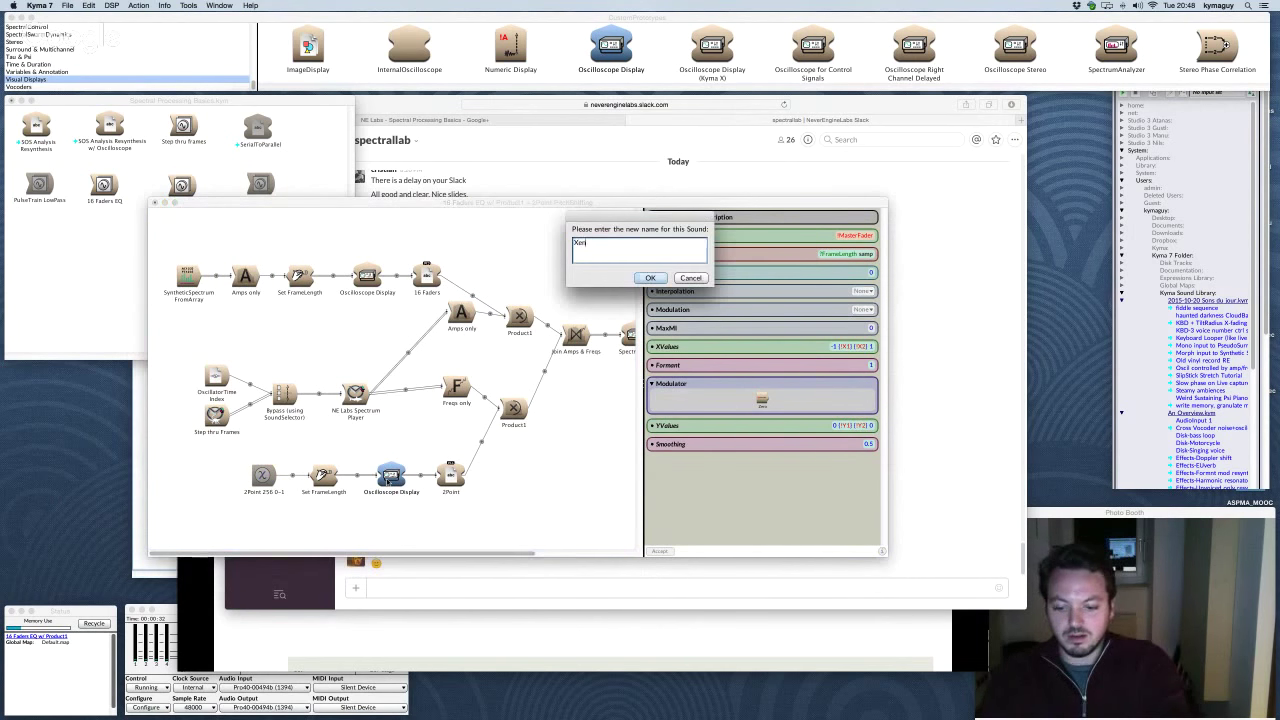
pyautogui.write('Osc')
pyautogui.press('Return')
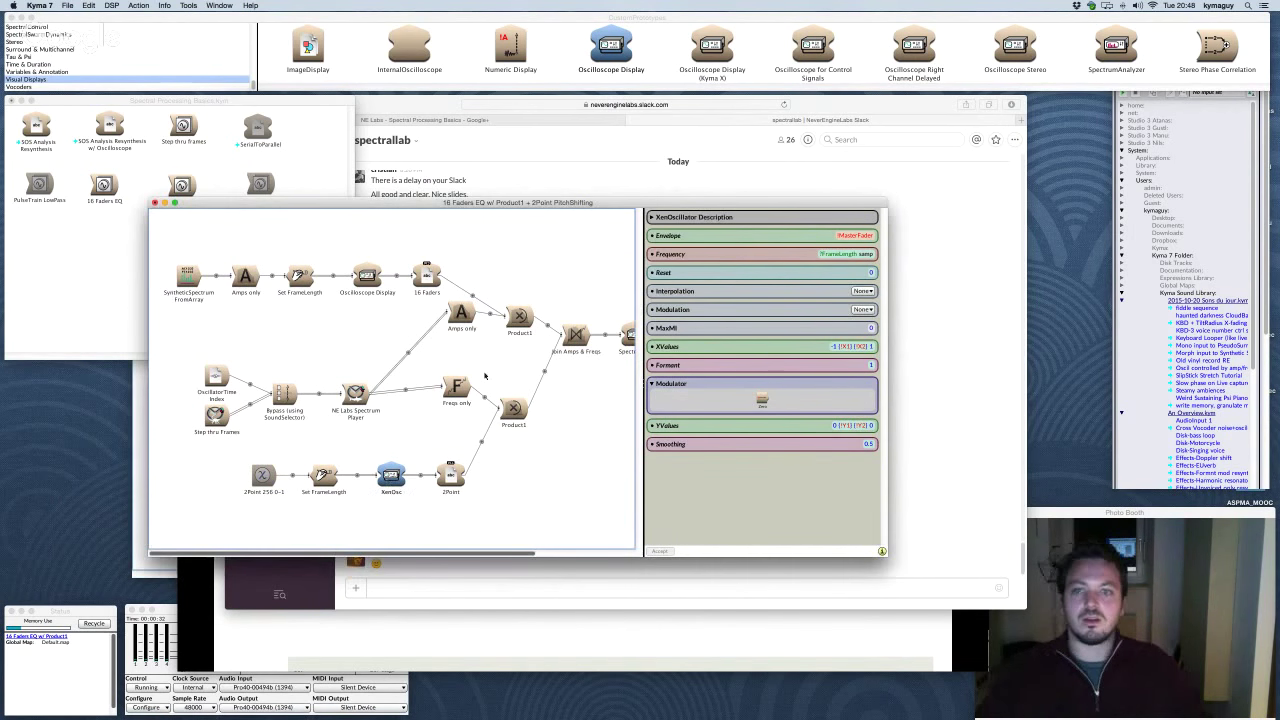
# Step: Play the 16 Faders EQ w/ Product1 + 2Point PitchShifting Sound and show only the 2Point controls in its Virtual Control Surface
pyautogui.hscroll(3, 484, 375)
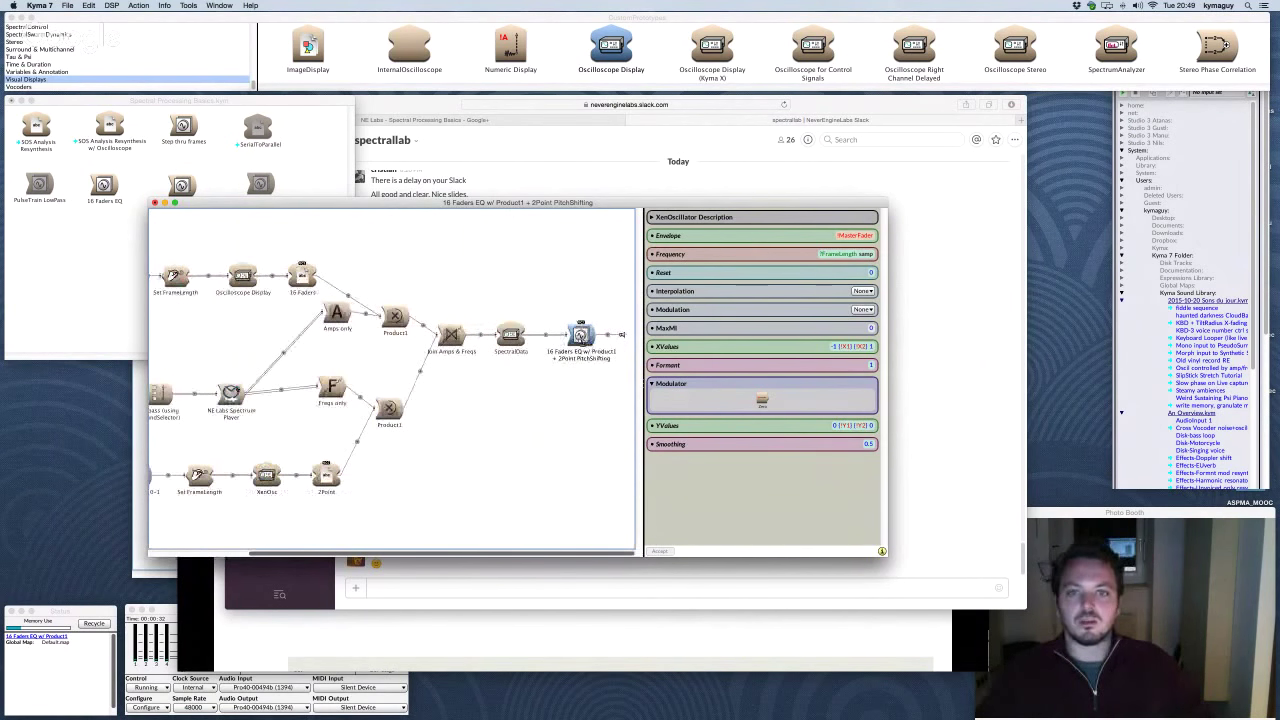
pyautogui.hotkey('ctrl', 'p')
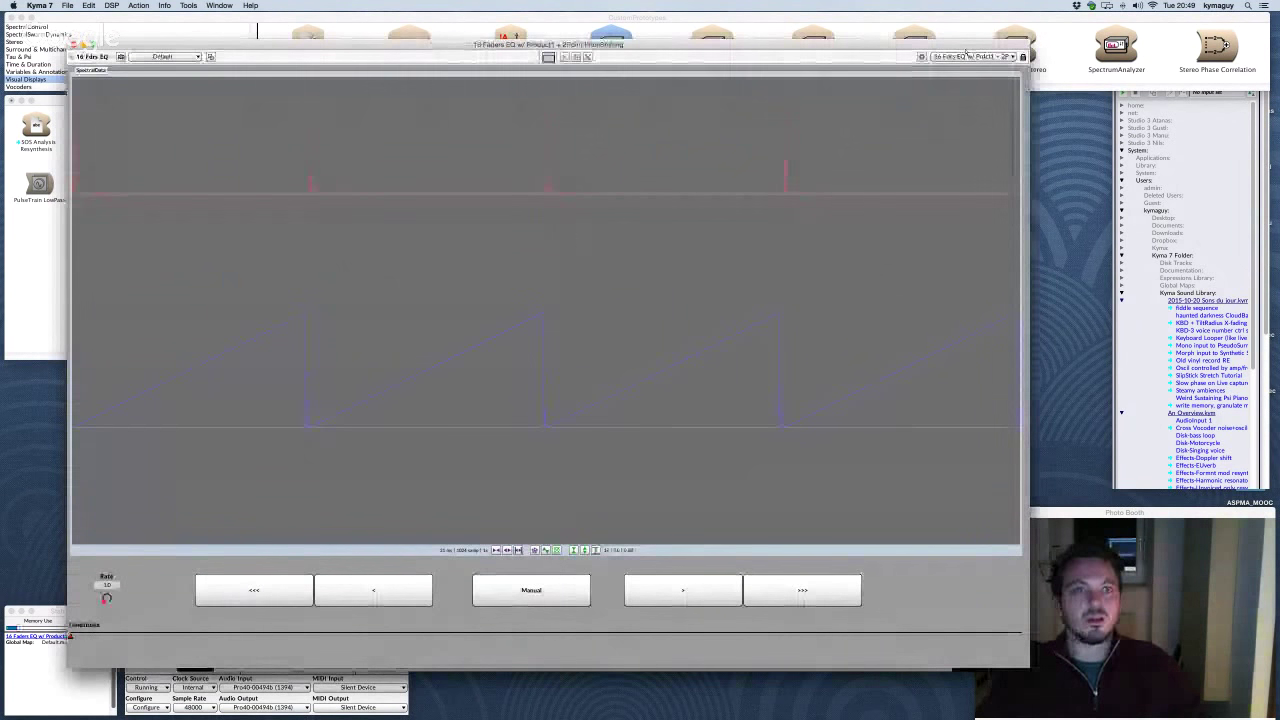
pyautogui.click(966, 55)
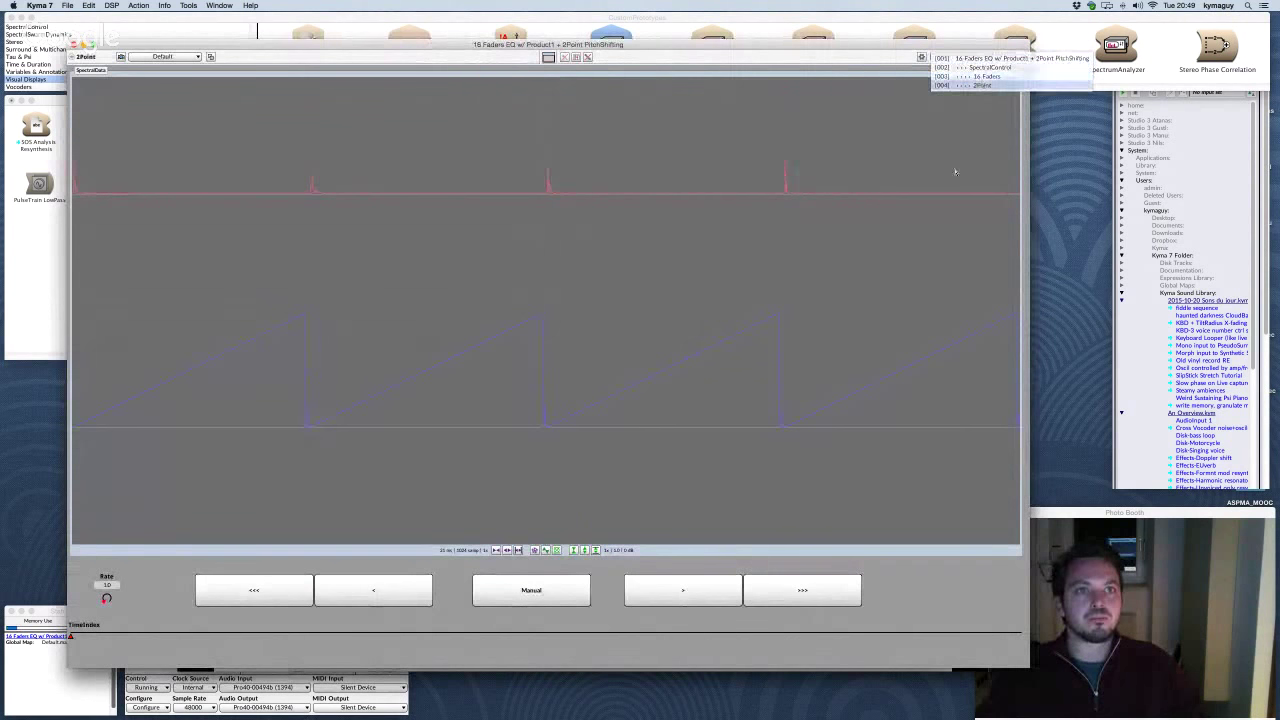
pyautogui.click(978, 85)
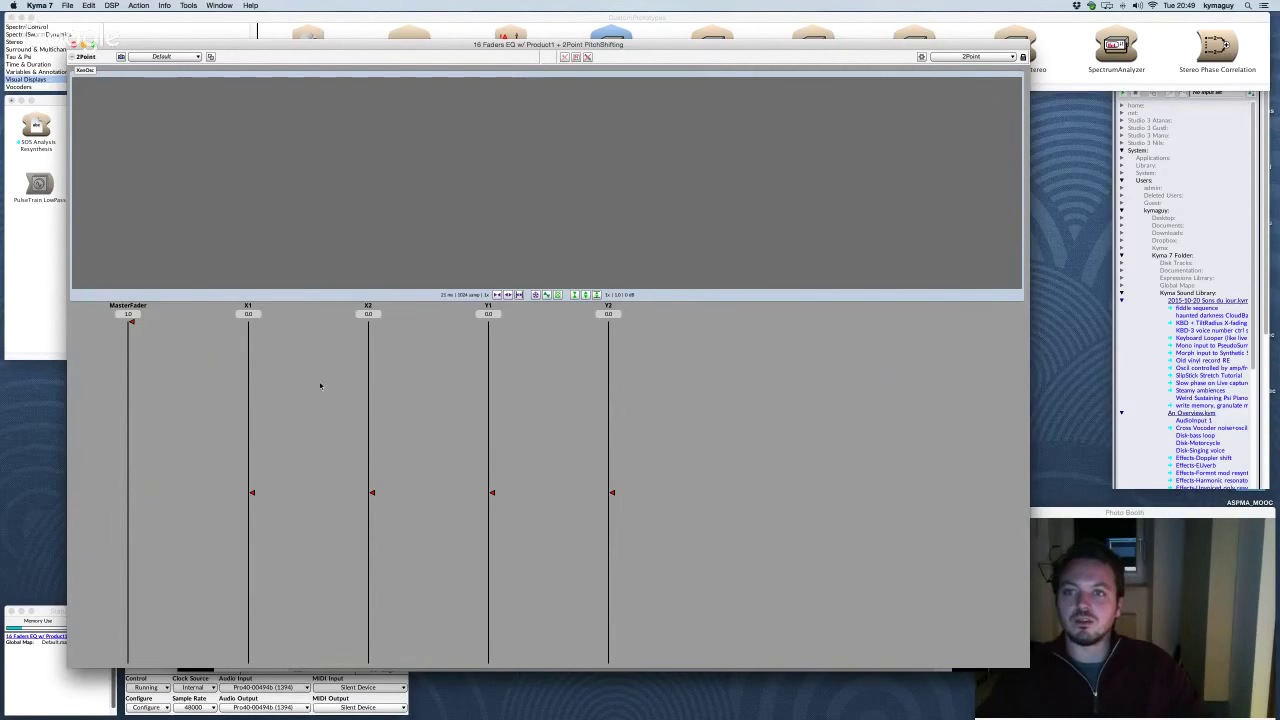
# Step: Sweep the X2 fader and leave it at 1.0, and lower the X1 fader to -1.0
pyautogui.click(366, 432)
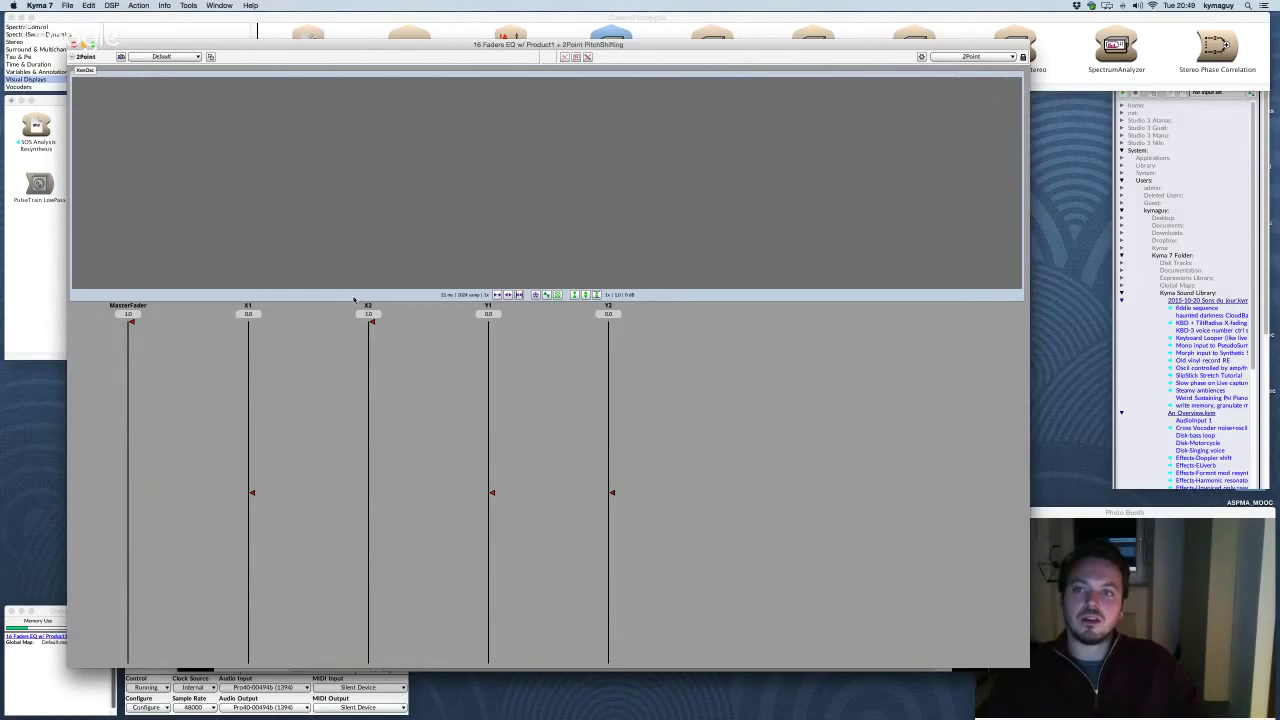
pyautogui.moveTo(380, 356); pyautogui.dragTo(365, 364)
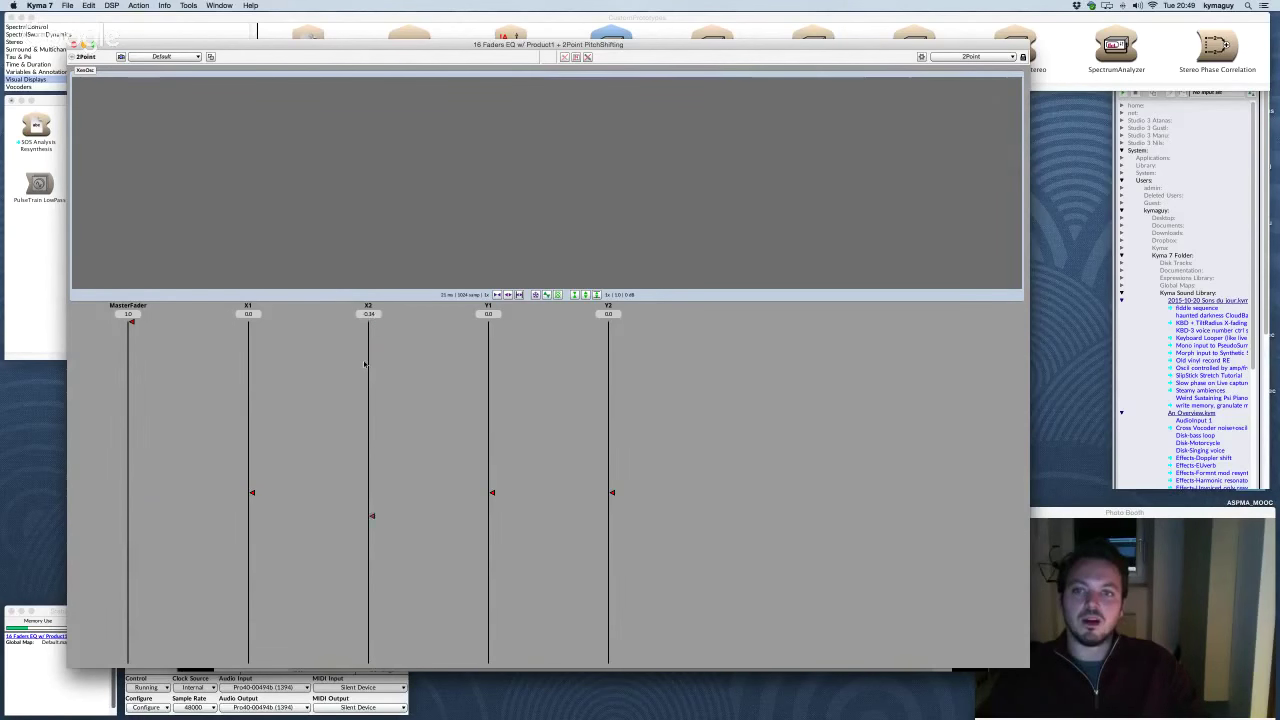
pyautogui.click(365, 364)
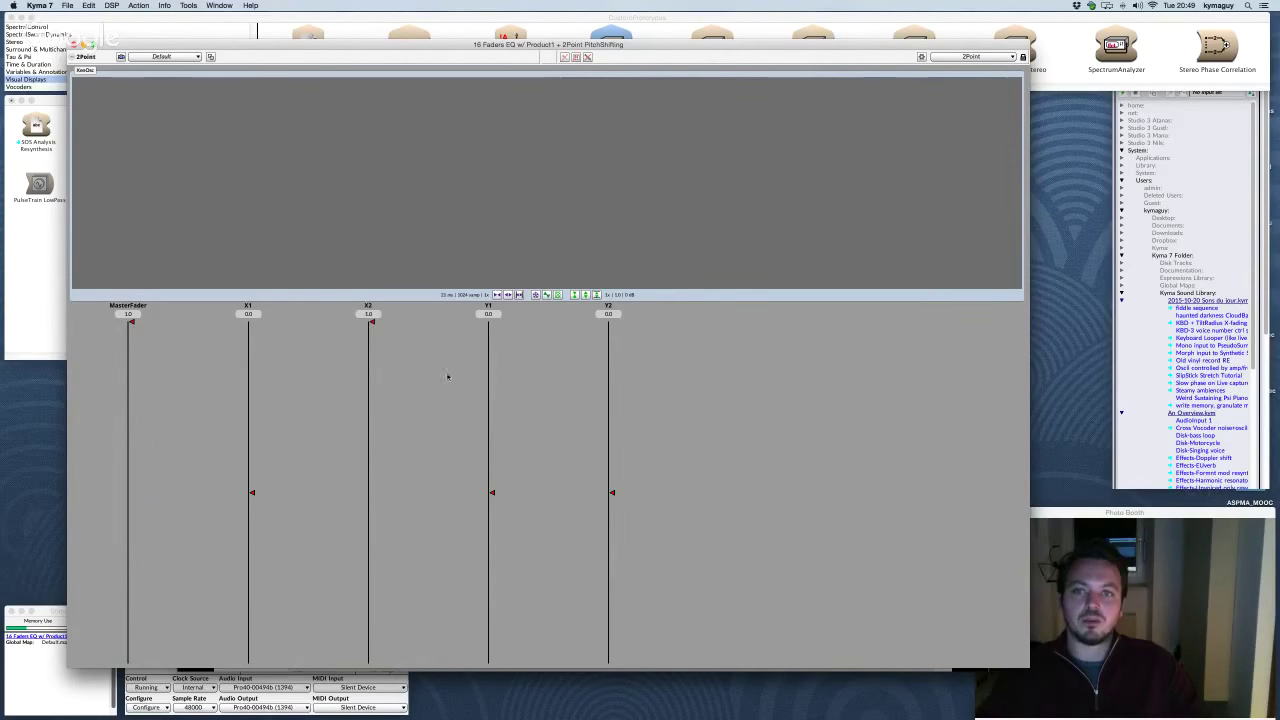
pyautogui.click(249, 442)
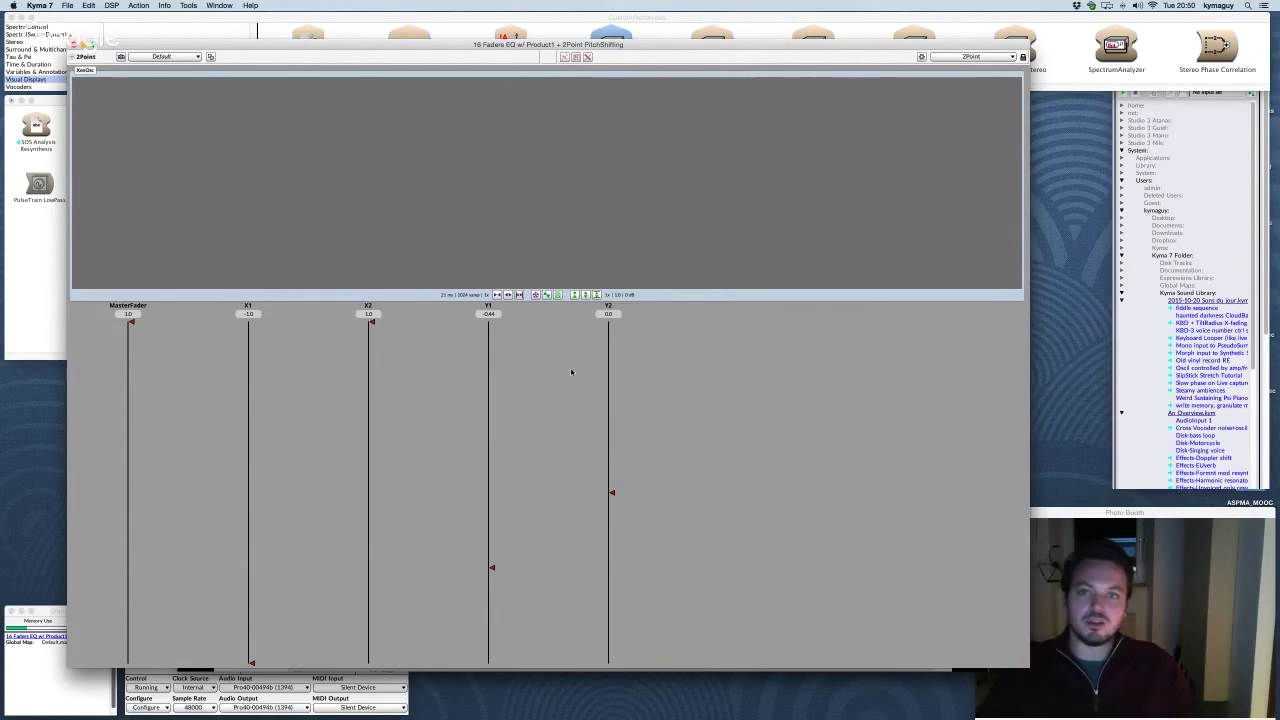
# Step: Reset the Y1 fader to 0 and raise the Y2 fader to about 0.02
pyautogui.click(490, 314)
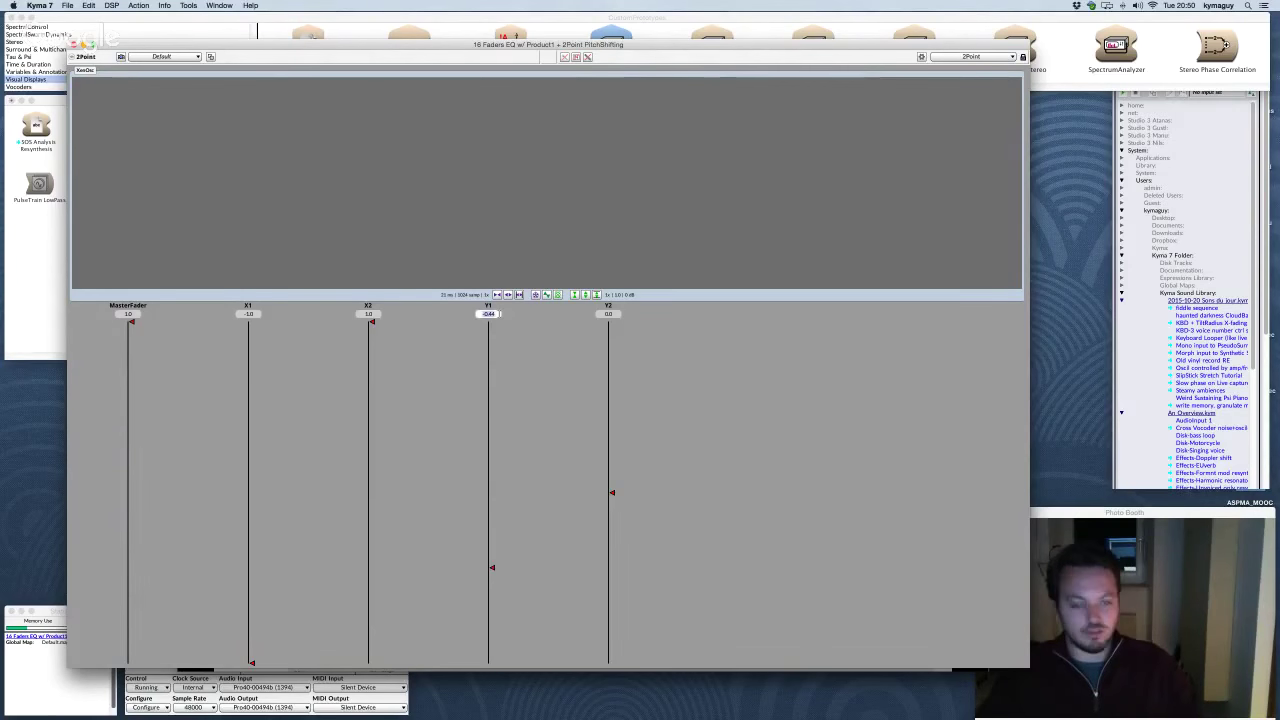
pyautogui.write('0')
pyautogui.press('Return')
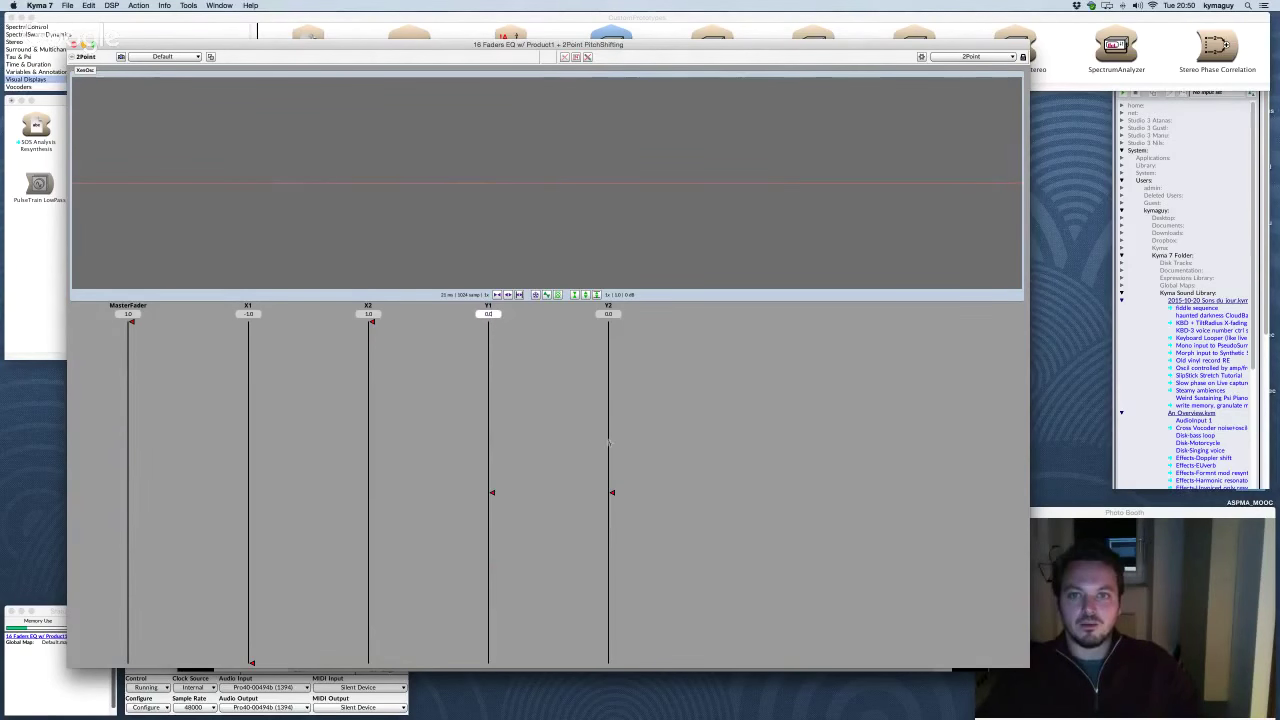
pyautogui.click(610, 444)
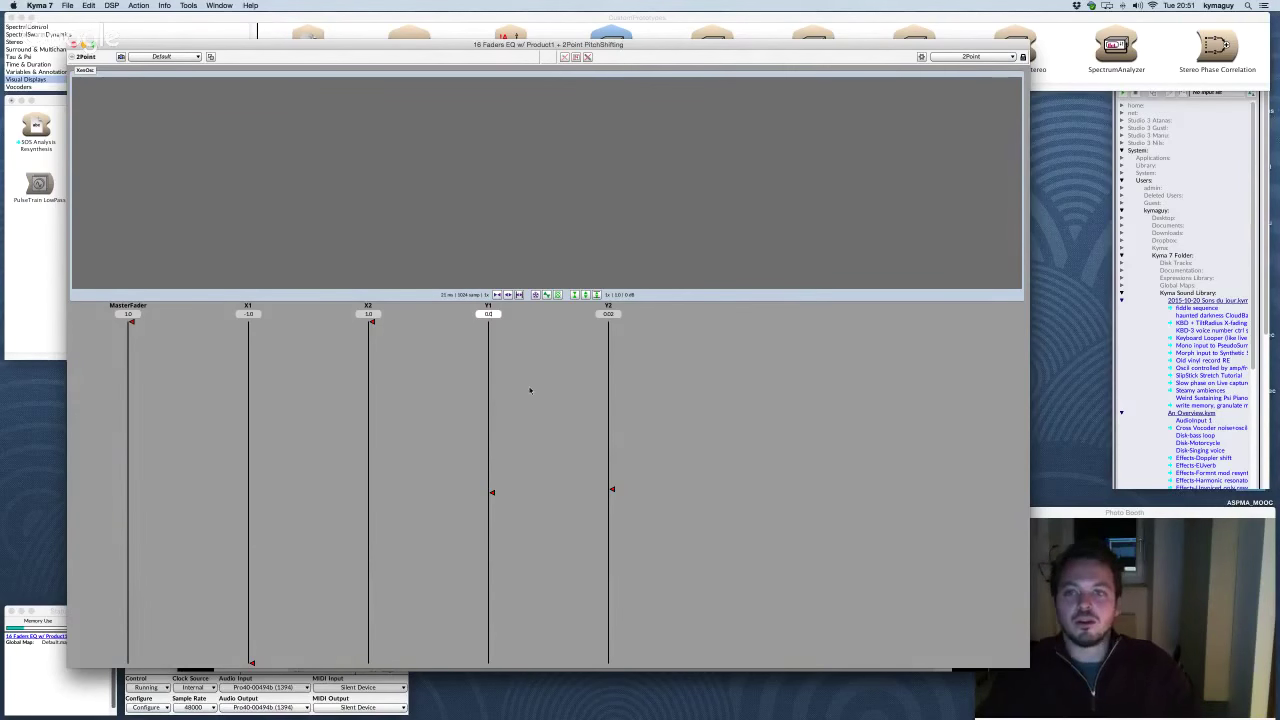
# Step: Sweep the Y1 and Y2 faders starting from -1.0, bringing Y1 up to about -0.3
pyautogui.write('-1')
pyautogui.press('Return')
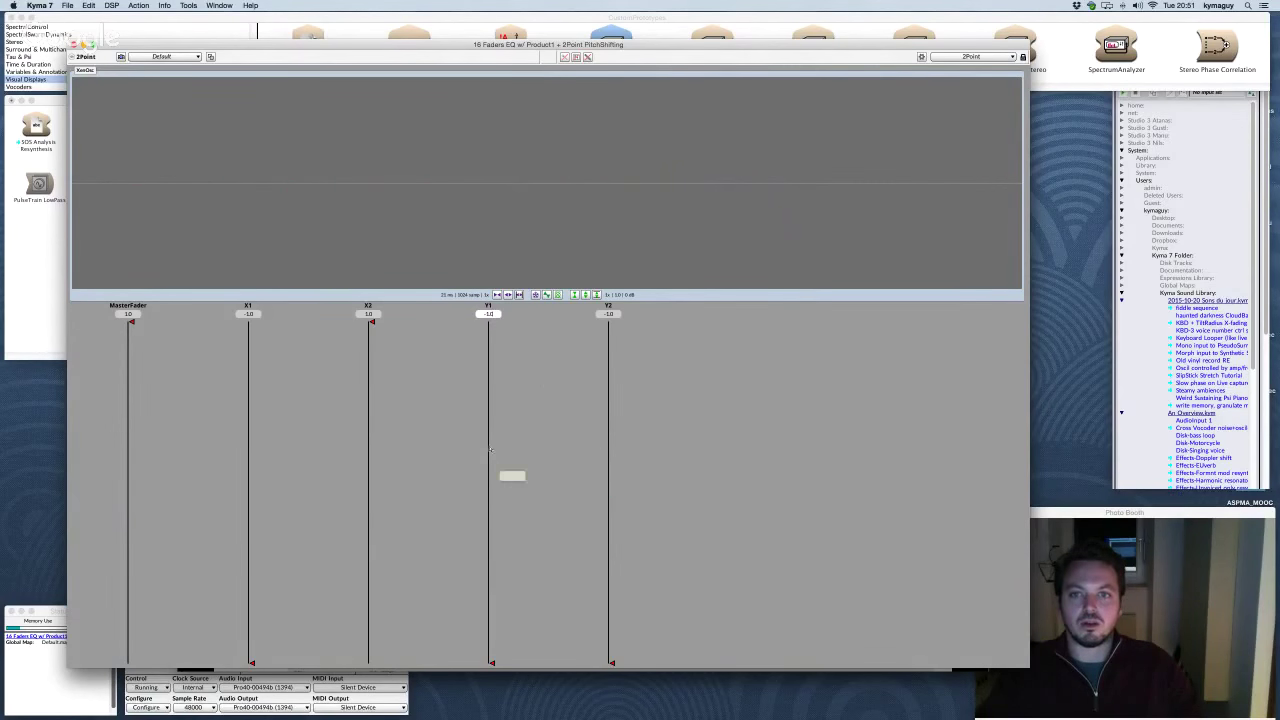
pyautogui.moveTo(489, 457)
pyautogui.mouseDown()
pyautogui.moveTo(491, 445)
pyautogui.moveTo(634, 443)
pyautogui.mouseUp()
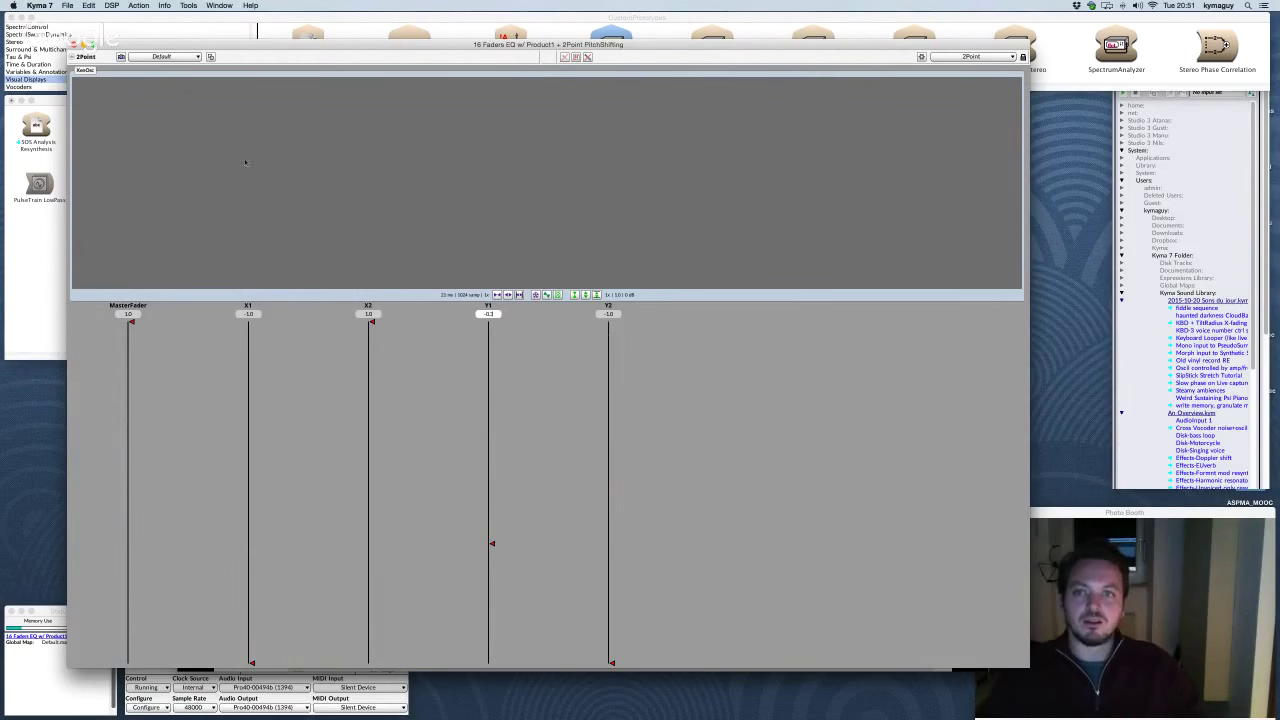
pyautogui.moveTo(605, 450); pyautogui.dragTo(613, 399)
pyautogui.click(612, 432)
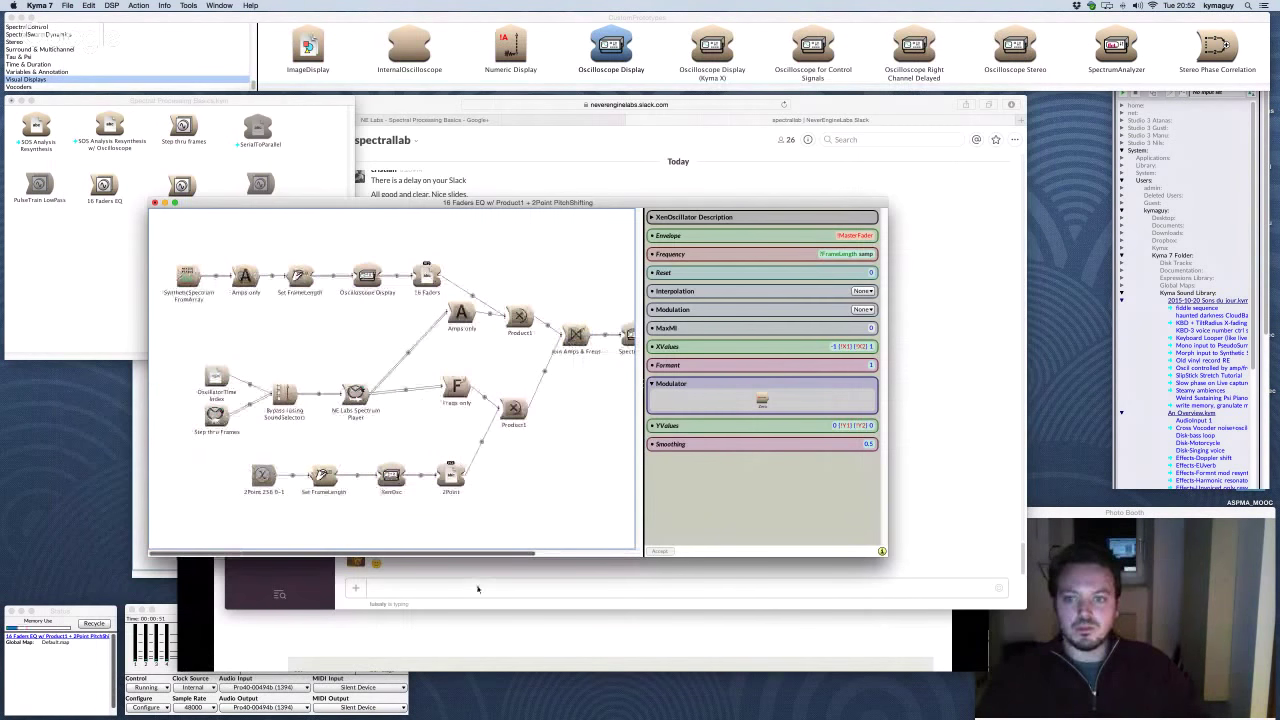
# Step: Check the spectrallab Slack chat in Safari, return to Kyma and move the Sound editor up to uncover the newest messages
pyautogui.click(477, 587)
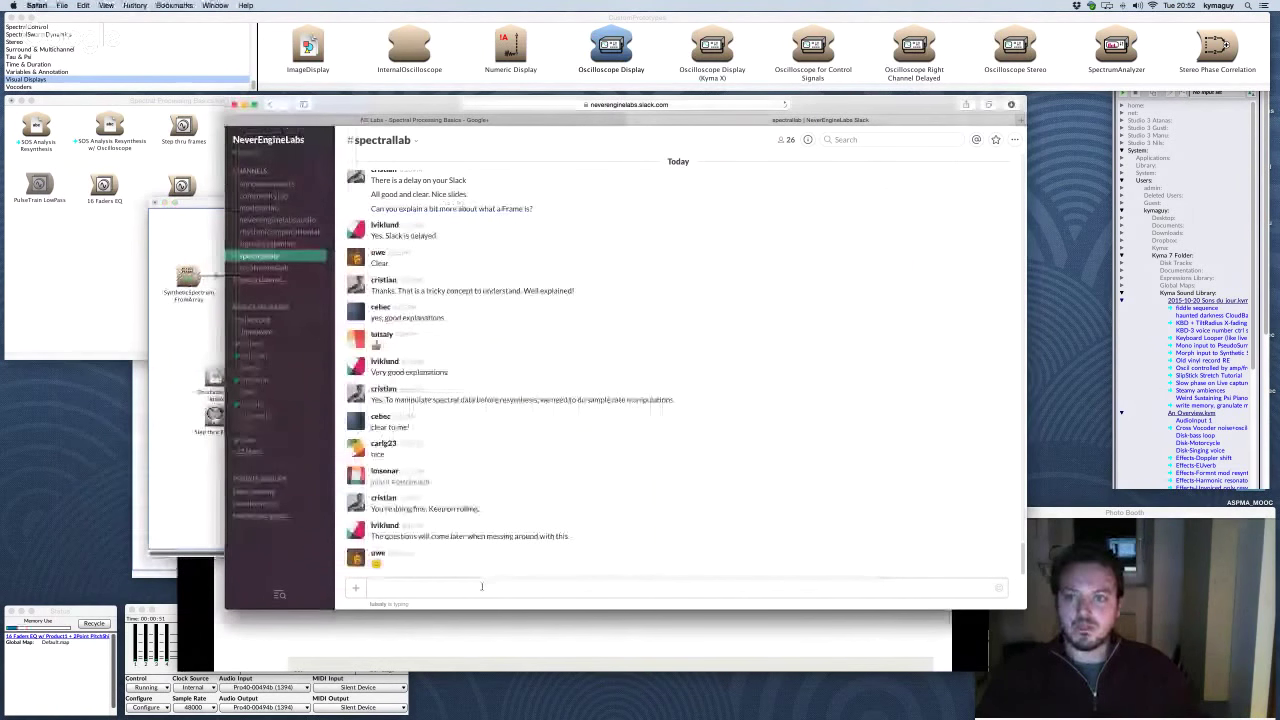
pyautogui.click(190, 346)
pyautogui.hscroll(5, 517, 286)
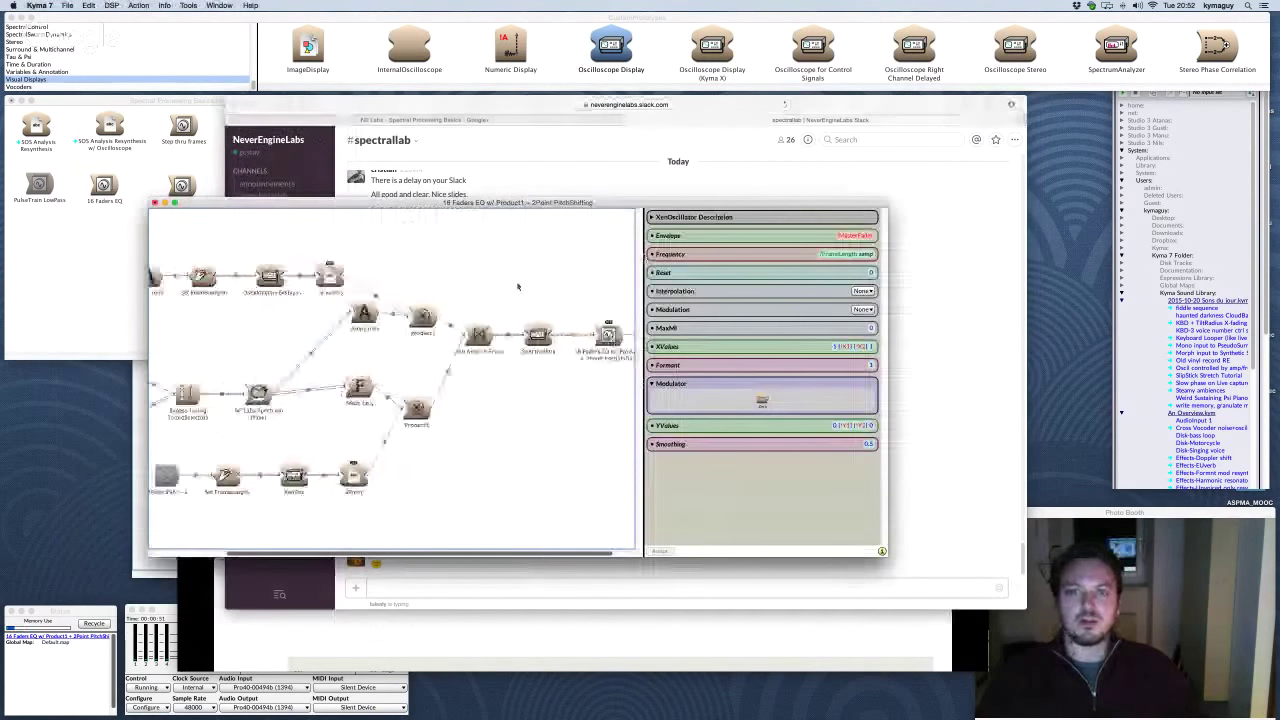
pyautogui.moveTo(350, 203); pyautogui.dragTo(335, 244)
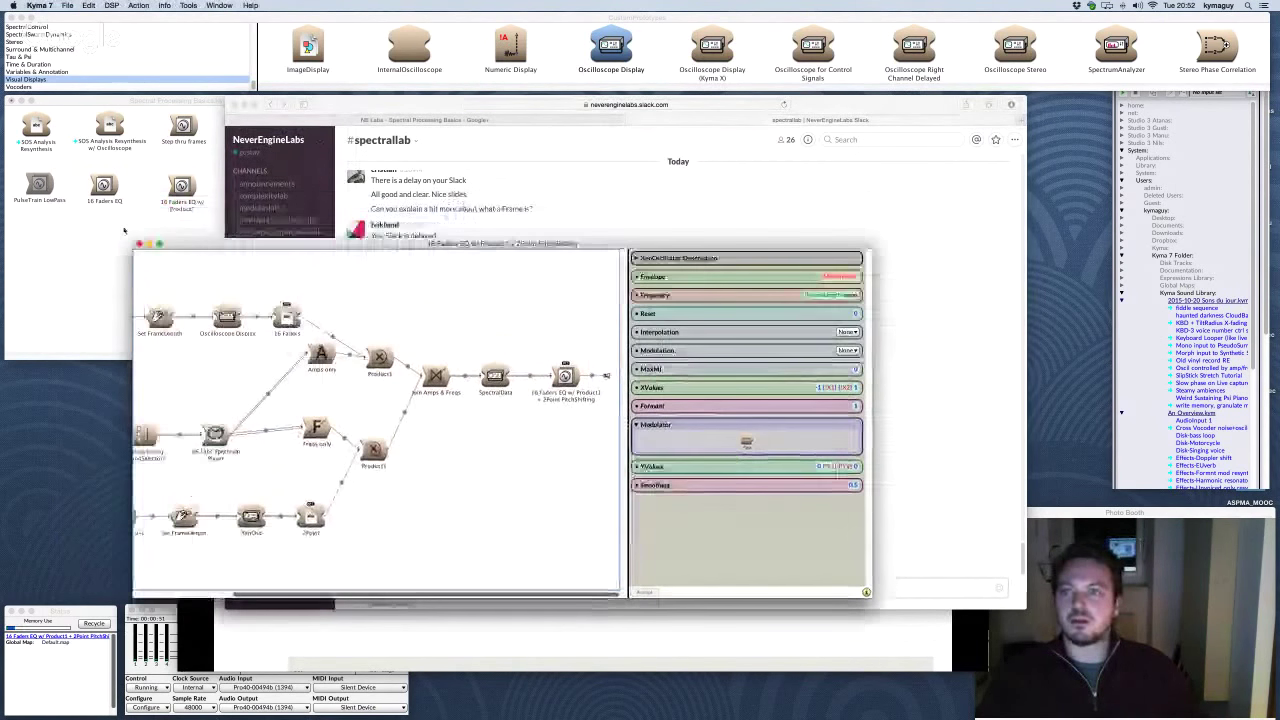
pyautogui.click(206, 234)
pyautogui.click(428, 243)
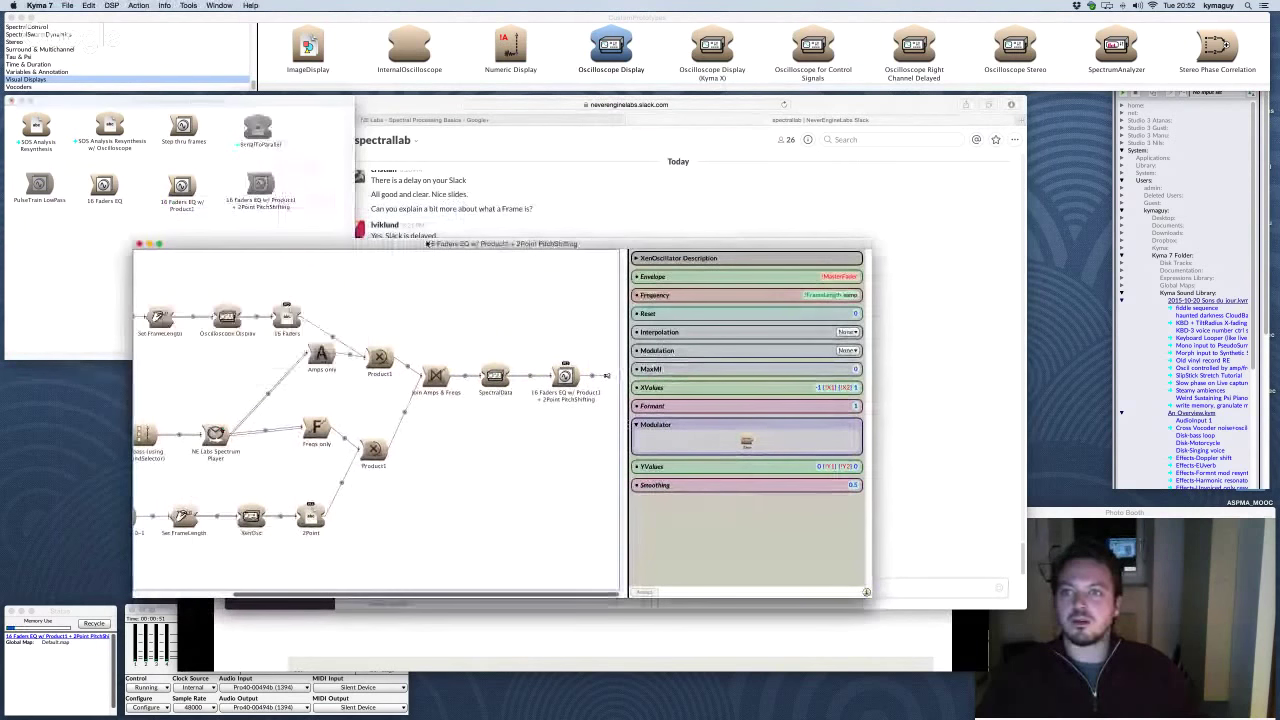
pyautogui.moveTo(444, 240); pyautogui.dragTo(447, 131)
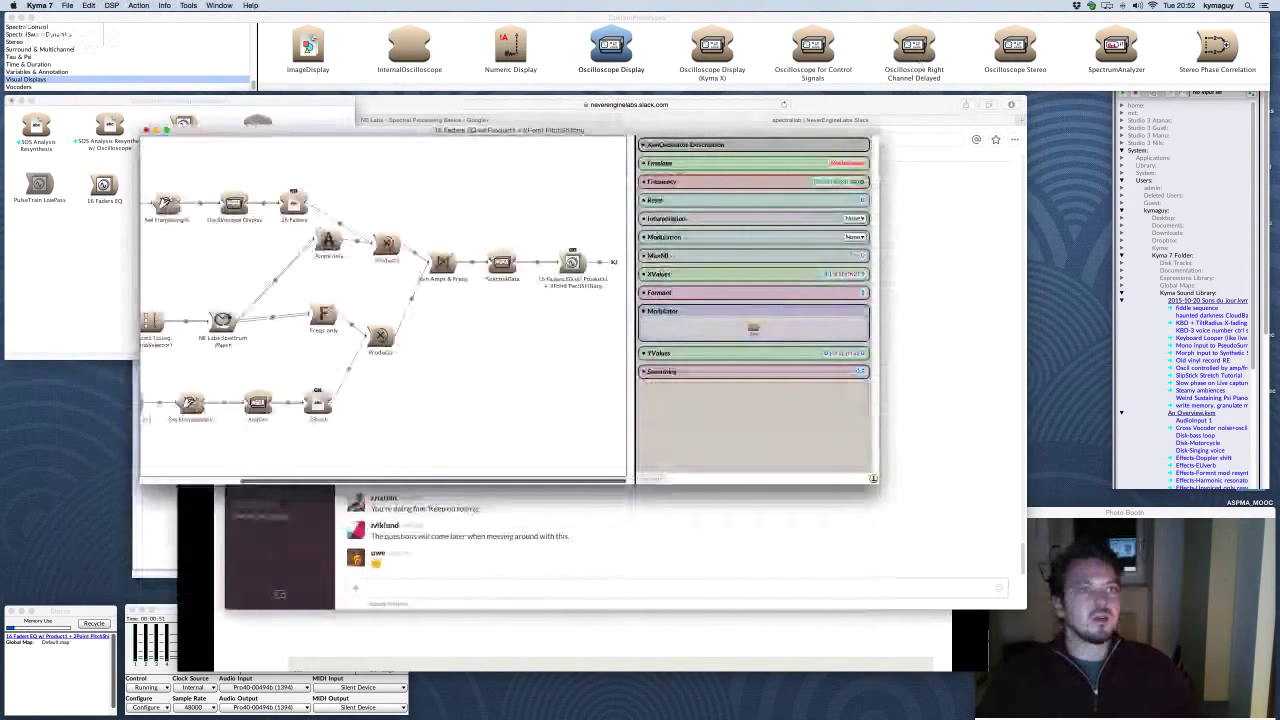
# Step: Open SpectralControl Prototypes.kym from the NeverEngine Labs - Spectral Lab (Read Only) folder in Dropbox
pyautogui.click(1092, 6)
pyautogui.click(1015, 24)
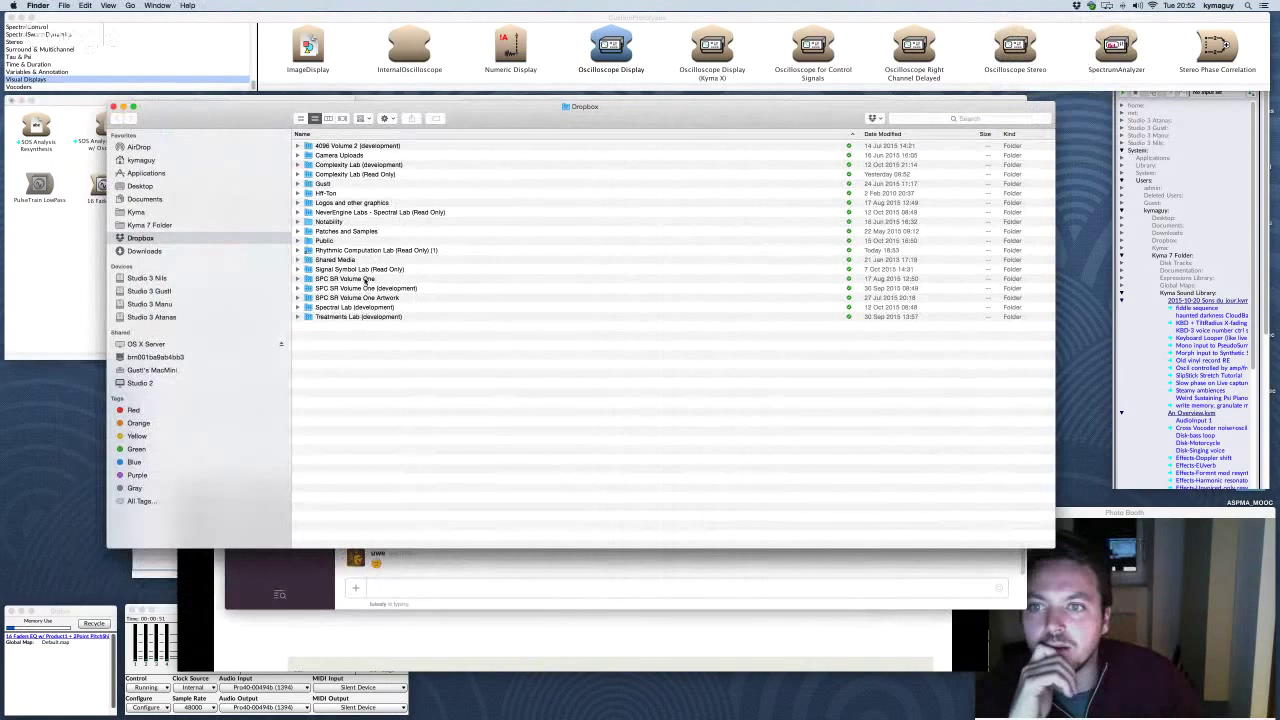
pyautogui.doubleClick(372, 213)
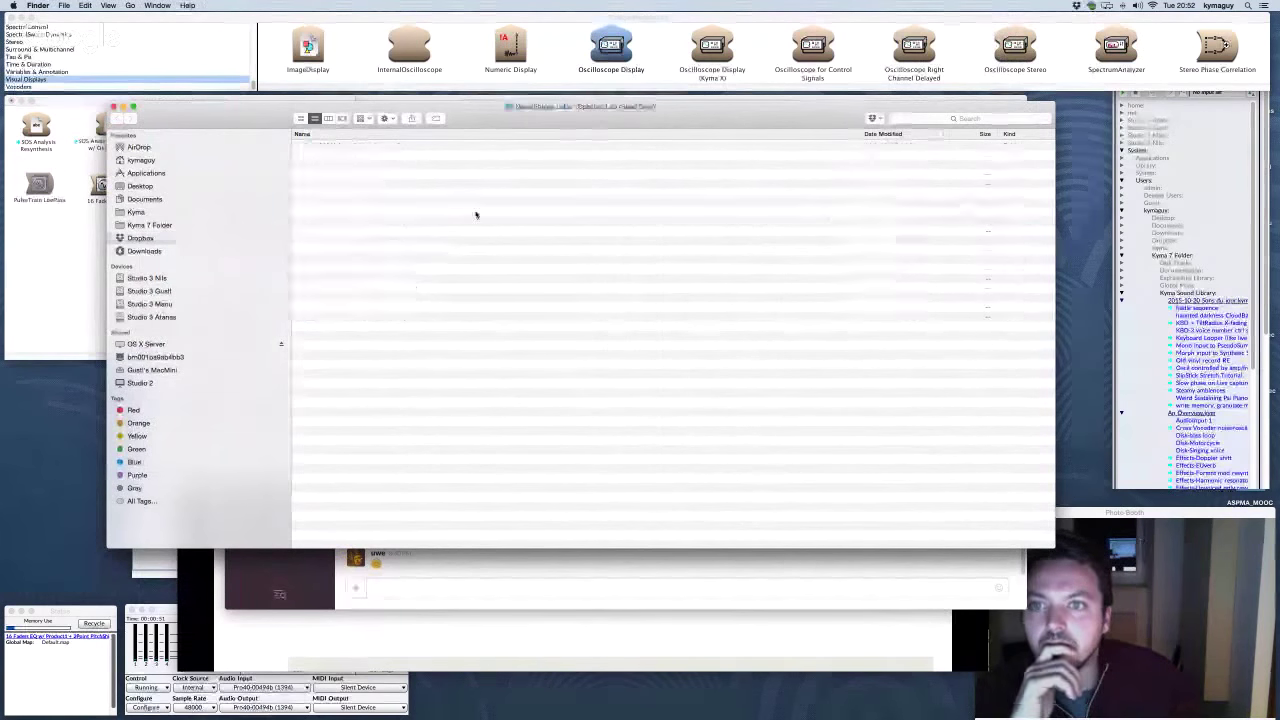
pyautogui.doubleClick(392, 203)
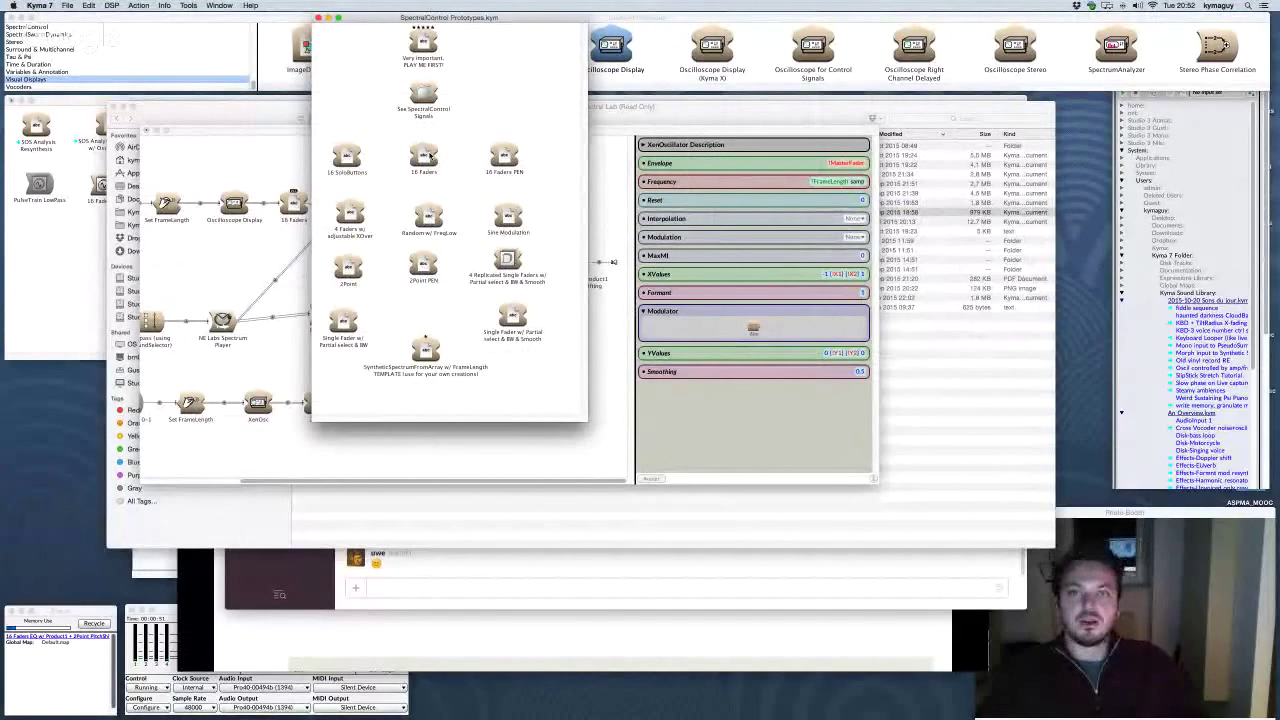
# Step: Review the available SpectralControl prototypes with their window moved aside, and close the file
pyautogui.moveTo(430, 157)
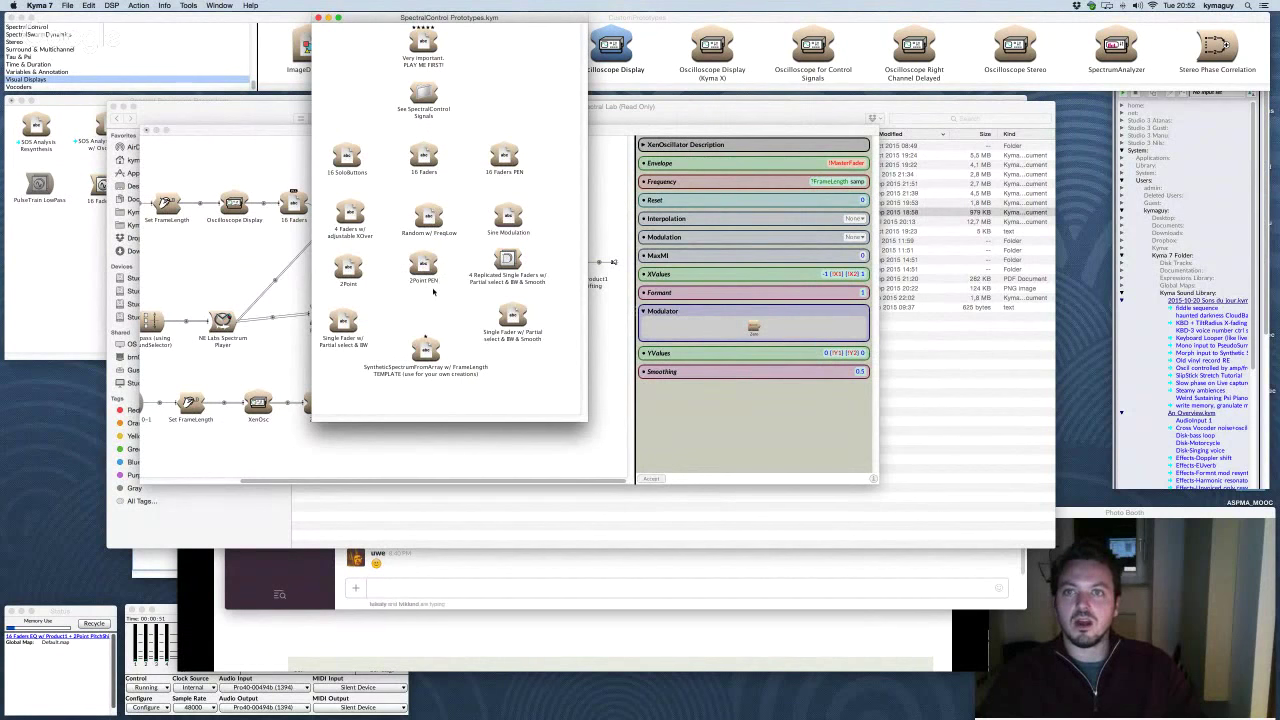
pyautogui.moveTo(396, 20); pyautogui.dragTo(361, 104)
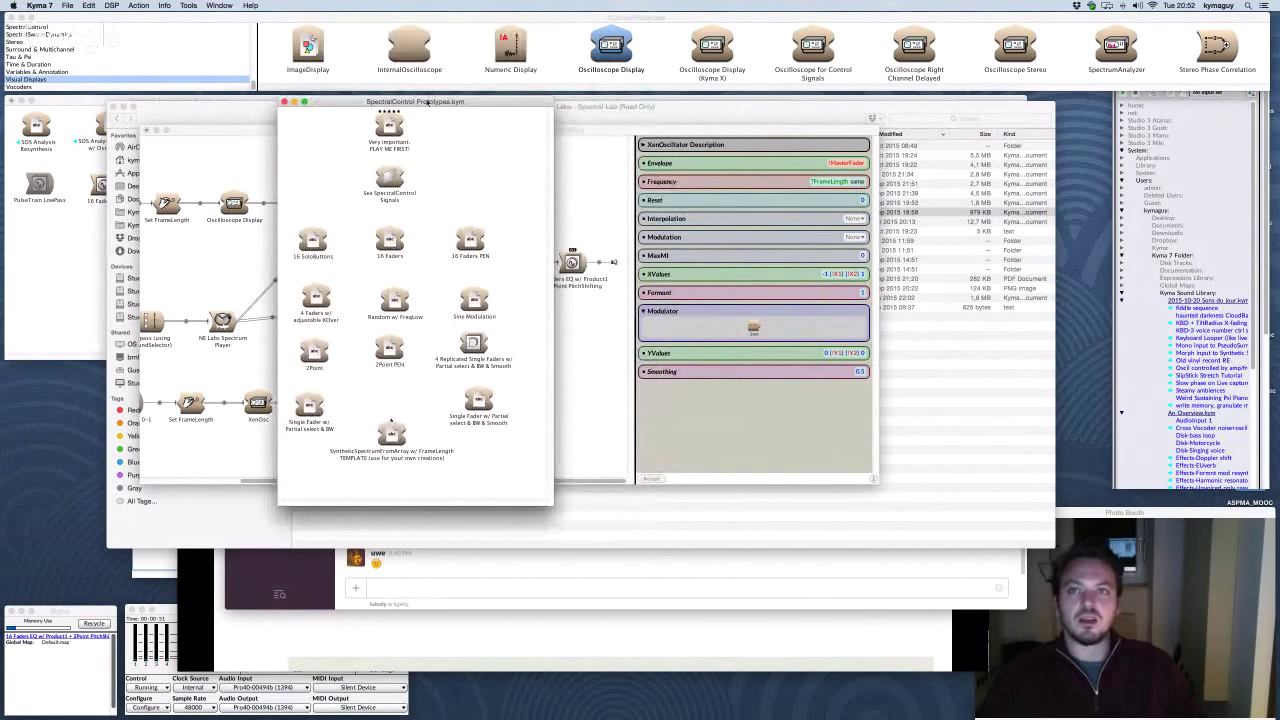
pyautogui.moveTo(427, 102); pyautogui.dragTo(360, 111)
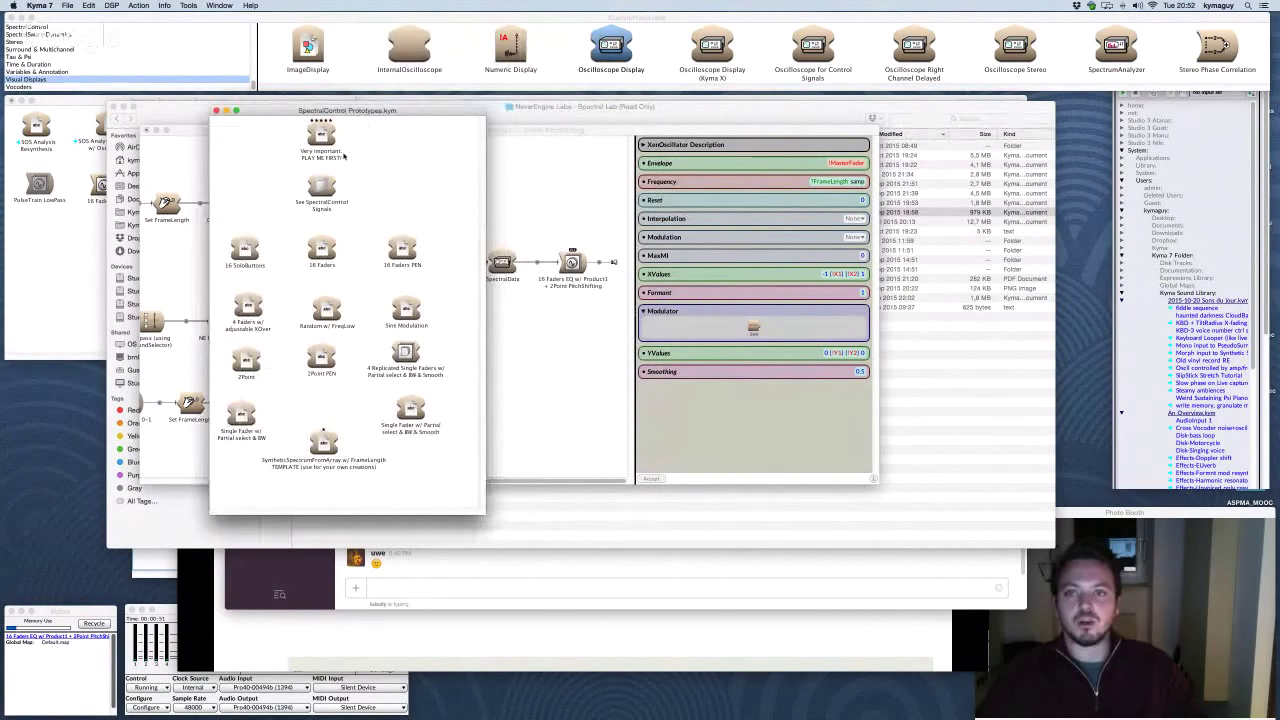
pyautogui.moveTo(343, 155)
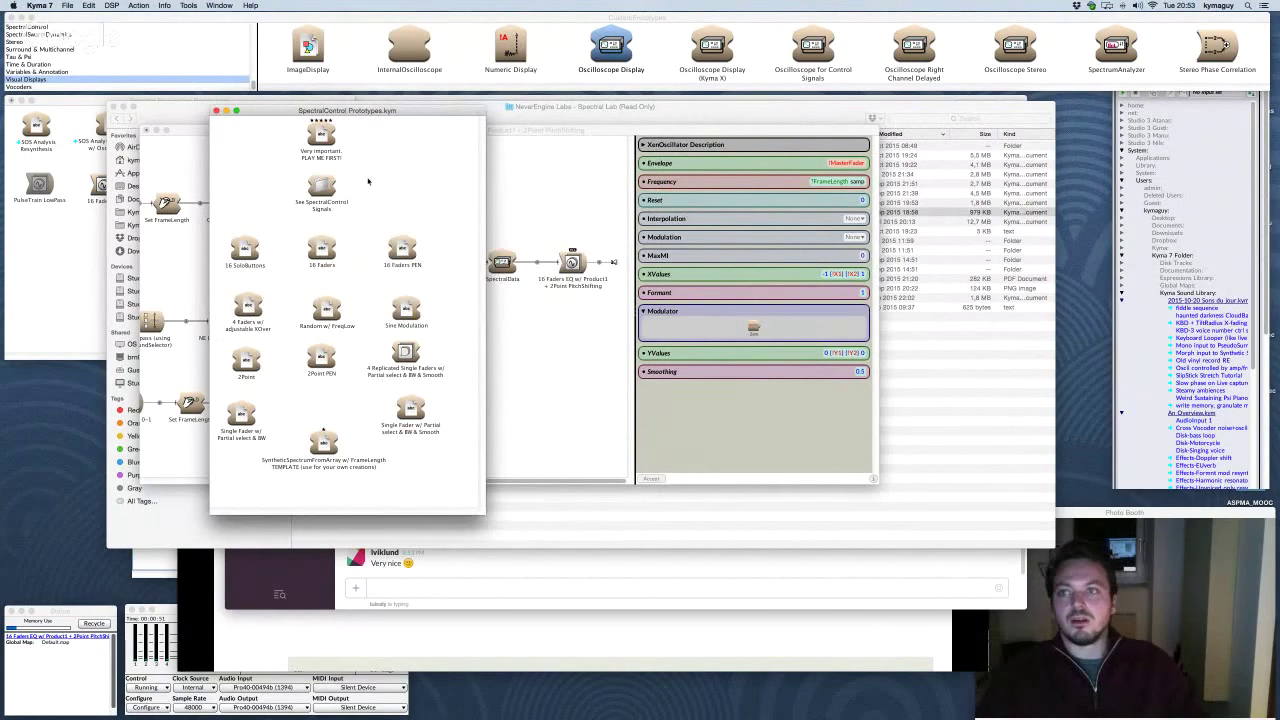
pyautogui.click(218, 112)
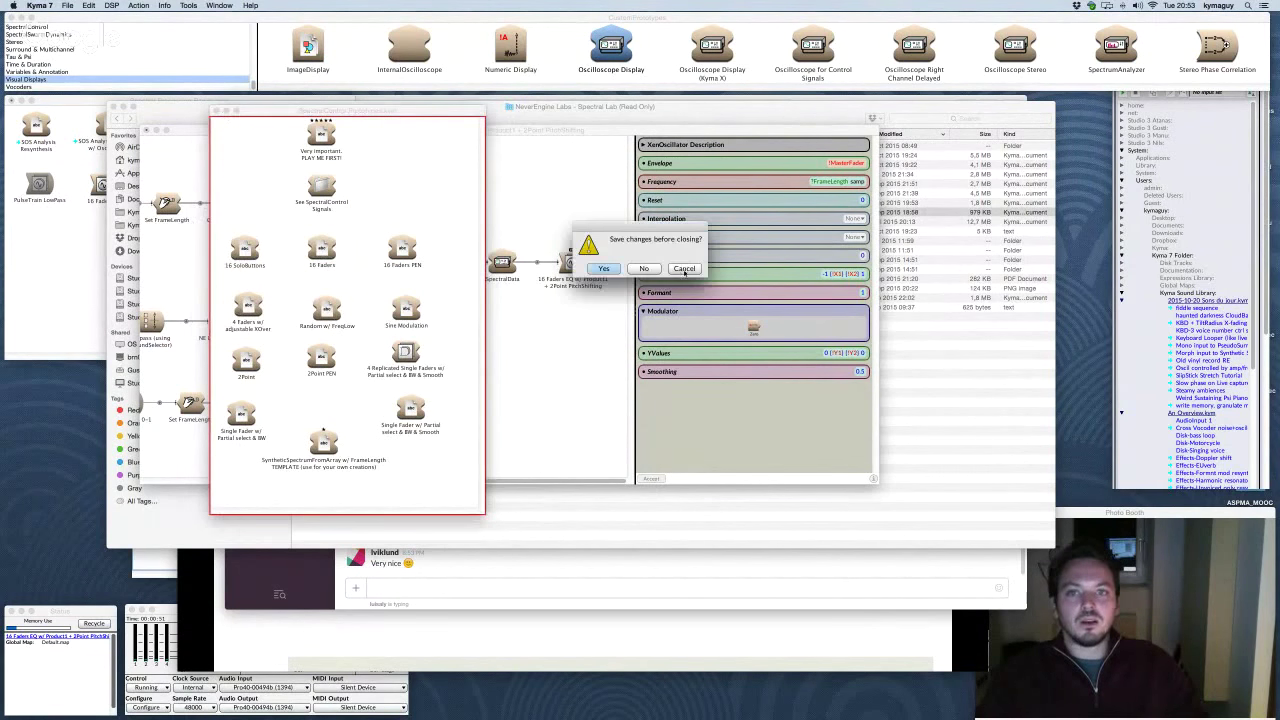
pyautogui.click(603, 268)
pyautogui.press('super+w')
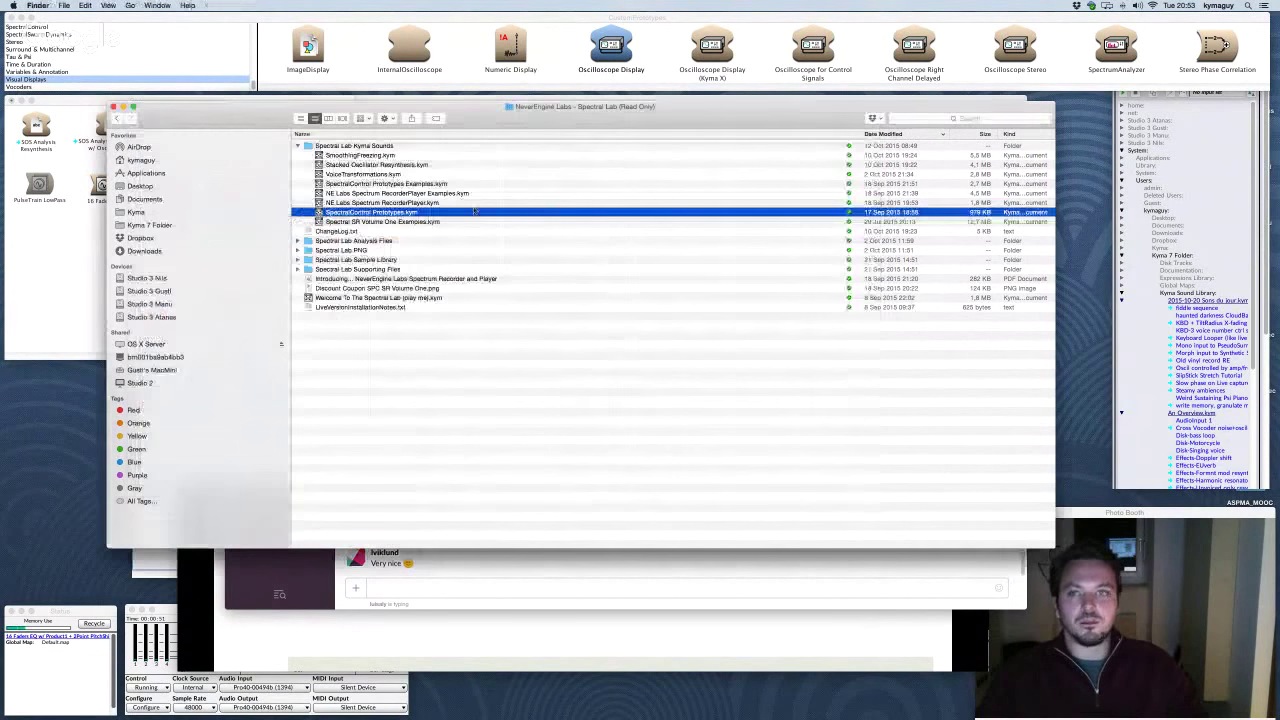
# Step: Open ExponentialSmoother w/ Drifting RadianceWindow + Delay from SmoothingFreezing.kym, enlarging and repositioning its editor to show the signal flow
pyautogui.doubleClick(362, 155)
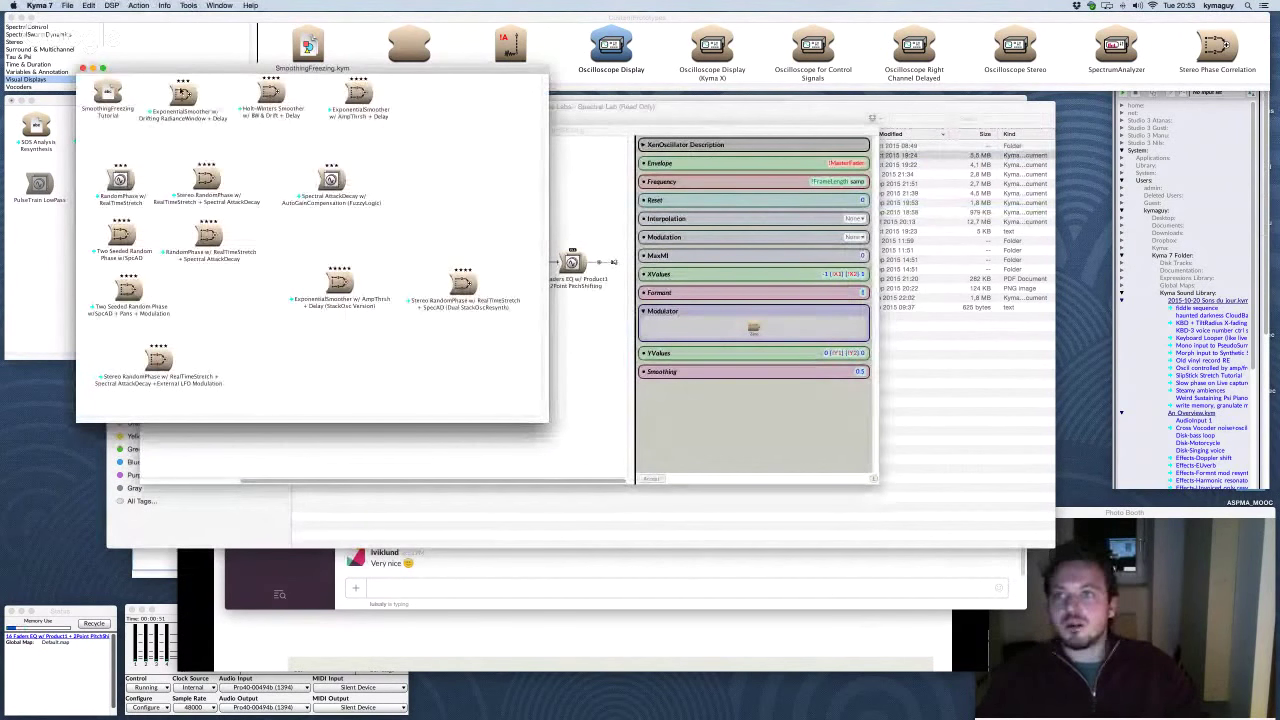
pyautogui.click(182, 92)
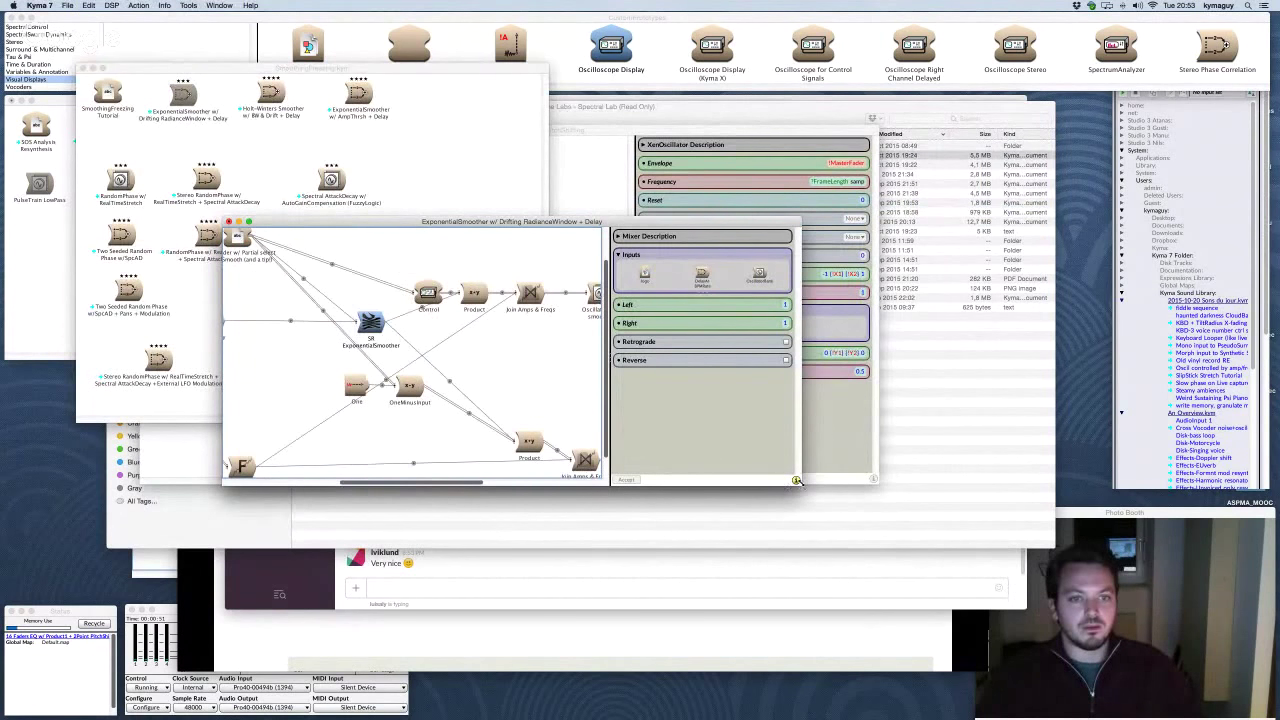
pyautogui.moveTo(796, 480); pyautogui.dragTo(1017, 626)
pyautogui.moveTo(632, 218); pyautogui.dragTo(498, 100)
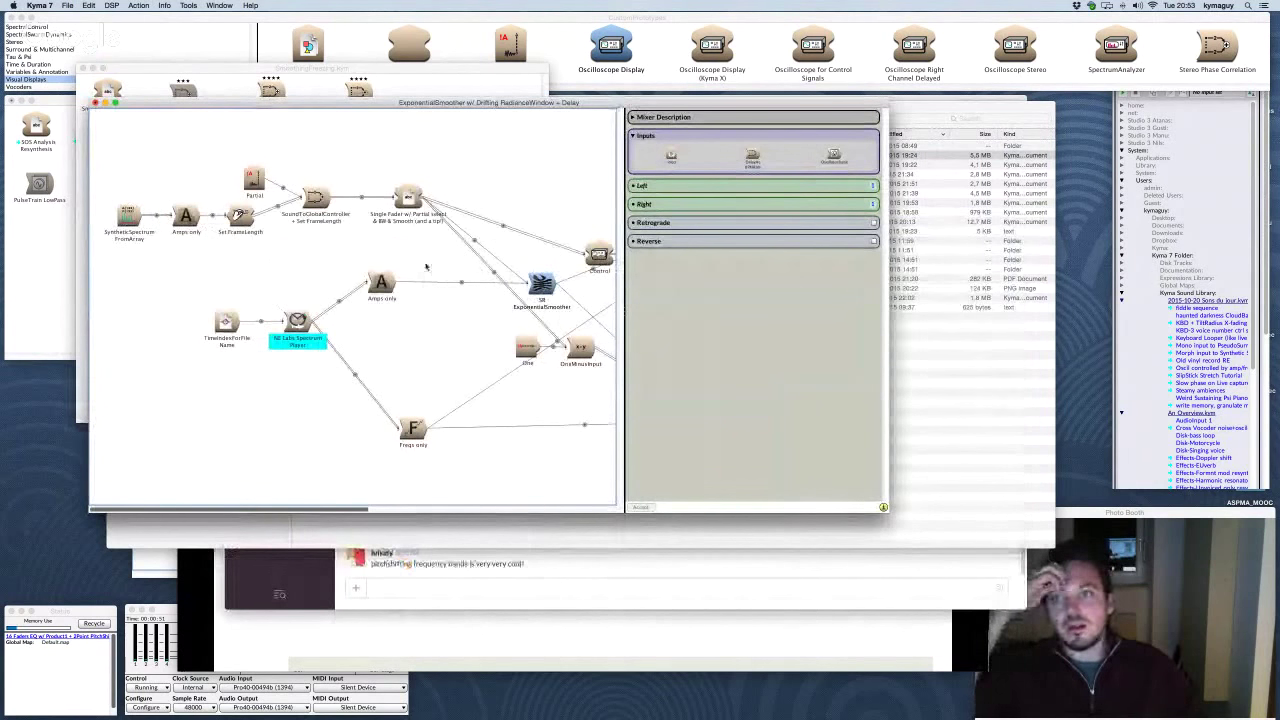
# Step: Examine the SR ExponentialSmoother inputs, the Single Fader annotation and the SyntheticSpectrumFromArray amplitude expression in the signal flow
pyautogui.click(541, 284)
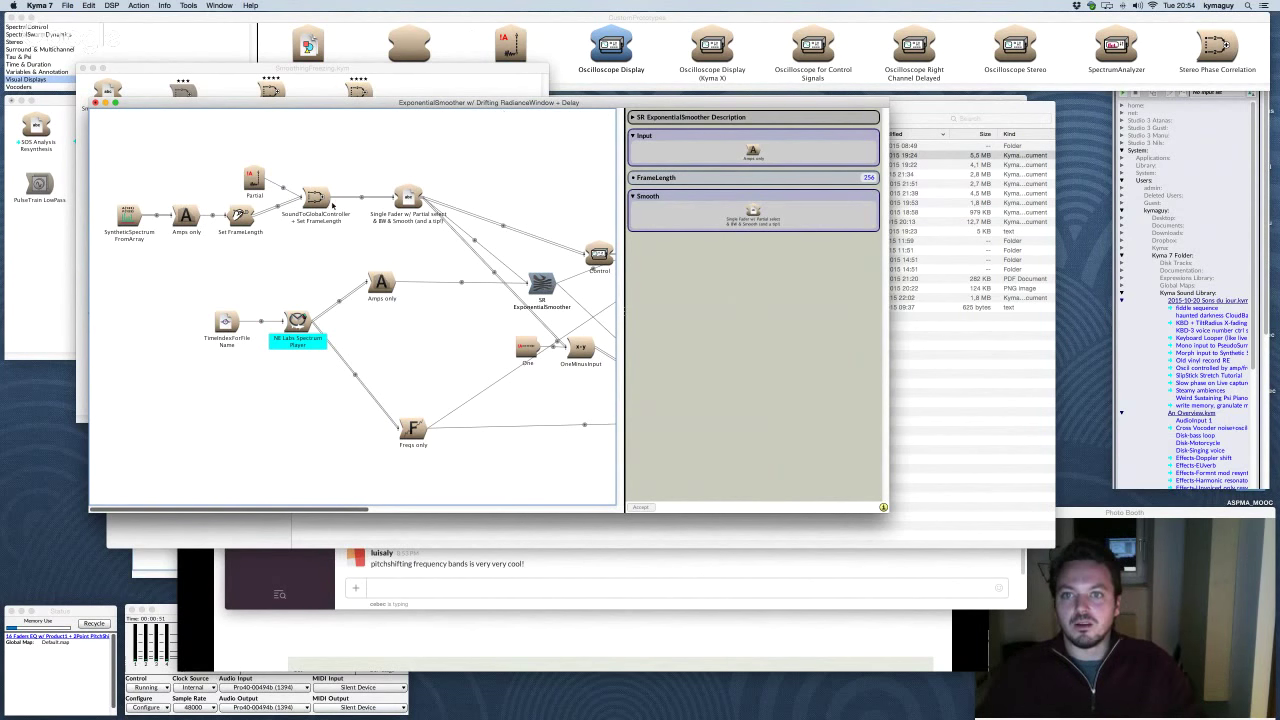
pyautogui.hscroll(5, 390, 203)
pyautogui.hscroll(-5, 420, 201)
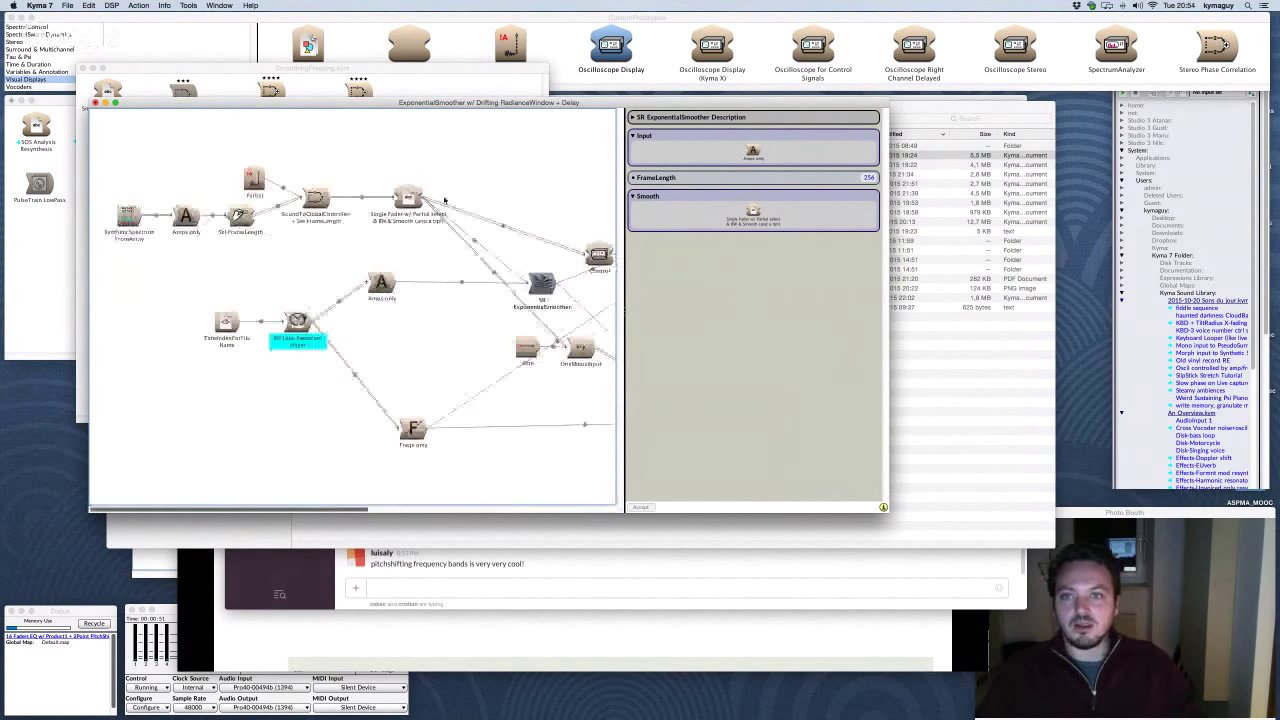
pyautogui.click(409, 197)
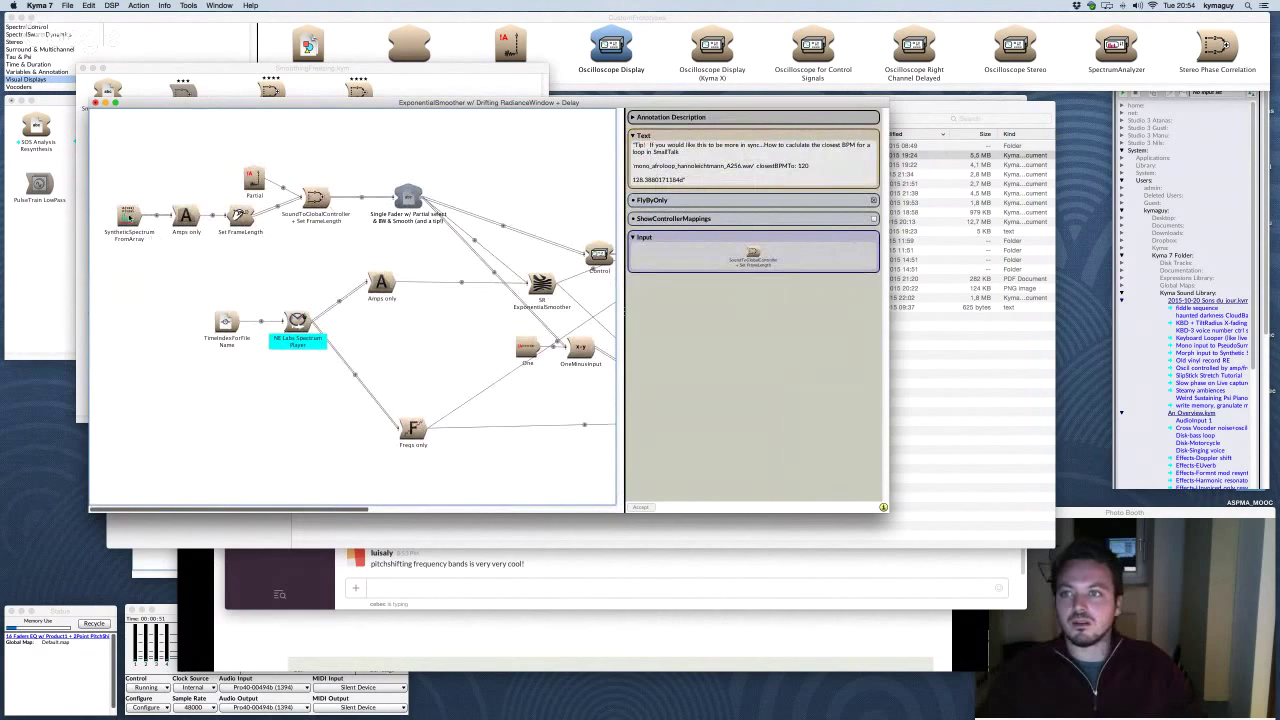
pyautogui.click(128, 215)
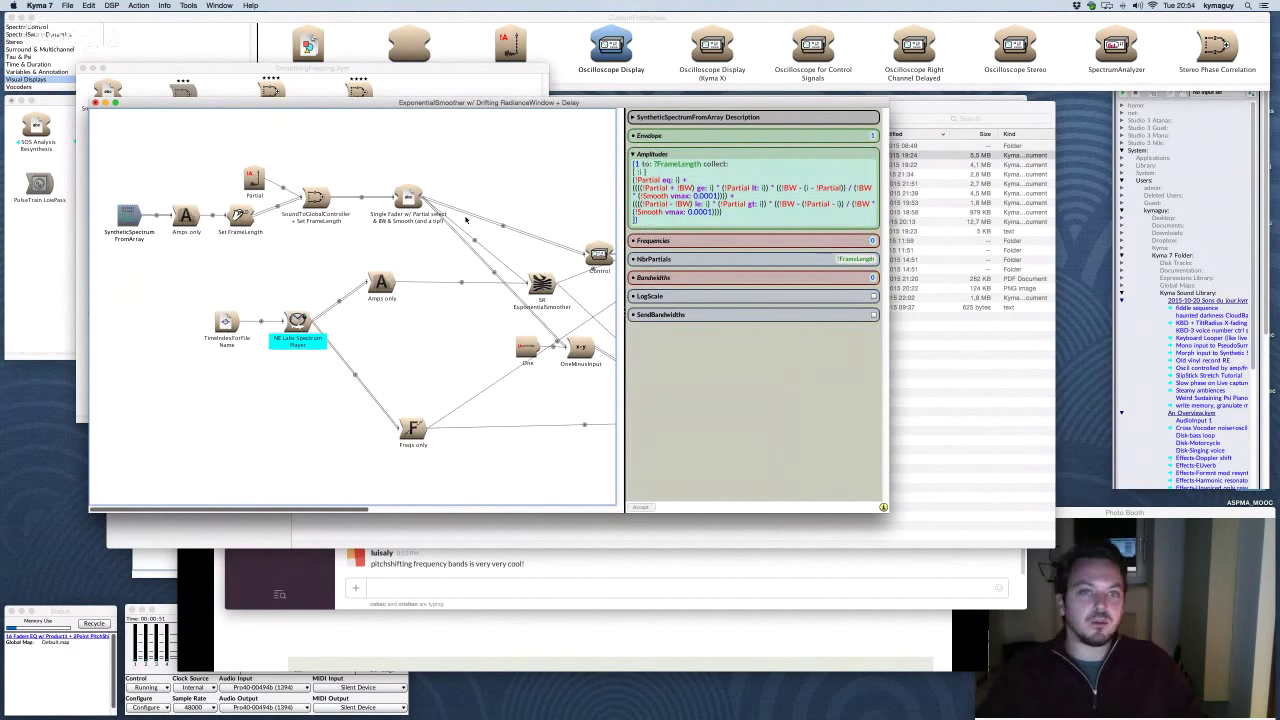
# Step: Play the ExponentialSmoother w/ Drifting RadianceWindow + Delay Sound and raise its BW fader to widen the smoothed band of partials
pyautogui.hscroll(10, 465, 219)
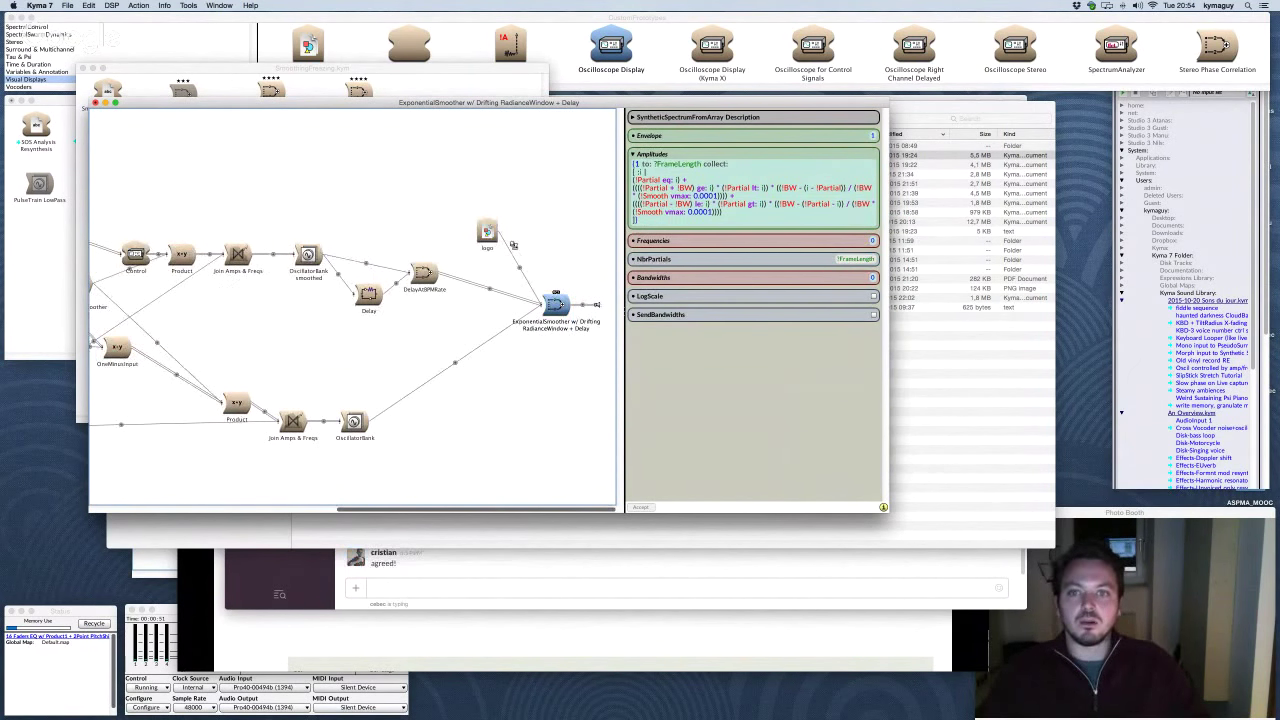
pyautogui.press('super+p')
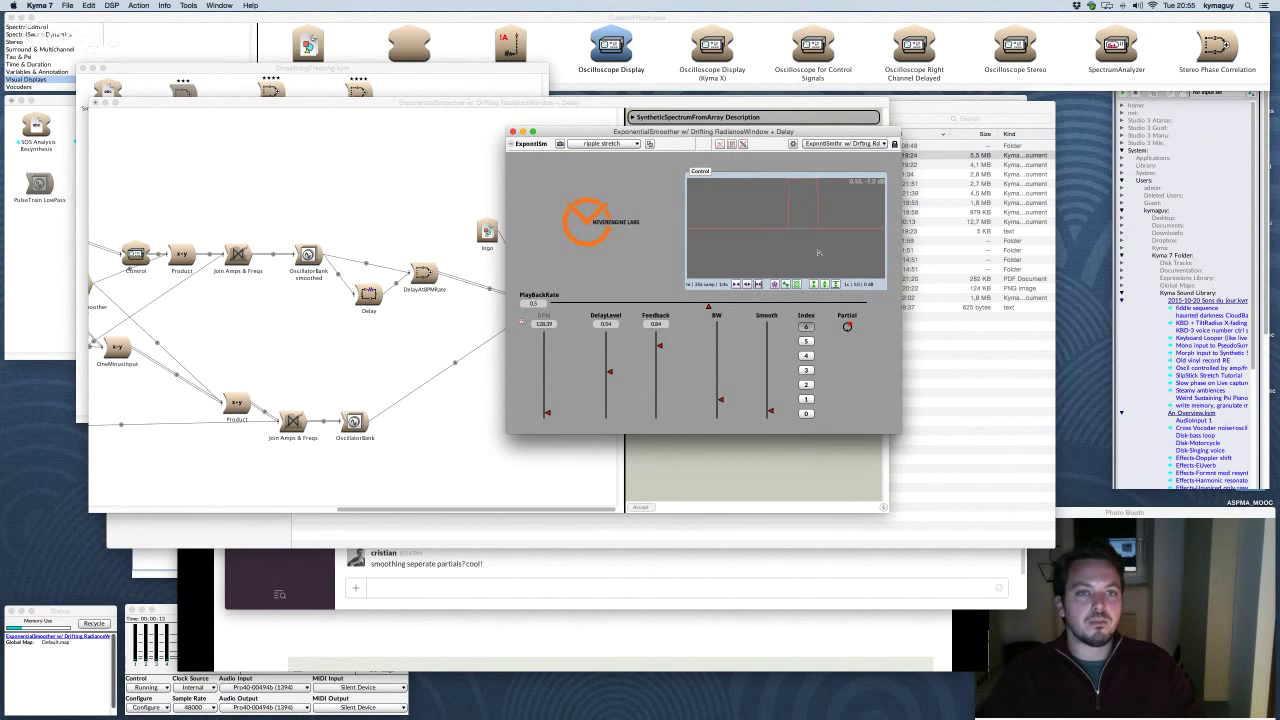
pyautogui.click(718, 376)
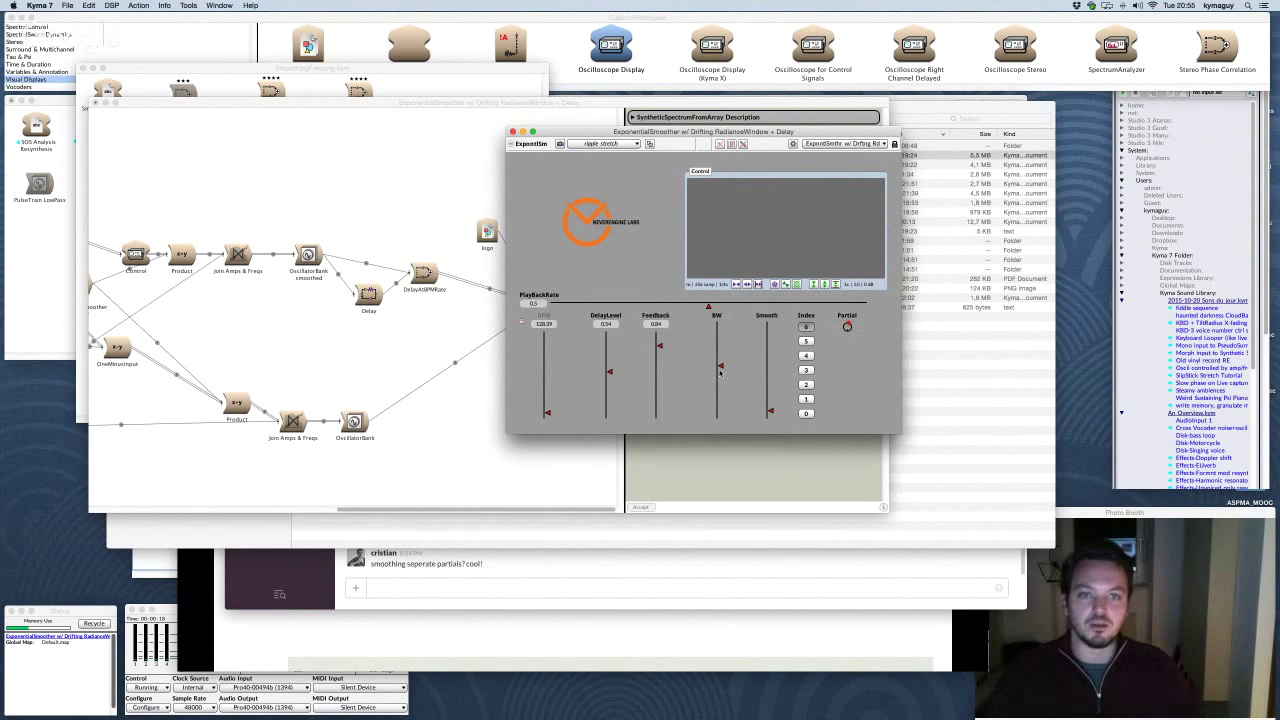
pyautogui.moveTo(720, 372); pyautogui.dragTo(722, 362)
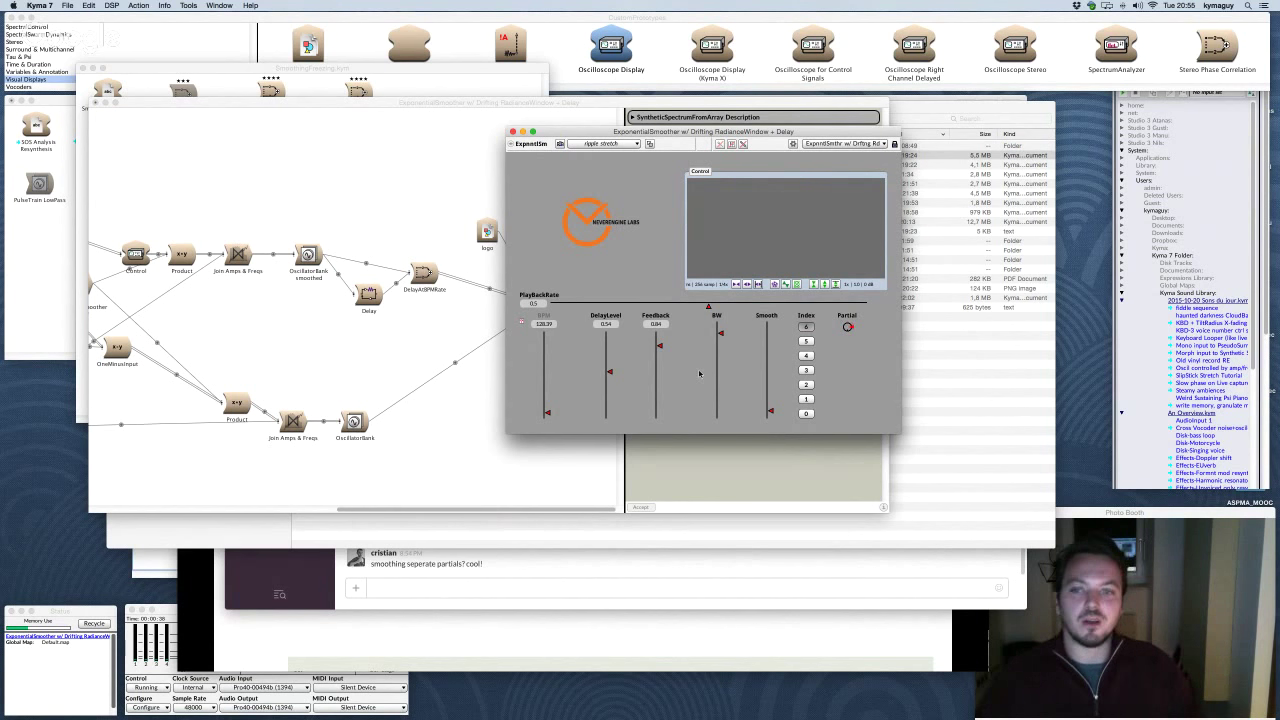
# Step: Close the Sound's control surface and its signal flow editor to return to the SmoothingFreezing.kym examples
pyautogui.click(513, 133)
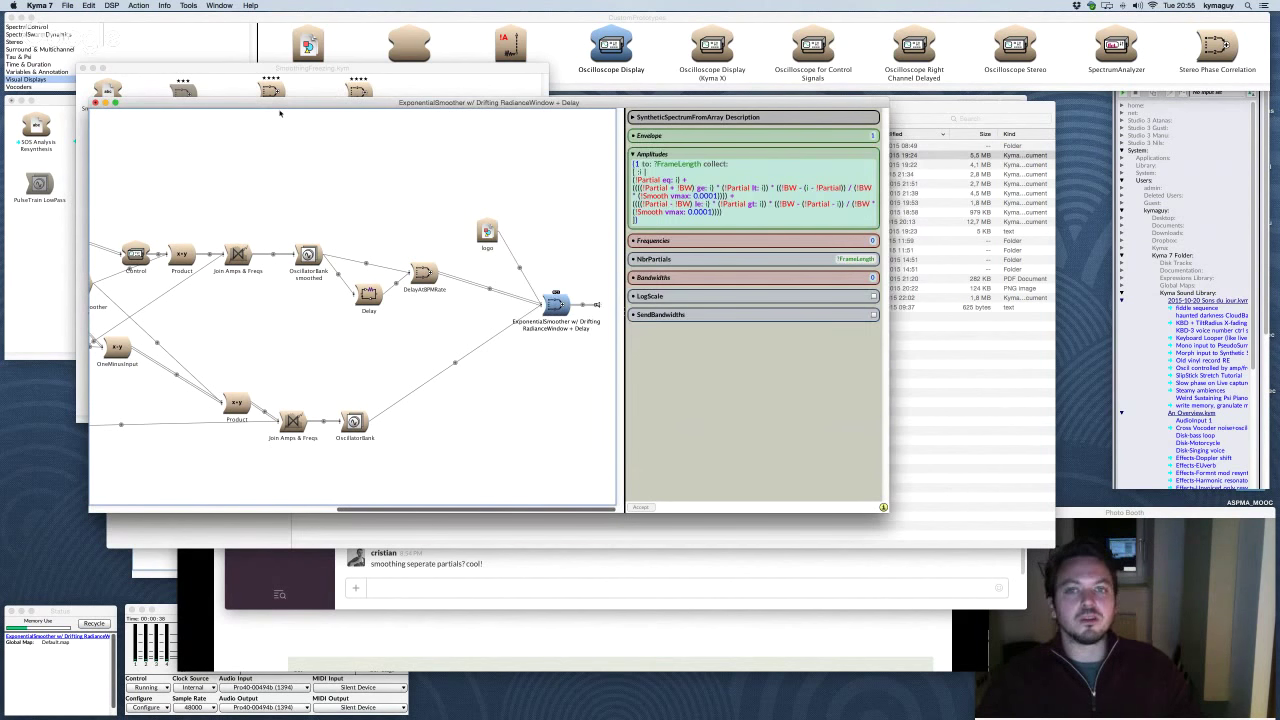
pyautogui.click(96, 104)
pyautogui.click(744, 272)
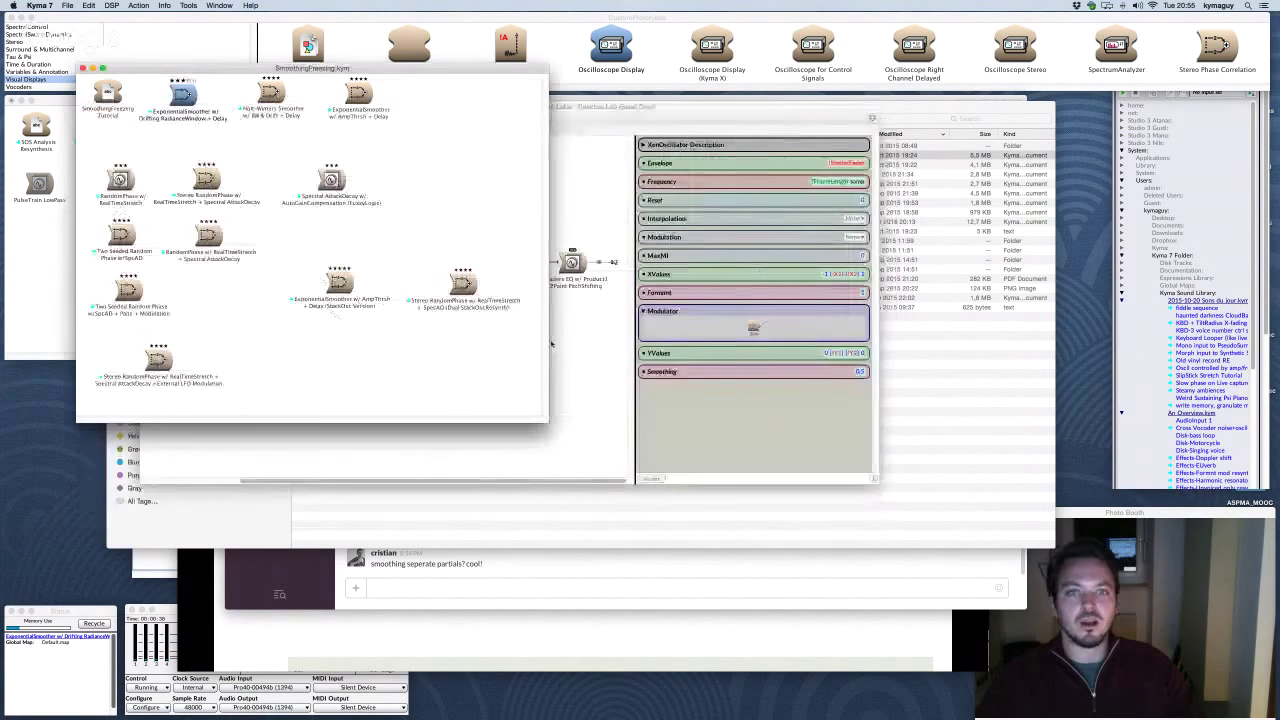
# Step: Open the PitchFormantShifting VoiceTransformer w/ NoisyAmps sound from VoiceTransformations.kym and widen its signal flow area
pyautogui.click(980, 355)
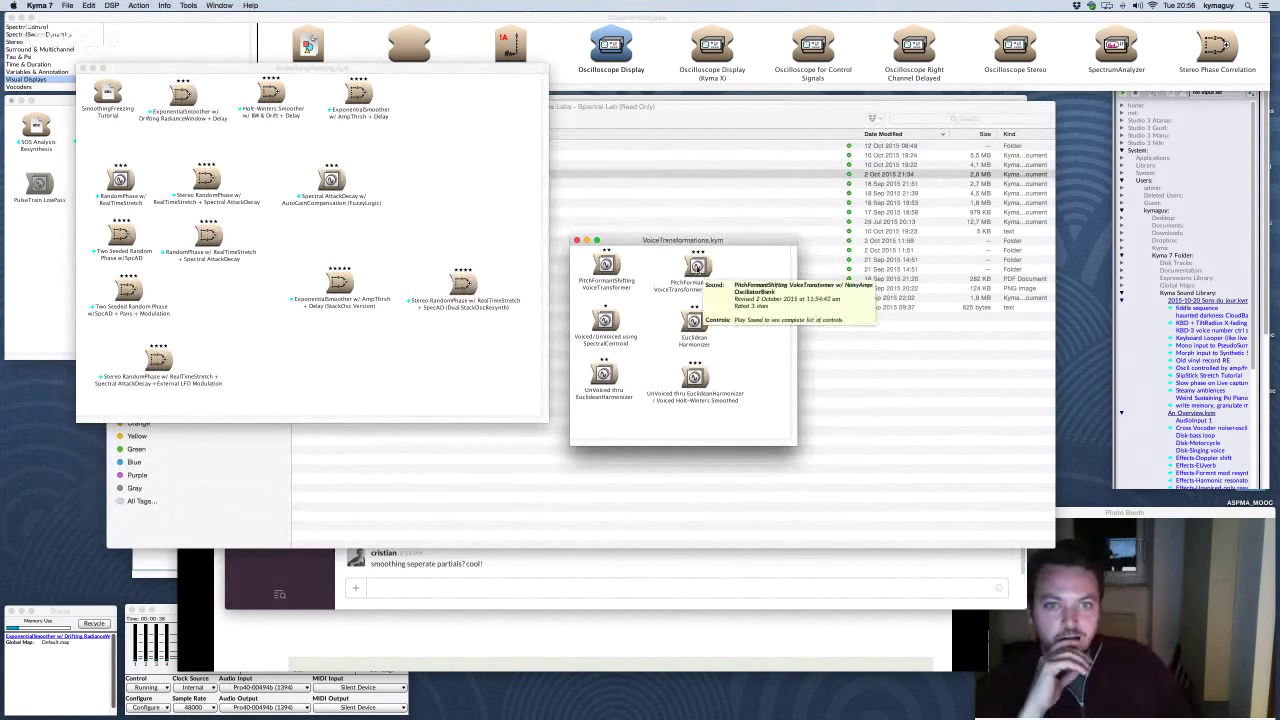
pyautogui.doubleClick(697, 265)
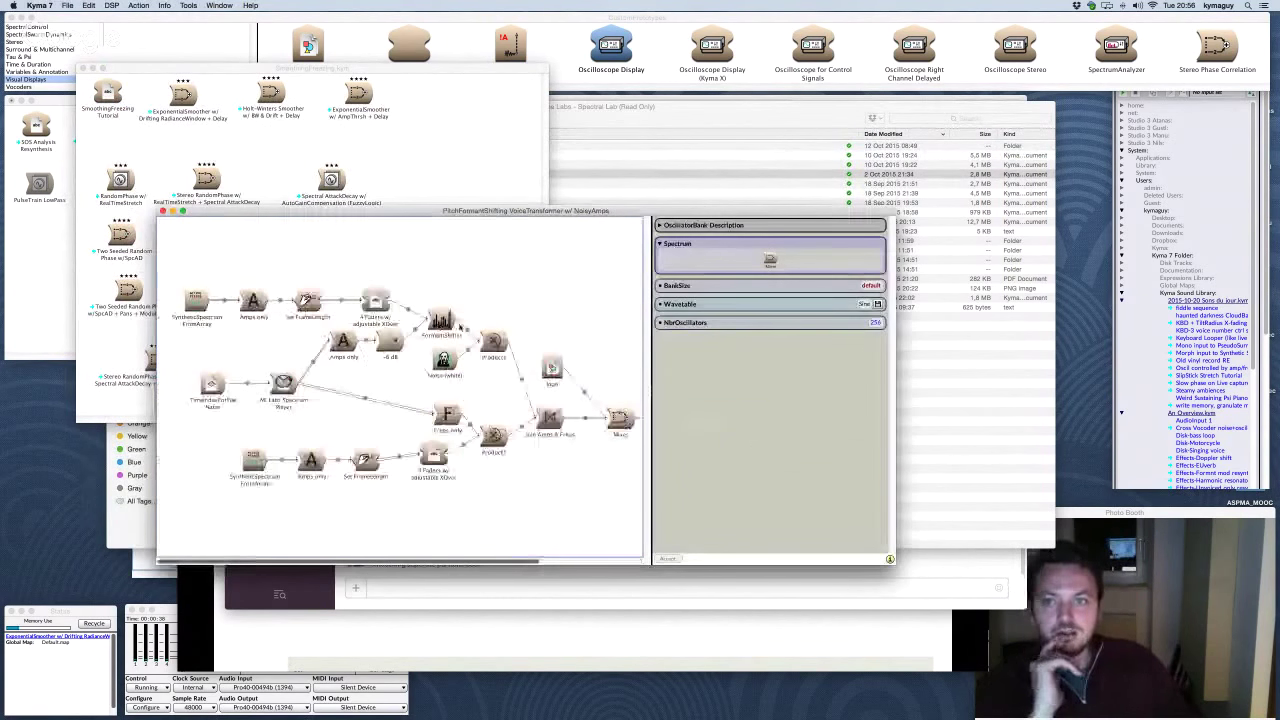
pyautogui.moveTo(650, 427); pyautogui.dragTo(747, 428)
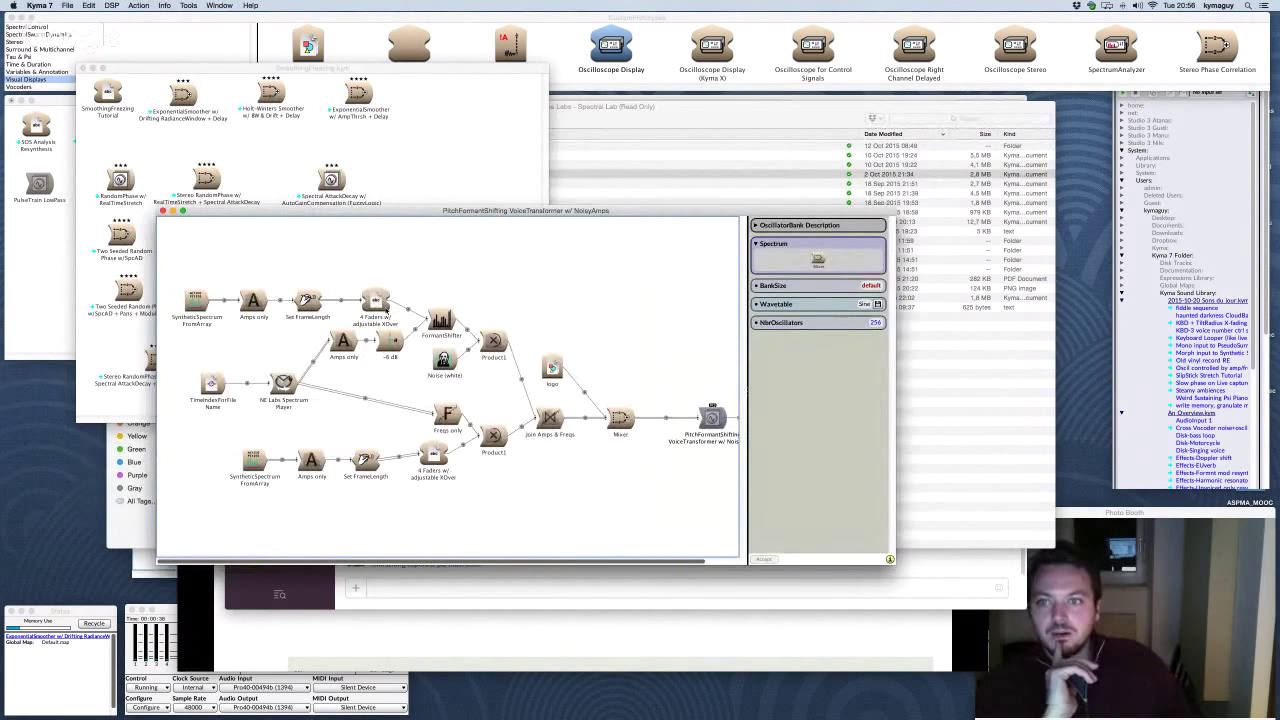
# Step: Inspect the parameters of the FormantShifter, its Product1 and the Noise (white) multiplier in the signal flow
pyautogui.click(440, 322)
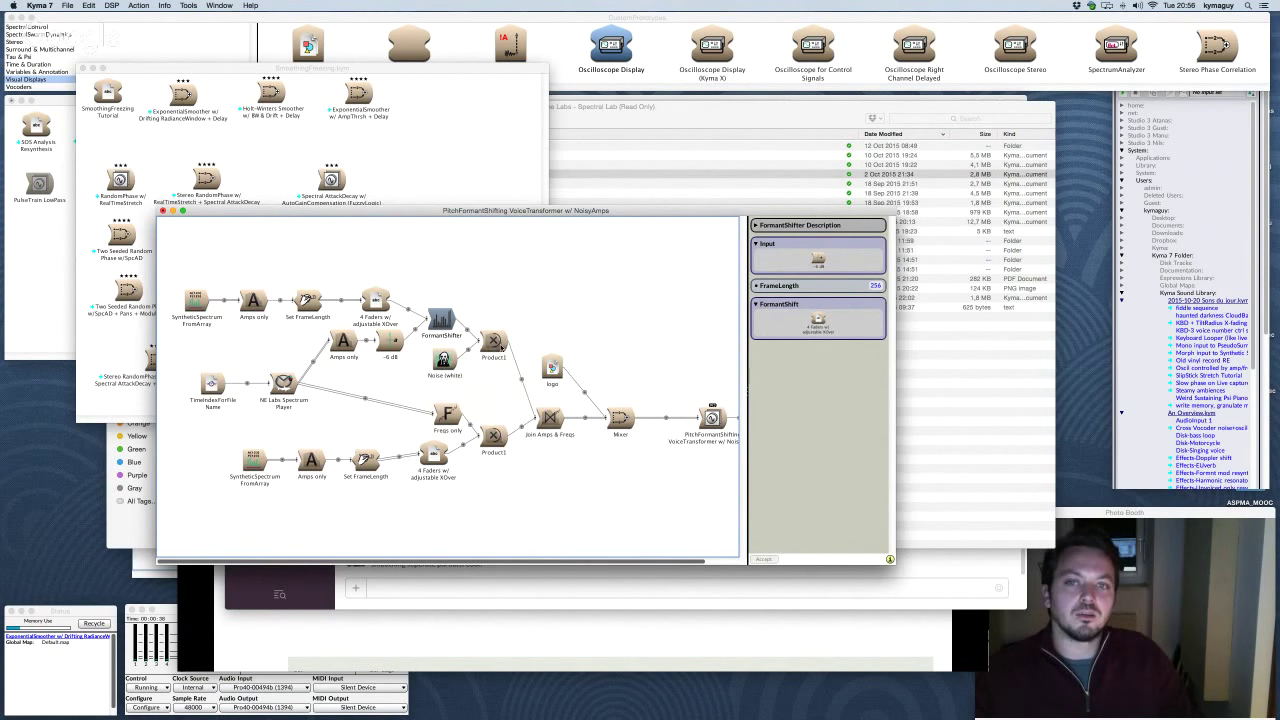
pyautogui.click(494, 341)
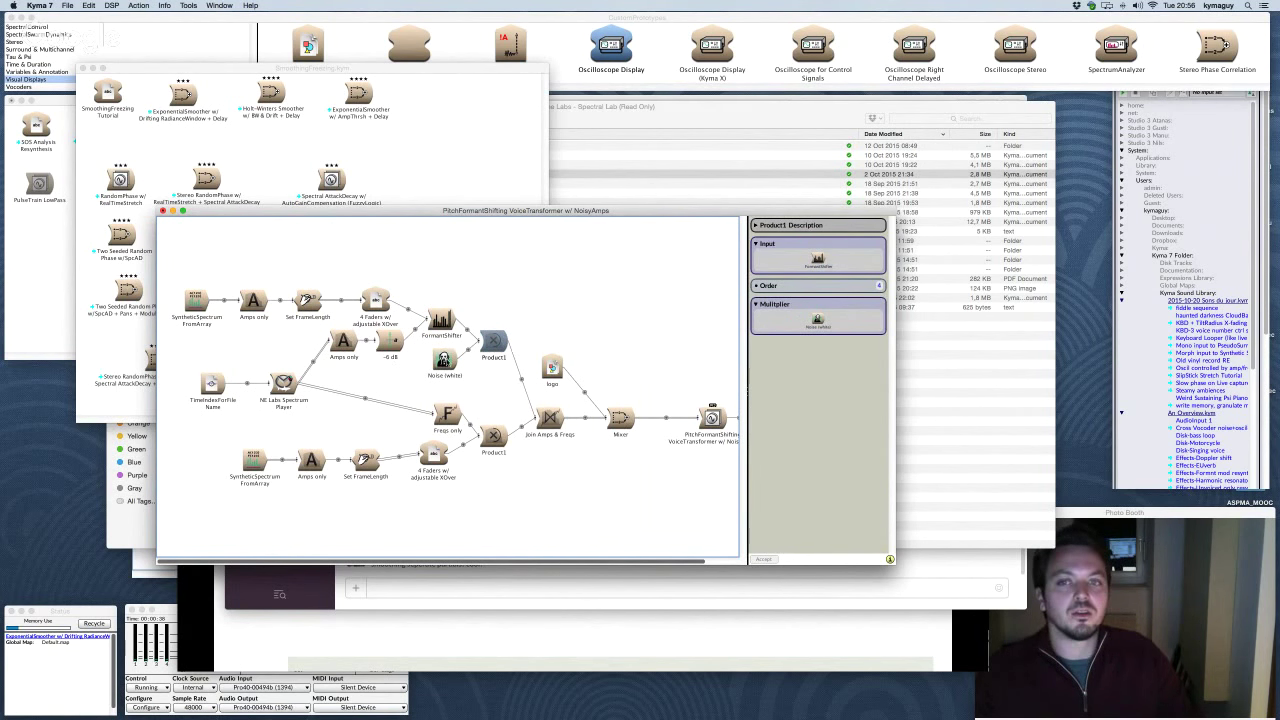
pyautogui.click(446, 360)
pyautogui.click(492, 343)
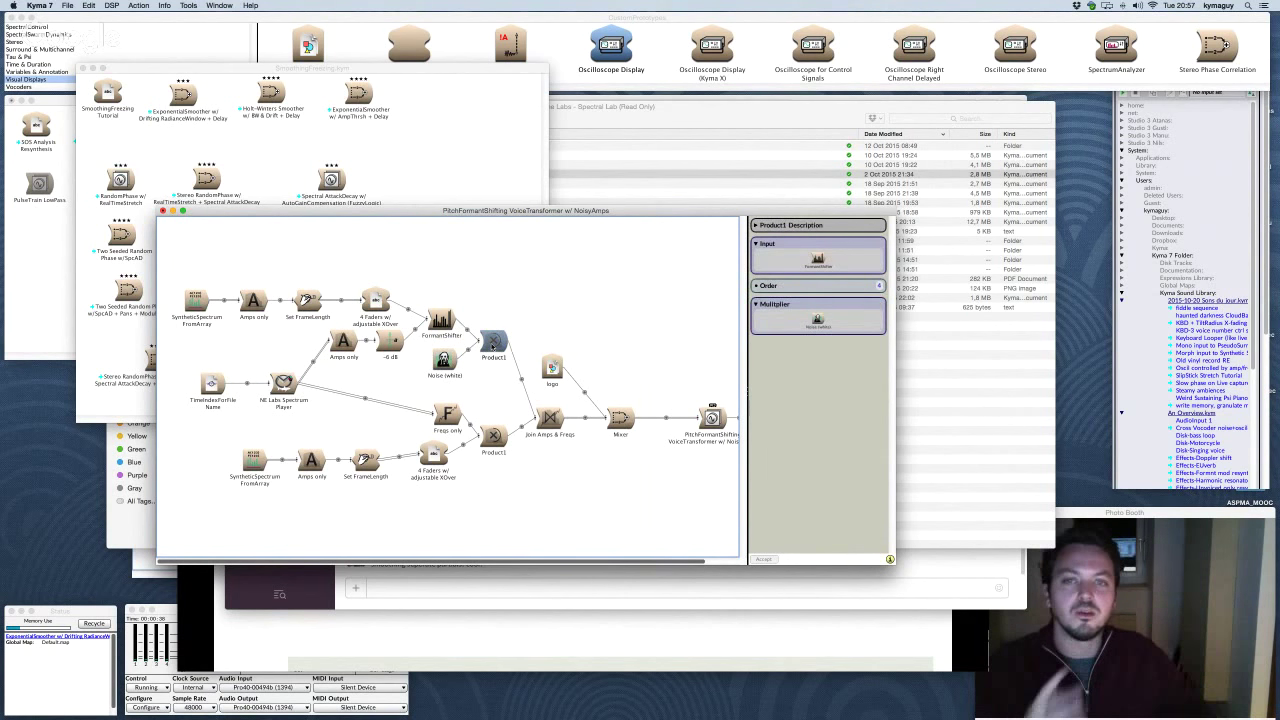
pyautogui.hscroll(3, 627, 339)
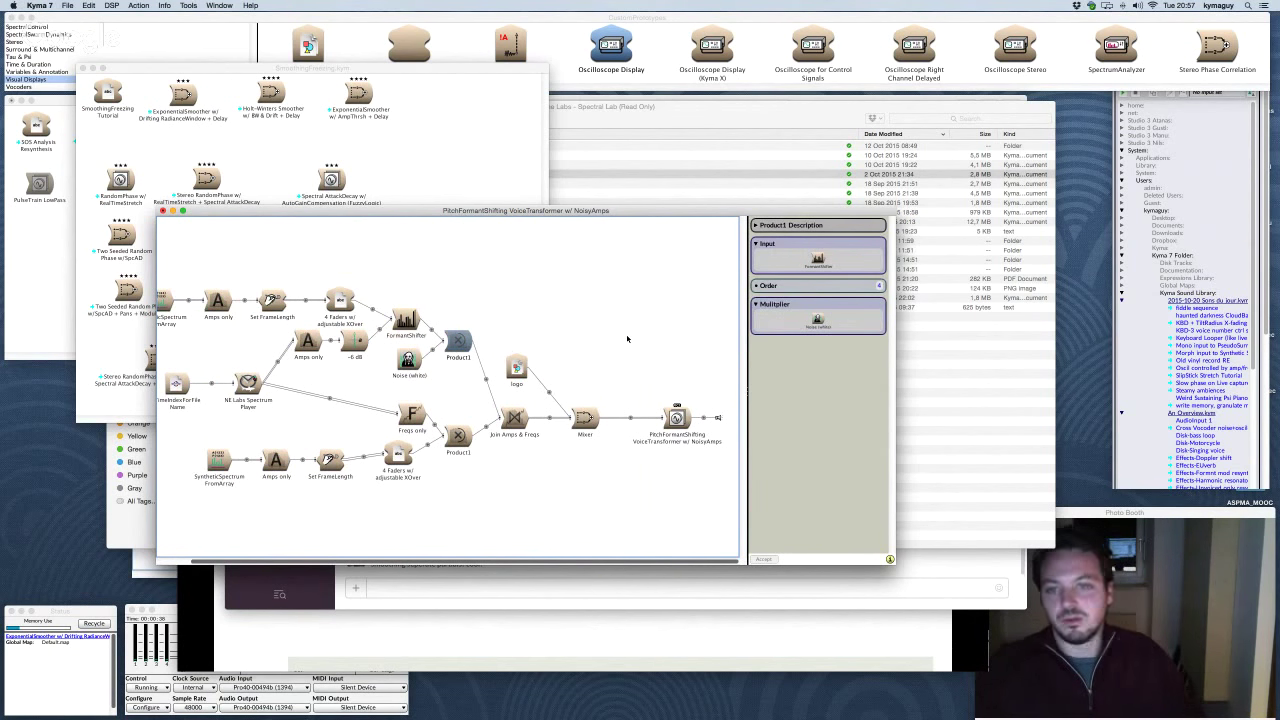
# Step: Play the PitchFormantShifting VoiceTransformer w/ NoisyAmps sound and lower its Noise fader to the minimum
pyautogui.click(673, 413)
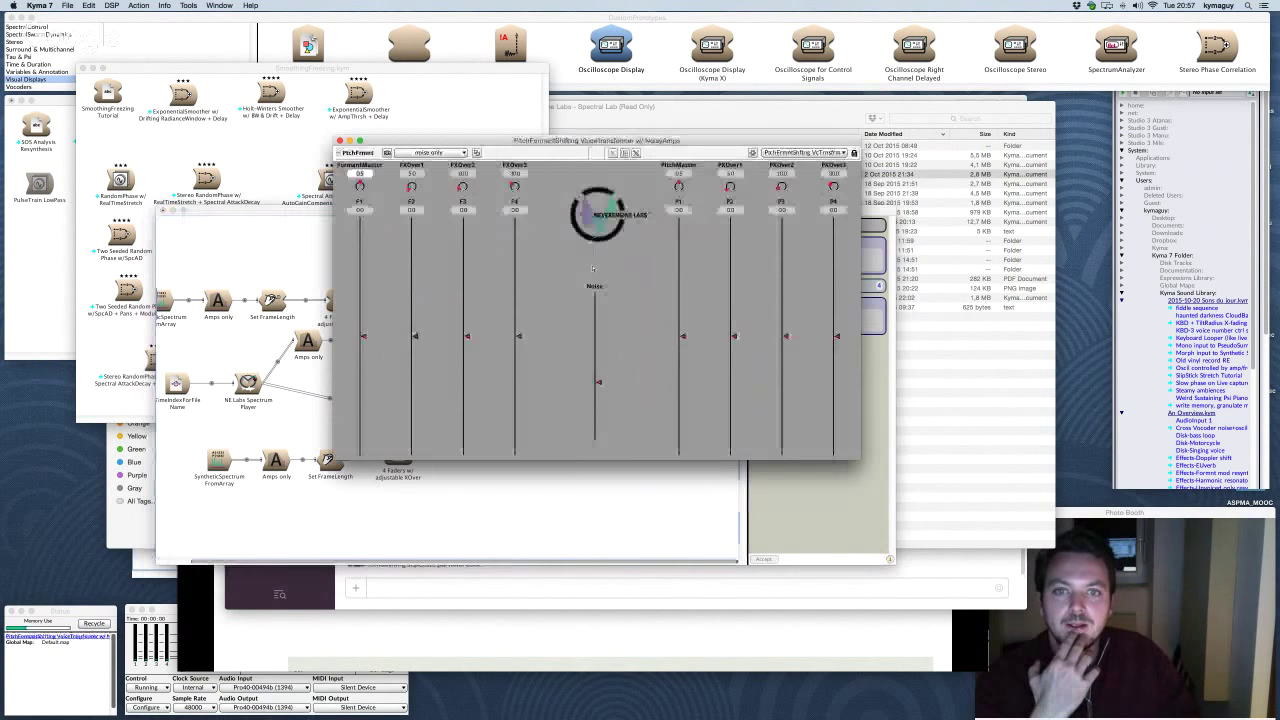
pyautogui.moveTo(596, 380); pyautogui.dragTo(594, 376)
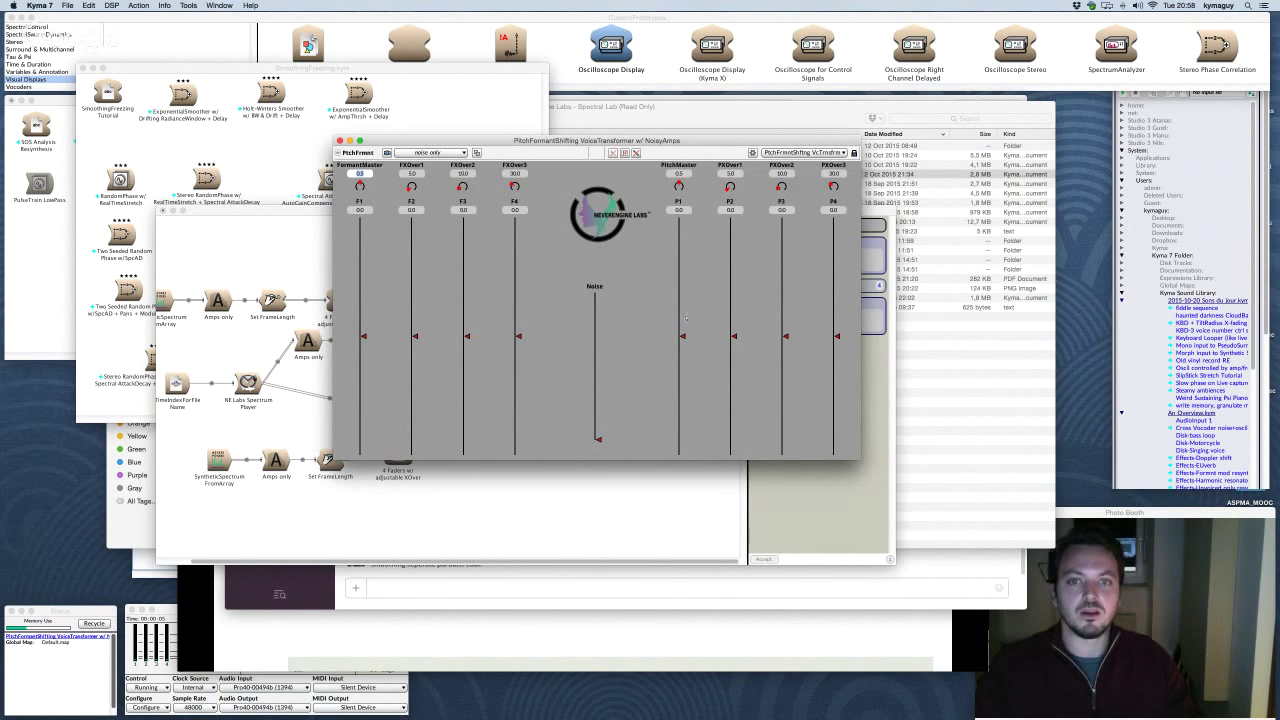
# Step: Audition pitch shifting by sweeping the P1 fader, and reset P1 to 0
pyautogui.moveTo(681, 312); pyautogui.dragTo(679, 316)
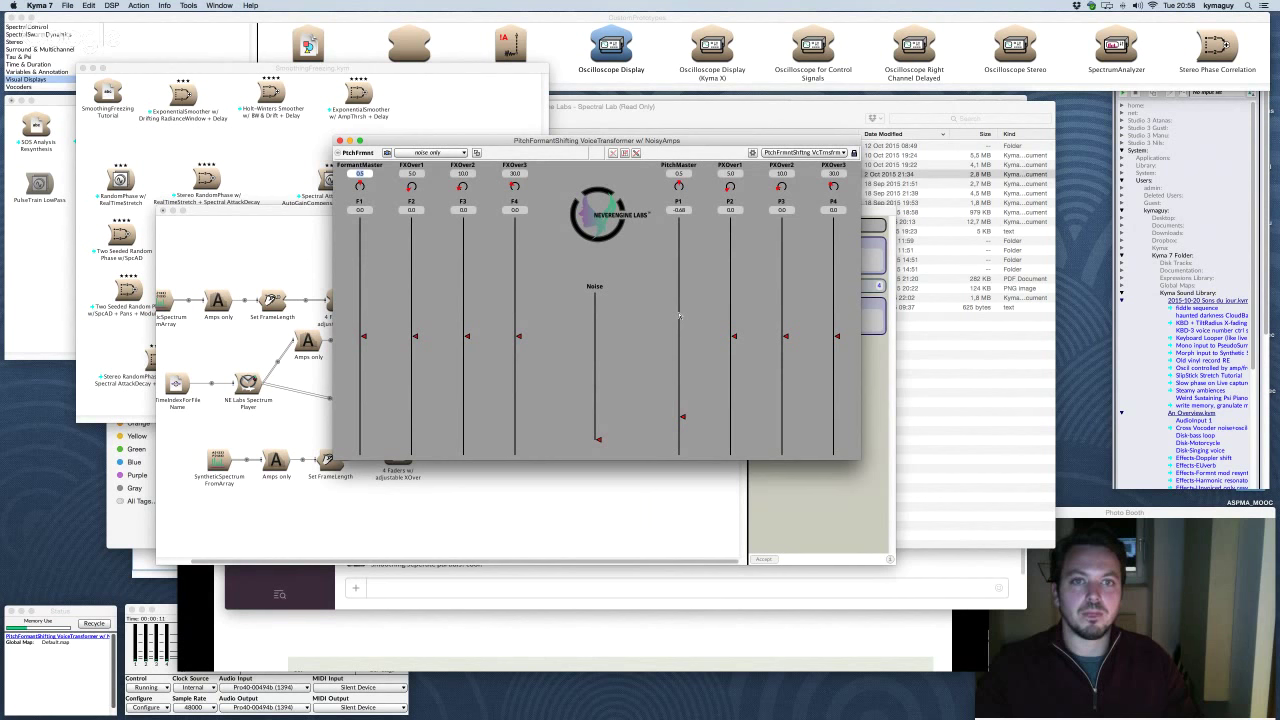
pyautogui.moveTo(679, 316); pyautogui.dragTo(679, 316)
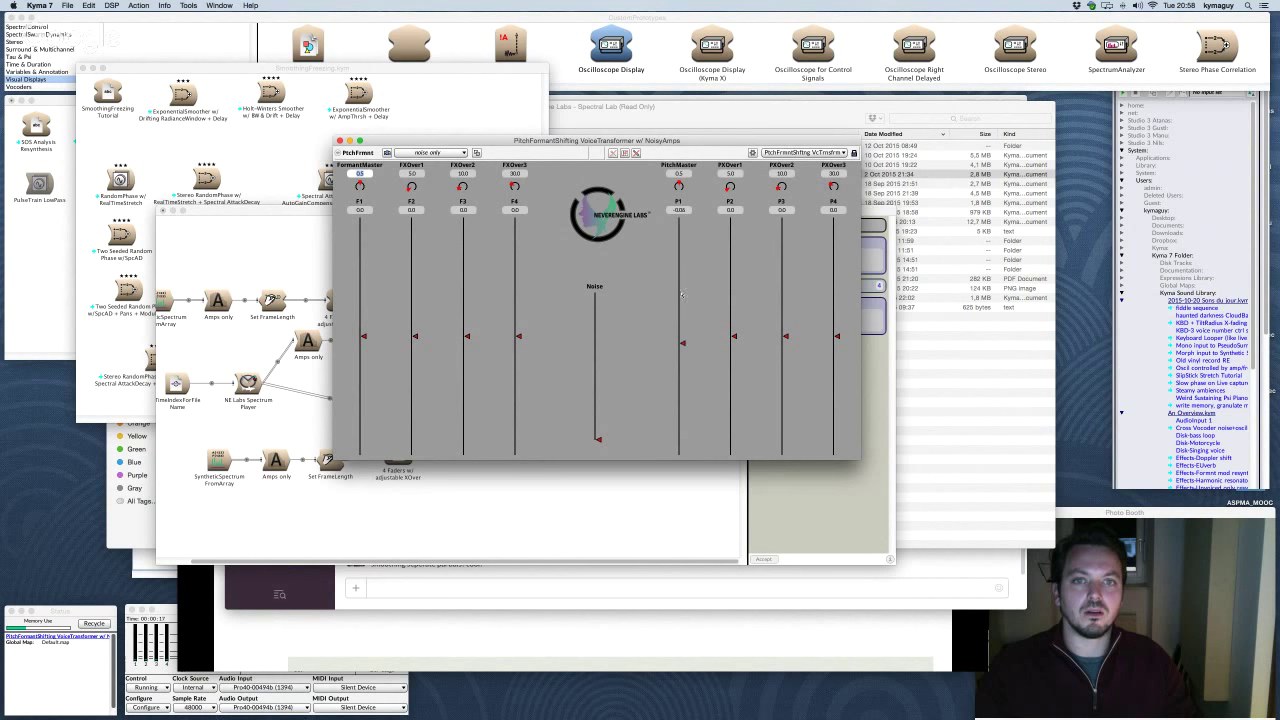
pyautogui.click(679, 209)
pyautogui.write('0')
pyautogui.press('Return')
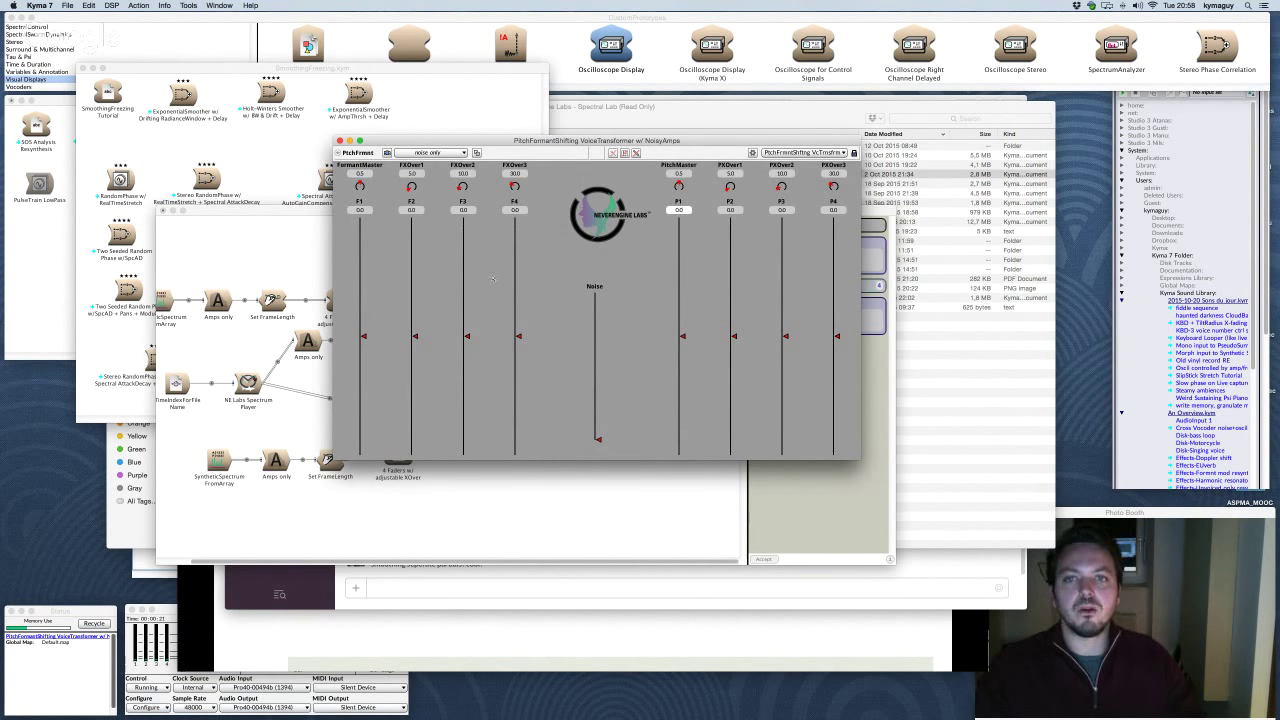
# Step: Audition formant shifting by sweeping the F1 to F4 faders, and reset all four to 0
pyautogui.moveTo(363, 336)
pyautogui.mouseDown()
pyautogui.moveTo(360, 306)
pyautogui.moveTo(515, 310)
pyautogui.mouseUp()
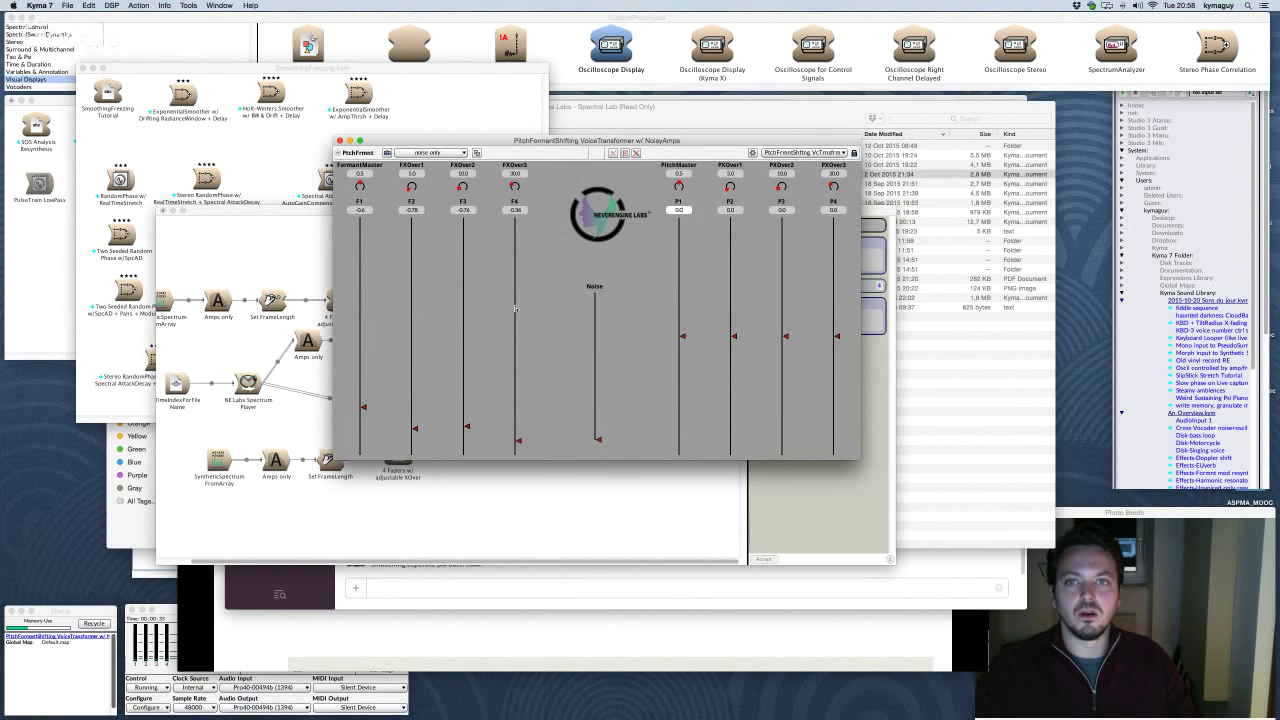
pyautogui.moveTo(515, 308)
pyautogui.mouseDown()
pyautogui.moveTo(453, 335)
pyautogui.moveTo(415, 330)
pyautogui.mouseUp()
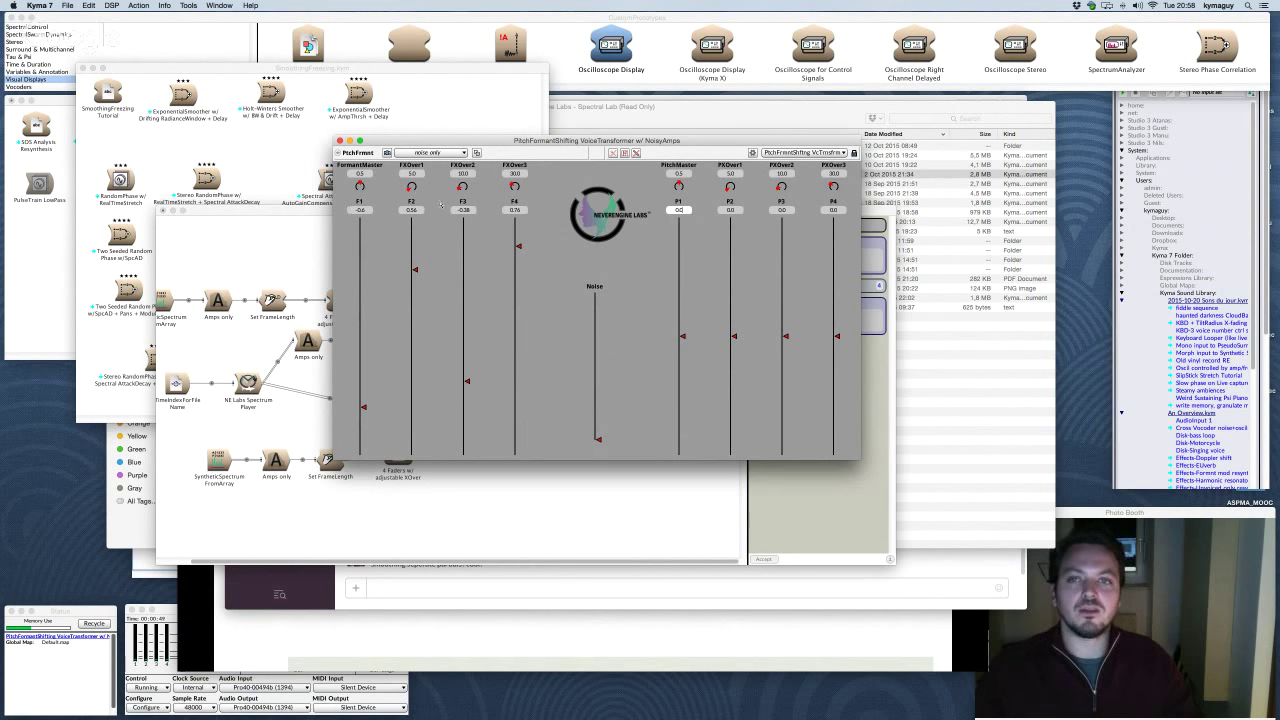
pyautogui.click(360, 210)
pyautogui.write('0')
pyautogui.press('Tab')
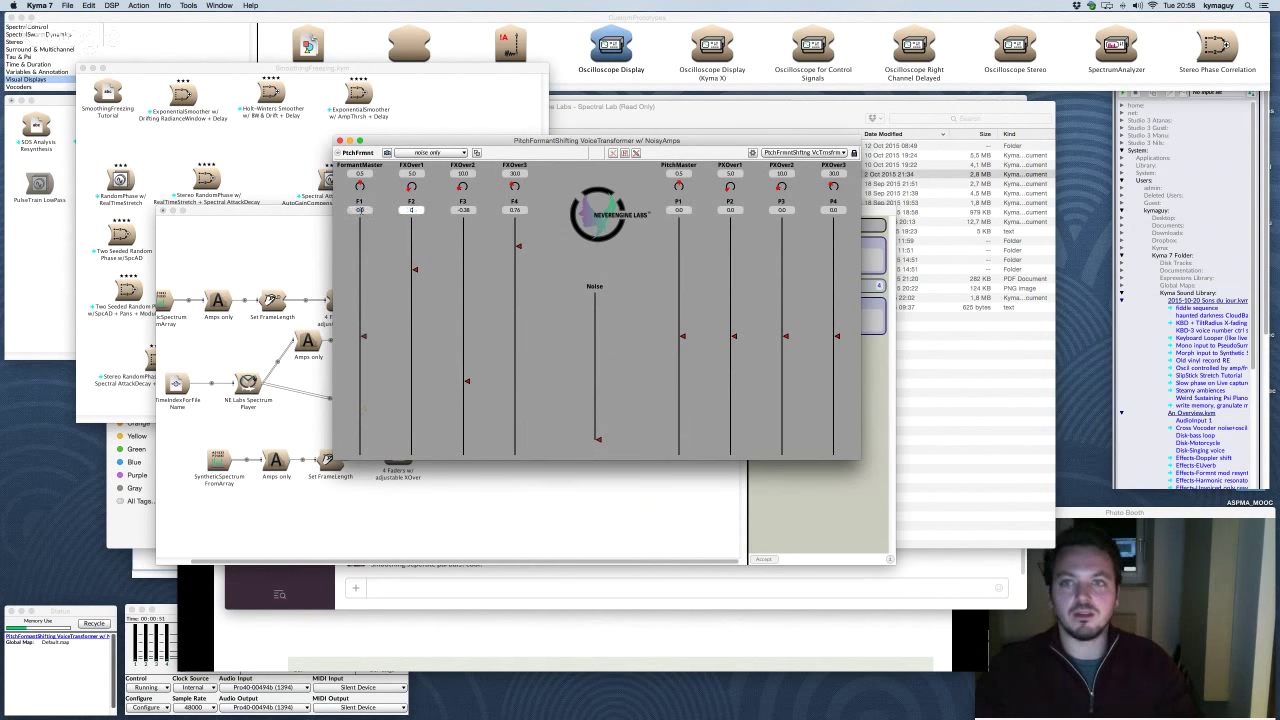
pyautogui.write('0')
pyautogui.press('Tab')
pyautogui.write('0')
pyautogui.press('Tab')
pyautogui.write('0')
pyautogui.press('Tab')
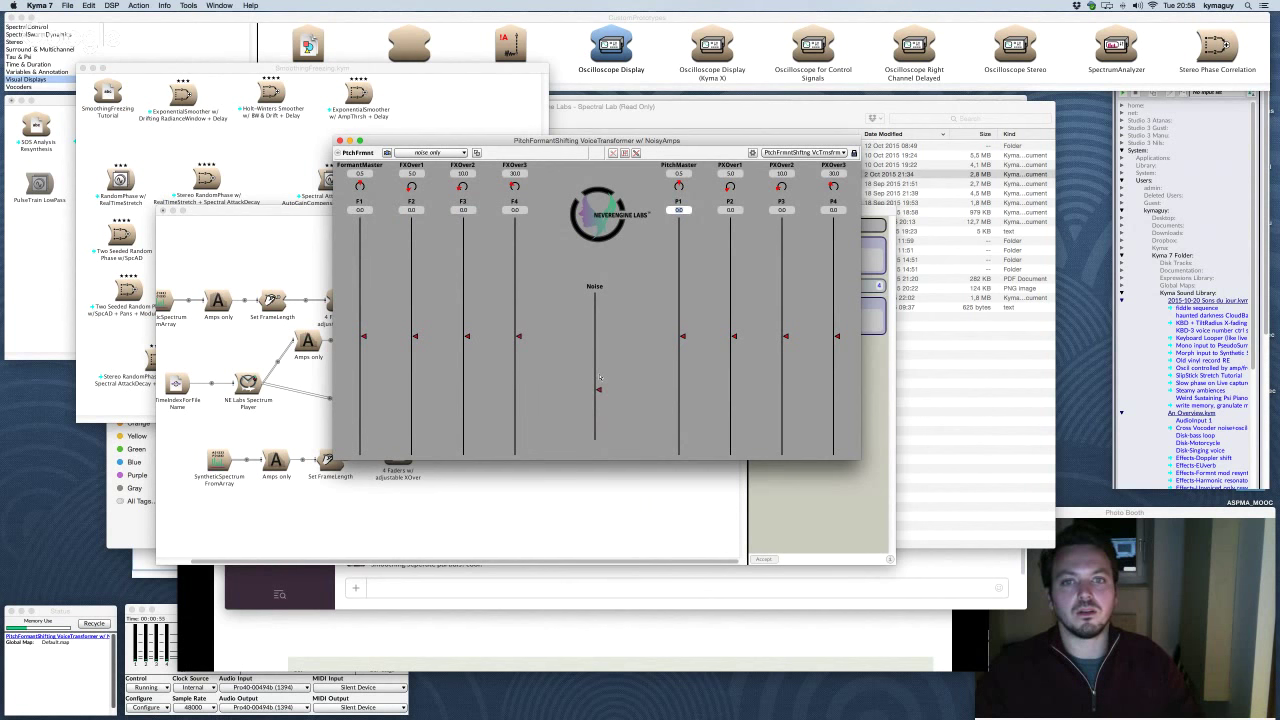
# Step: Raise the Noise fader to slightly below its middle and close the virtual control surface
pyautogui.moveTo(600, 377); pyautogui.dragTo(600, 378)
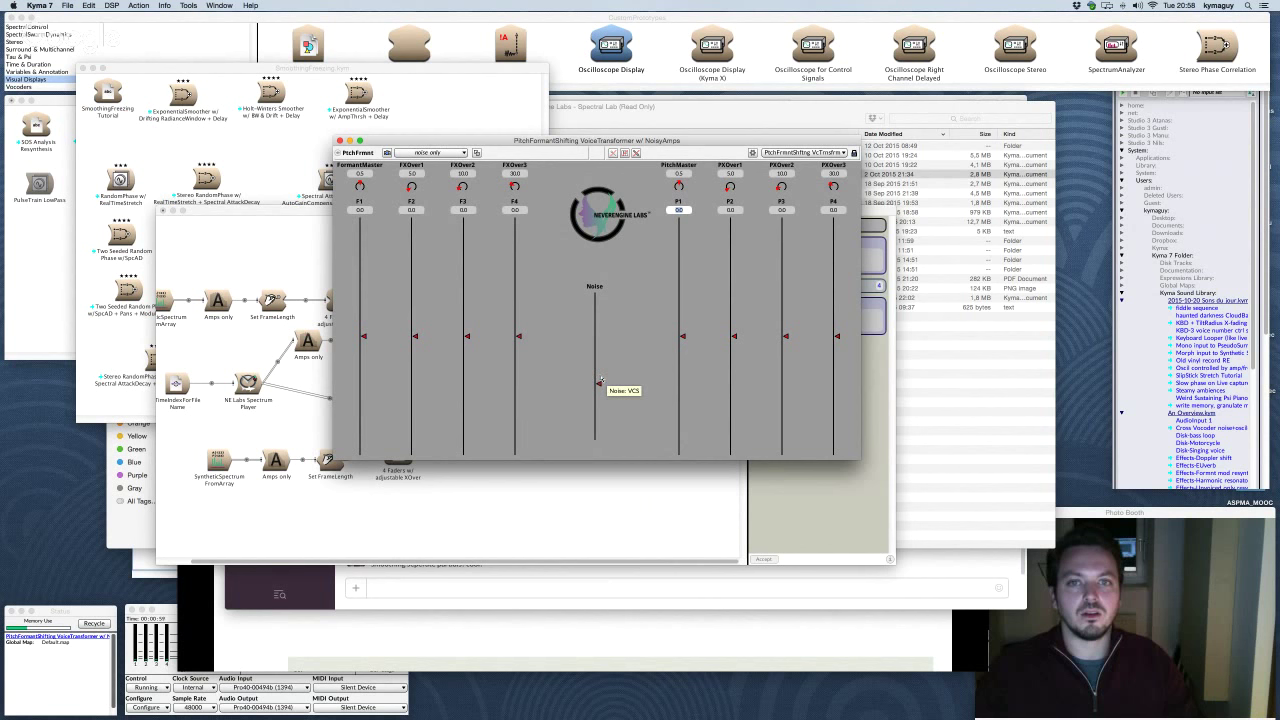
pyautogui.moveTo(600, 381); pyautogui.dragTo(598, 377)
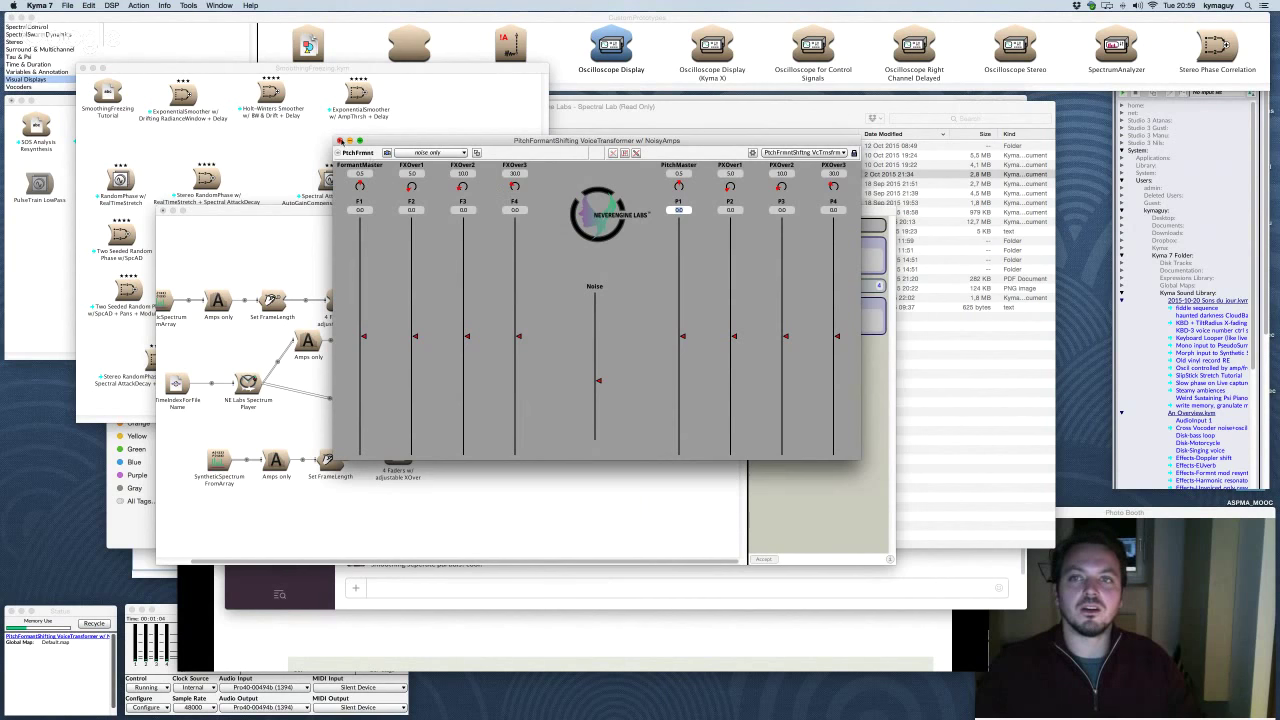
pyautogui.click(340, 141)
# Step: Move the Noise (white) module clear of the FormantShifter in the signal flow, and close the sound's editor
pyautogui.moveTo(408, 360); pyautogui.dragTo(394, 369)
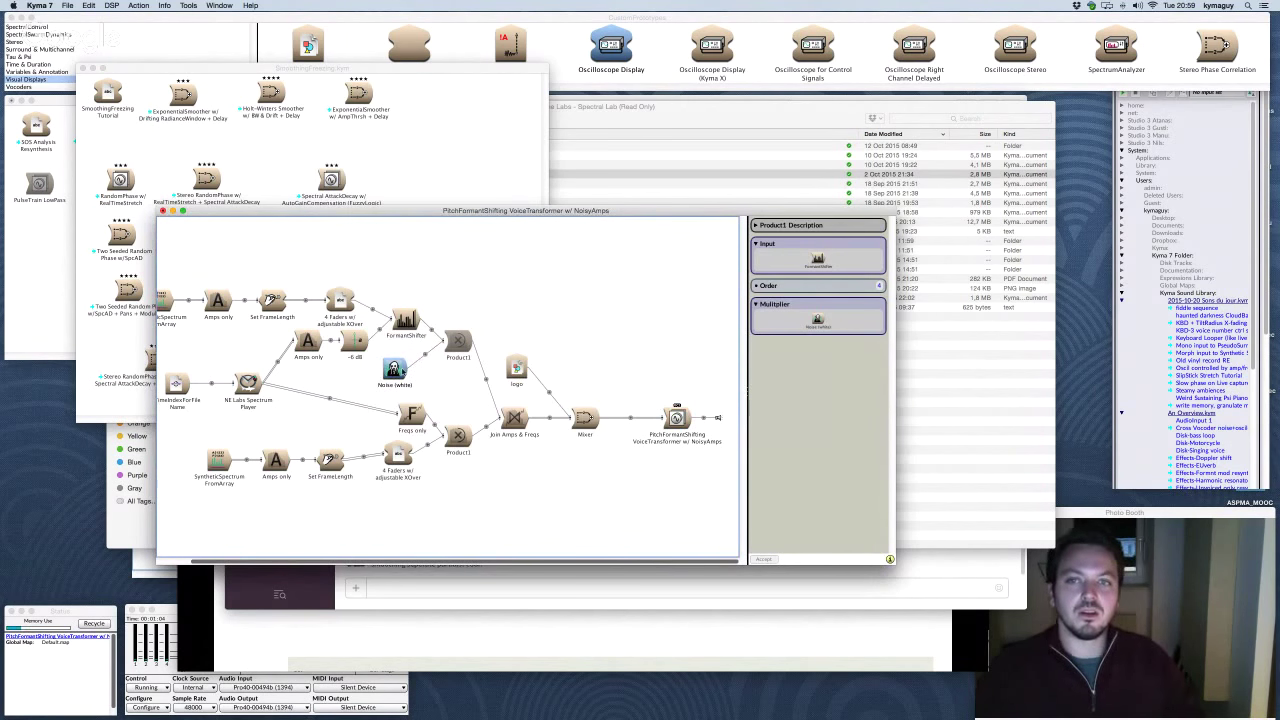
pyautogui.moveTo(400, 372); pyautogui.dragTo(390, 385)
pyautogui.hscroll(-2, 431, 343)
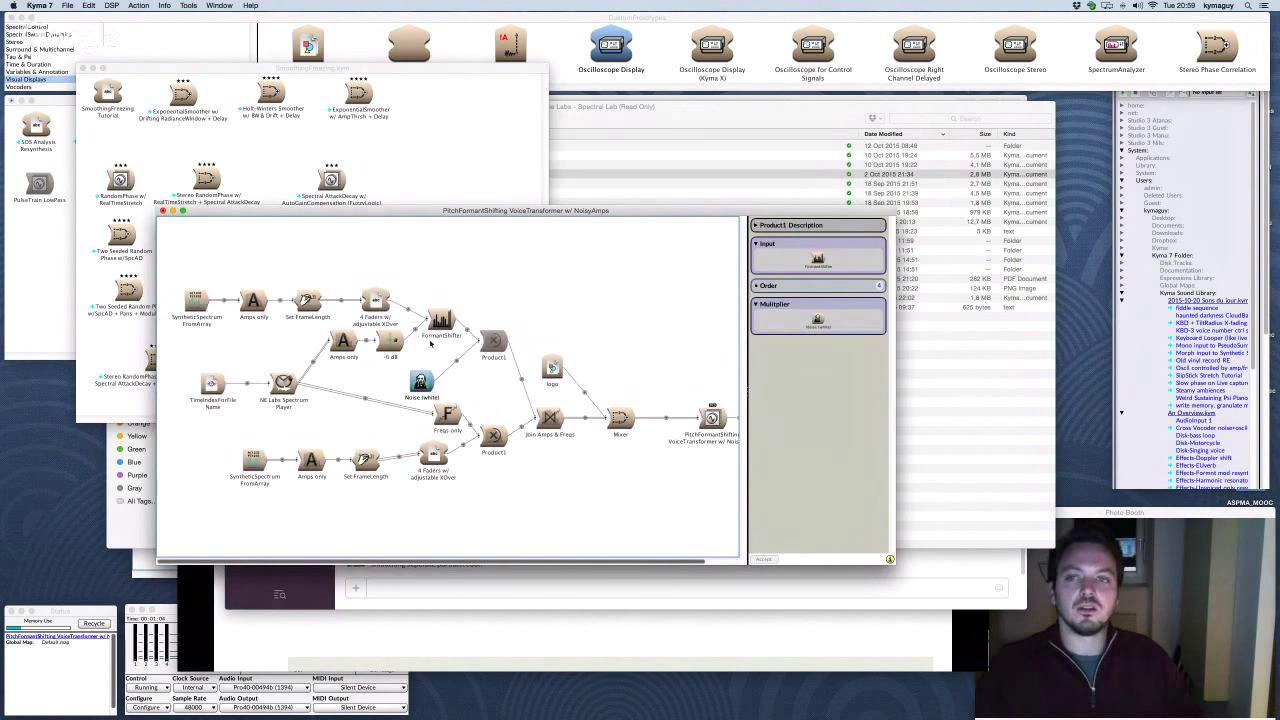
pyautogui.hscroll(1, 431, 343)
pyautogui.hscroll(-1, 431, 343)
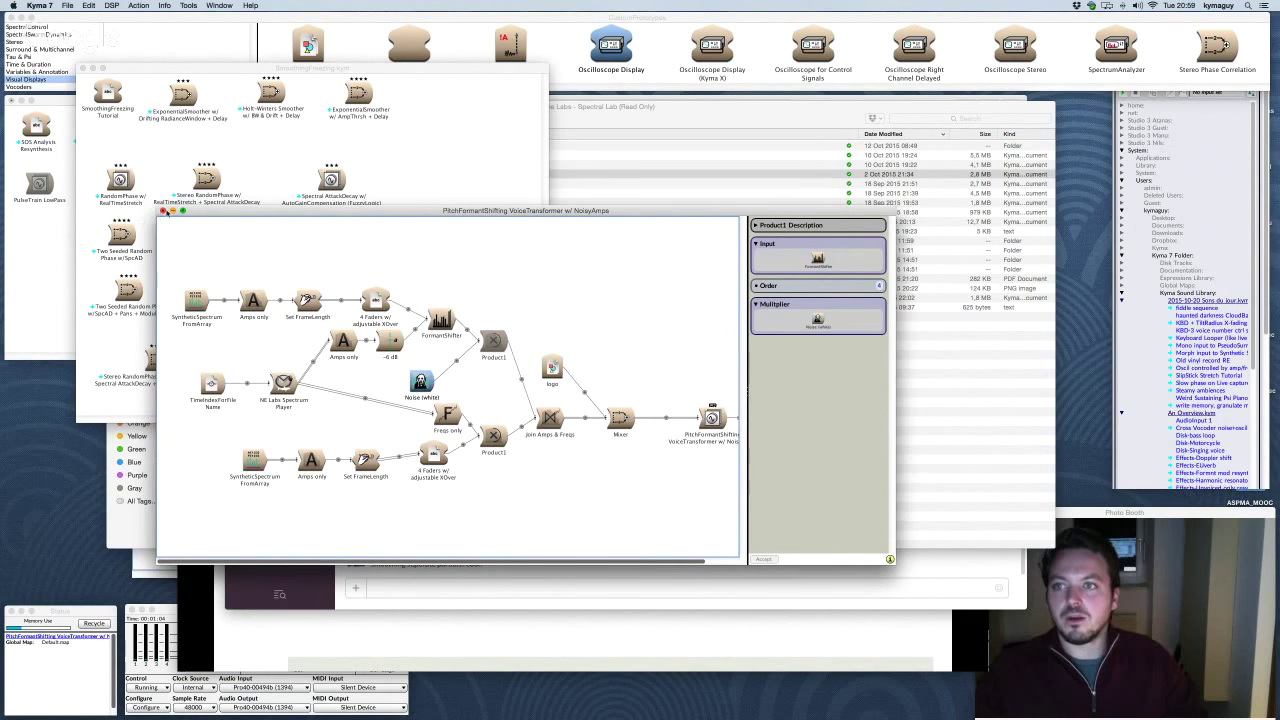
pyautogui.click(162, 211)
pyautogui.click(749, 268)
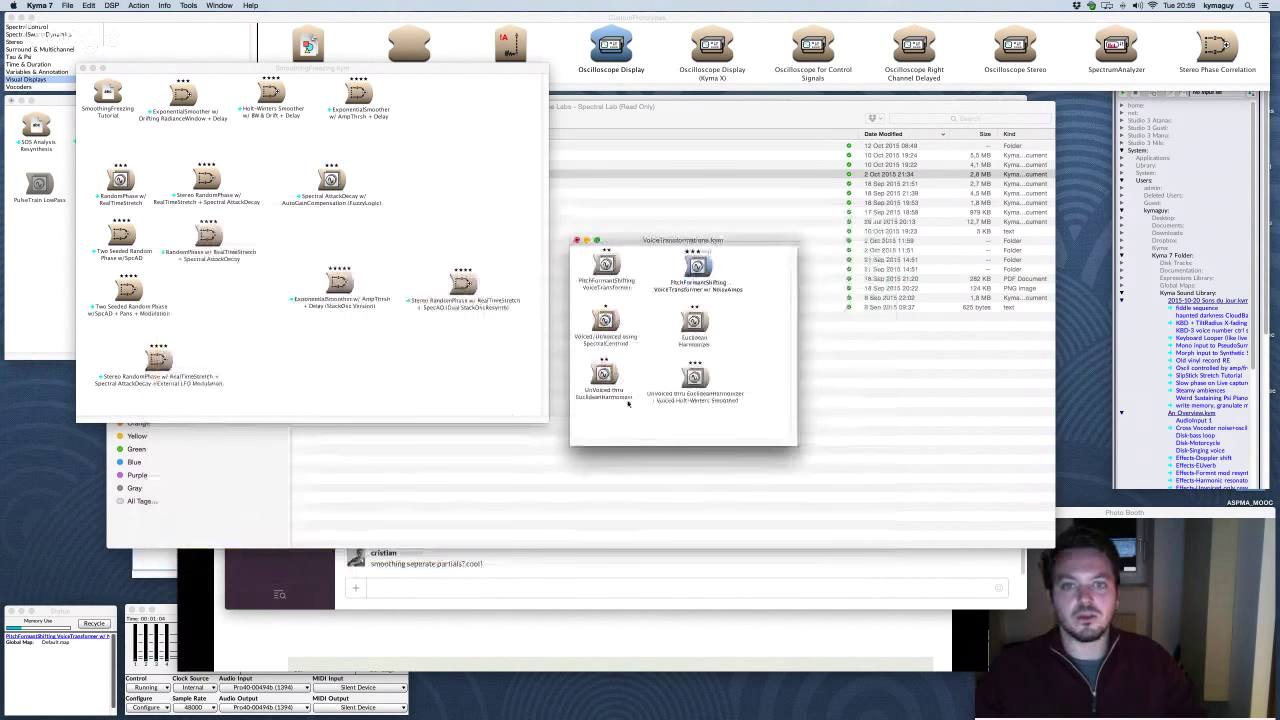
# Step: Check the #spectrallab Slack channel for messages, shift the SmoothingFreezing.kym window down and bring Spectral Processing Basics.kym forward
pyautogui.click(532, 588)
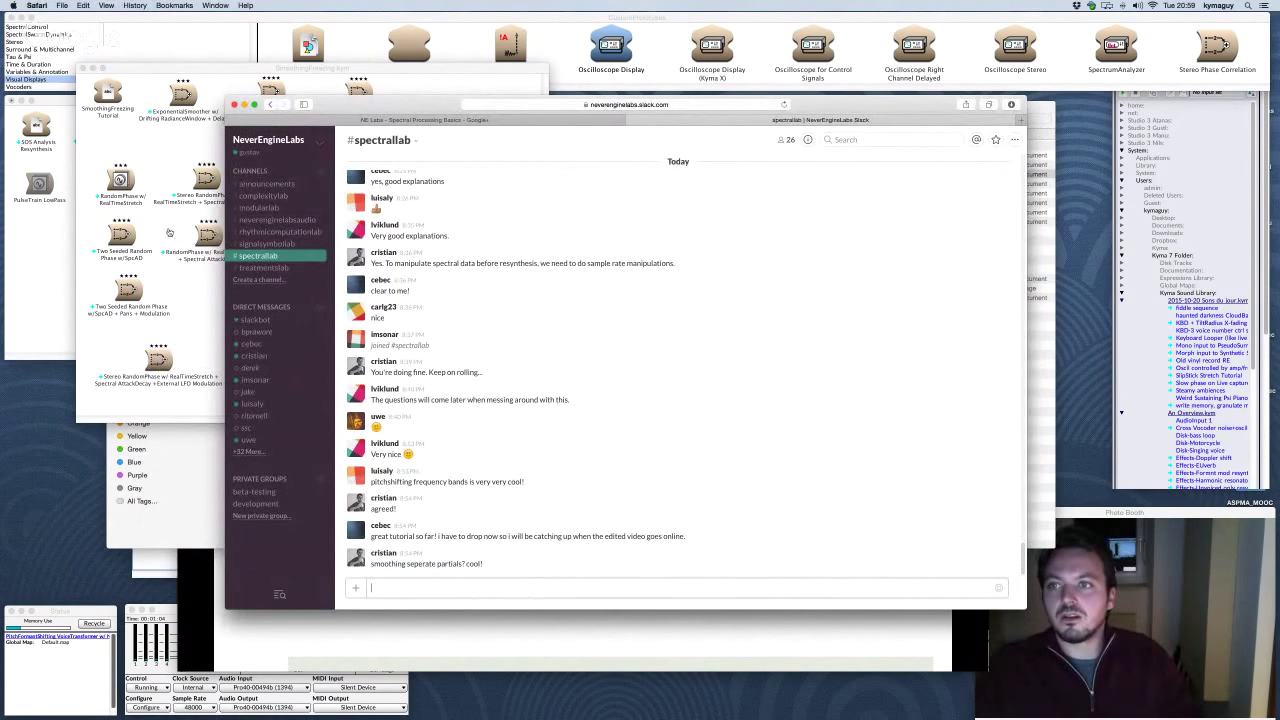
pyautogui.click(169, 232)
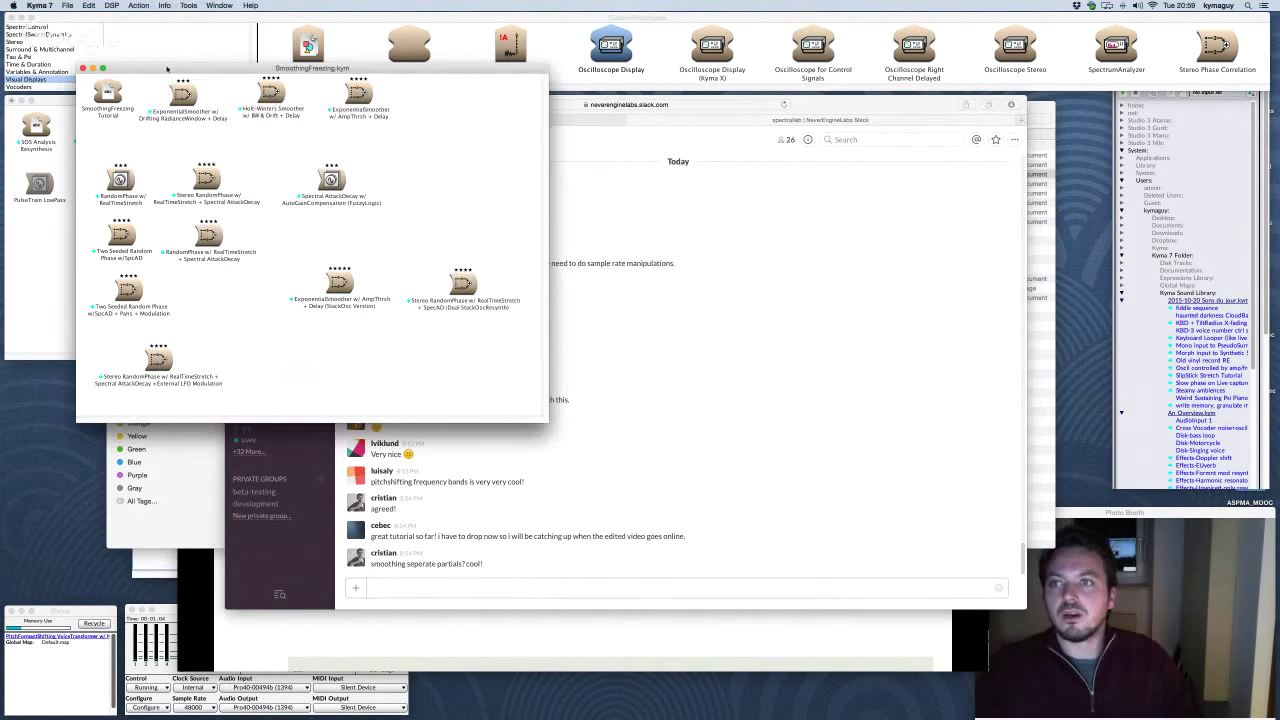
pyautogui.moveTo(167, 69); pyautogui.dragTo(172, 108)
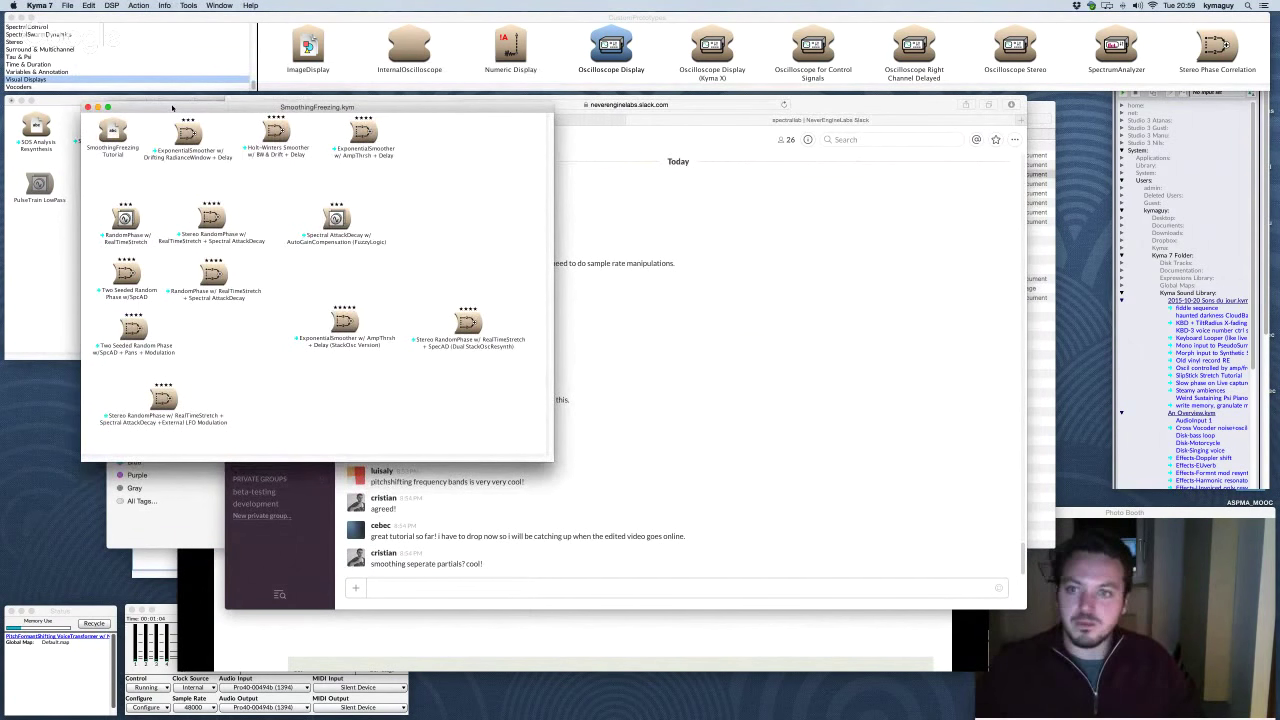
pyautogui.click(46, 243)
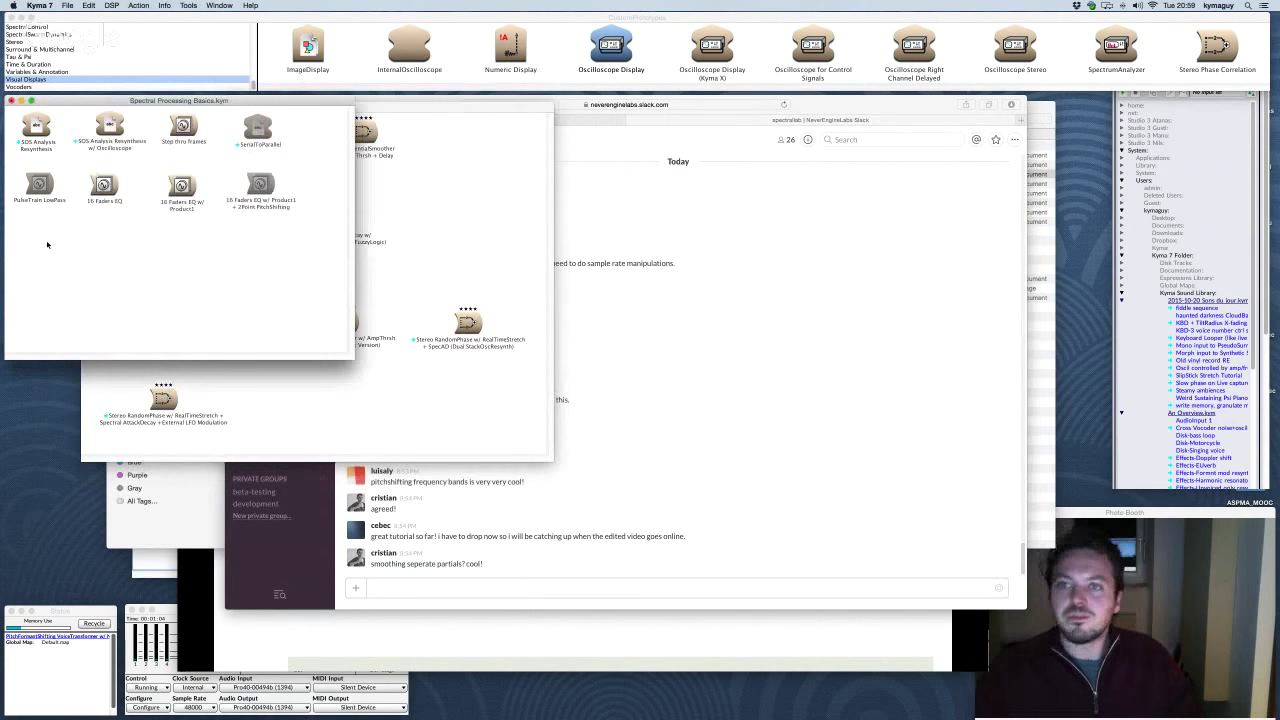
pyautogui.click(457, 589)
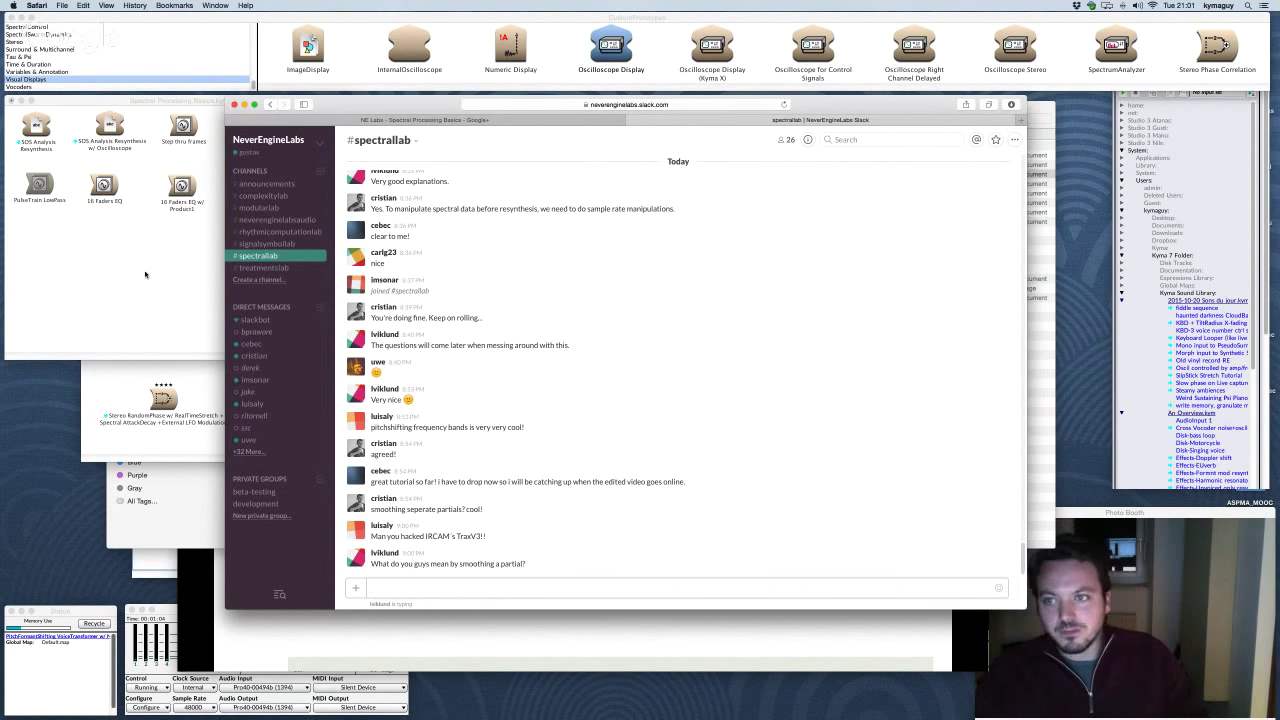
pyautogui.click(145, 274)
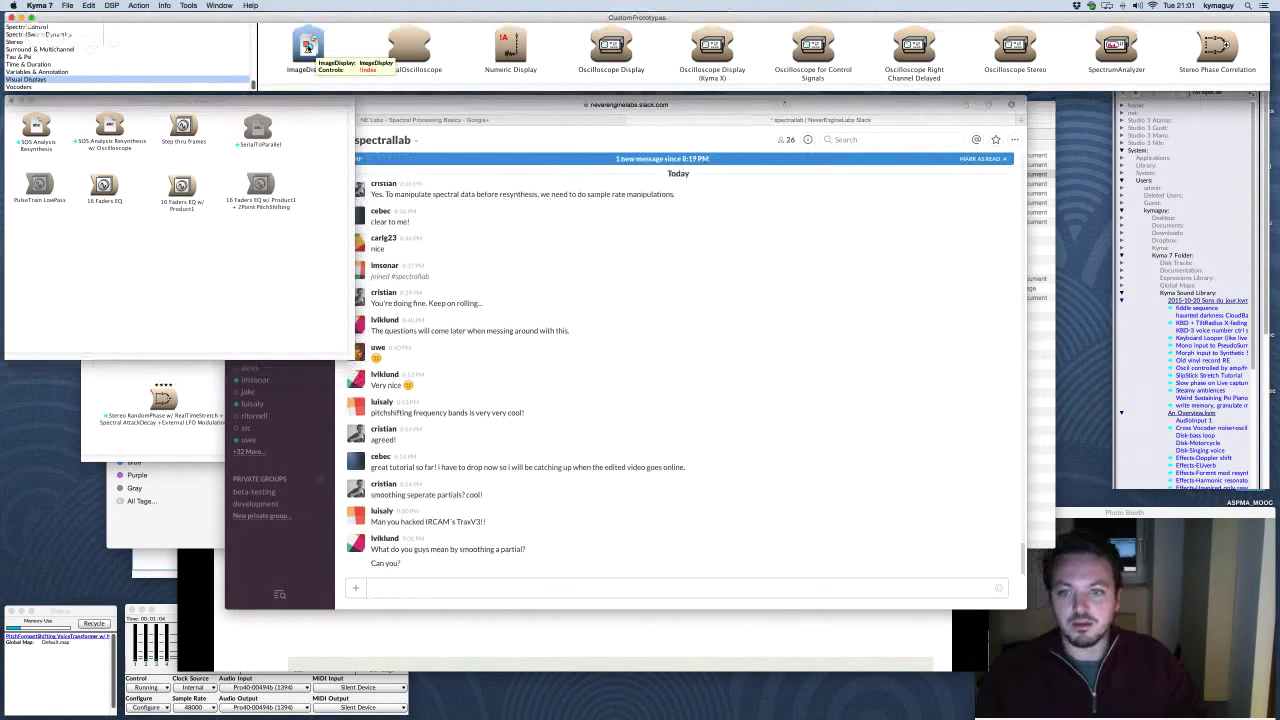
# Step: Find the Constant prototype and open it in a new sound editor with its Value parameter selected
pyautogui.press('super+f')
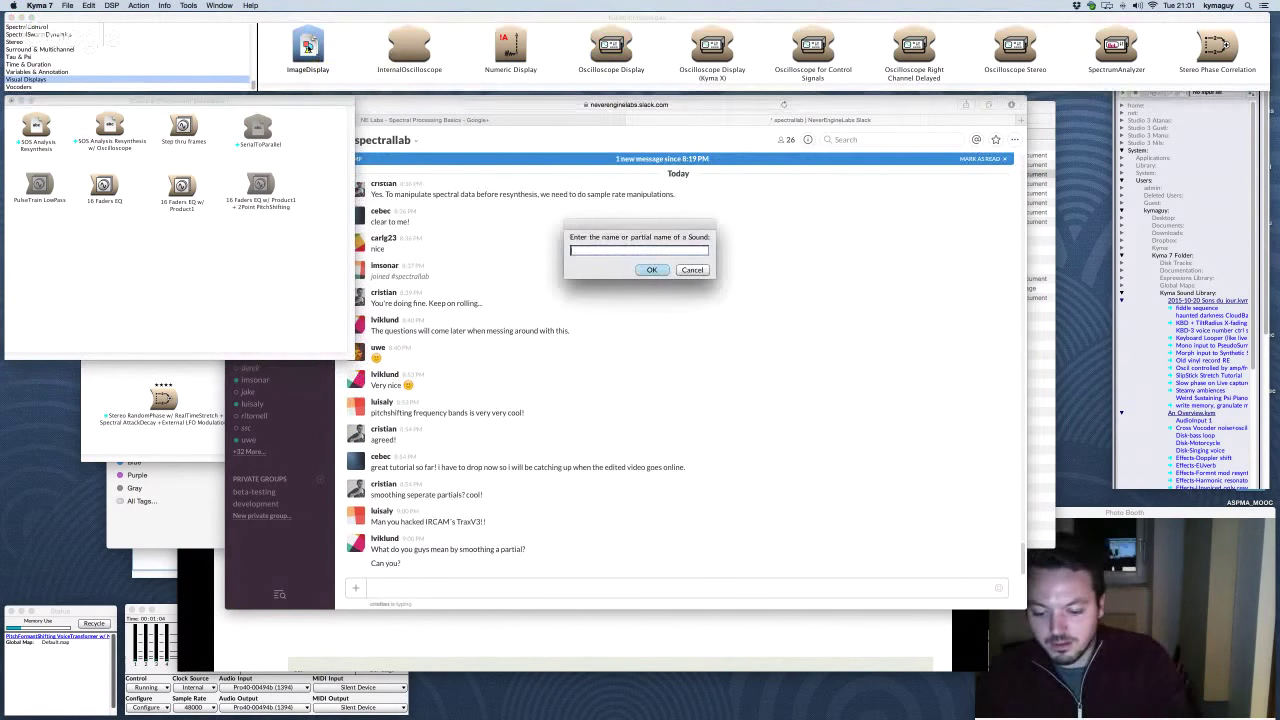
pyautogui.write('lfo')
pyautogui.press('Return')
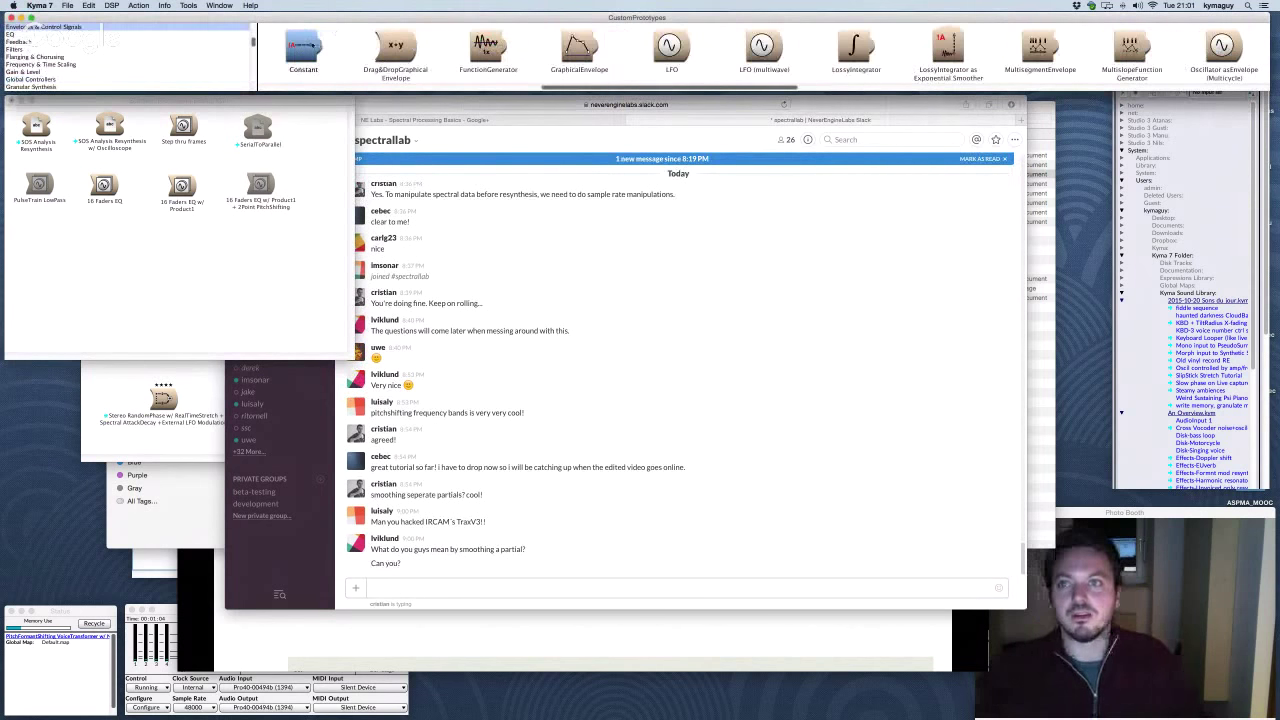
pyautogui.doubleClick(316, 46)
pyautogui.click(882, 251)
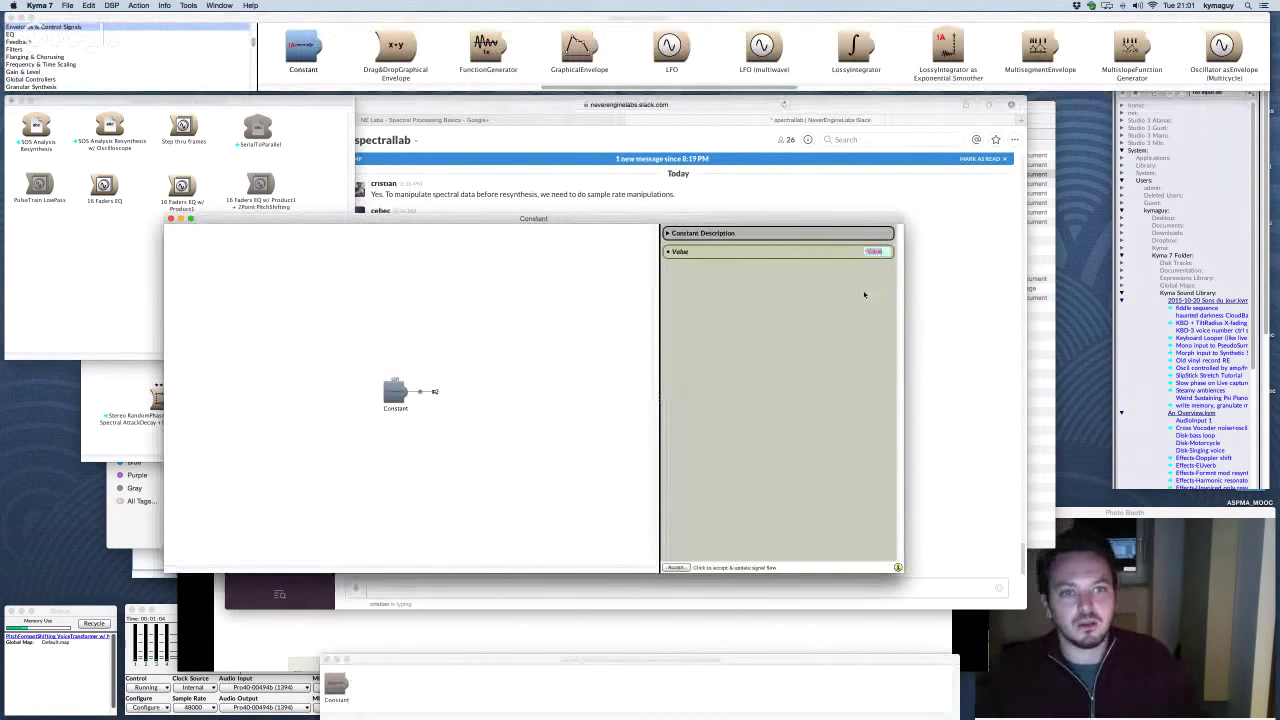
# Step: Search the prototypes for "delay", insert Delay (1 samp) after the Constant, and select the delay's Feedback parameter
pyautogui.click(405, 45)
pyautogui.hotkey('ctrl', 'f')
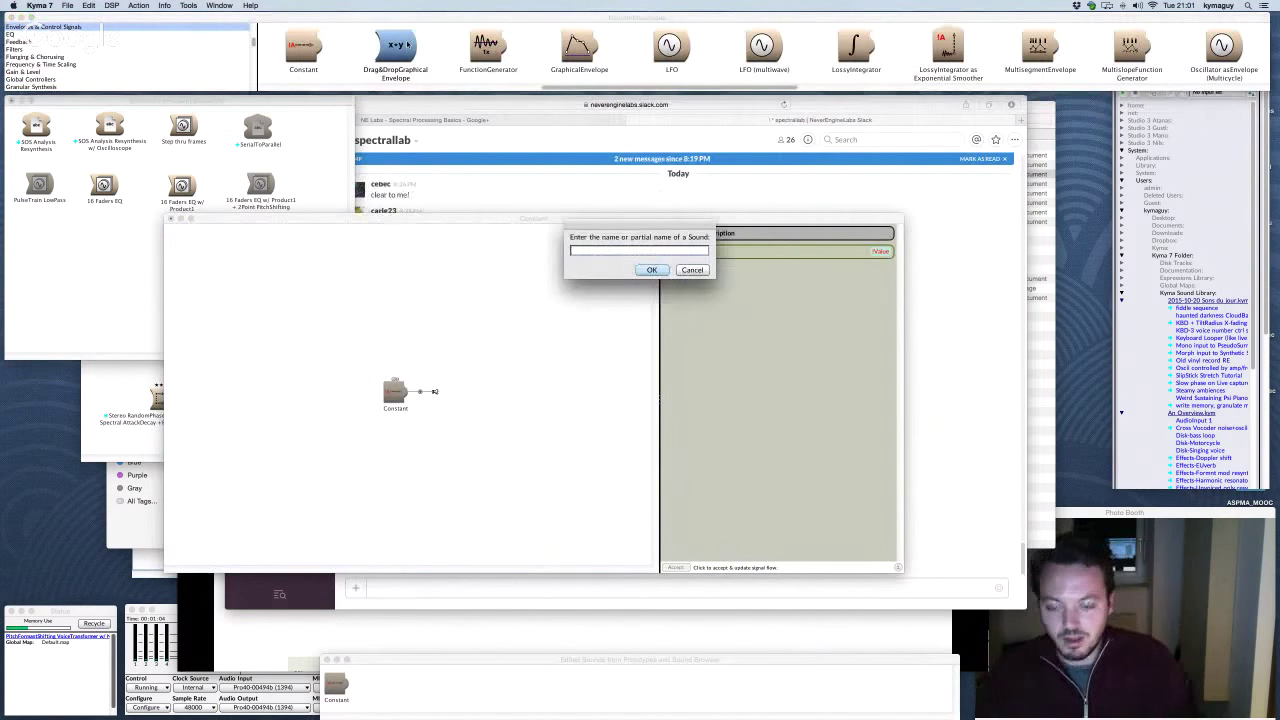
pyautogui.write('delay')
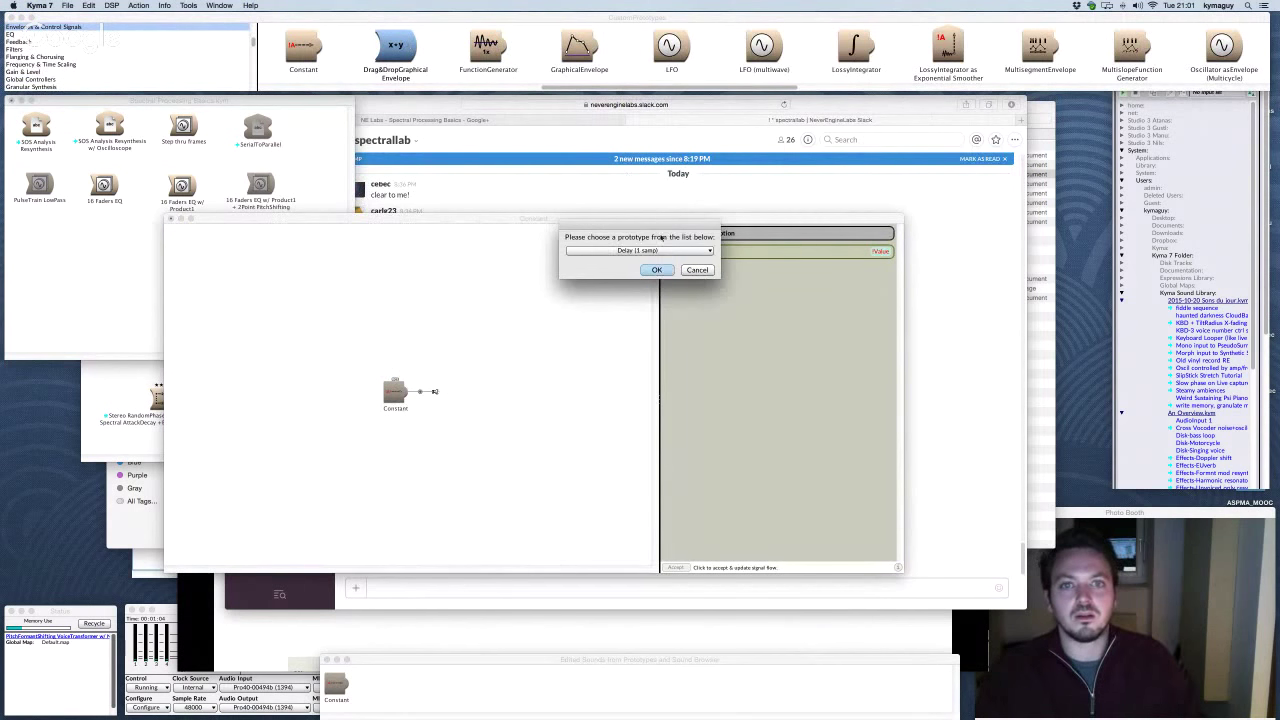
pyautogui.click(651, 270)
pyautogui.moveTo(330, 66); pyautogui.dragTo(437, 392)
pyautogui.doubleClick(540, 391)
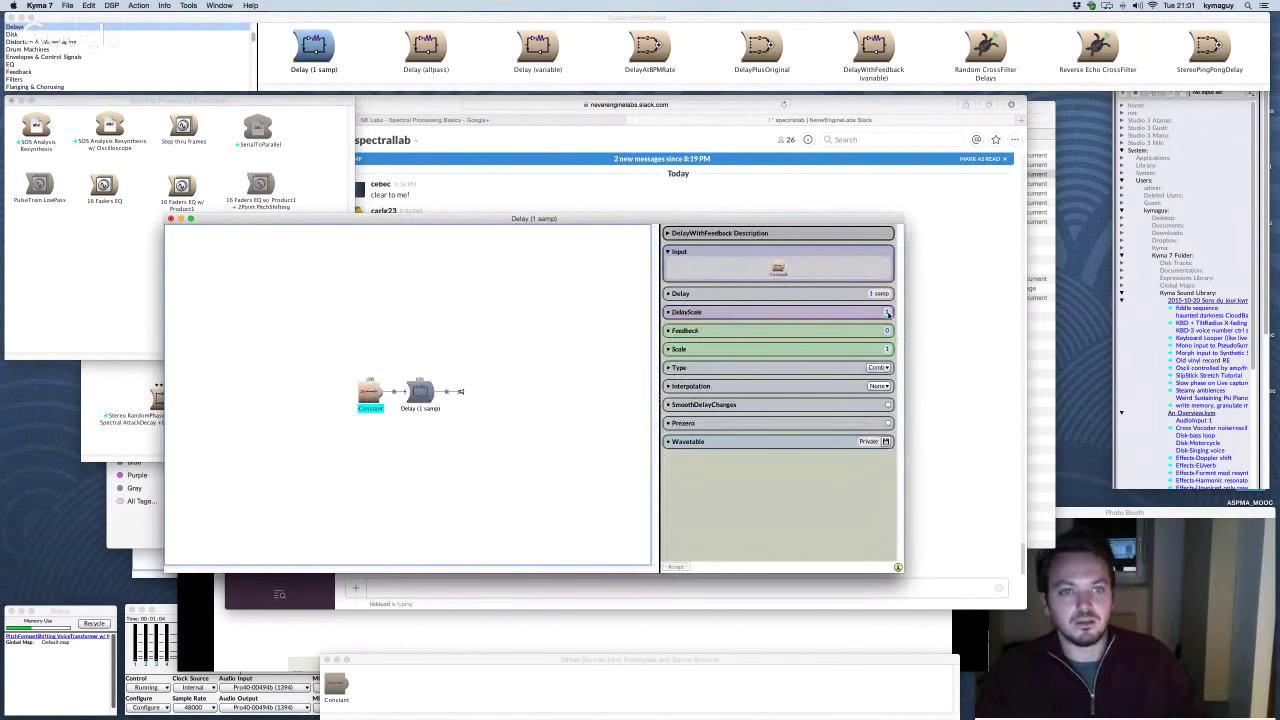
pyautogui.click(878, 331)
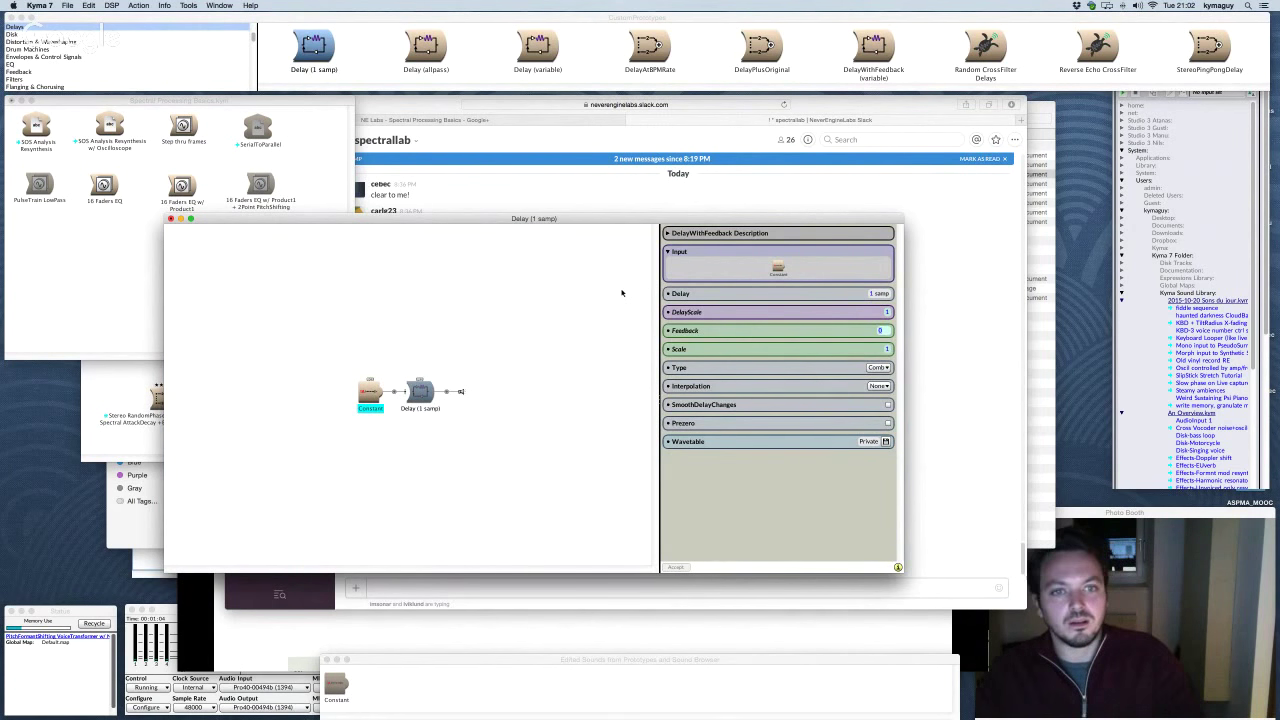
# Step: Set the Feedback parameter of Delay (1 samp) to !Smooth
pyautogui.write('!SmallInterval')
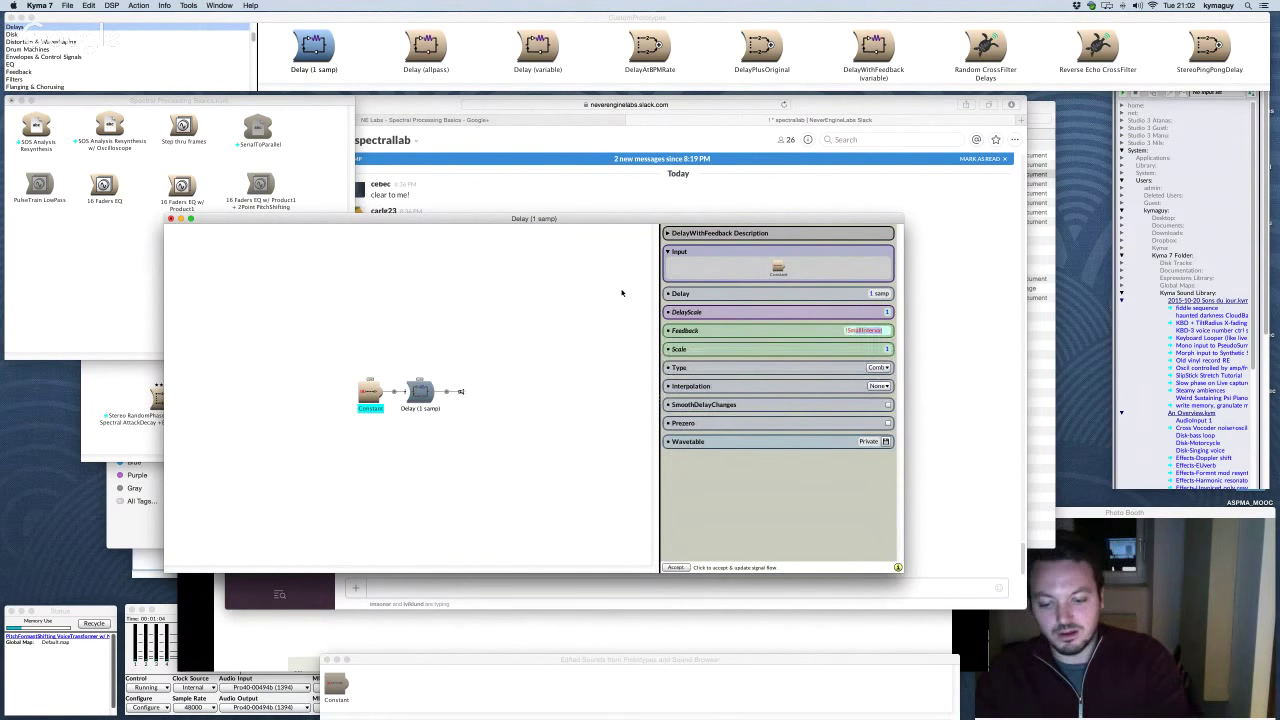
pyautogui.write('mooth')
pyautogui.press('Tab')
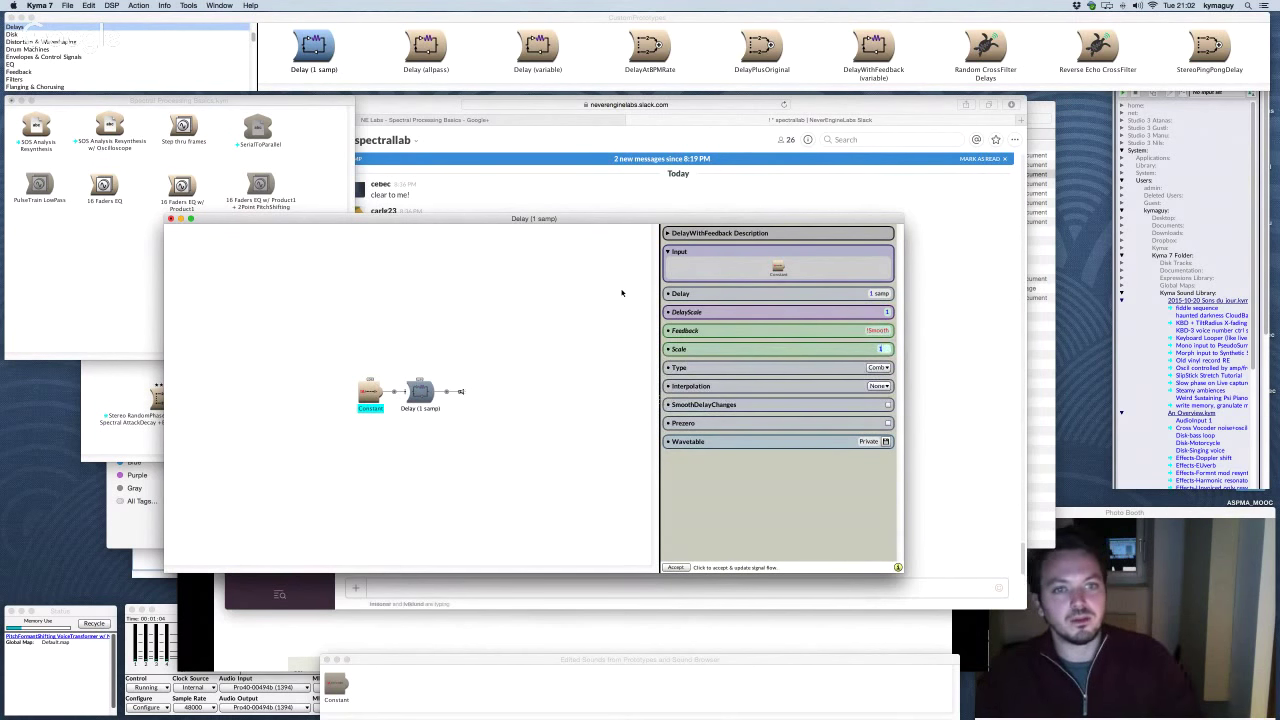
# Step: Set the delay's Scale to 1 - !Smooth and turn on its Prezero option
pyautogui.write('1 - !Scale')
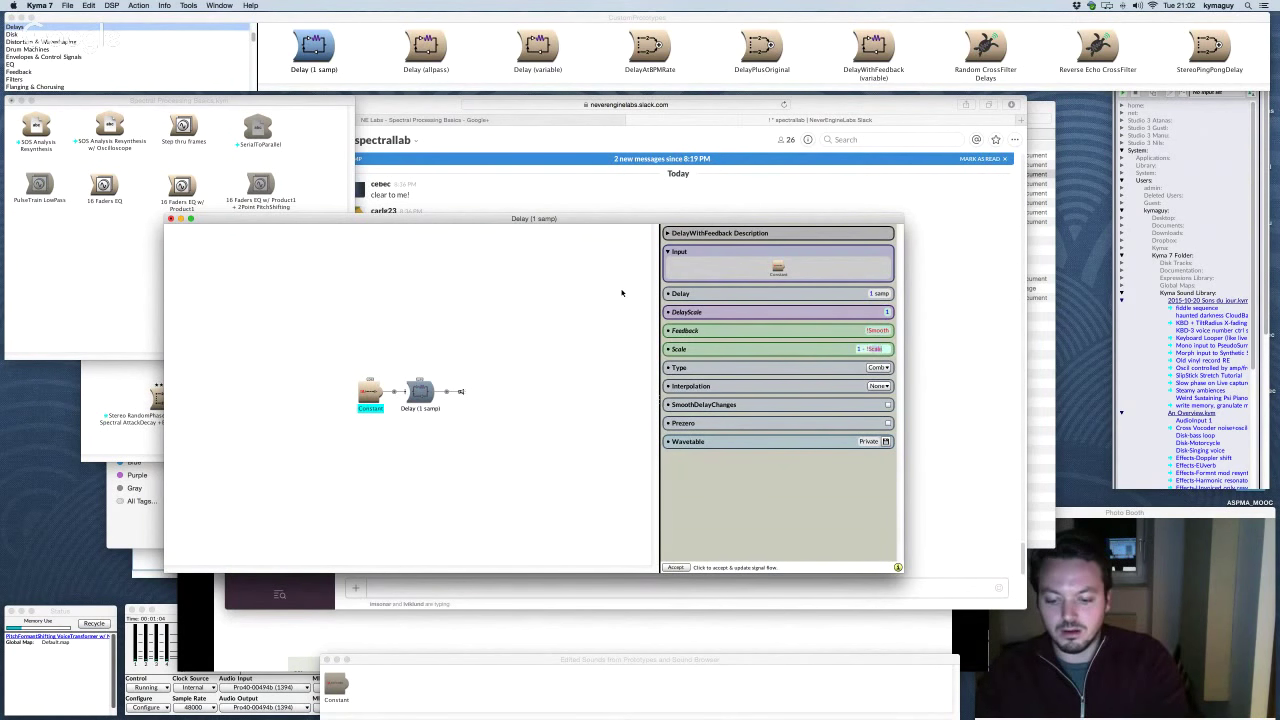
pyautogui.press('BackSpace')
pyautogui.press('BackSpace')
pyautogui.press('BackSpace')
pyautogui.press('BackSpace')
pyautogui.write('mooth')
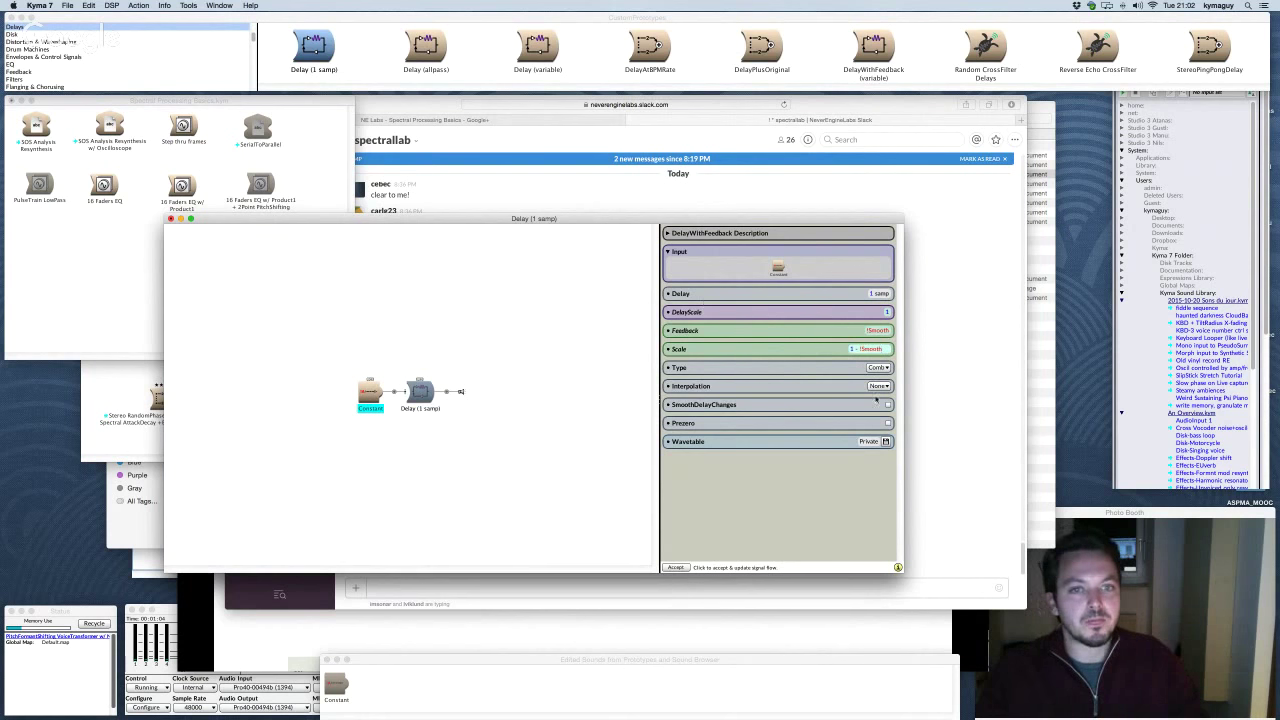
pyautogui.click(887, 424)
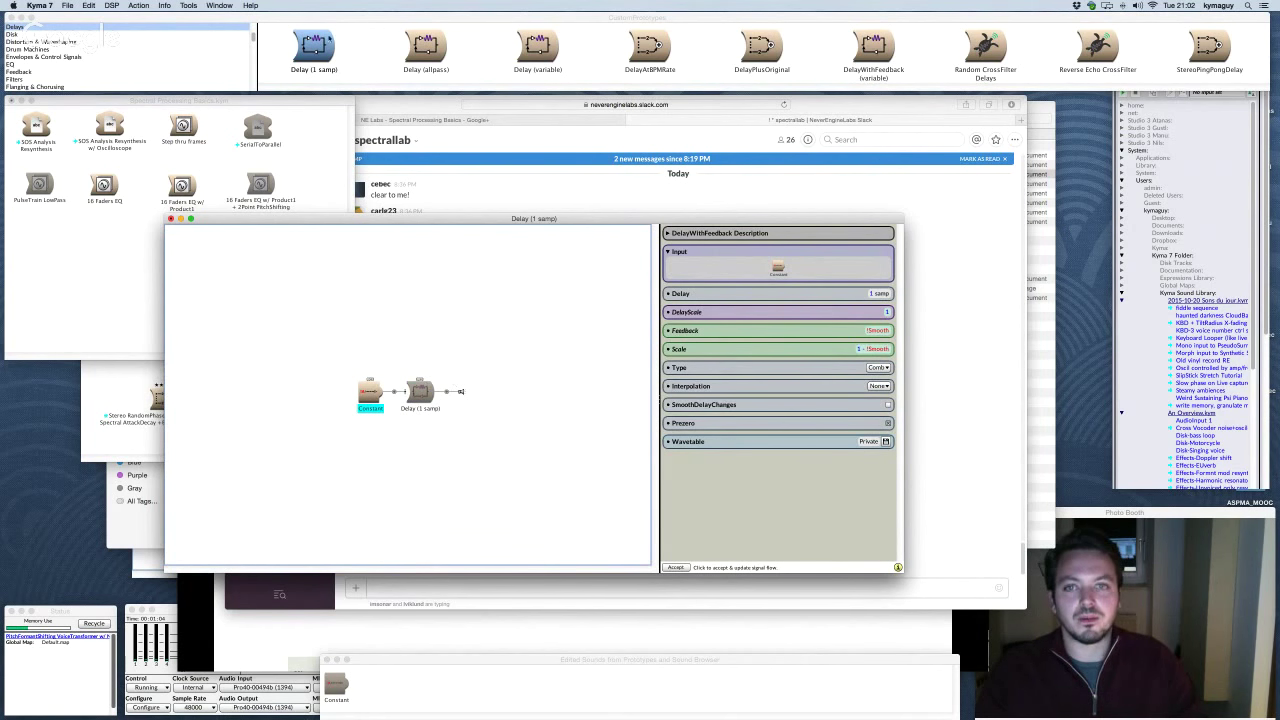
# Step: Search the prototypes for "soundtoglobal" and insert SoundToGlobalController after Delay (1 samp) in the signal flow
pyautogui.press('super+b')
pyautogui.write('sound')
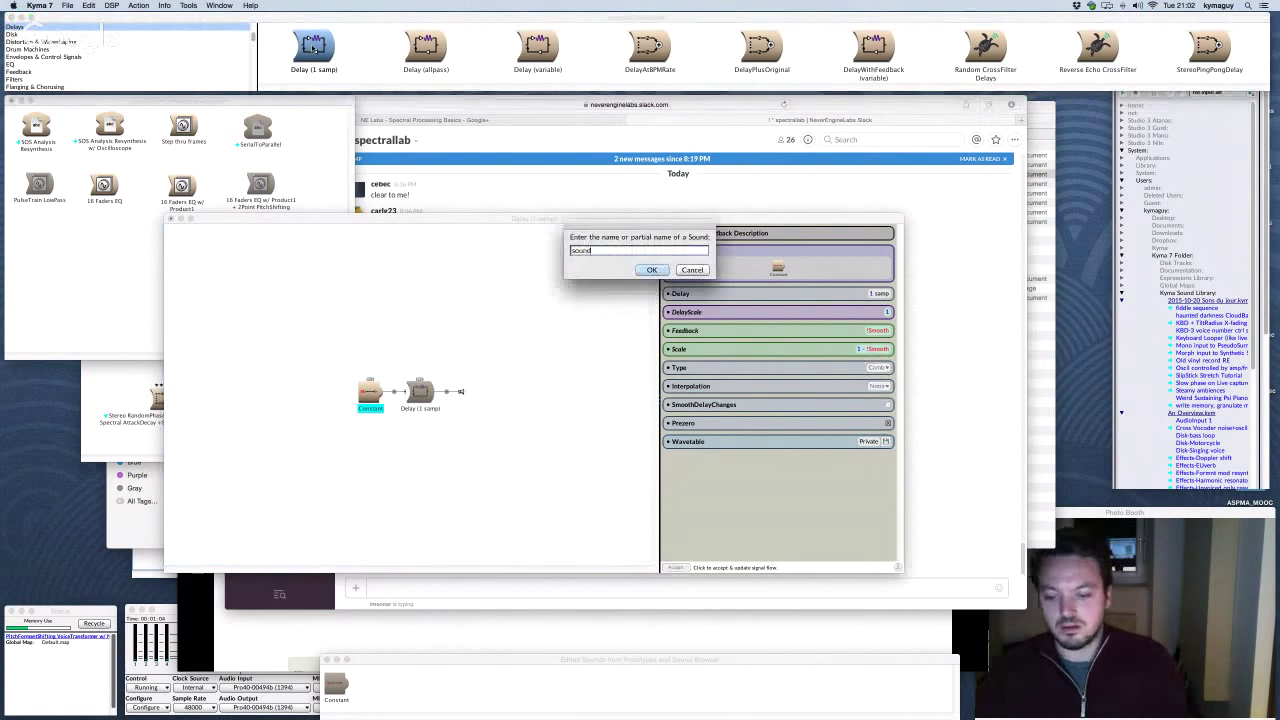
pyautogui.write('toglobal')
pyautogui.press('Return')
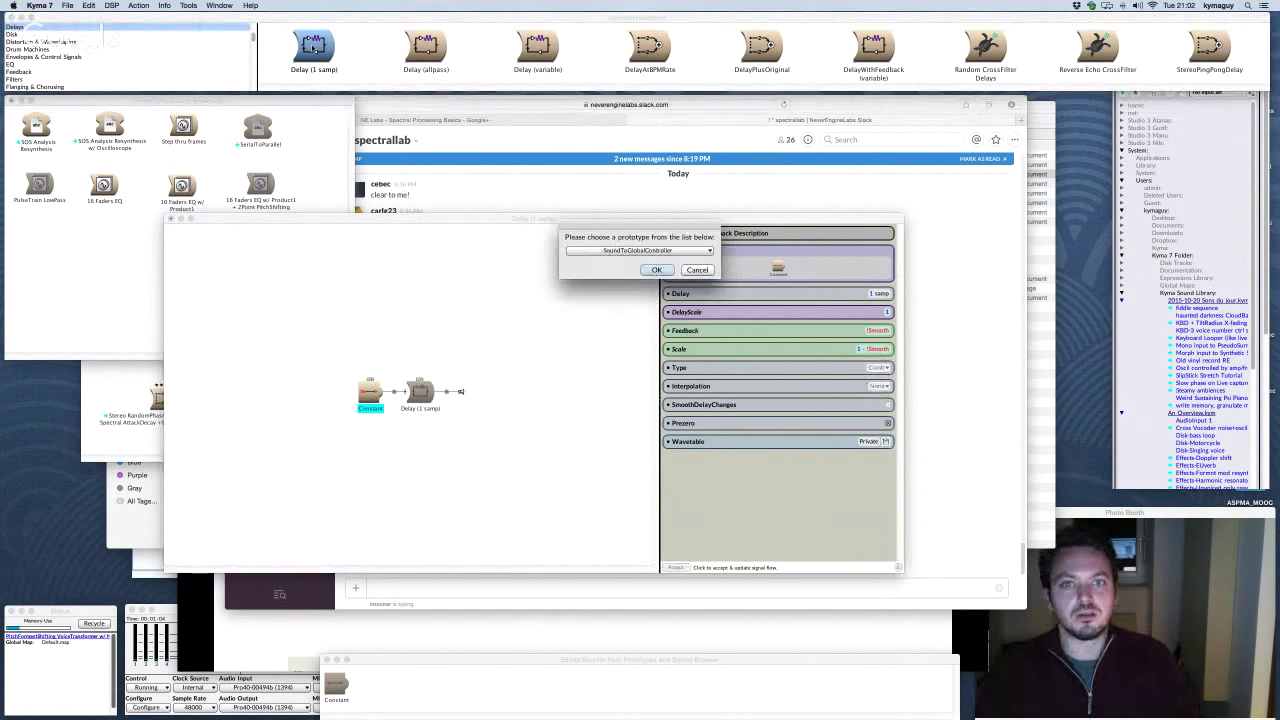
pyautogui.press('Return')
pyautogui.moveTo(700, 45); pyautogui.dragTo(448, 397)
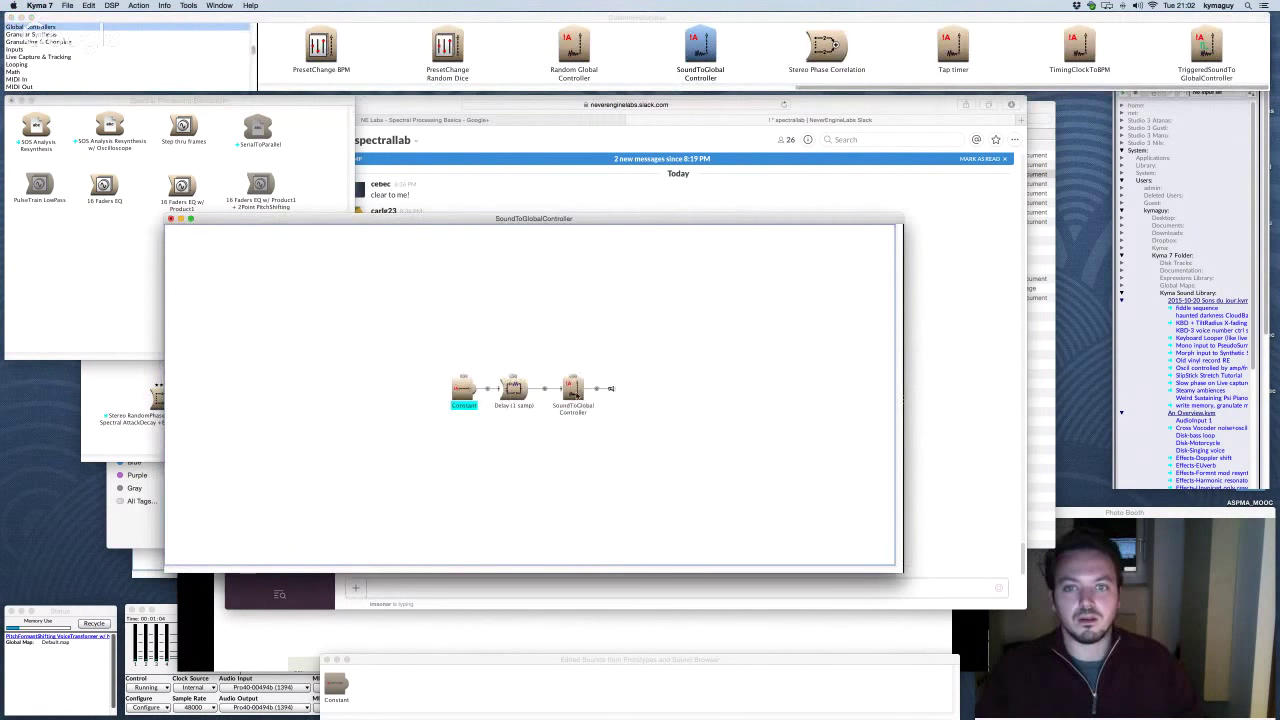
# Step: Set the SoundToGlobalController's GeneratedEvent to !Out and play the sound
pyautogui.click(572, 390)
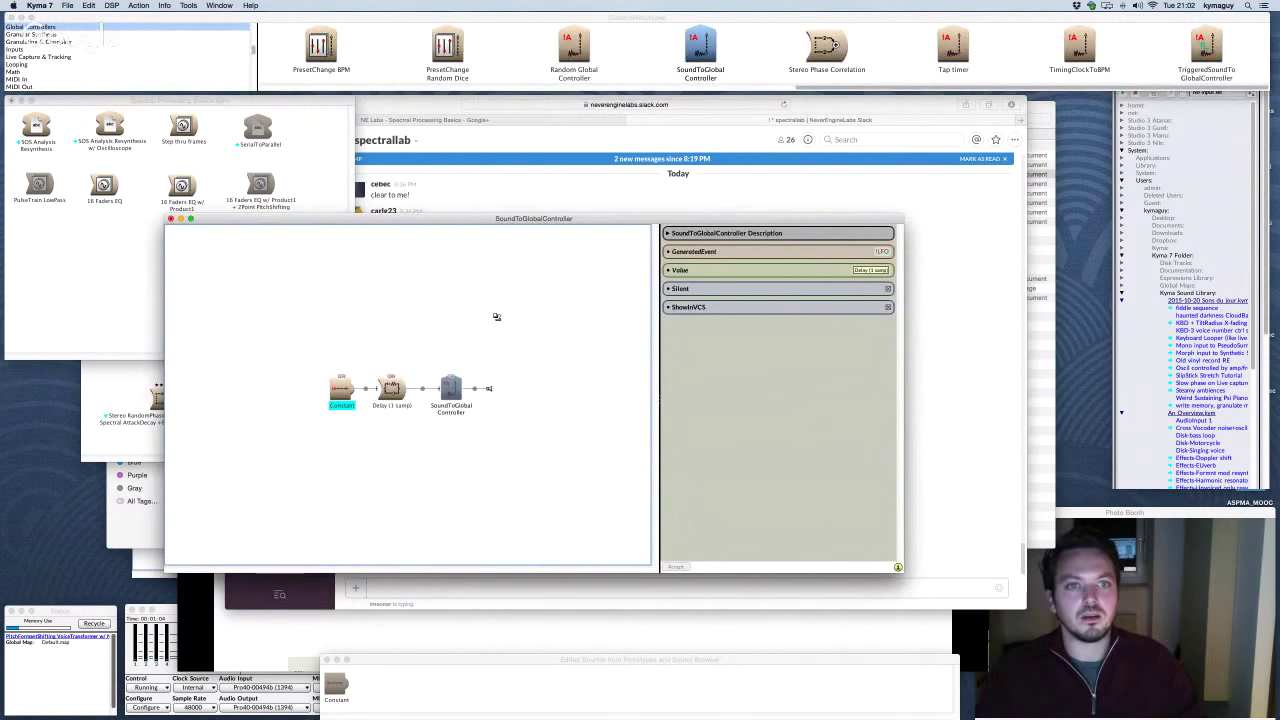
pyautogui.press('super+p')
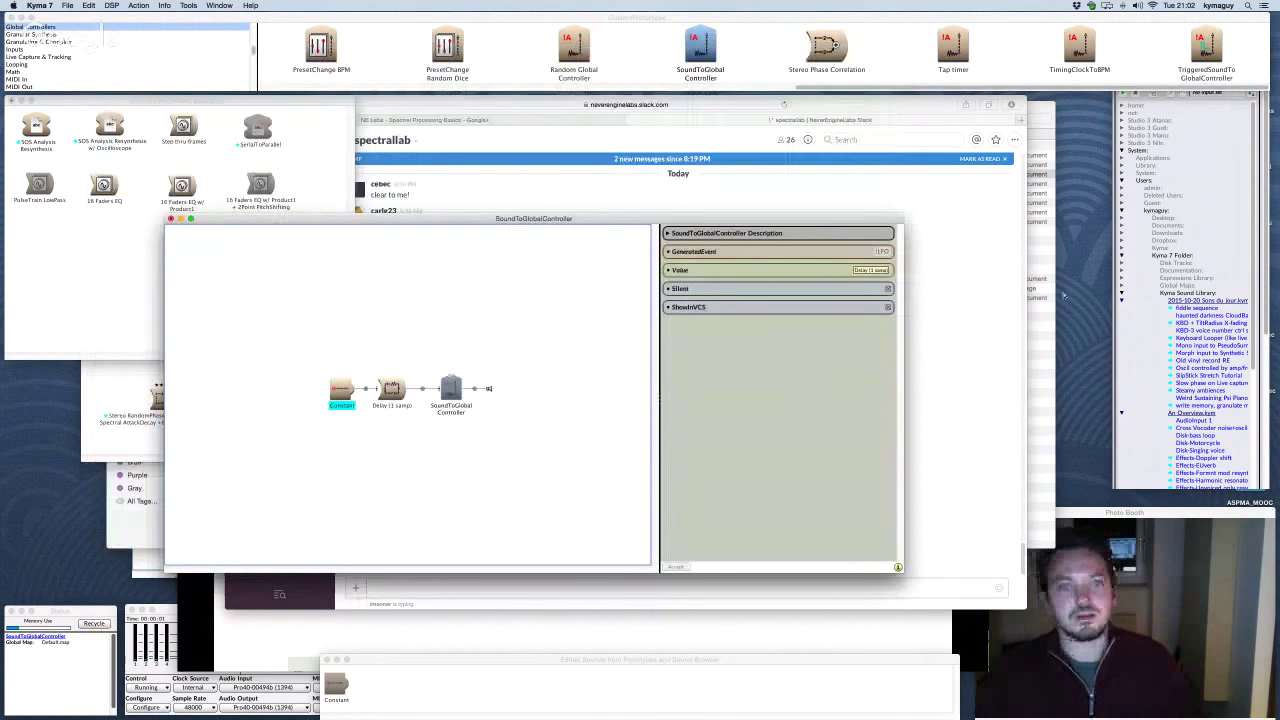
pyautogui.click(885, 251)
pyautogui.write('!GeneratedEvent')
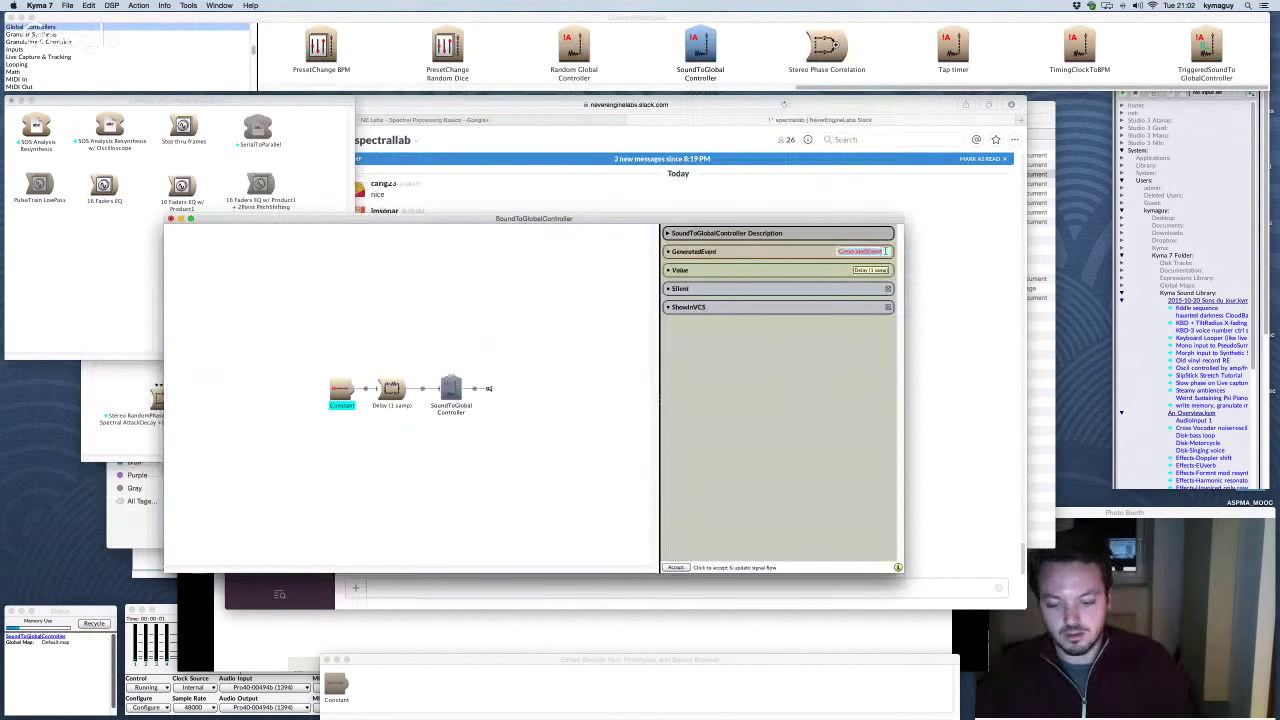
pyautogui.press('Return')
pyautogui.click(630, 344)
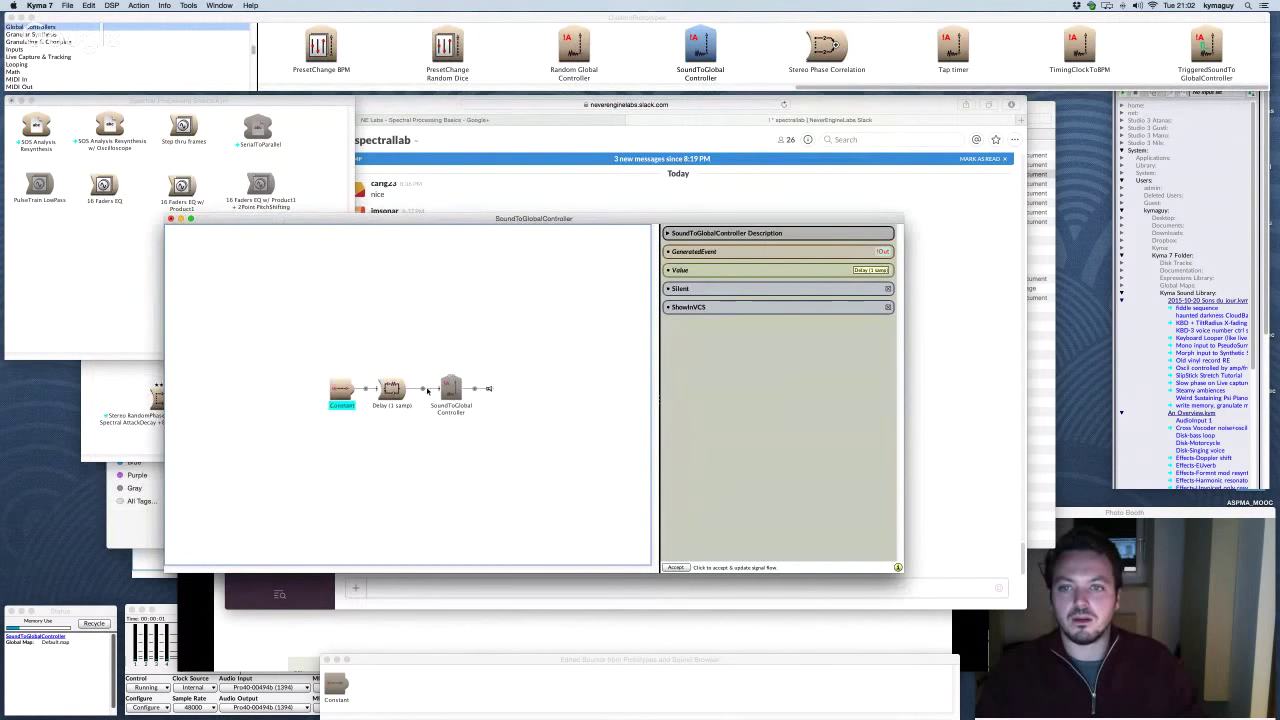
pyautogui.press('super+p')
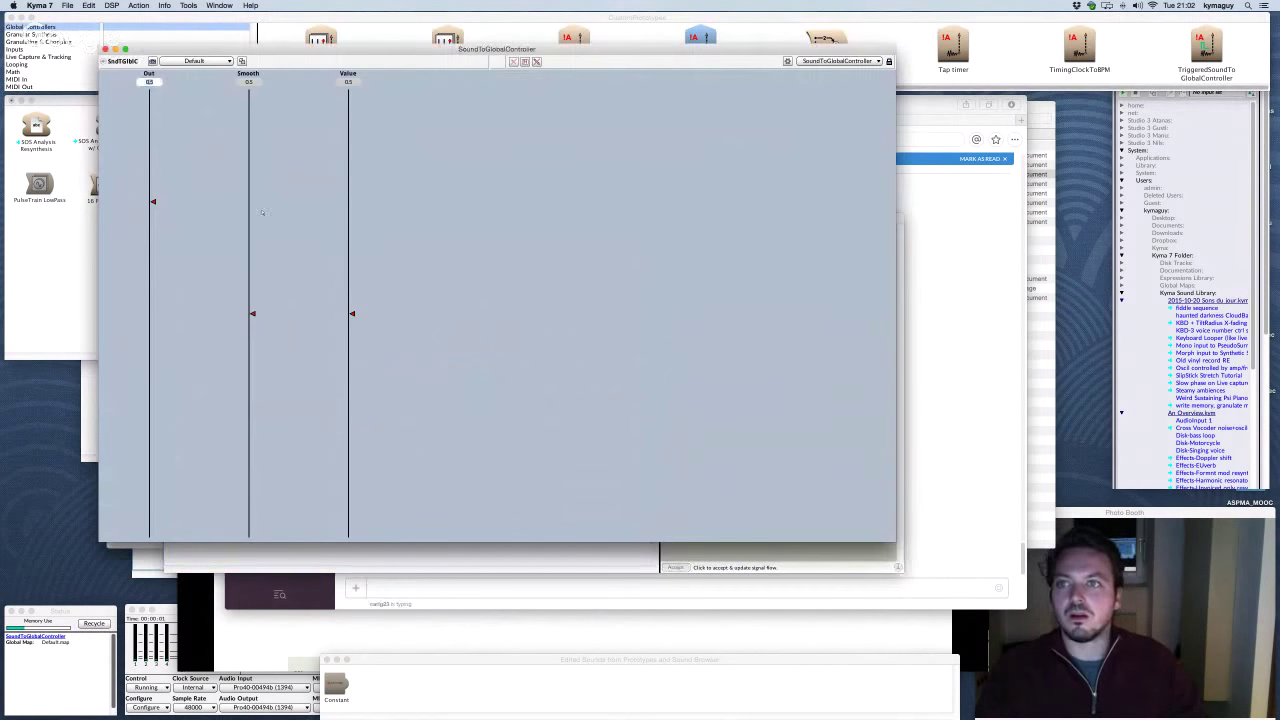
# Step: Rearrange the control surface with Value first, Smooth second and Out set apart at the far end, and keep the layout changes
pyautogui.click(348, 208)
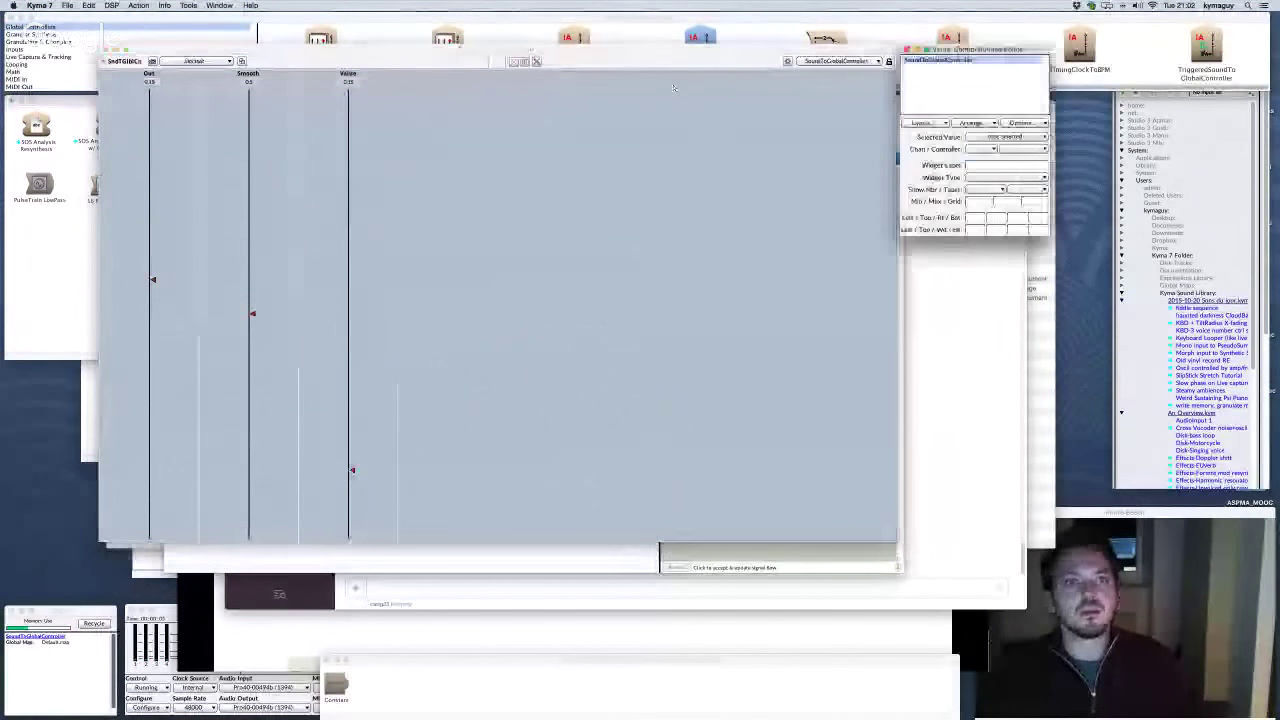
pyautogui.moveTo(150, 153); pyautogui.dragTo(654, 153)
pyautogui.moveTo(383, 153); pyautogui.dragTo(185, 153)
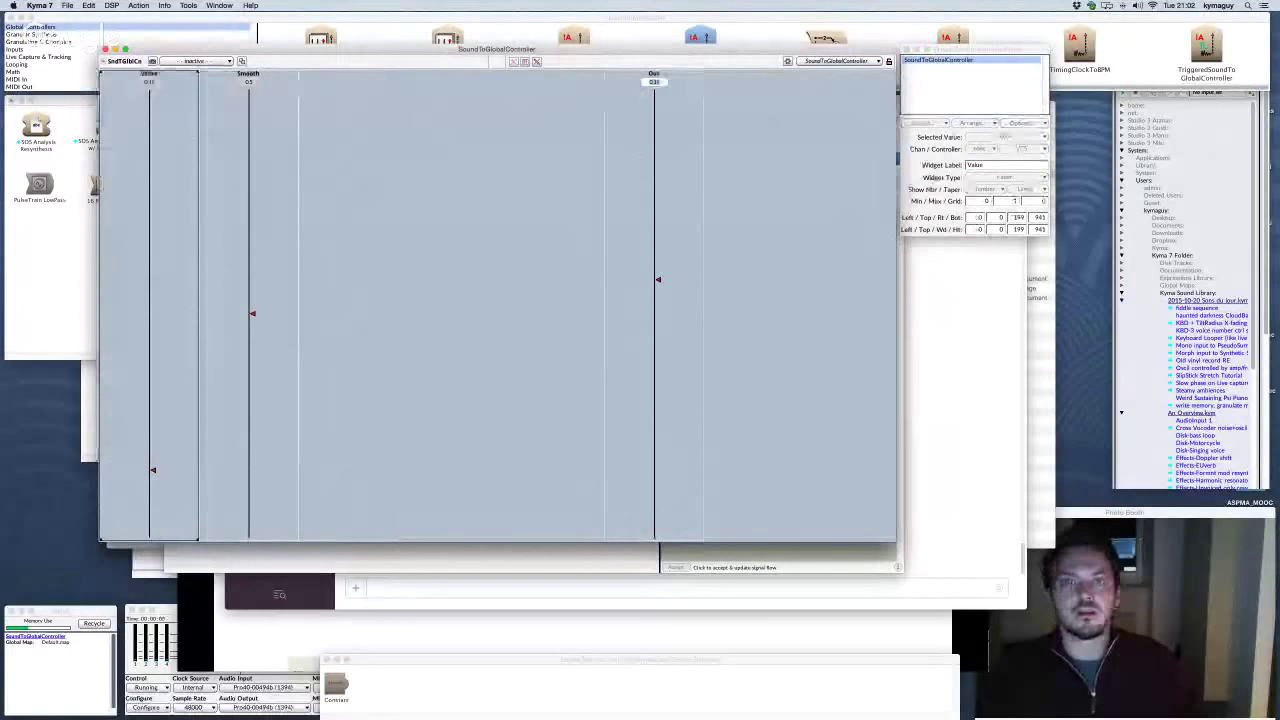
pyautogui.click(990, 203)
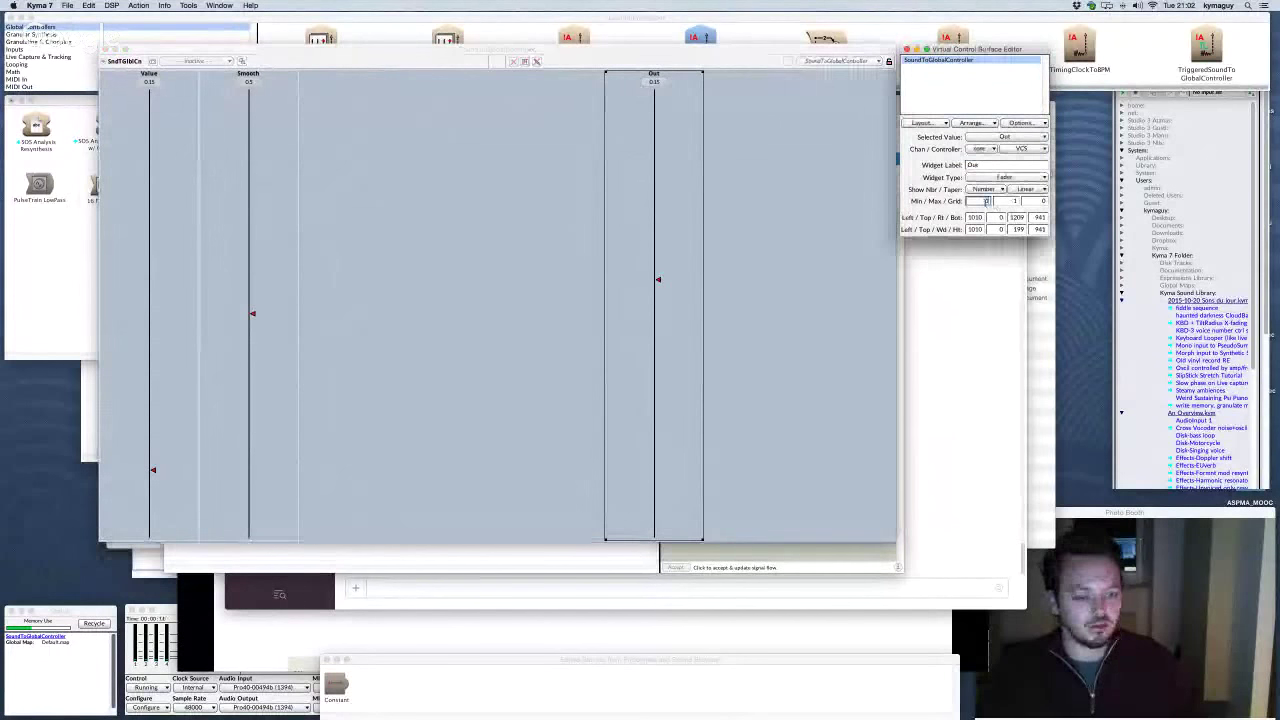
pyautogui.click(906, 49)
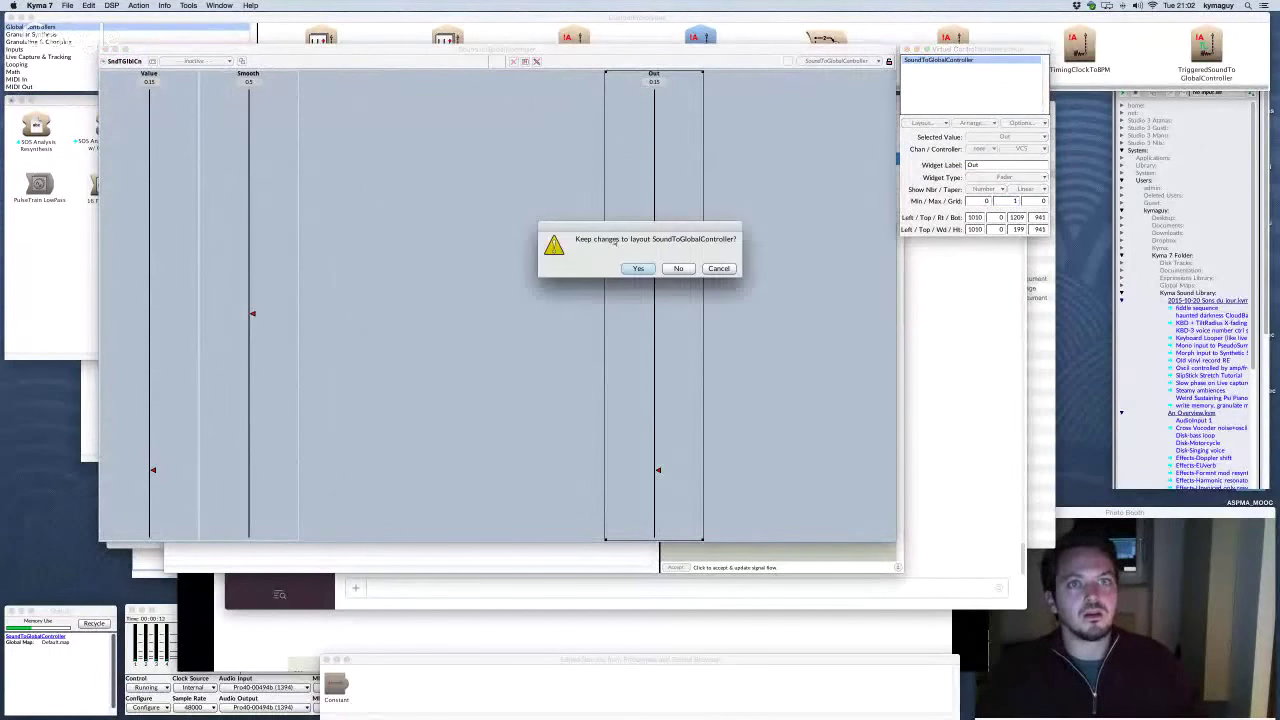
pyautogui.click(637, 268)
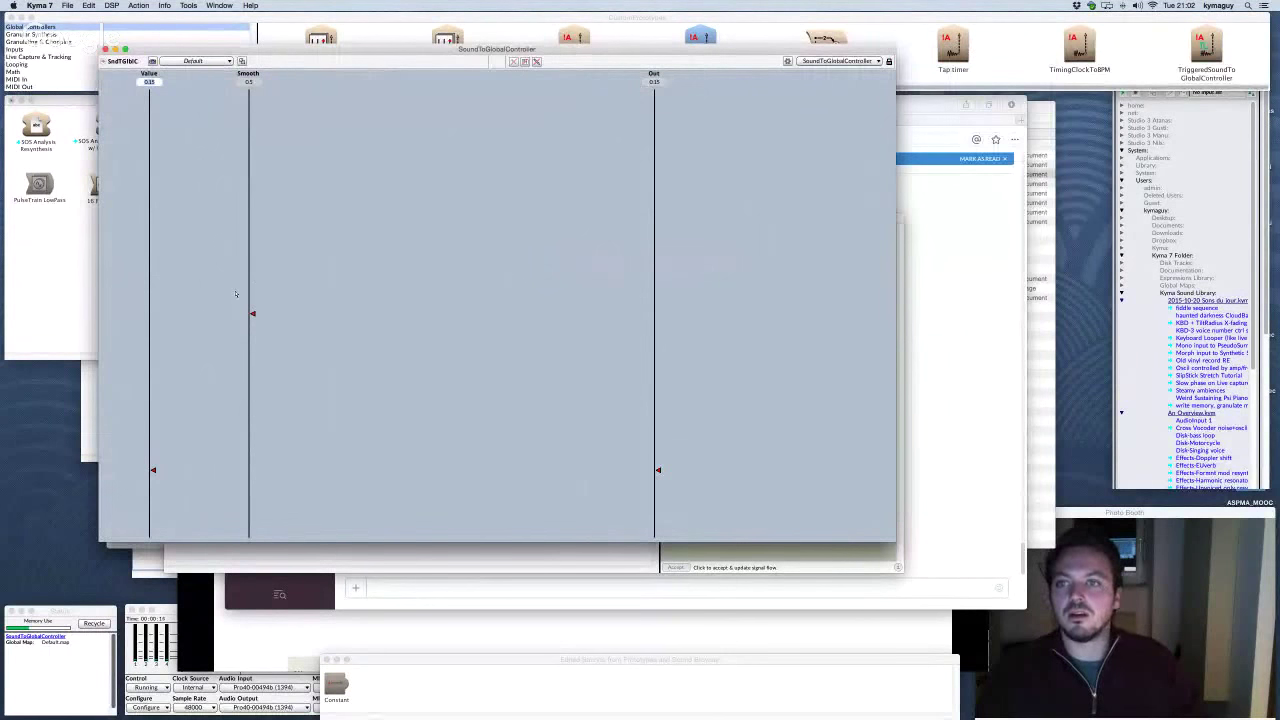
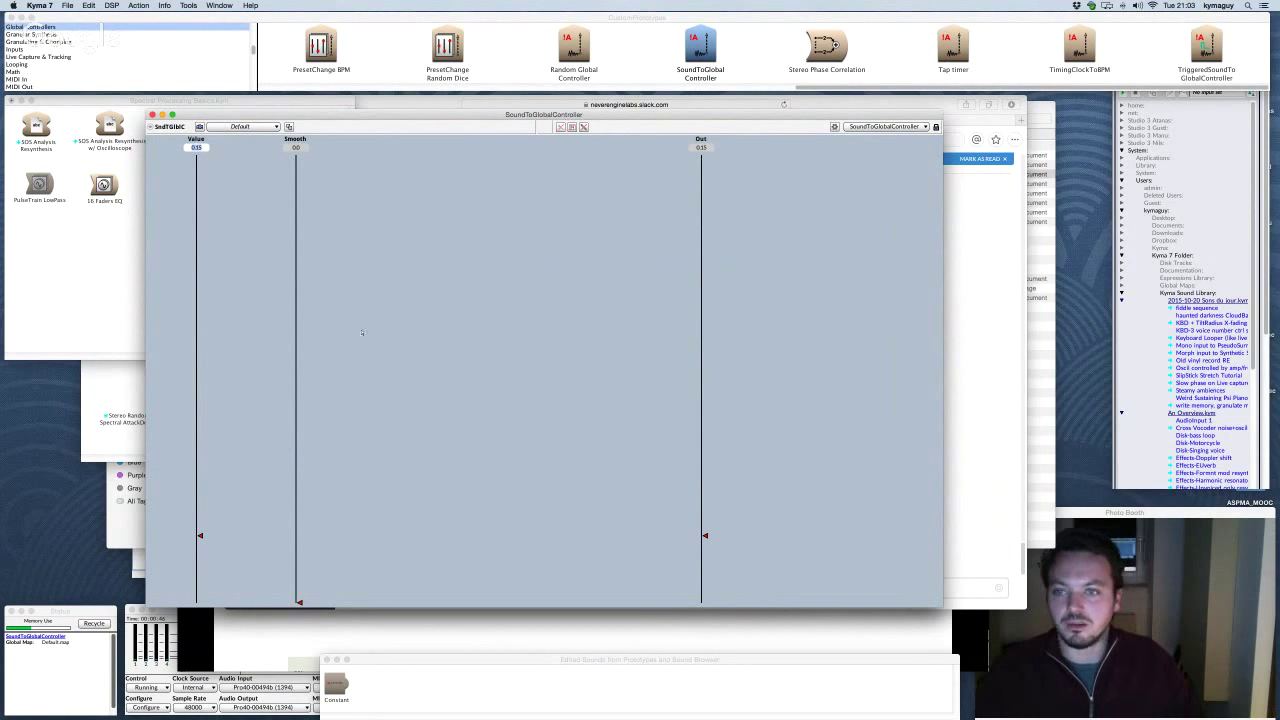
# Step: Raise Smooth to 0.99 and test the response by setting Value to about 0.67, 0.33 and 0.91
pyautogui.click(303, 297)
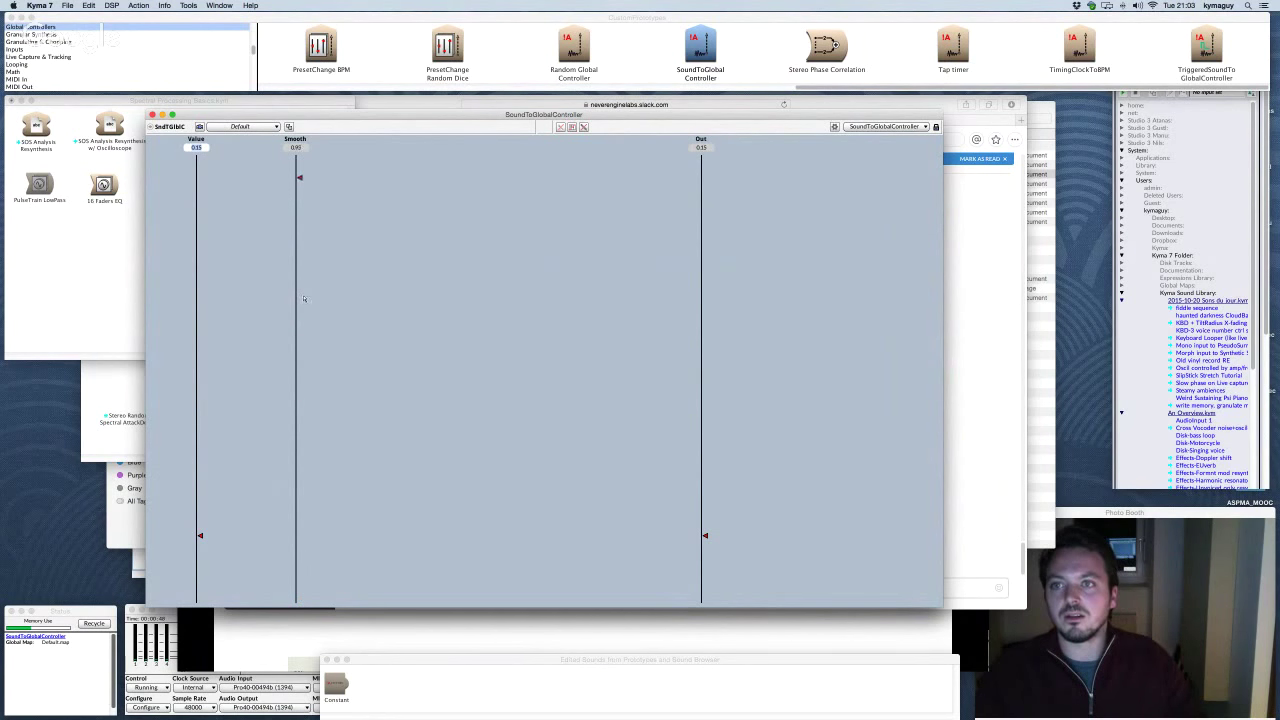
pyautogui.click(299, 159)
pyautogui.click(197, 300)
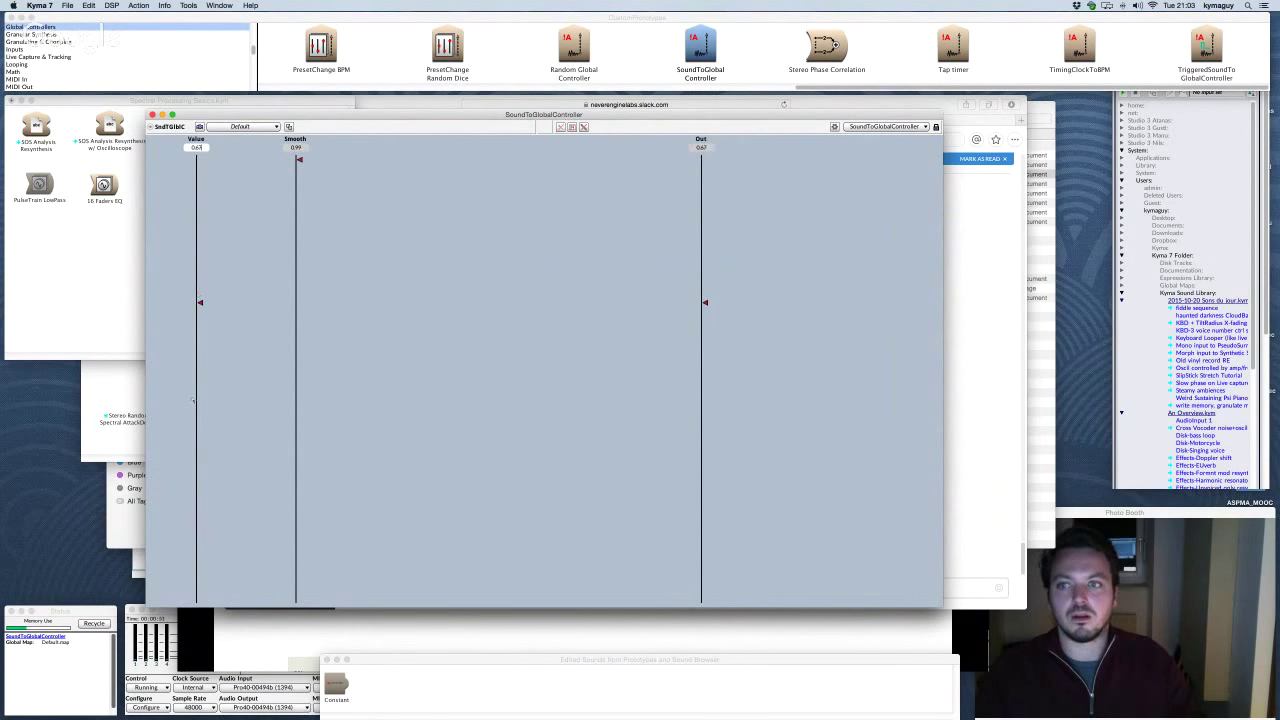
pyautogui.click(196, 455)
pyautogui.click(193, 196)
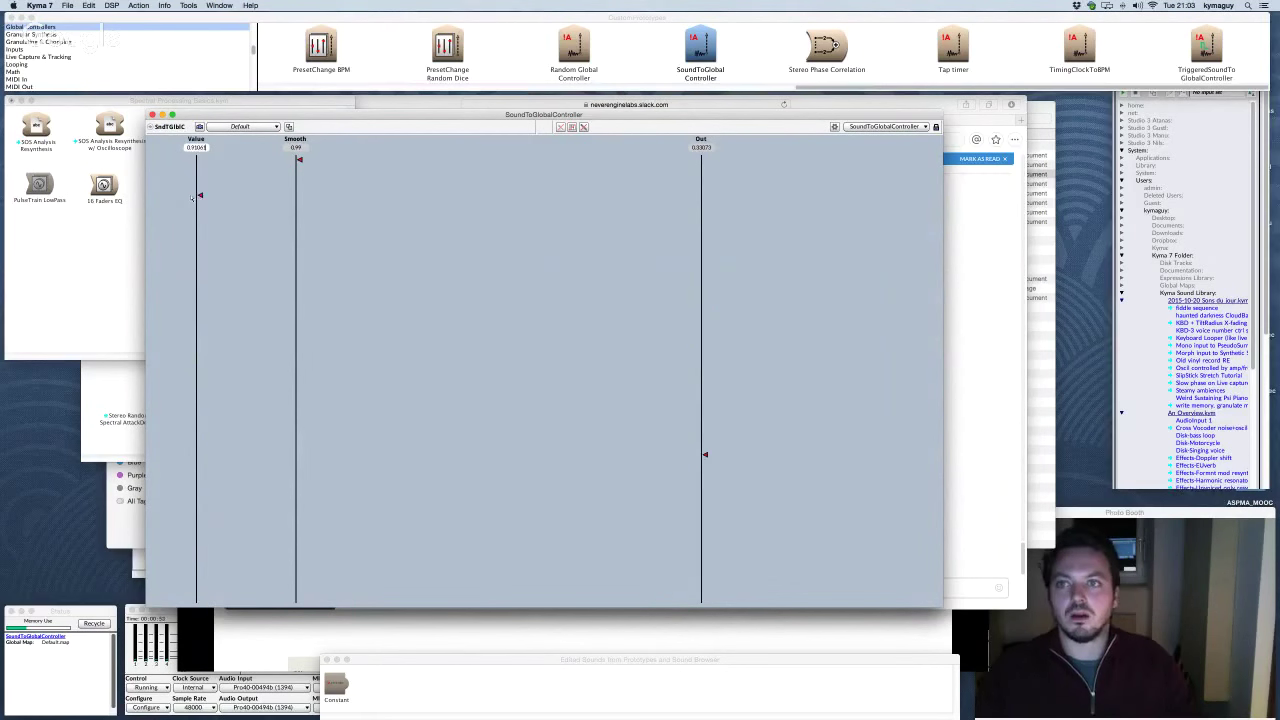
# Step: Set Smooth to 0.999 and test the slower response by lowering Value to about 0.31 and raising it again
pyautogui.click(303, 147)
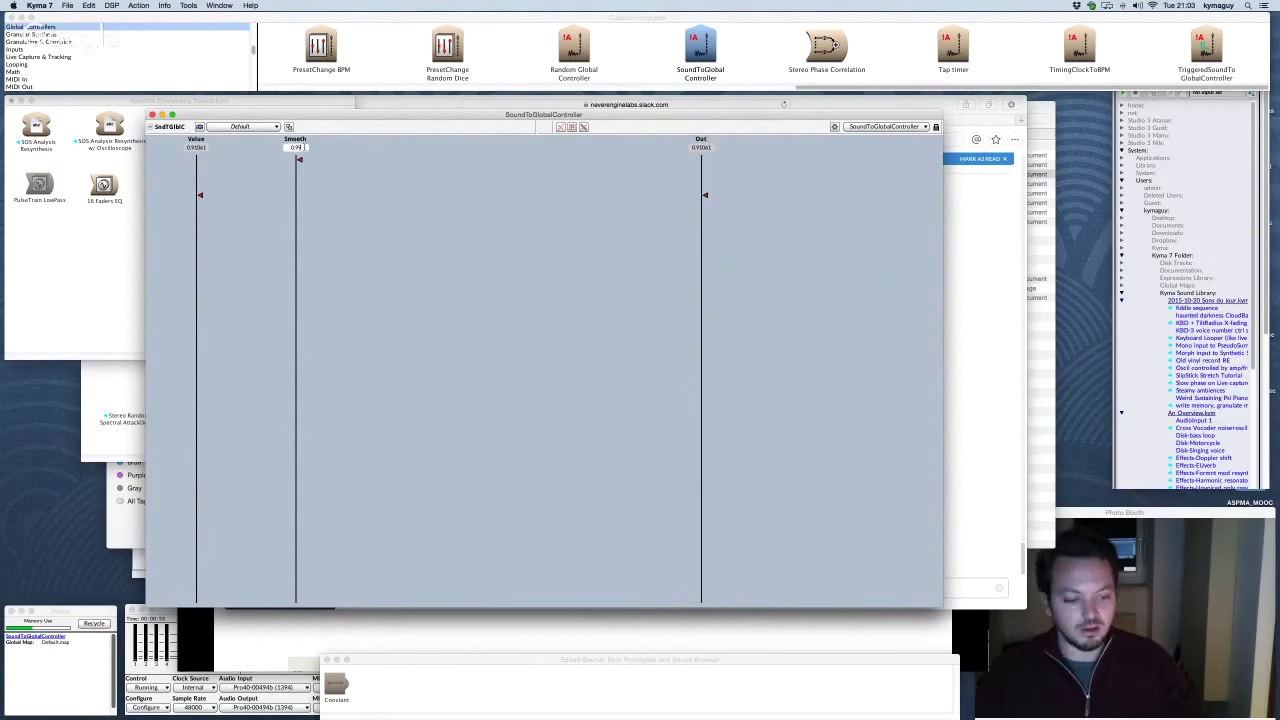
pyautogui.write('9')
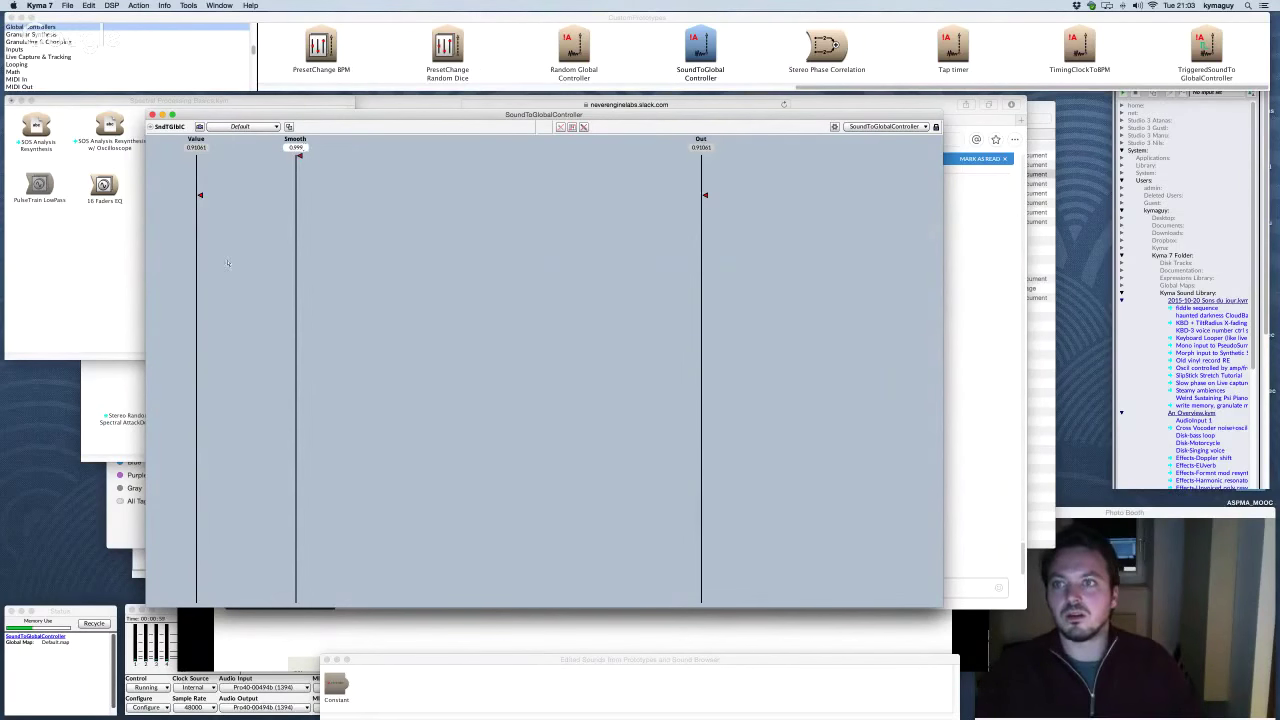
pyautogui.click(189, 465)
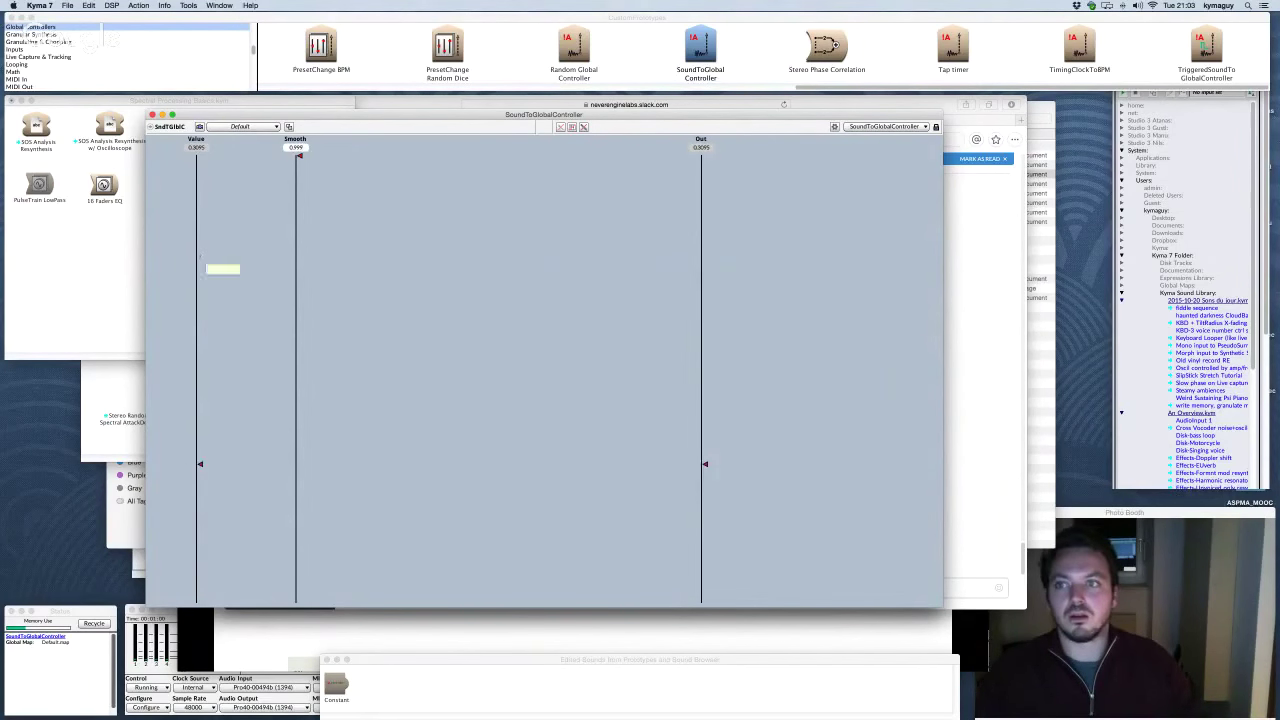
pyautogui.click(205, 253)
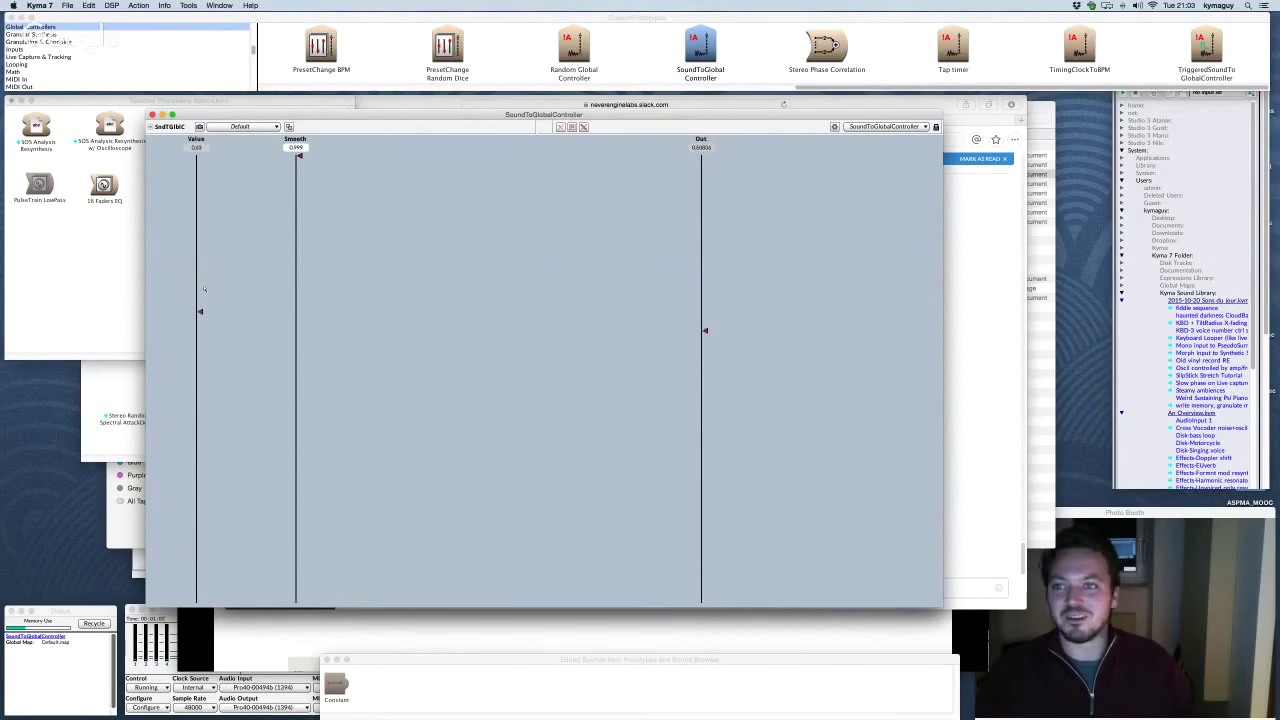
# Step: Close the control surface and delete Delay (1 samp) from the signal flow
pyautogui.press('super+w')
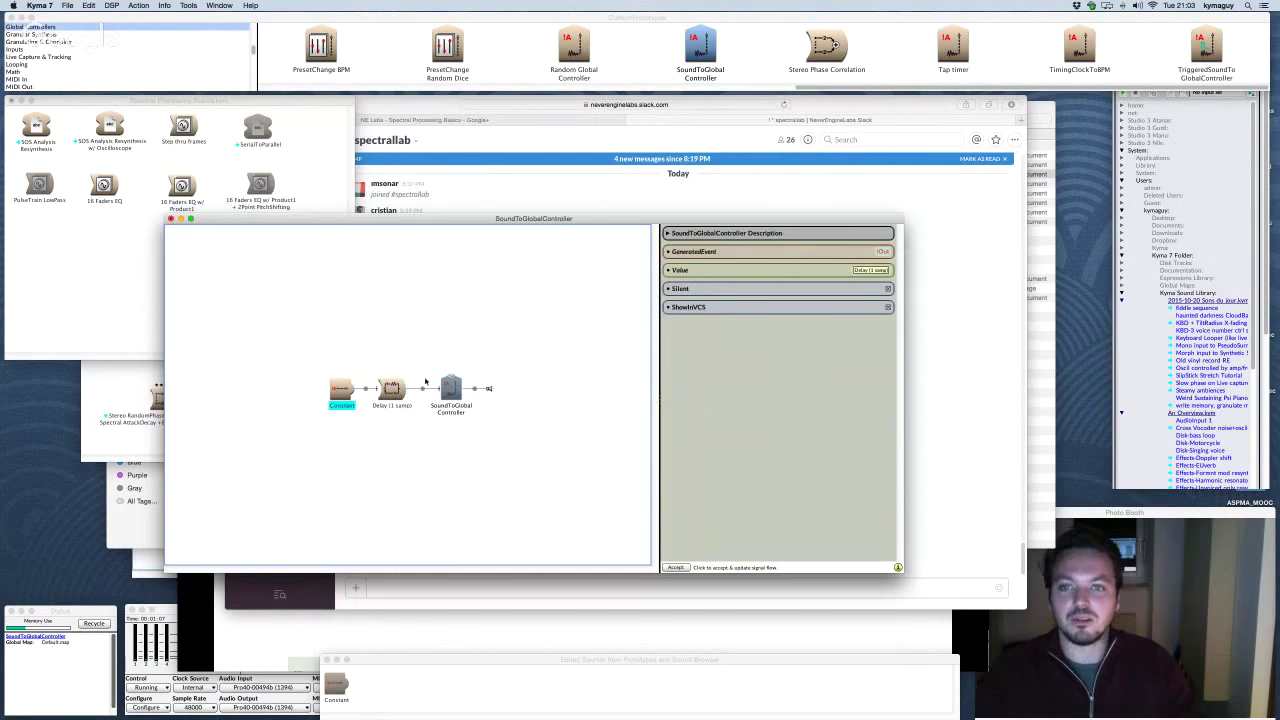
pyautogui.click(392, 392)
pyautogui.press('Delete')
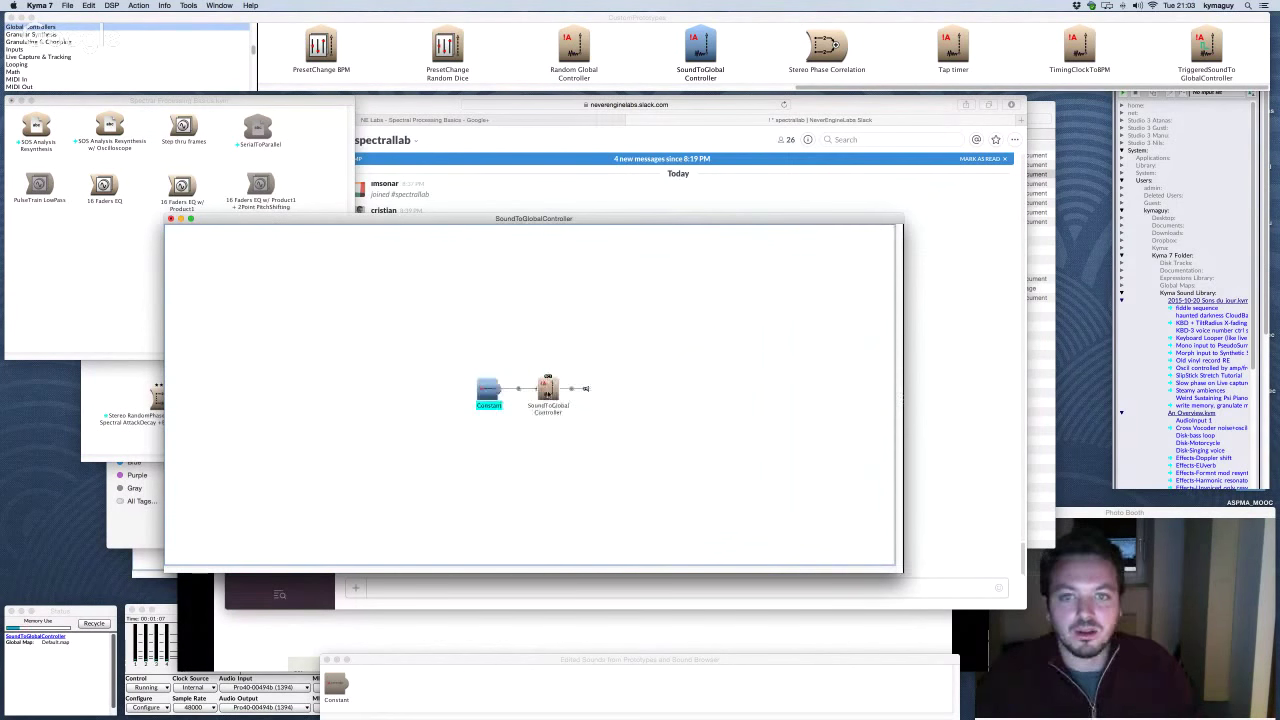
# Step: Set the Value parameter of SoundToGlobalController to the Constant input followed by L smooth: !SmoothTime s
pyautogui.click(548, 388)
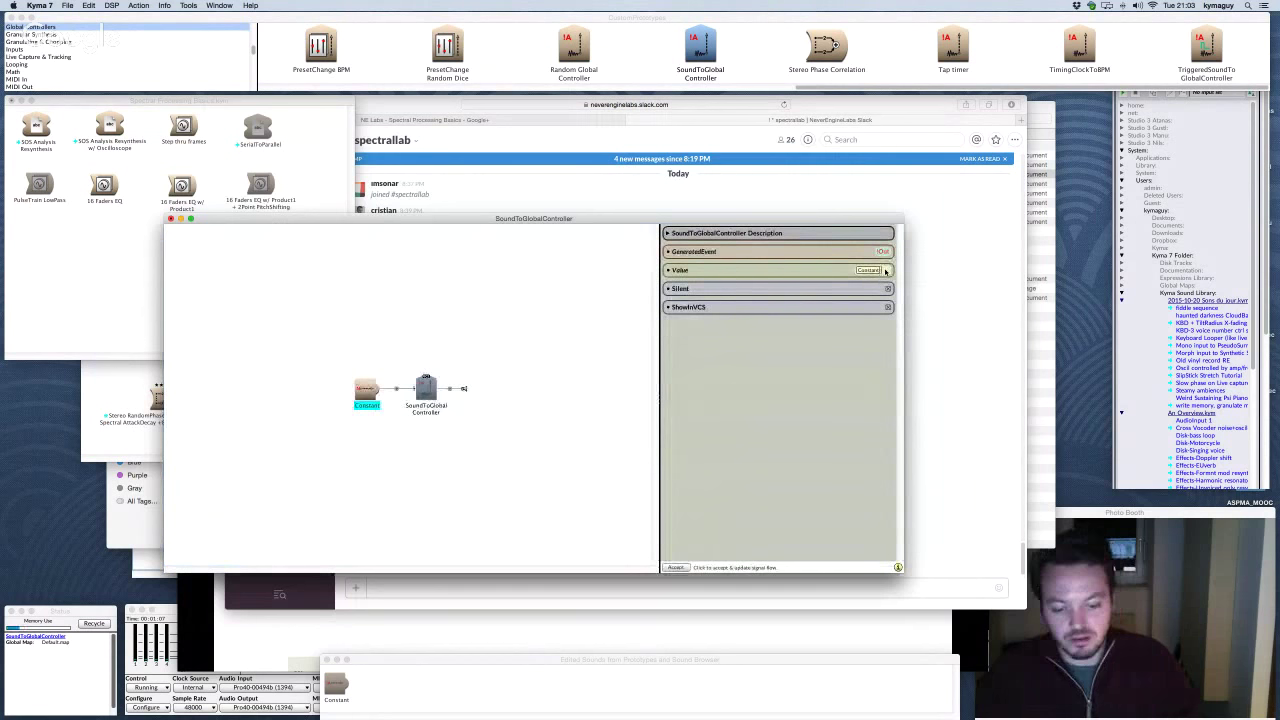
pyautogui.write('L sm')
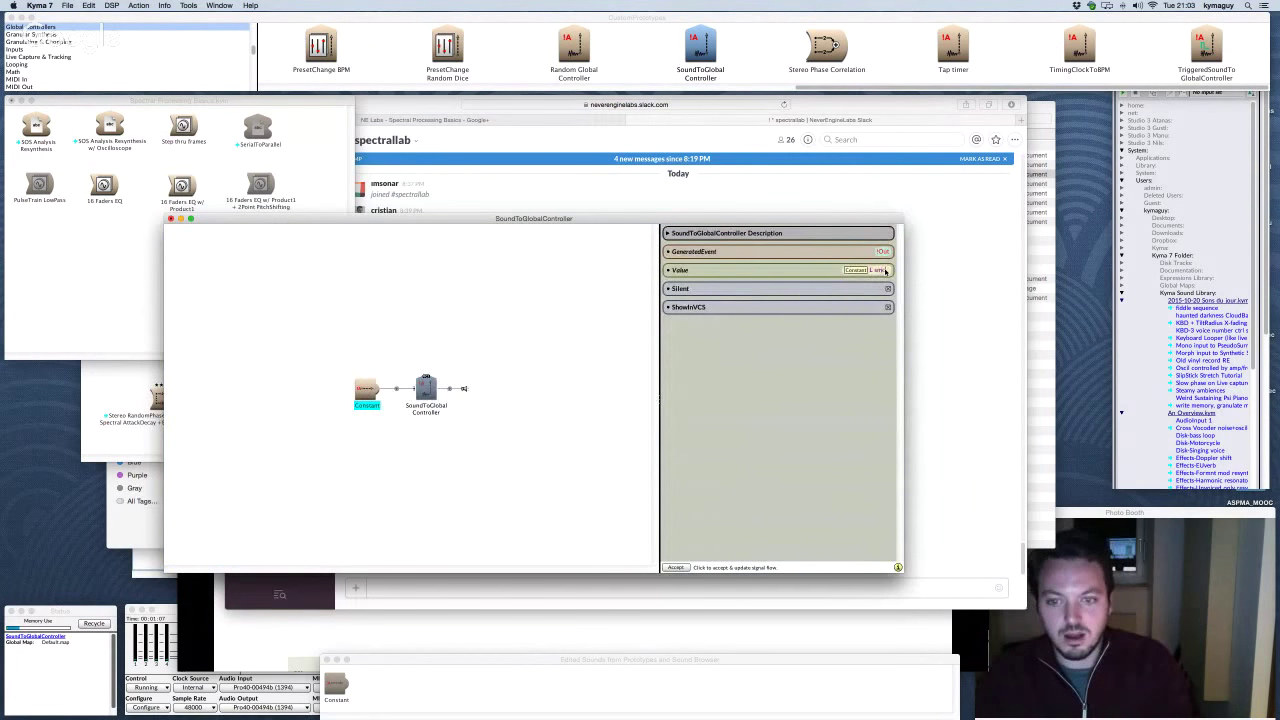
pyautogui.write('ooth:')
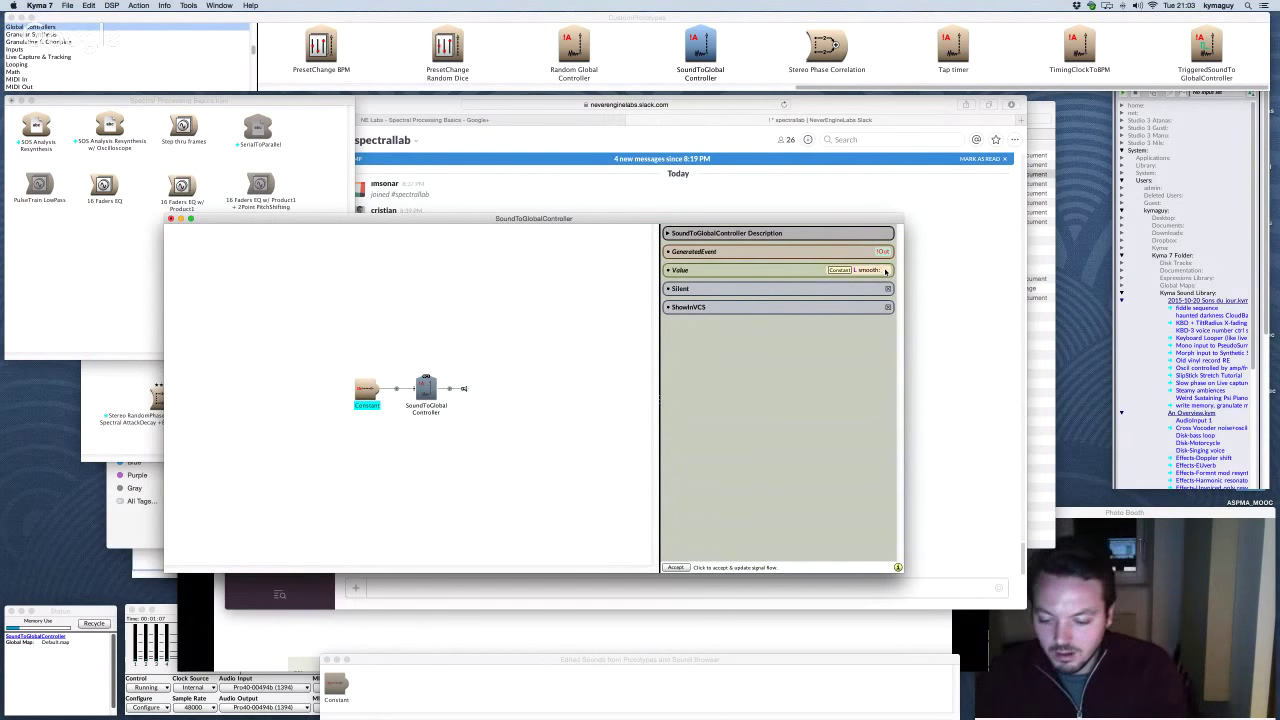
pyautogui.write(' !Value')
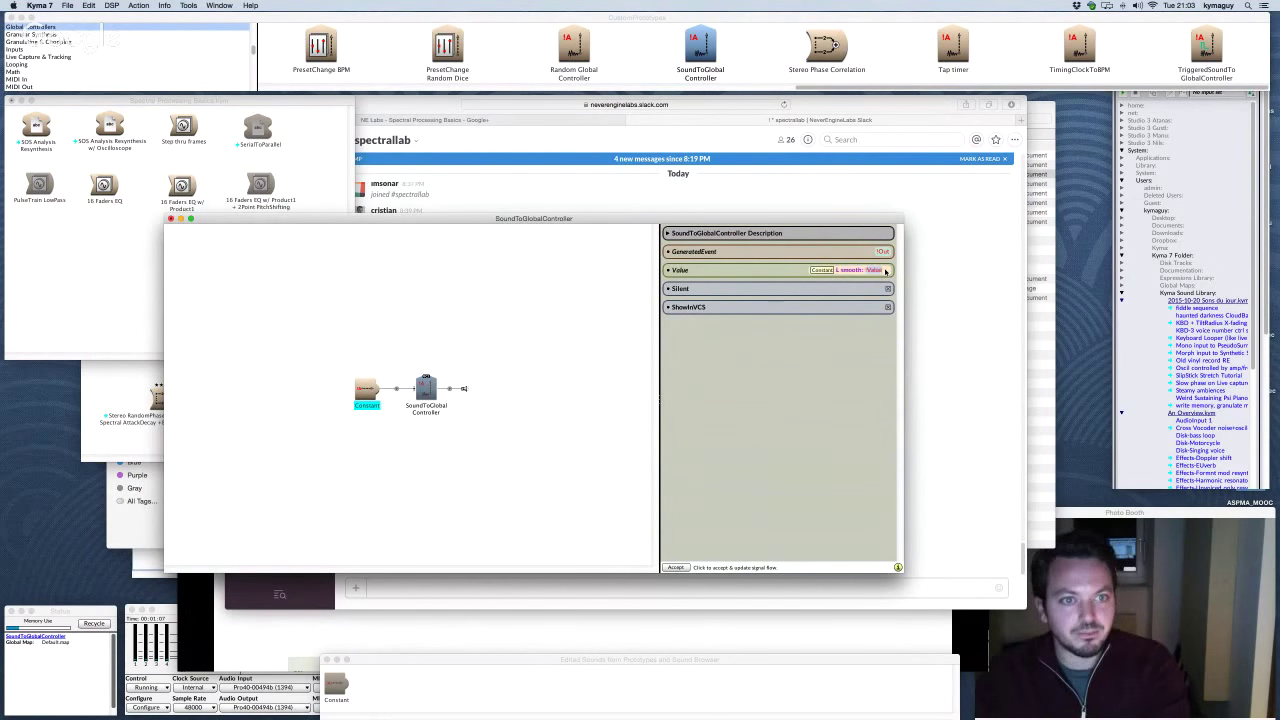
pyautogui.press('BackSpace')
pyautogui.press('BackSpace')
pyautogui.press('BackSpace')
pyautogui.press('BackSpace')
pyautogui.press('BackSpace')
pyautogui.write('Smooth')
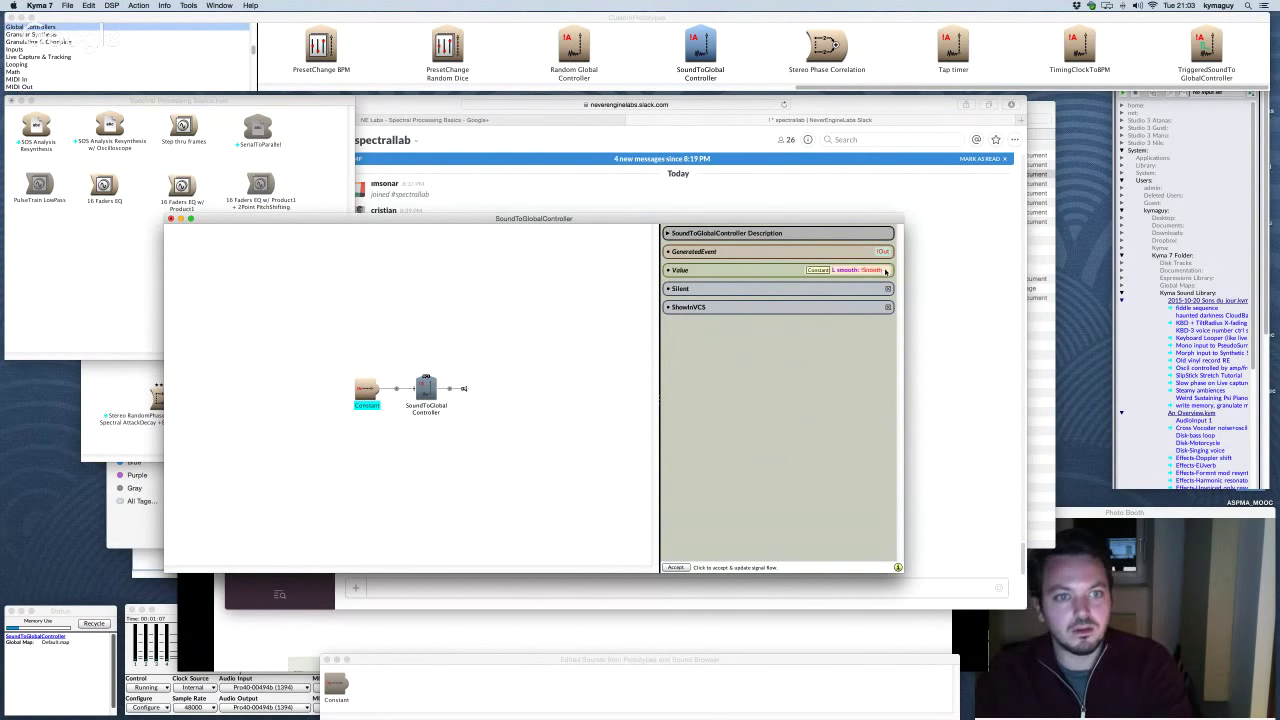
pyautogui.write('Time s')
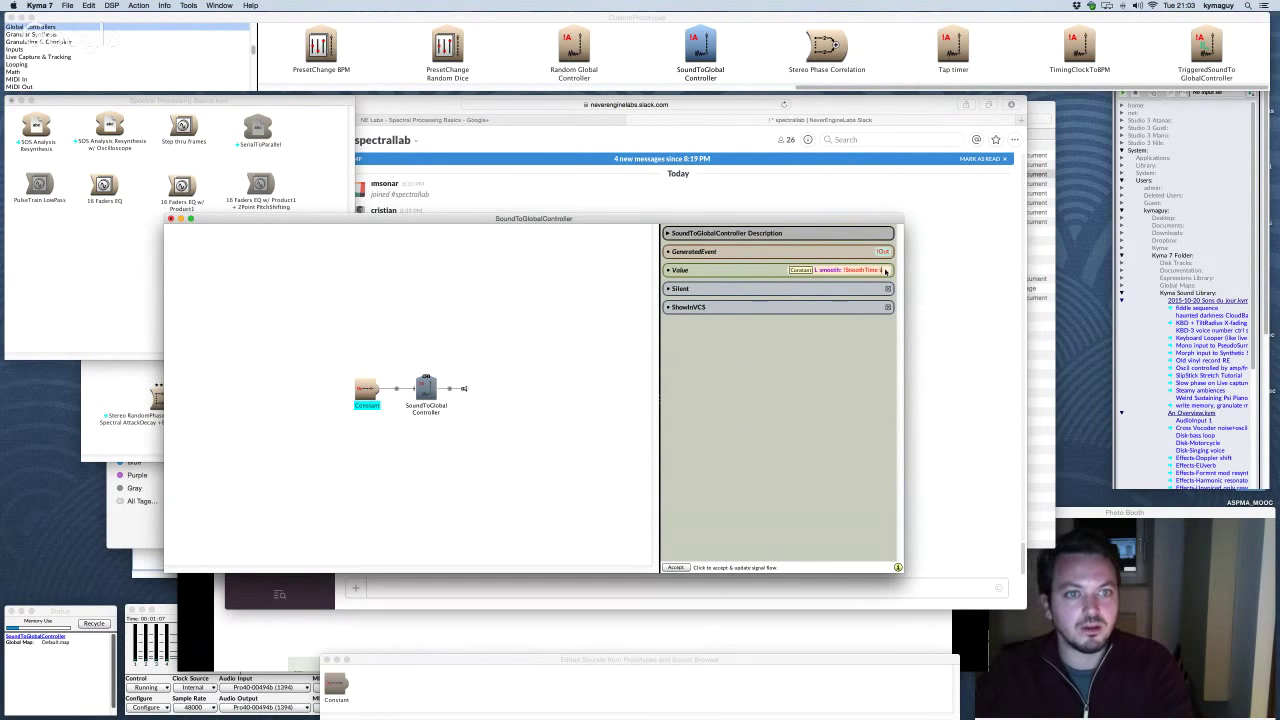
pyautogui.click(885, 271)
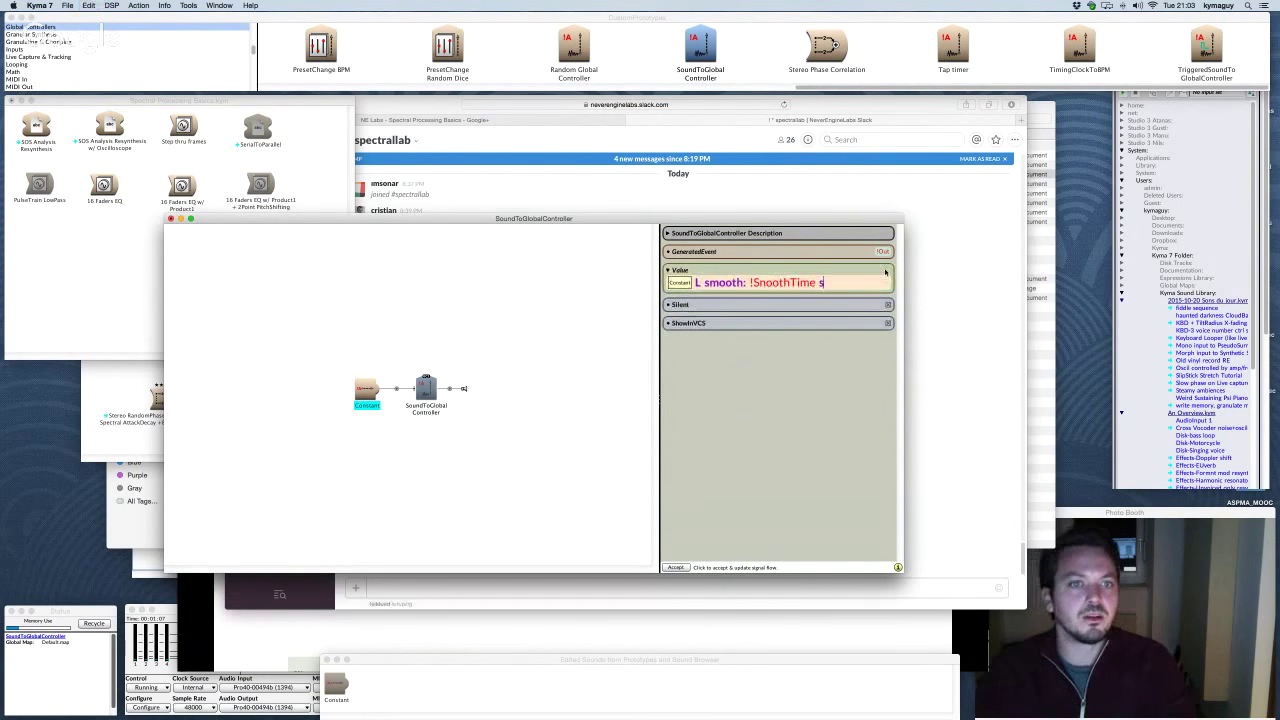
pyautogui.click(772, 283)
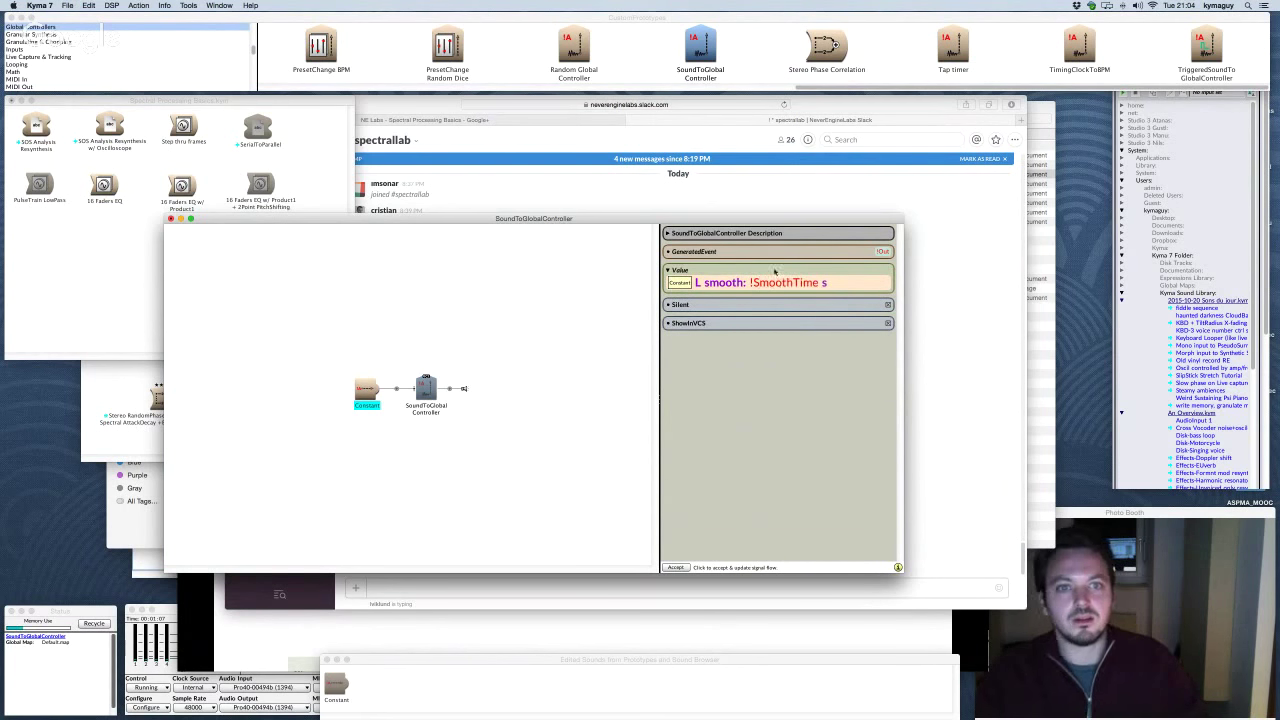
pyautogui.click(441, 353)
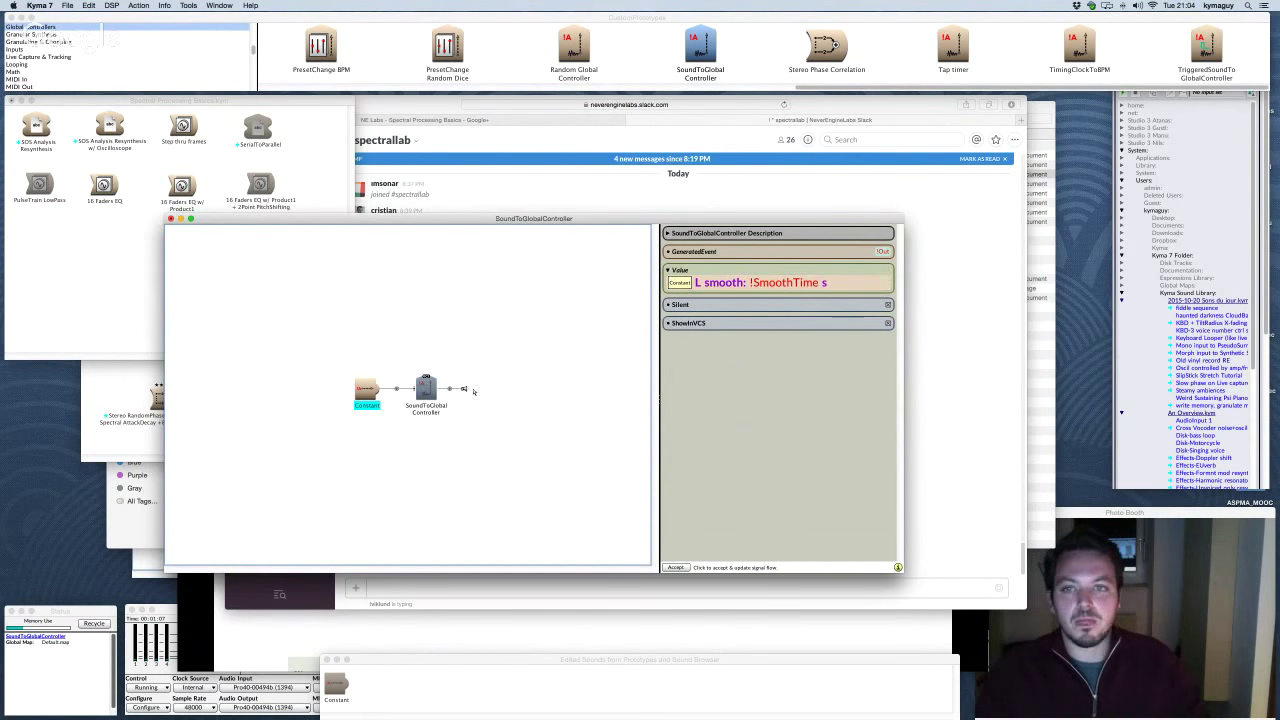
# Step: Play the sound and test the smoothing at SmoothTime 0.5 by lowering Value to about 0.31 and moving it again
pyautogui.hotkey('ctrl', 'space')
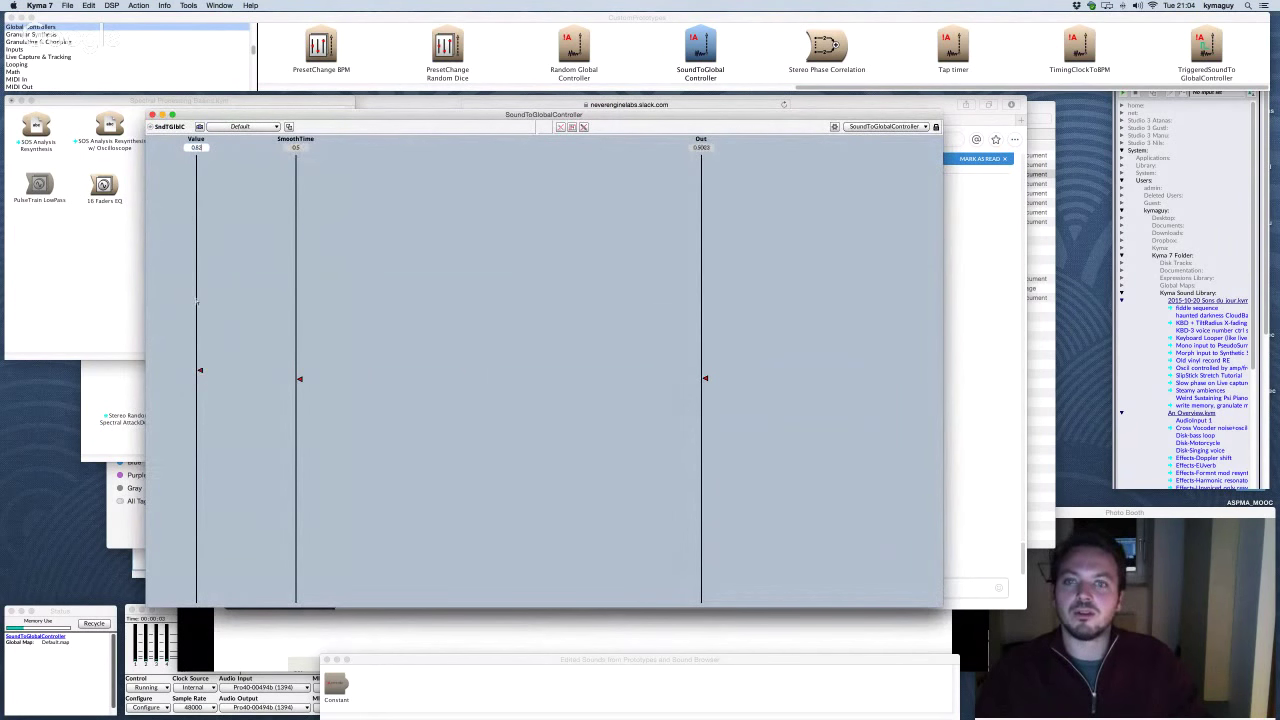
pyautogui.moveTo(200, 379); pyautogui.dragTo(200, 462)
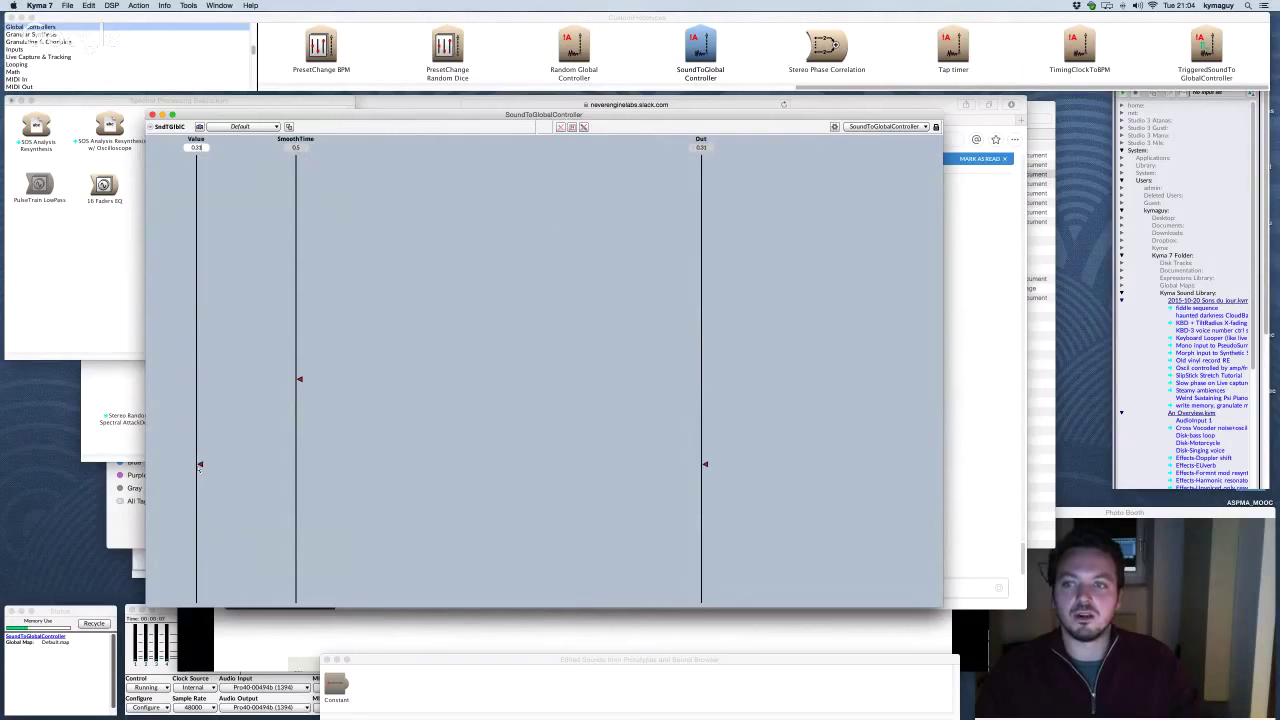
pyautogui.click(200, 250)
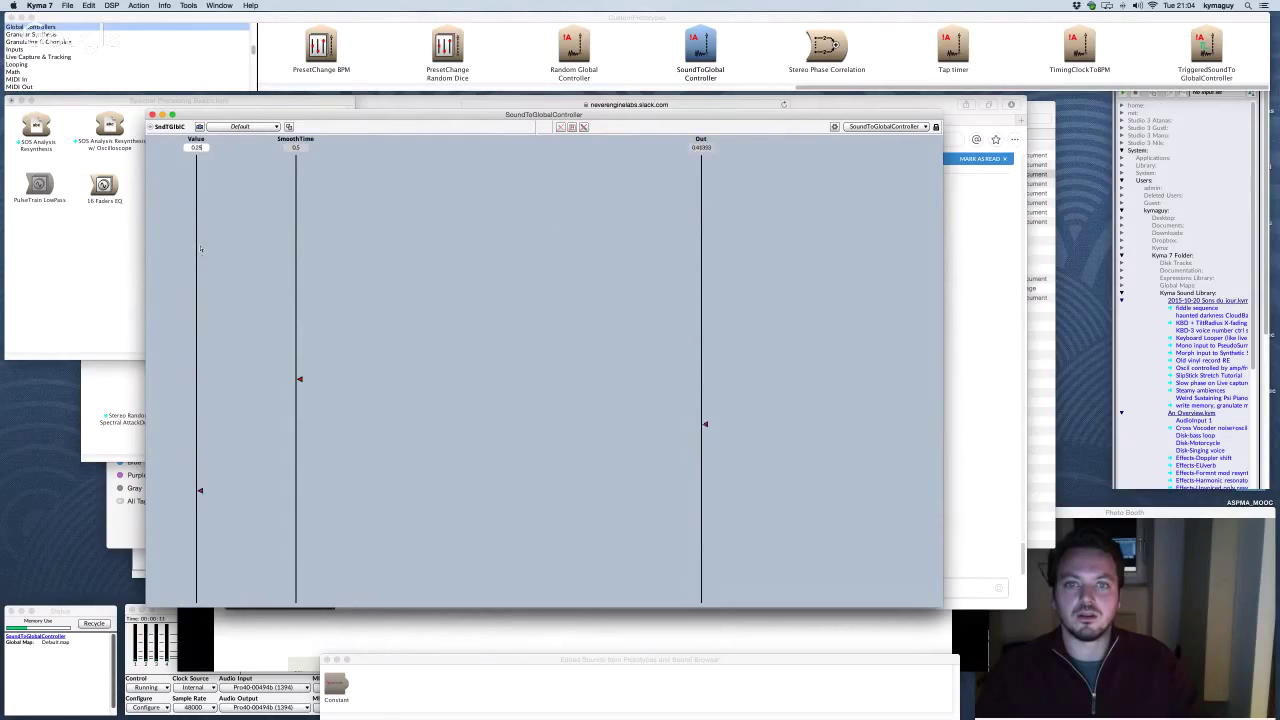
# Step: Set SmoothTime to 1.0, test the slower response by moving Value to low settings such as 0.18, and close the control surface
pyautogui.moveTo(298, 240); pyautogui.dragTo(298, 150)
pyautogui.click(197, 275)
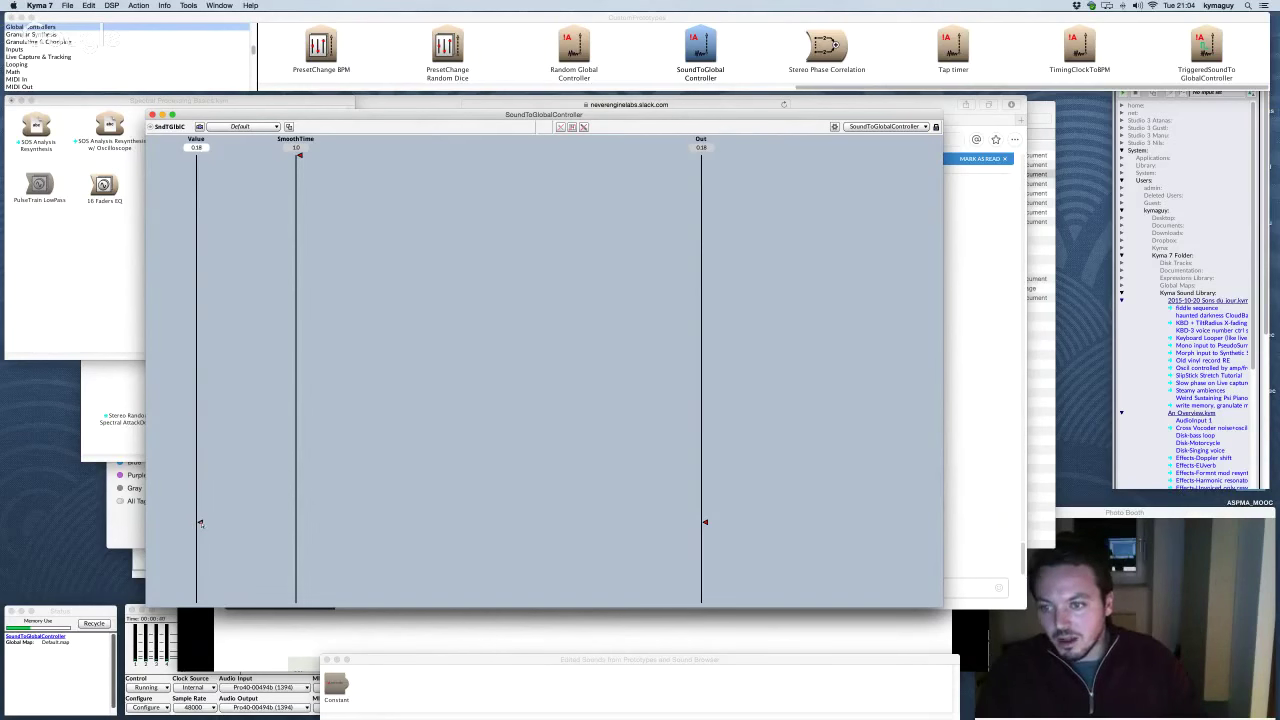
pyautogui.moveTo(200, 522)
pyautogui.mouseDown()
pyautogui.moveTo(200, 490)
pyautogui.moveTo(200, 544)
pyautogui.mouseUp()
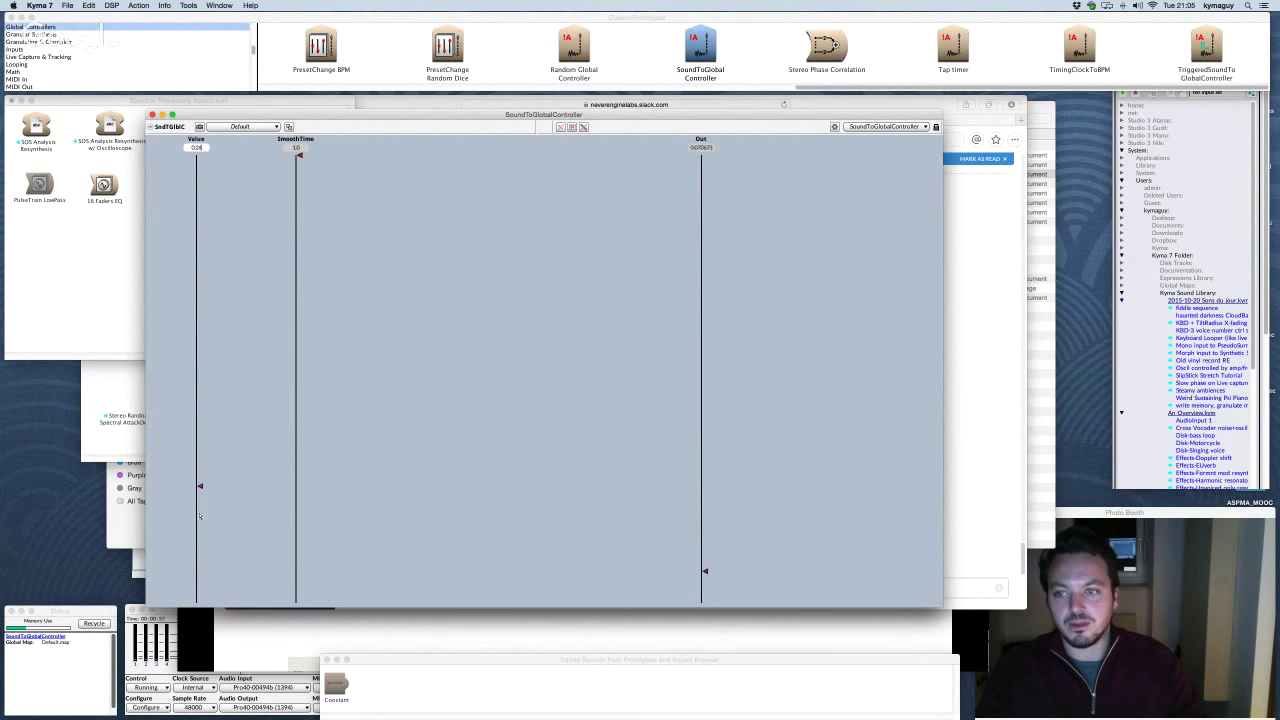
pyautogui.press('super+w')
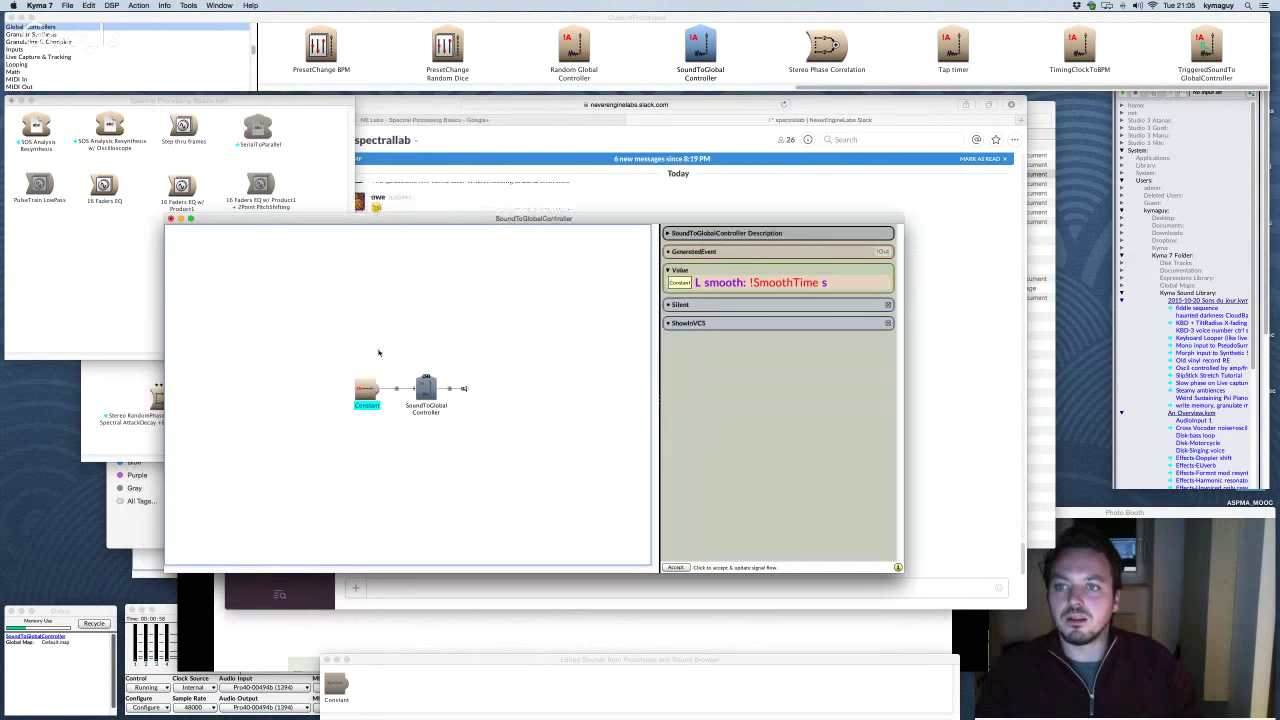
# Step: Open Step thru frames, find the Join Amps & Freqs prototype and insert it between NE Labs Spectrum Player and SpectralData
pyautogui.doubleClick(185, 128)
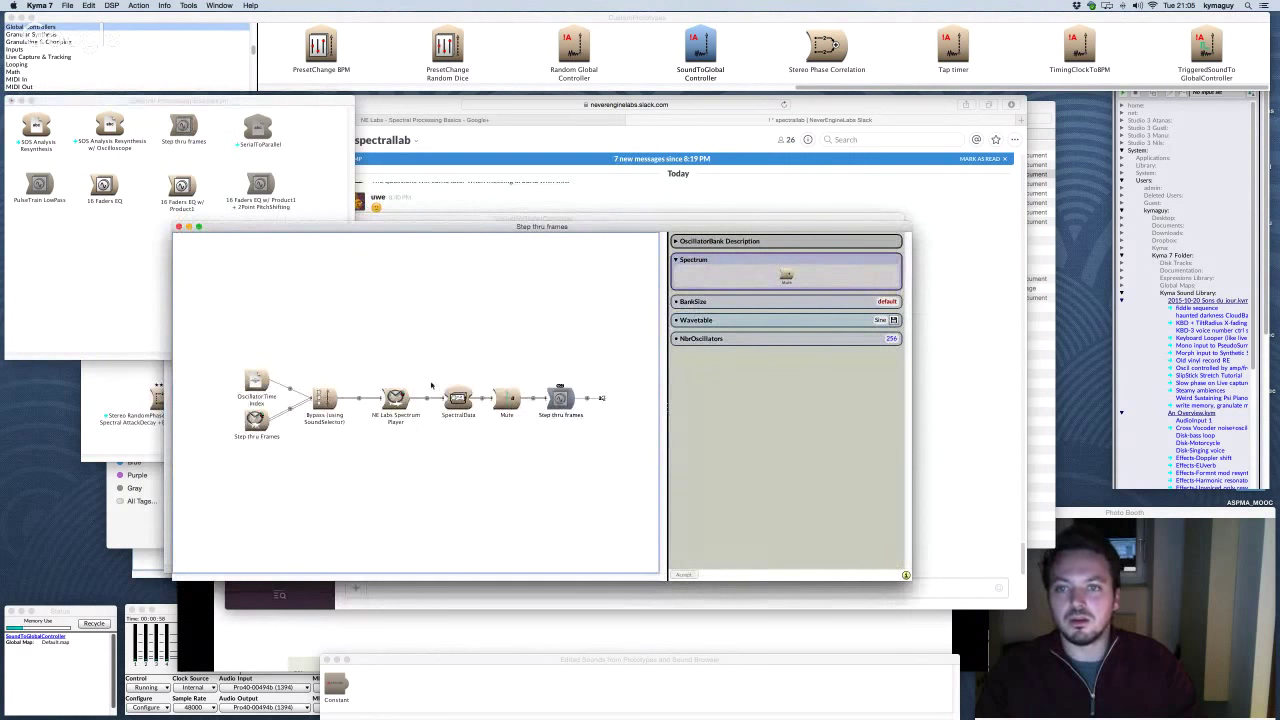
pyautogui.click(566, 48)
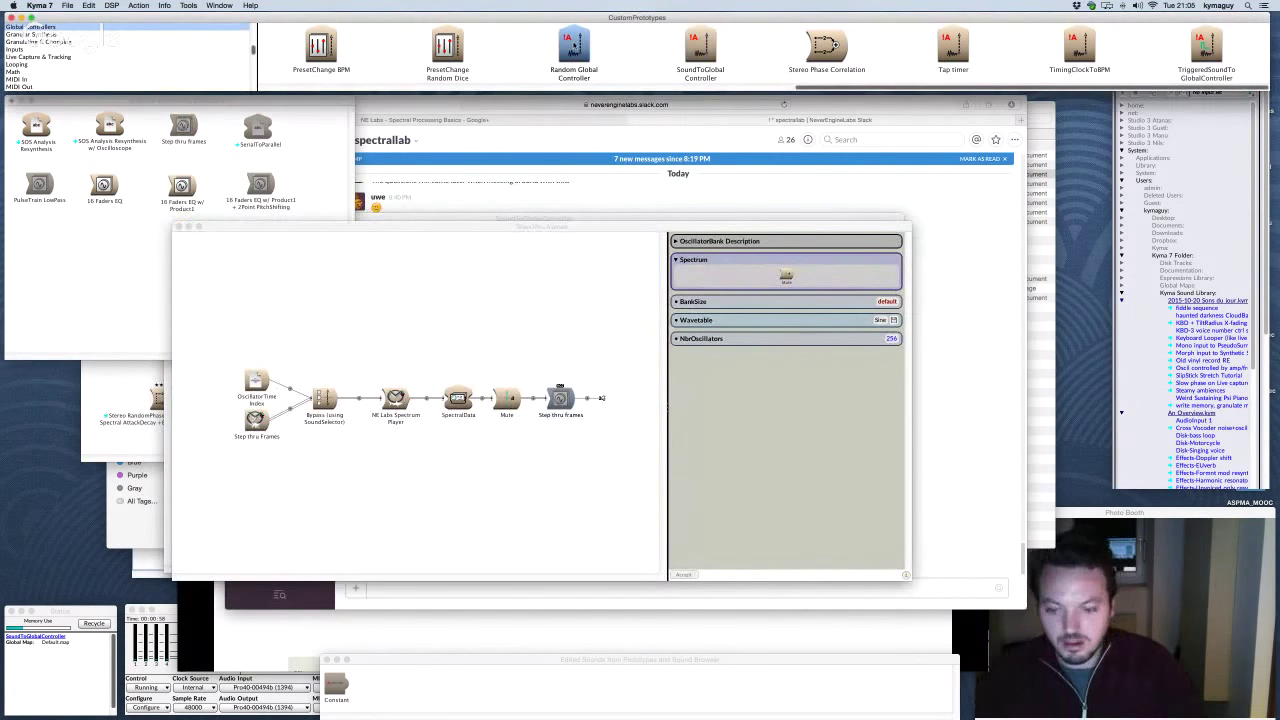
pyautogui.press('super+f')
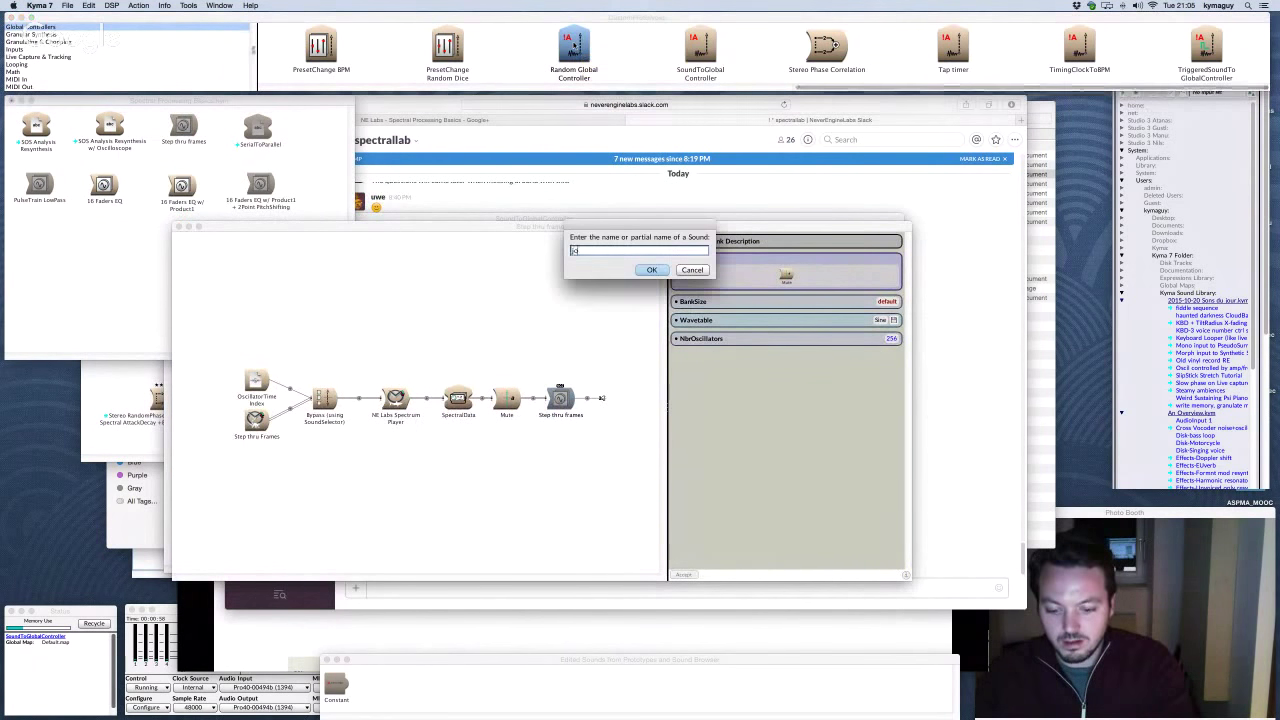
pyautogui.write('join amps')
pyautogui.press('Return')
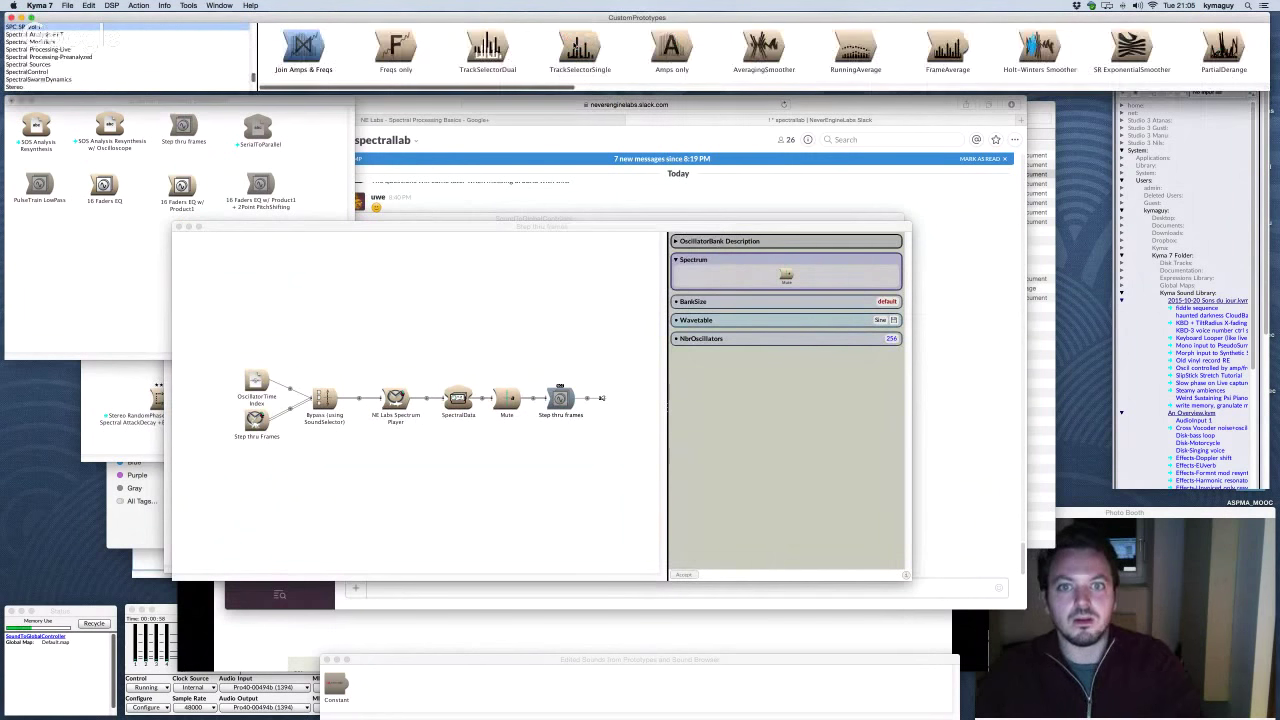
pyautogui.moveTo(303, 47); pyautogui.dragTo(433, 401)
pyautogui.click(433, 401)
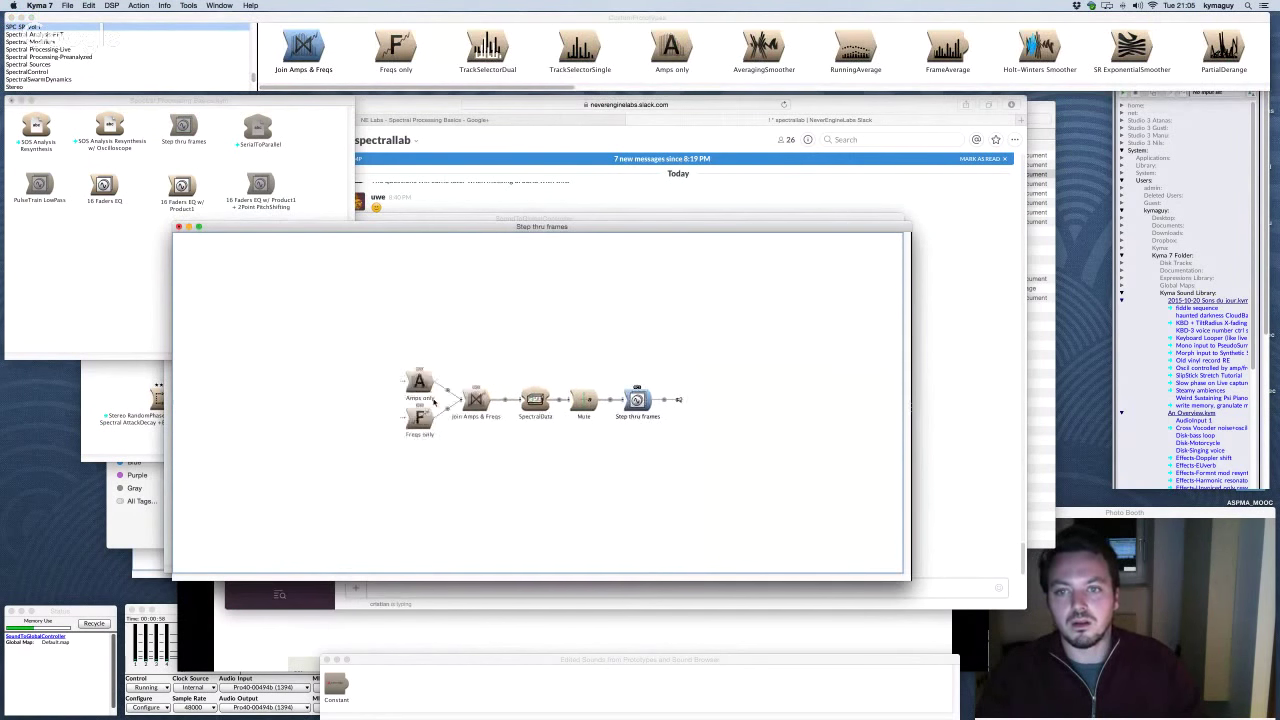
# Step: Find the SR ExponentialSmoother prototype and insert it after Amps only, using Amps only as its Input
pyautogui.click(386, 46)
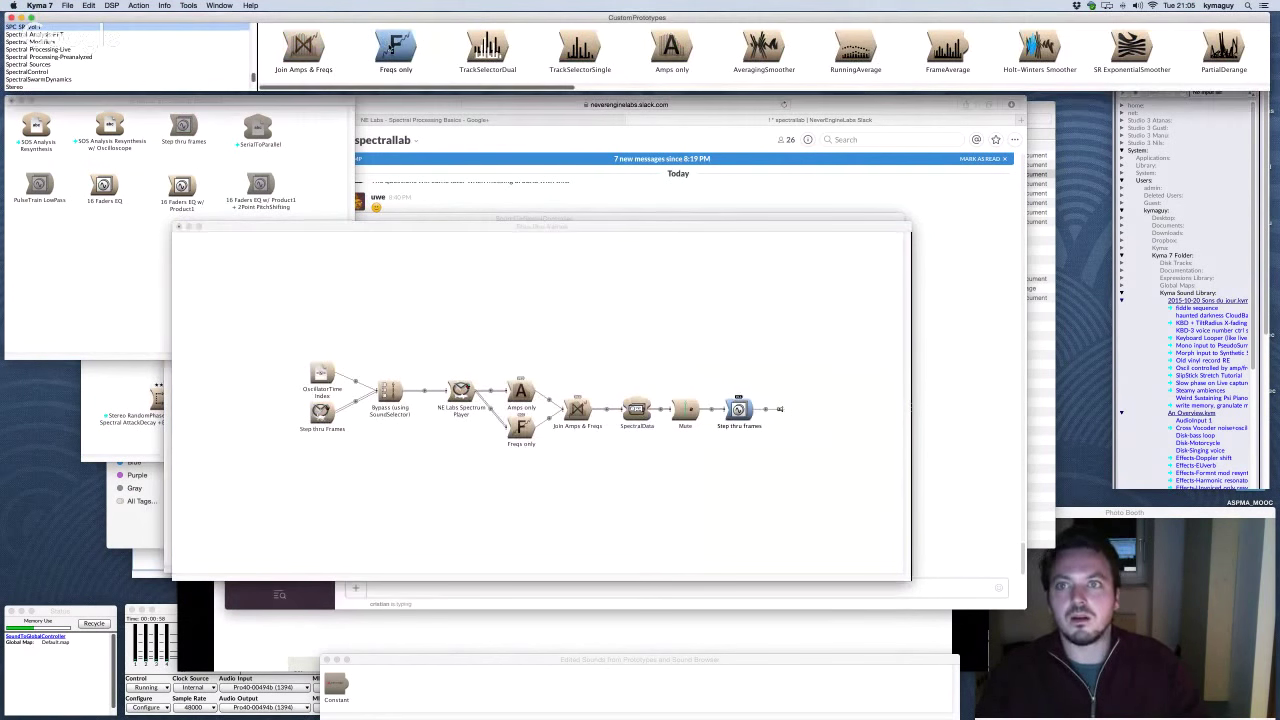
pyautogui.press('super+f')
pyautogui.write('sr exp')
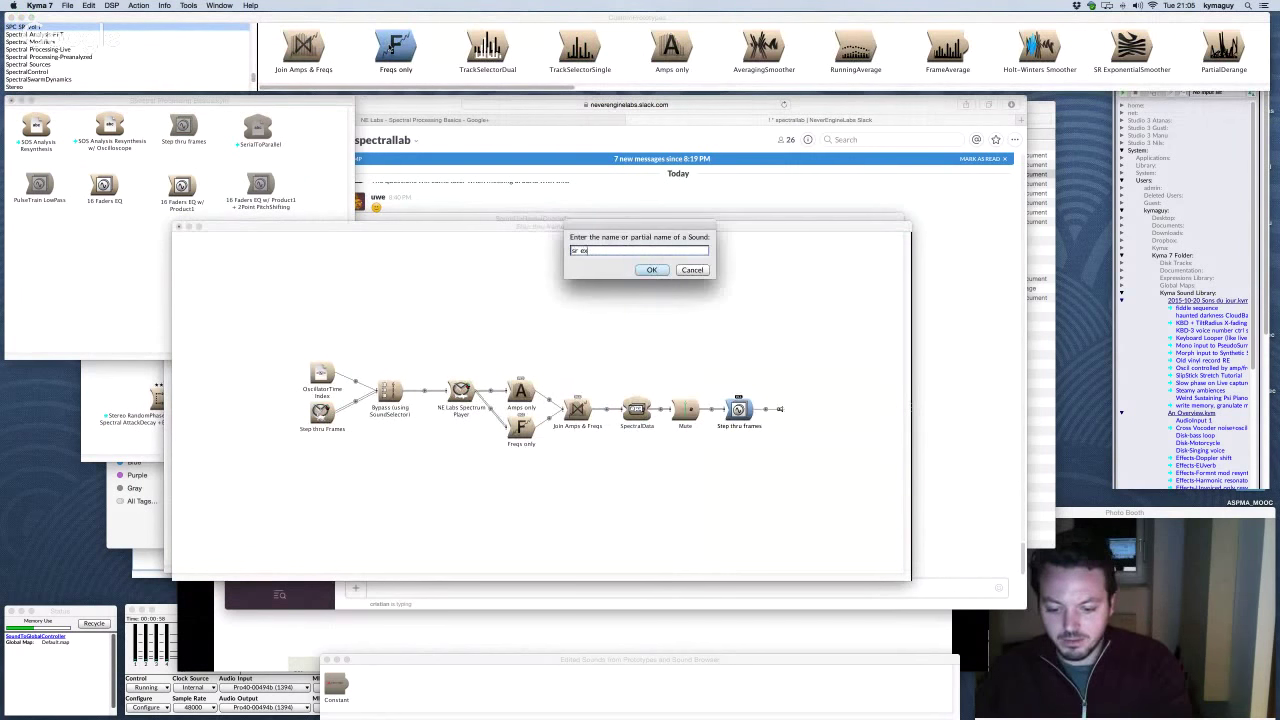
pyautogui.write('onential')
pyautogui.press('Return')
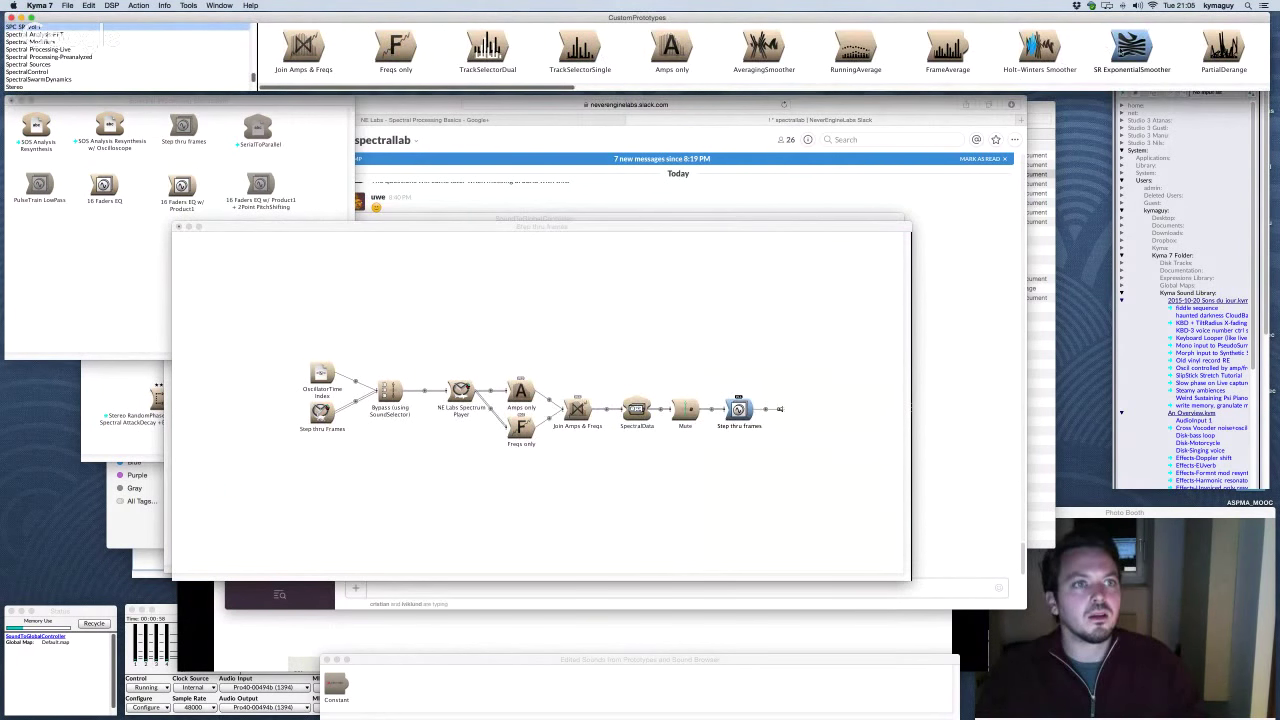
pyautogui.moveTo(686, 459); pyautogui.dragTo(522, 392)
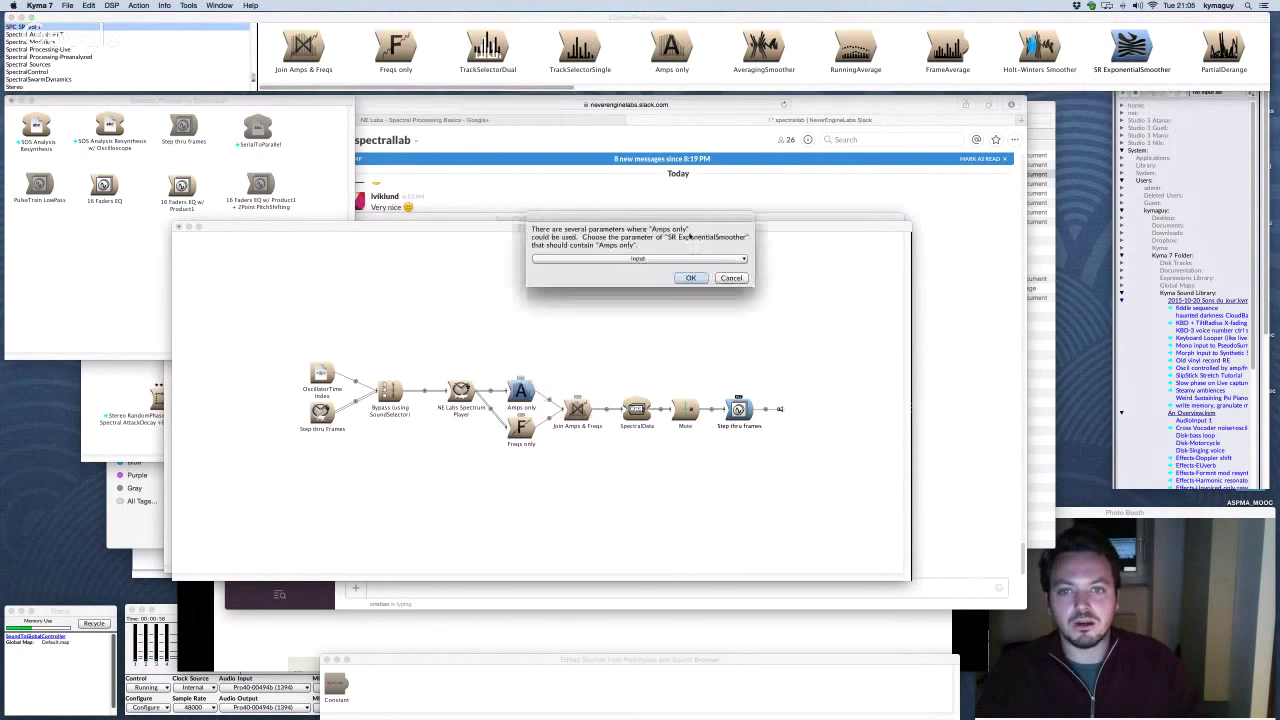
pyautogui.click(690, 277)
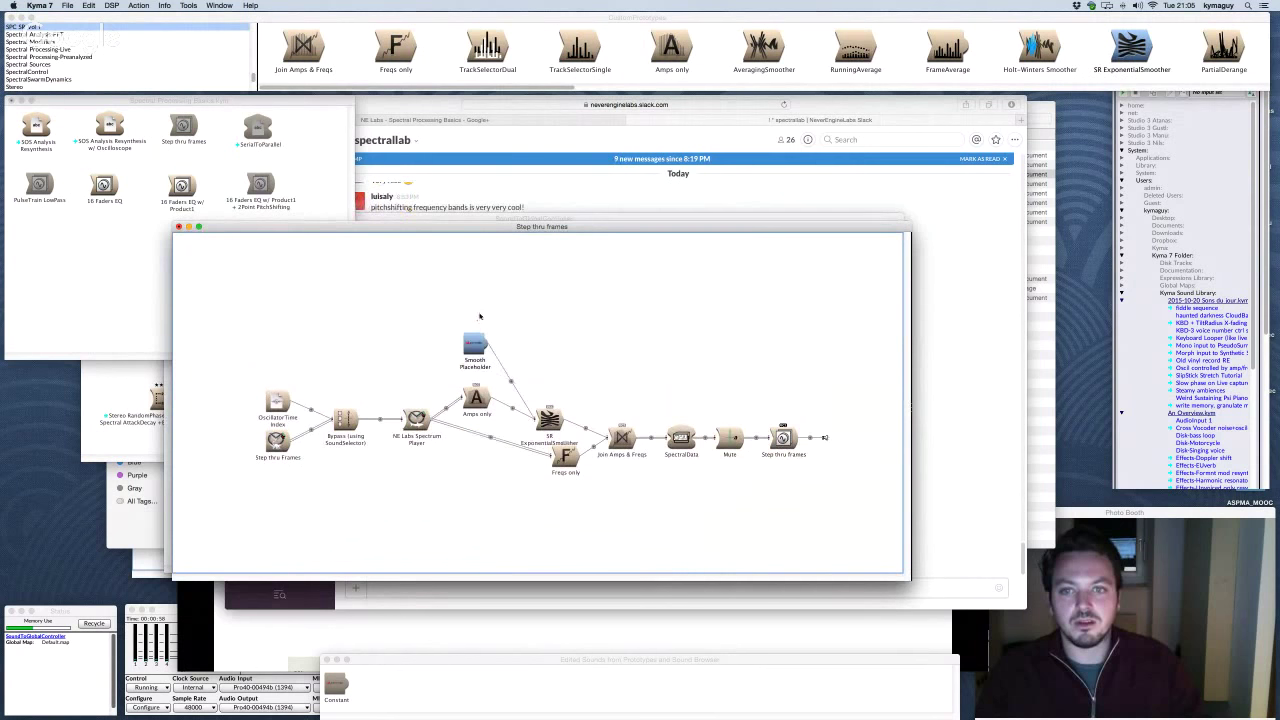
# Step: Set the value of Smooth Placeholder to !Smooth
pyautogui.click(470, 347)
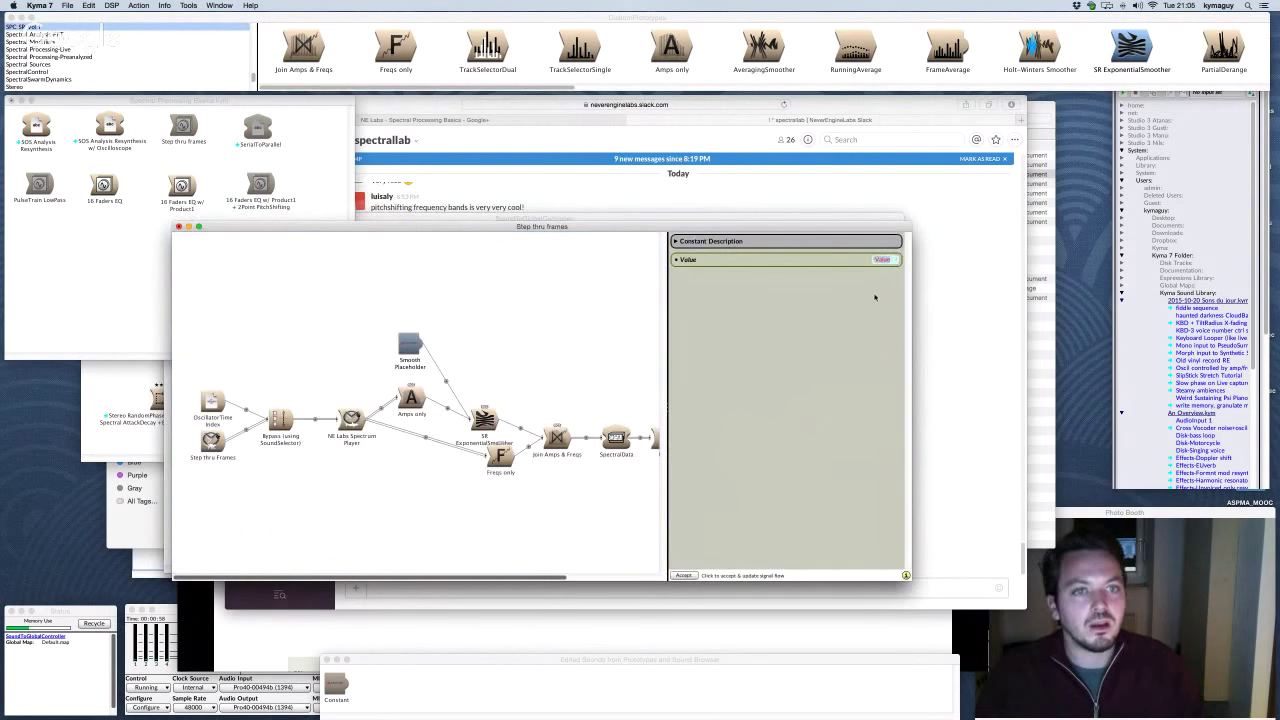
pyautogui.write('!Smooth')
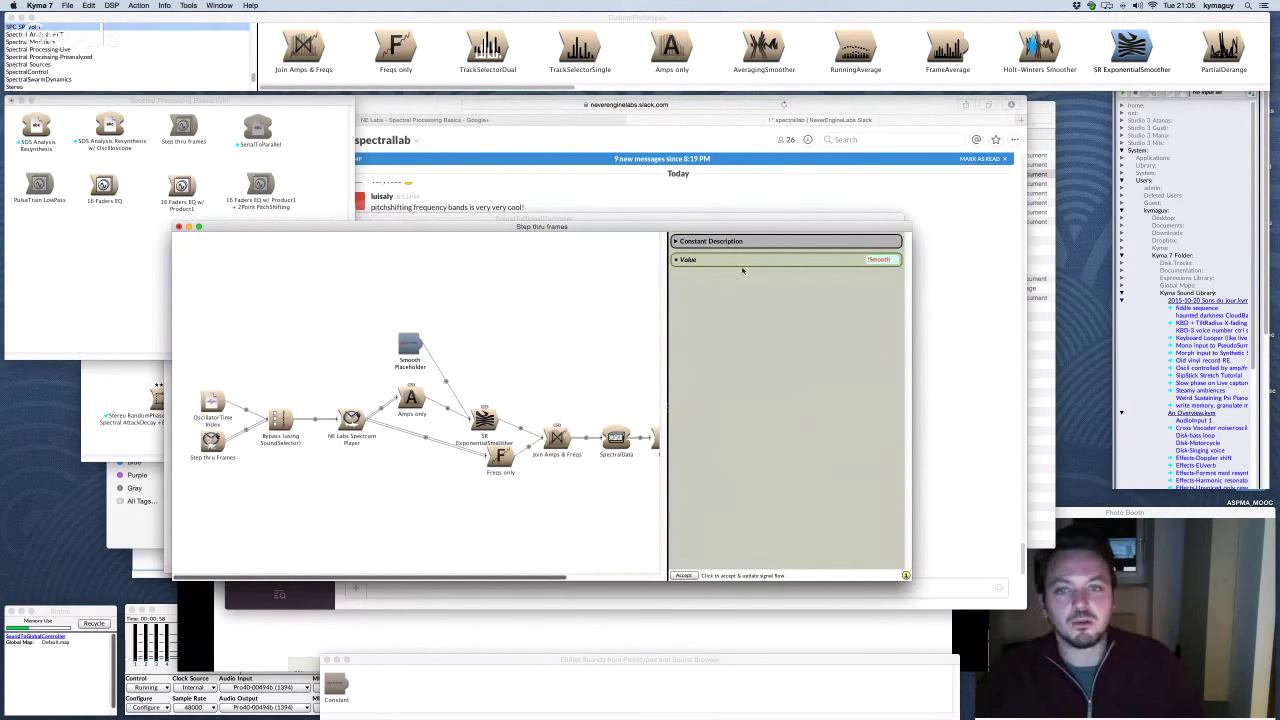
pyautogui.click(548, 346)
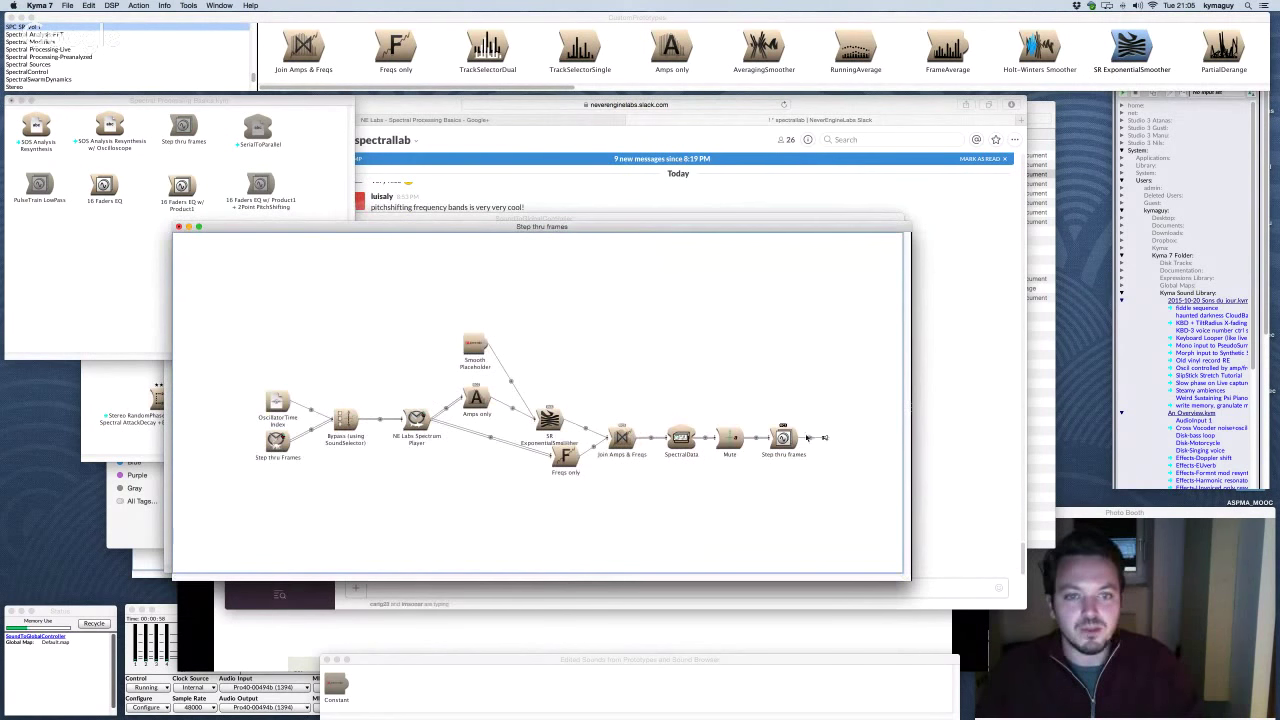
# Step: Play Step thru frames, place the Smooth fader beside Rate at about 78 by 107, and keep the layout changes
pyautogui.click(783, 437)
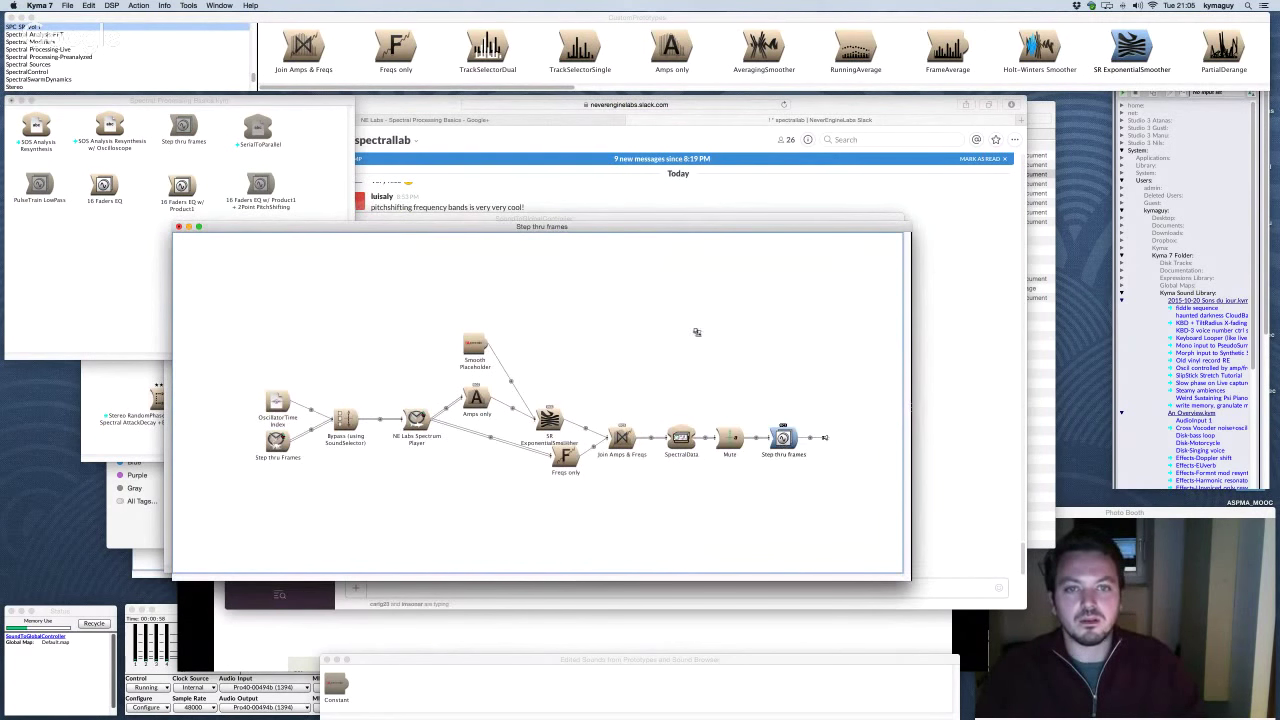
pyautogui.hotkey('ctrl', 'space')
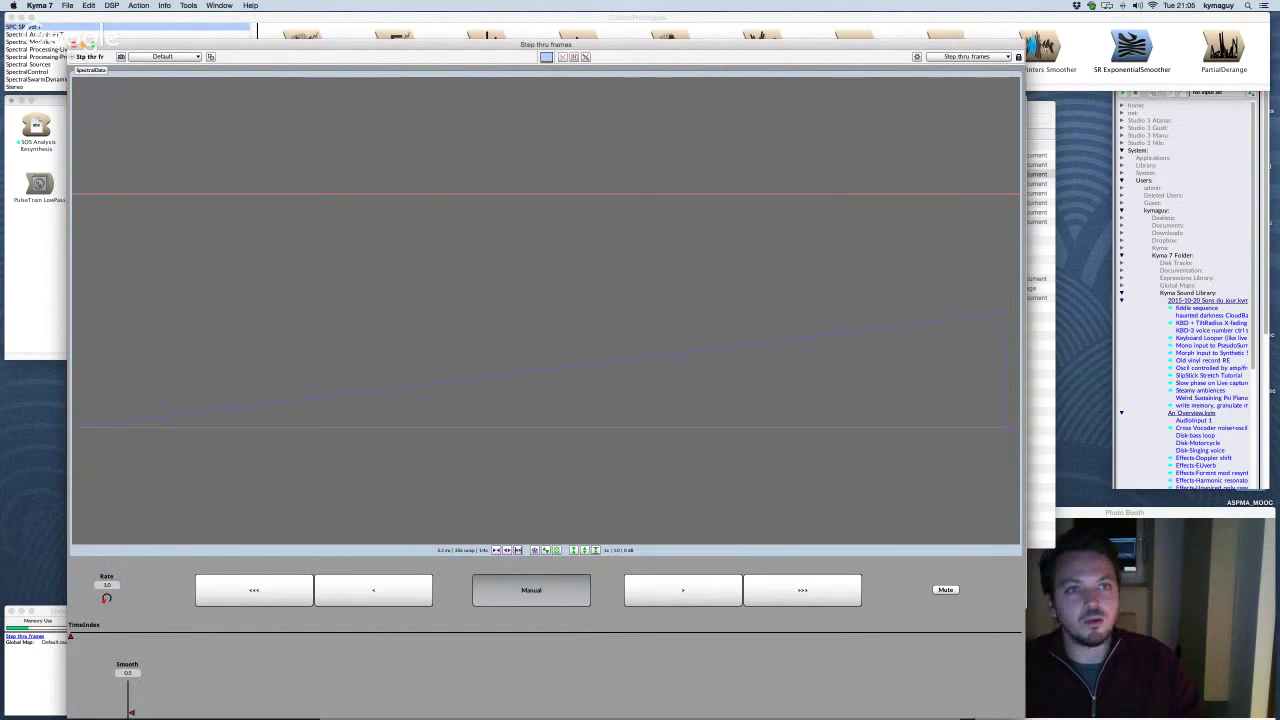
pyautogui.hotkey('ctrl', 'e')
pyautogui.moveTo(120, 690); pyautogui.dragTo(187, 590)
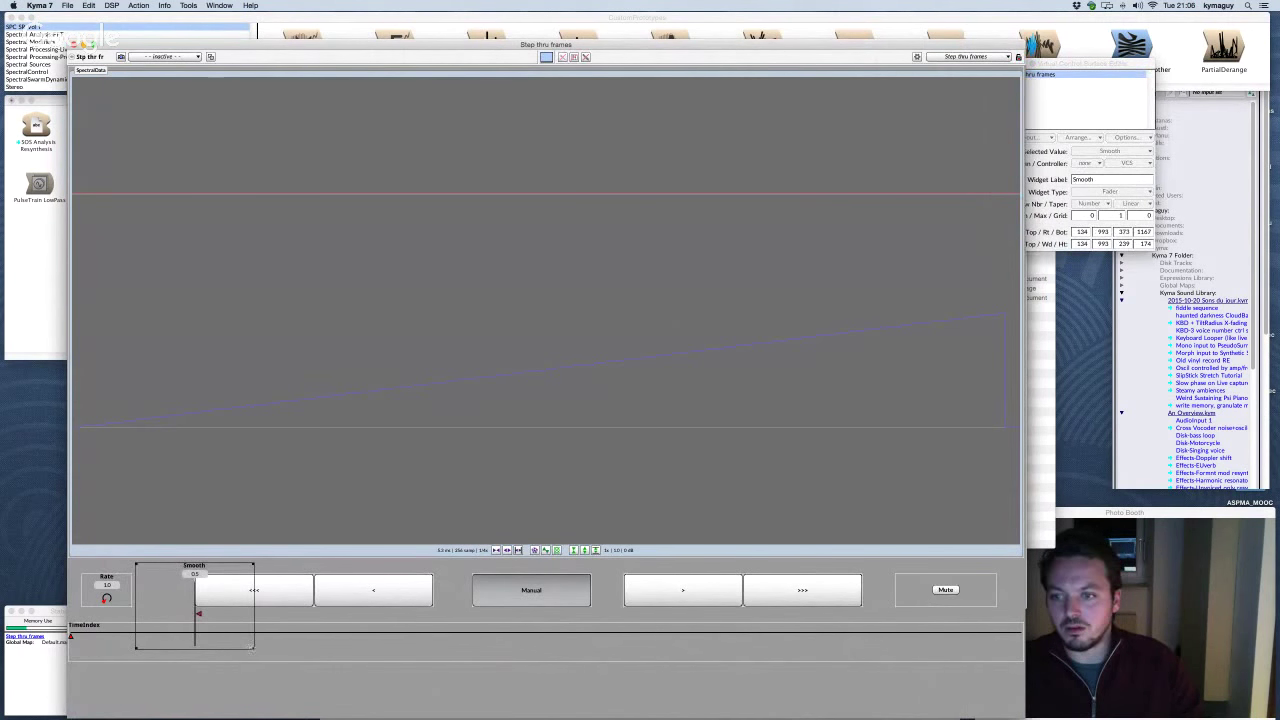
pyautogui.moveTo(254, 647); pyautogui.dragTo(173, 615)
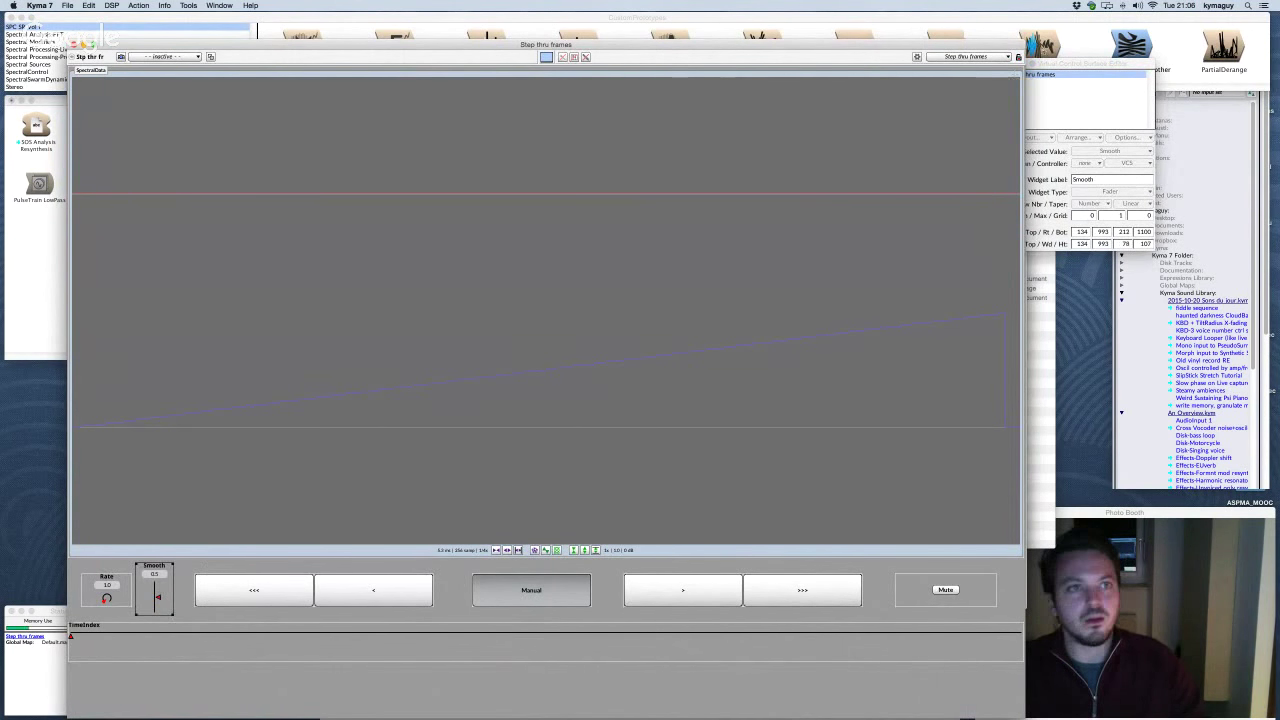
pyautogui.click(1050, 64)
pyautogui.click(1011, 62)
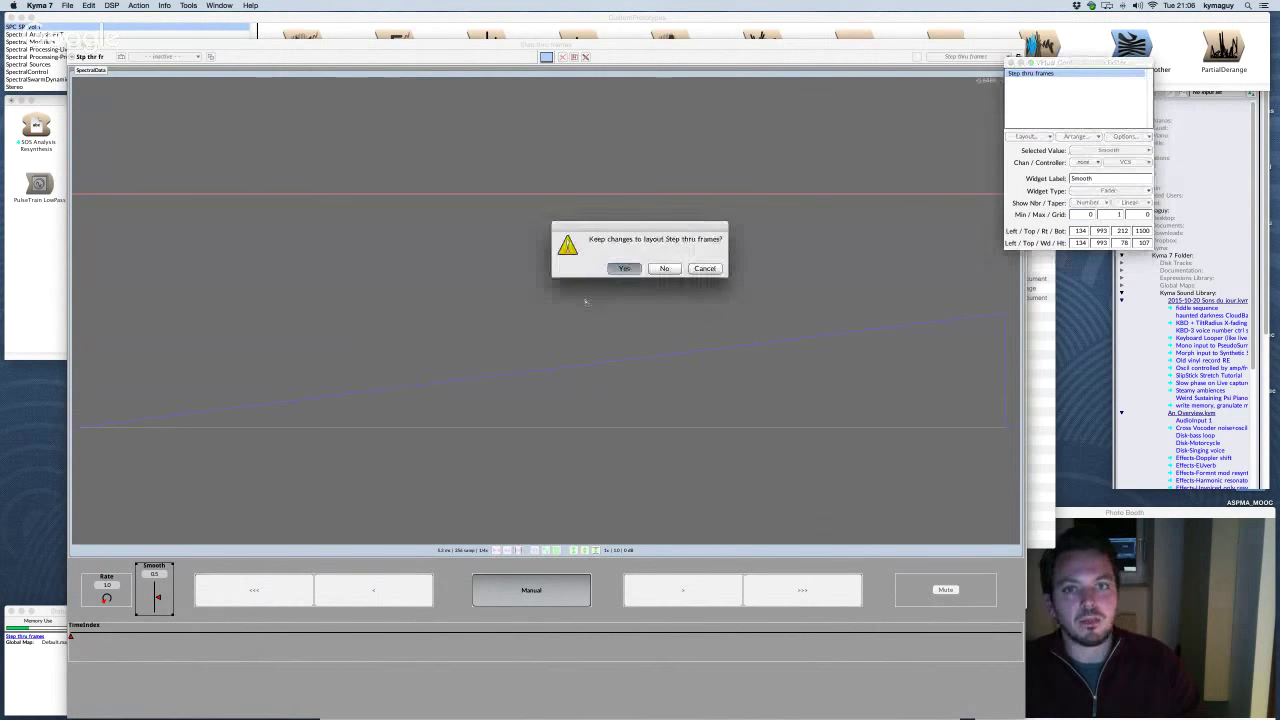
pyautogui.press('Return')
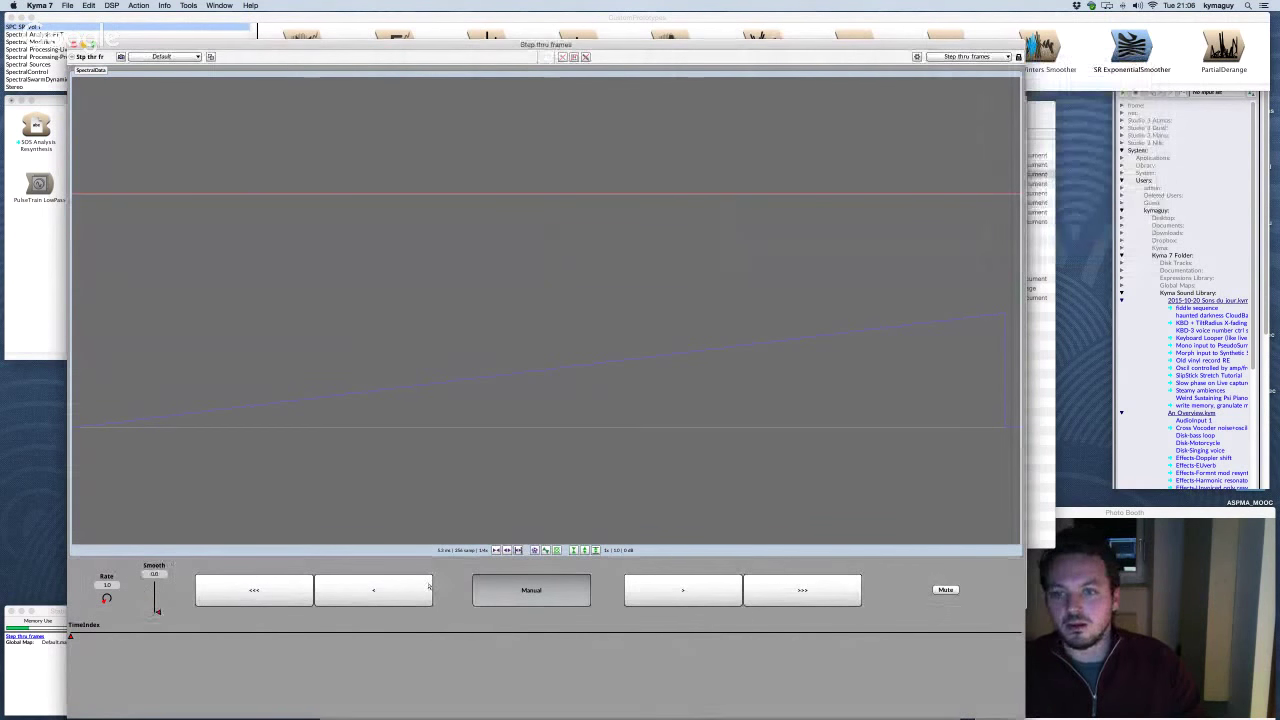
# Step: Turn off Manual and raise Smooth to 0.99, toggling Mute before and after the change
pyautogui.click(527, 592)
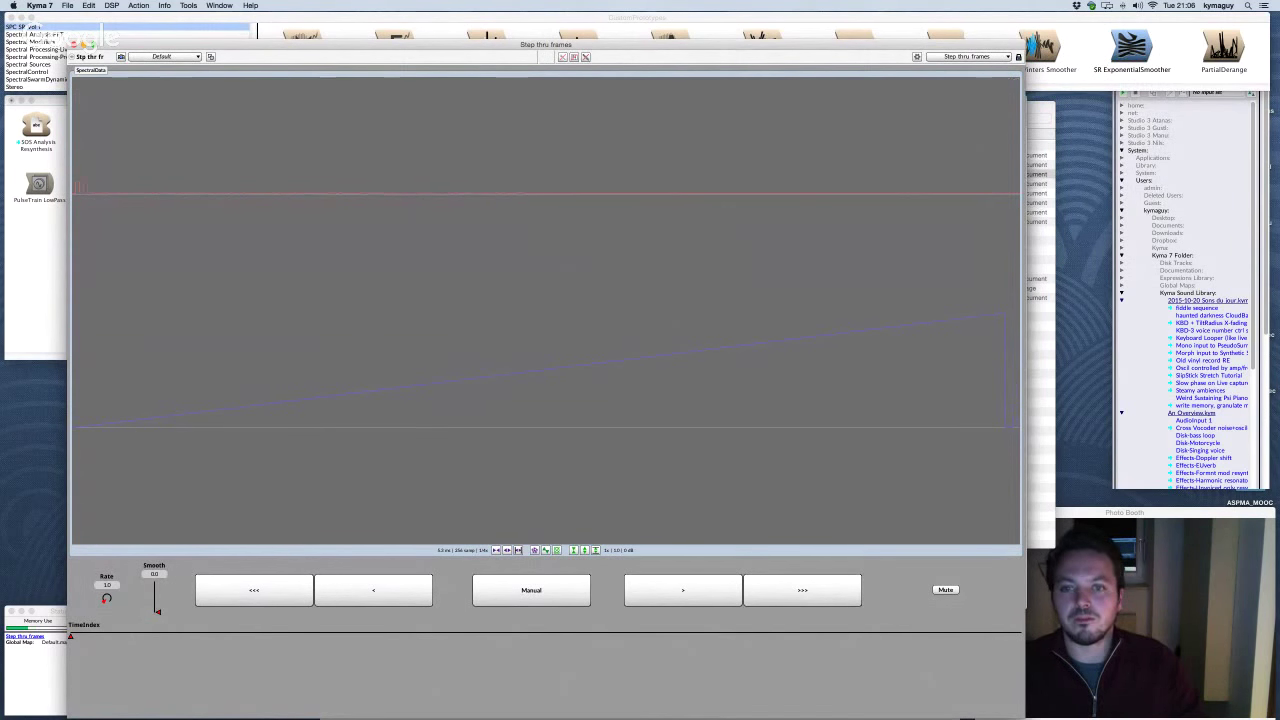
pyautogui.click(948, 590)
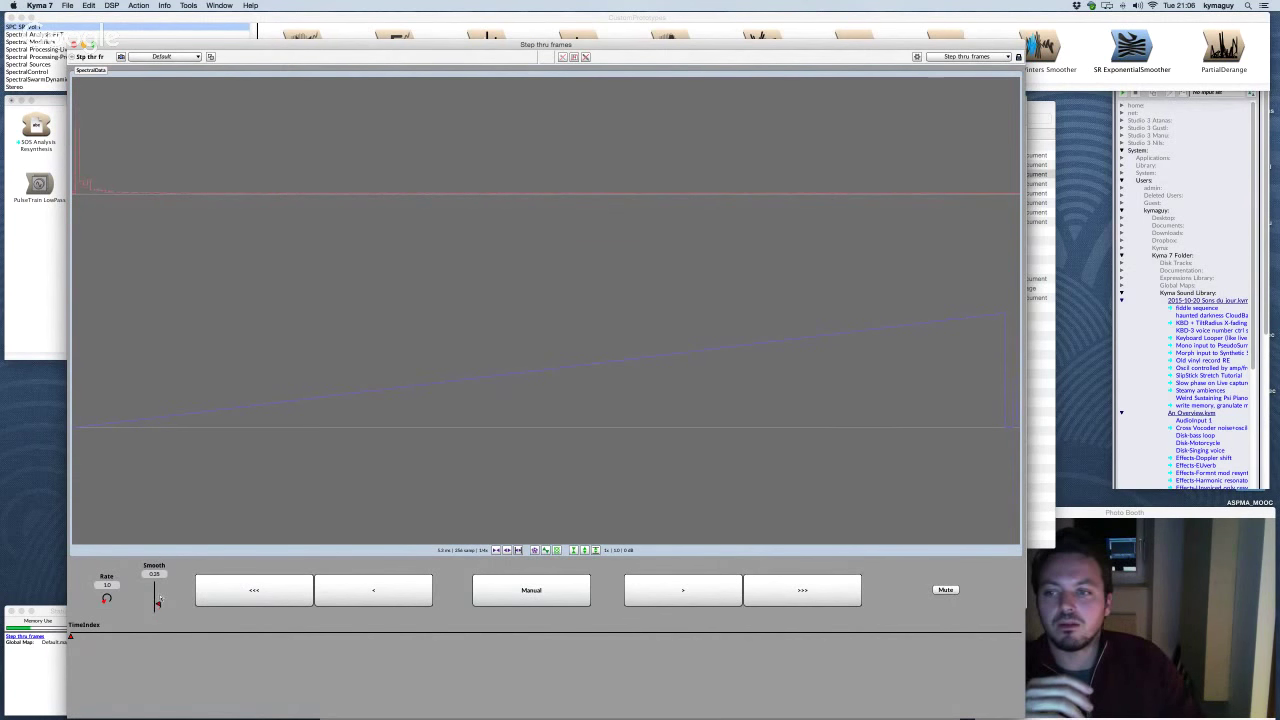
pyautogui.moveTo(158, 597); pyautogui.dragTo(158, 585)
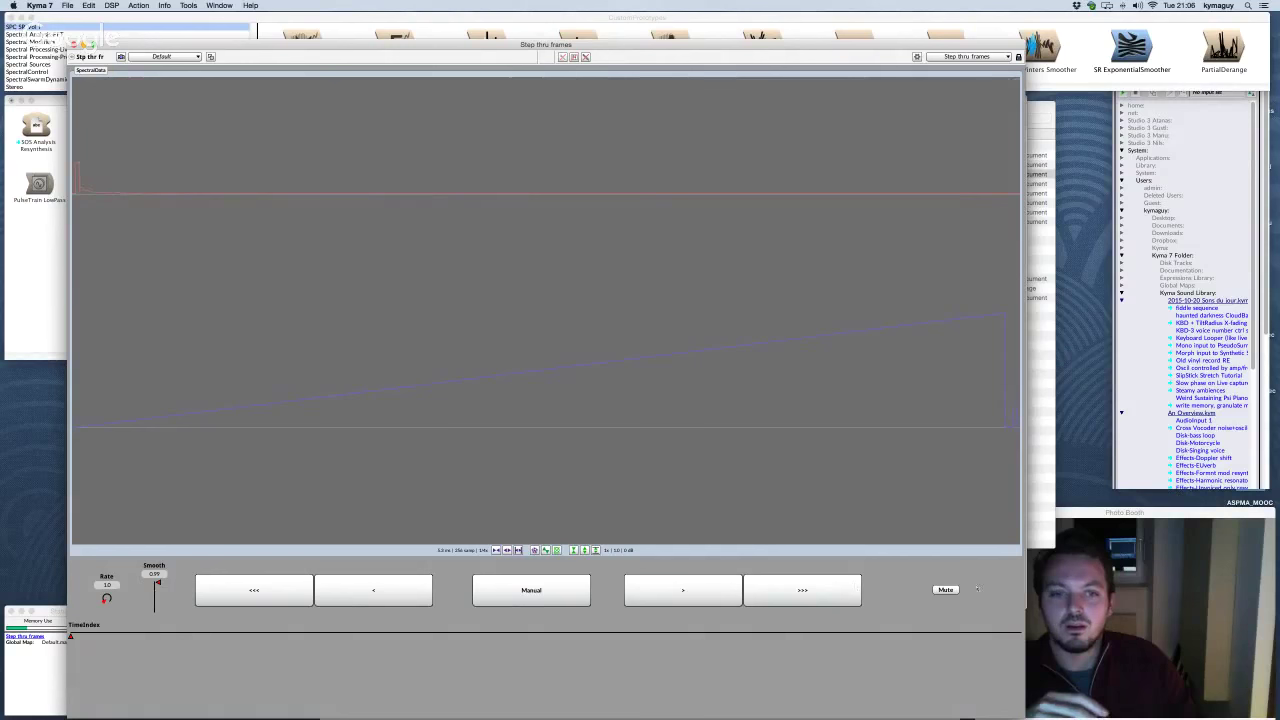
pyautogui.click(944, 590)
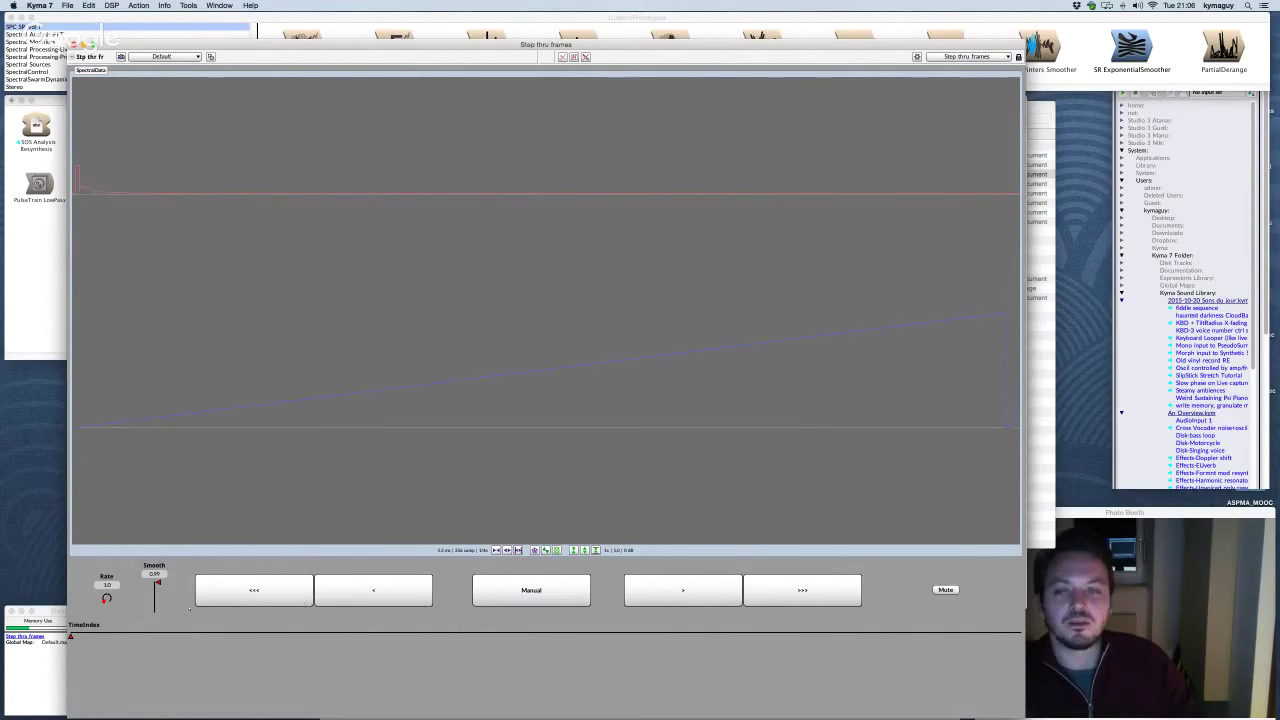
# Step: Toggle Mute and compare smoothing amounts by lowering Smooth to about 0.03 and raising it back to 0.99
pyautogui.click(157, 595)
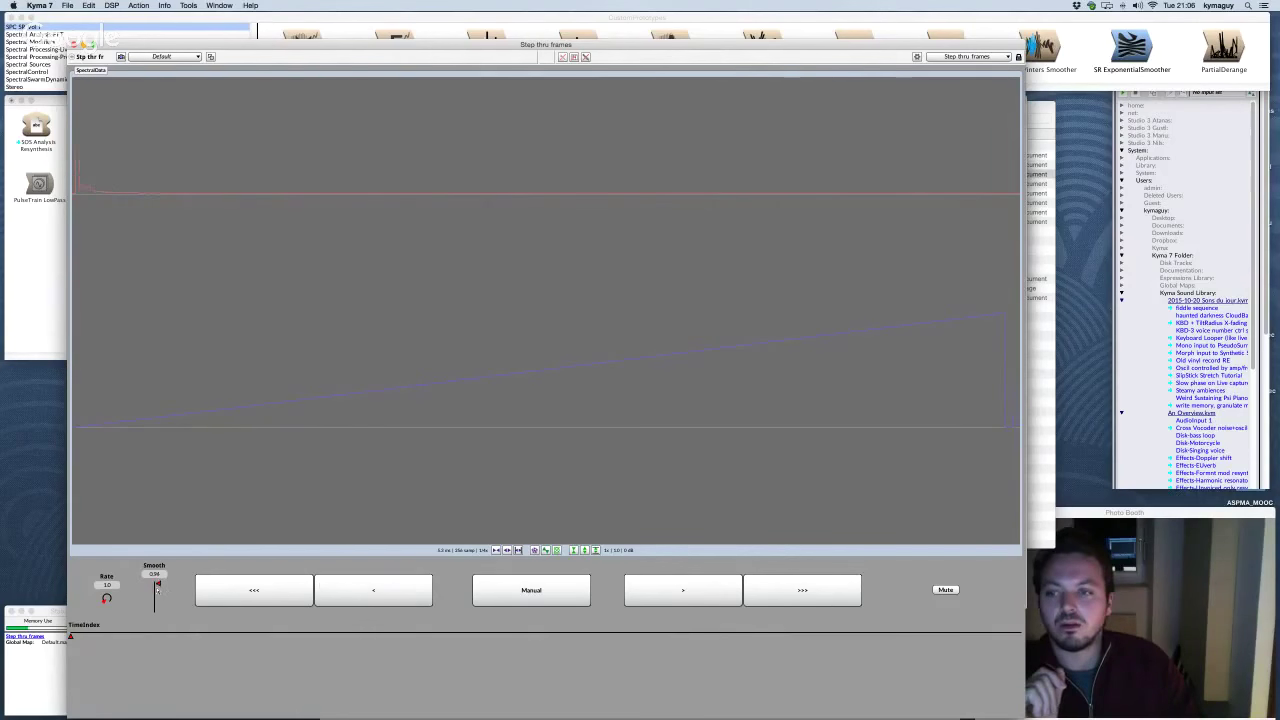
pyautogui.moveTo(157, 590); pyautogui.dragTo(156, 592)
pyautogui.click(946, 590)
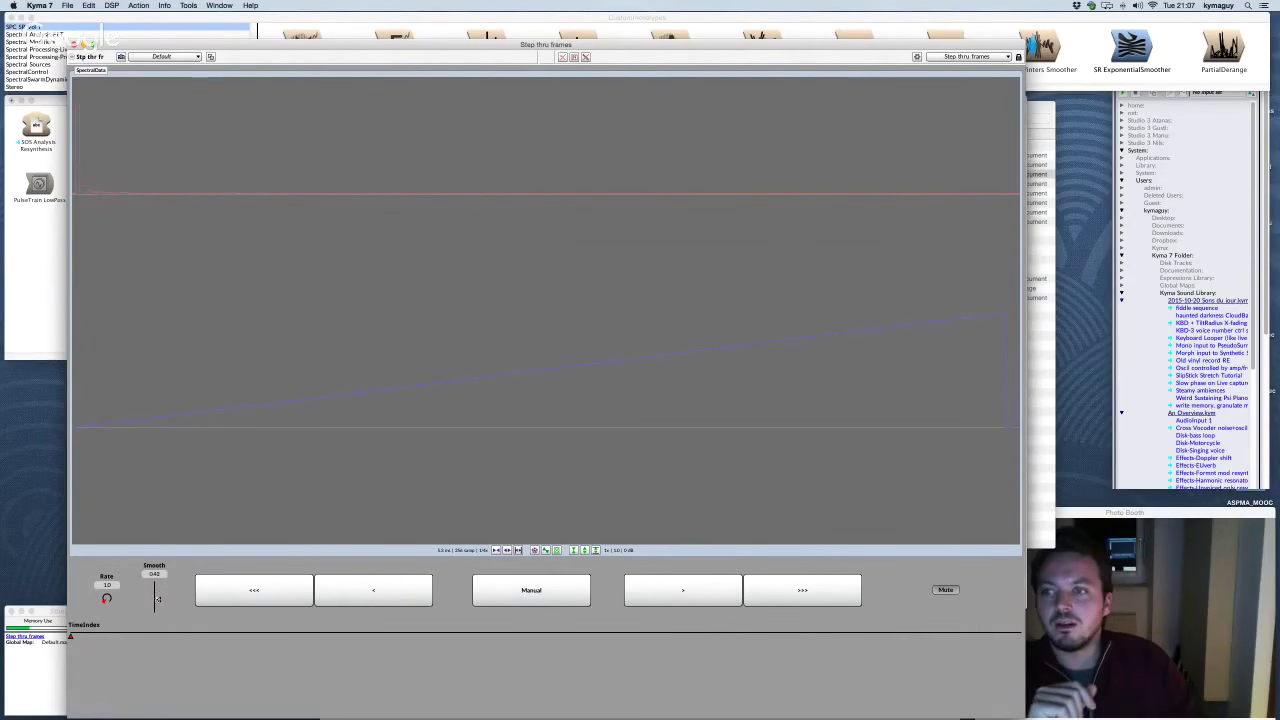
pyautogui.moveTo(157, 599); pyautogui.dragTo(157, 611)
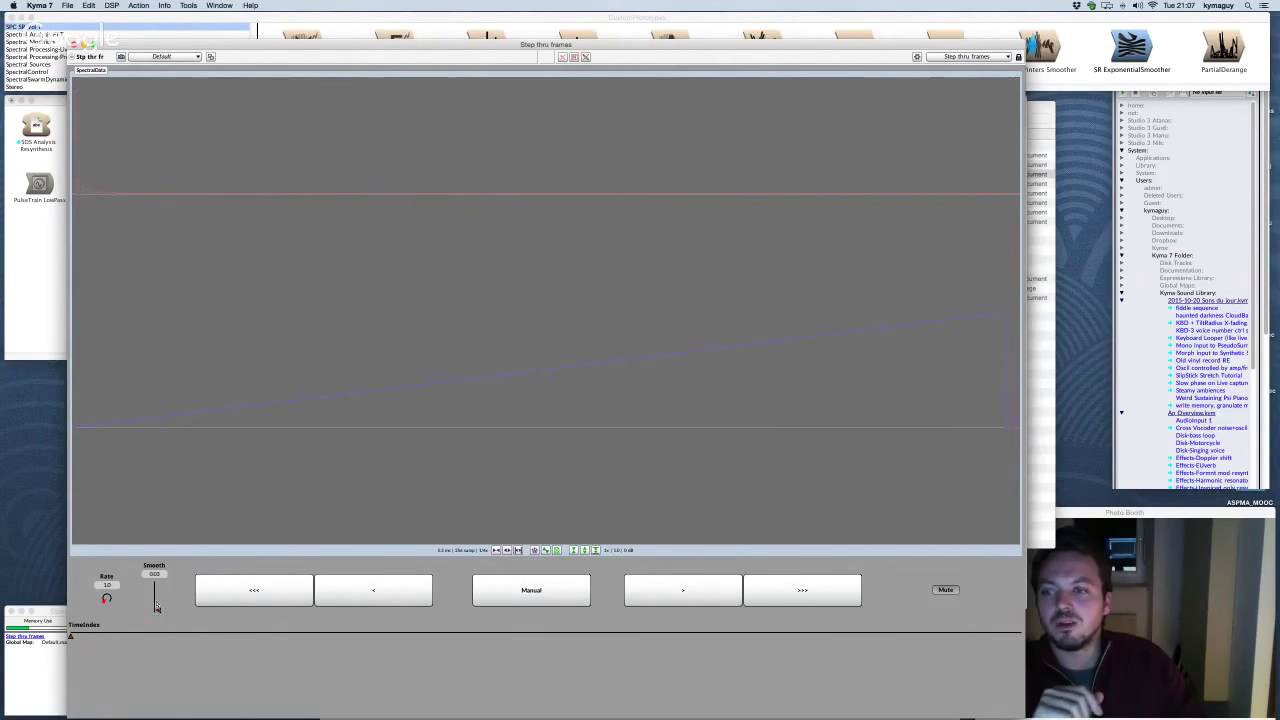
pyautogui.moveTo(157, 610); pyautogui.dragTo(156, 600)
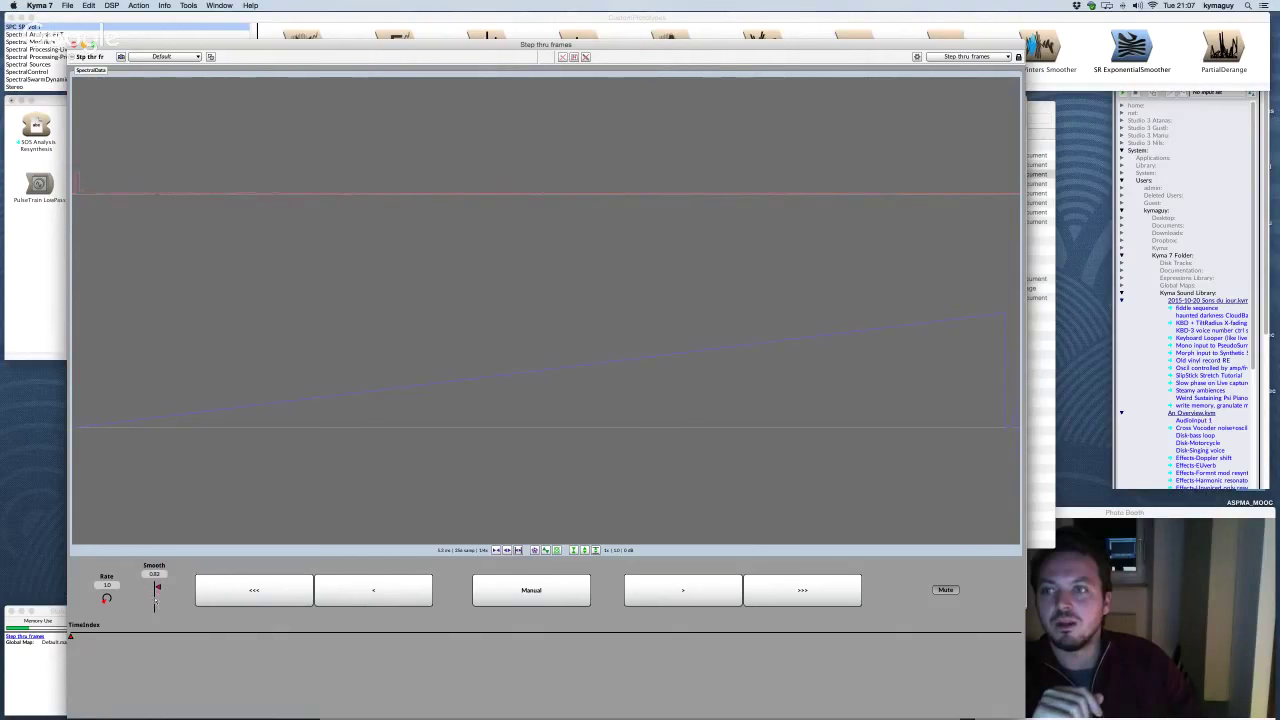
pyautogui.moveTo(156, 600); pyautogui.dragTo(156, 597)
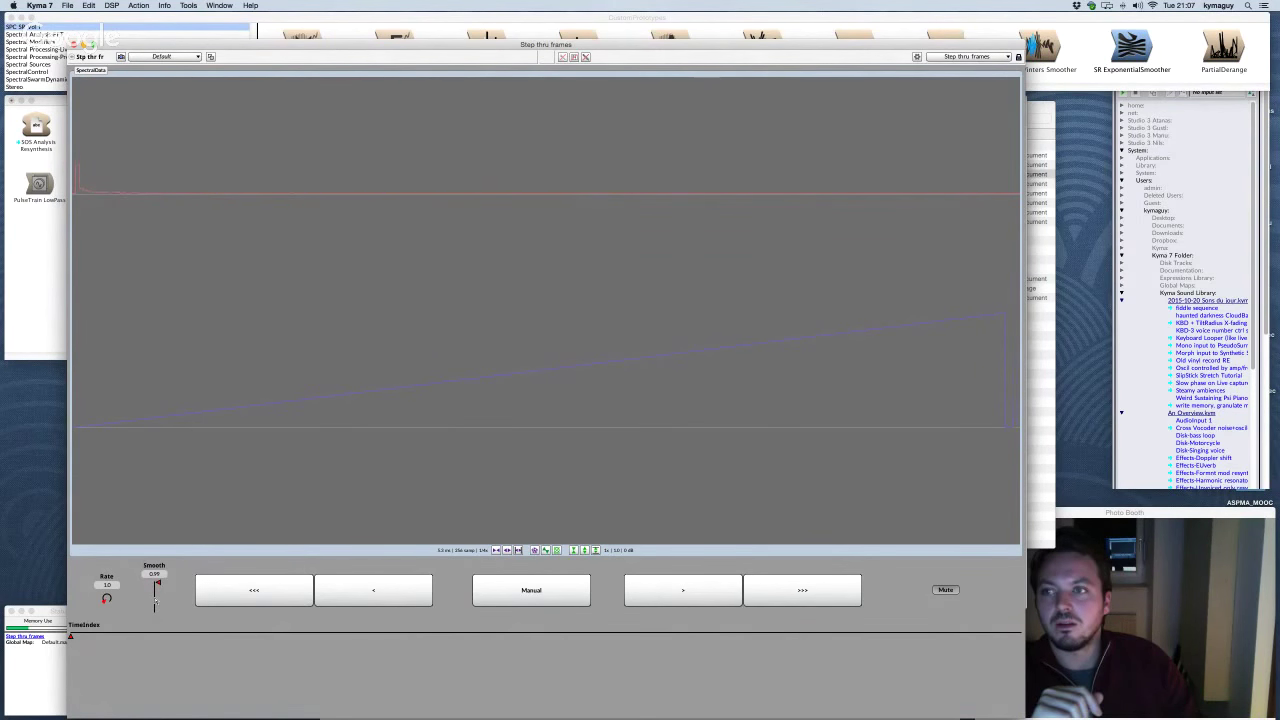
pyautogui.moveTo(156, 600); pyautogui.dragTo(156, 584)
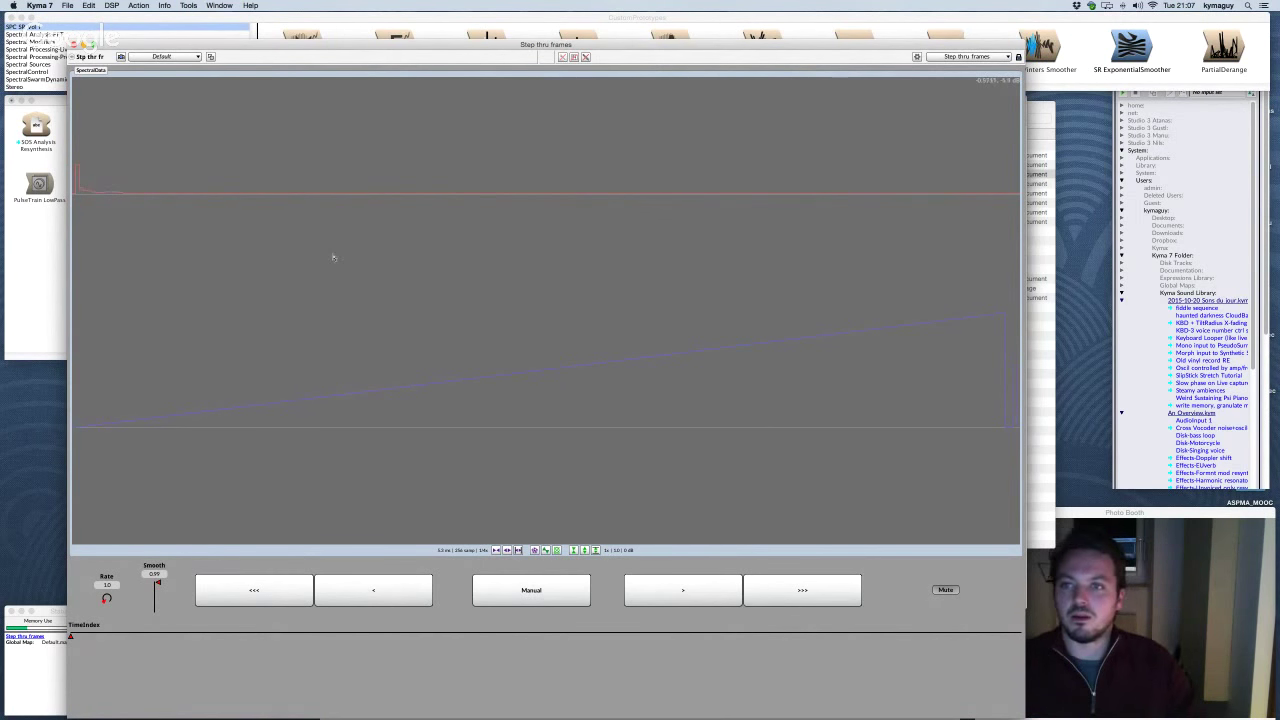
# Step: Switch to the SpectralProcessingBasics.pptx presentation in PowerPoint and go through the serial data slides to Time vs. Samples
pyautogui.press('super+Tab')
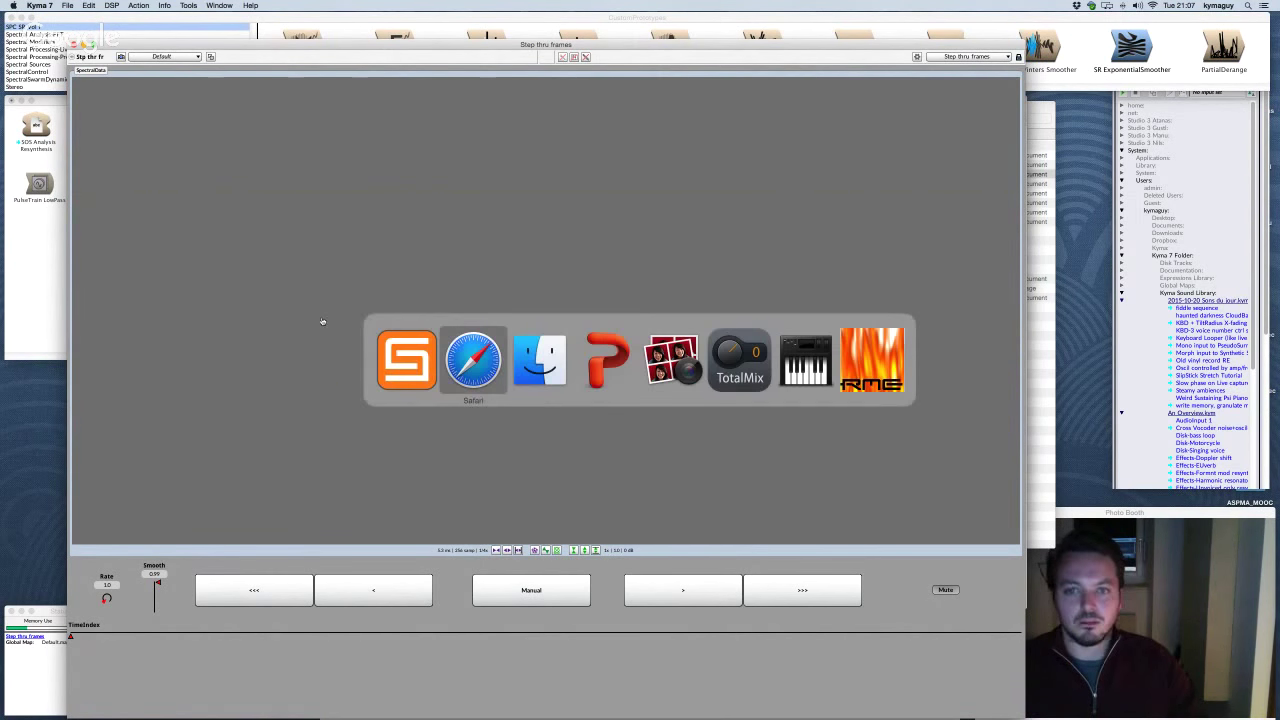
pyautogui.press('super+Tab')
pyautogui.press('super+Tab')
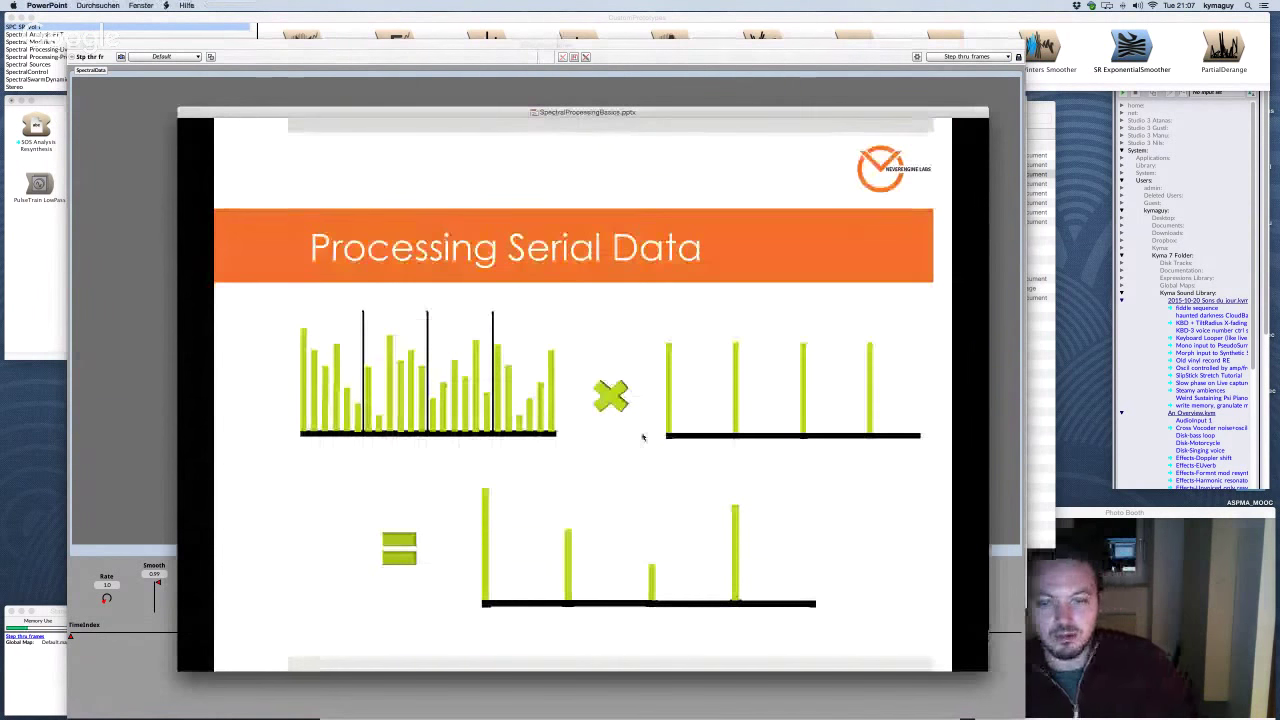
pyautogui.press('Left')
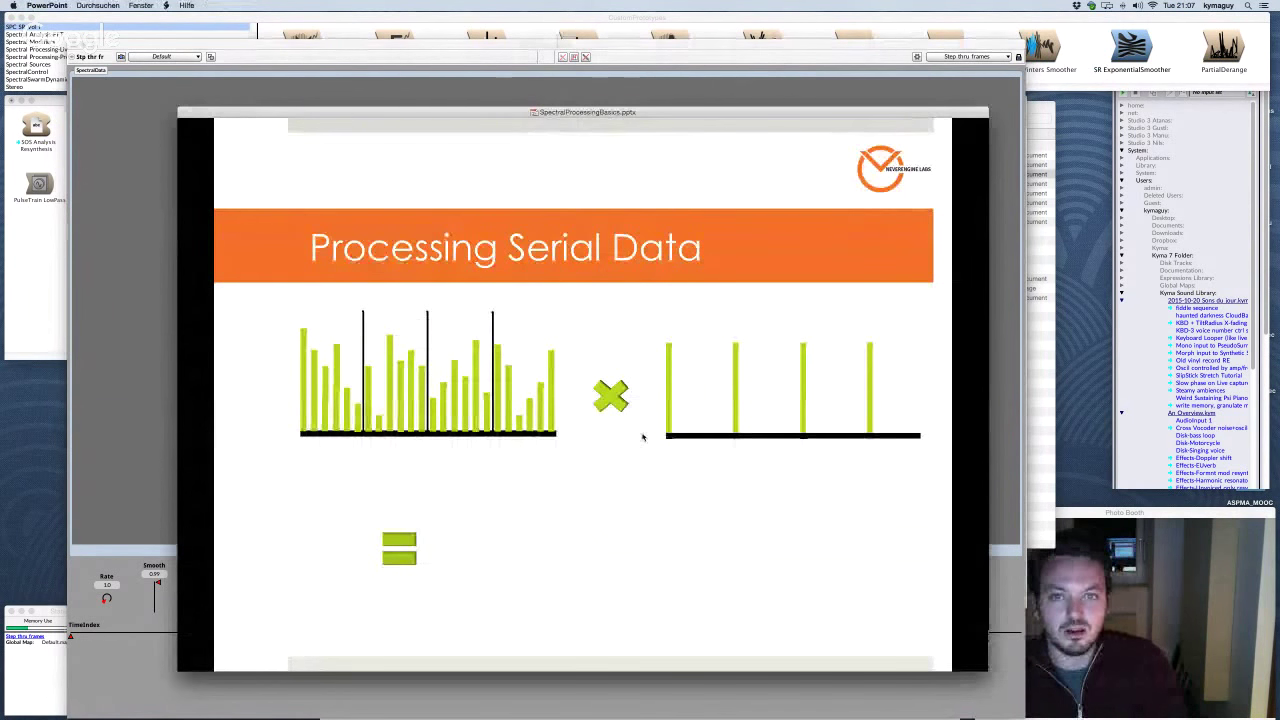
pyautogui.press('Right')
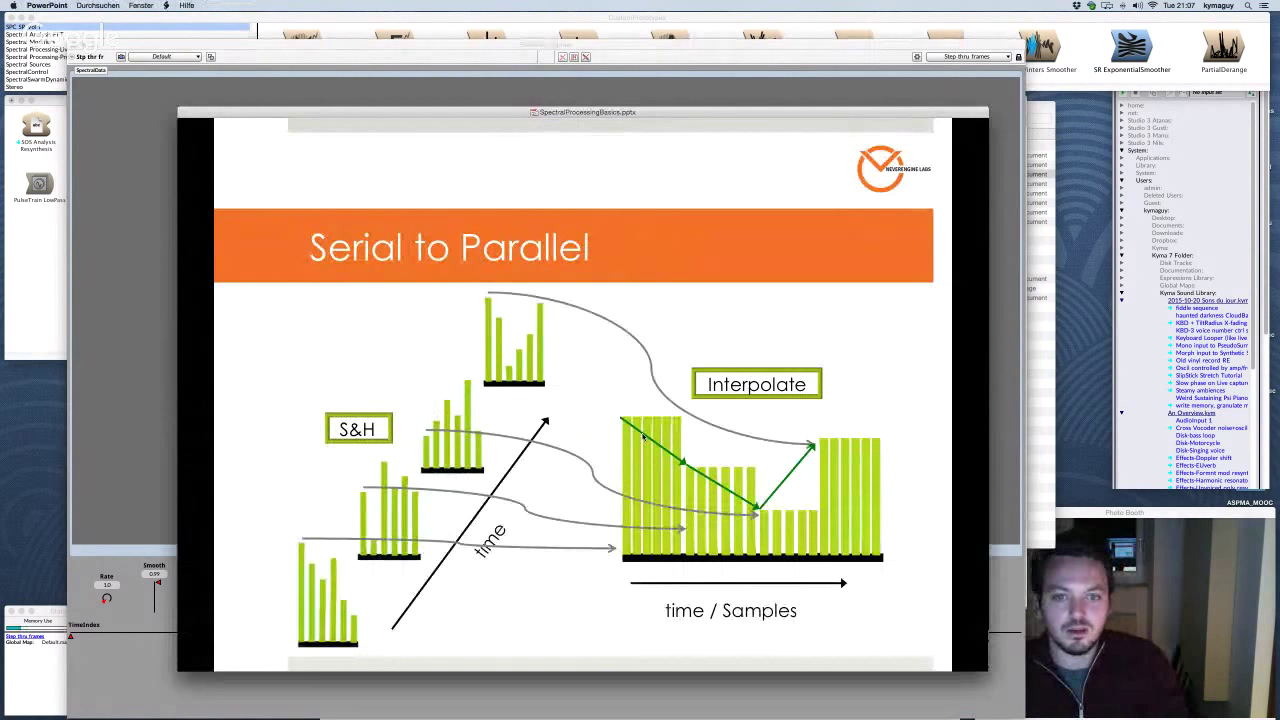
pyautogui.press('Left')
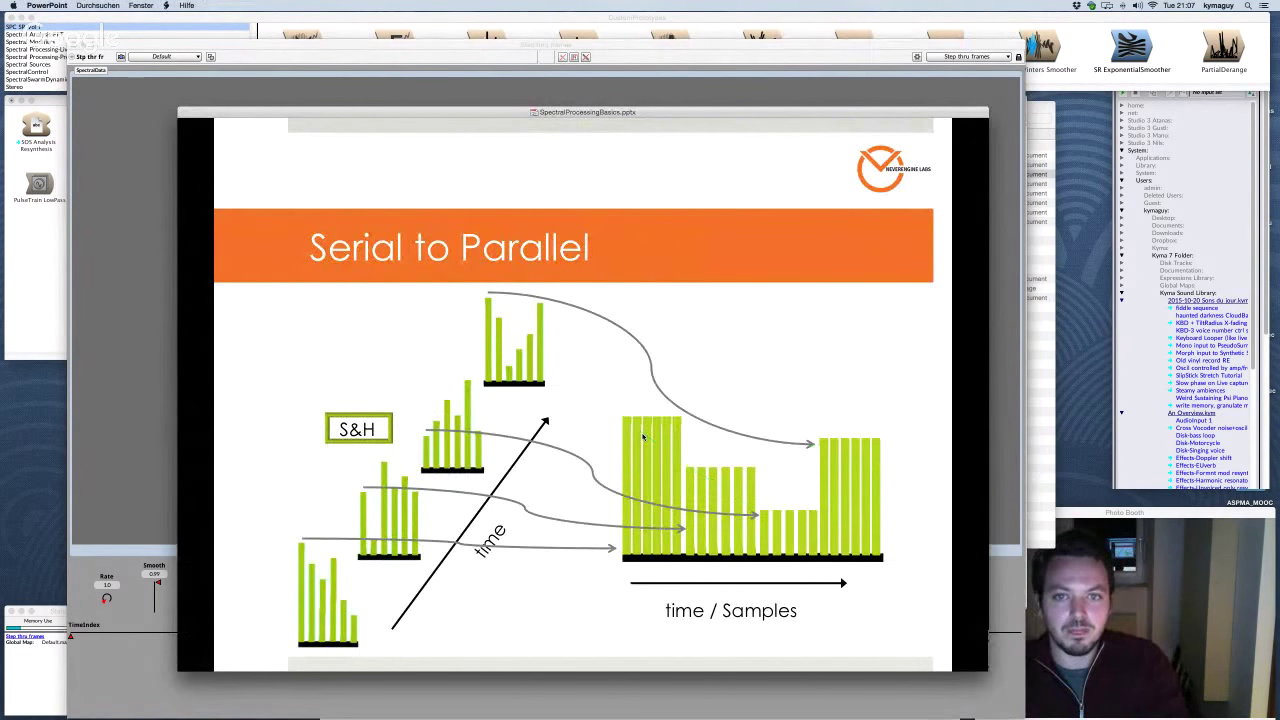
pyautogui.press('Left')
pyautogui.press('Right')
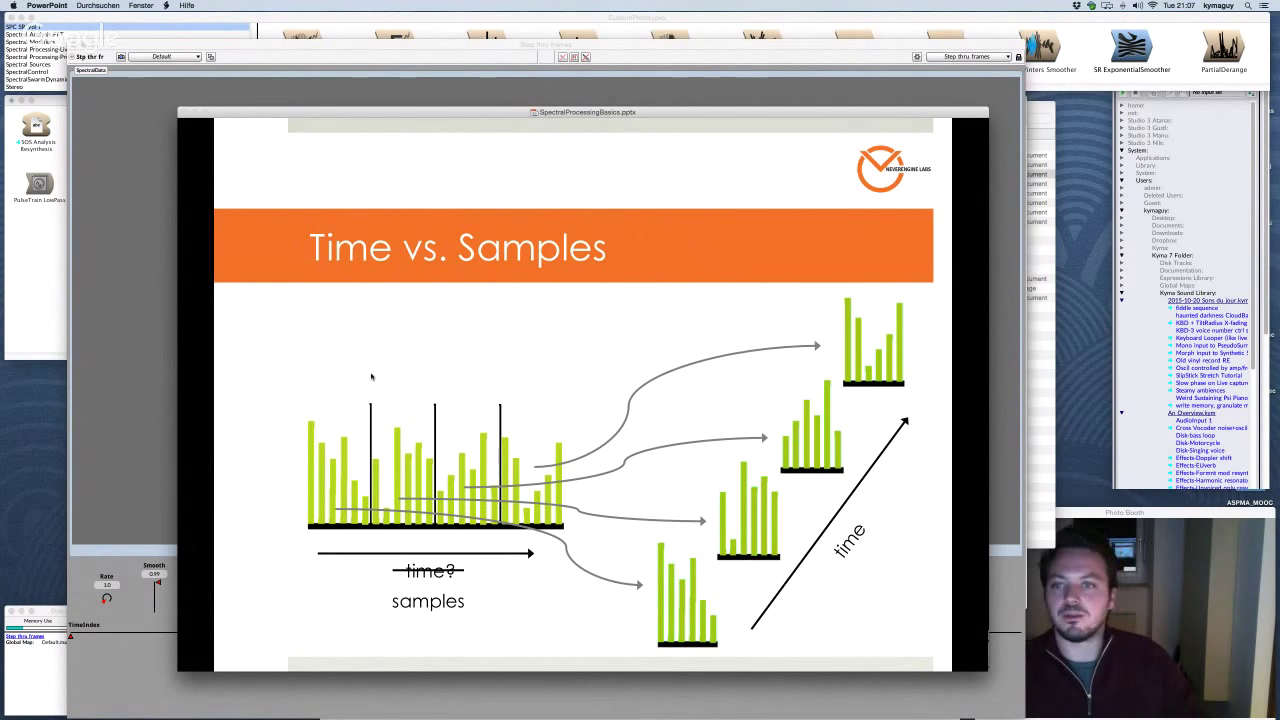
# Step: Switch to Safari and review the recent questions about smoothing in the spectrallab Slack channel
pyautogui.press('super+Tab')
pyautogui.press('super+Tab')
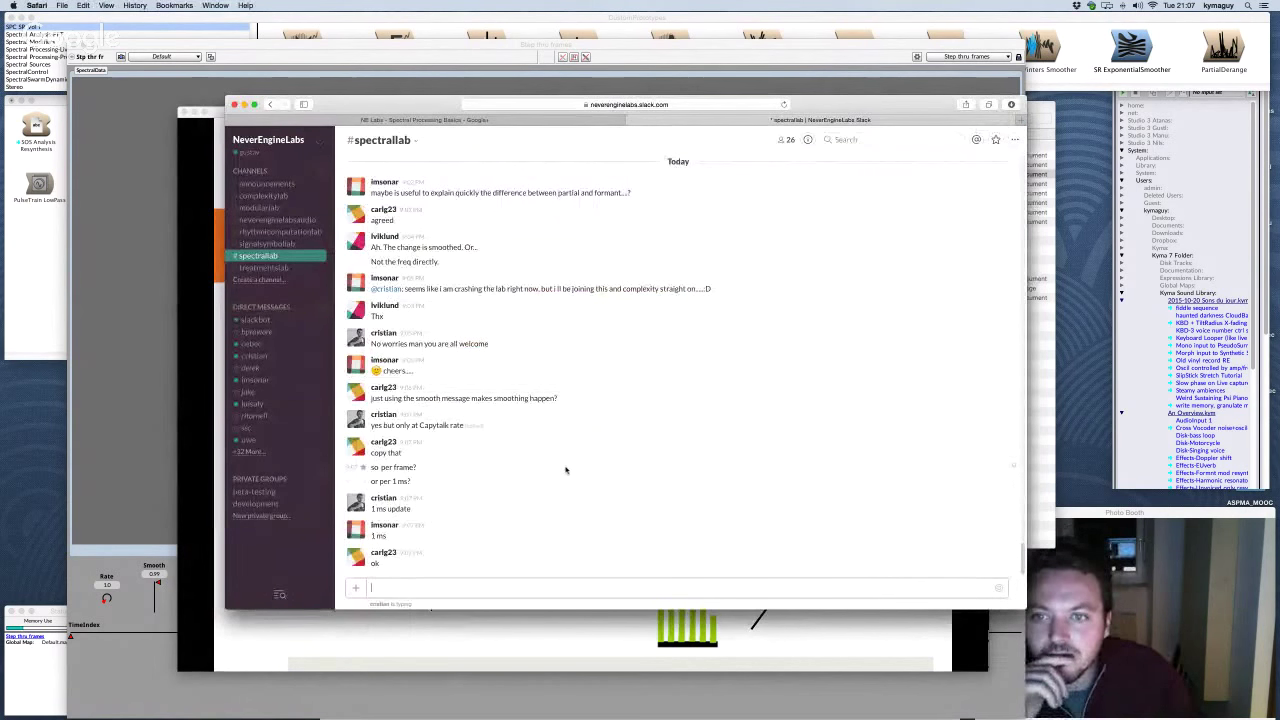
pyautogui.scroll(5, 565, 469)
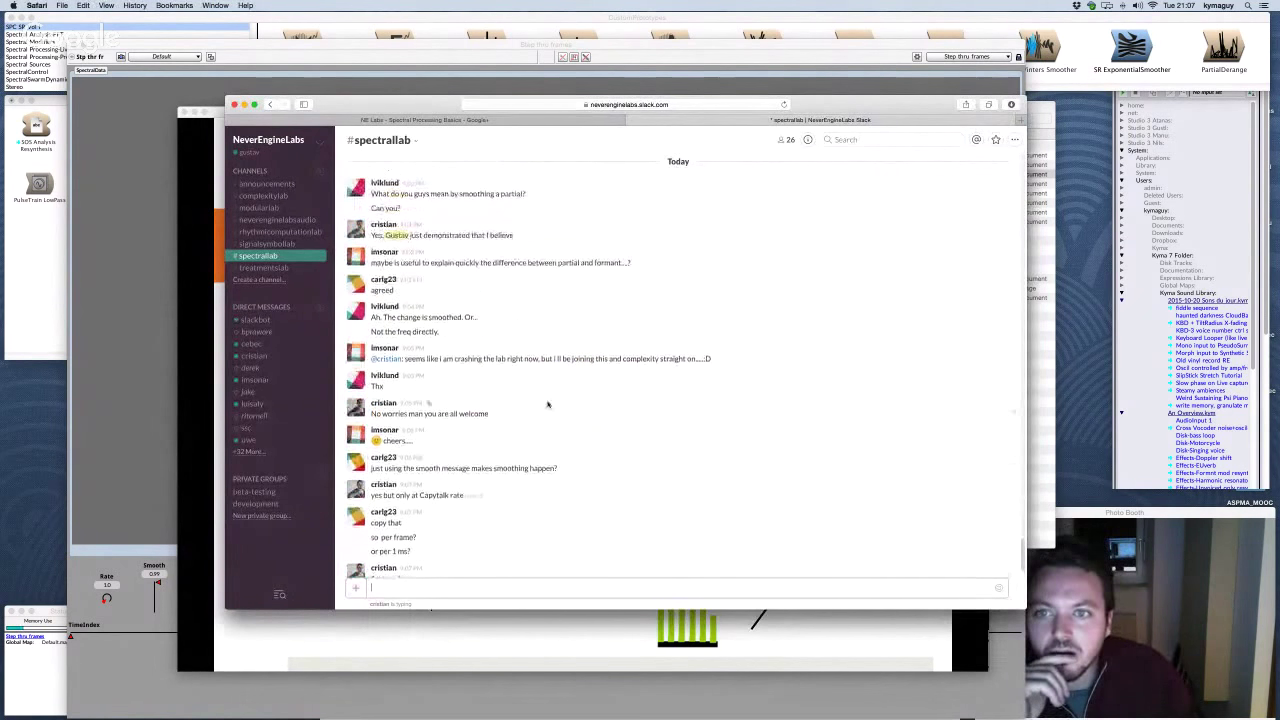
pyautogui.scroll(3, 547, 404)
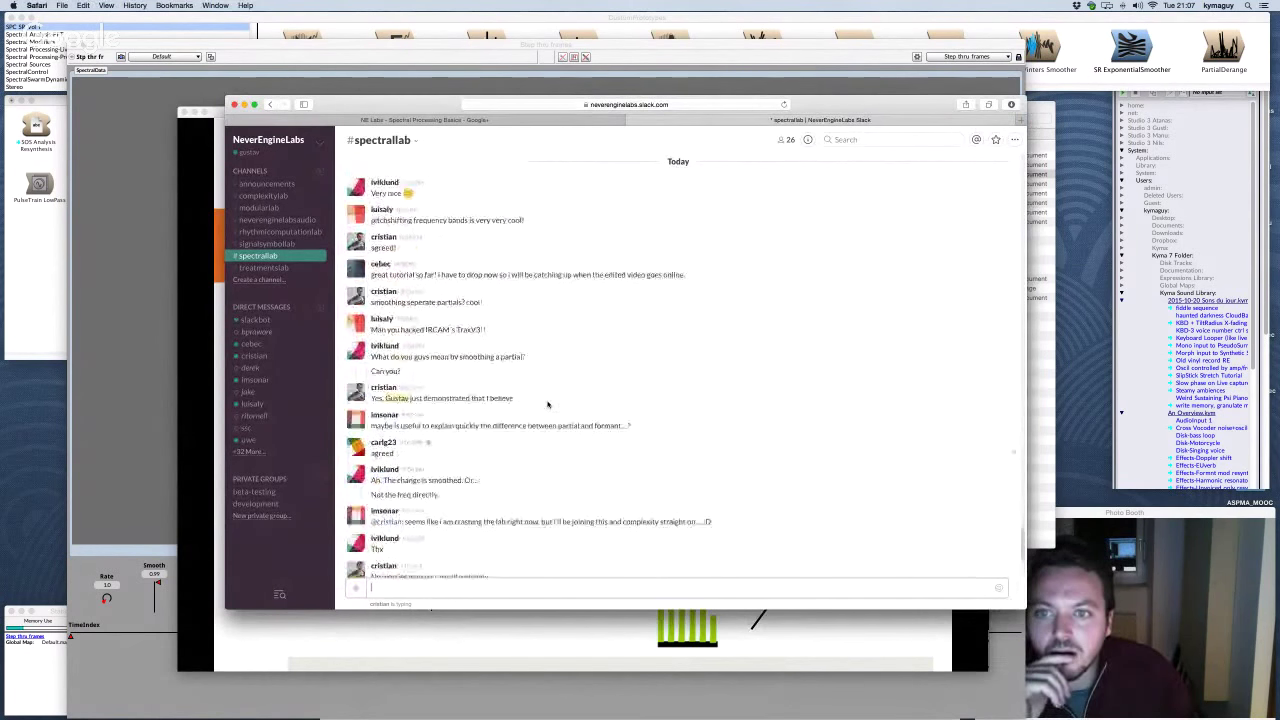
pyautogui.scroll(2, 550, 406)
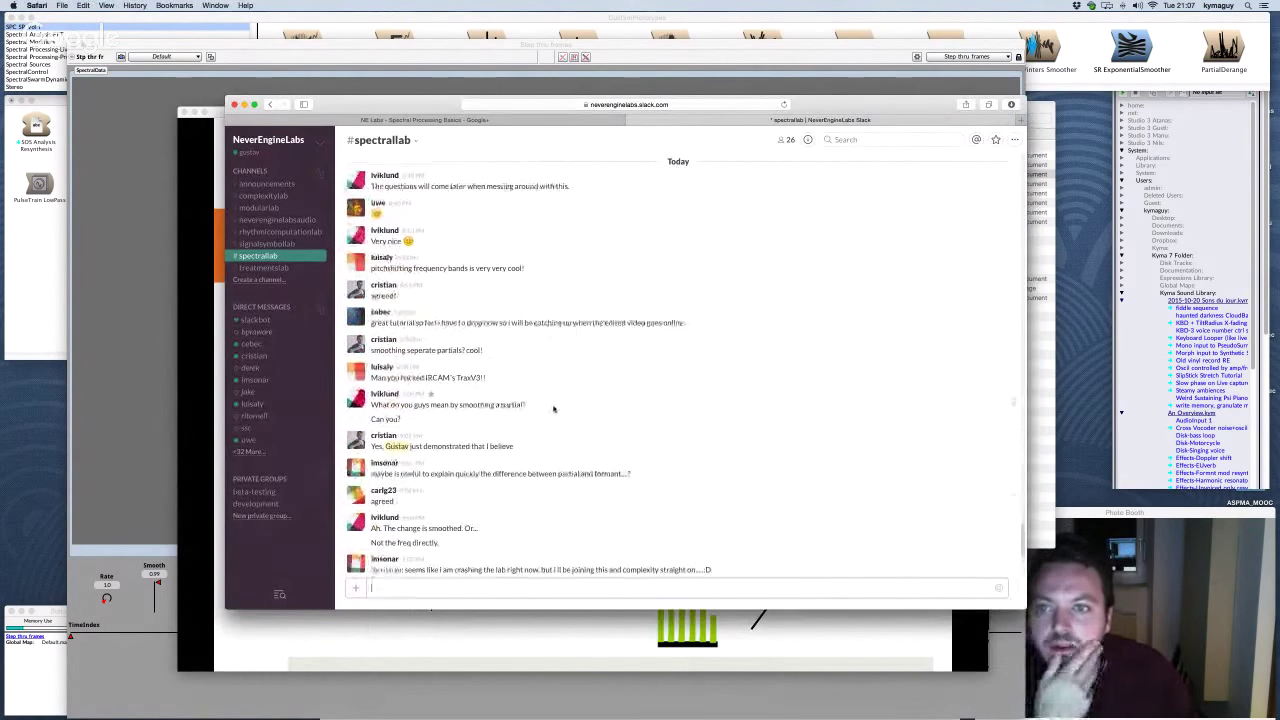
pyautogui.scroll(-5, 553, 408)
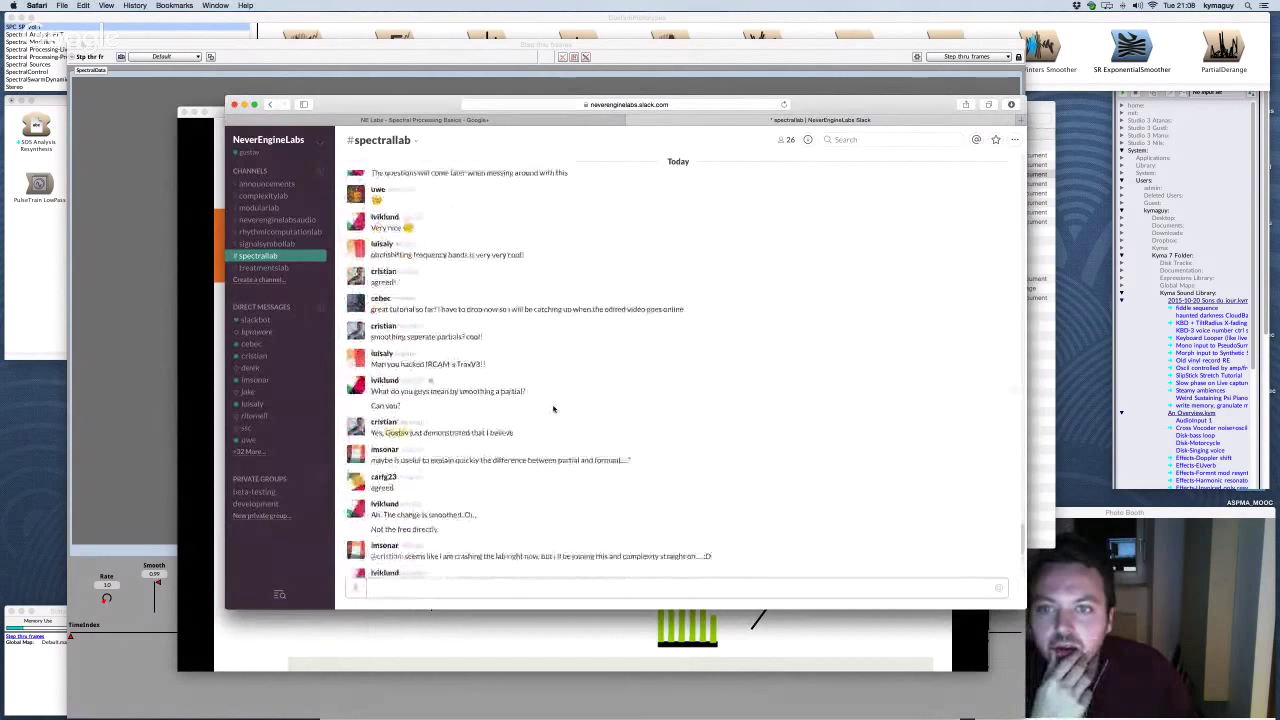
pyautogui.scroll(-5, 553, 408)
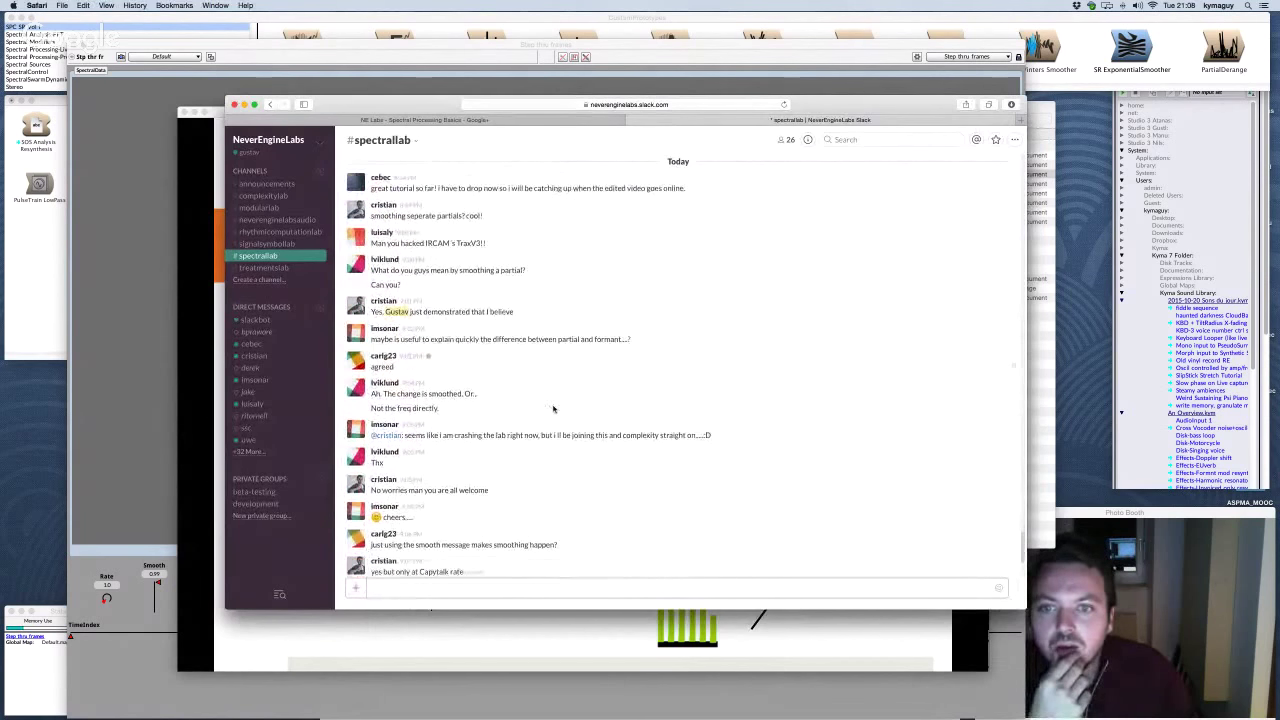
pyautogui.scroll(-2, 553, 408)
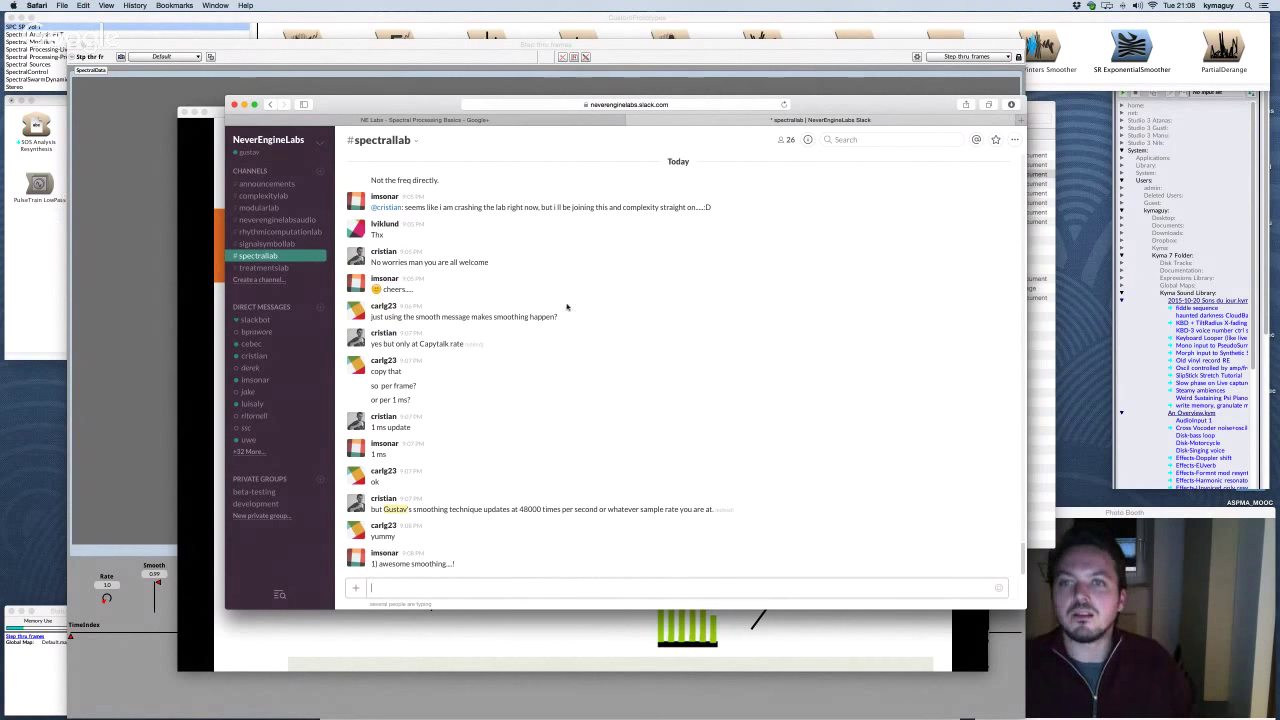
pyautogui.scroll(2, 476, 308)
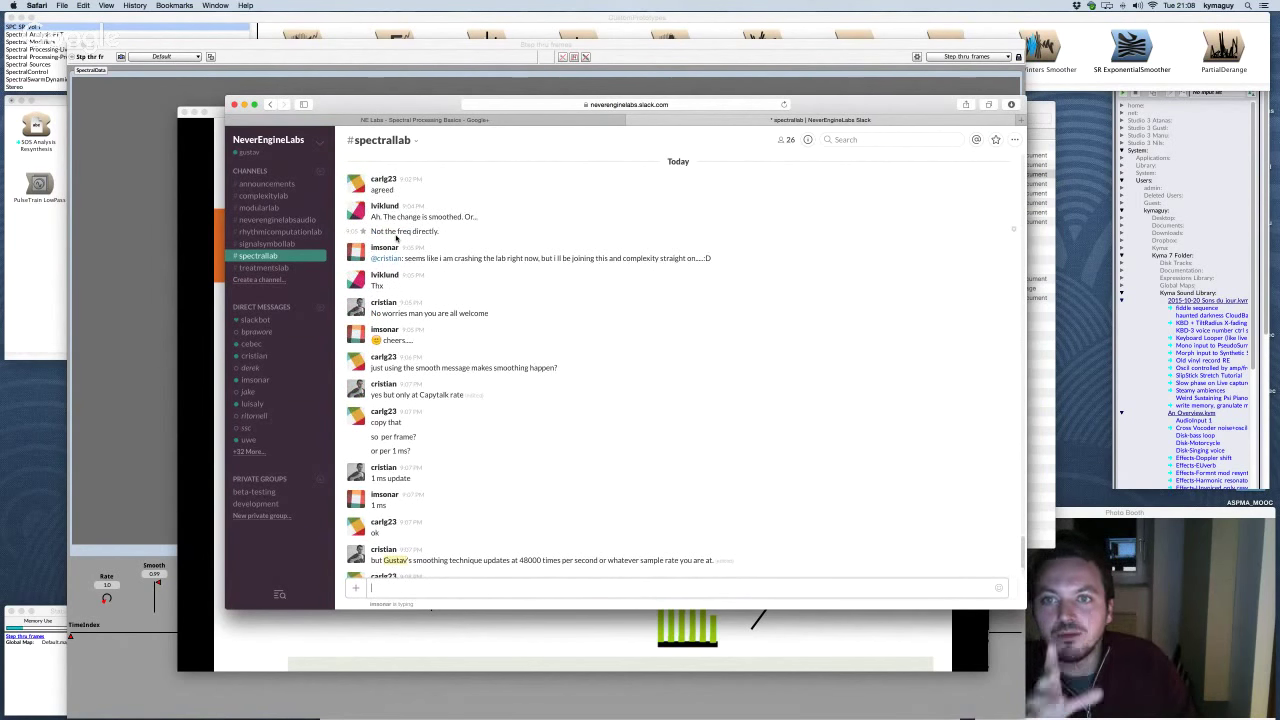
# Step: Return to Kyma, close the Step thru frames control surface and open the sound's signal flow from Spectral Processing Basics.kym
pyautogui.click(66, 262)
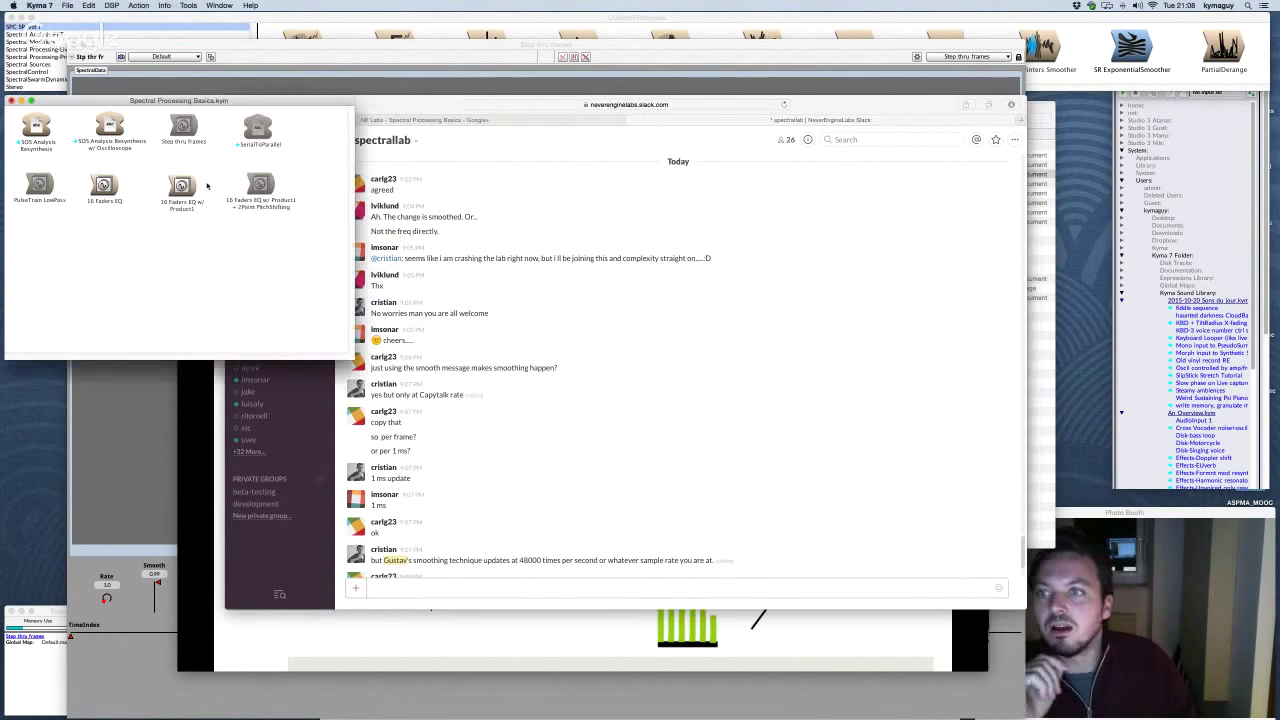
pyautogui.click(262, 86)
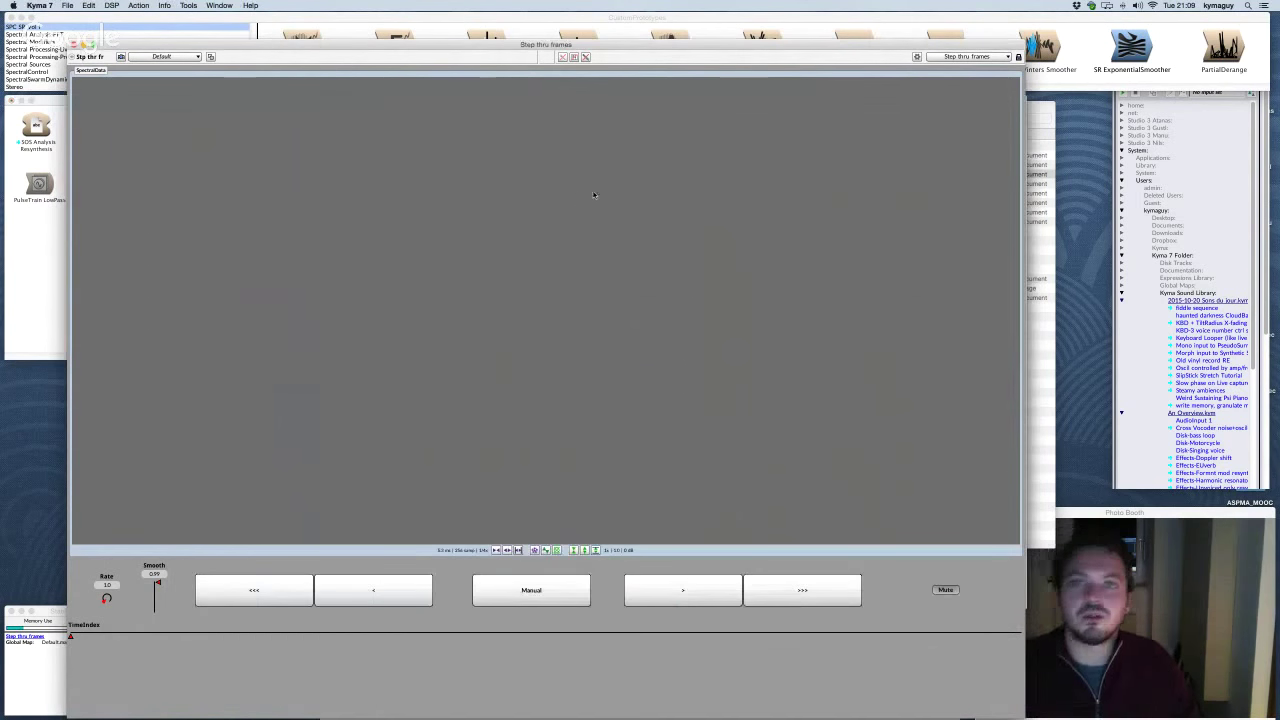
pyautogui.press('super+w')
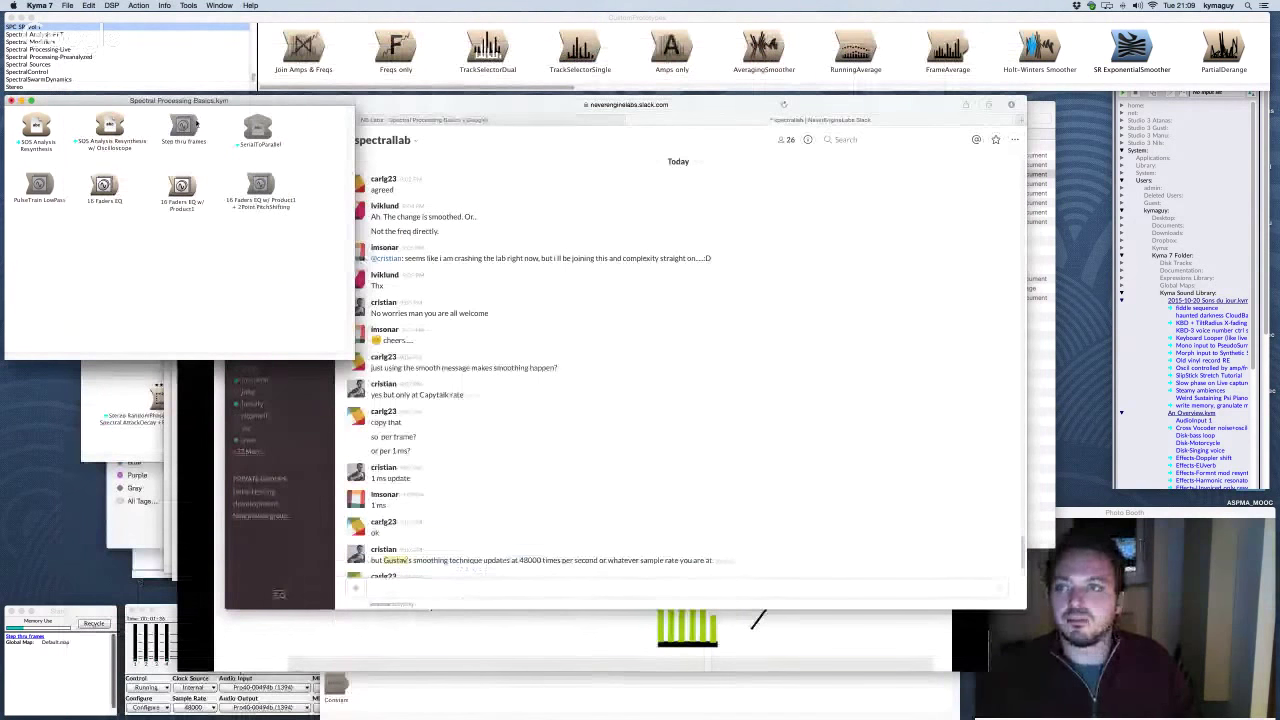
pyautogui.doubleClick(194, 124)
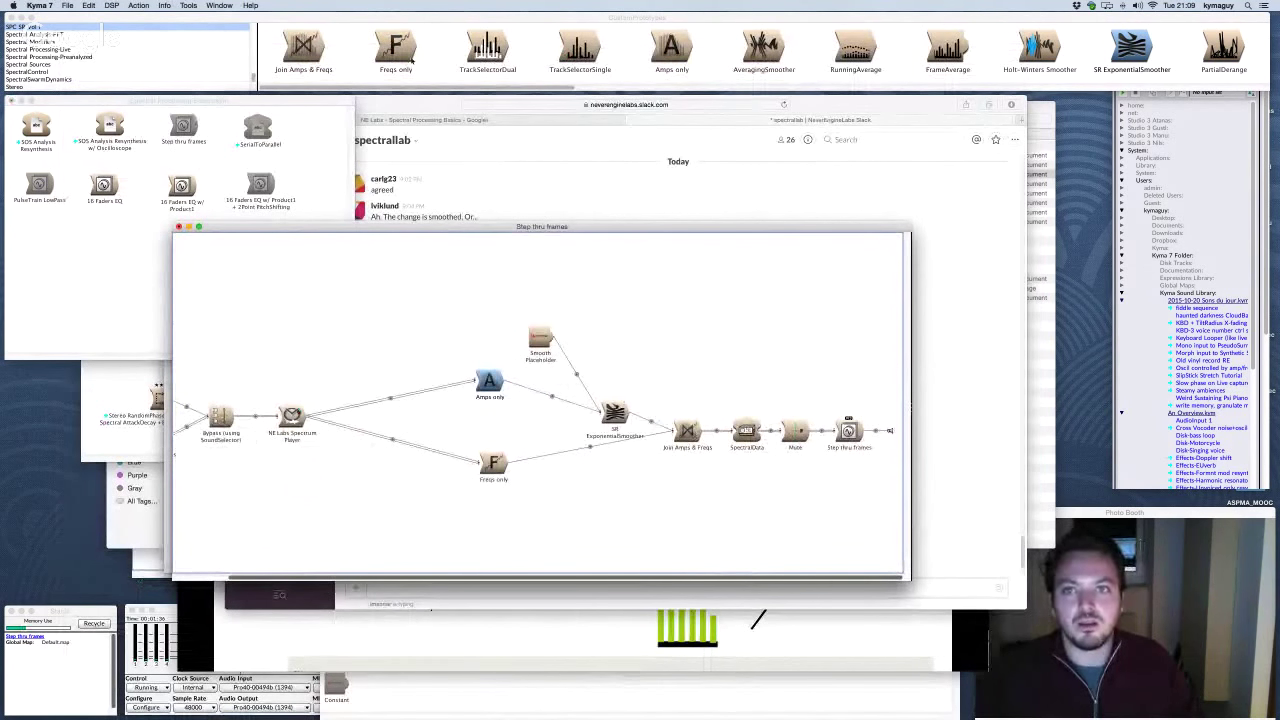
# Step: Replace Amps only before the smoother with Freqs only, and replace the other branch's Freqs only with Amps only
pyautogui.moveTo(408, 38); pyautogui.dragTo(488, 385)
pyautogui.click(623, 282)
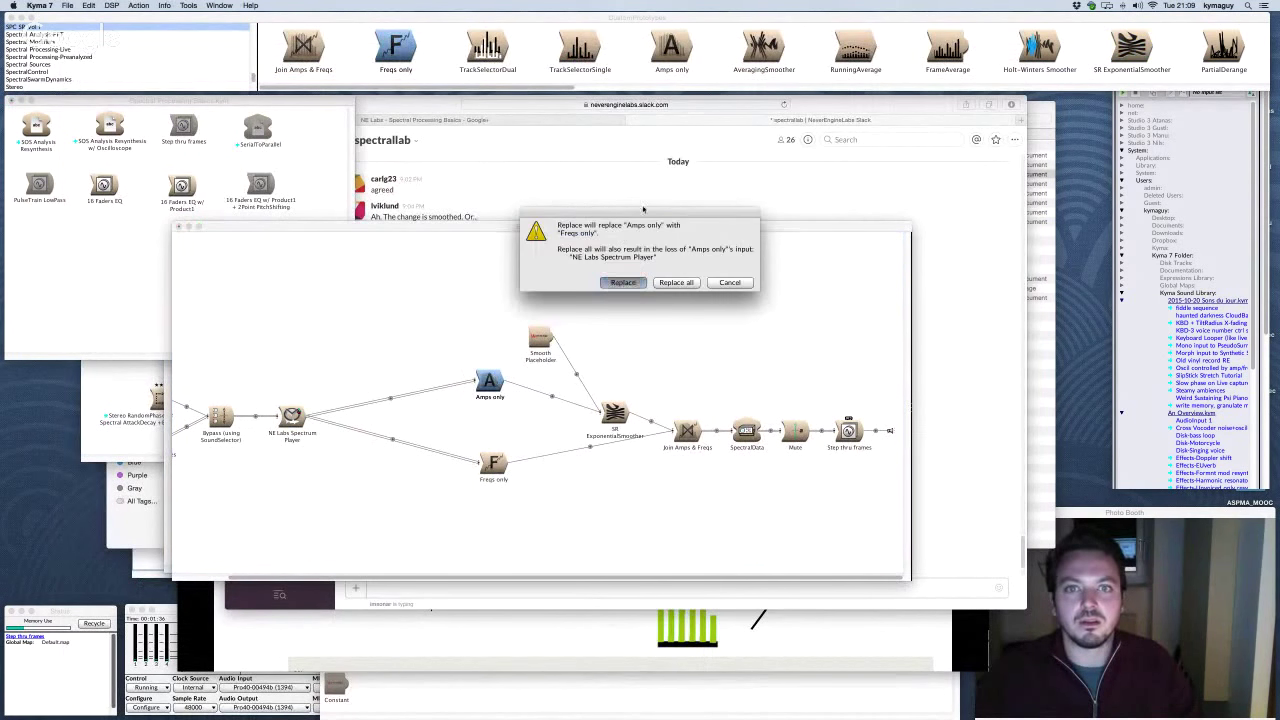
pyautogui.moveTo(492, 463); pyautogui.dragTo(494, 470)
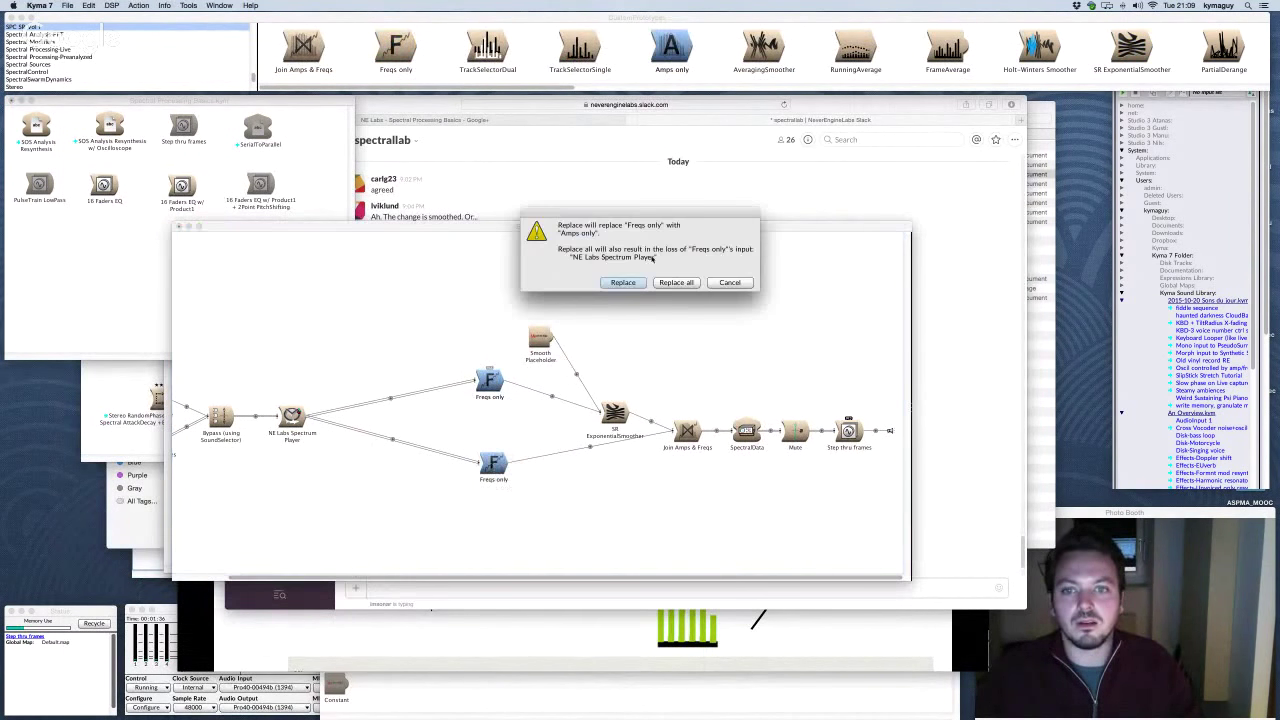
pyautogui.click(624, 283)
# Step: In Join Amps & Freqs, assign SR ExponentialSmoother to Freqs and Amps only to Amps
pyautogui.doubleClick(689, 440)
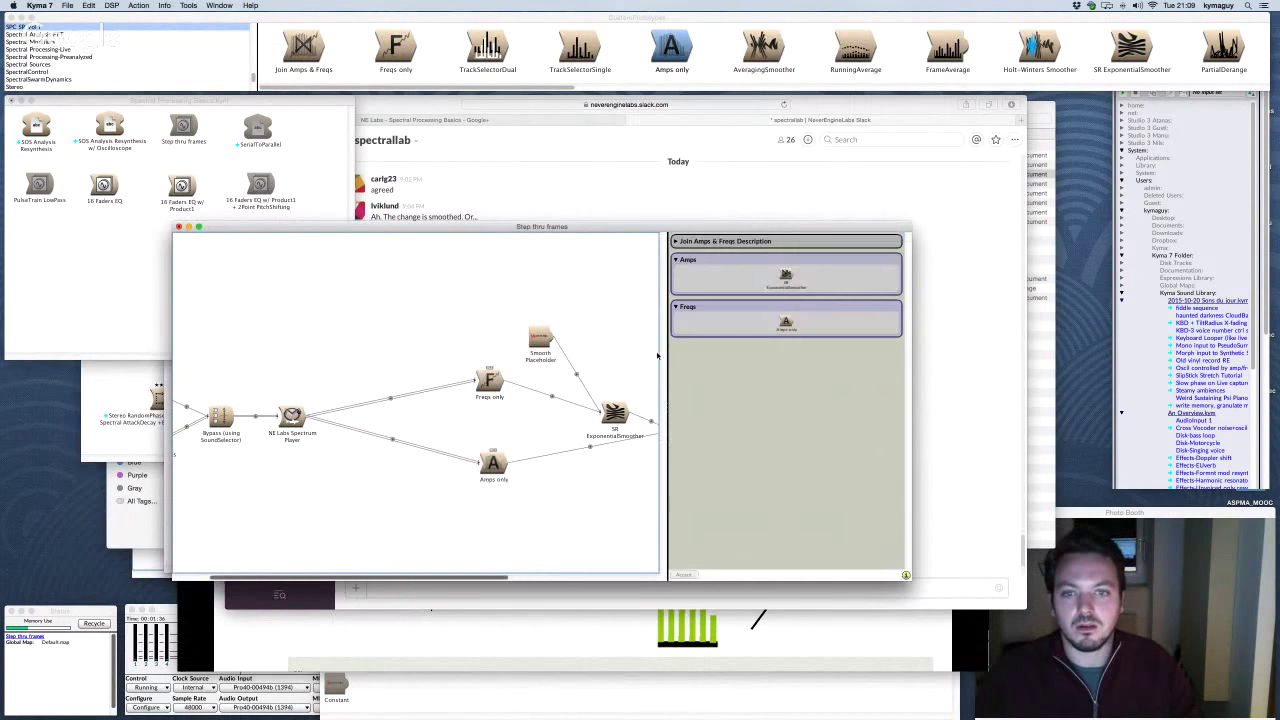
pyautogui.moveTo(615, 413); pyautogui.dragTo(783, 322)
pyautogui.press('Return')
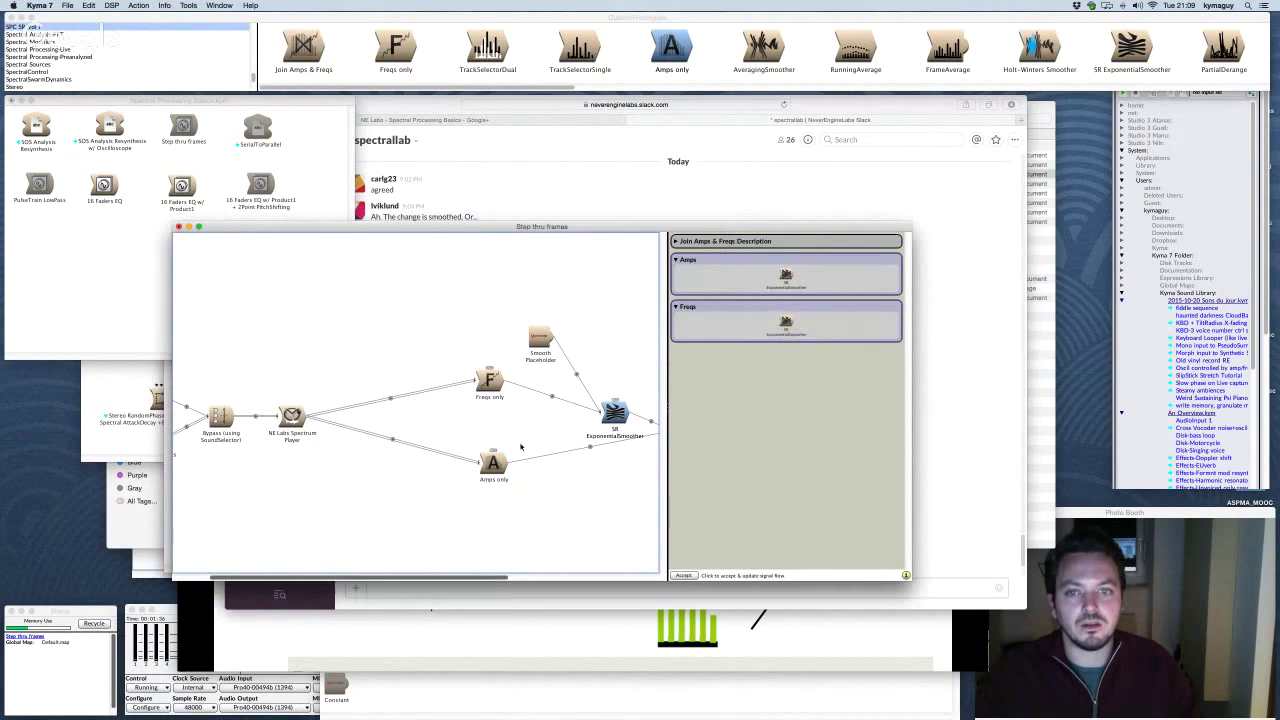
pyautogui.moveTo(516, 455); pyautogui.dragTo(786, 276)
pyautogui.press('Return')
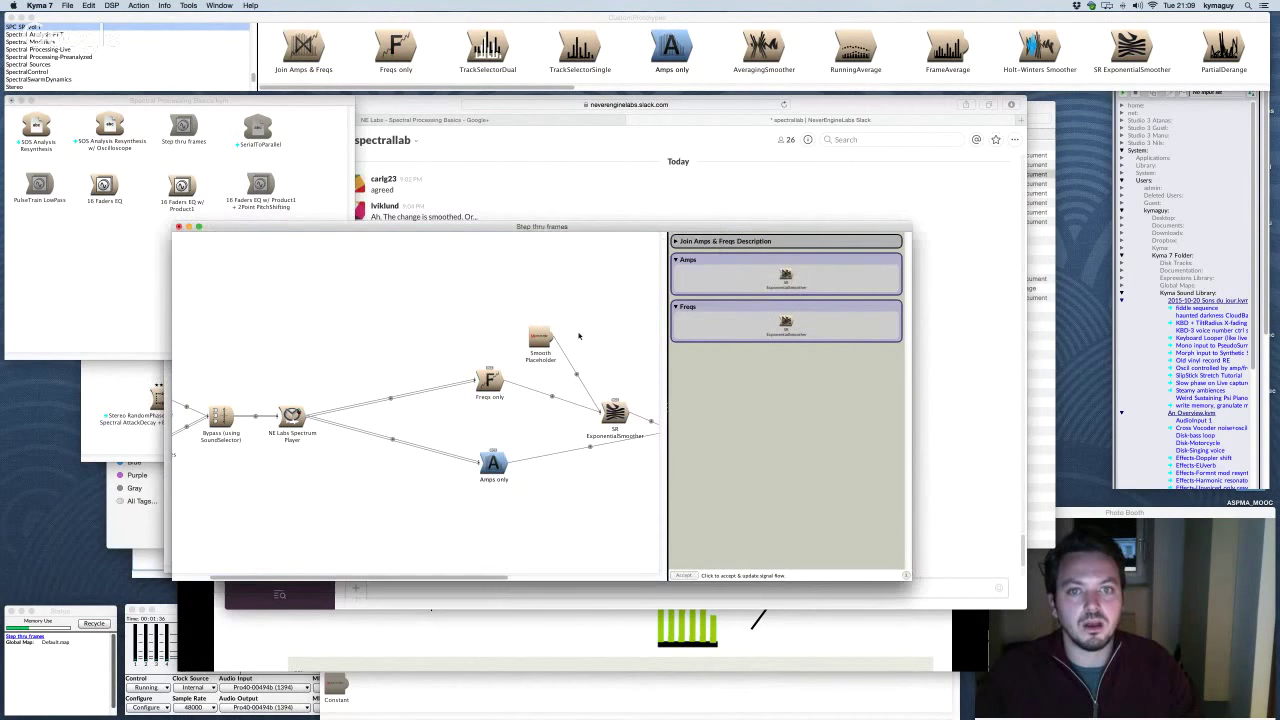
# Step: Play the rewired Step thru frames sound and turn off Manual
pyautogui.click(576, 271)
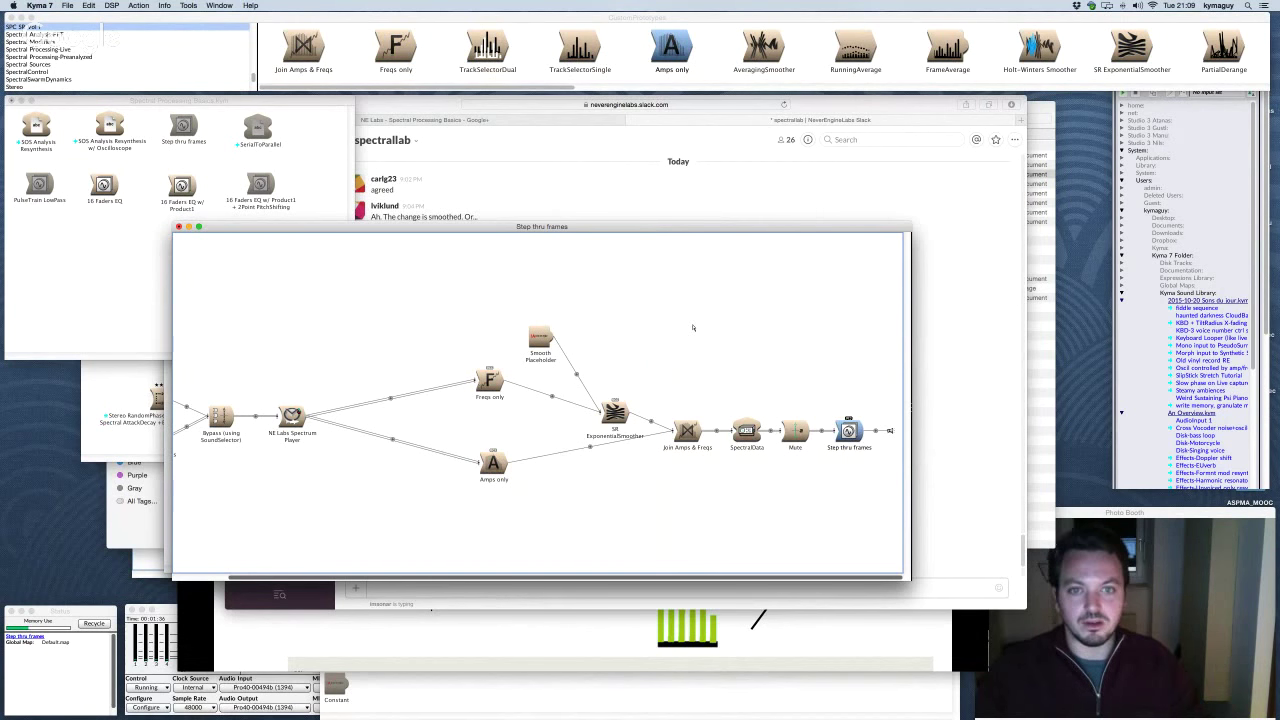
pyautogui.press('super+p')
pyautogui.click(509, 597)
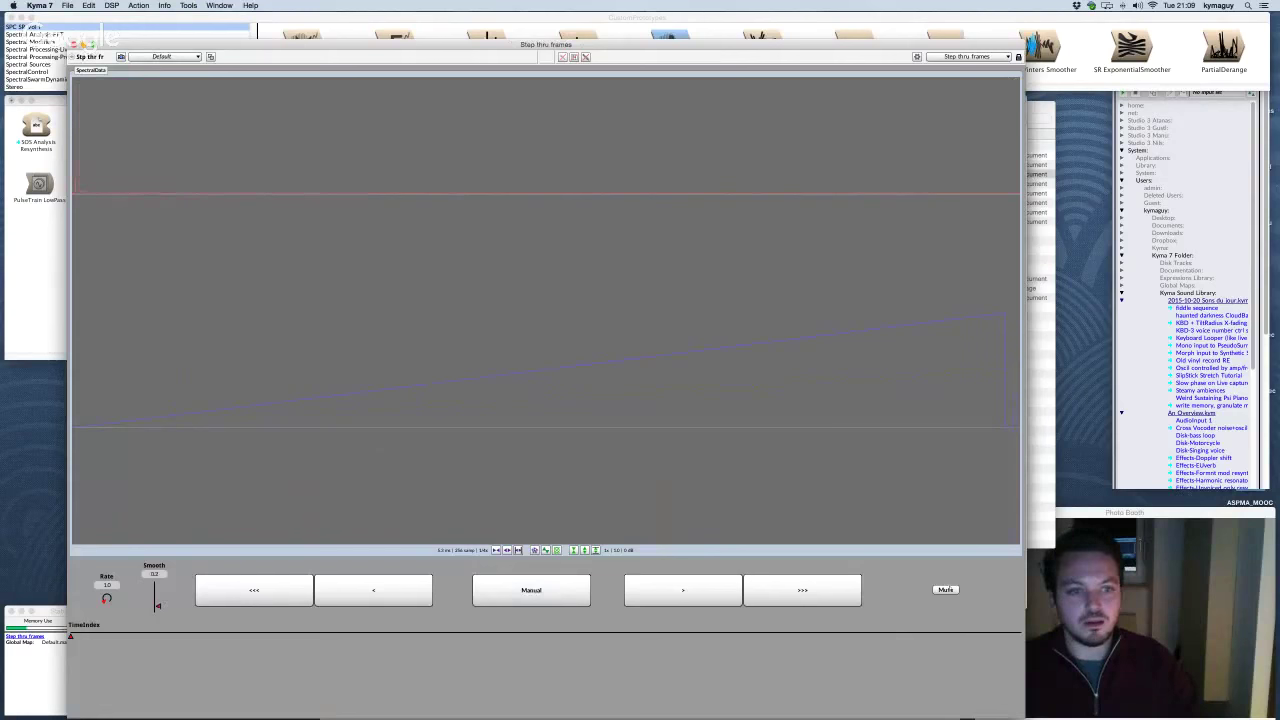
# Step: Briefly mute and unmute Step thru frames, and raise Smooth to 1.0 to audition the frequency smoothing
pyautogui.click(948, 590)
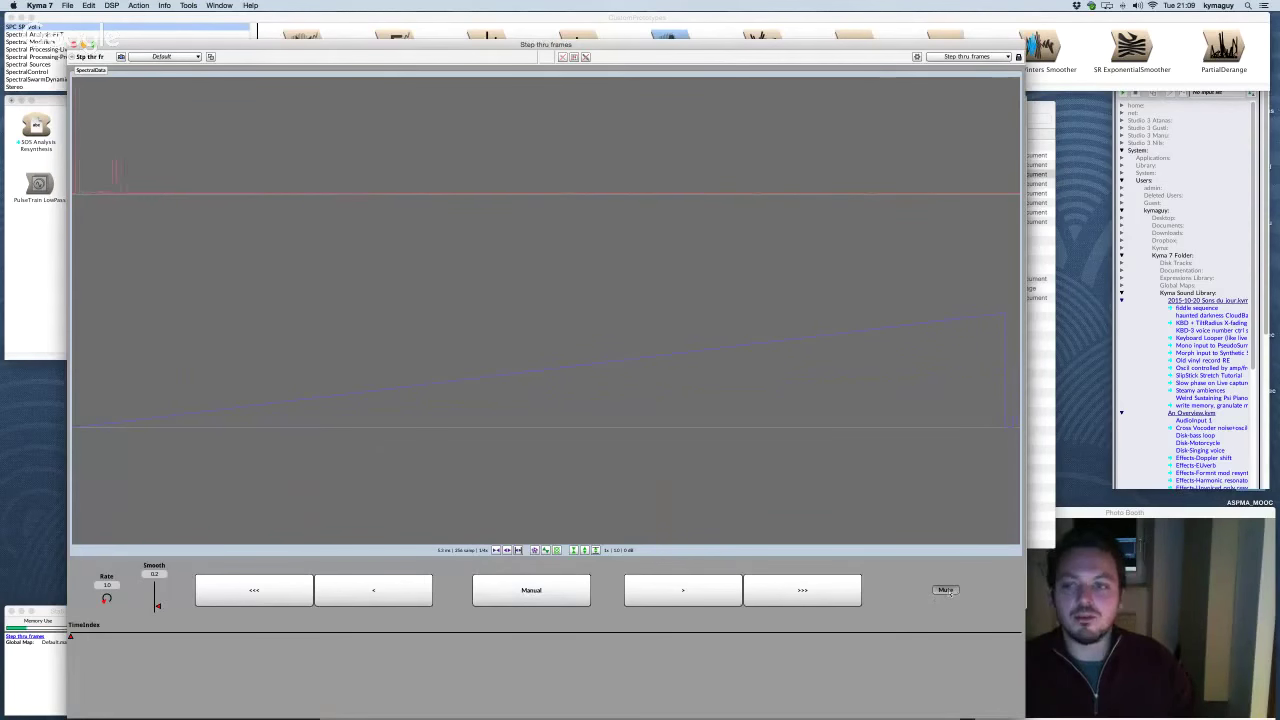
pyautogui.click(946, 590)
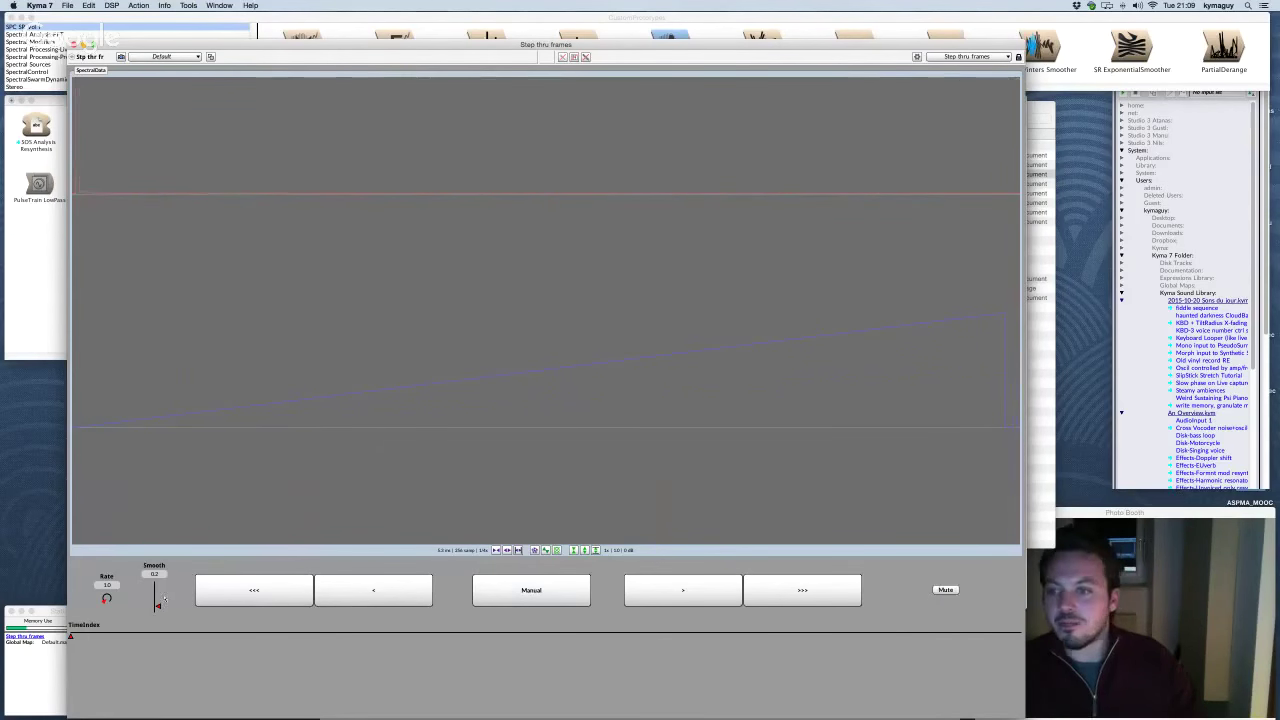
pyautogui.moveTo(158, 601); pyautogui.dragTo(158, 598)
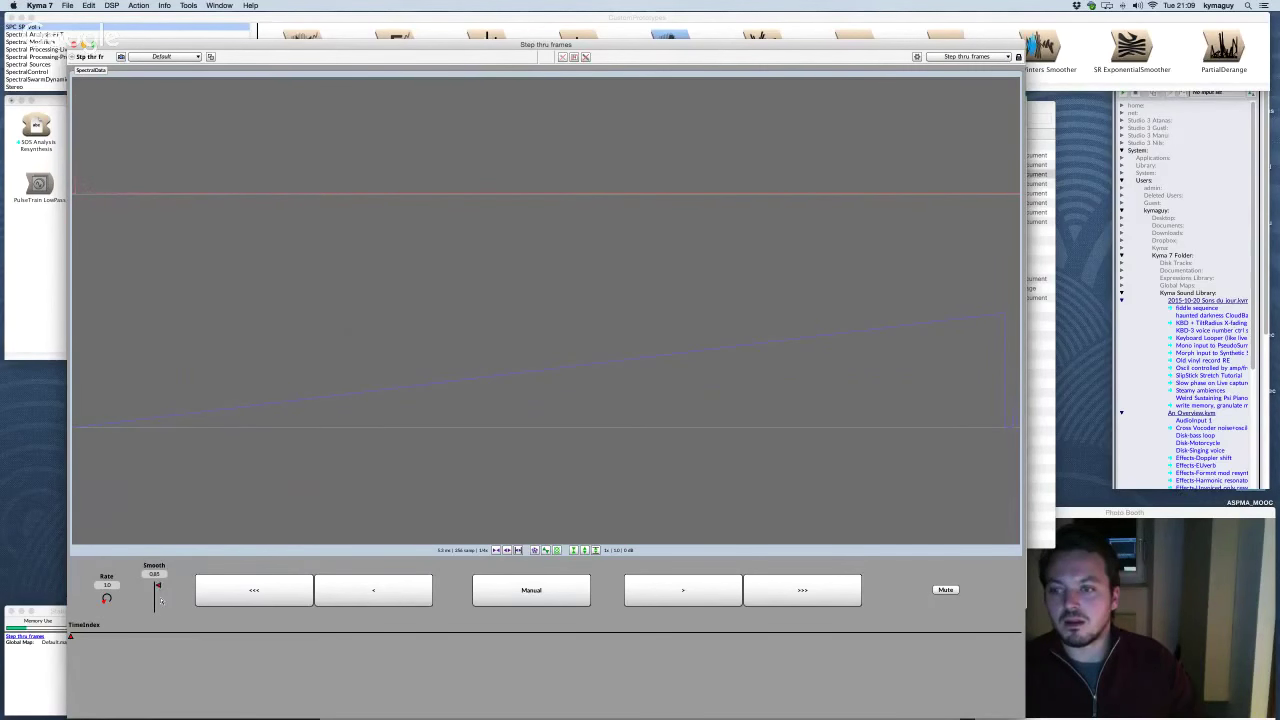
pyautogui.moveTo(158, 600); pyautogui.dragTo(158, 598)
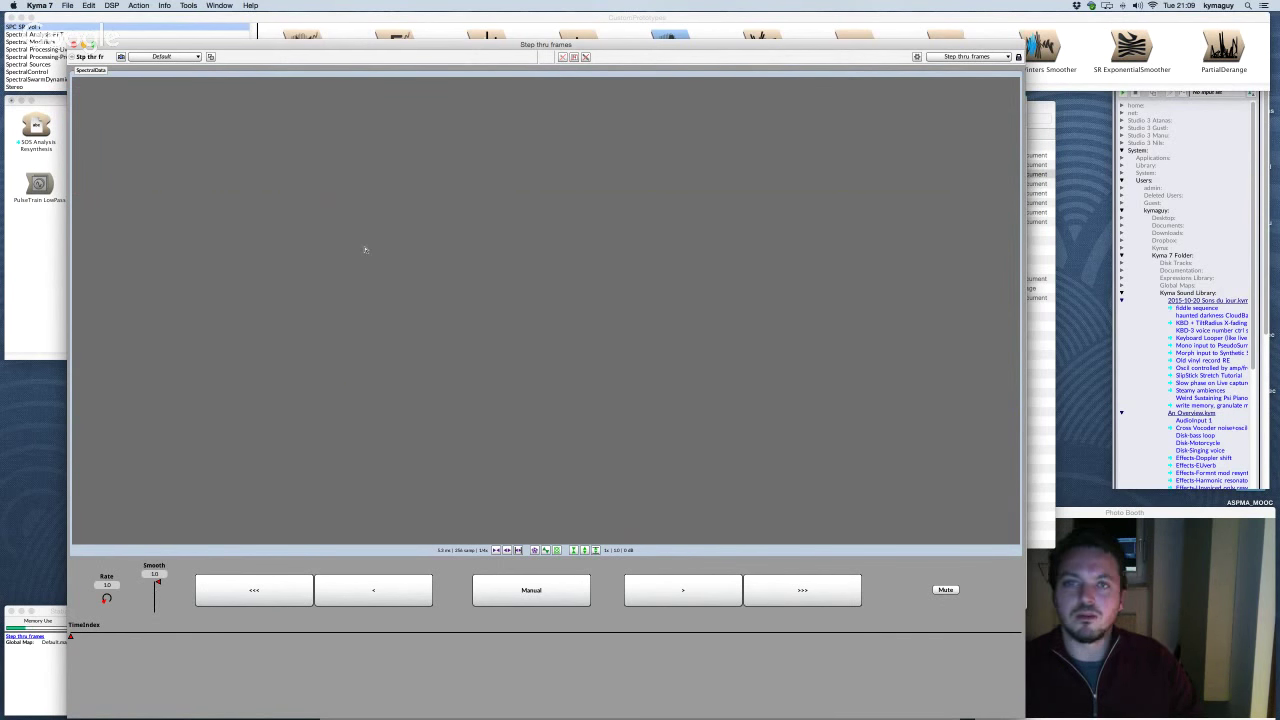
# Step: Close the control surface and examine NE Labs Spectrum Player and its Step thru Frames source in the signal flow
pyautogui.press('super+w')
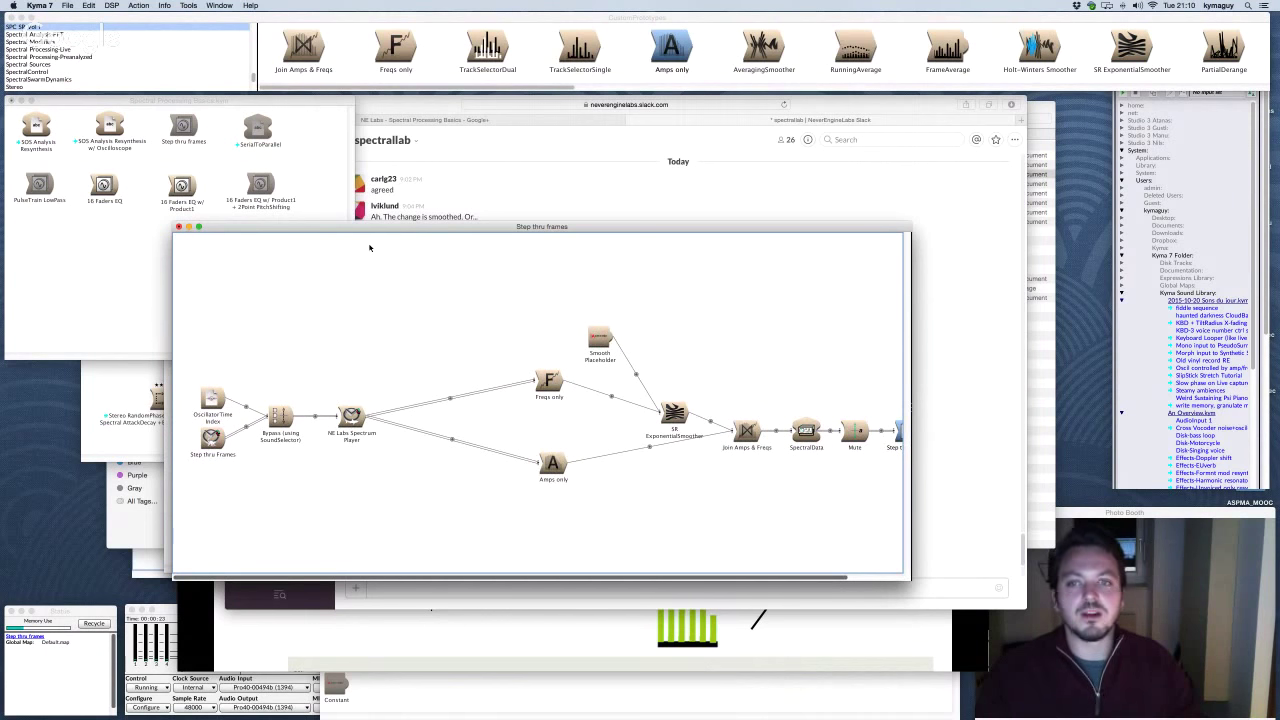
pyautogui.click(352, 418)
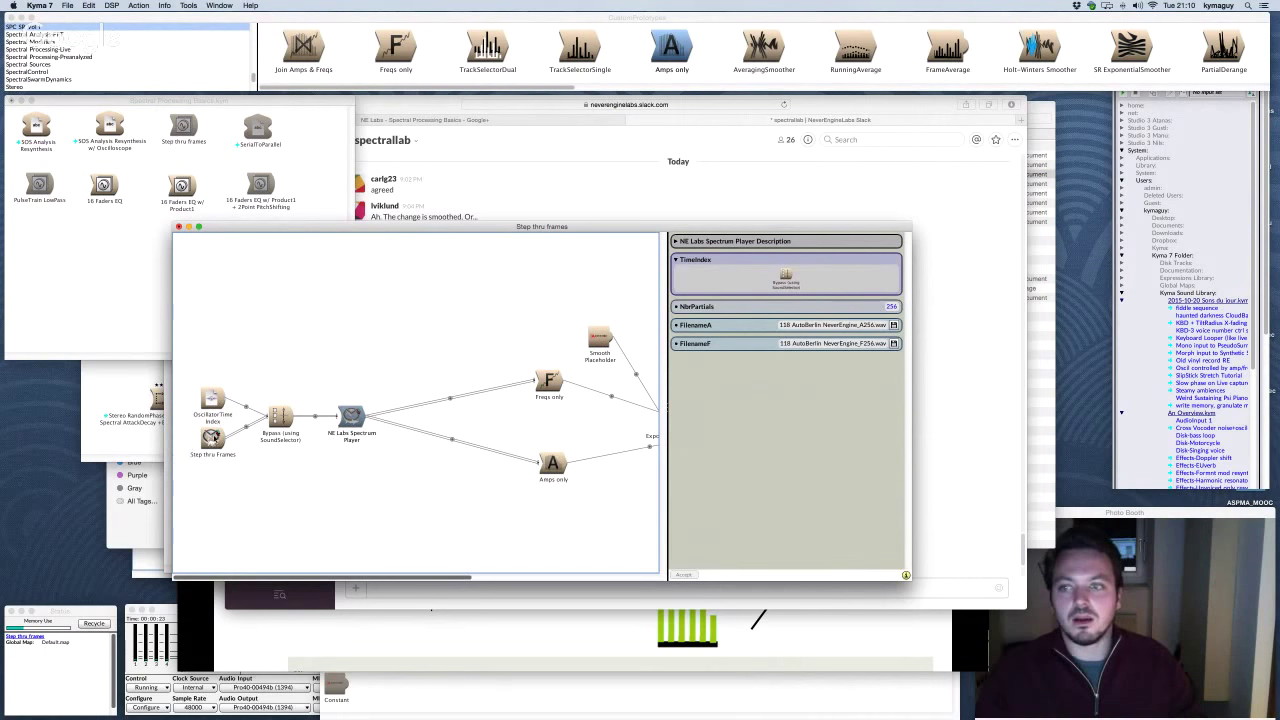
pyautogui.click(211, 437)
pyautogui.click(352, 416)
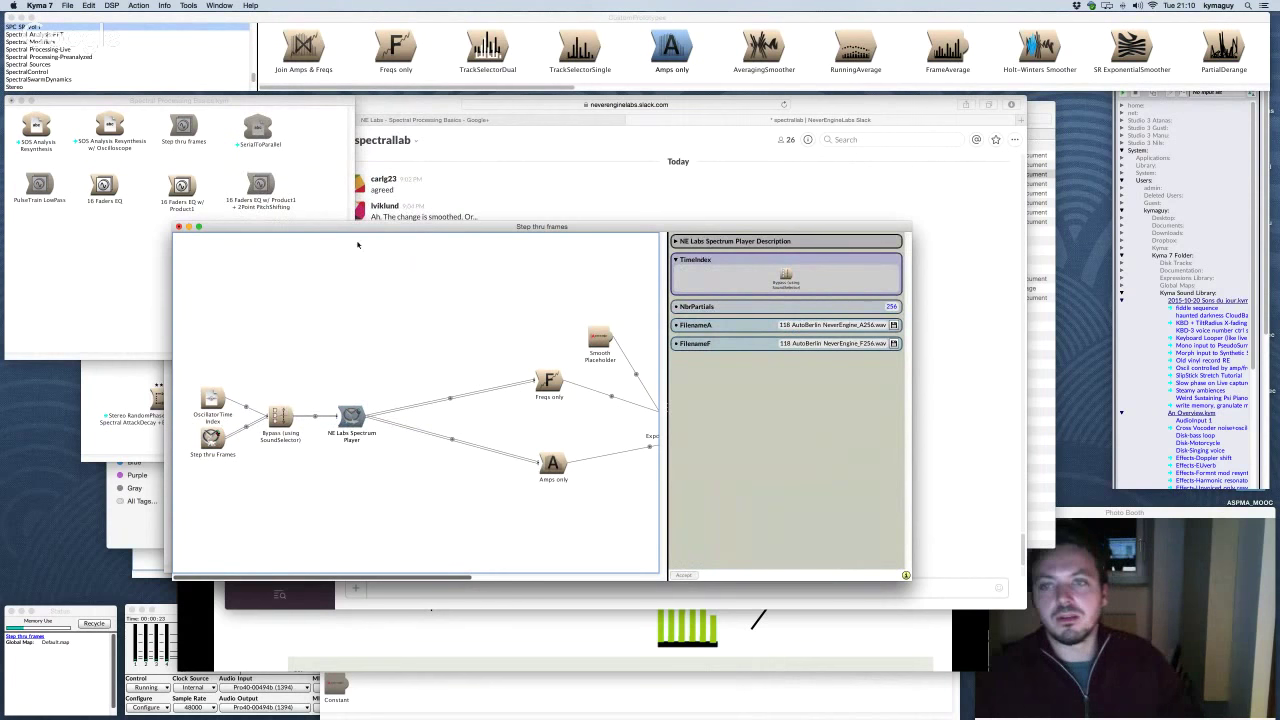
# Step: Switch to the #spectrallab Slack channel in Safari and review today's messages for questions about smoothing, partials and formants
pyautogui.click(398, 206)
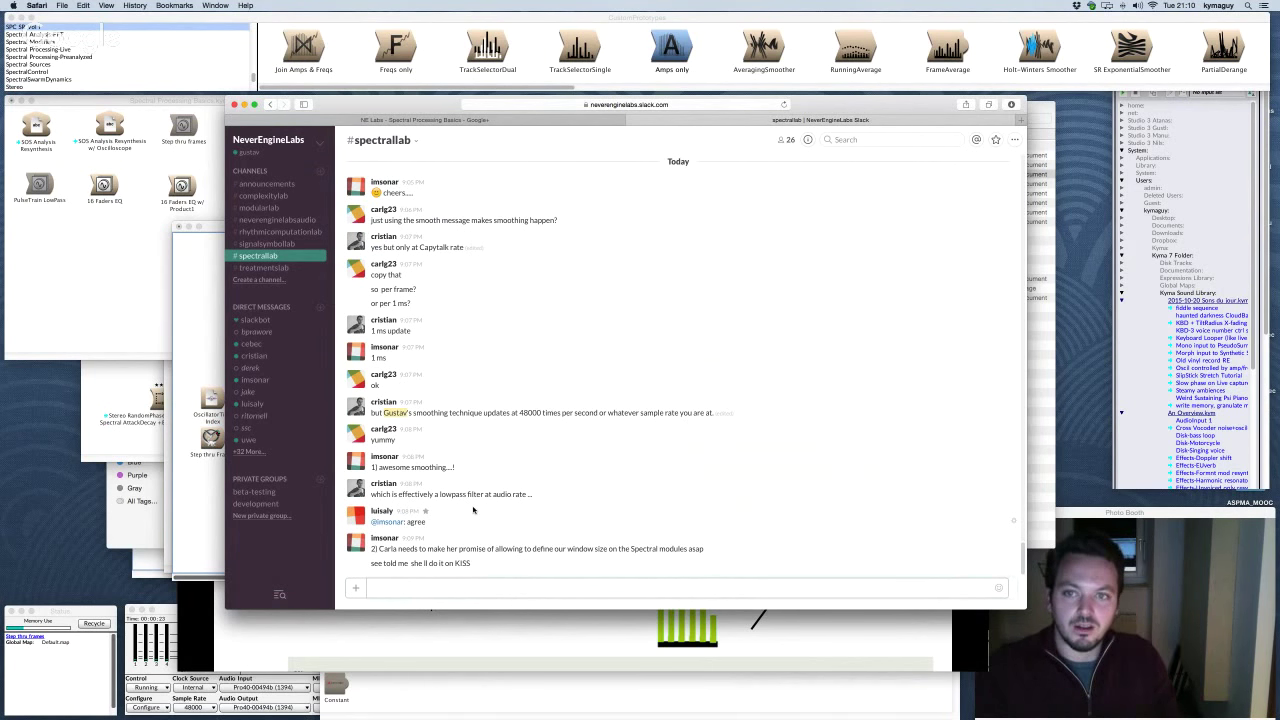
pyautogui.scroll(2, 485, 450)
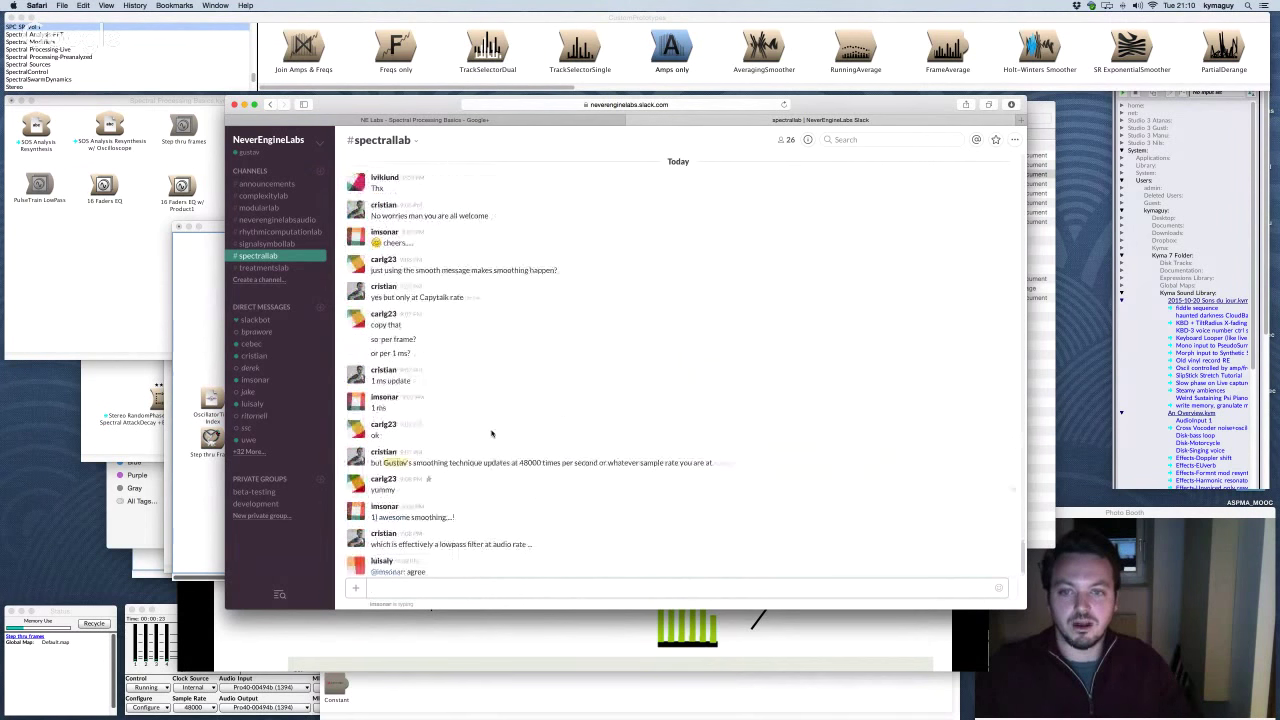
pyautogui.scroll(3, 493, 435)
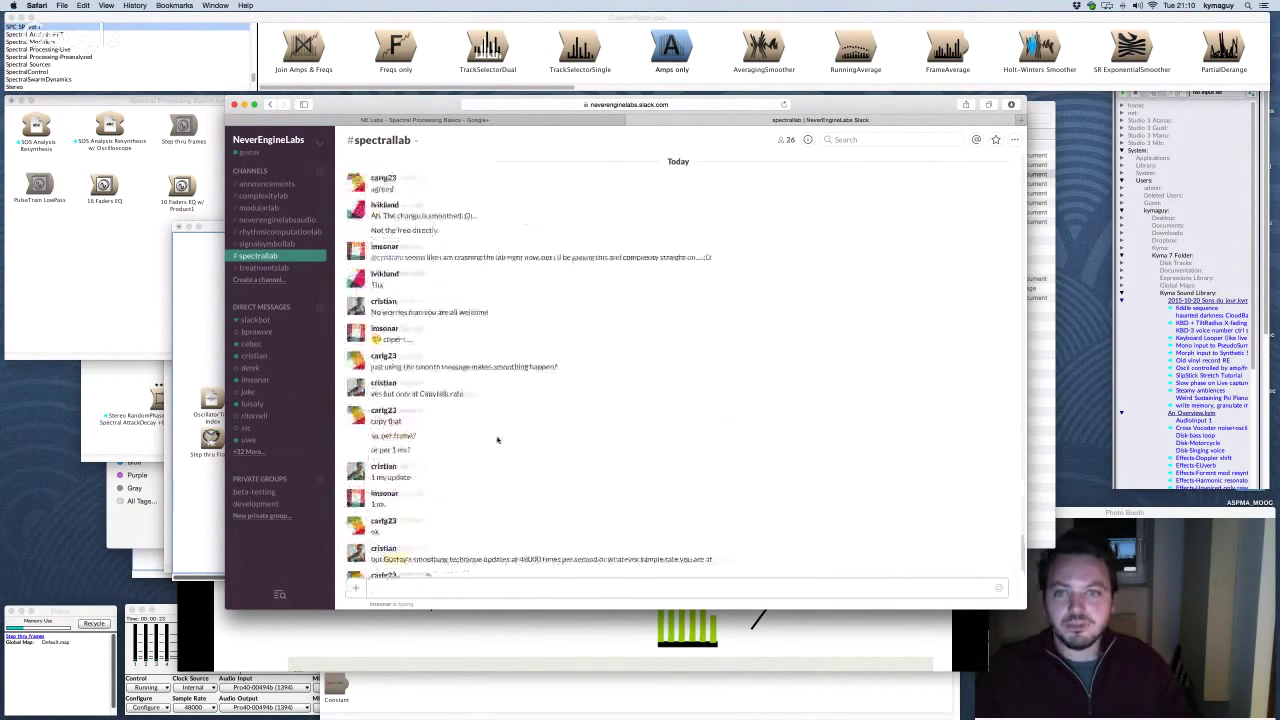
pyautogui.scroll(4, 497, 439)
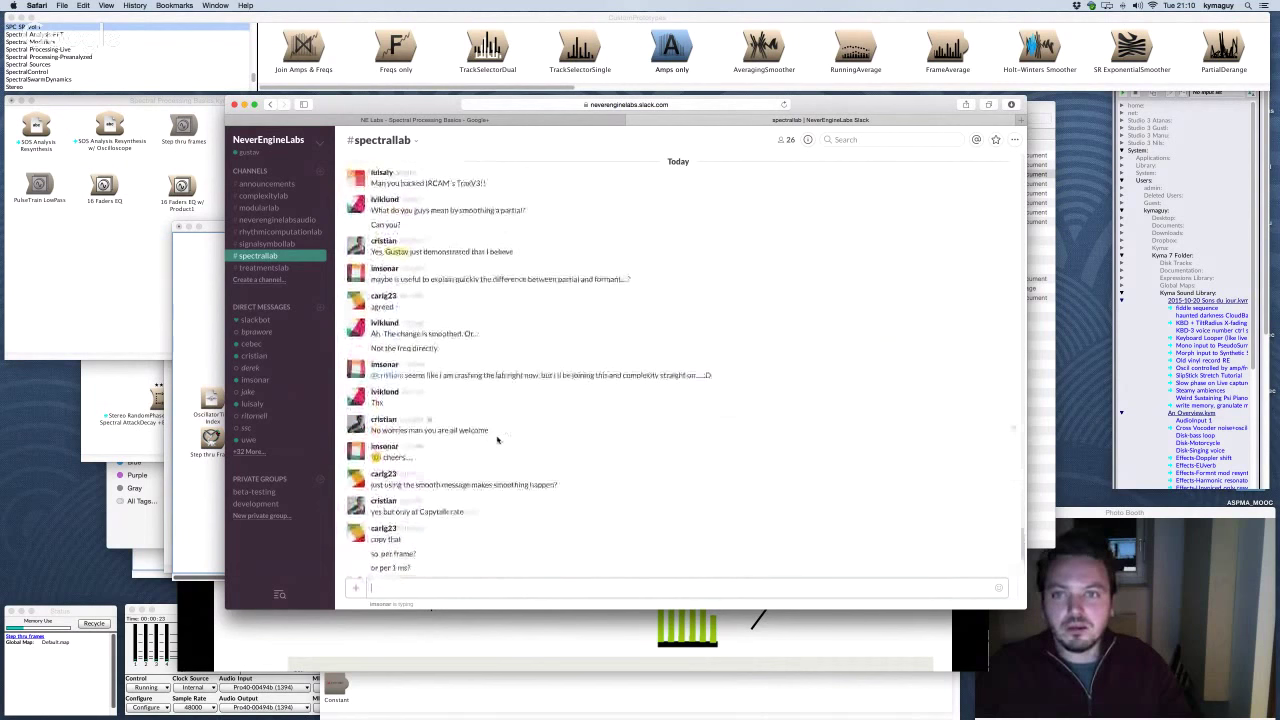
pyautogui.scroll(-2, 497, 439)
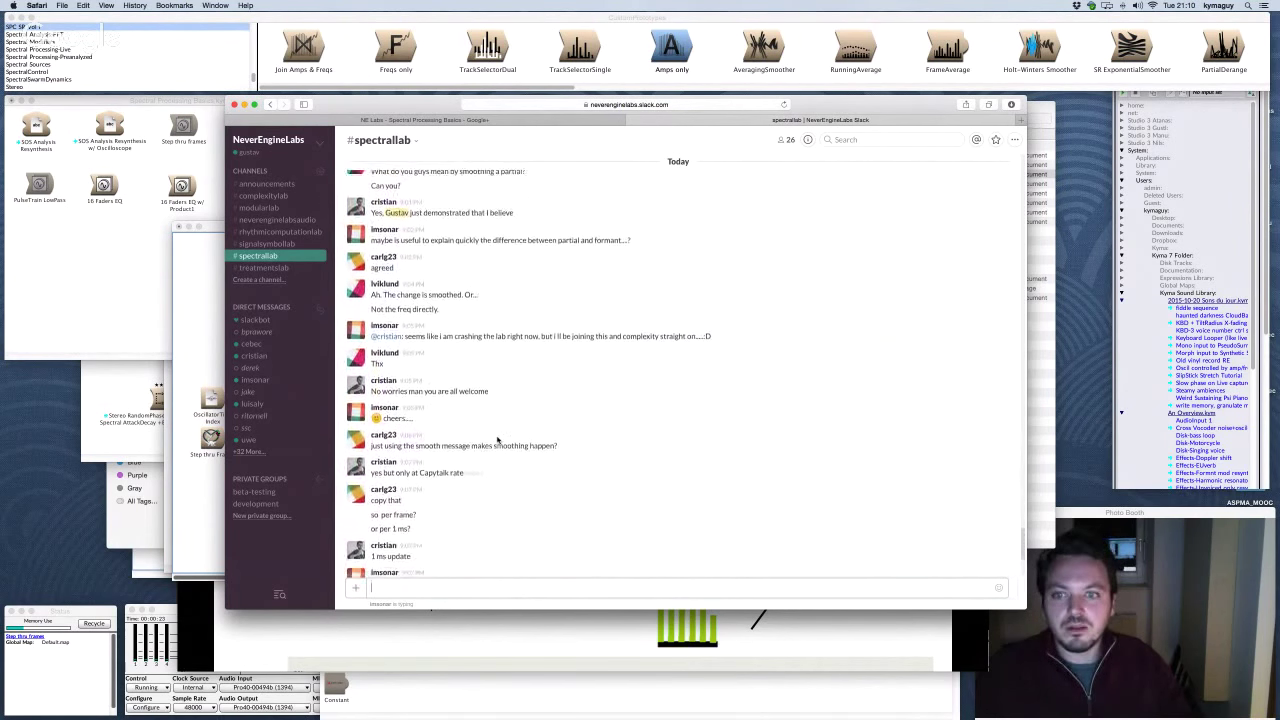
pyautogui.scroll(-4, 497, 439)
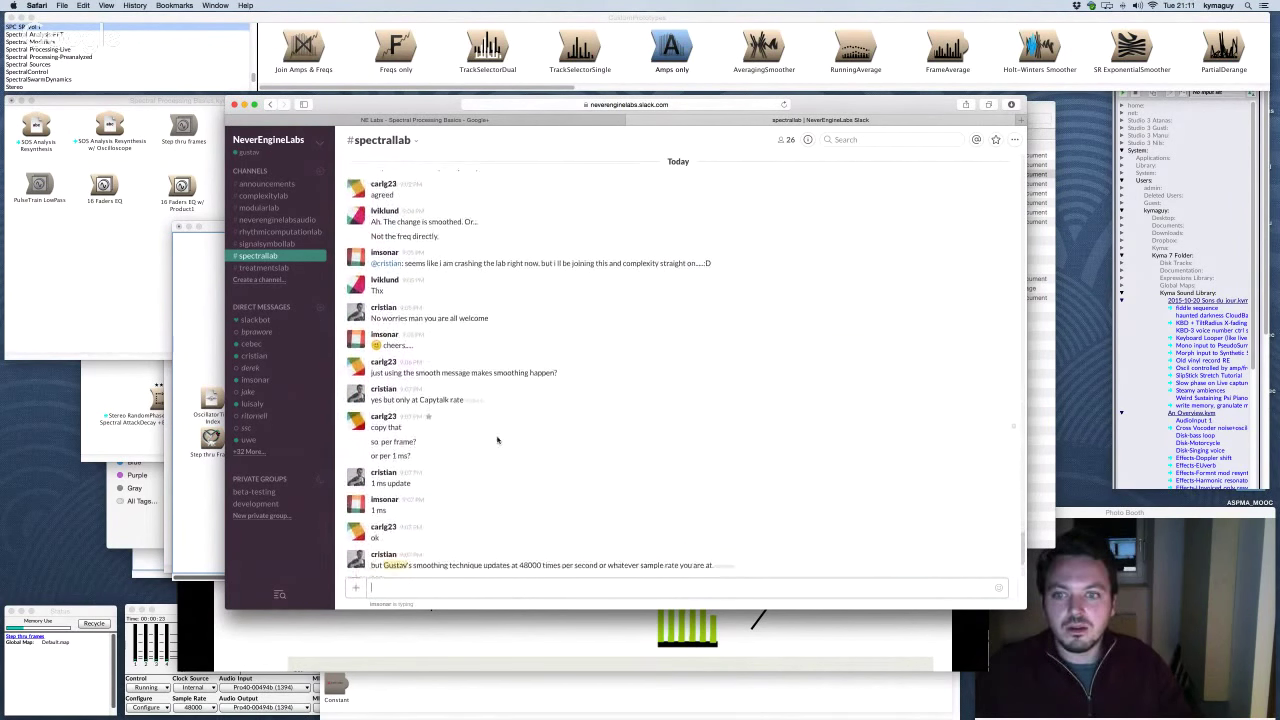
pyautogui.scroll(-6, 497, 439)
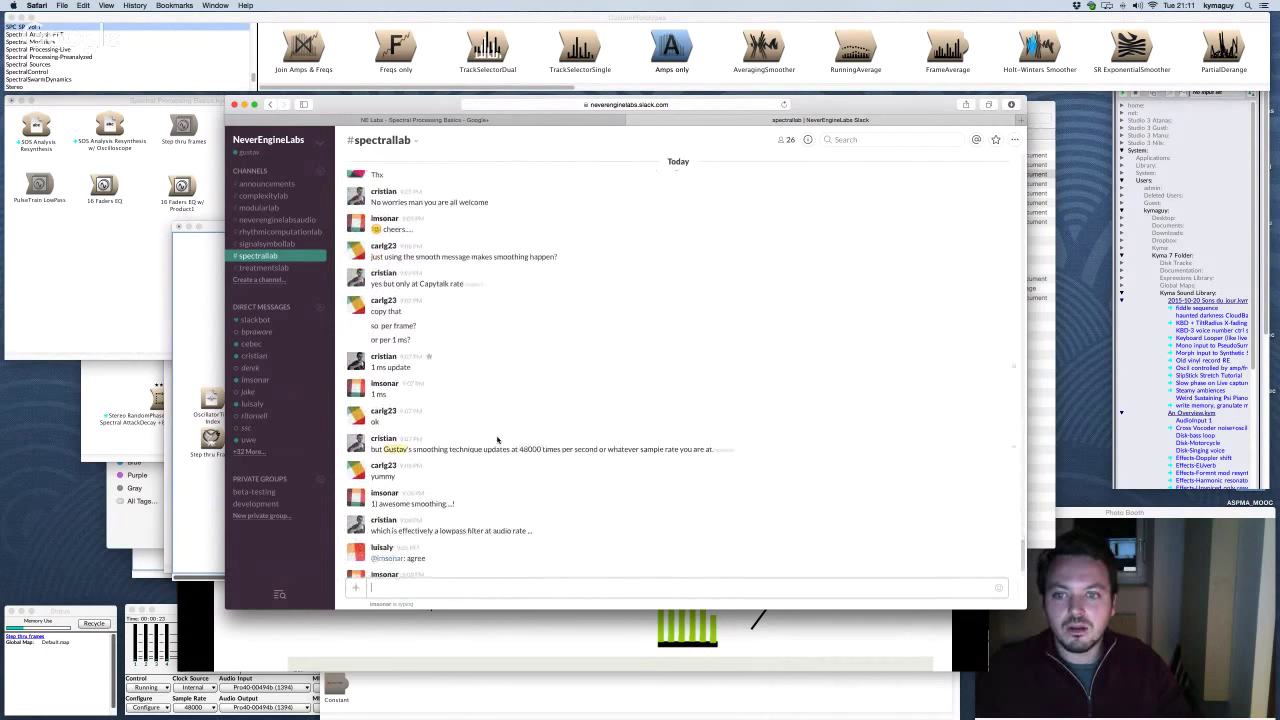
pyautogui.scroll(-3, 497, 439)
pyautogui.scroll(12, 497, 439)
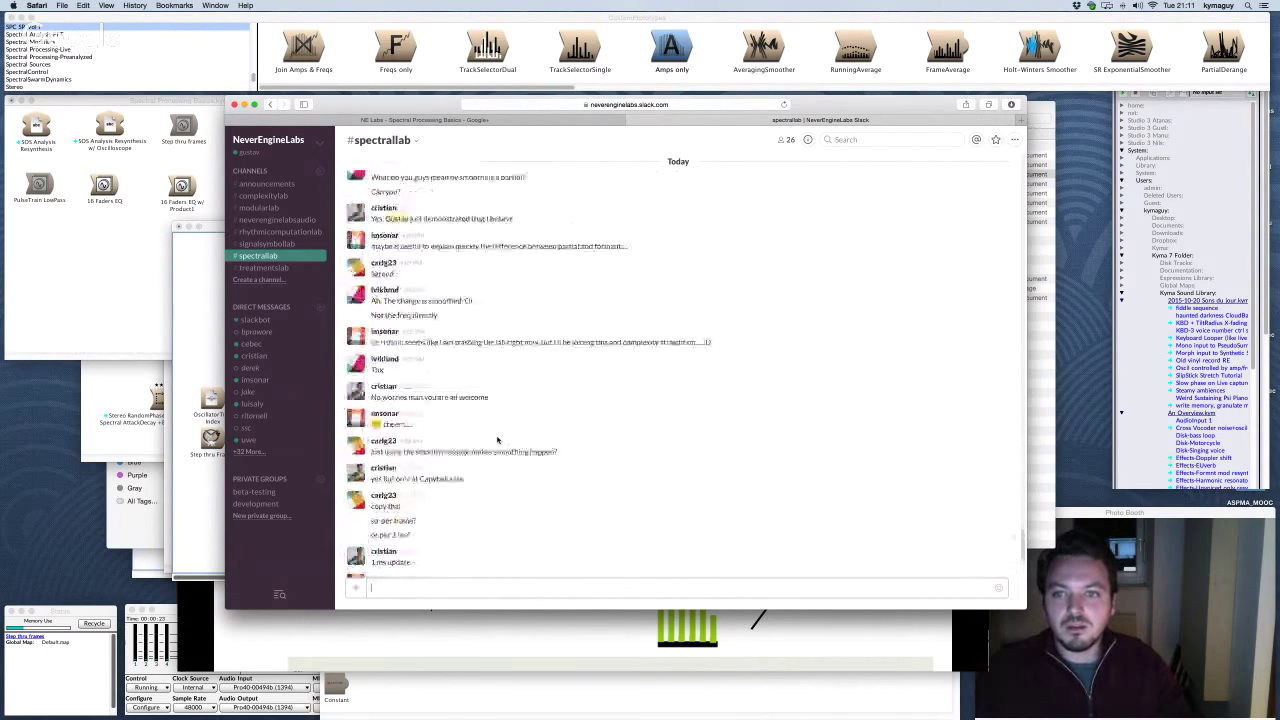
pyautogui.scroll(5, 497, 439)
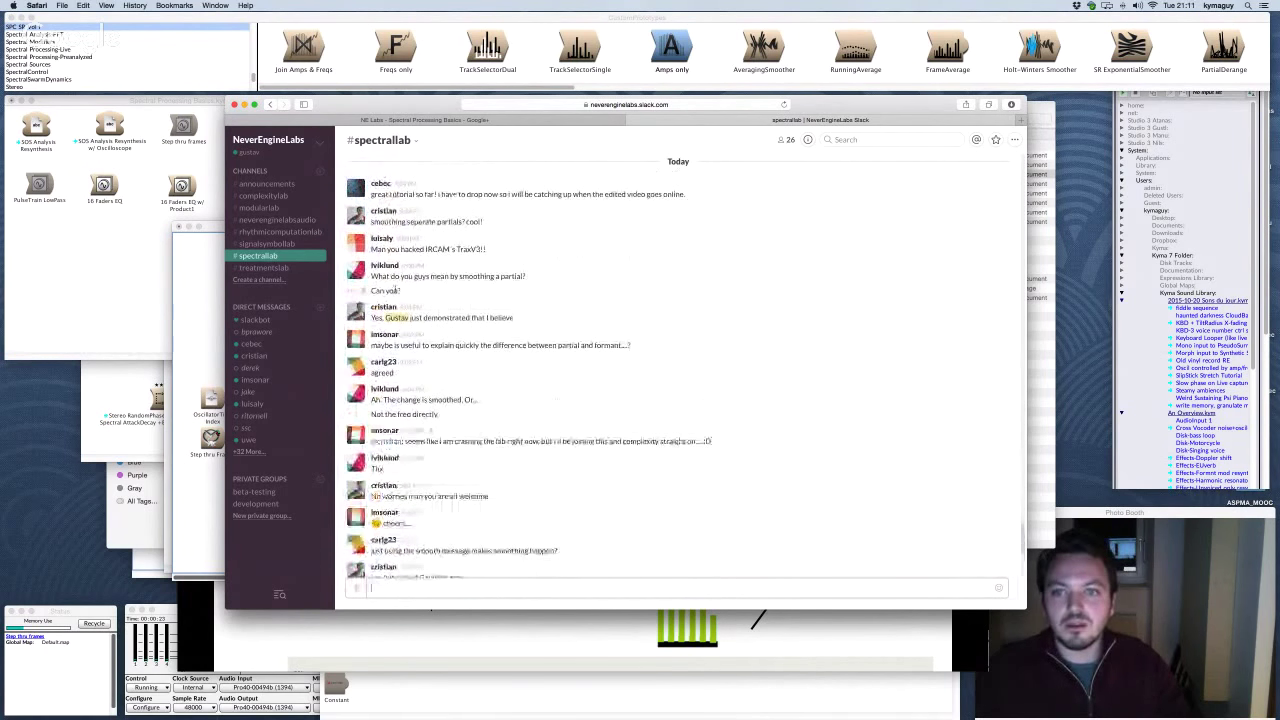
pyautogui.scroll(-1, 457, 300)
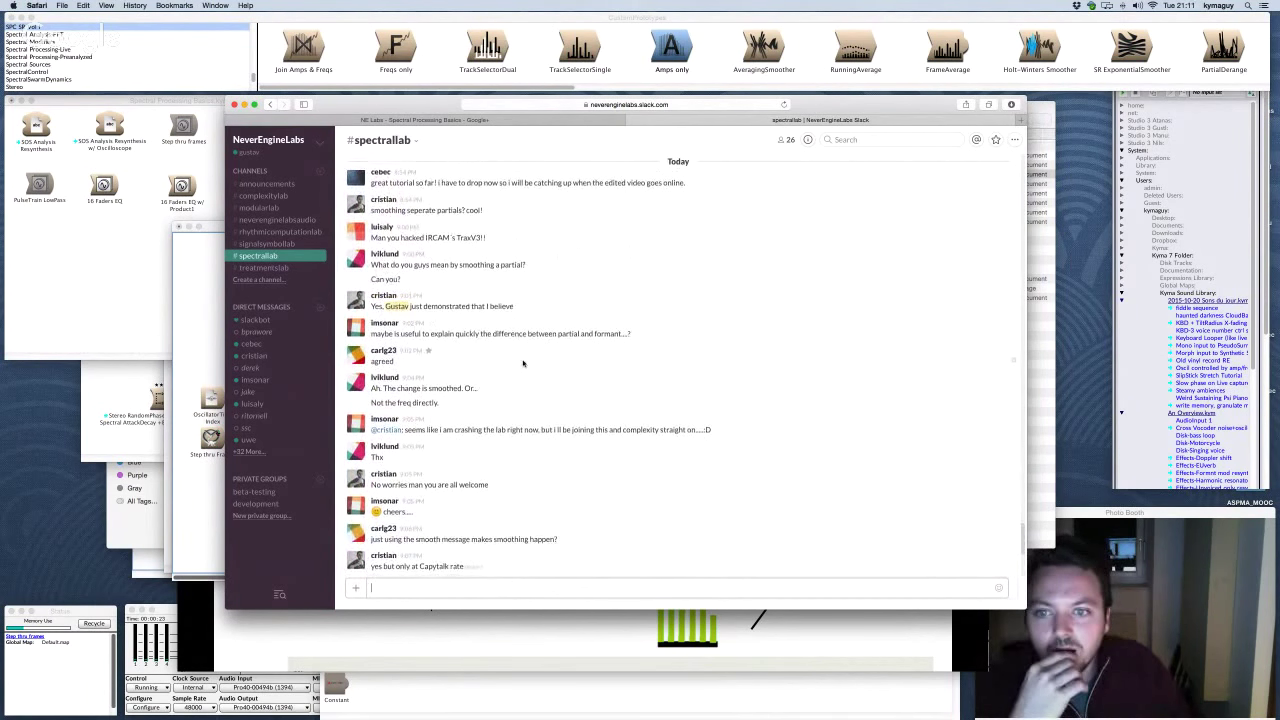
pyautogui.scroll(-5, 523, 360)
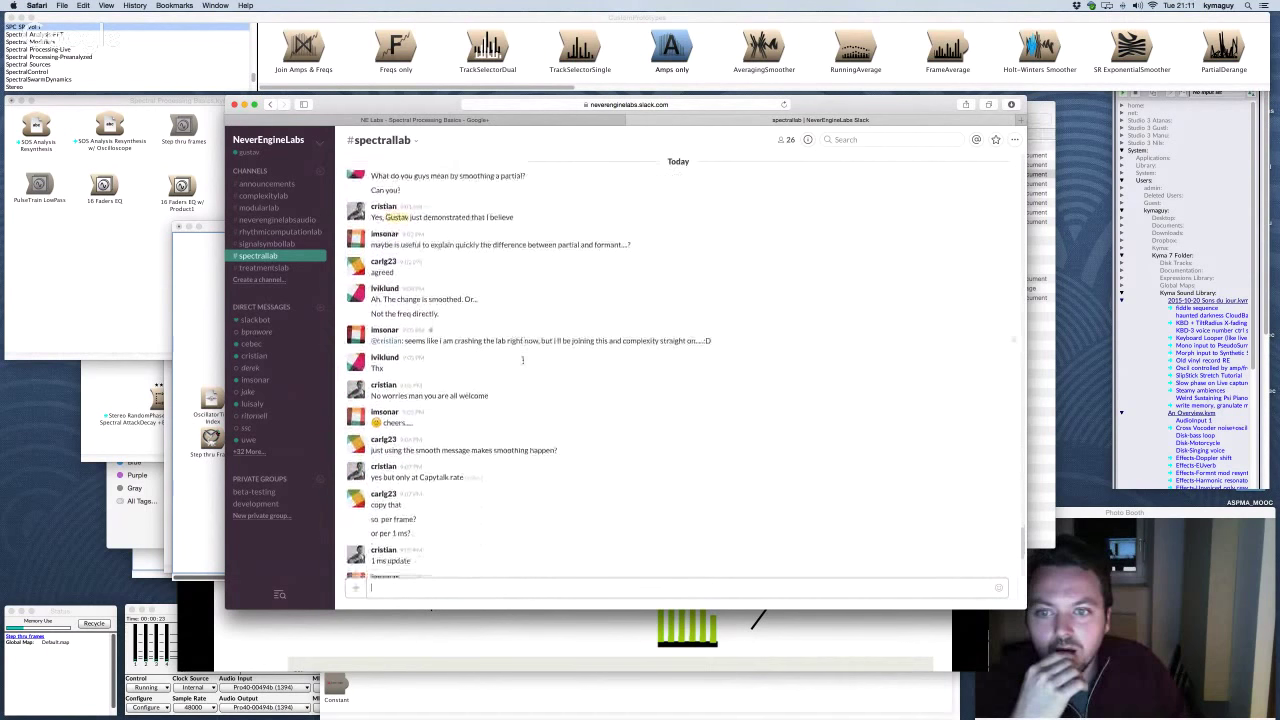
pyautogui.scroll(-3, 523, 363)
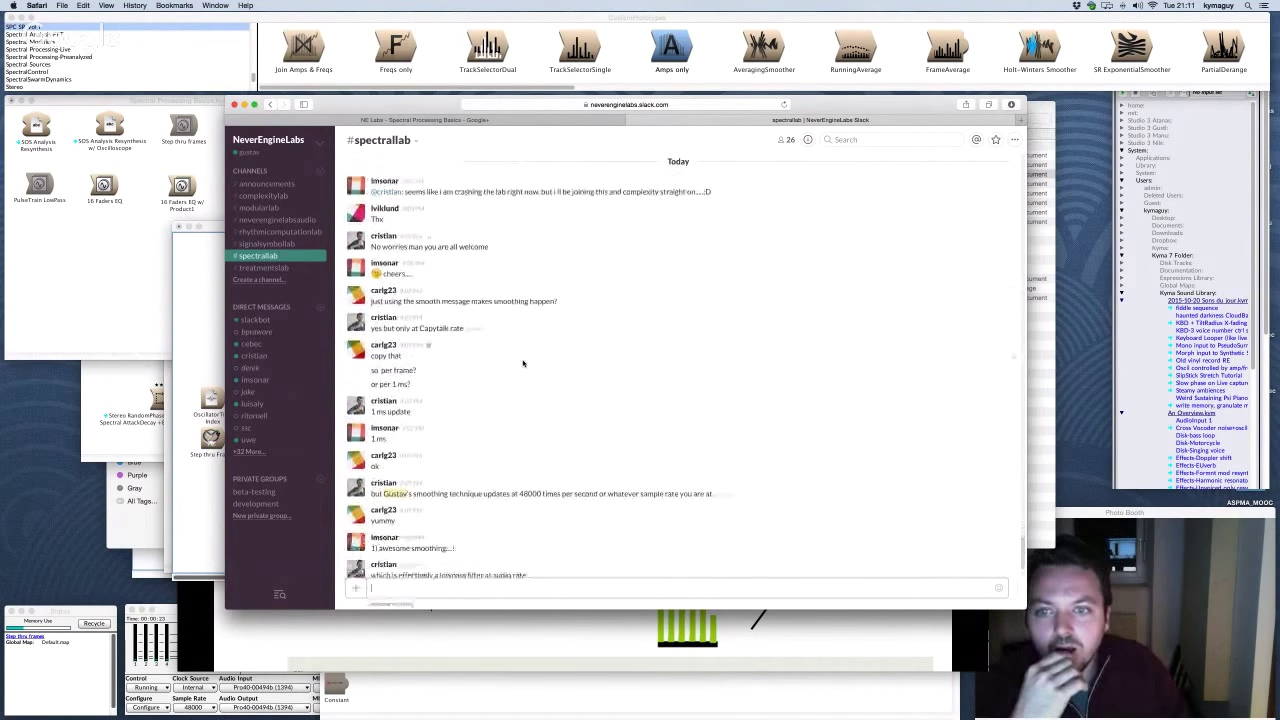
pyautogui.scroll(-2, 523, 363)
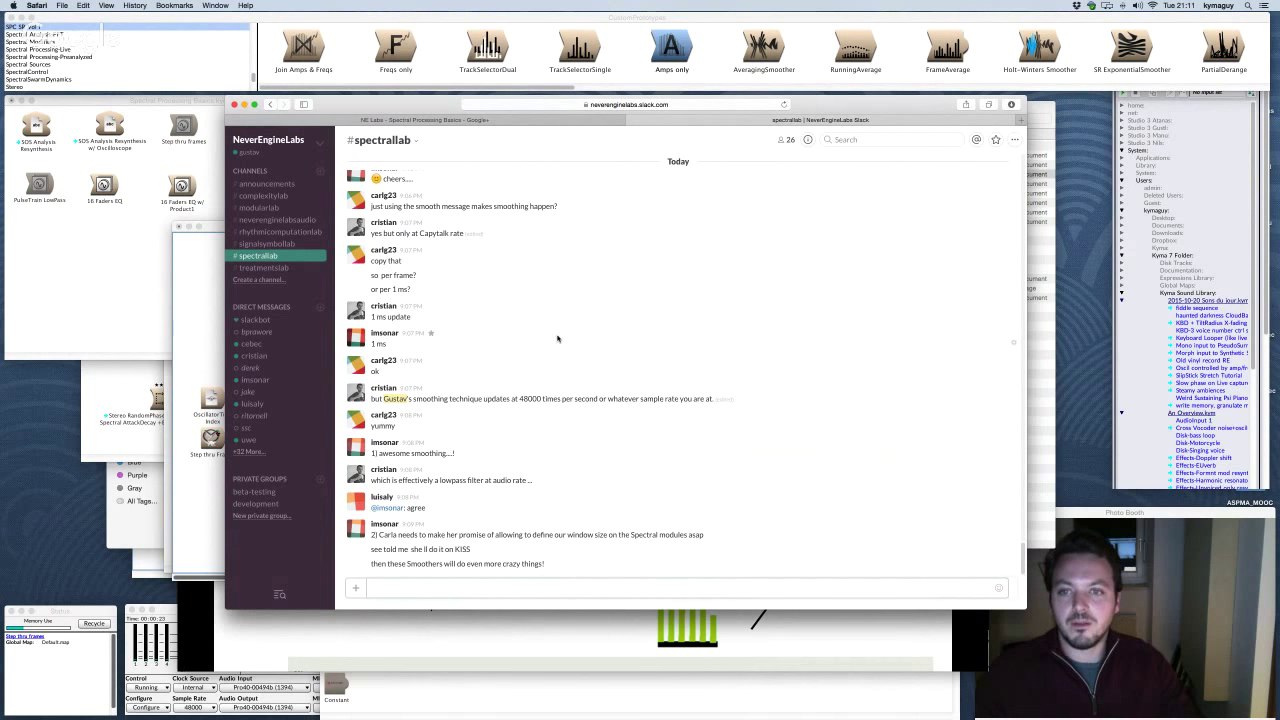
pyautogui.scroll(1, 557, 338)
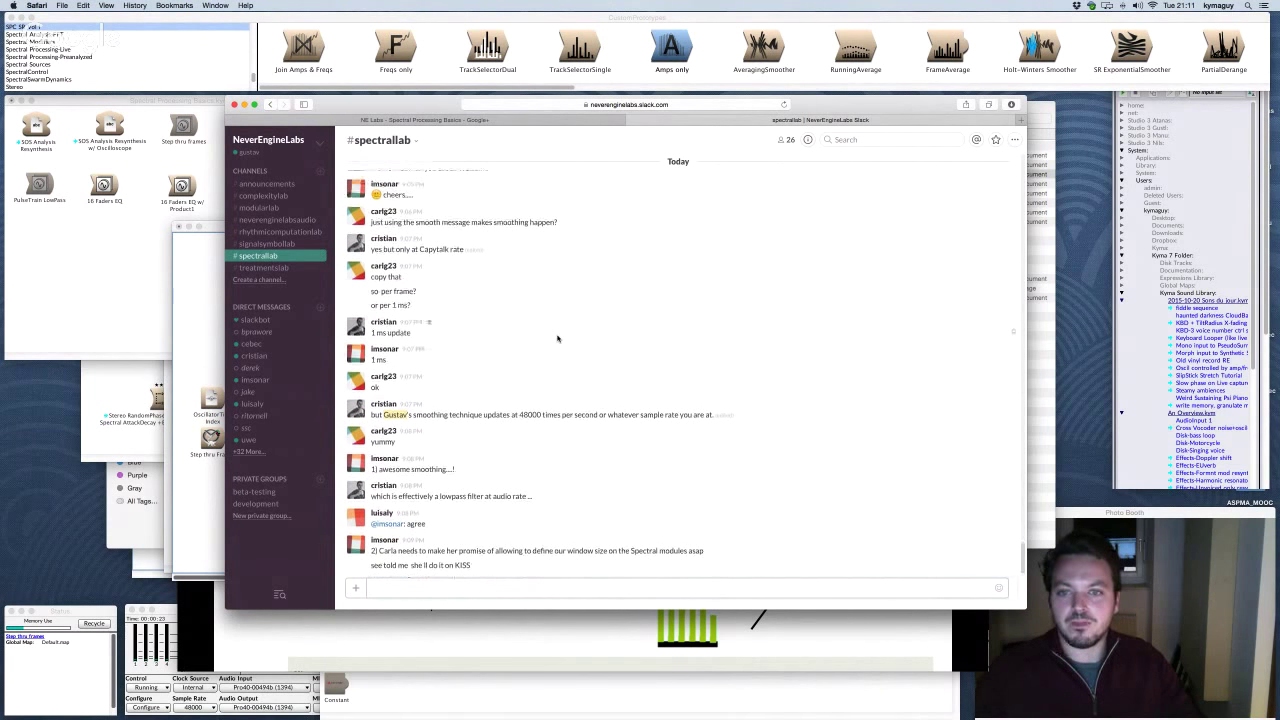
pyautogui.scroll(4, 557, 338)
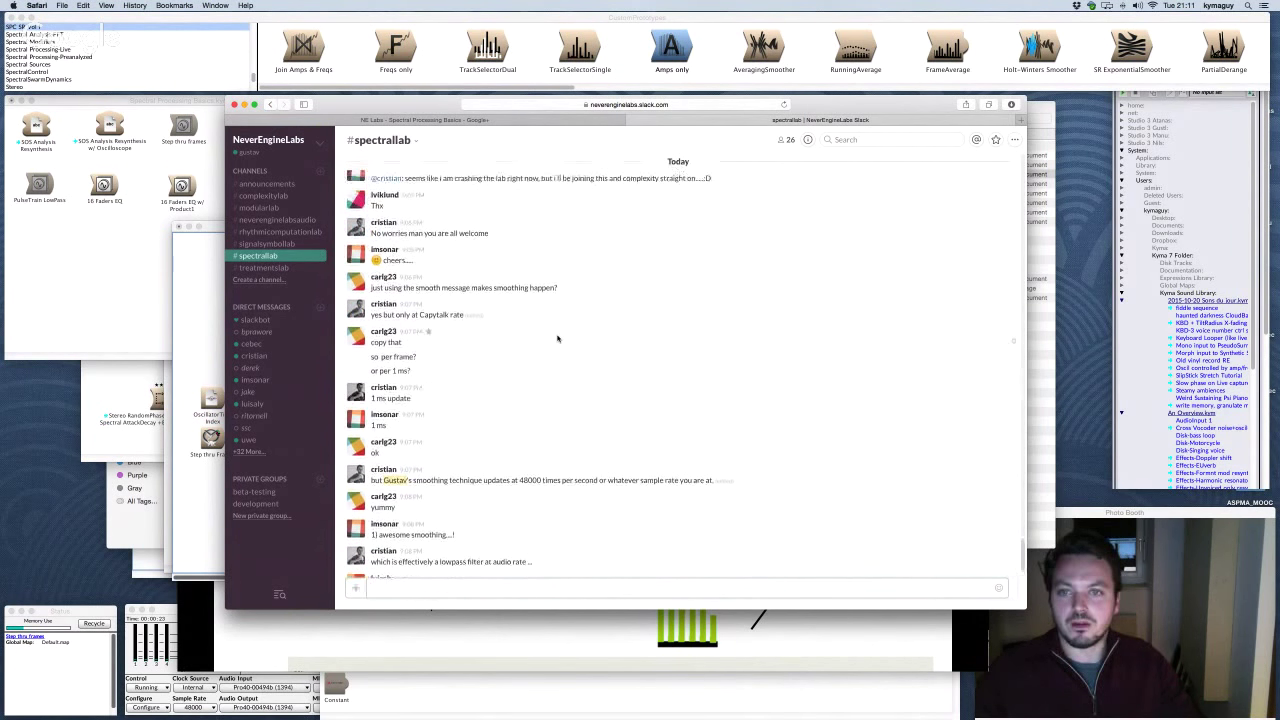
pyautogui.scroll(5, 557, 338)
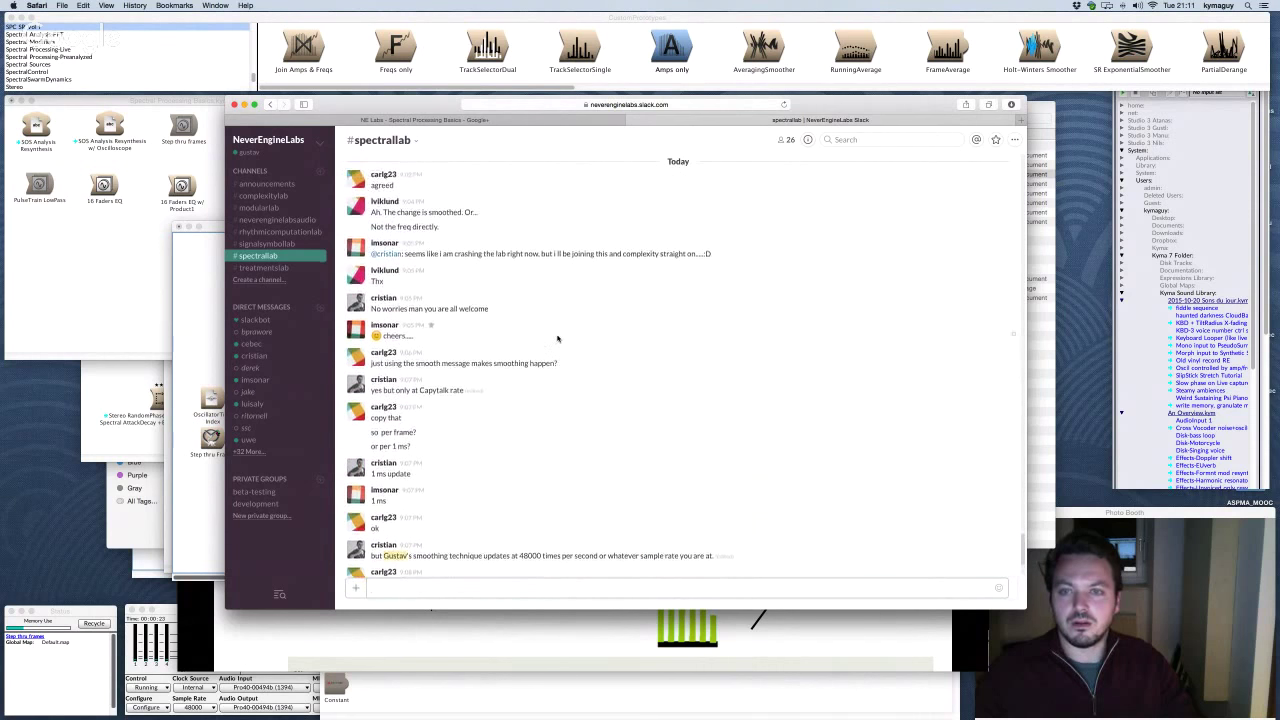
pyautogui.scroll(5, 557, 338)
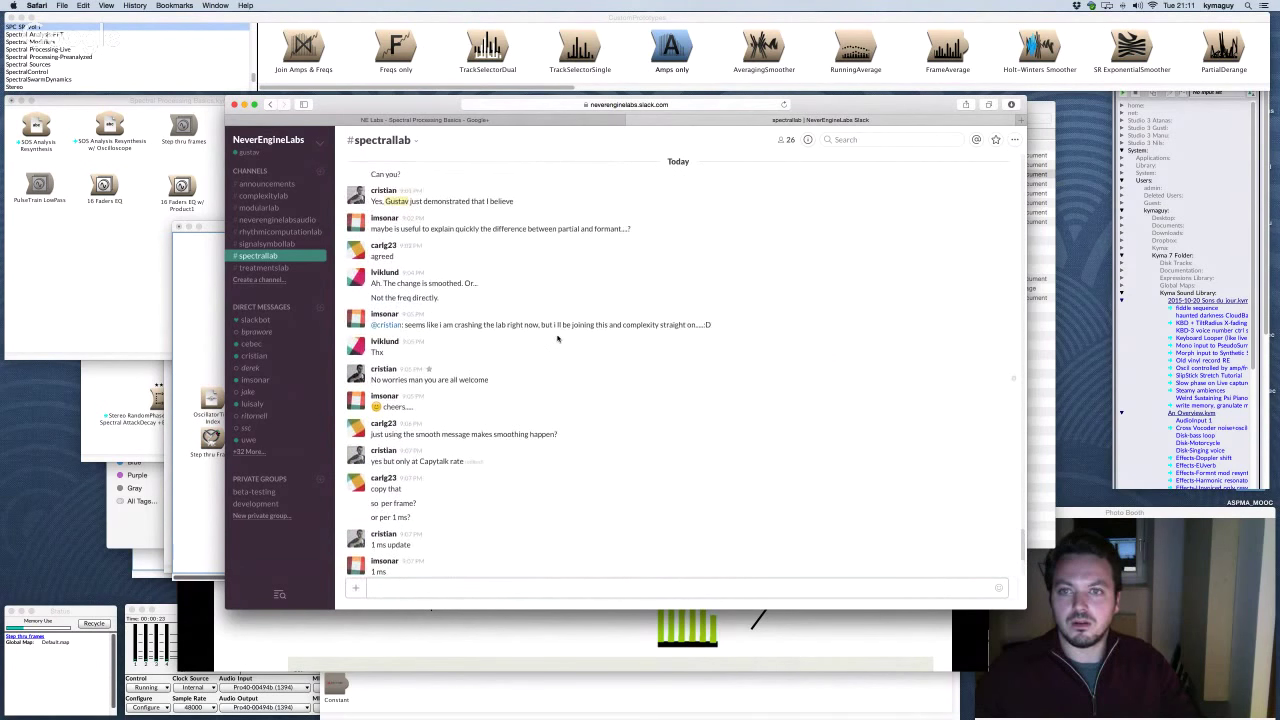
pyautogui.scroll(4, 557, 338)
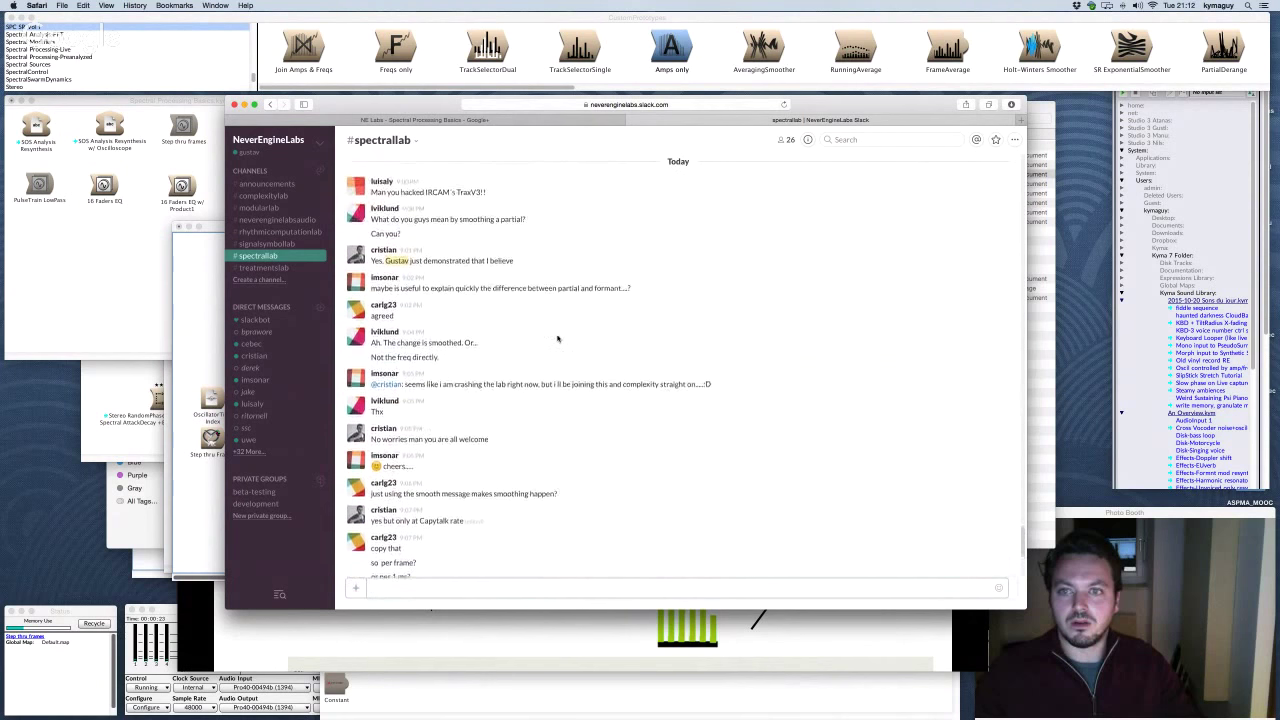
pyautogui.scroll(5, 557, 338)
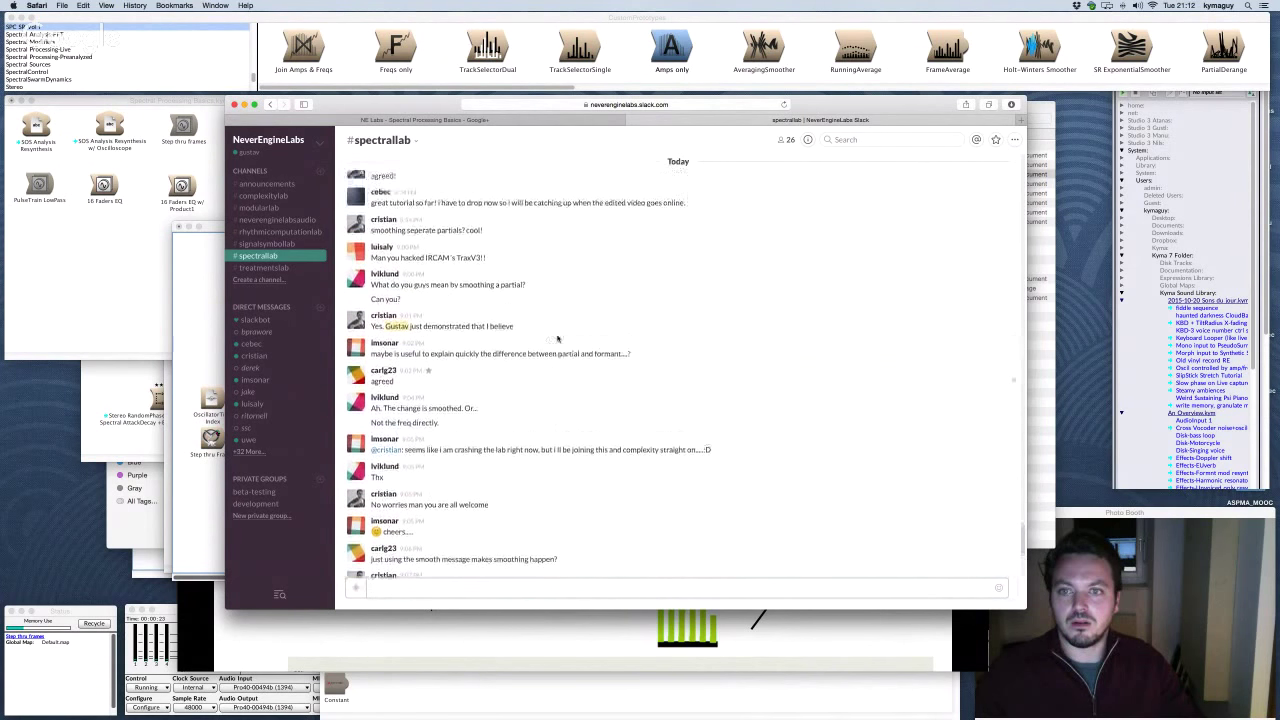
pyautogui.scroll(4, 557, 338)
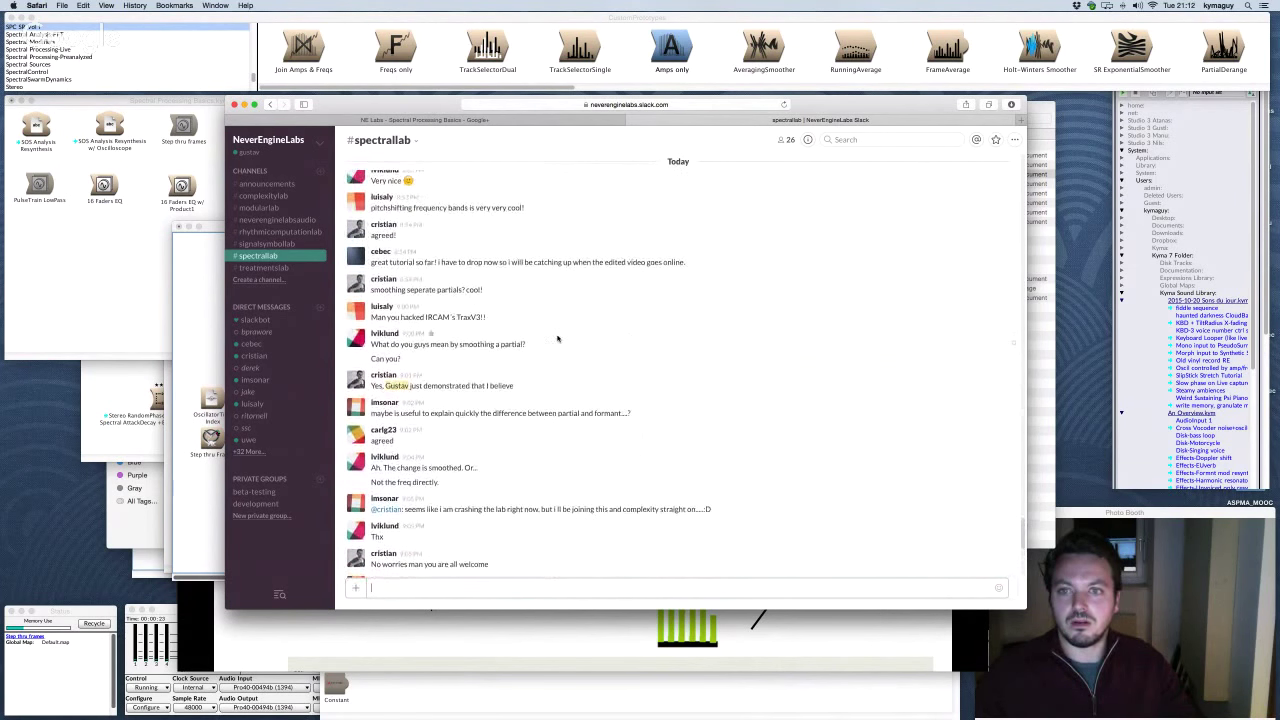
pyautogui.scroll(4, 557, 338)
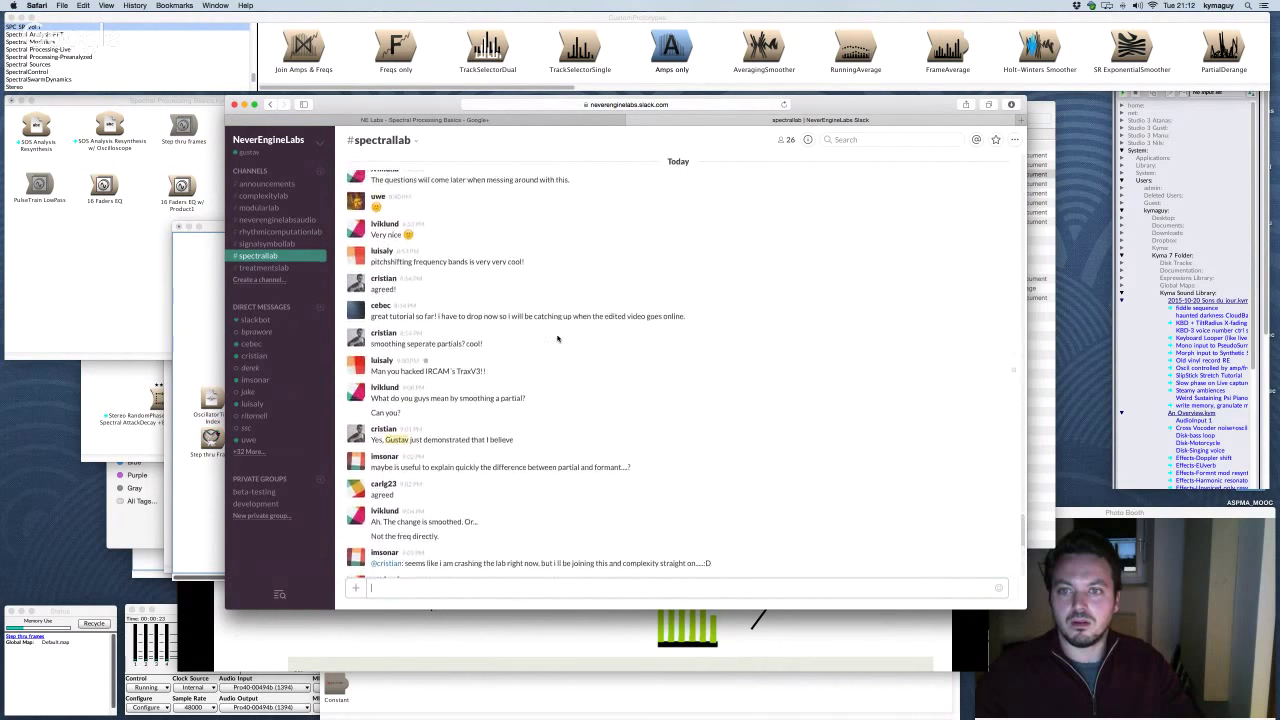
pyautogui.scroll(-3, 557, 338)
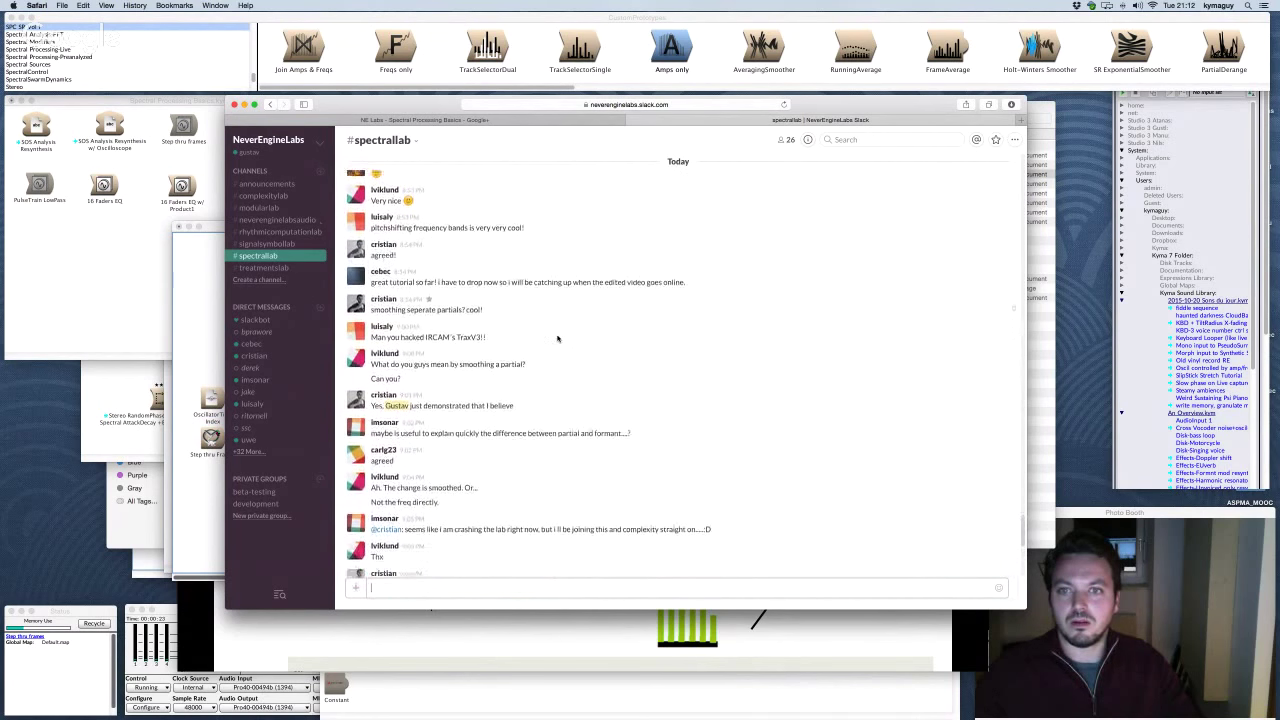
pyautogui.scroll(-6, 557, 338)
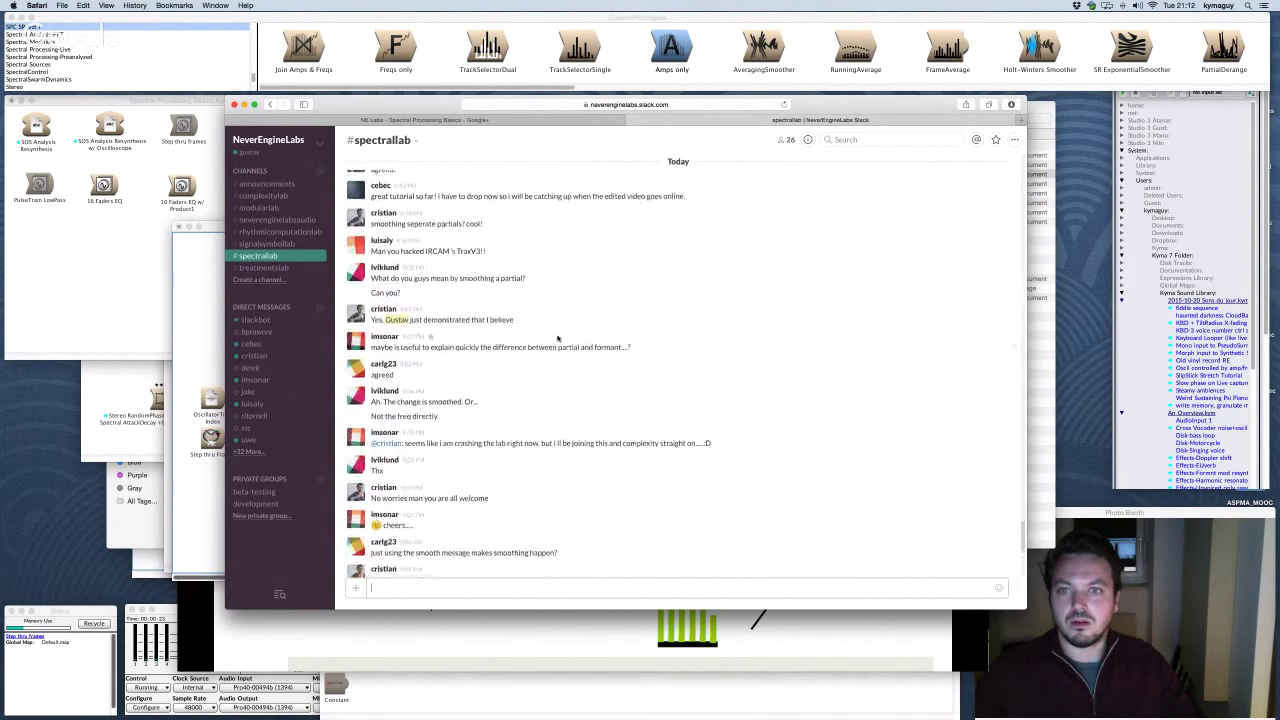
pyautogui.scroll(-7, 557, 338)
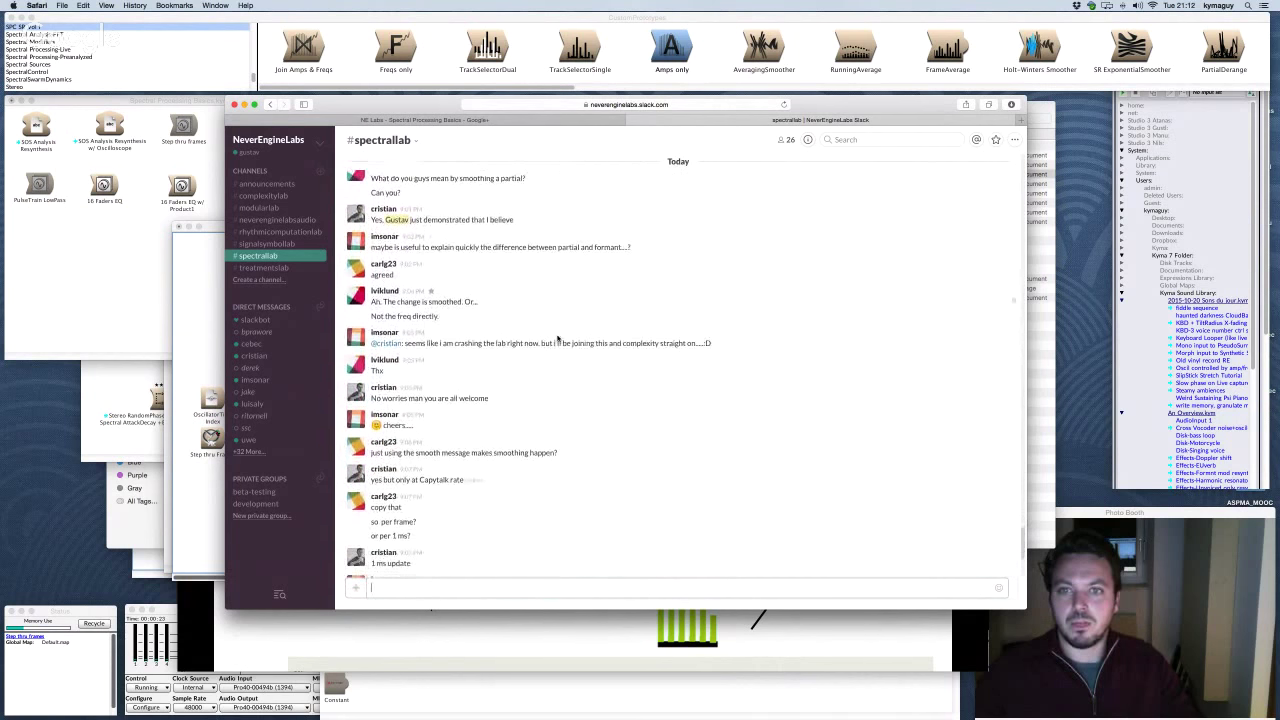
pyautogui.scroll(1, 557, 338)
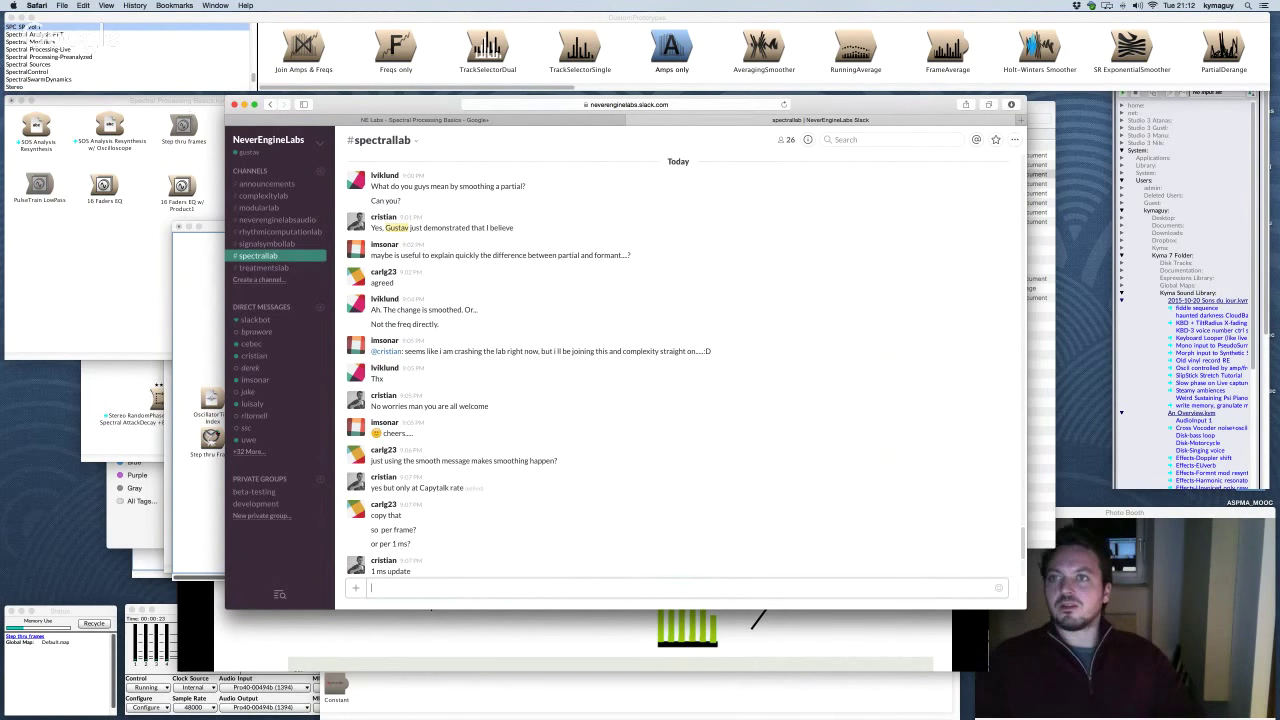
# Step: Switch to Kyma, find the LiveSpectralAnalysis prototype by searching for "livespec", and open it in the sound editor
pyautogui.click(690, 50)
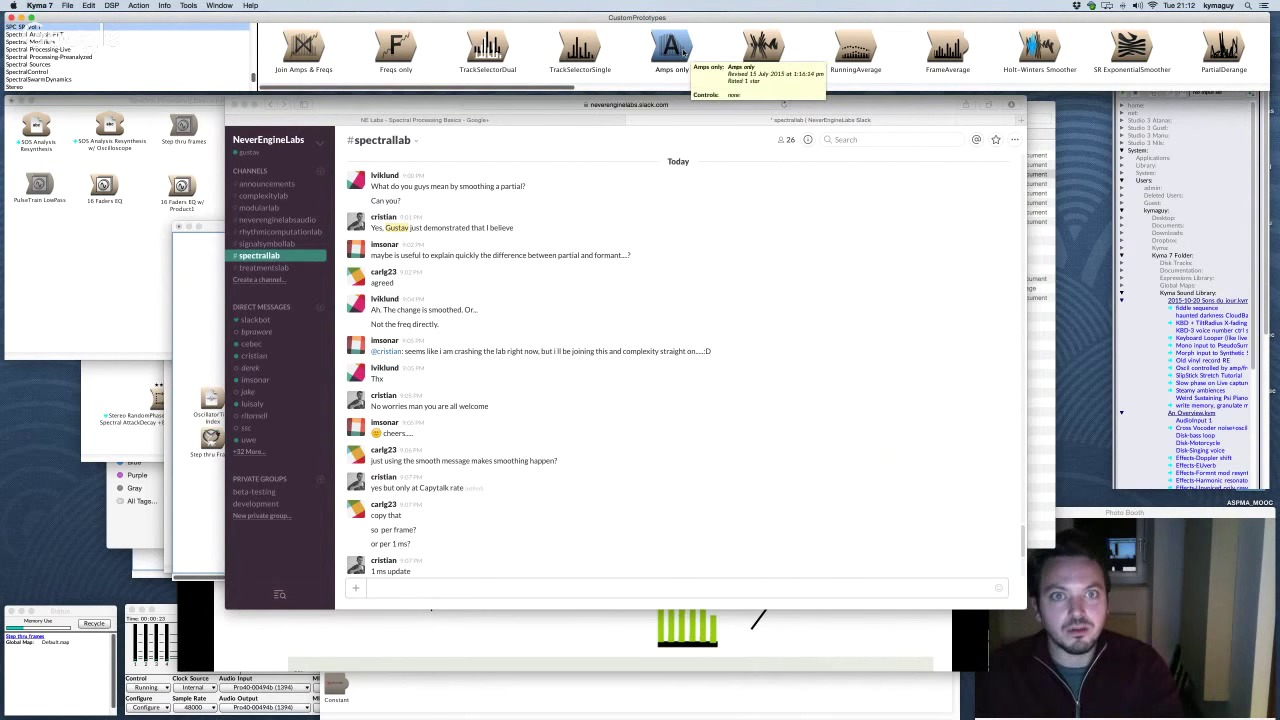
pyautogui.press('super+f')
pyautogui.write('livesp')
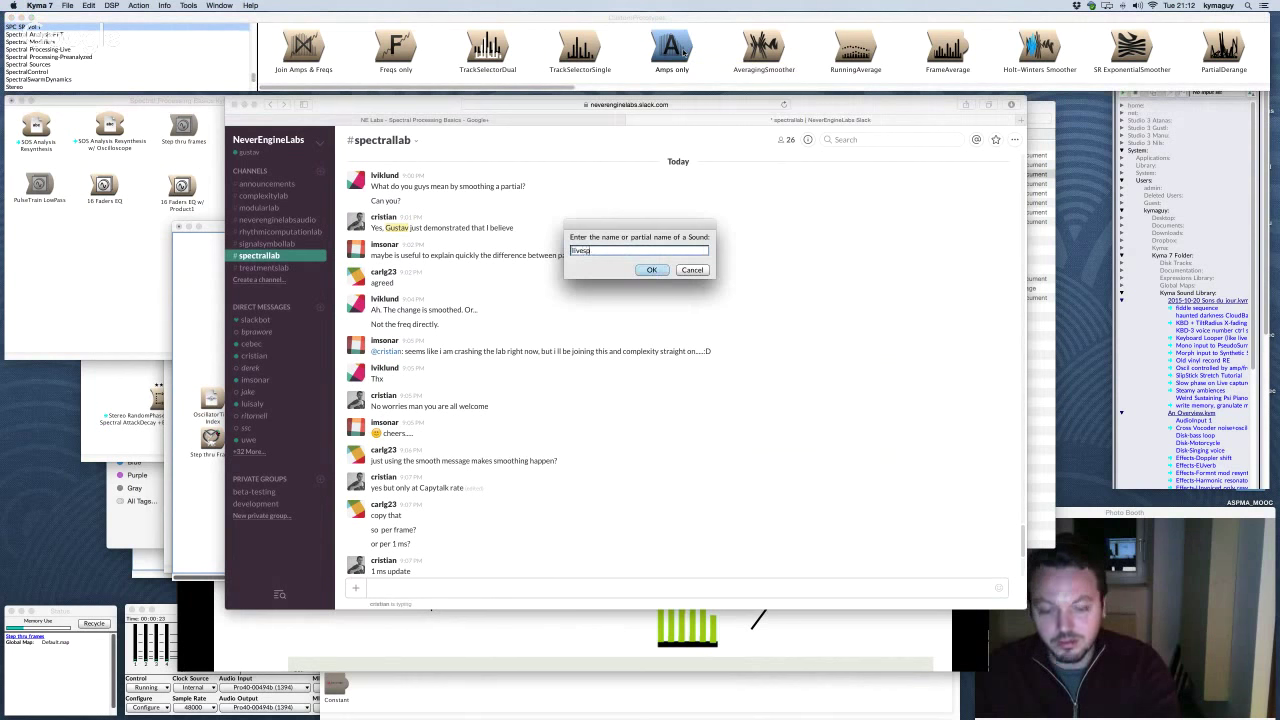
pyautogui.write('ec')
pyautogui.press('Return')
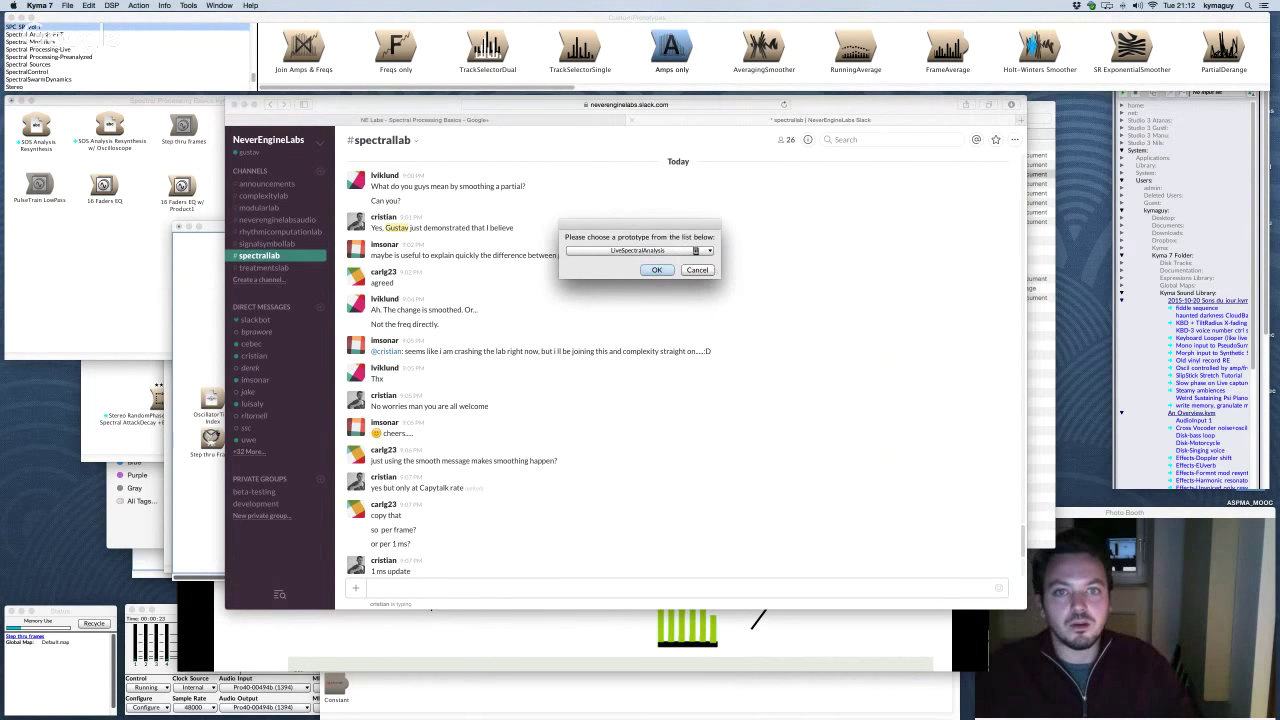
pyautogui.click(656, 270)
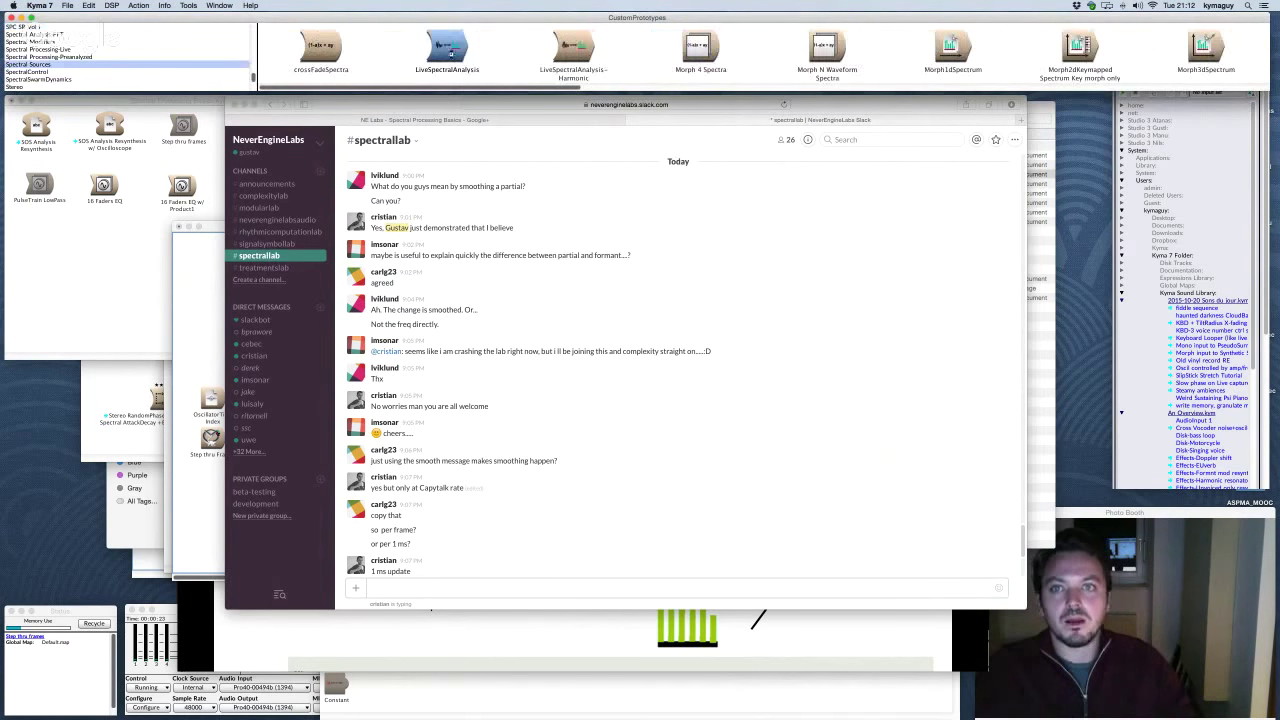
pyautogui.doubleClick(450, 50)
# Step: Try to load carla-aou as the sample feeding LiveSpectralAnalysis
pyautogui.click(382, 408)
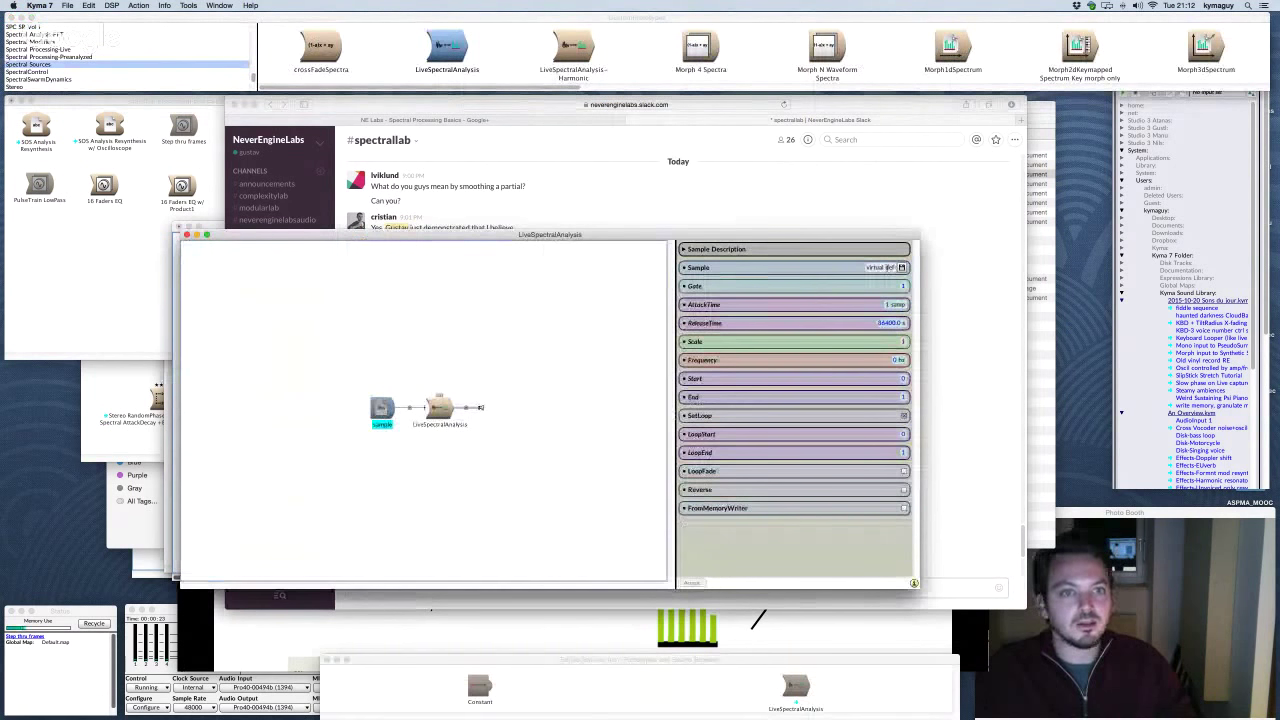
pyautogui.click(888, 267)
pyautogui.write('carla')
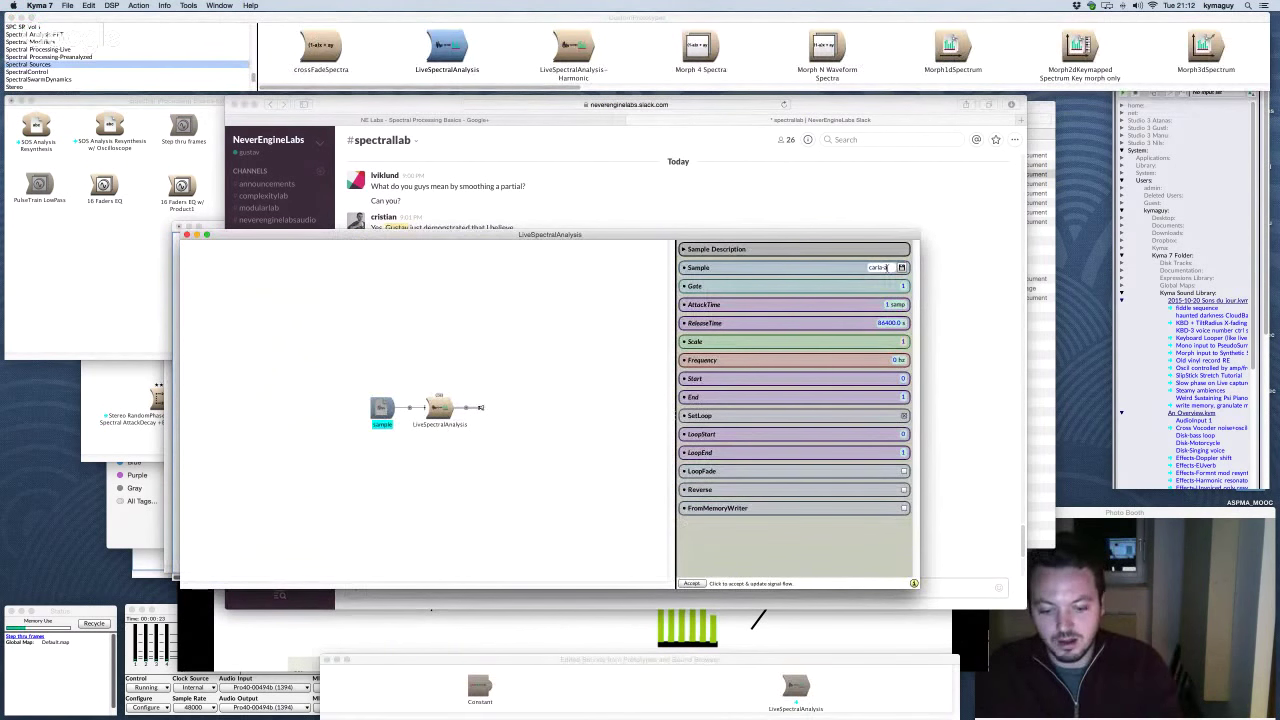
pyautogui.write('-aou')
pyautogui.click(383, 408)
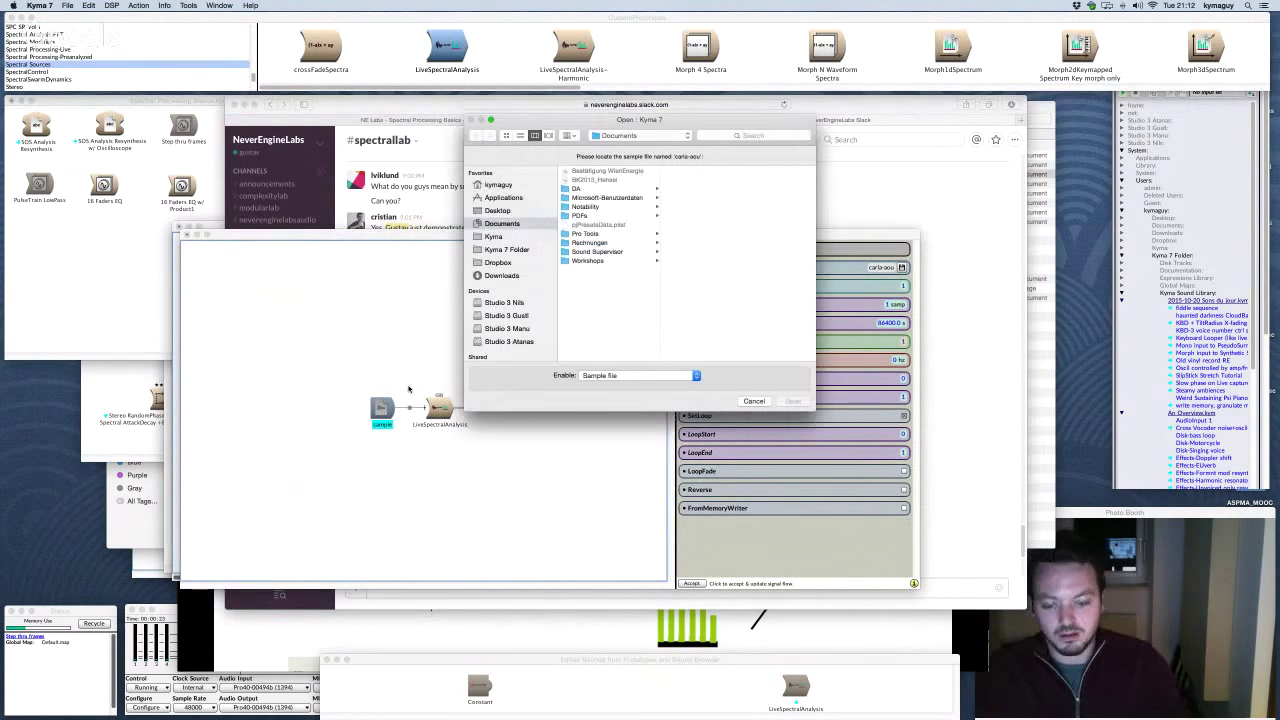
pyautogui.click(754, 401)
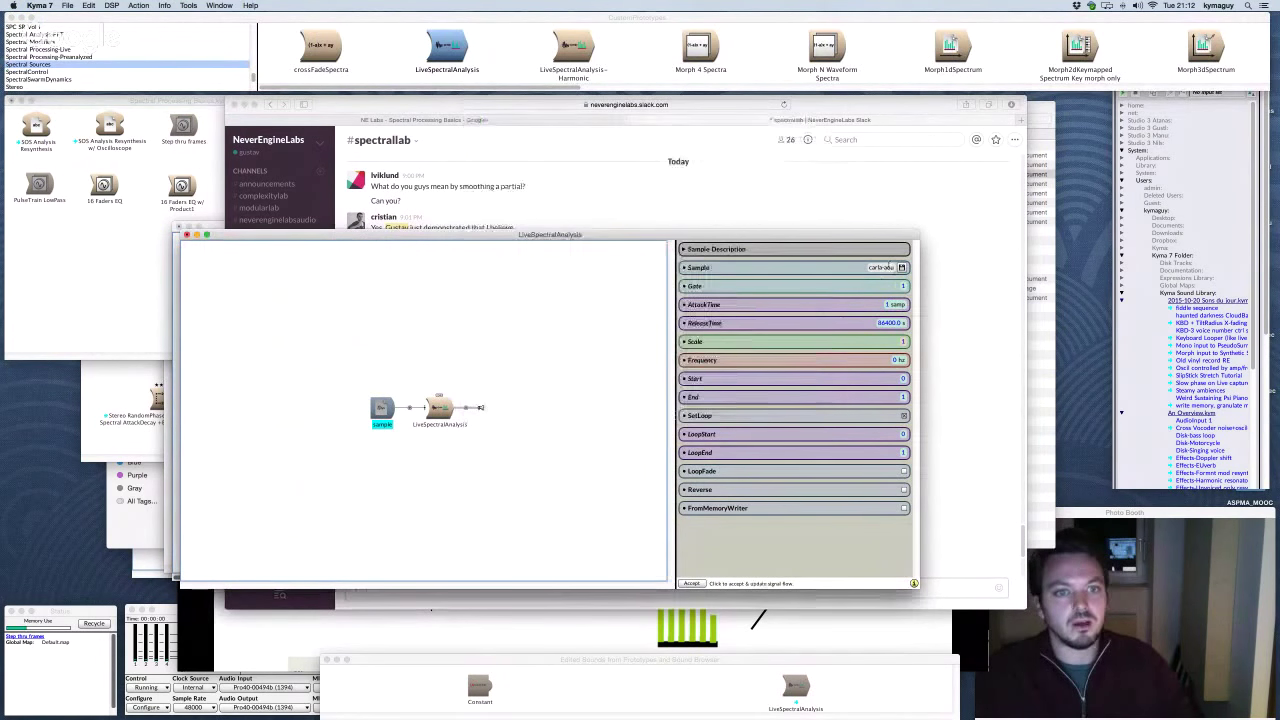
# Step: Set the file of the sample feeding LiveSpectralAnalysis to aou-carla
pyautogui.click(889, 267)
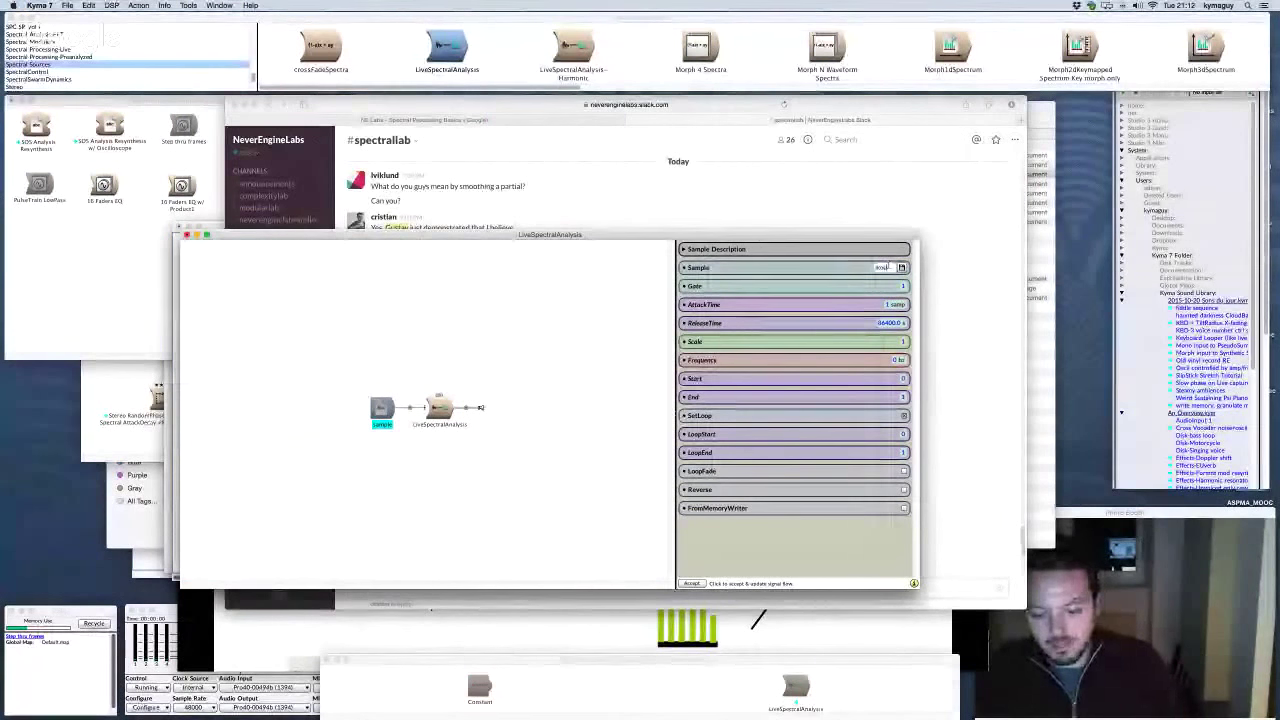
pyautogui.write('carla-aou')
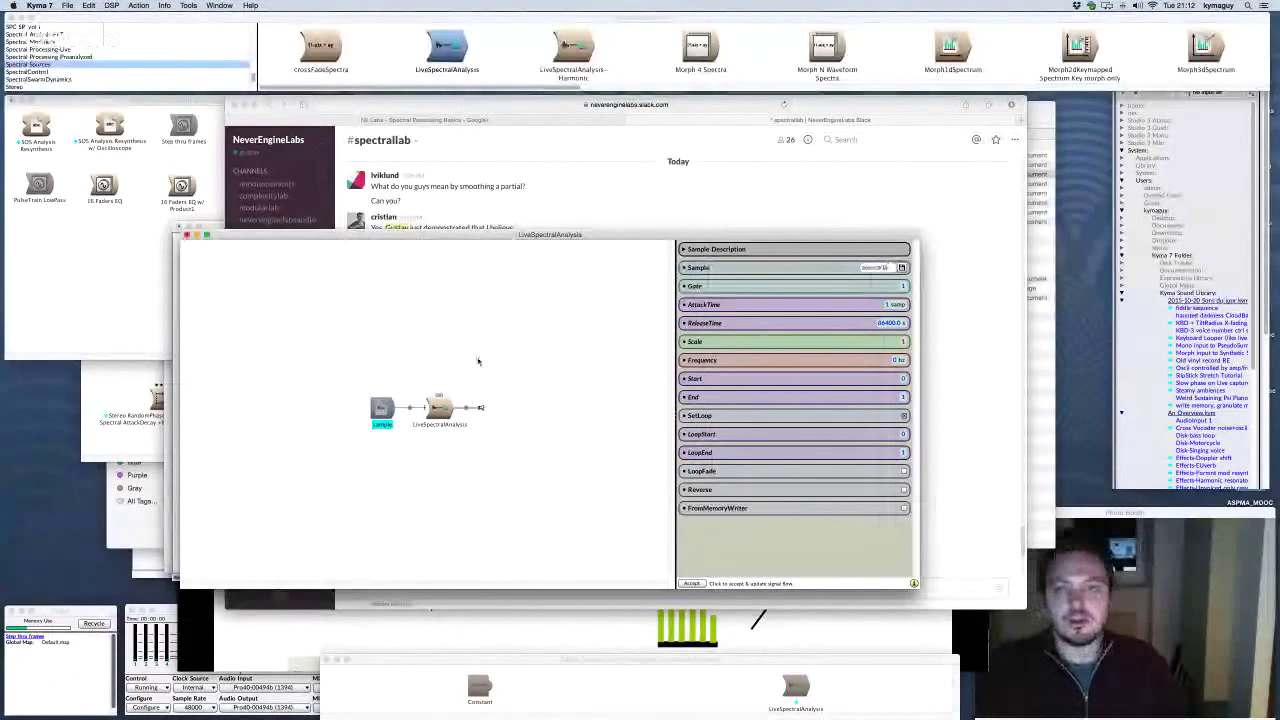
pyautogui.click(478, 361)
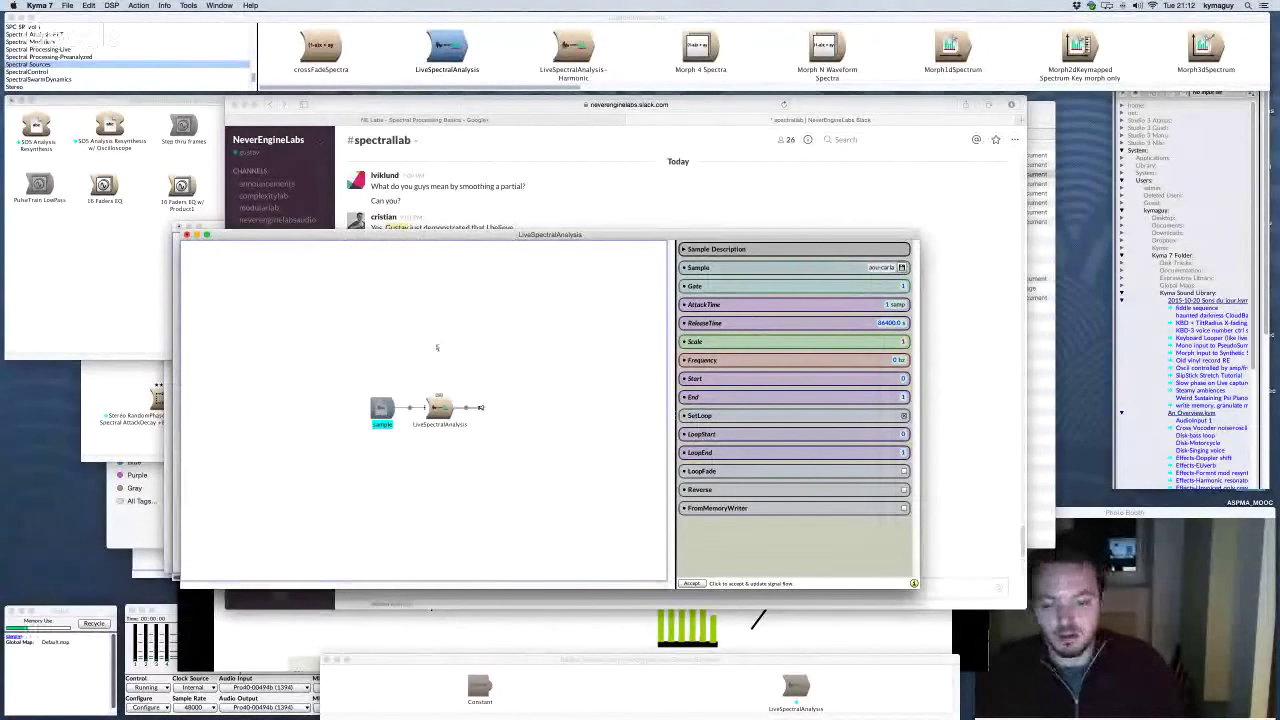
# Step: Find the Oscilloscope Display prototype and insert it after LiveSpectralAnalysis in the signal flow
pyautogui.press('super+f')
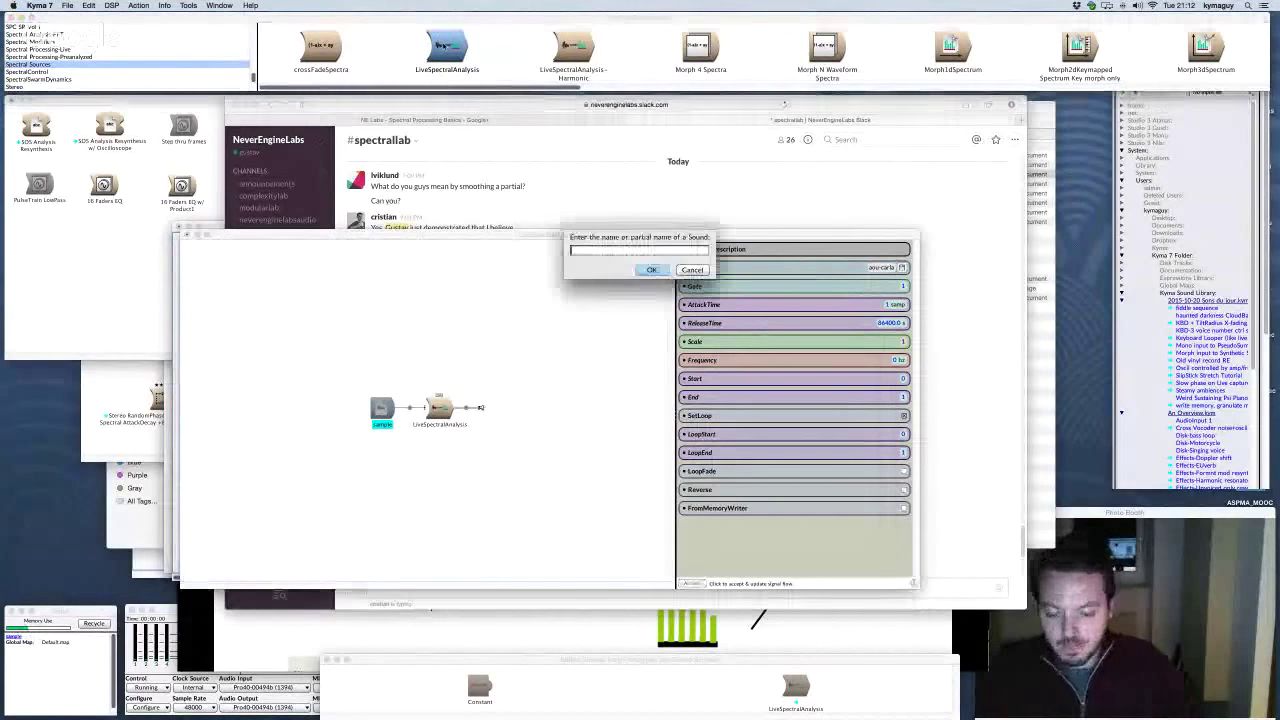
pyautogui.write('oscilloscope')
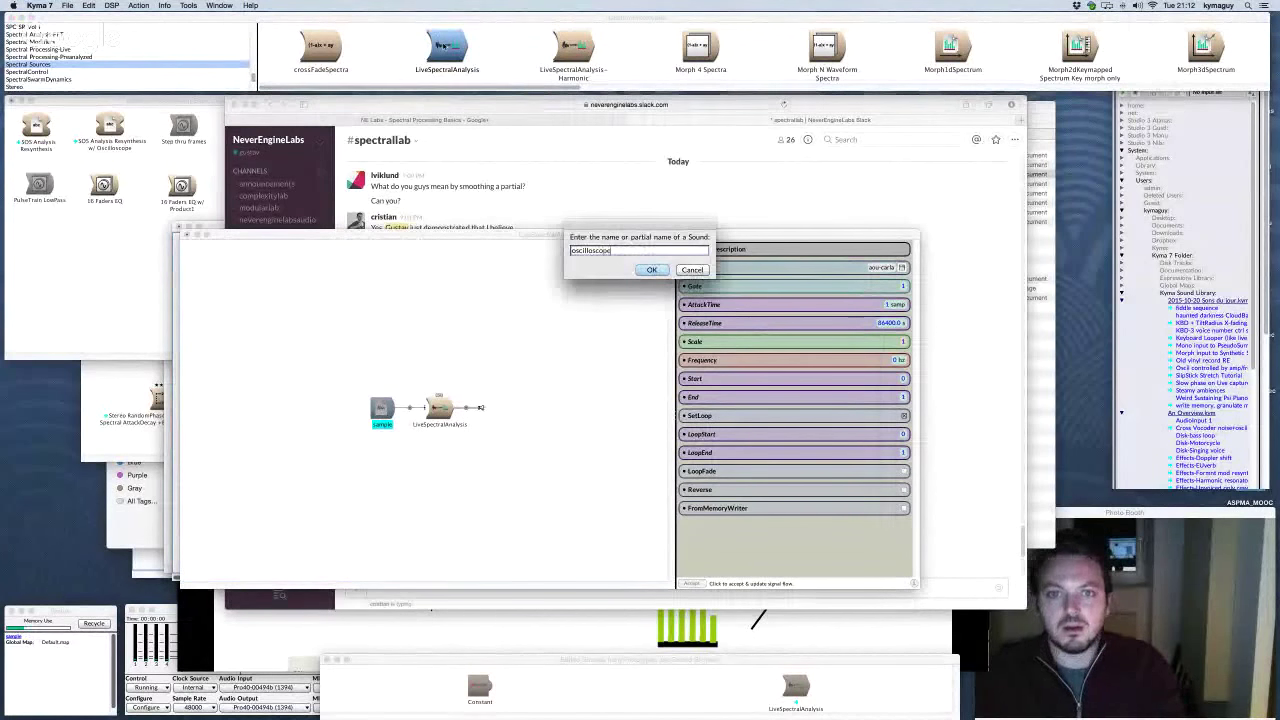
pyautogui.press('Return')
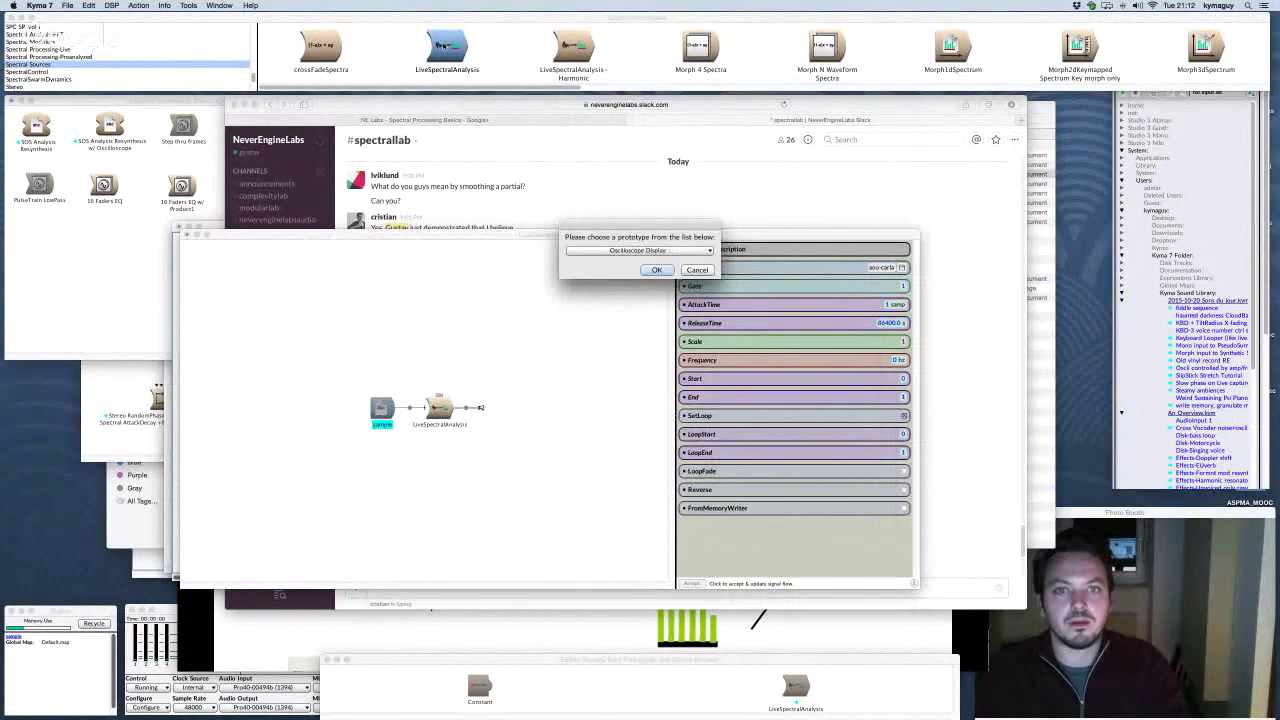
pyautogui.press('Return')
pyautogui.moveTo(611, 45); pyautogui.dragTo(476, 407)
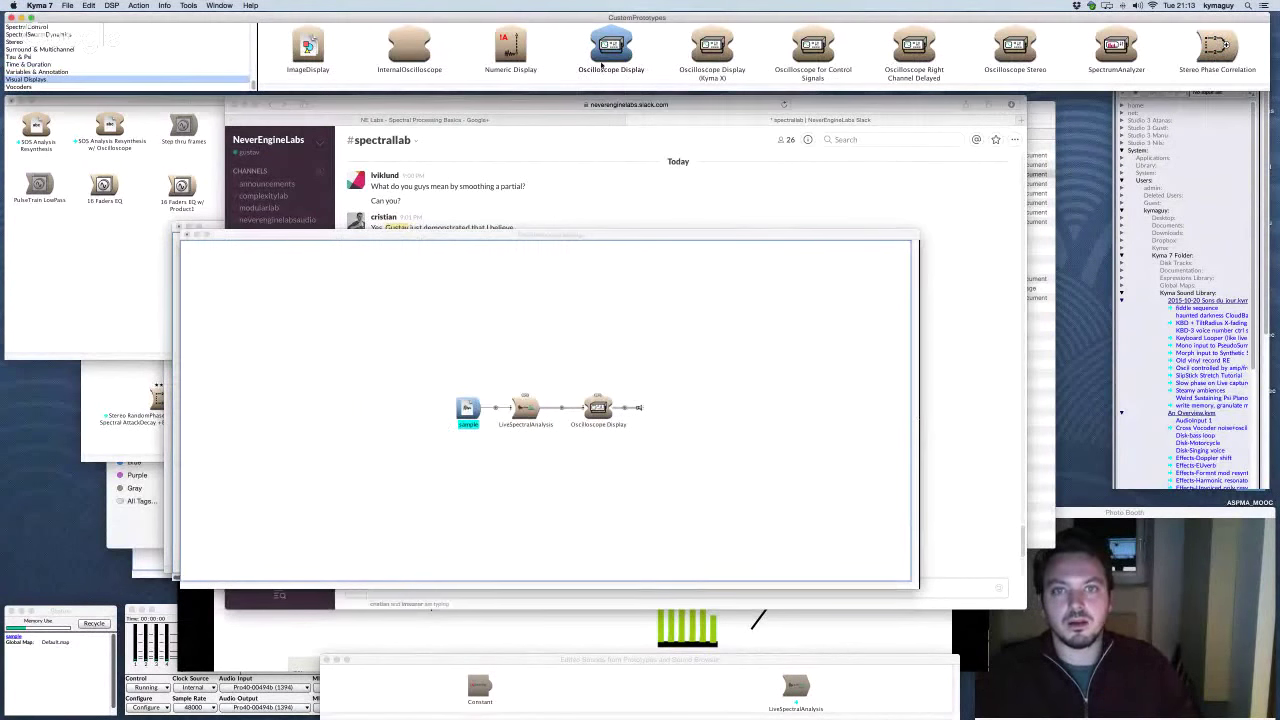
# Step: Find the OscillatorBank prototype and add it after the Oscilloscope Display in the signal flow
pyautogui.press('super+b')
pyautogui.write('oscillat')
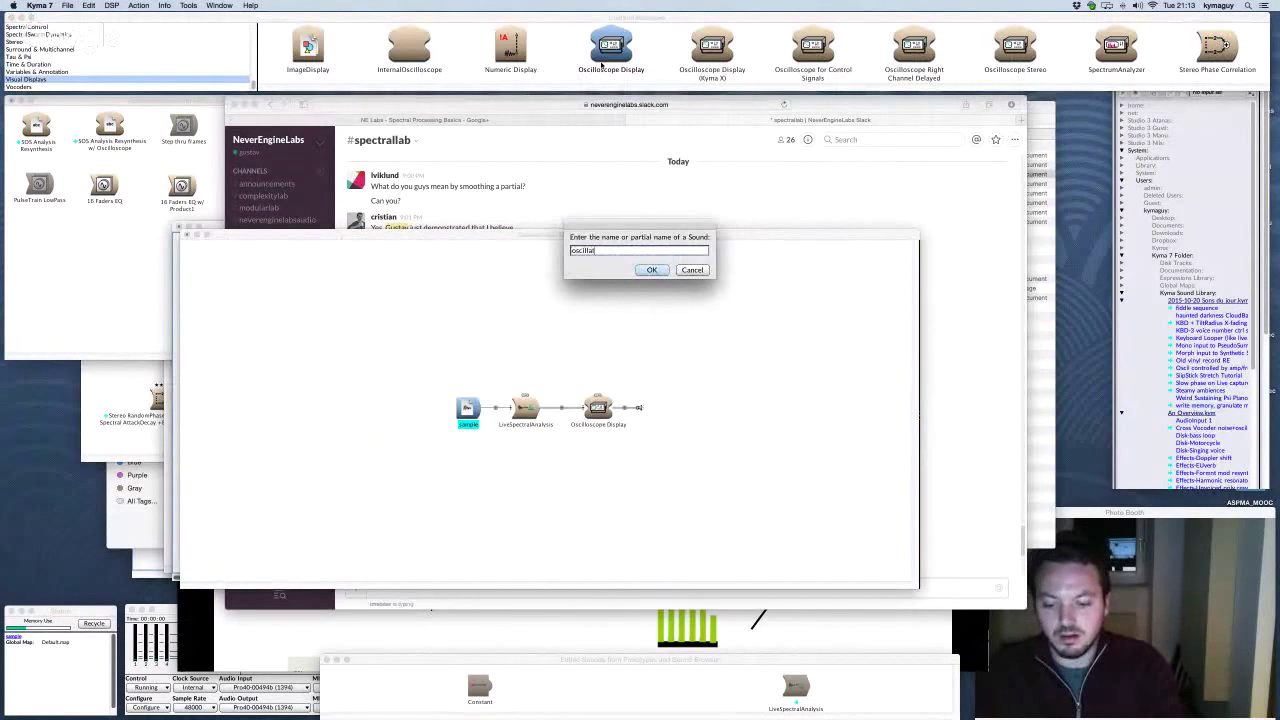
pyautogui.write('orbank*')
pyautogui.press('Return')
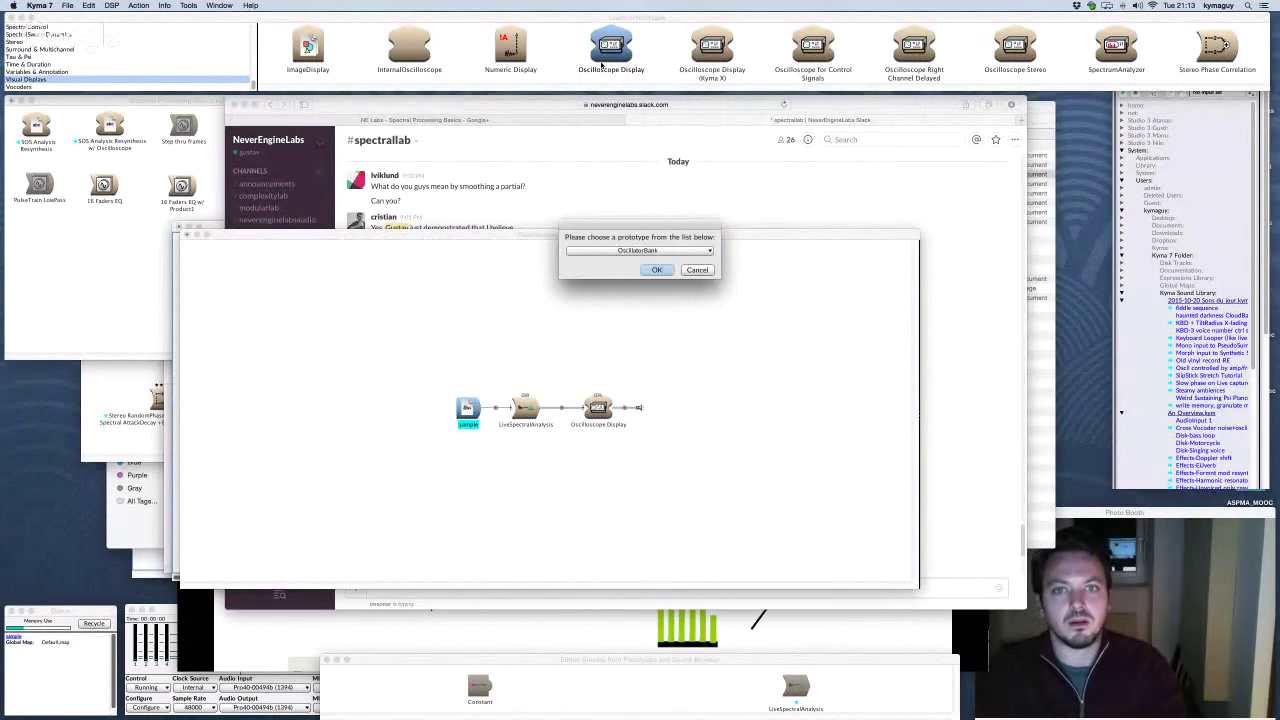
pyautogui.press('Return')
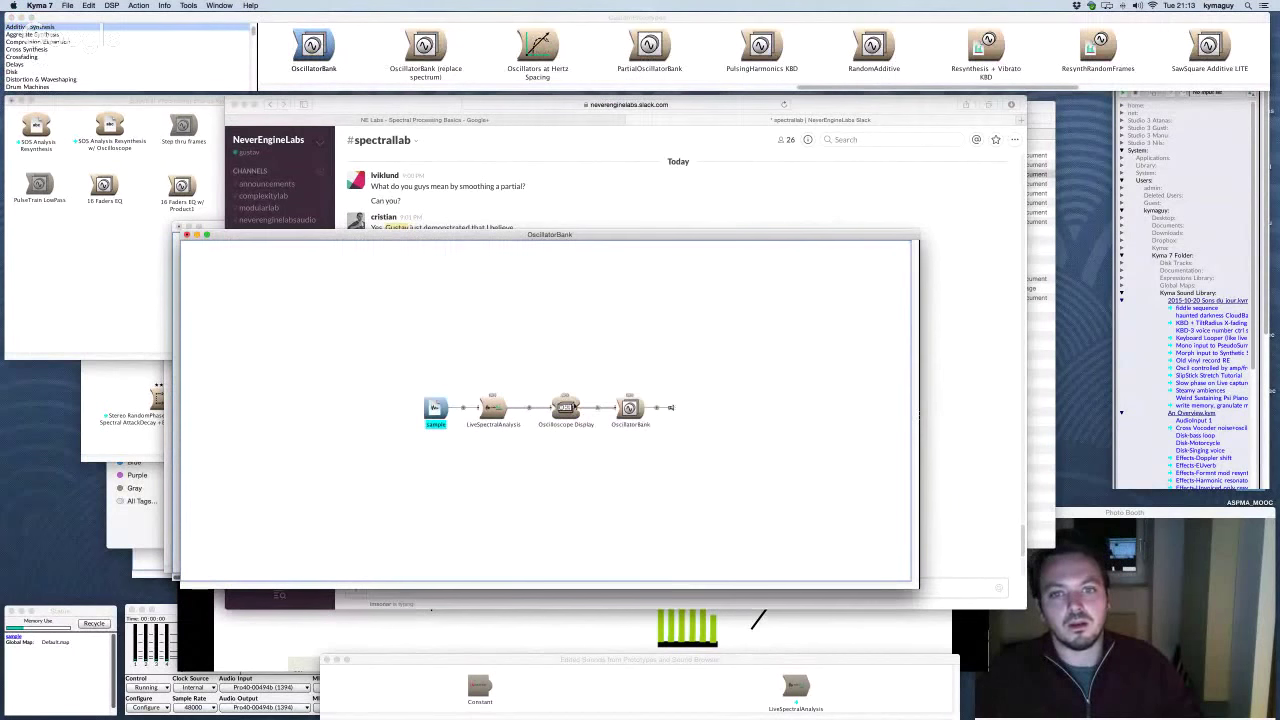
# Step: Set the Oscilloscope Display's SweepOrTrig to 0 and SweepFreq to 128 samp, and turn off Right
pyautogui.click(903, 333)
pyautogui.write('1')
pyautogui.press('Tab')
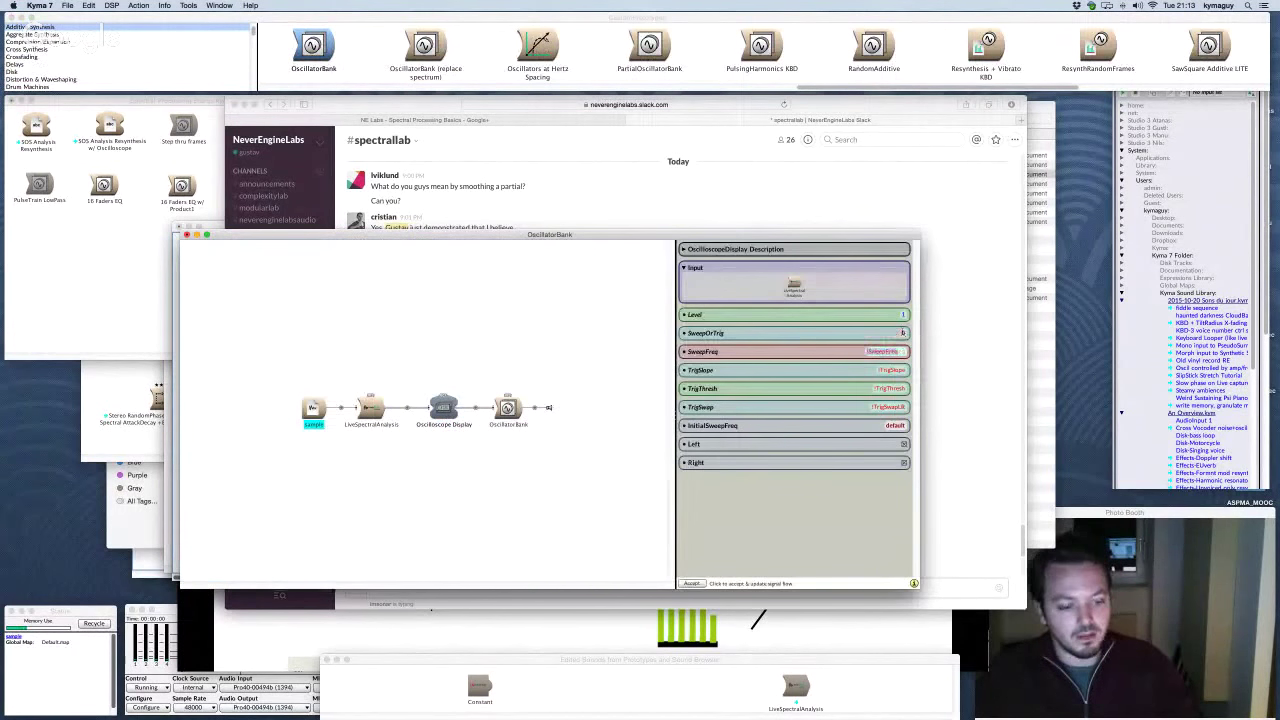
pyautogui.write('128')
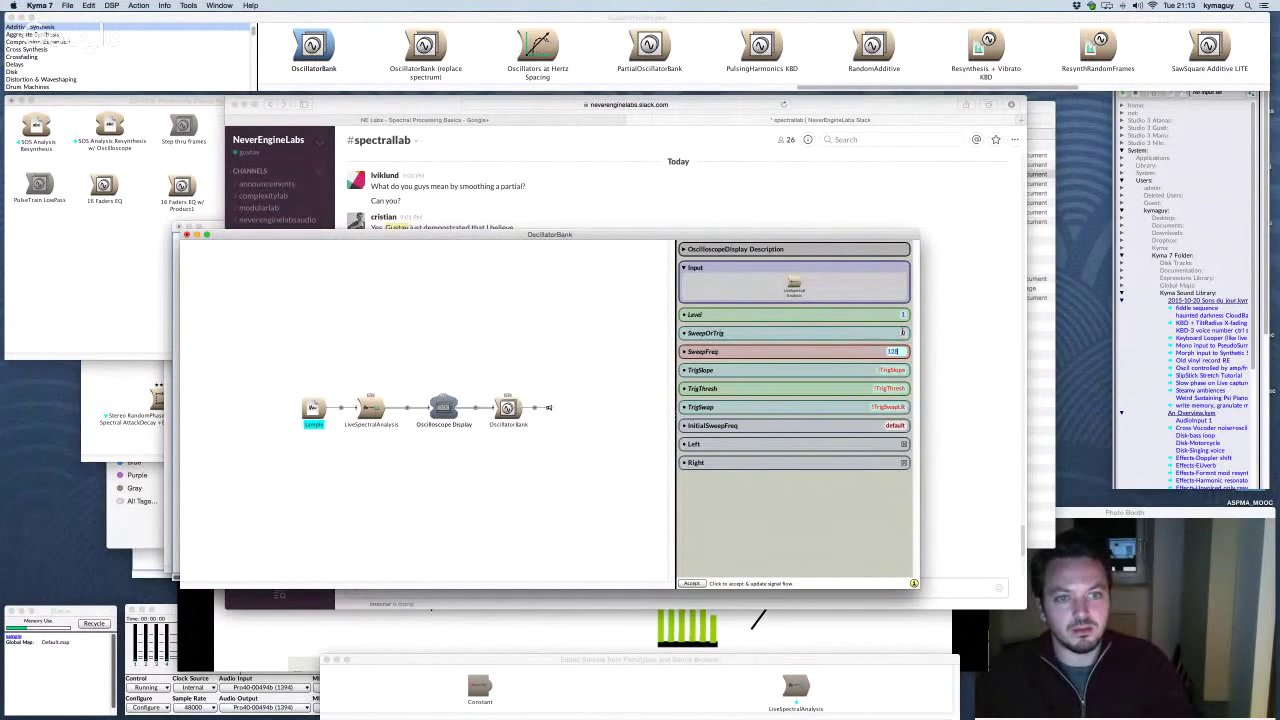
pyautogui.write(' samp')
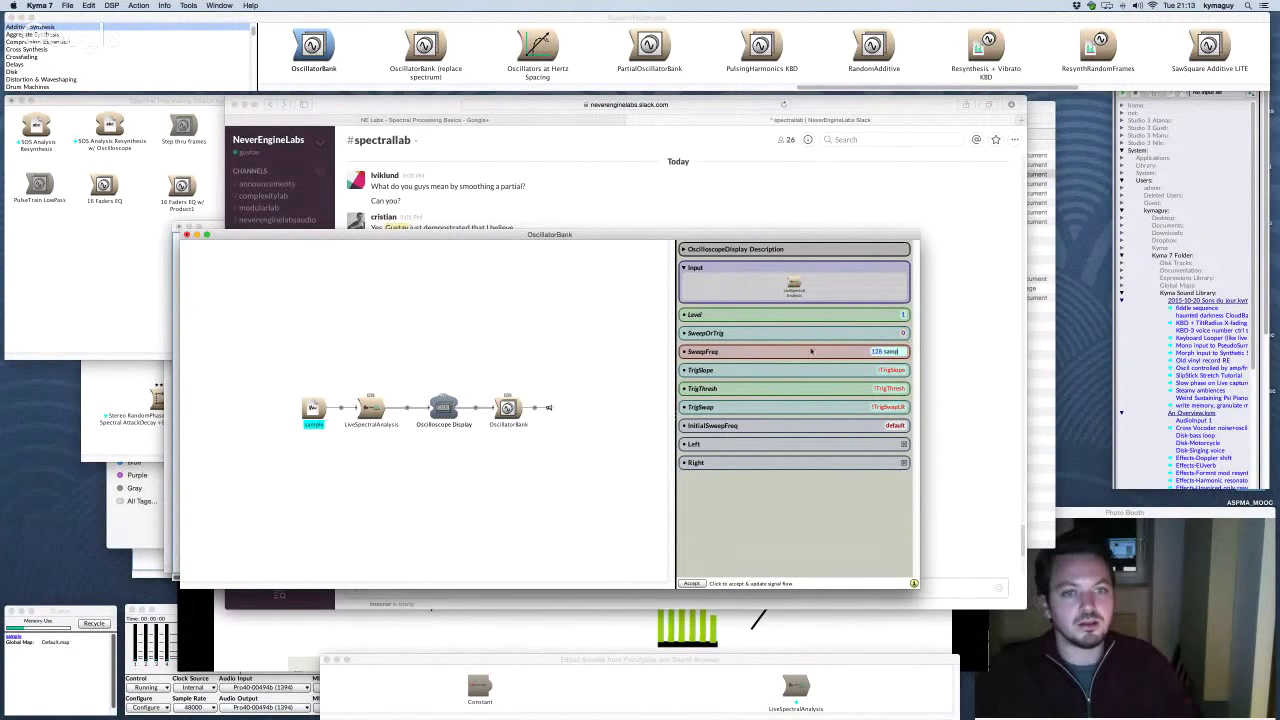
pyautogui.press('Return')
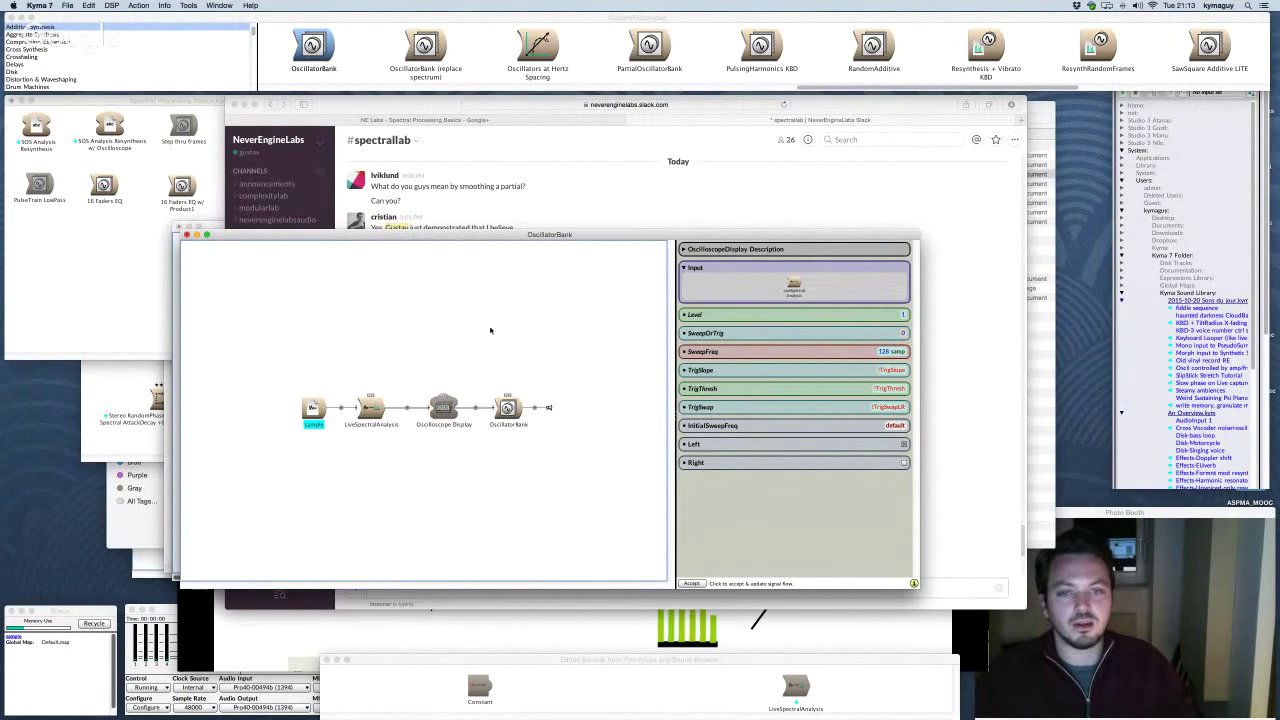
pyautogui.click(472, 340)
# Step: Check the parameters of the sample and LiveSpectralAnalysis, and play the OscillatorBank sound
pyautogui.doubleClick(434, 408)
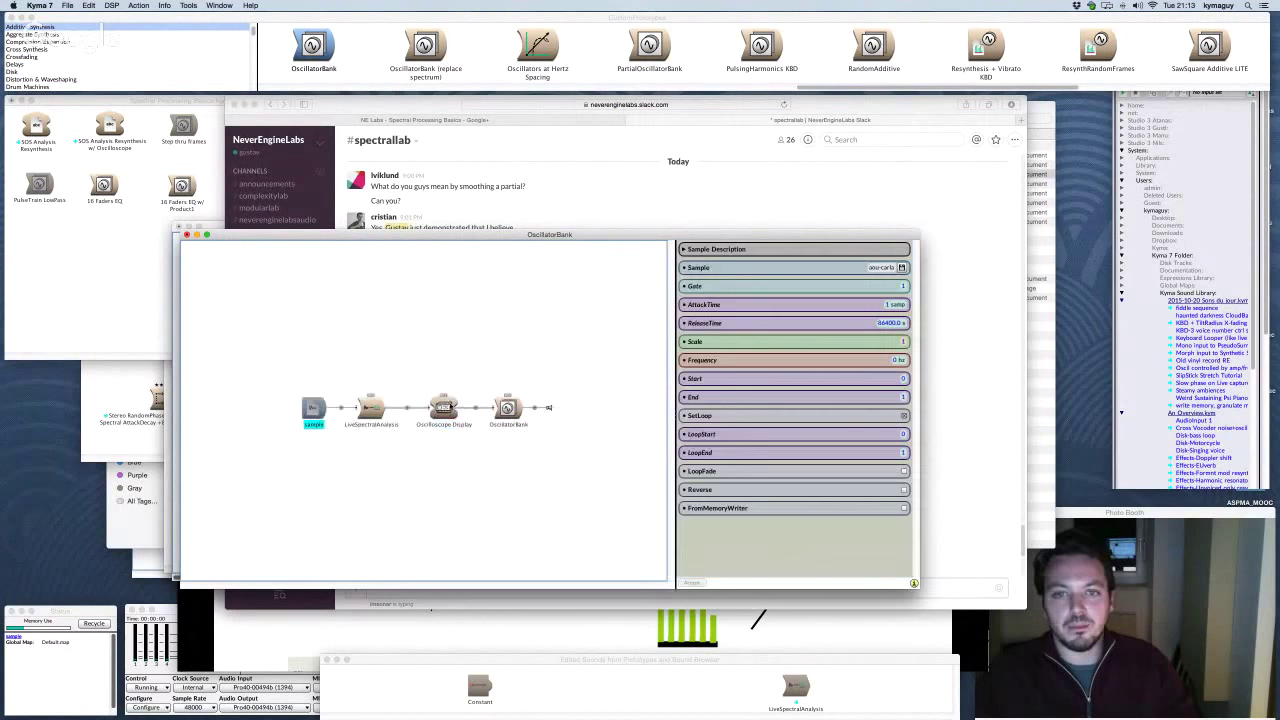
pyautogui.doubleClick(372, 408)
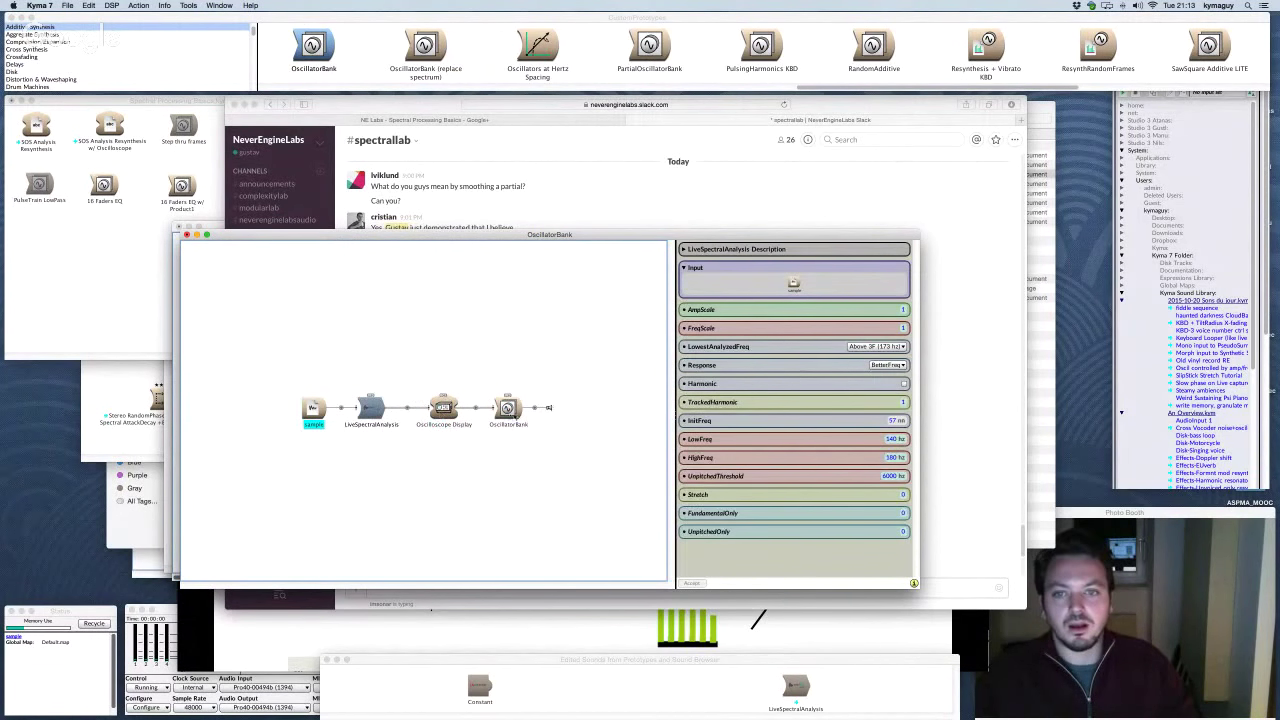
pyautogui.click(508, 408)
pyautogui.hotkey('ctrl', 'p')
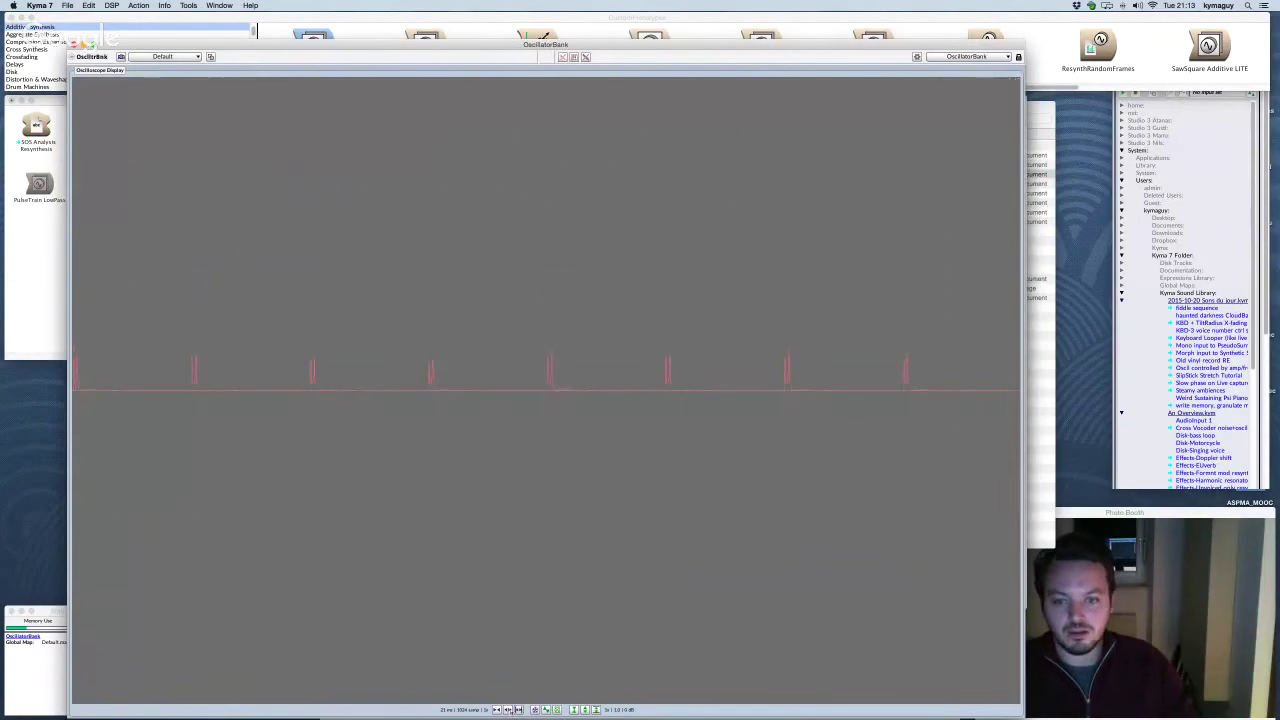
# Step: Narrow the oscilloscope's time range to 128 samples to examine the spectrum, and close the control surface
pyautogui.click(507, 709)
pyautogui.click(507, 709)
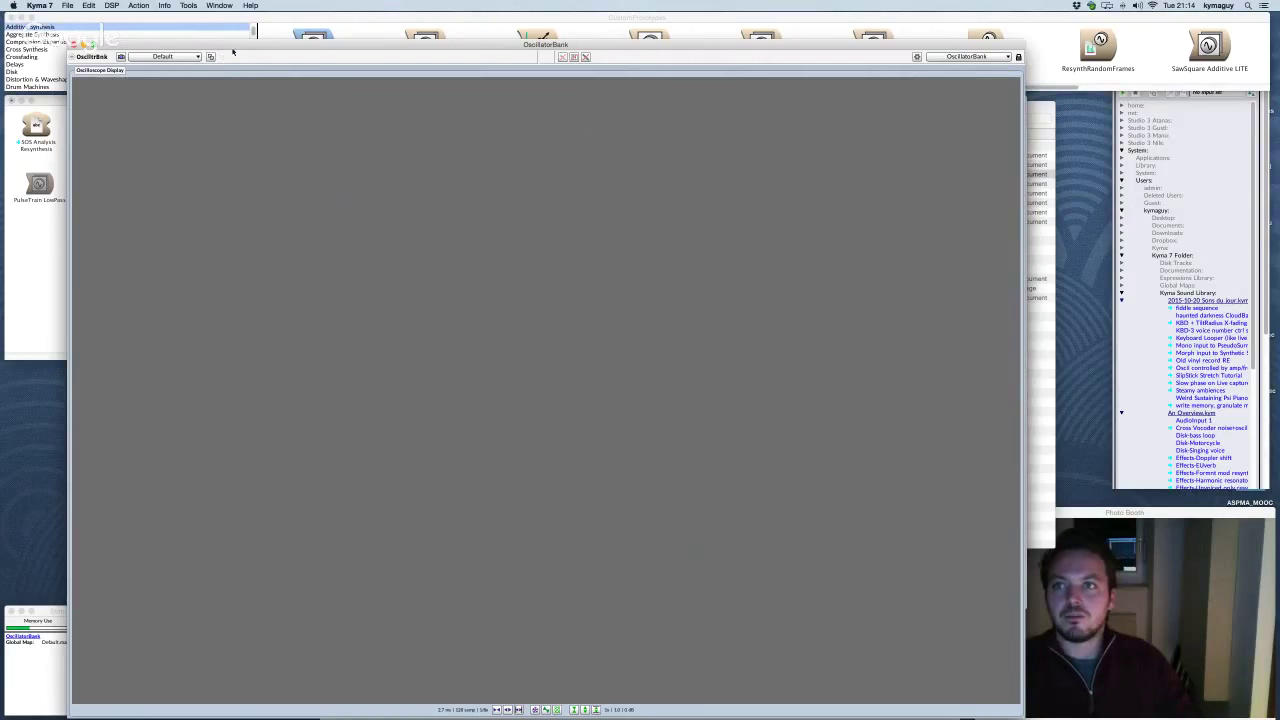
pyautogui.moveTo(232, 47); pyautogui.dragTo(242, 37)
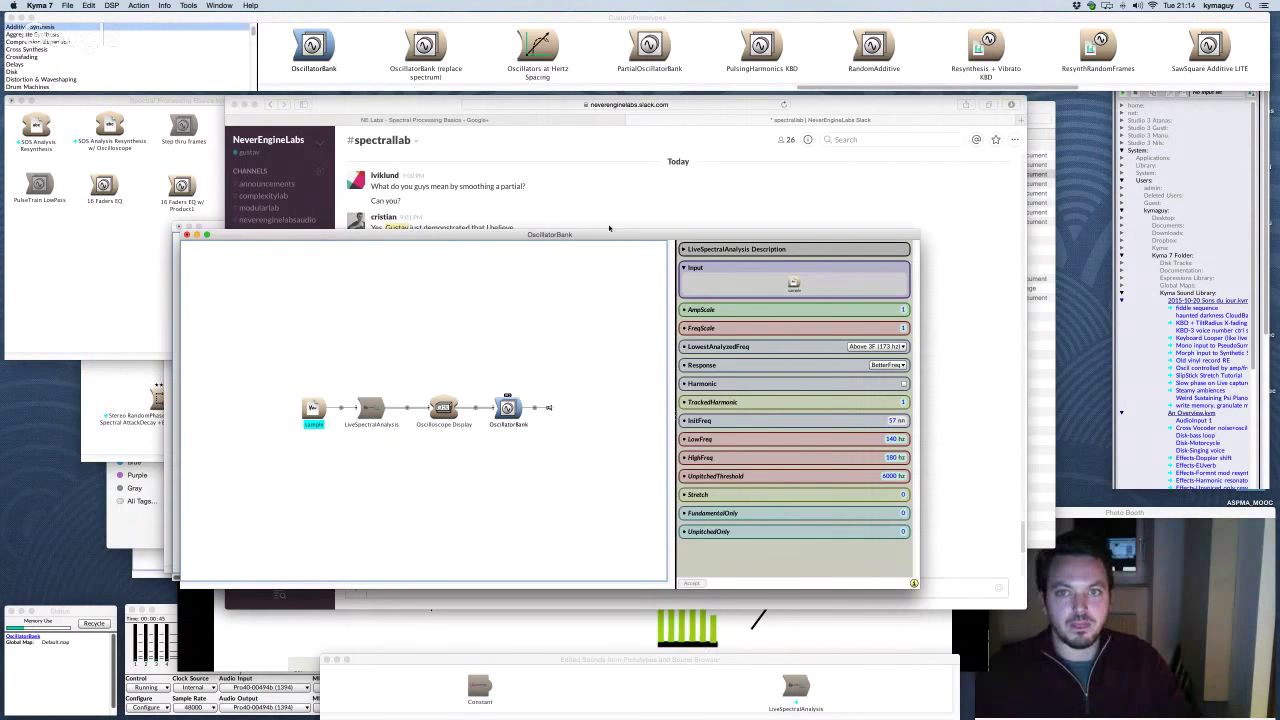
# Step: Switch to Slack and post "ok, anymore questions? feel free to ask - now it's the time" in #spectrallab, followed by a smiley
pyautogui.press('super+Tab')
pyautogui.scroll(-5, 560, 420)
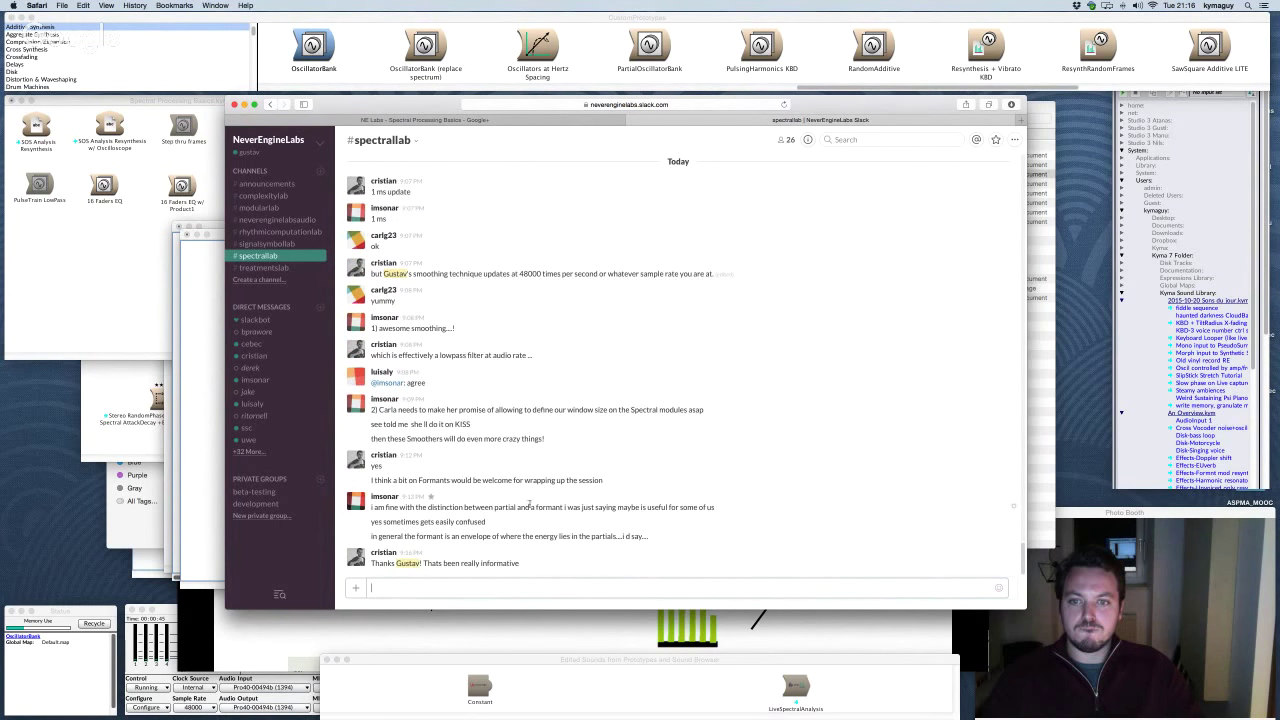
pyautogui.rightClick(486, 589)
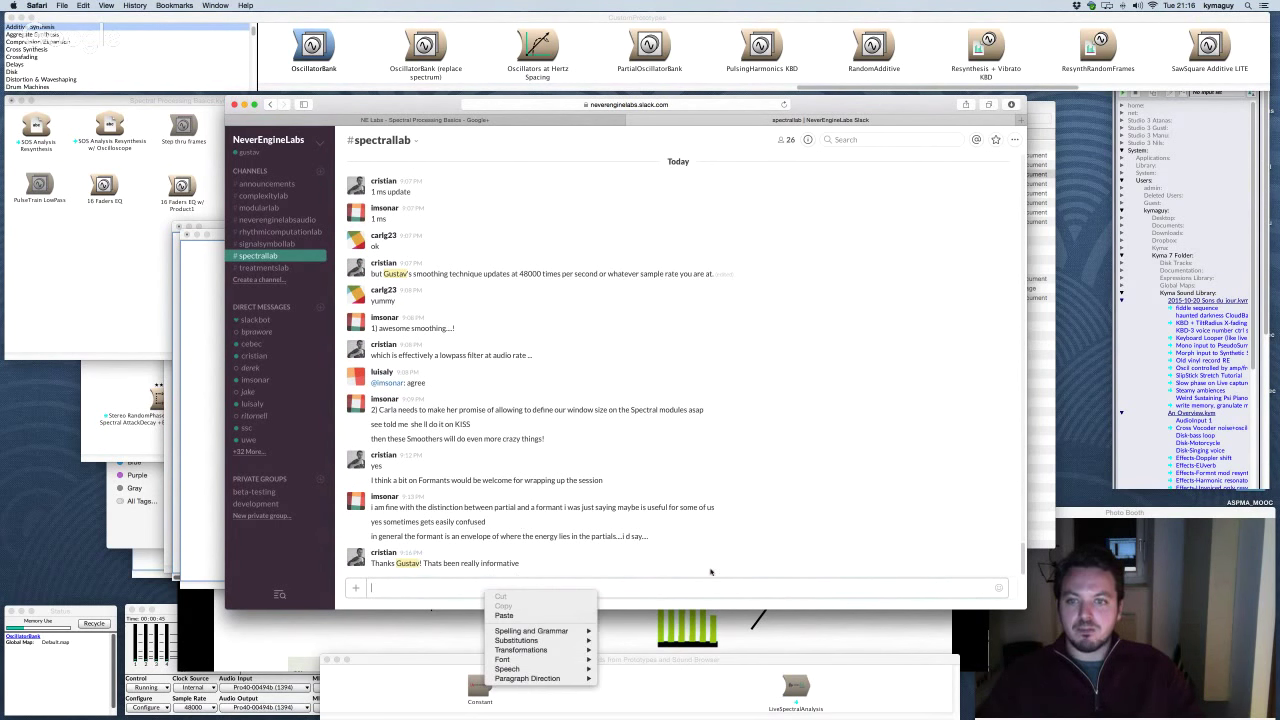
pyautogui.click(692, 591)
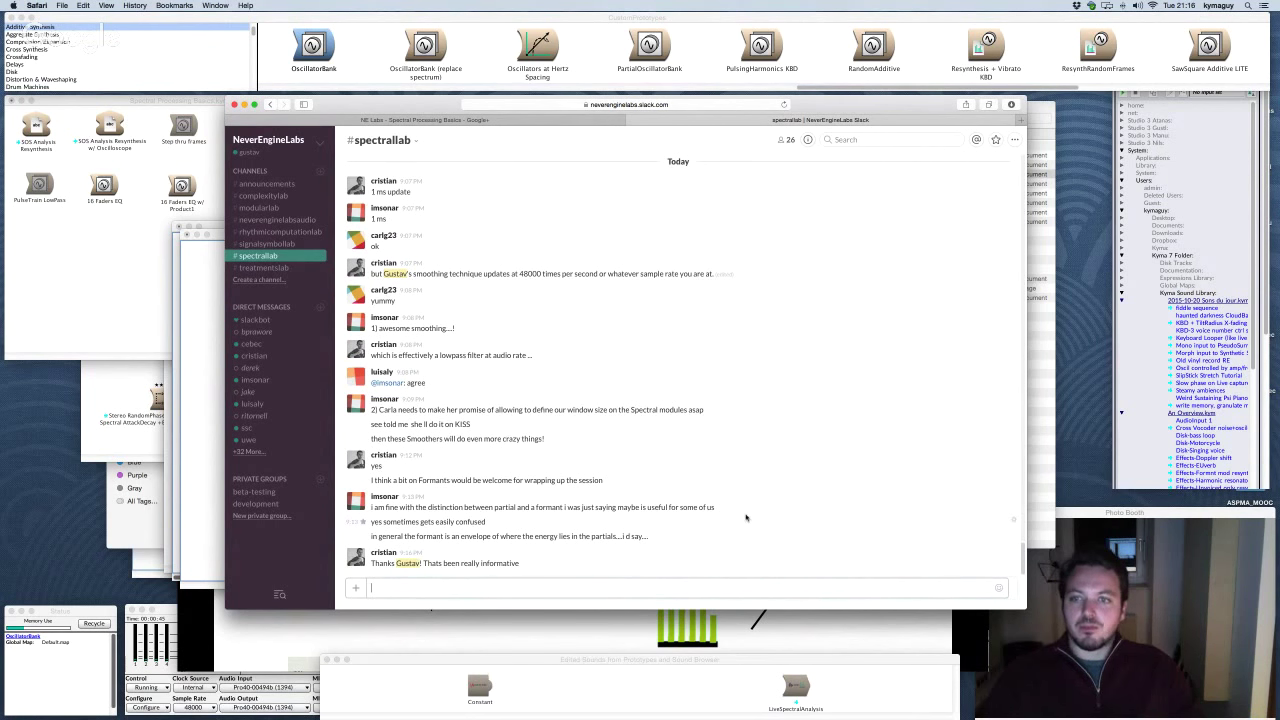
pyautogui.write('ok')
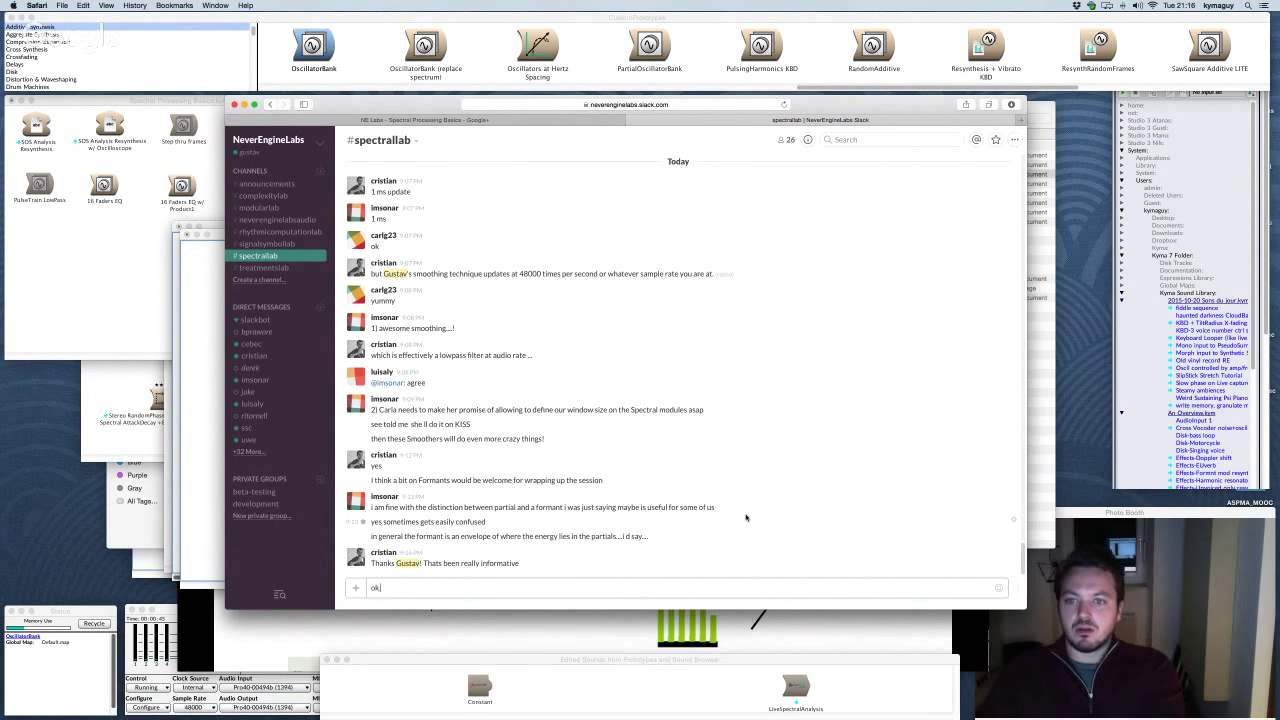
pyautogui.write(', anymore')
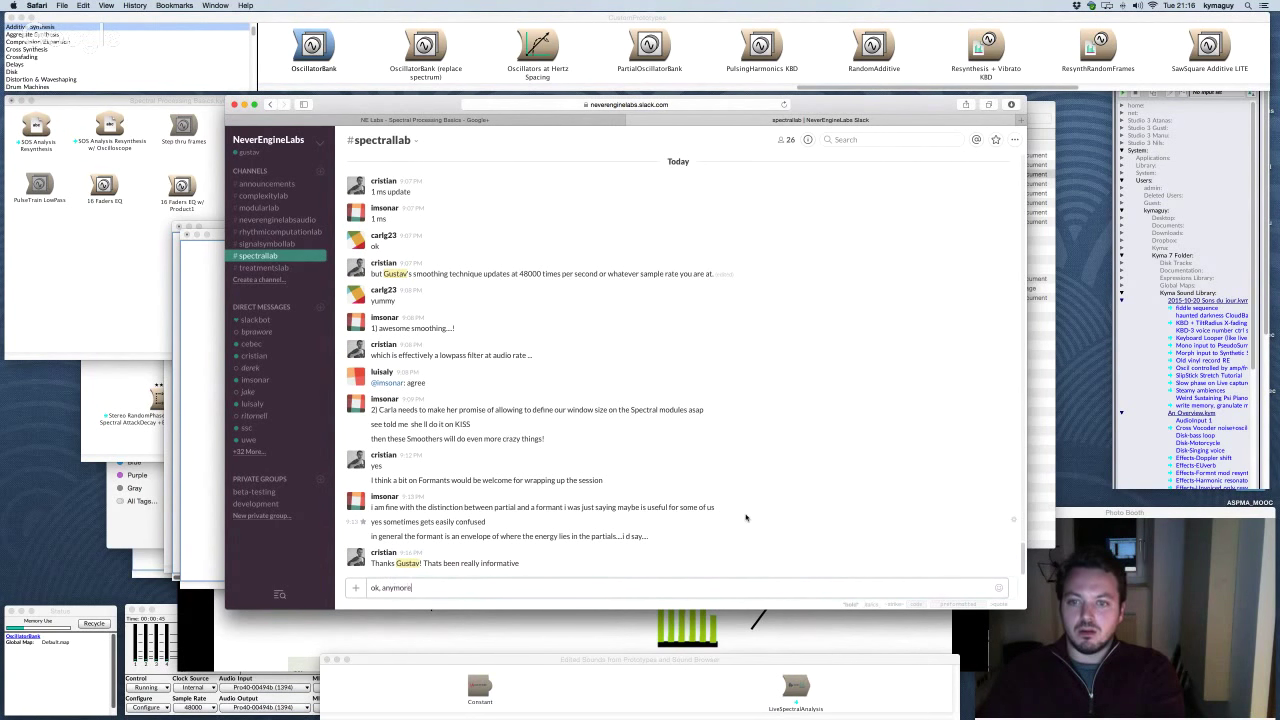
pyautogui.write(' questio')
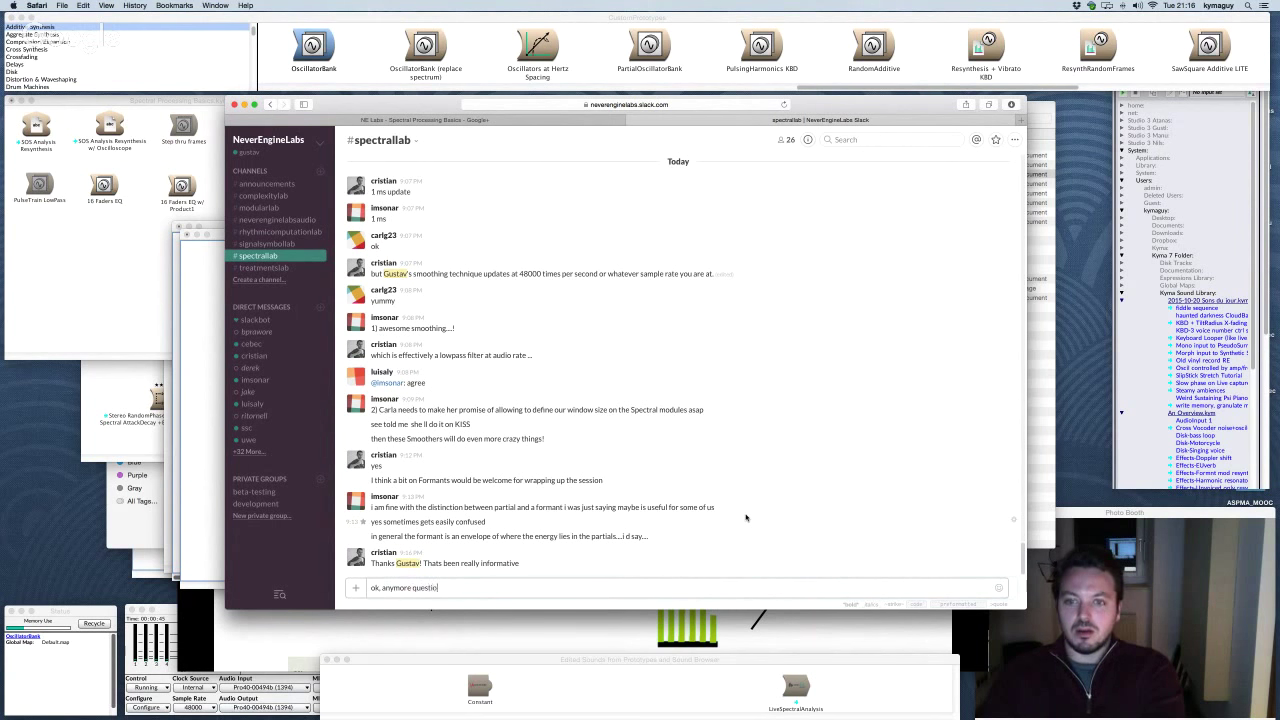
pyautogui.write('n?')
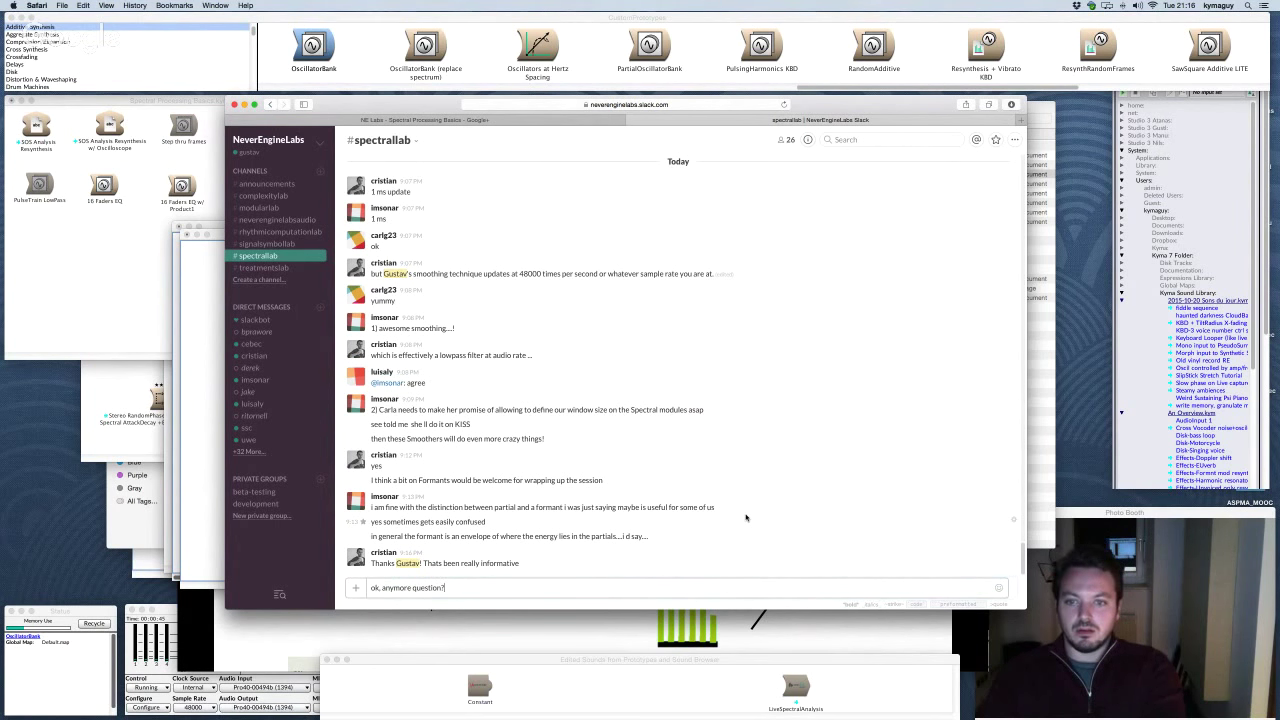
pyautogui.press('Left')
pyautogui.write('s? f')
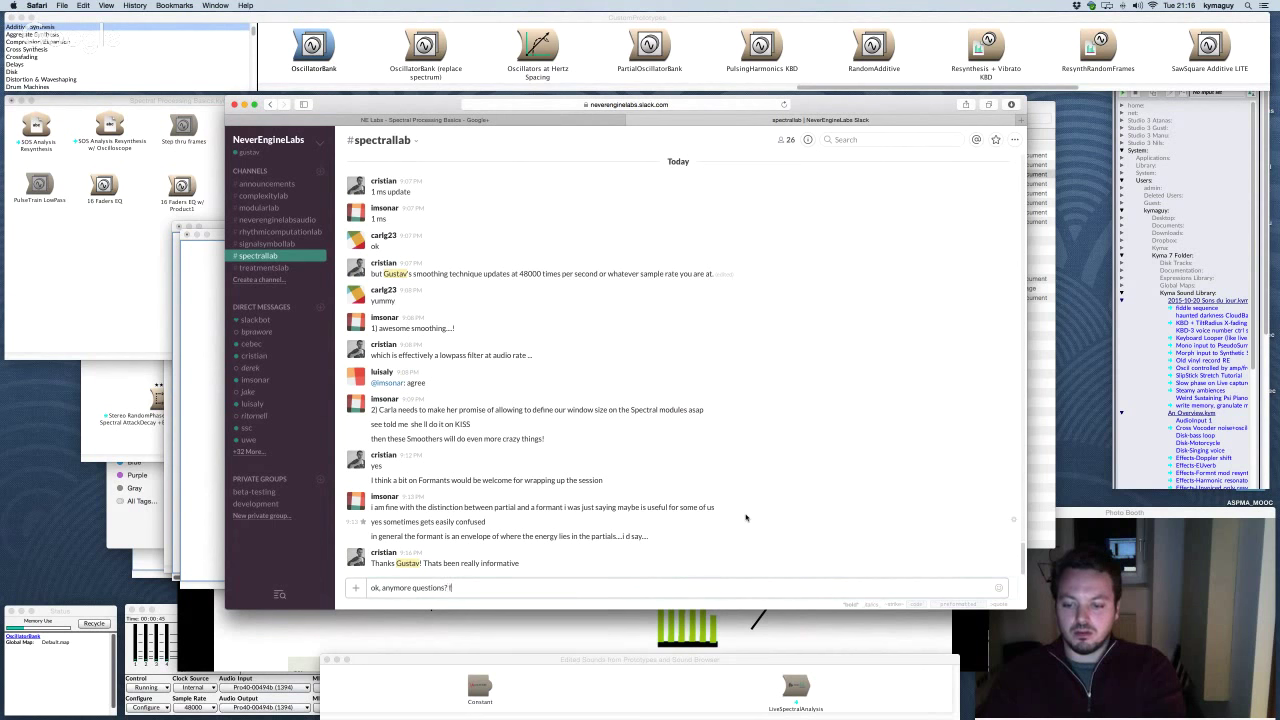
pyautogui.write('eel free to')
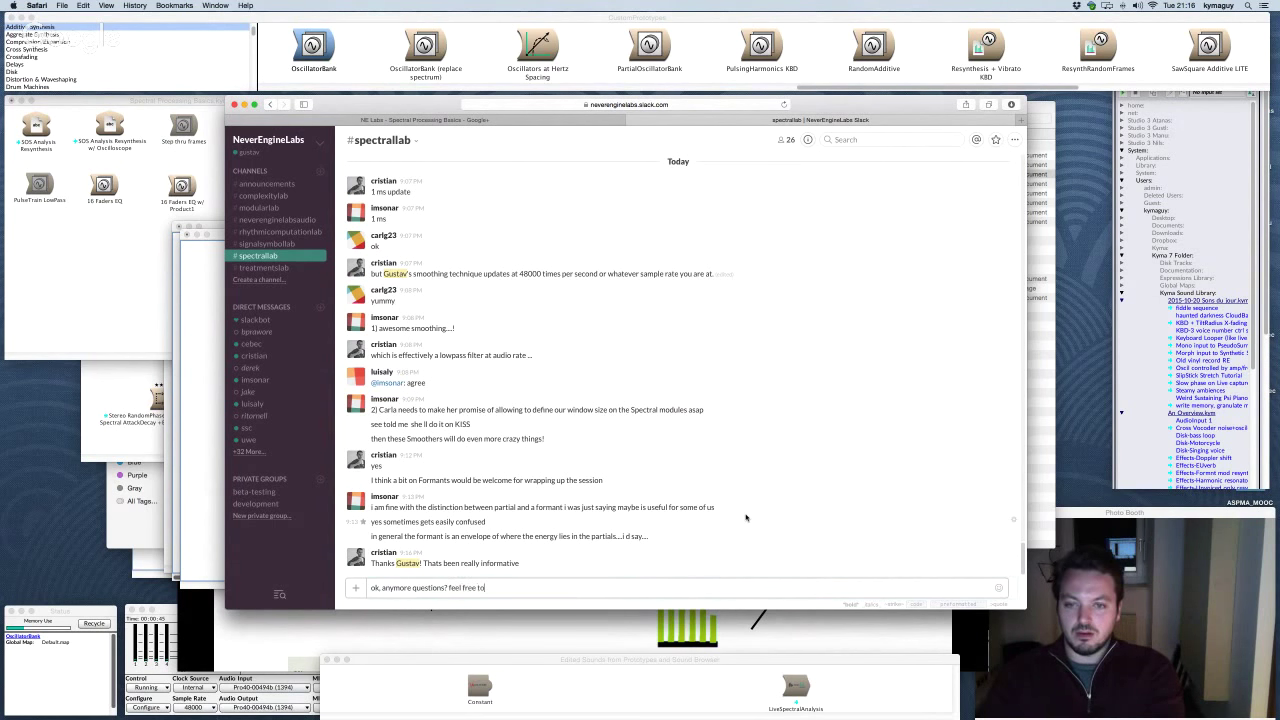
pyautogui.write(' ask')
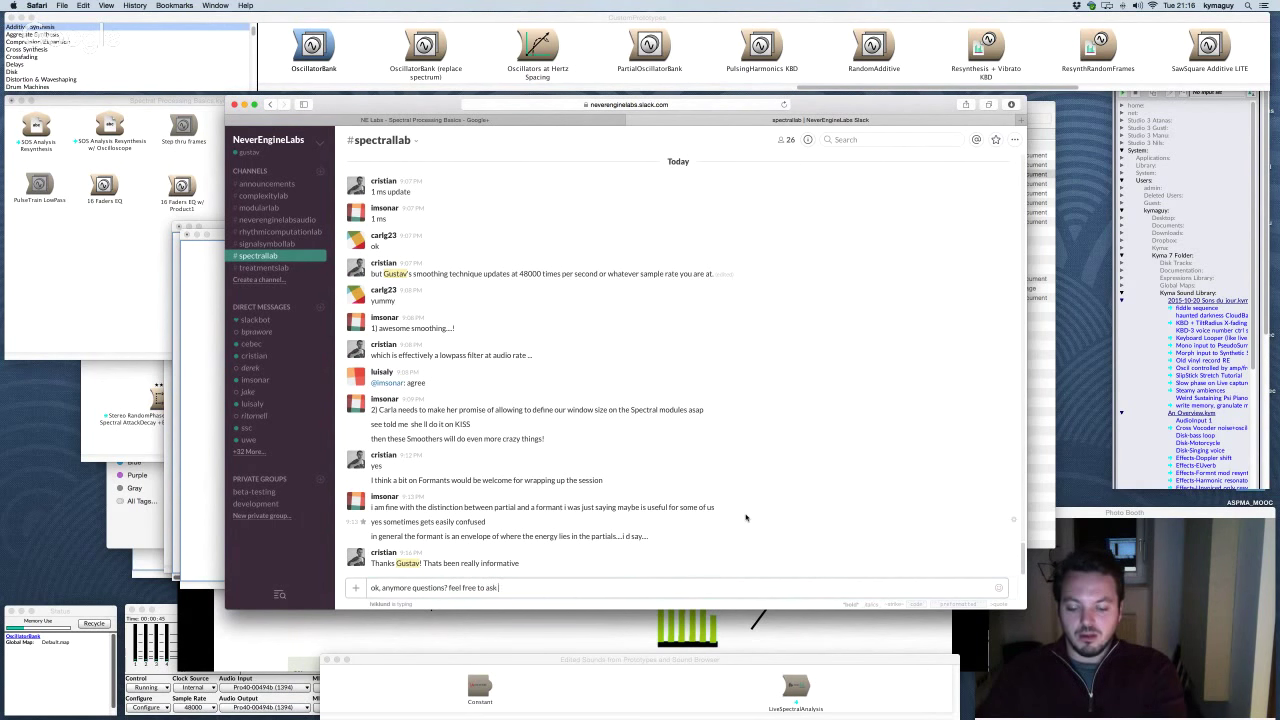
pyautogui.write(' - no')
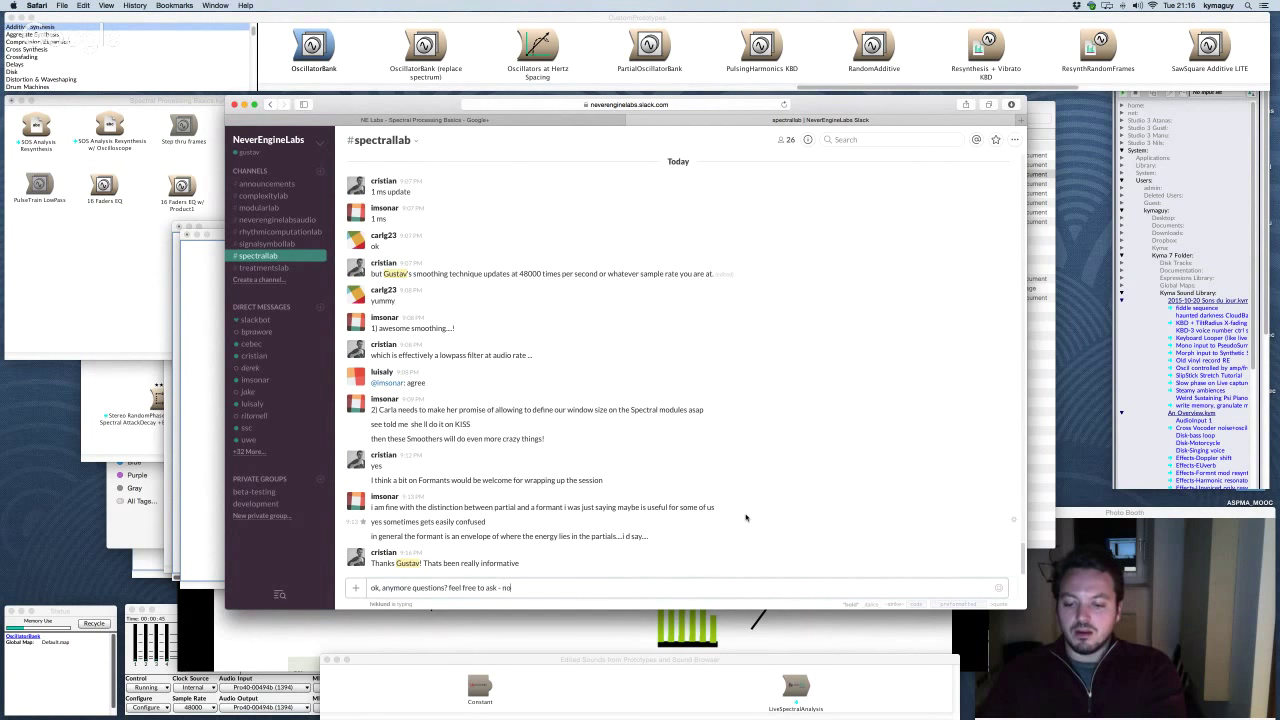
pyautogui.write("w it's the time")
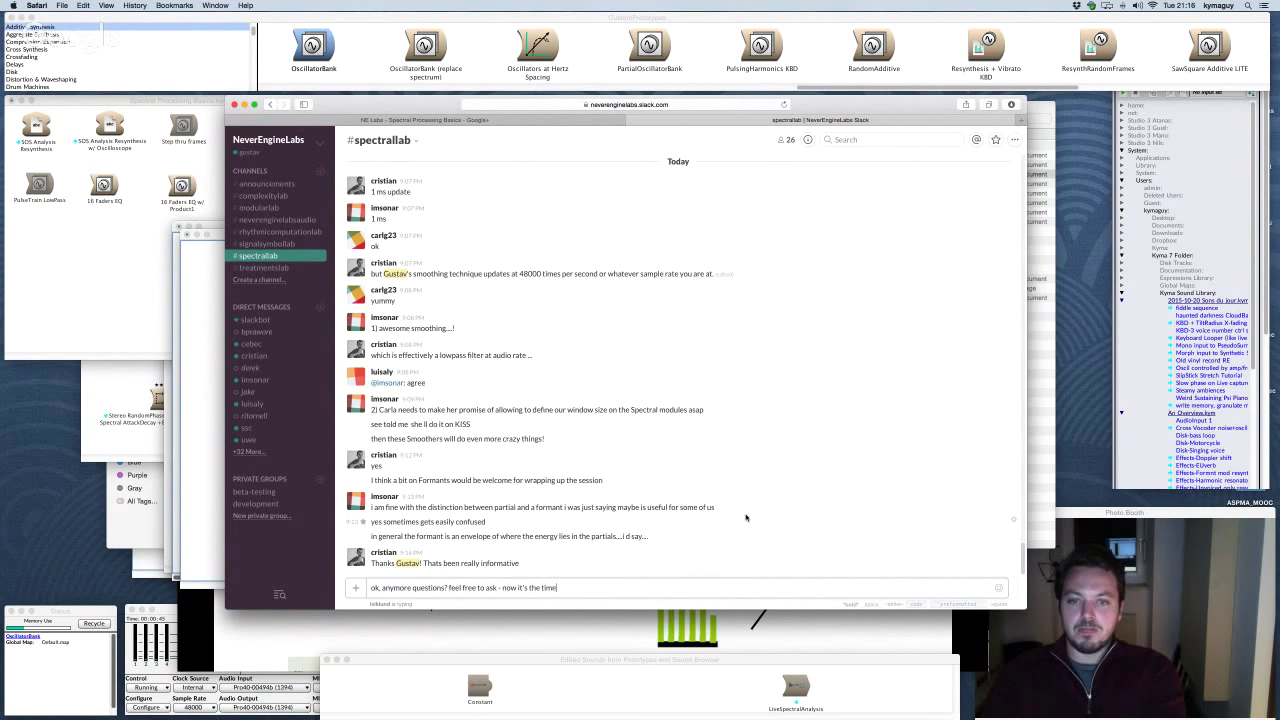
pyautogui.press('Return')
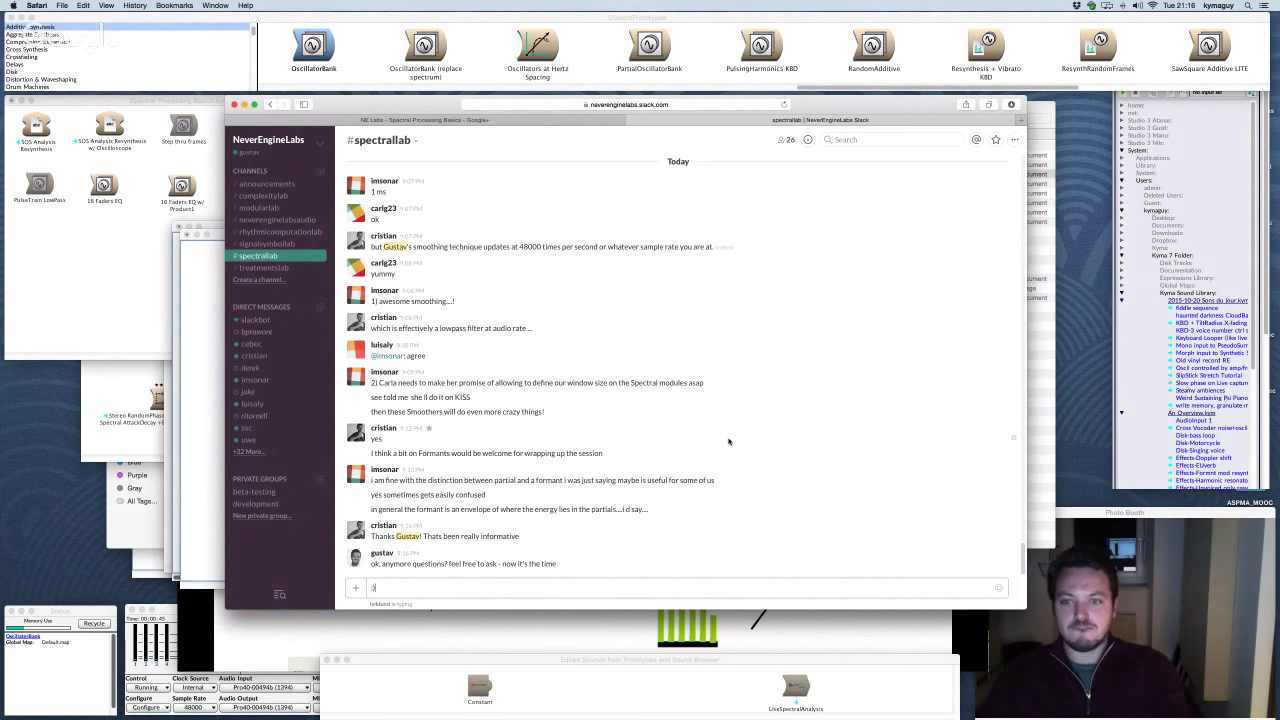
pyautogui.press('Return')
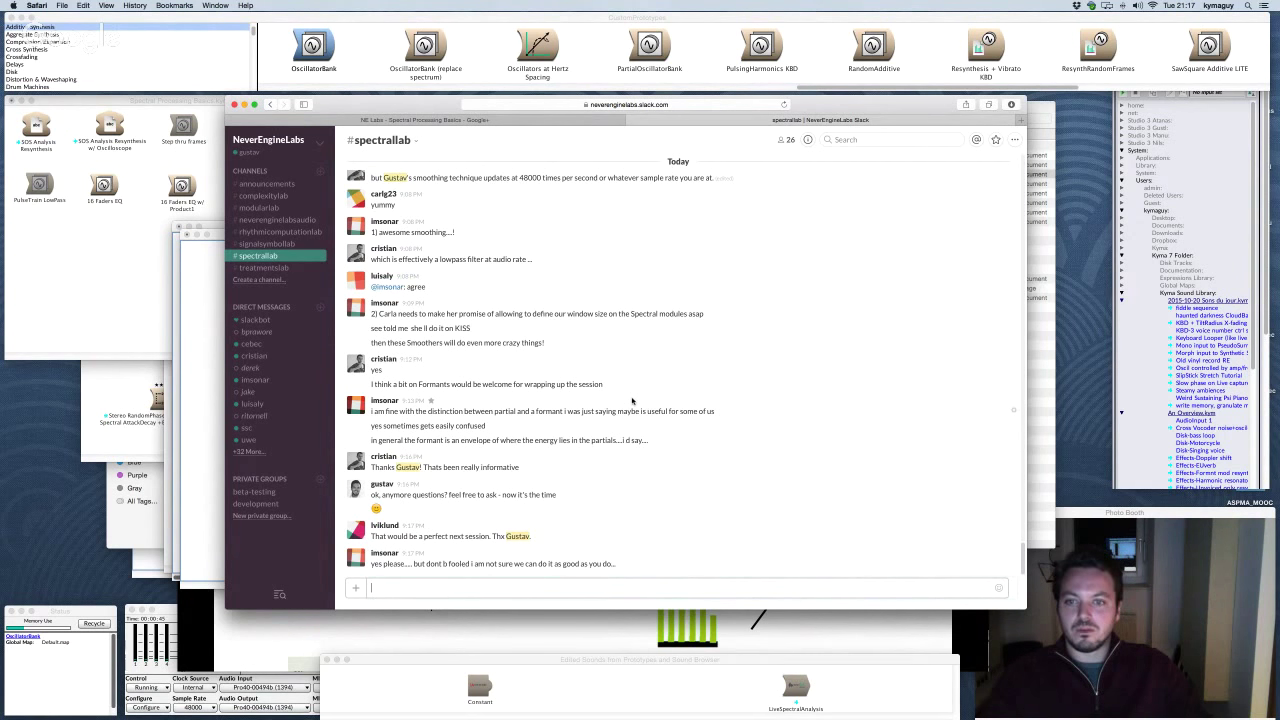
# Step: Post "ok, of there are no more questions I would close the session" in #spectrallab
pyautogui.write('ok')
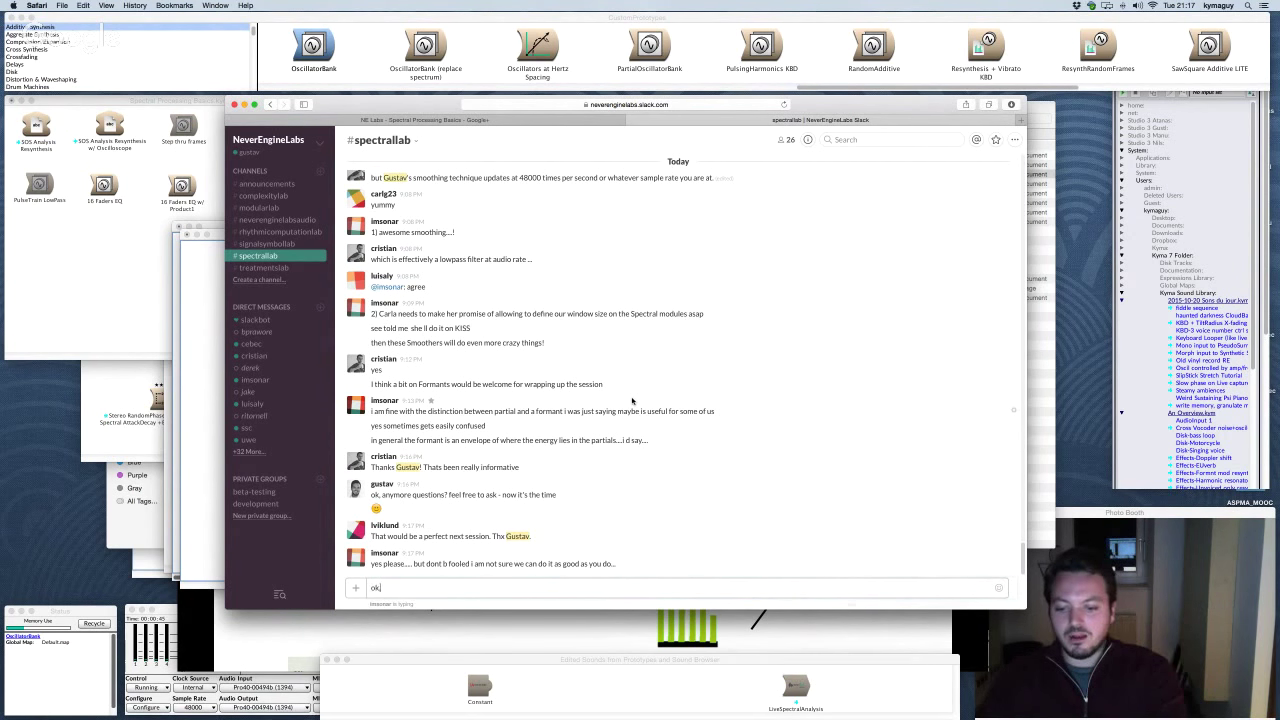
pyautogui.write(', of there a')
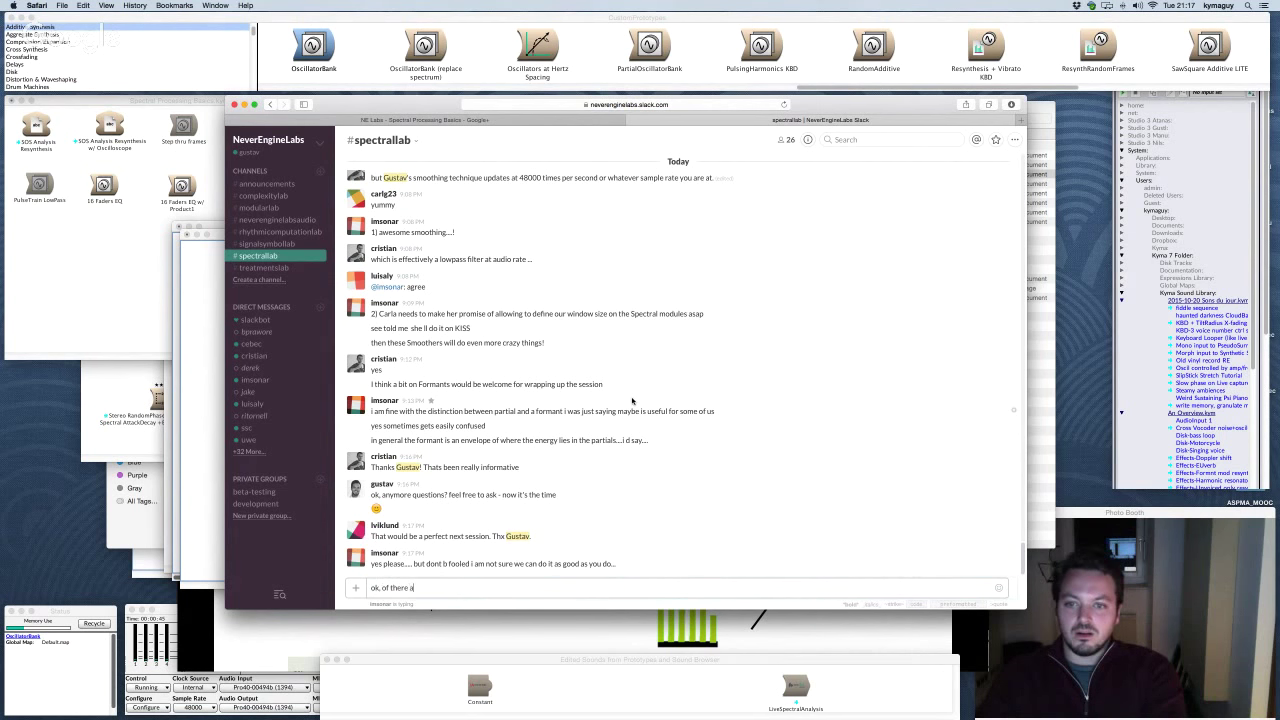
pyautogui.write('re no more')
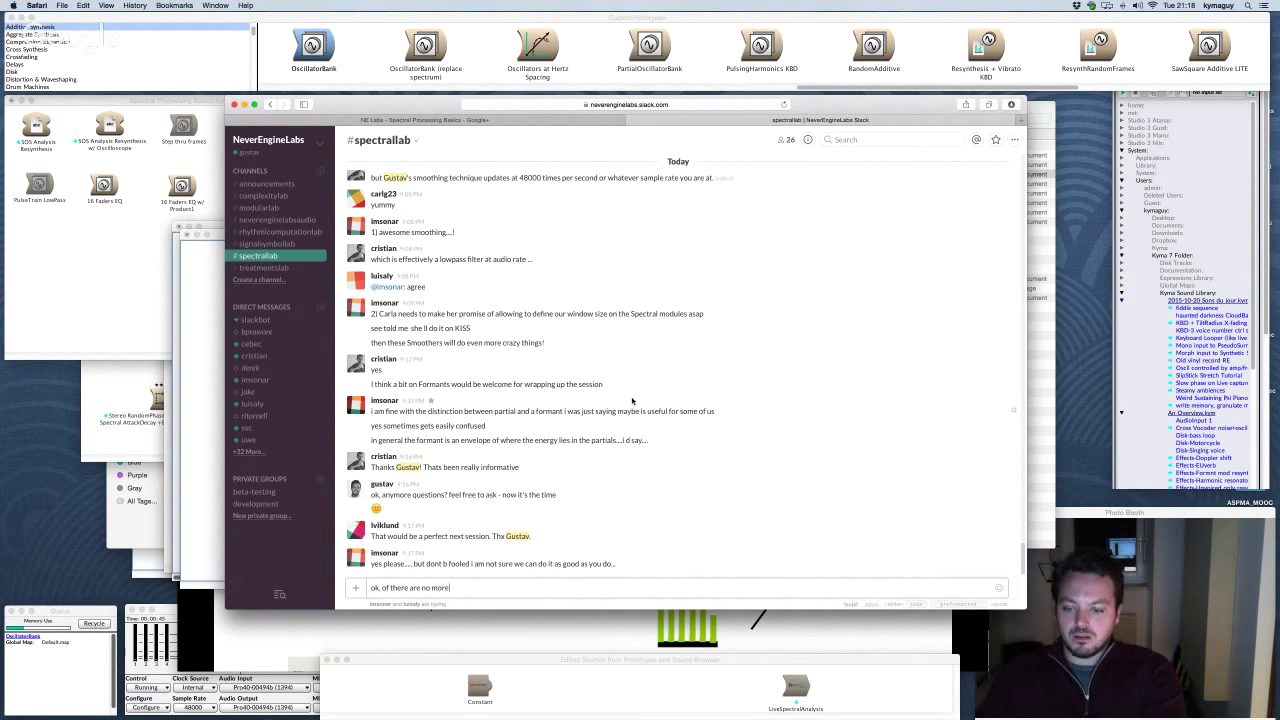
pyautogui.write(' questions I')
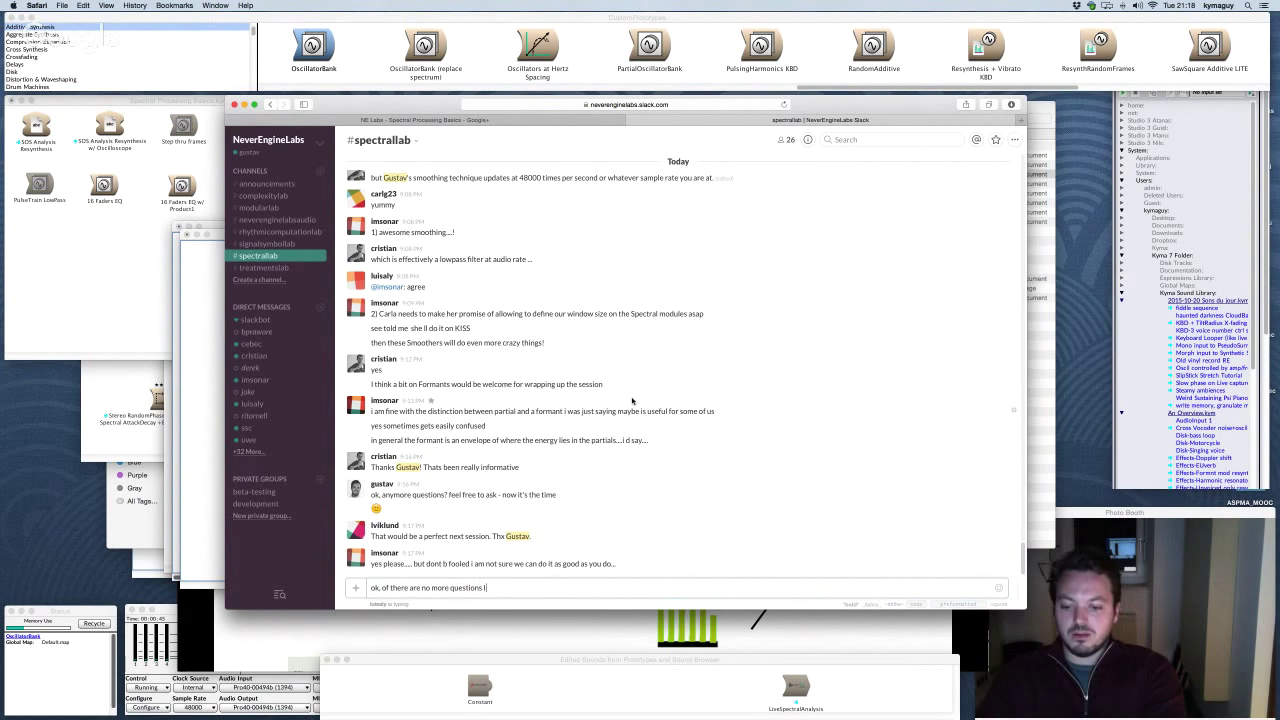
pyautogui.write(' would clo')
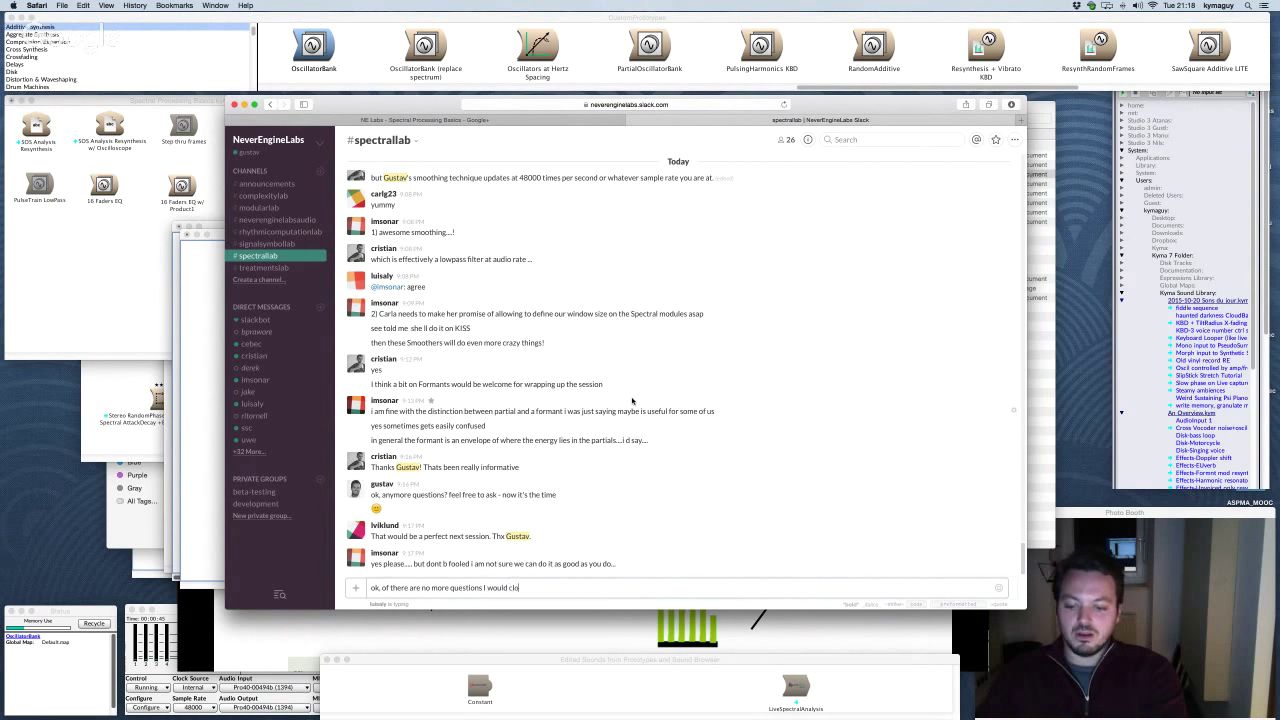
pyautogui.write('se the sessi')
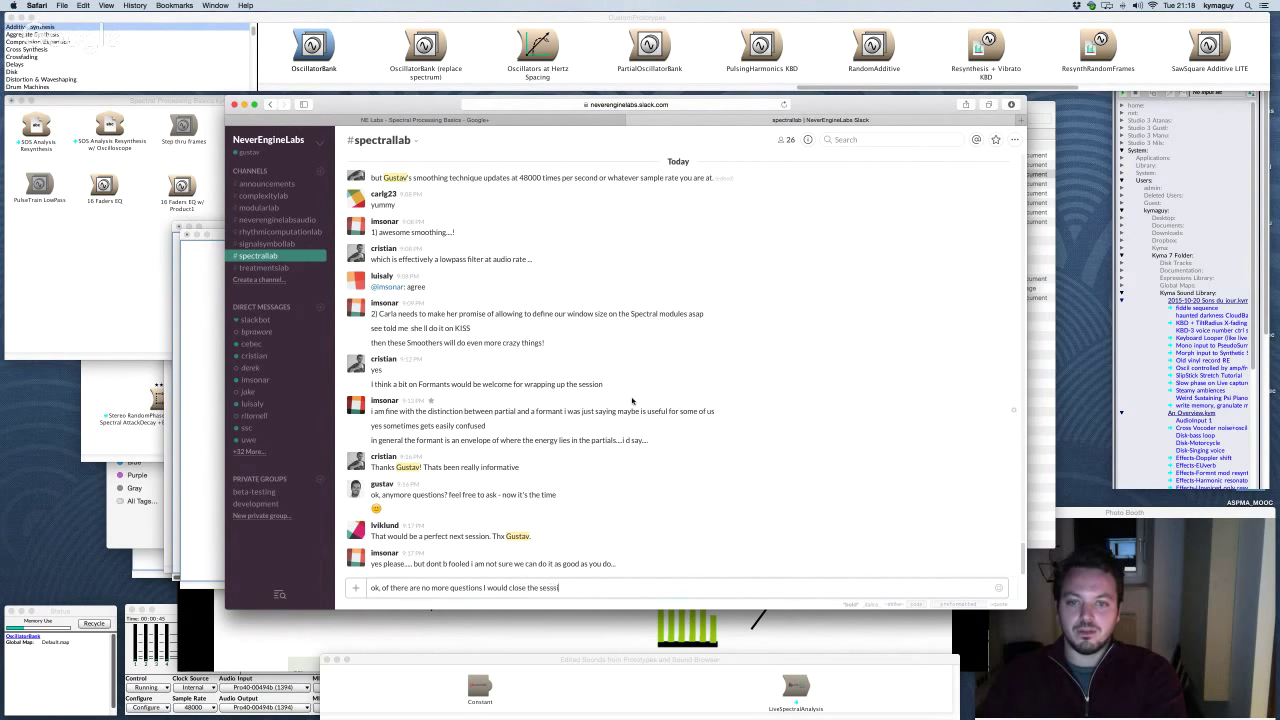
pyautogui.write('on')
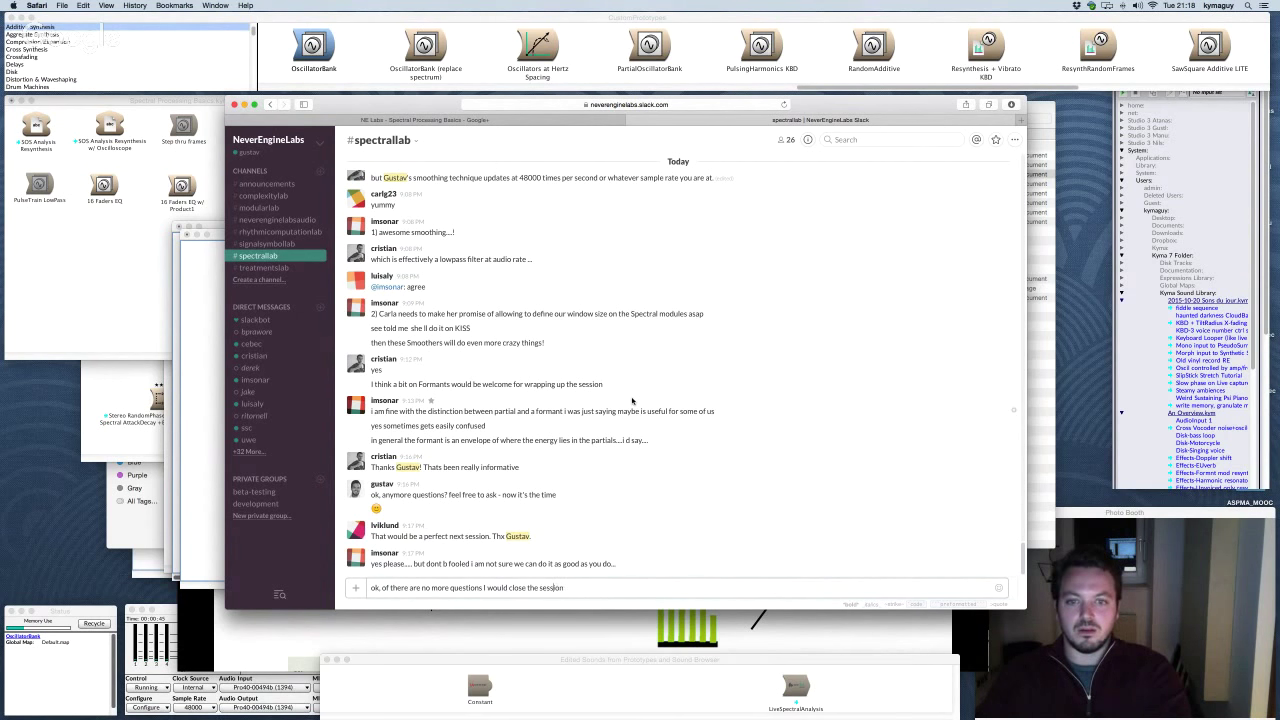
pyautogui.press('Return')
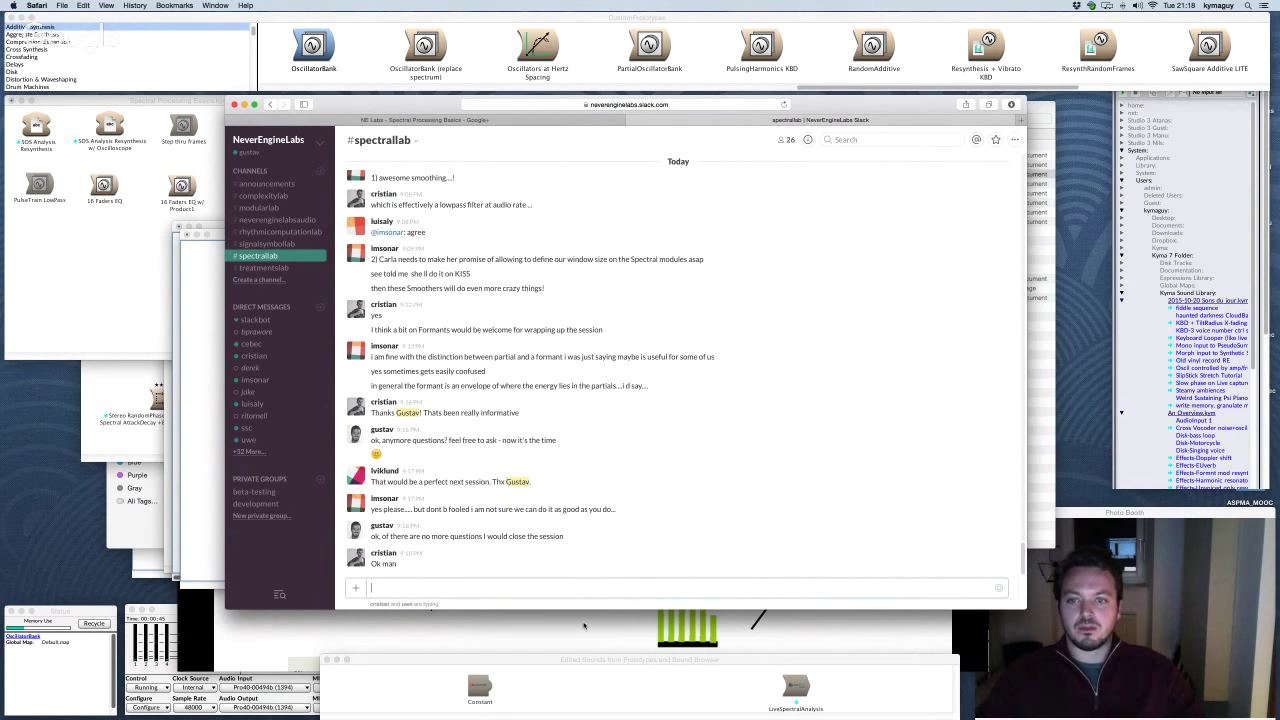
# Step: Switch to PowerPoint and advance SpectralProcessingBasics.pptx to the closing NeverEngine Labs slide, returning to it after a look at the Slack chat
pyautogui.click(624, 636)
pyautogui.click(600, 375)
pyautogui.click(604, 379)
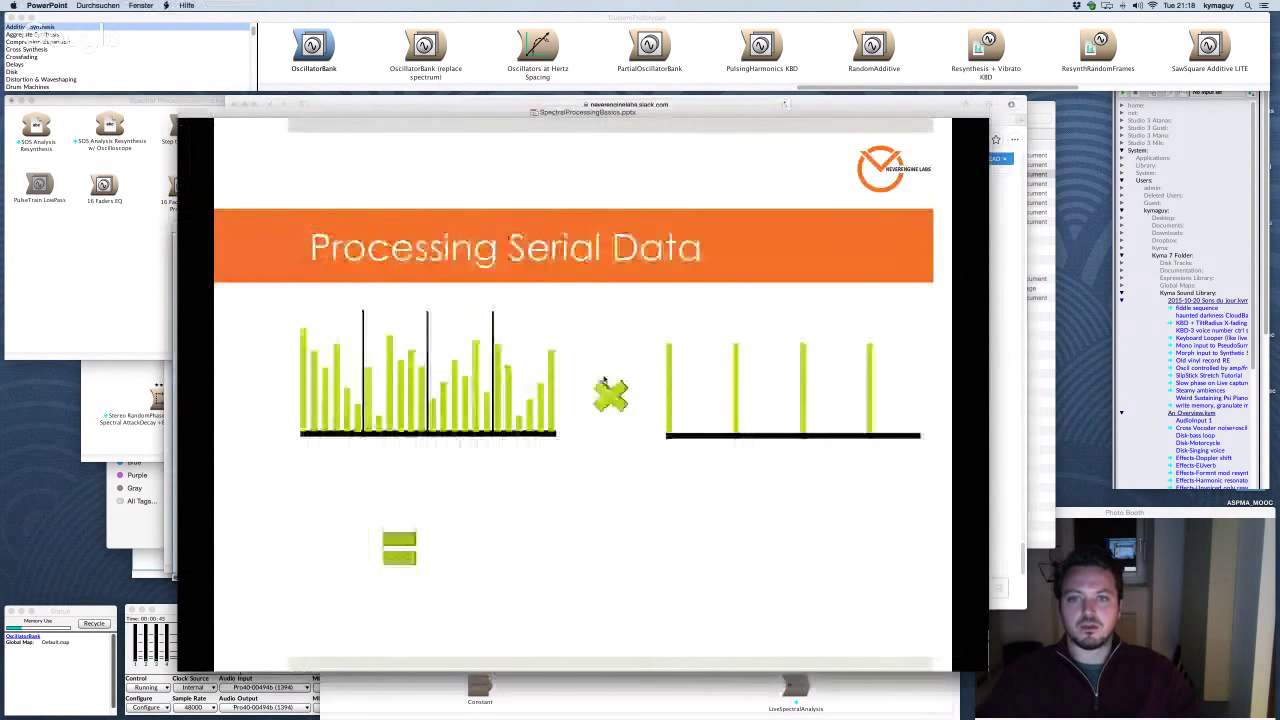
pyautogui.click(605, 378)
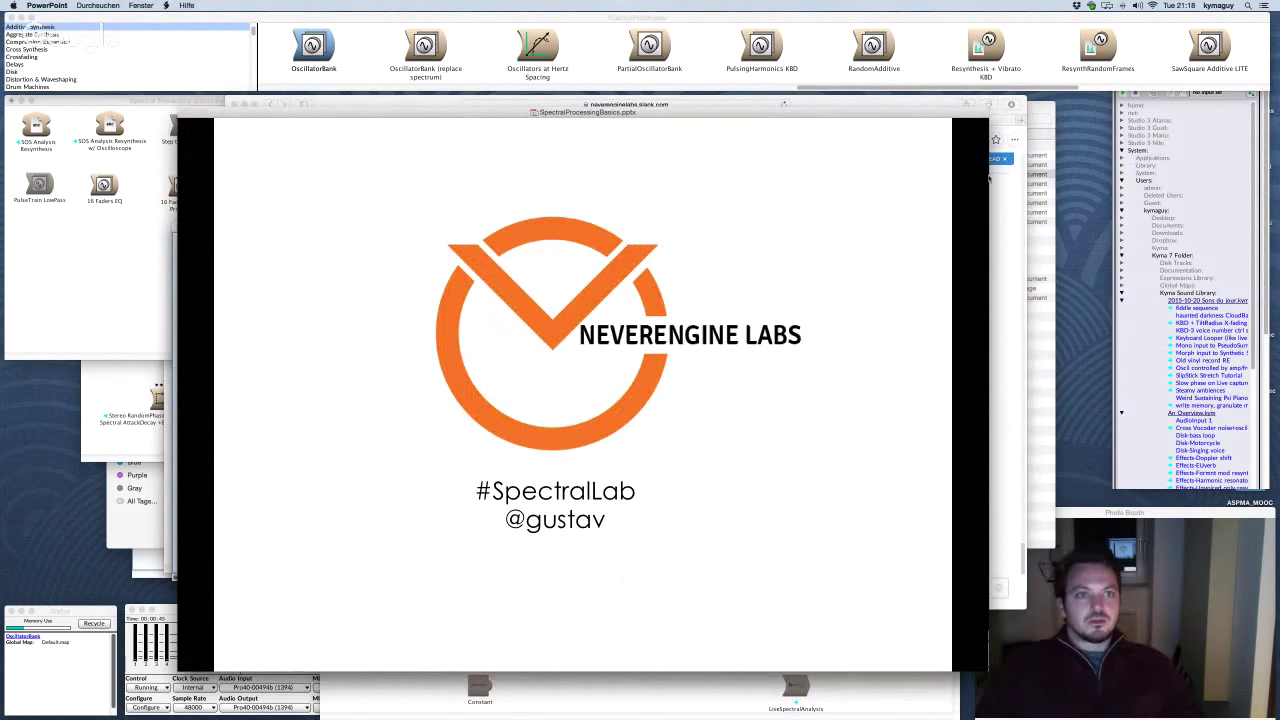
pyautogui.click(826, 104)
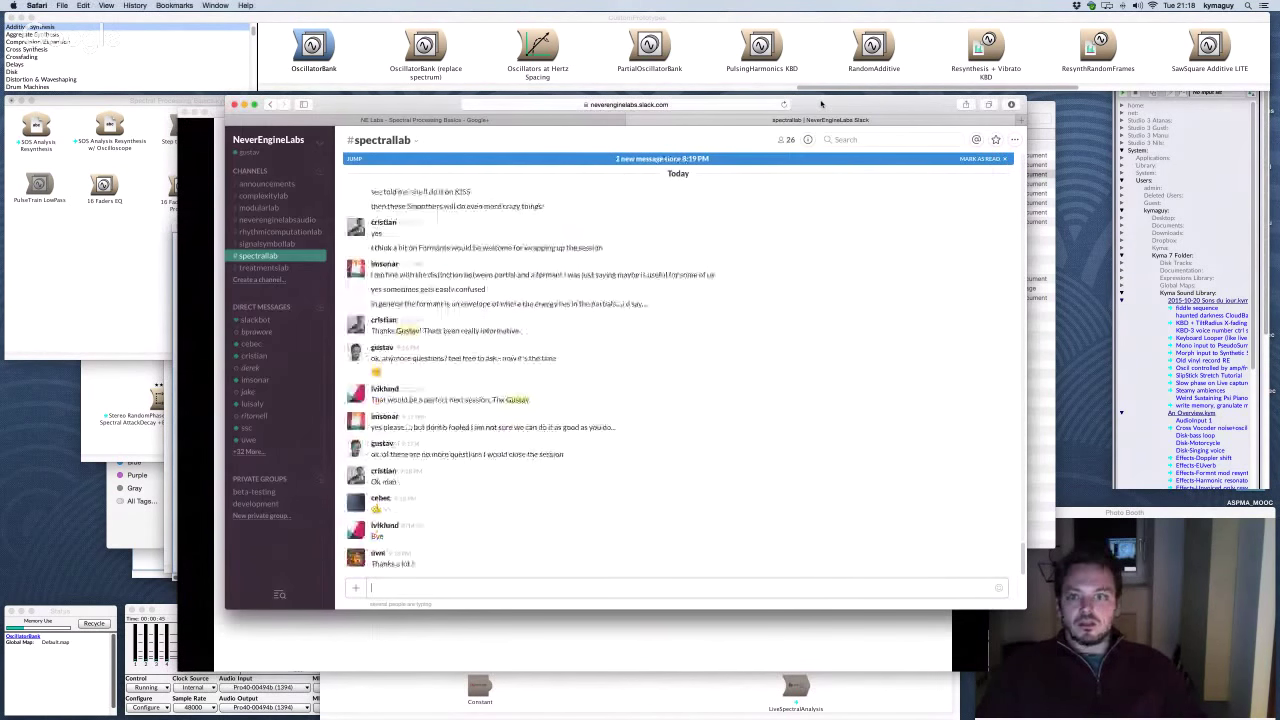
pyautogui.click(566, 620)
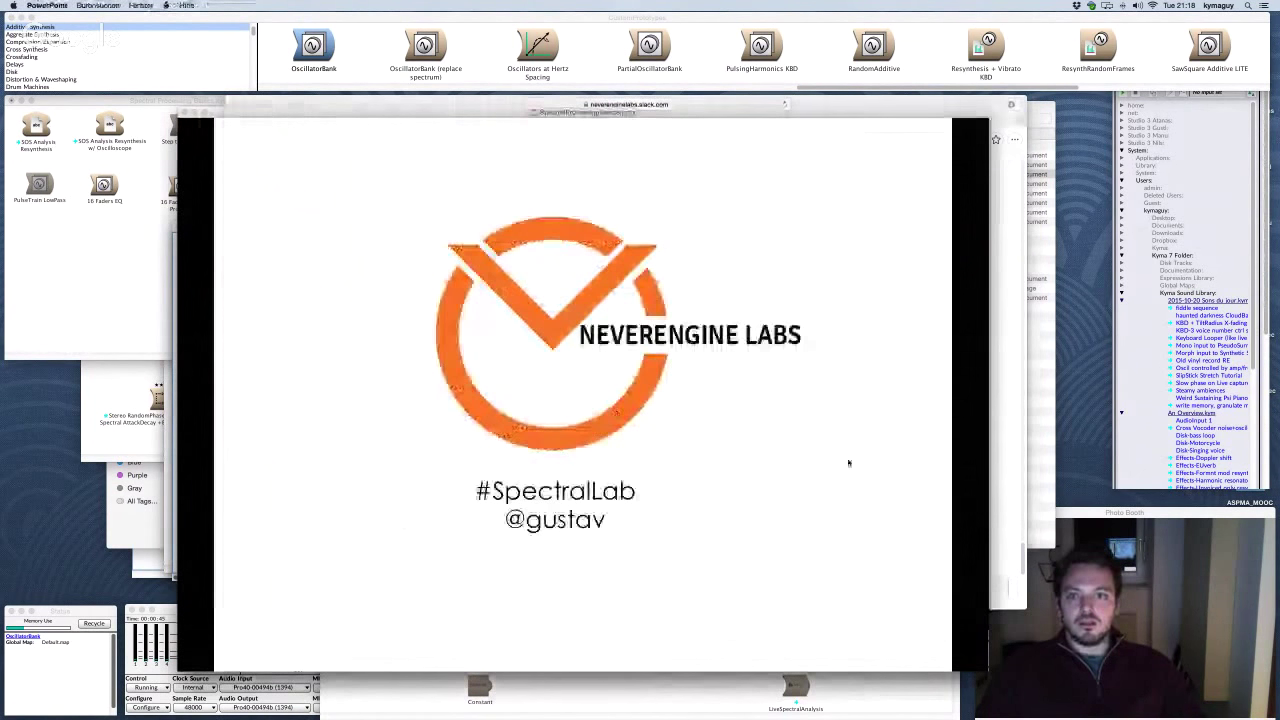